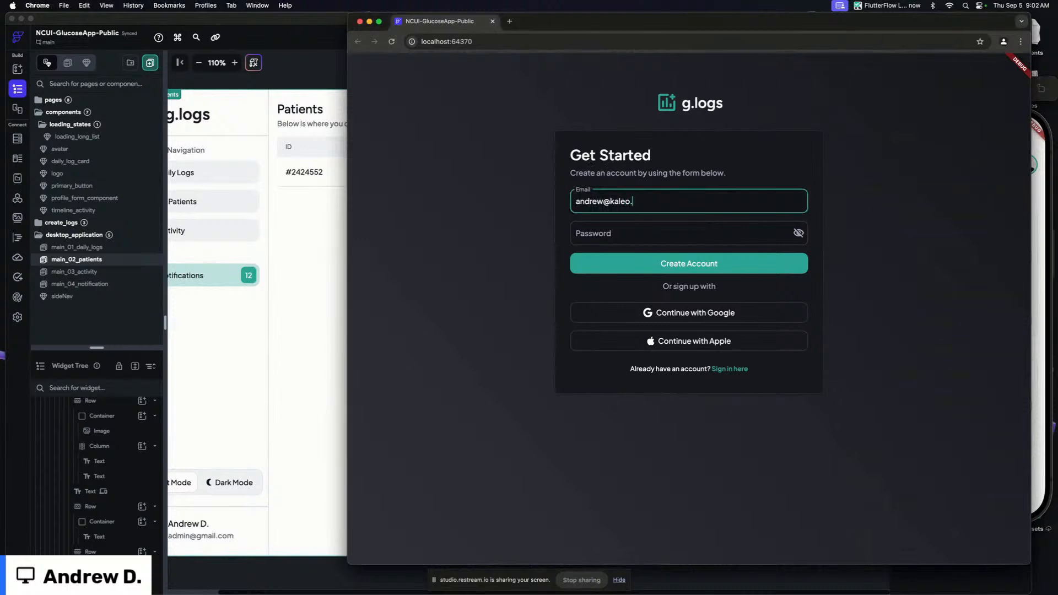
# Try to create a new account by completing the sign-up email and entering the account password
pyautogui.write('gn')
pyautogui.click(603, 205)
pyautogui.write('+2')
pyautogui.click(590, 232)
pyautogui.write('*********')
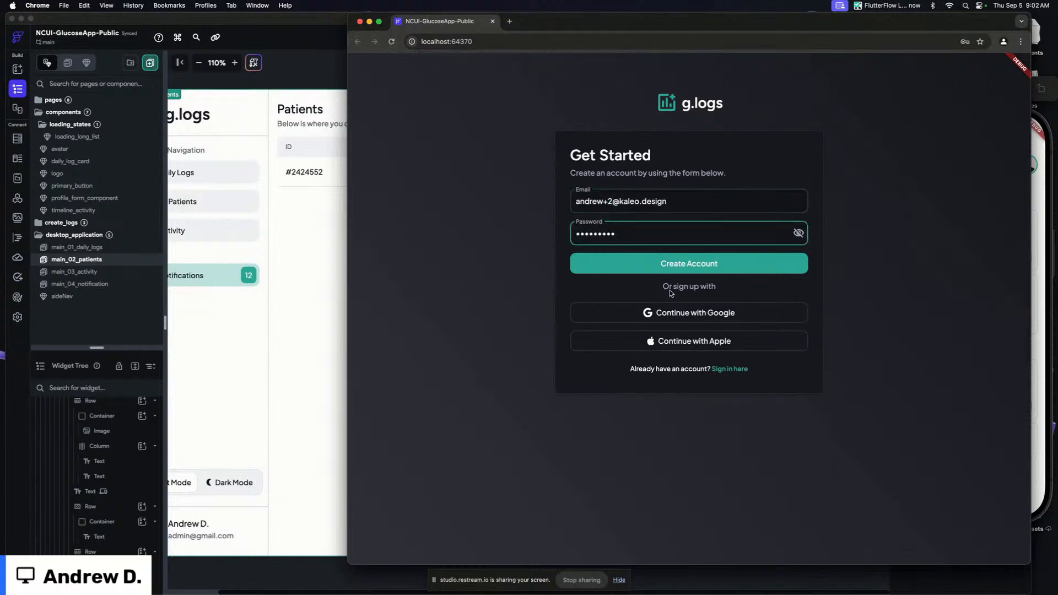
pyautogui.click(687, 269)
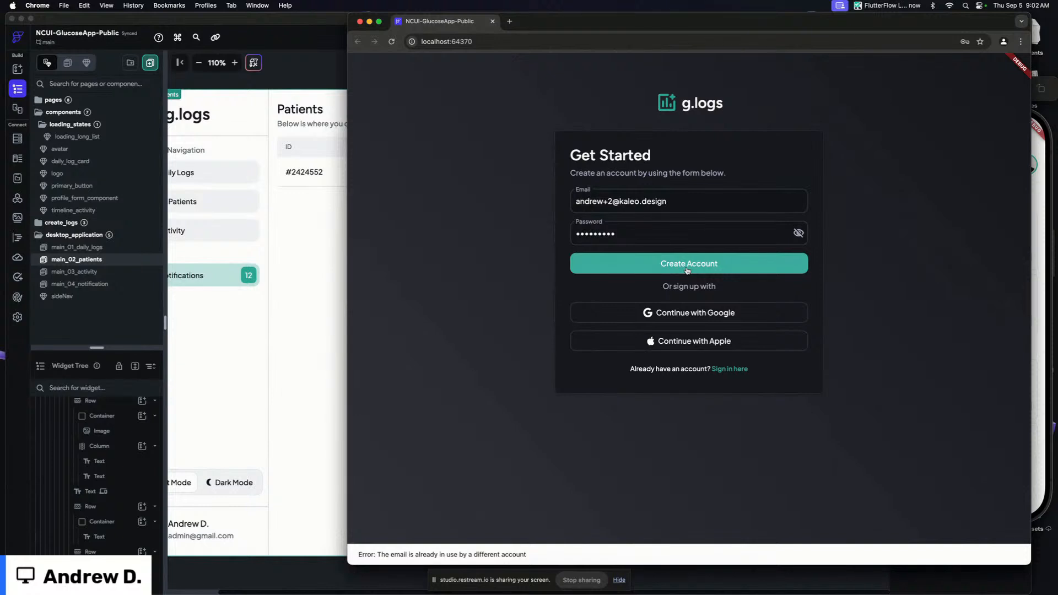
# Switch to the sign-in form and sign in with the account email and password
pyautogui.click(728, 370)
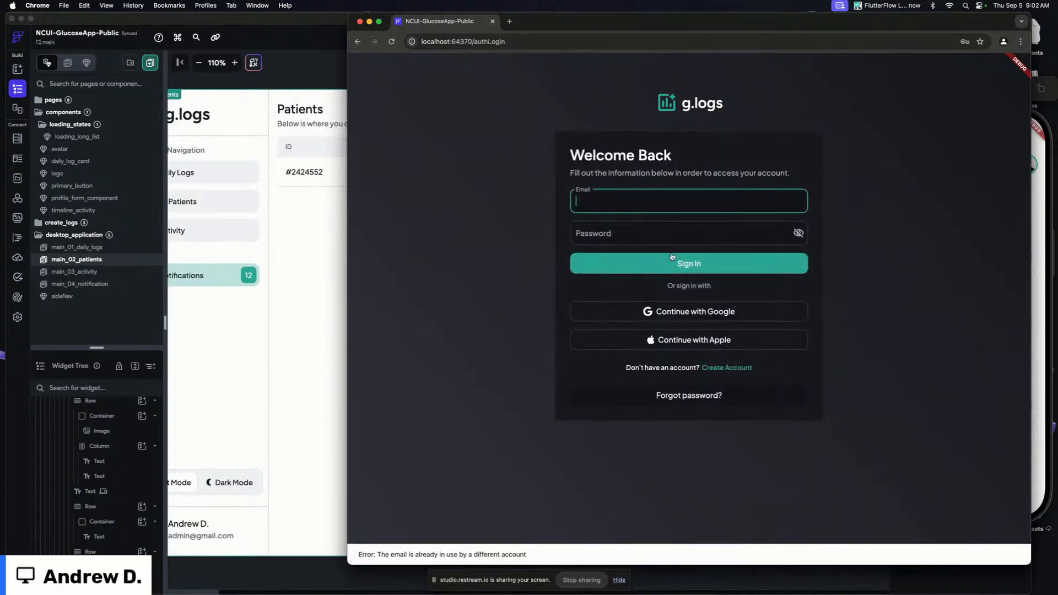
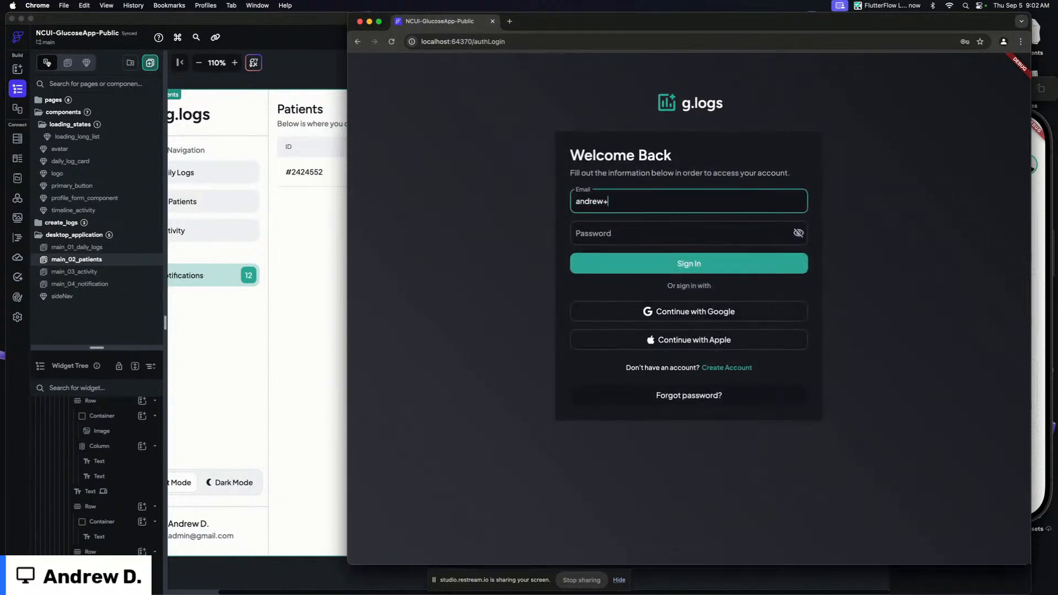
pyautogui.press('Tab')
pyautogui.write('password1')
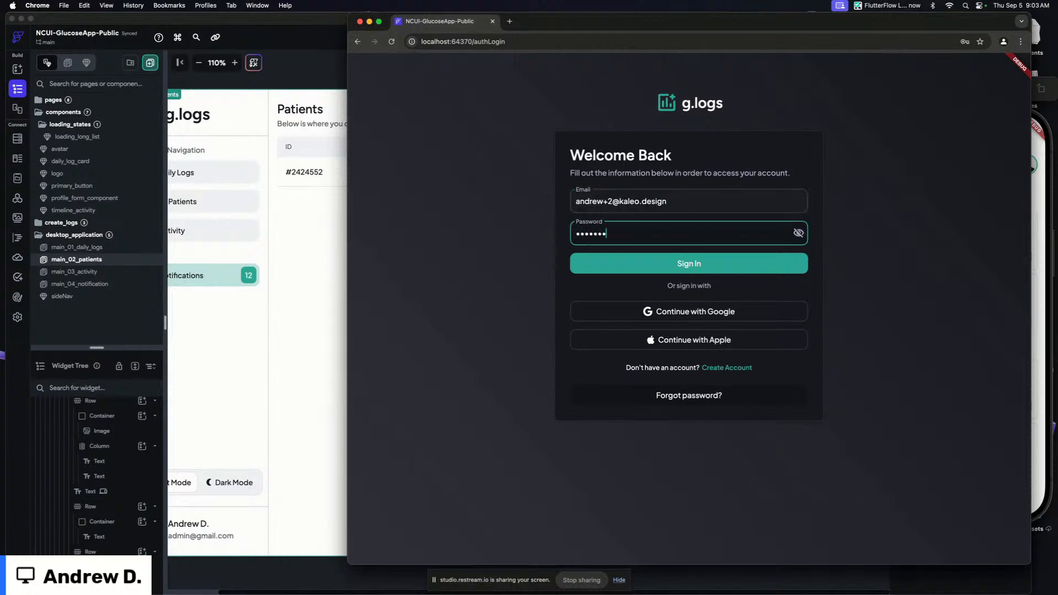
pyautogui.click(688, 262)
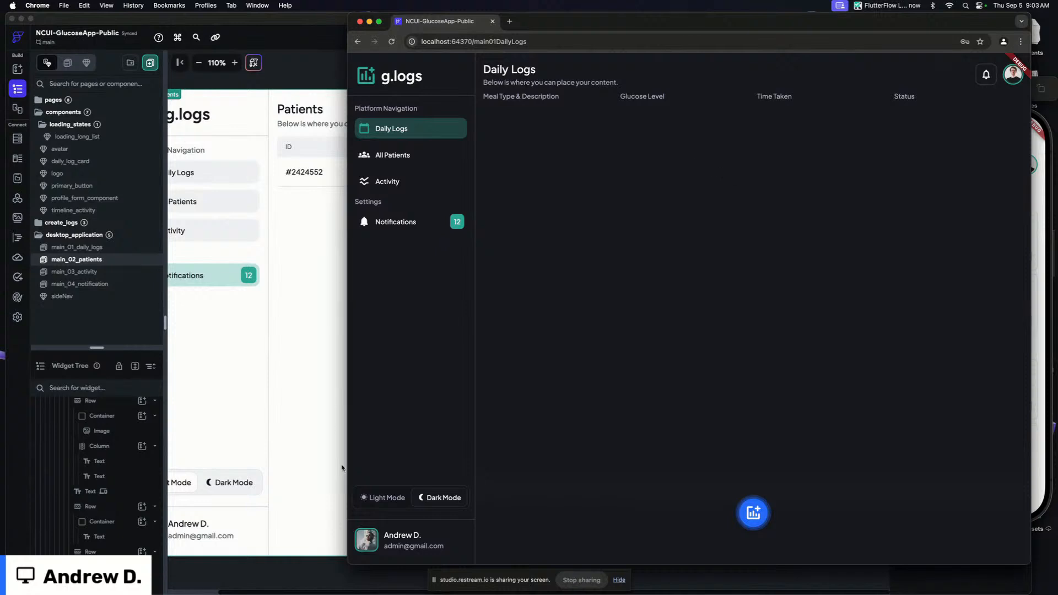
# Open the Create Log dialog for a new meal log from the Daily Logs page
pyautogui.click(422, 158)
pyautogui.click(416, 131)
pyautogui.click(756, 514)
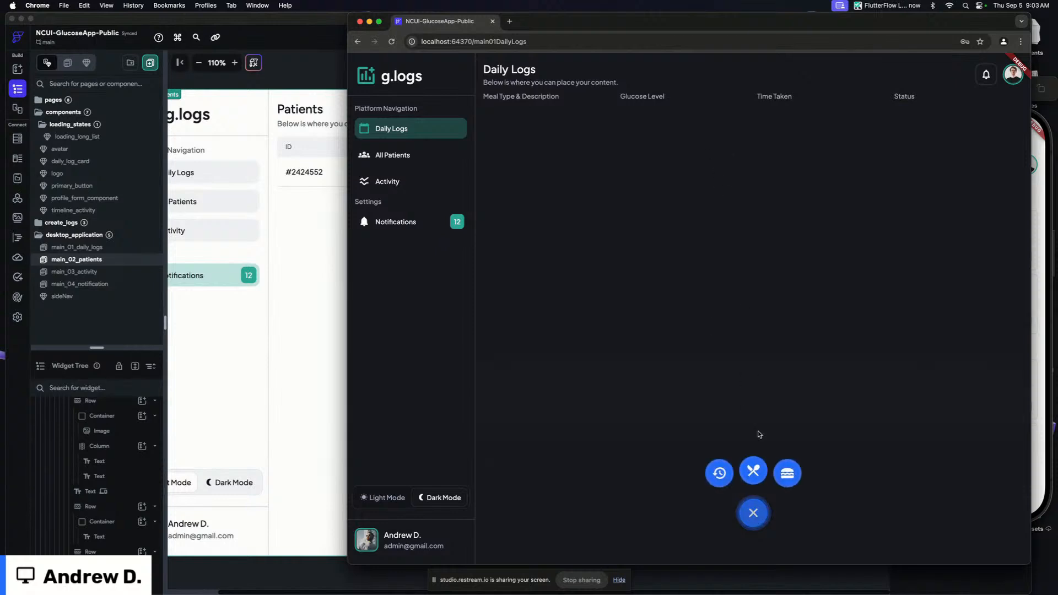
pyautogui.click(753, 471)
# Set the log type to Fasting and enter the description "I had no food but had a delicious coffee!!"
pyautogui.click(645, 195)
pyautogui.click(603, 225)
pyautogui.write('I had')
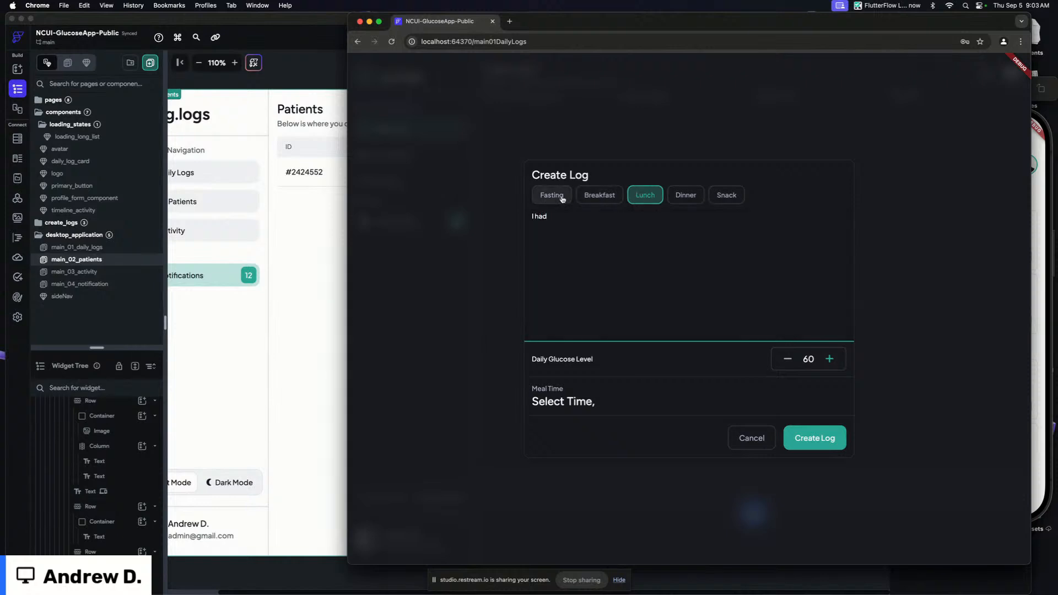
pyautogui.click(551, 195)
pyautogui.moveTo(548, 216); pyautogui.dragTo(499, 220)
pyautogui.write('I')
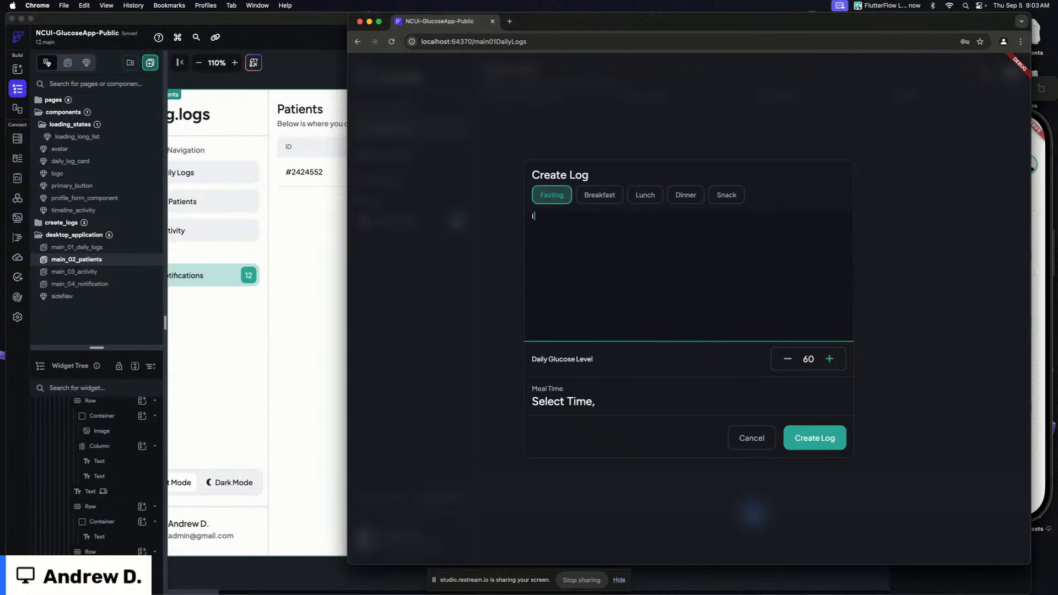
pyautogui.write(' had no food but had a delicious coffee!!')
# Set the daily glucose level to 90 and the meal time to Thu, Sep 5 at 9:04 AM
pyautogui.click(832, 359)
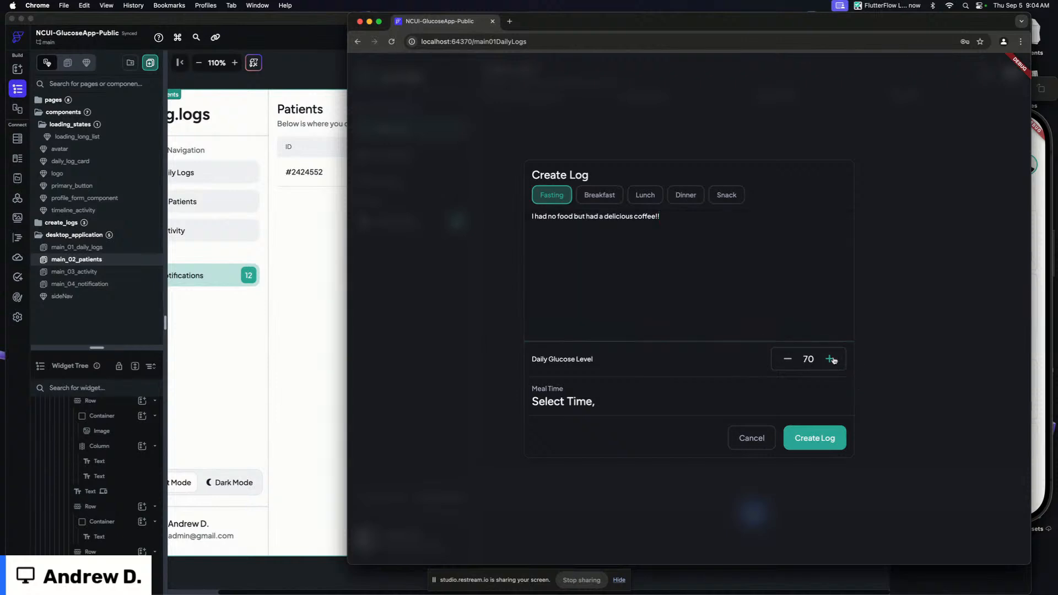
pyautogui.click(583, 392)
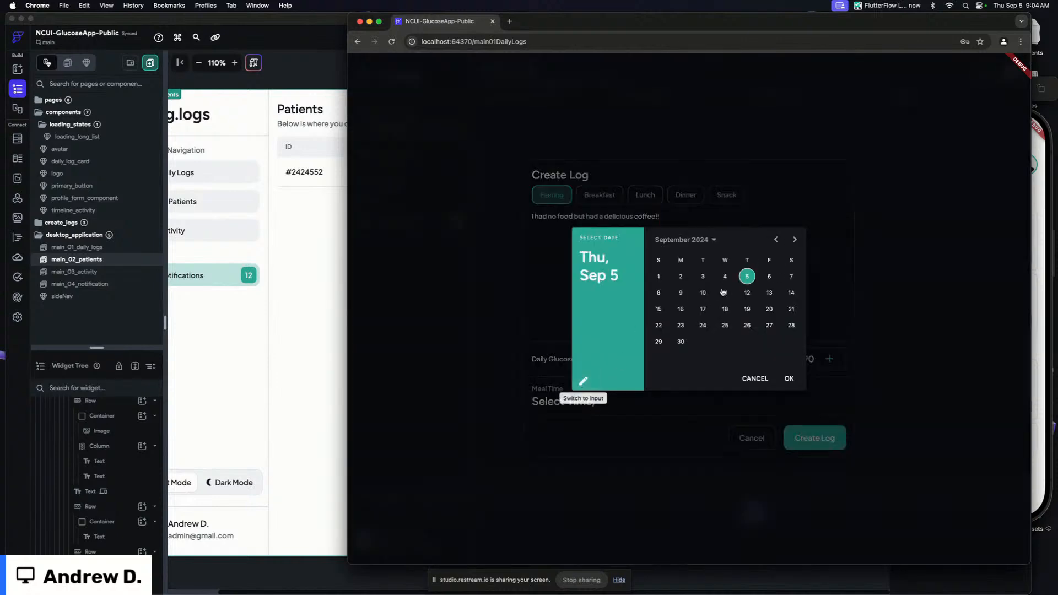
pyautogui.click(788, 378)
pyautogui.moveTo(728, 325); pyautogui.dragTo(713, 310)
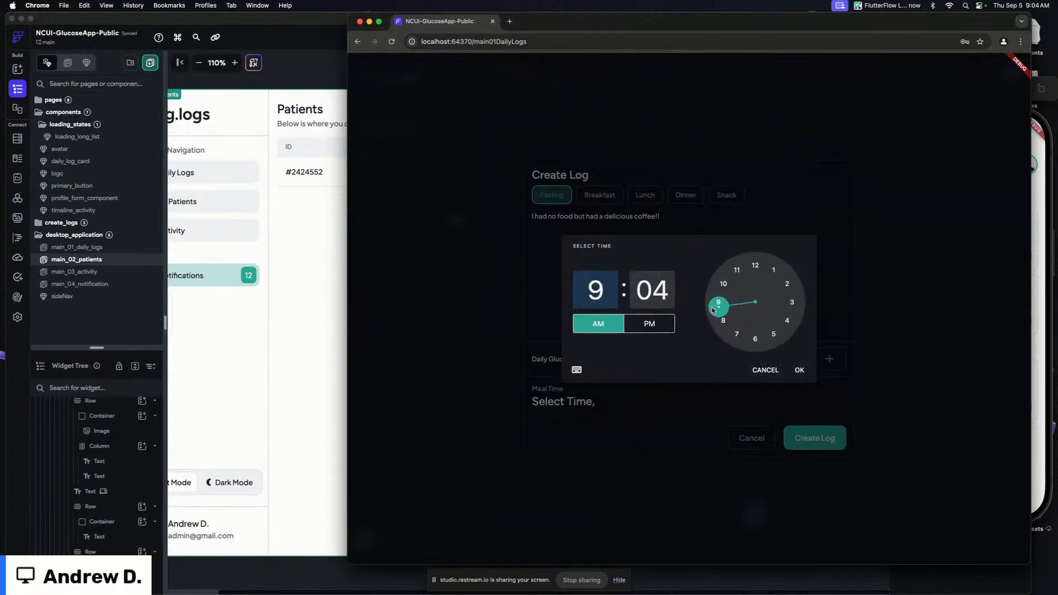
pyautogui.click(799, 369)
# Save the new log and open the All Patients page
pyautogui.click(816, 435)
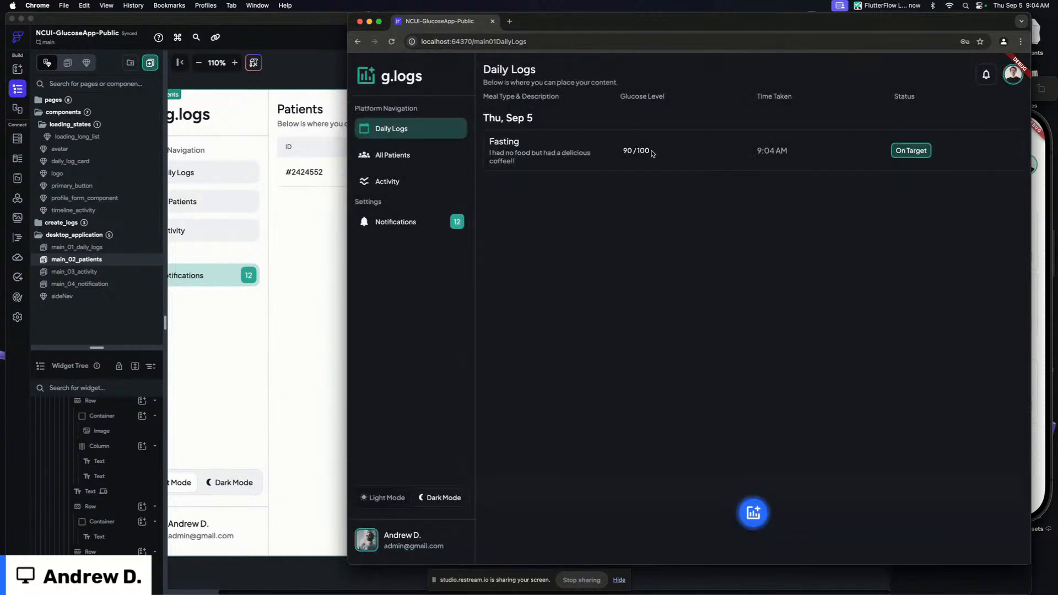
pyautogui.click(410, 156)
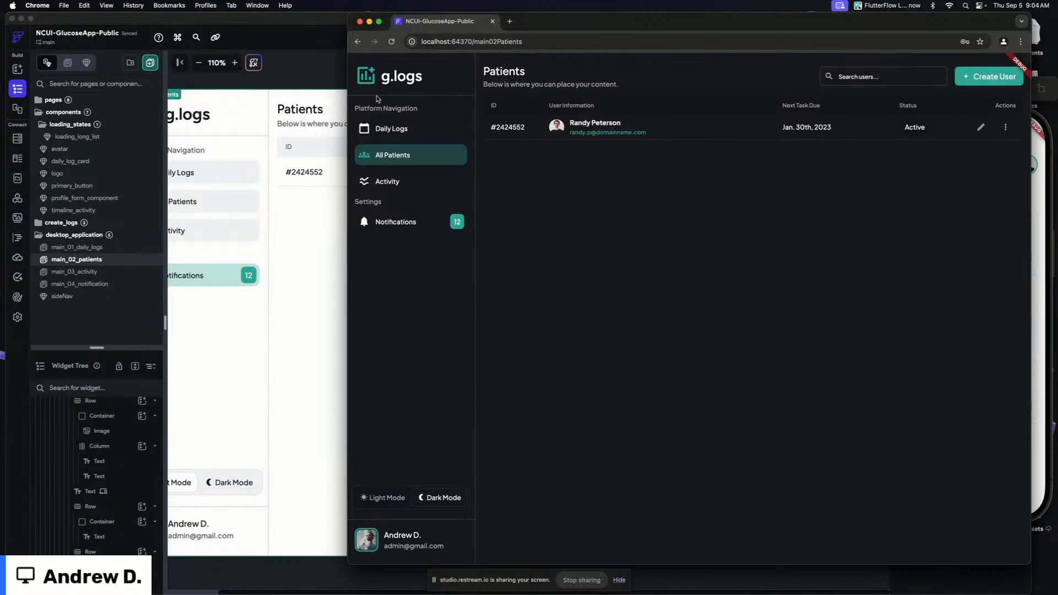
# Switch to FlutterFlow and inspect the main_02_patients page on the canvas
pyautogui.click(316, 70)
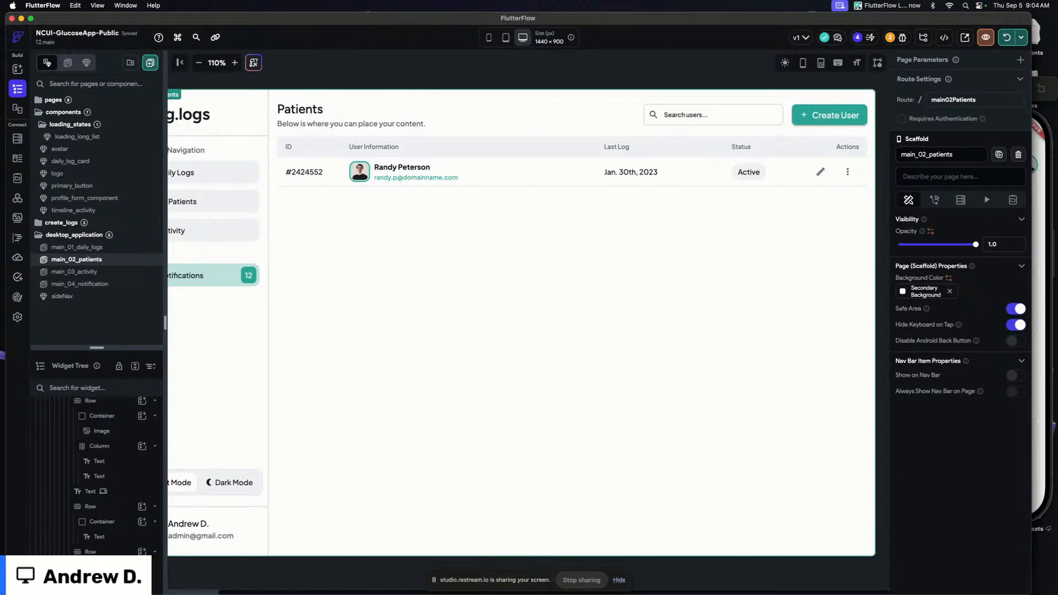
pyautogui.click(180, 63)
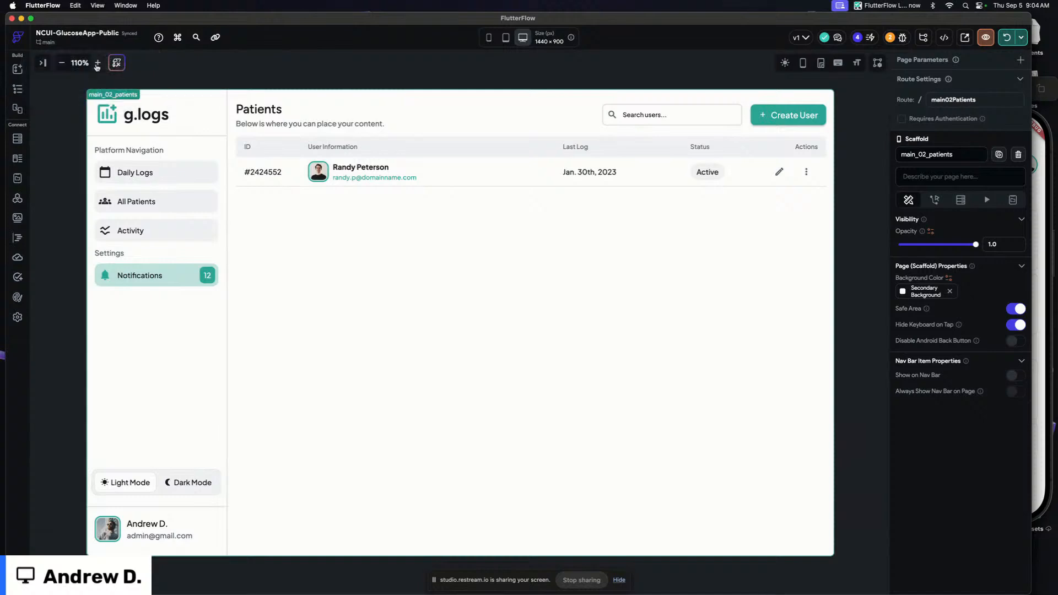
pyautogui.click(97, 62)
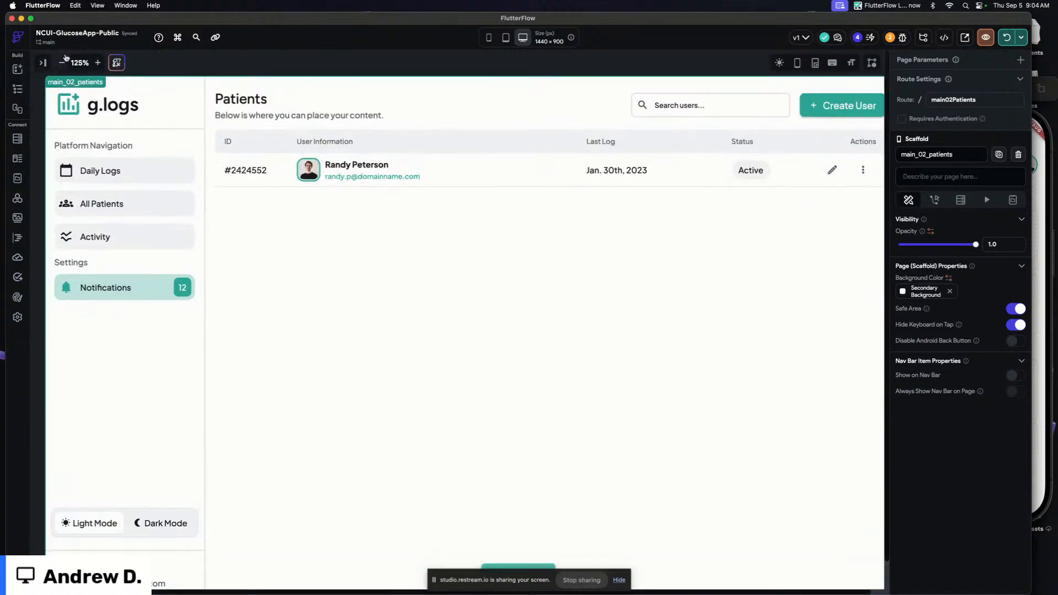
pyautogui.click(62, 63)
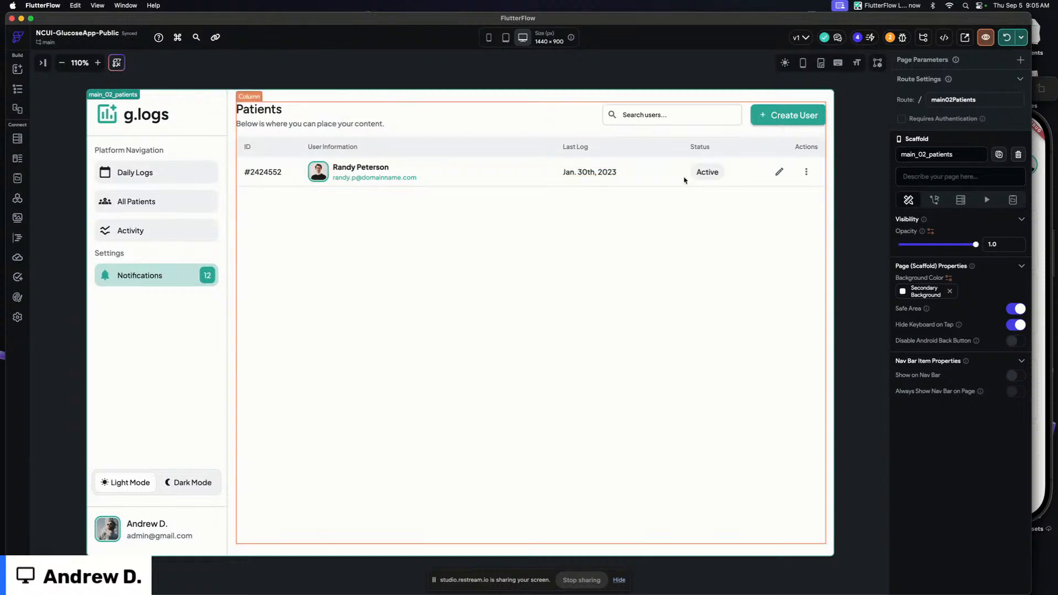
# Select the patients ListView and try to change its expansion setting
pyautogui.click(707, 147)
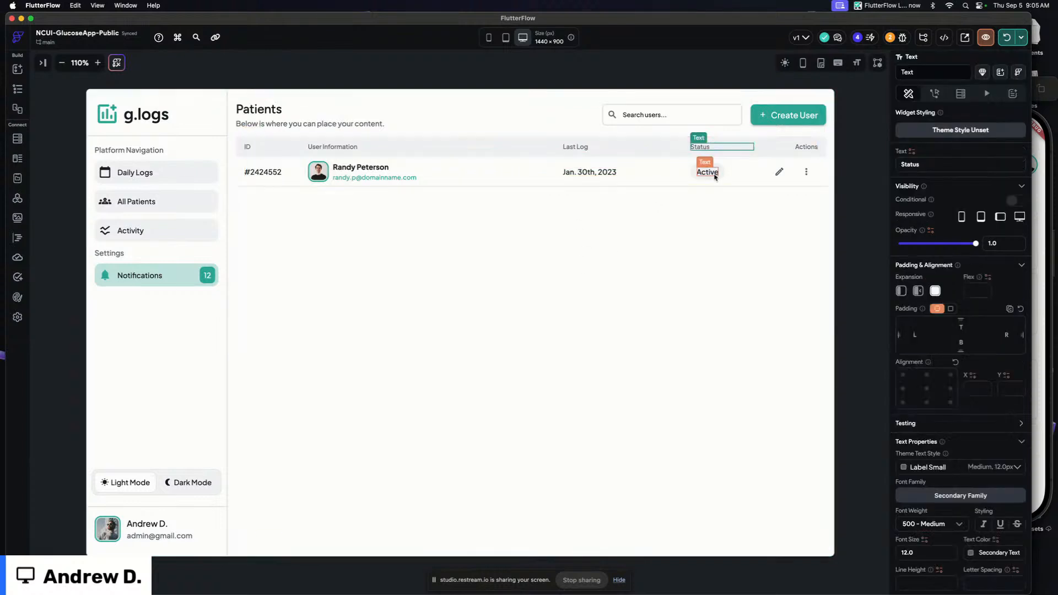
pyautogui.click(711, 174)
pyautogui.click(718, 178)
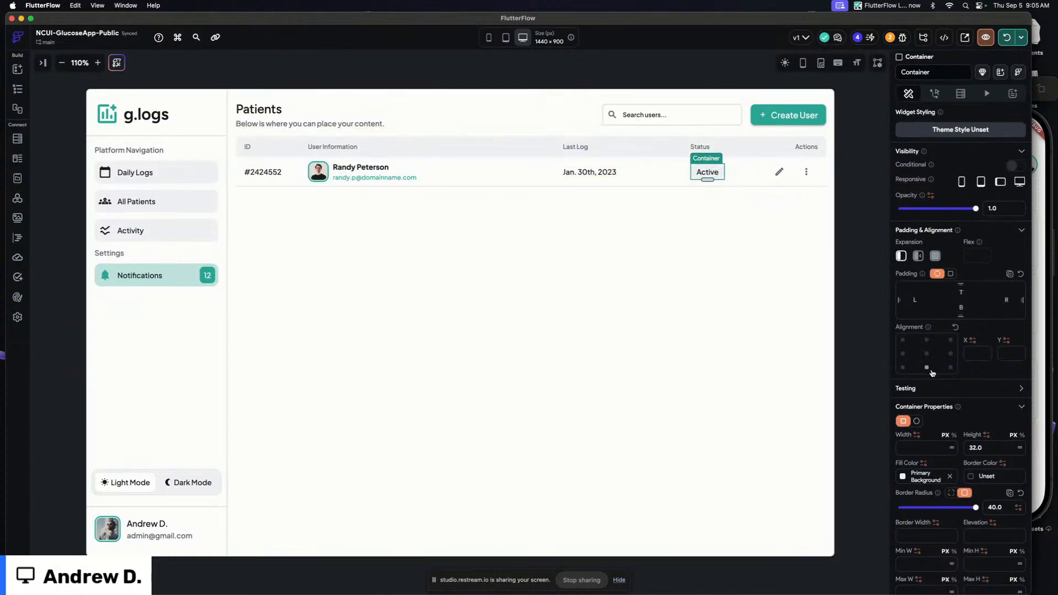
pyautogui.scroll(-1, 933, 373)
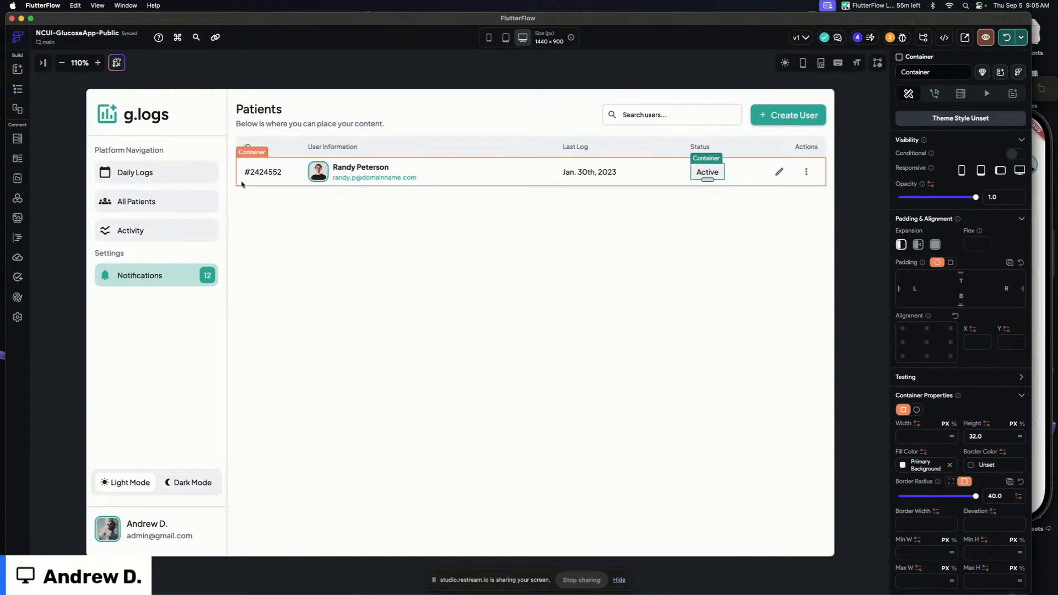
pyautogui.click(265, 186)
pyautogui.click(239, 177)
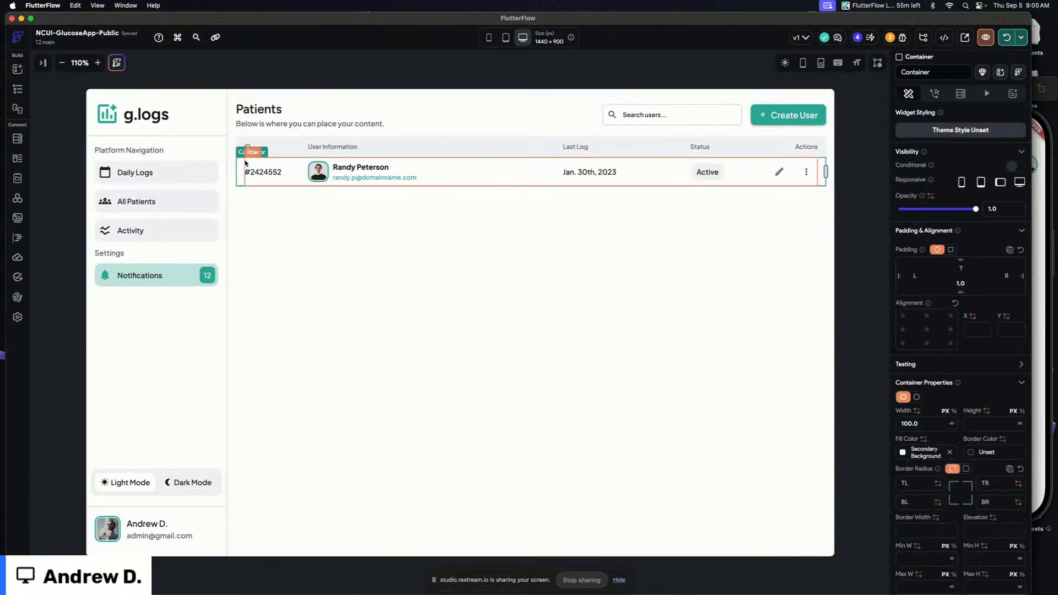
pyautogui.moveTo(248, 153)
pyautogui.click(250, 172)
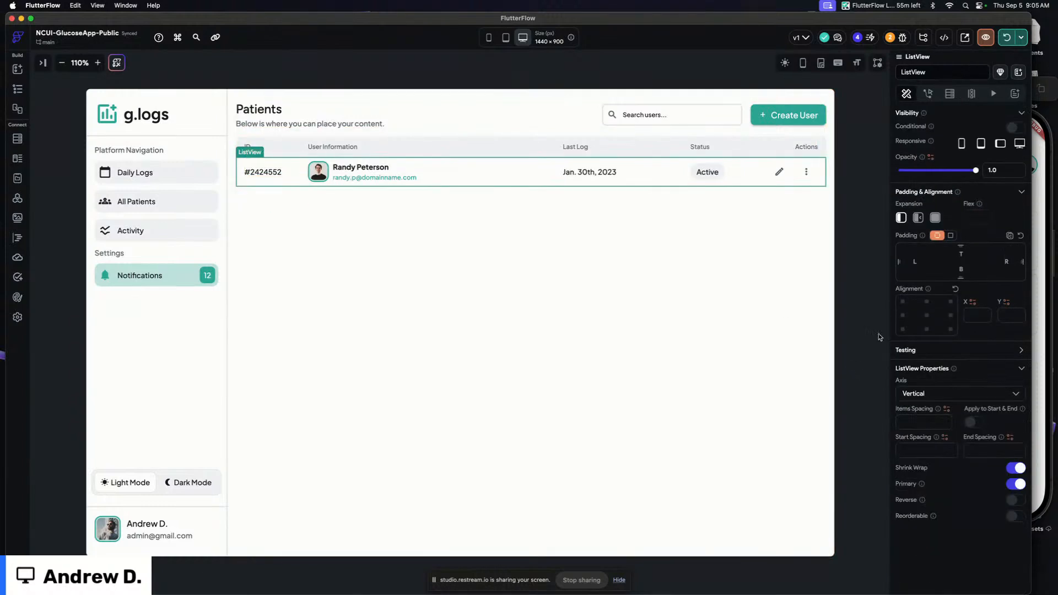
pyautogui.click(937, 221)
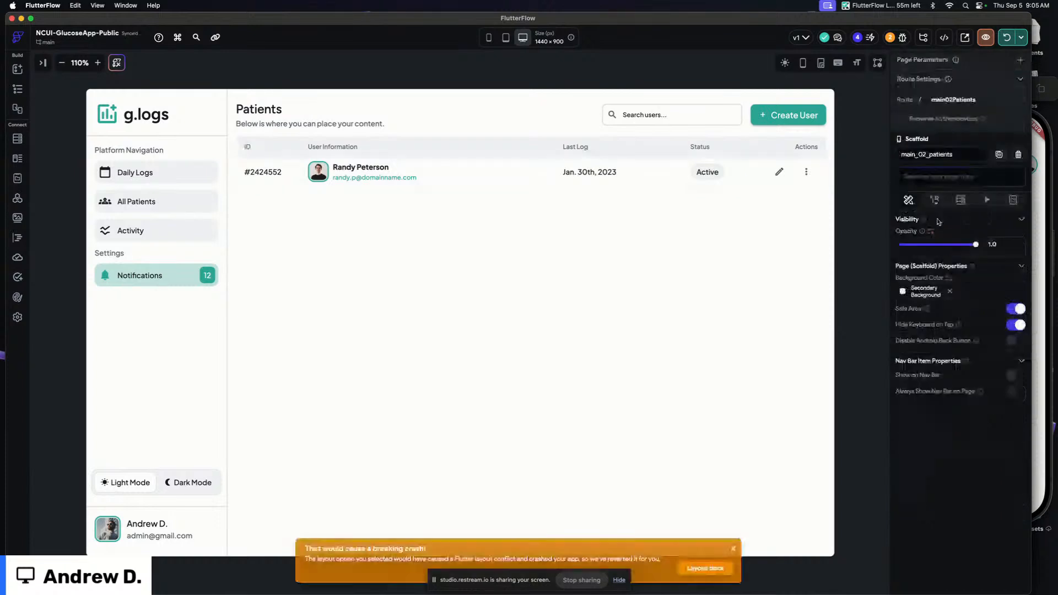
# Open the widget tree and examine the nested columns under max_width on the patients page
pyautogui.click(288, 194)
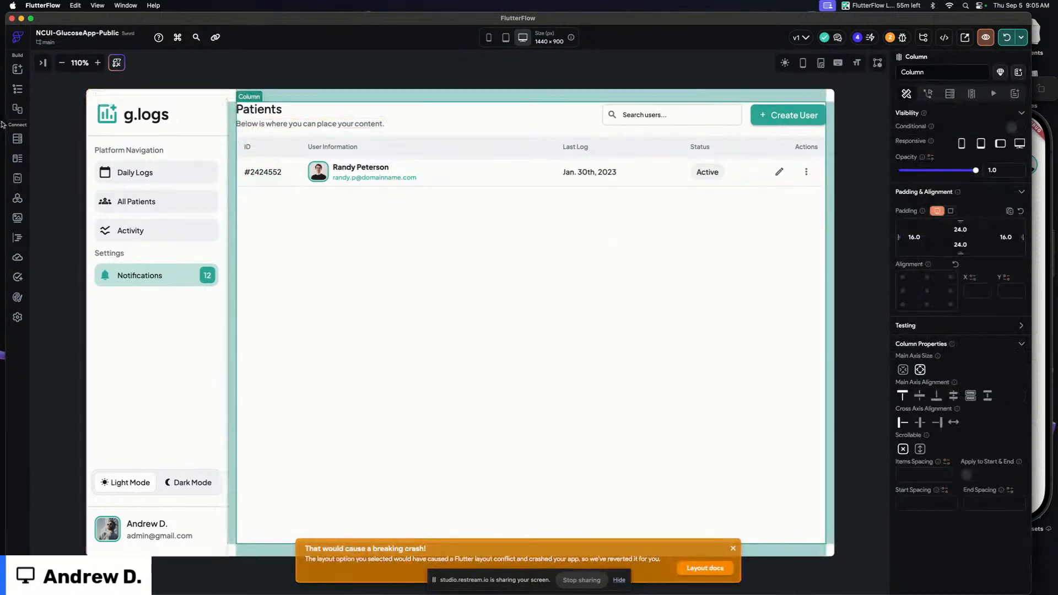
pyautogui.click(17, 89)
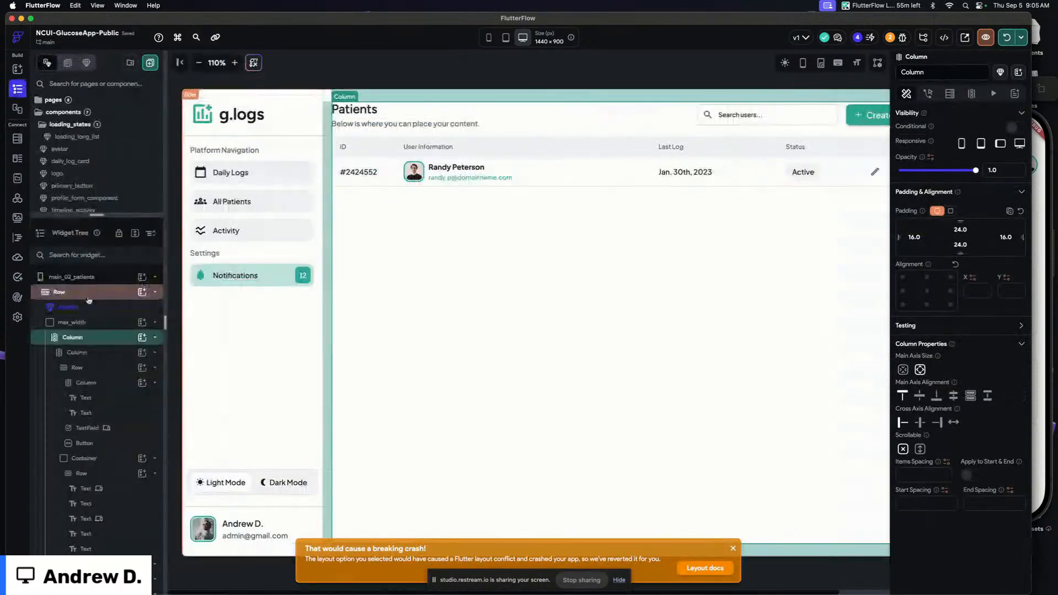
pyautogui.click(96, 353)
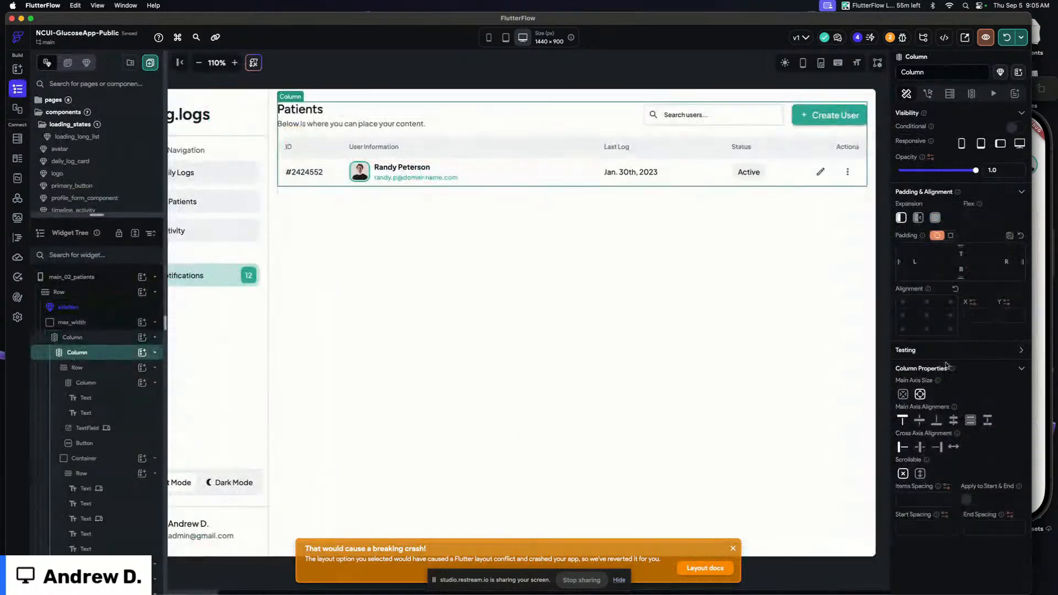
pyautogui.click(93, 342)
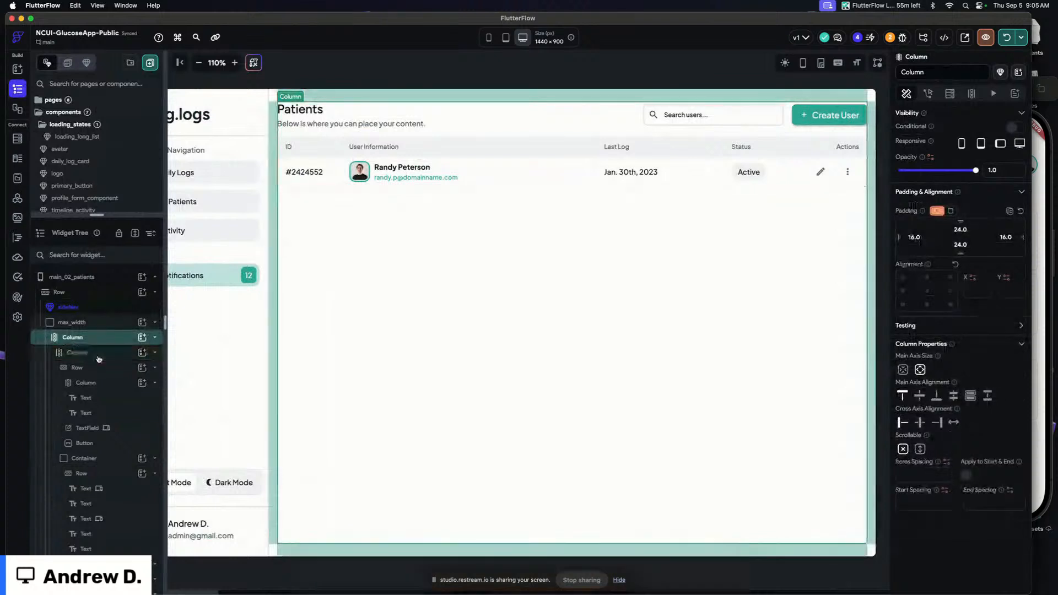
pyautogui.click(96, 354)
pyautogui.click(959, 74)
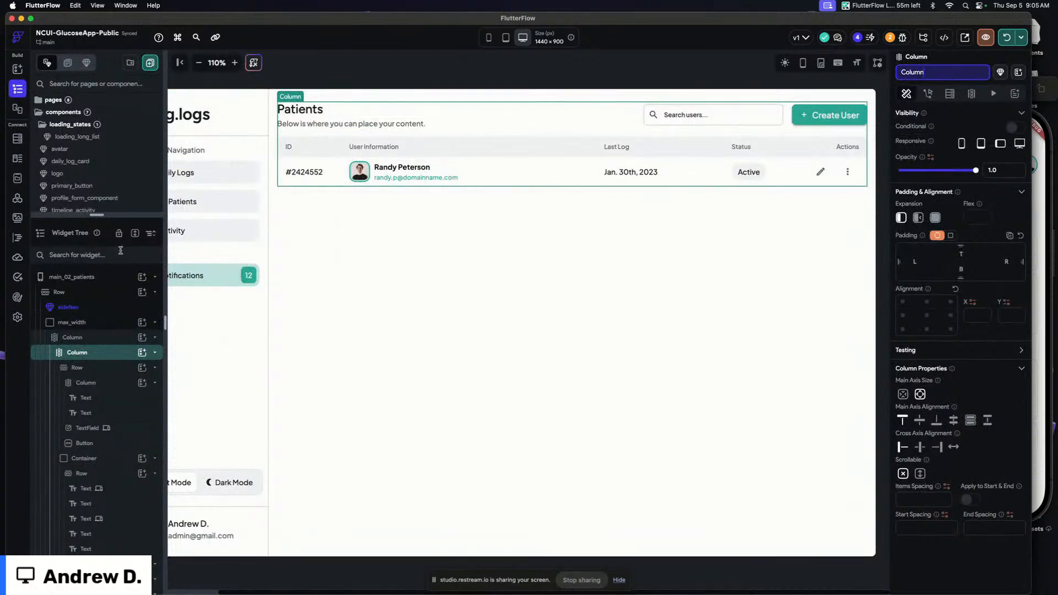
pyautogui.doubleClick(110, 366)
pyautogui.doubleClick(111, 385)
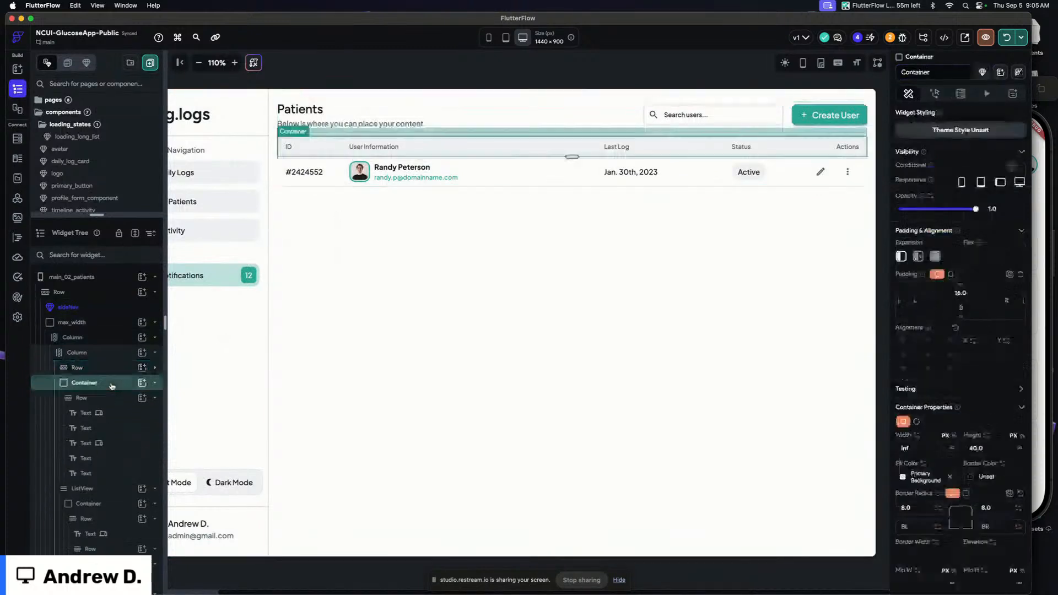
pyautogui.click(111, 399)
pyautogui.click(103, 356)
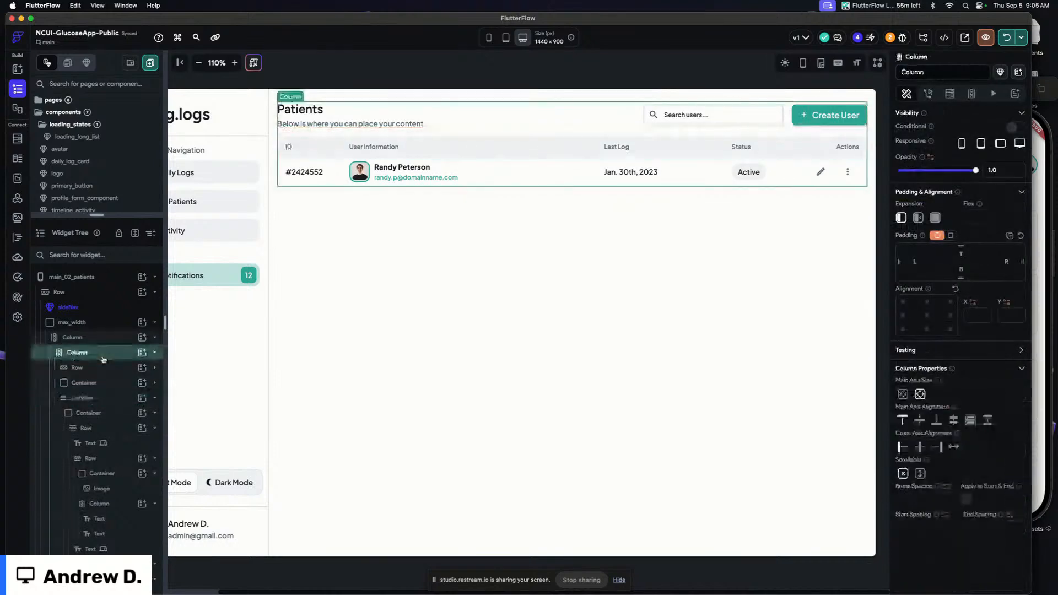
# Remove the inner column so its header row, container and ListView sit directly in the outer column
pyautogui.rightClick(106, 355)
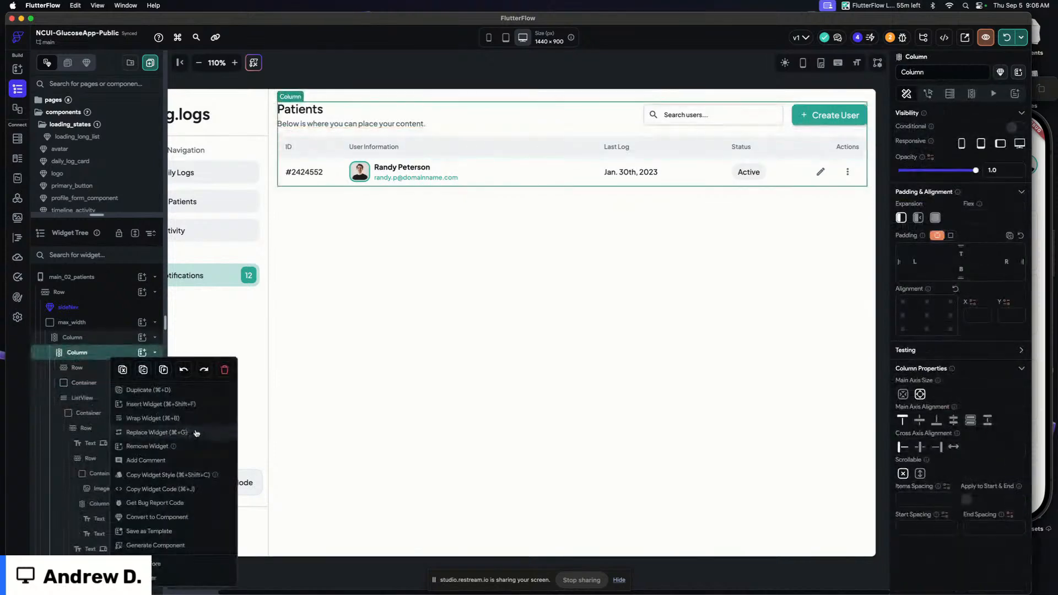
pyautogui.click(196, 433)
pyautogui.click(597, 387)
pyautogui.rightClick(84, 356)
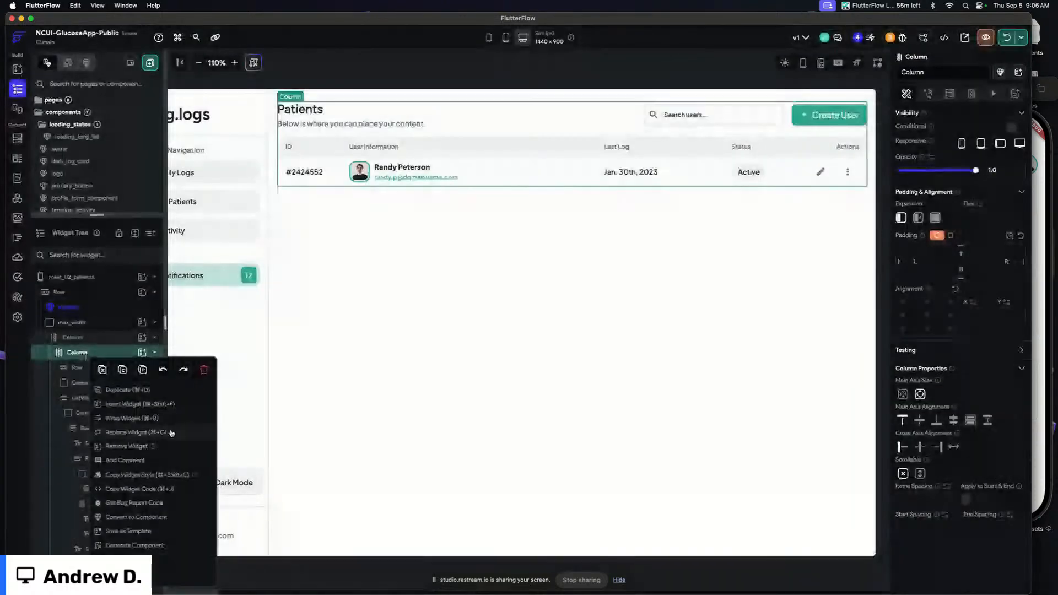
pyautogui.click(169, 448)
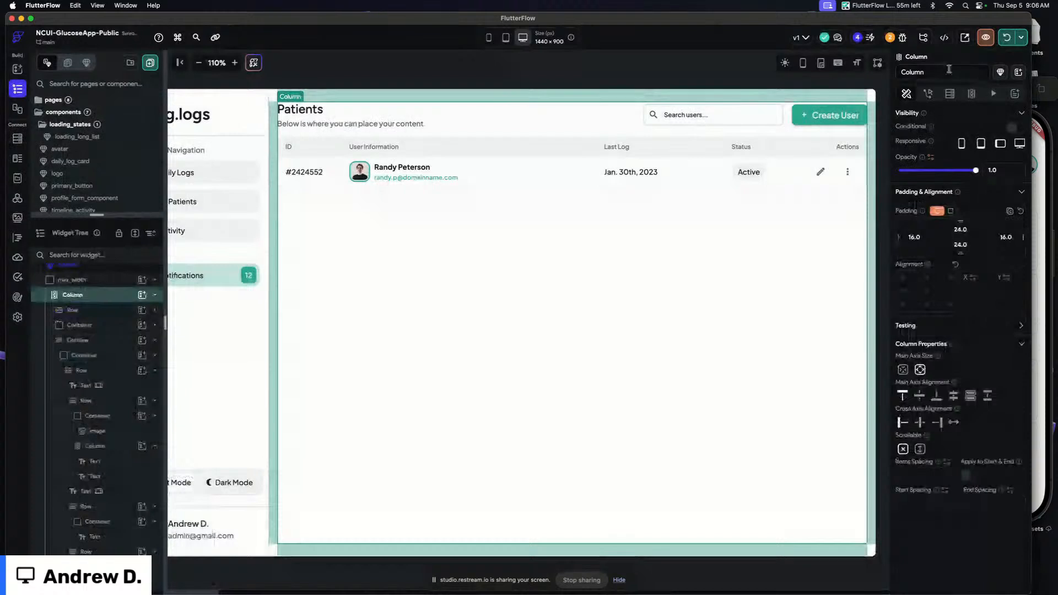
# Rename the outer column widget to Column-wrapper
pyautogui.click(949, 68)
pyautogui.write('-wrappe')
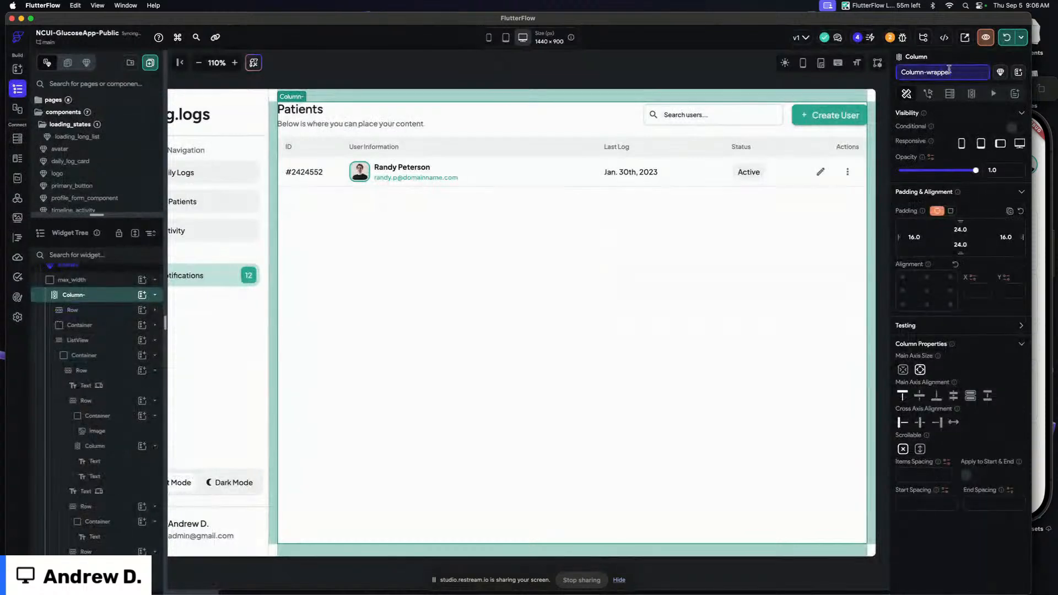
pyautogui.write('r')
pyautogui.press('Return')
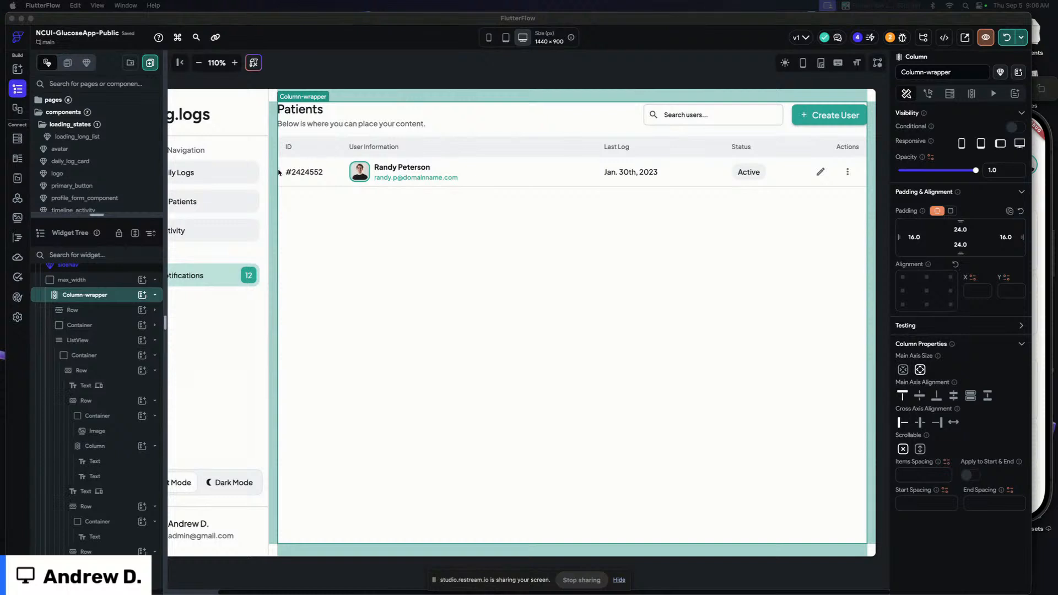
# Select the patients ListView and set its expansion to the expanded option
pyautogui.click(288, 186)
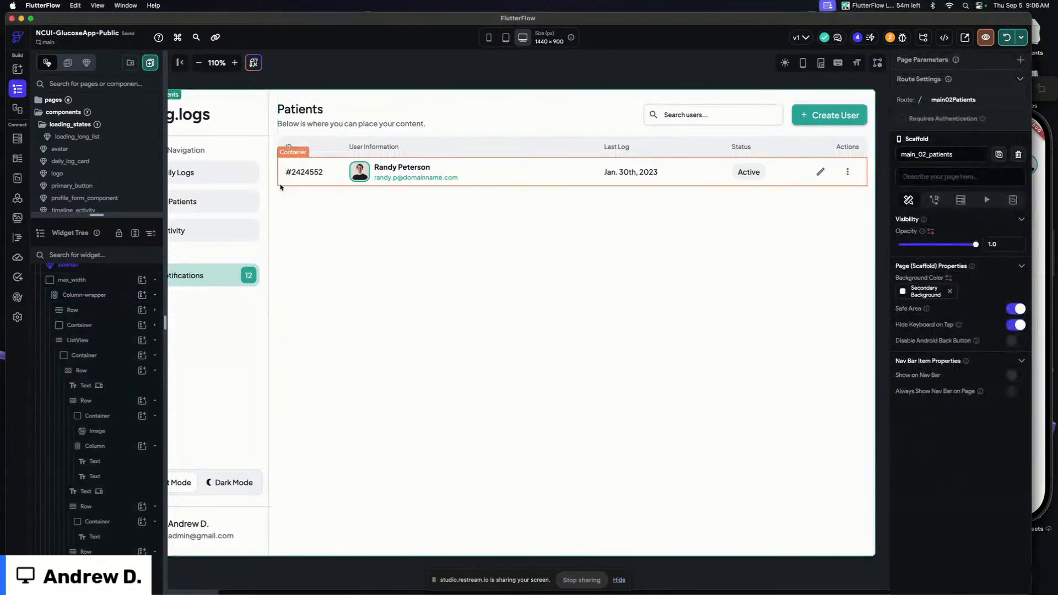
pyautogui.click(280, 187)
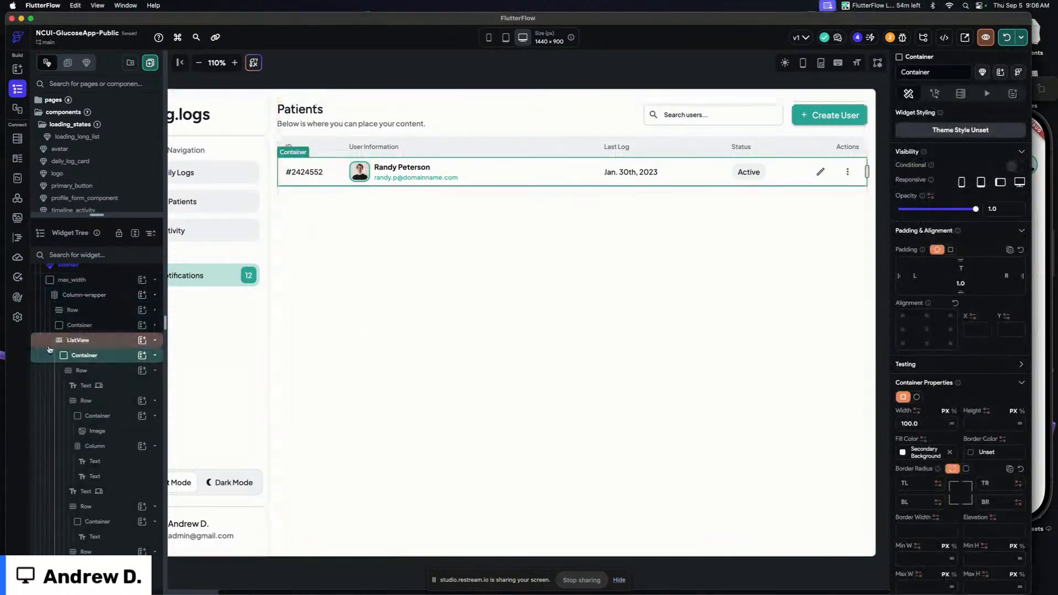
pyautogui.click(98, 346)
pyautogui.click(934, 218)
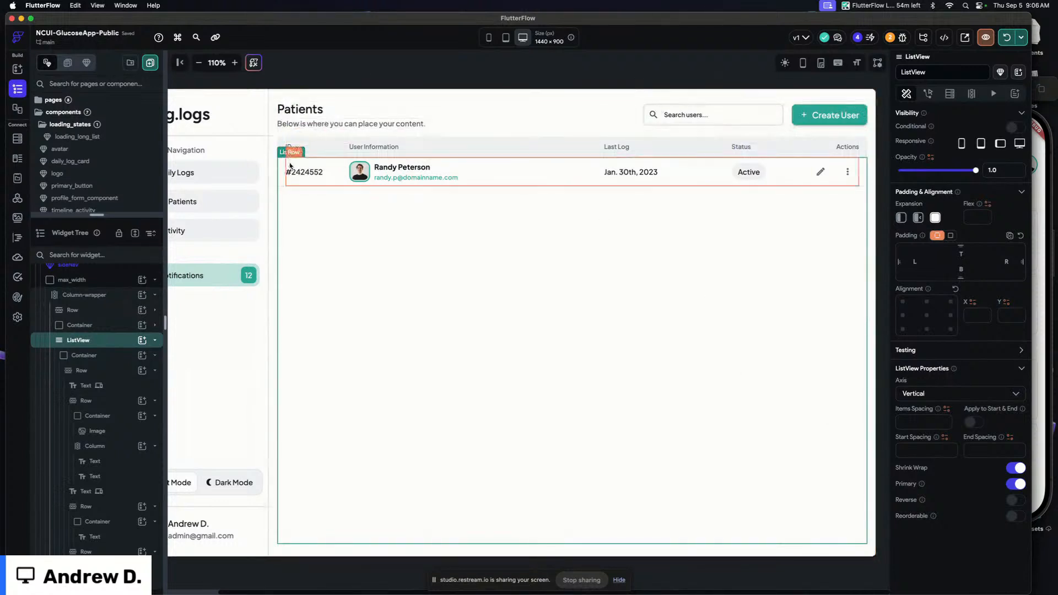
# Add a backend query to the patients ListView as a Query Collection on the users collection
pyautogui.click(605, 67)
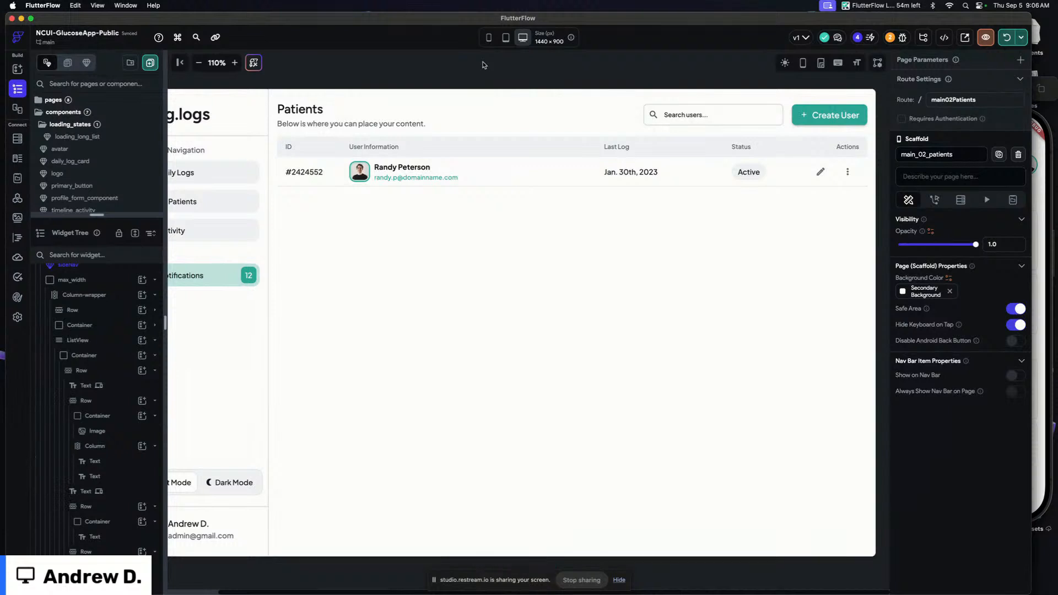
pyautogui.click(437, 74)
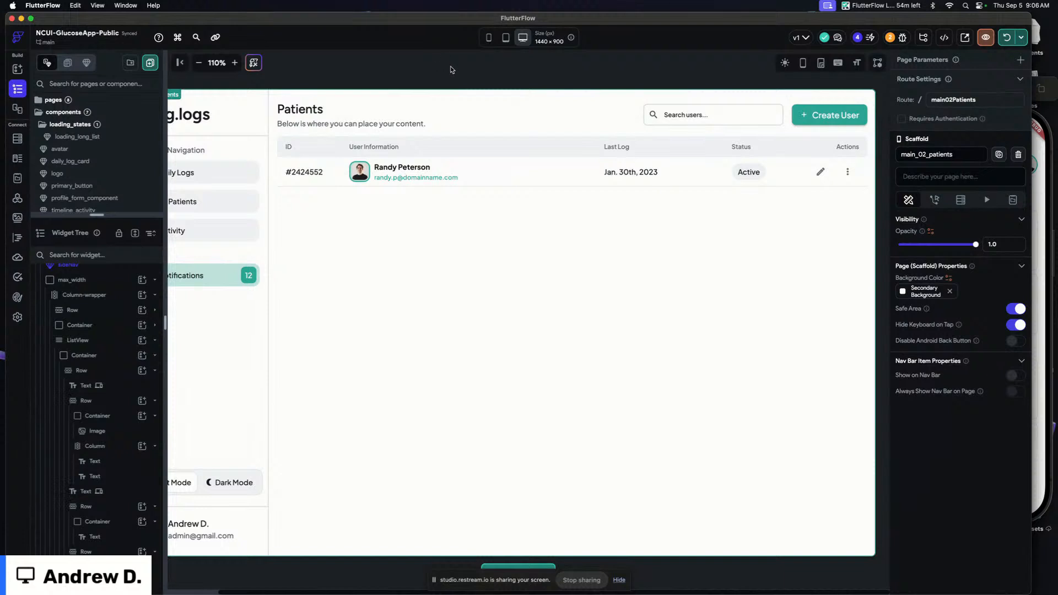
pyautogui.hscroll(-1, 460, 73)
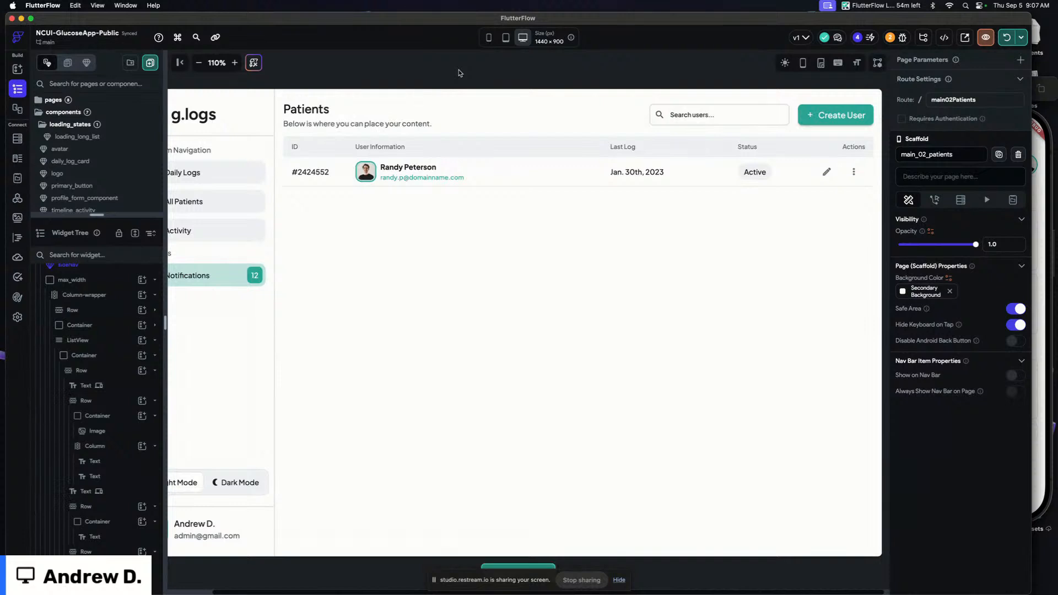
pyautogui.hscroll(-5, 460, 73)
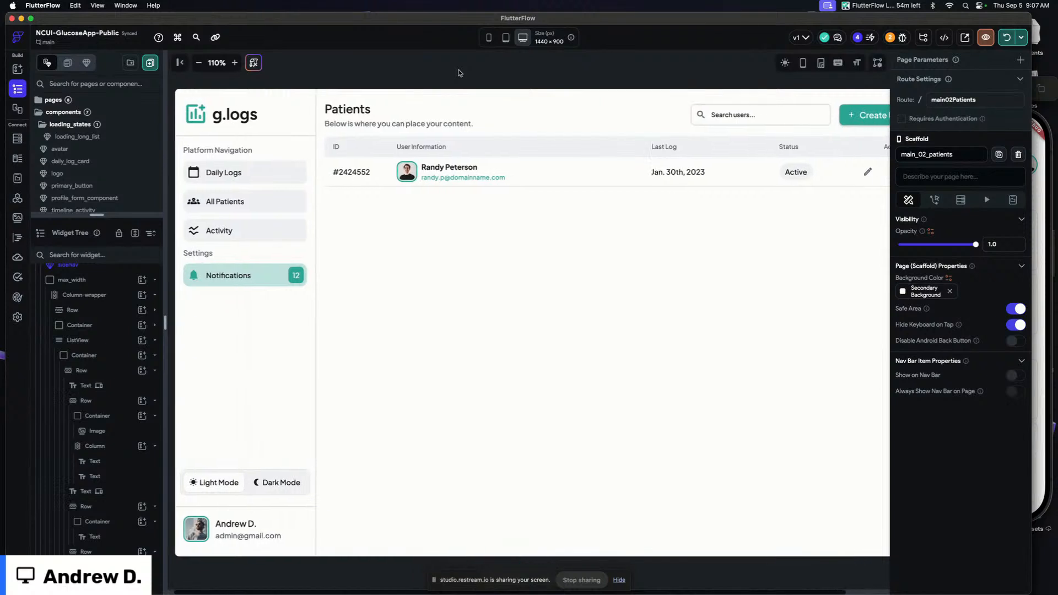
pyautogui.hscroll(5, 460, 73)
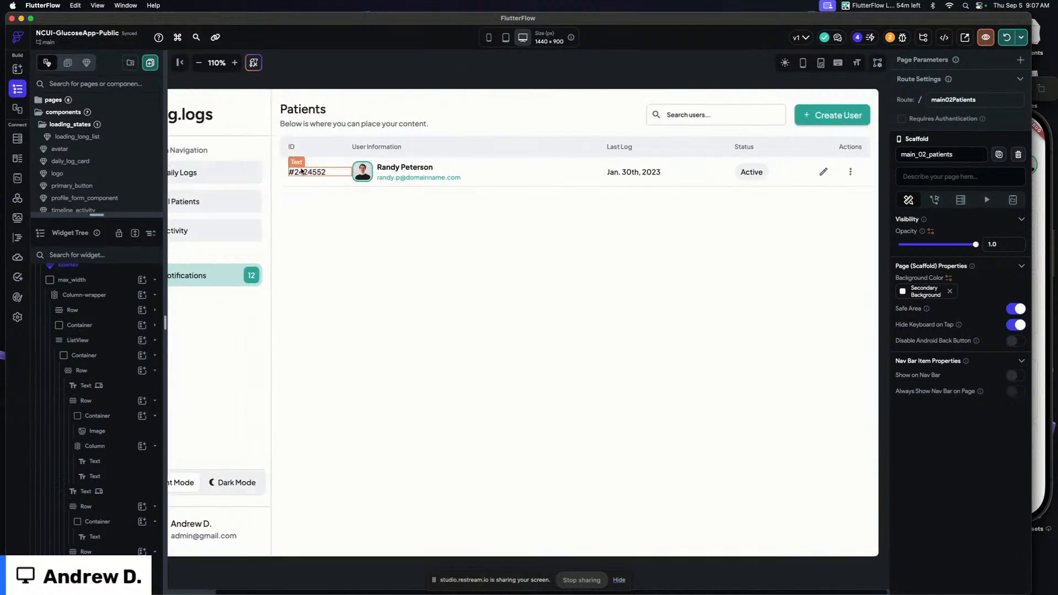
pyautogui.click(297, 172)
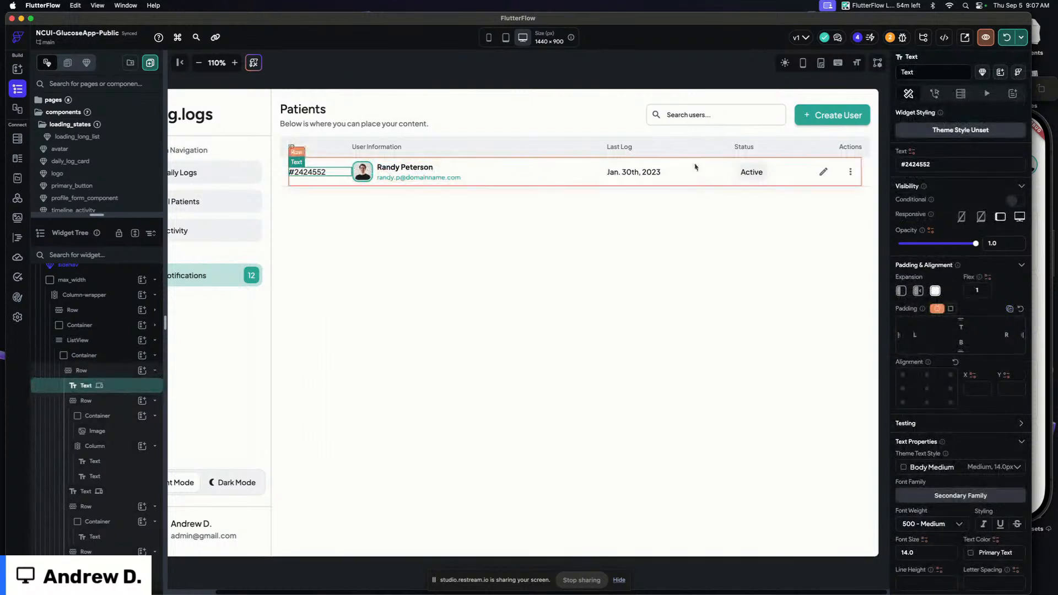
pyautogui.click(303, 189)
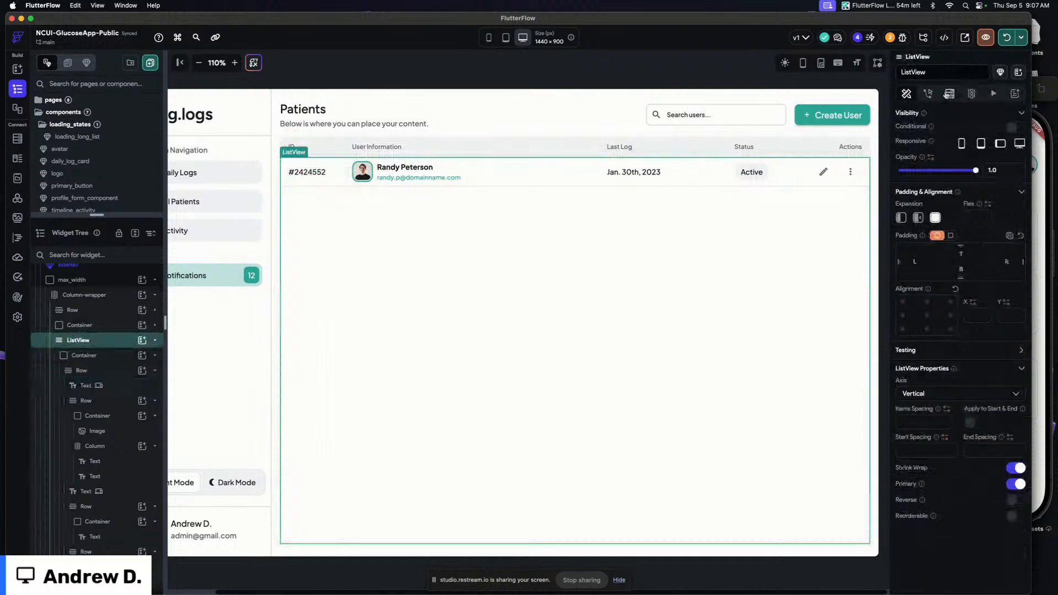
pyautogui.click(950, 94)
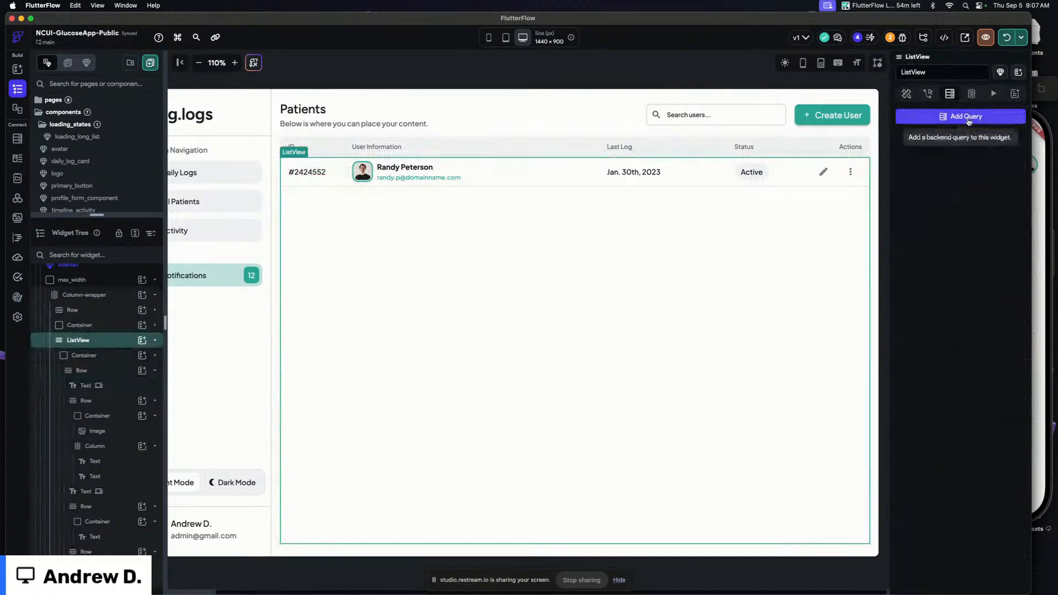
pyautogui.click(968, 119)
pyautogui.click(782, 115)
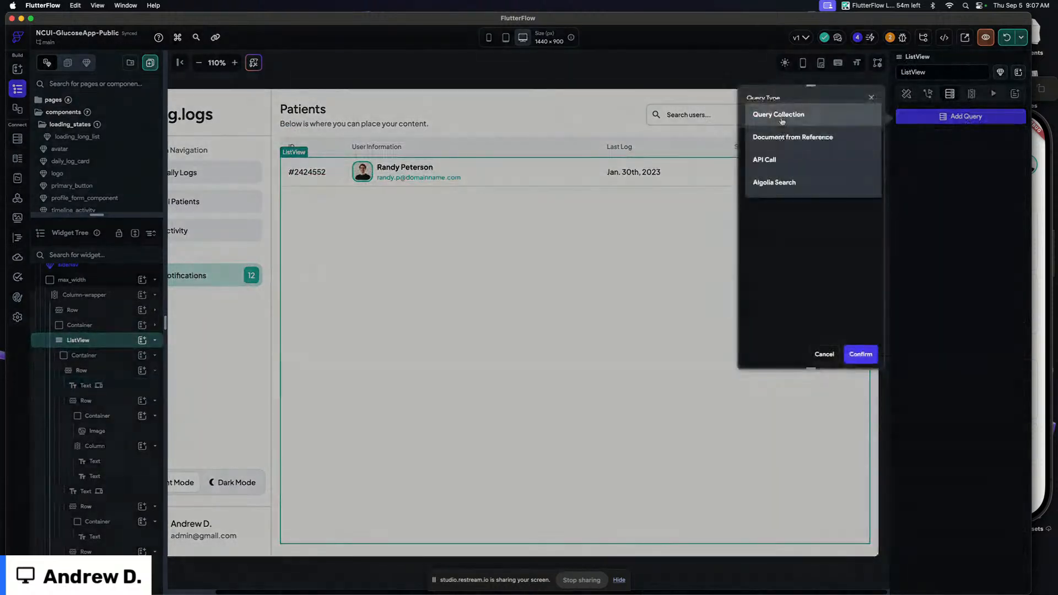
pyautogui.click(783, 120)
pyautogui.click(763, 171)
pyautogui.click(768, 182)
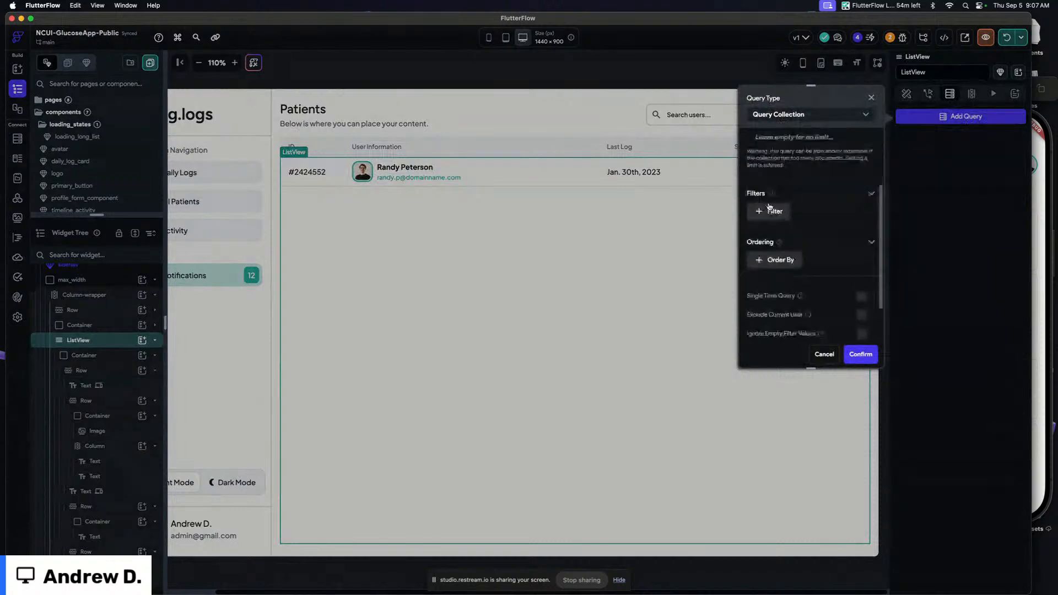
# Order the query by last_active_time in Decreasing order, adjust a query option, and confirm the backend query
pyautogui.scroll(-2, 771, 209)
pyautogui.click(776, 206)
pyautogui.scroll(-2, 802, 189)
pyautogui.click(793, 198)
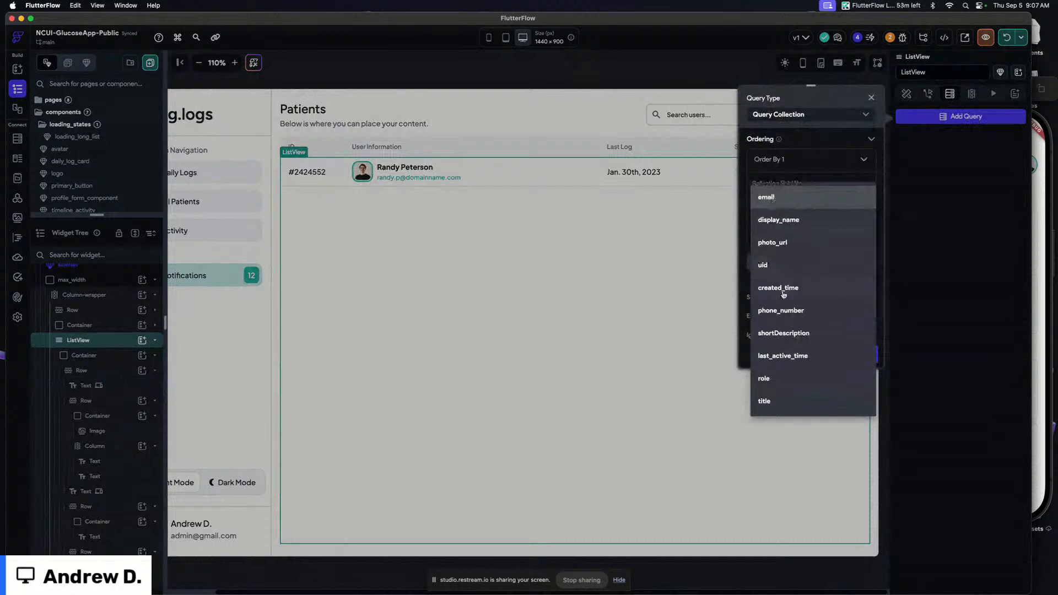
pyautogui.click(782, 356)
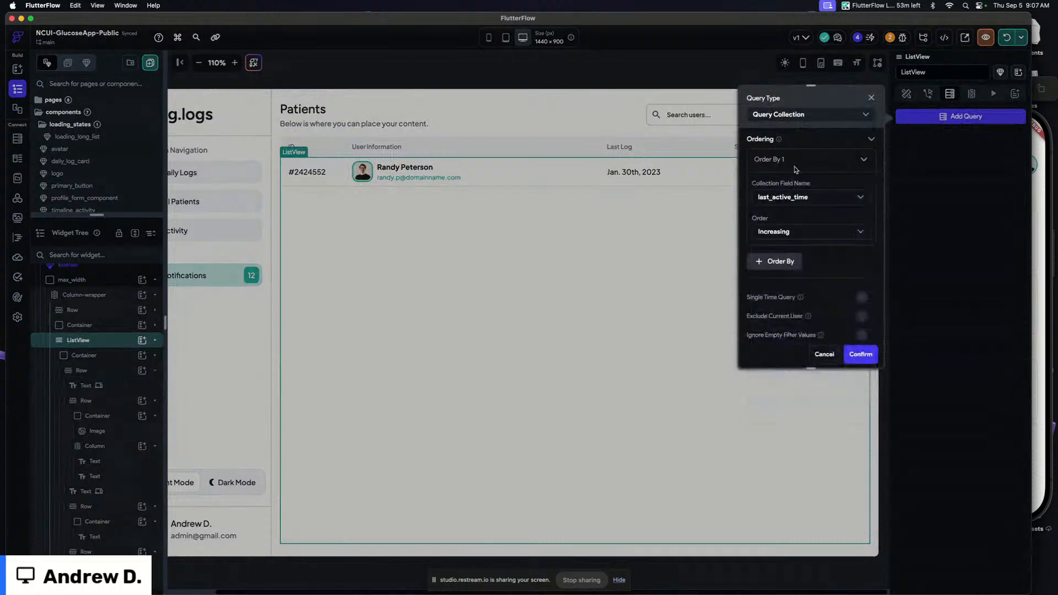
pyautogui.click(777, 232)
pyautogui.click(774, 257)
pyautogui.click(782, 162)
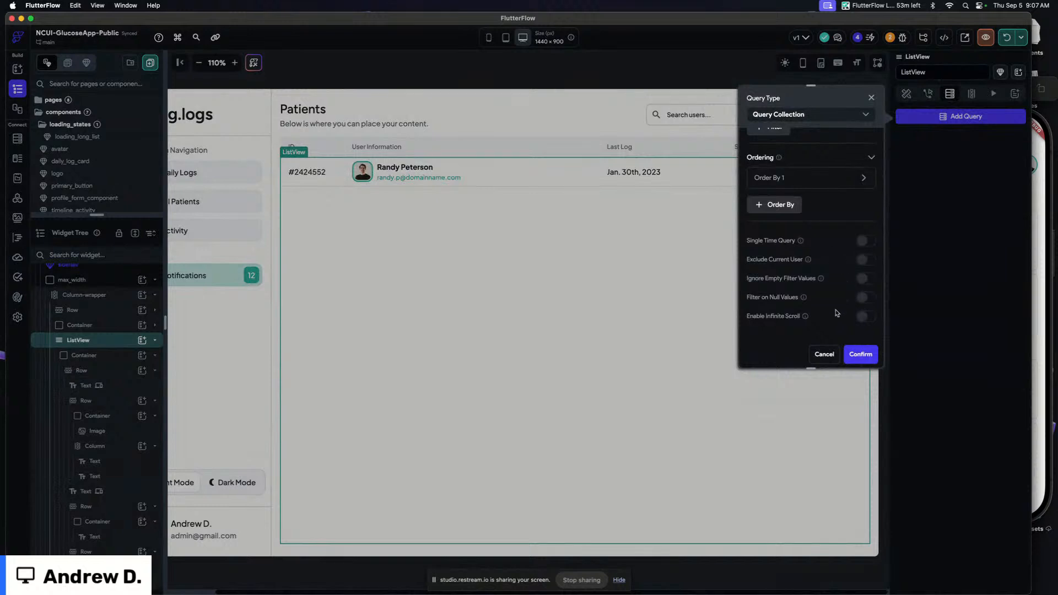
pyautogui.click(864, 300)
pyautogui.click(862, 358)
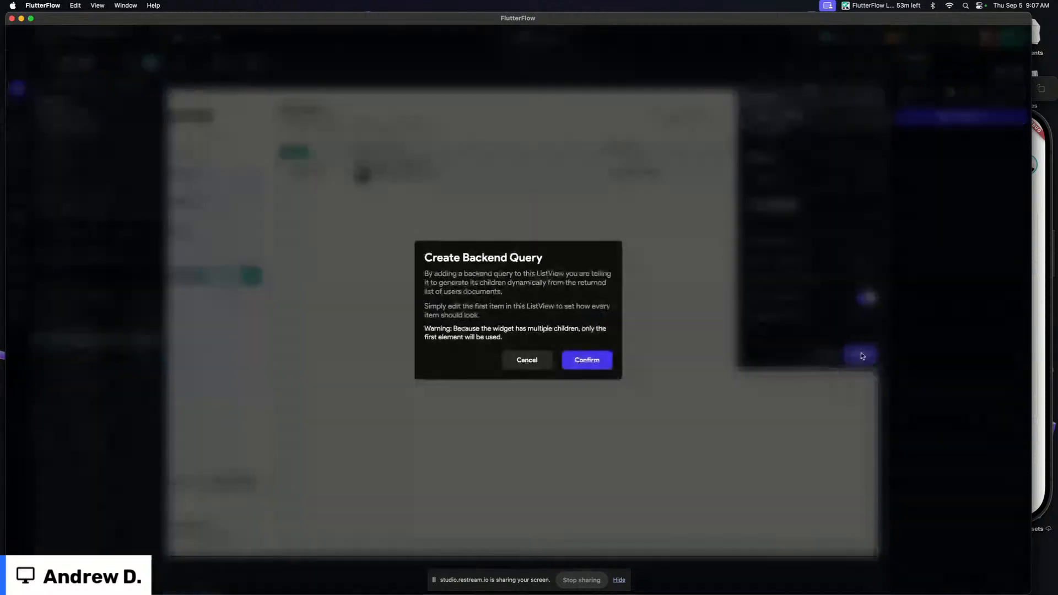
pyautogui.click(587, 360)
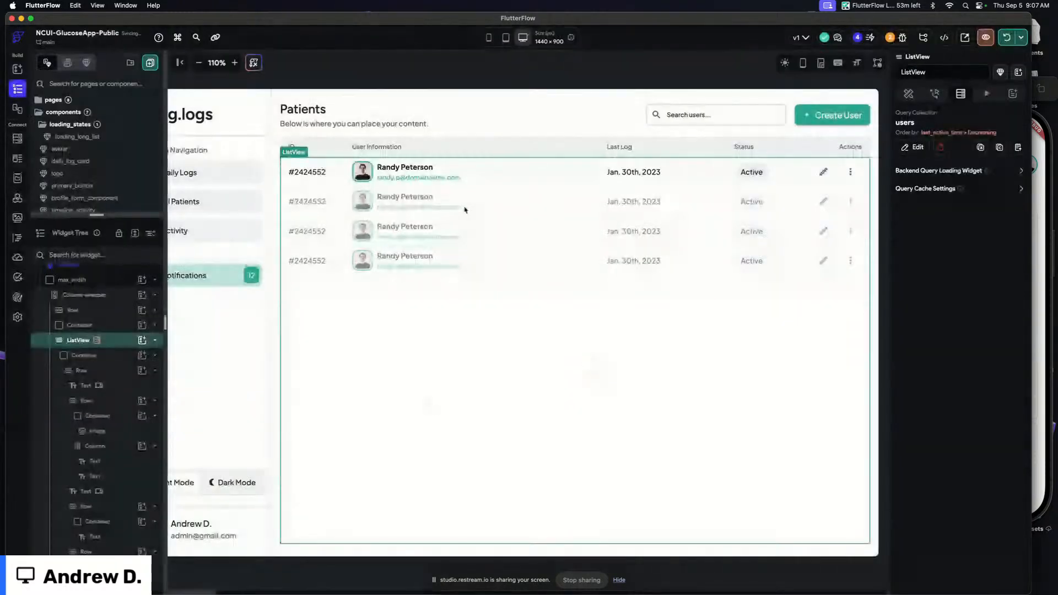
# Bind the ID text in the list row to the users document's uid field
pyautogui.click(511, 77)
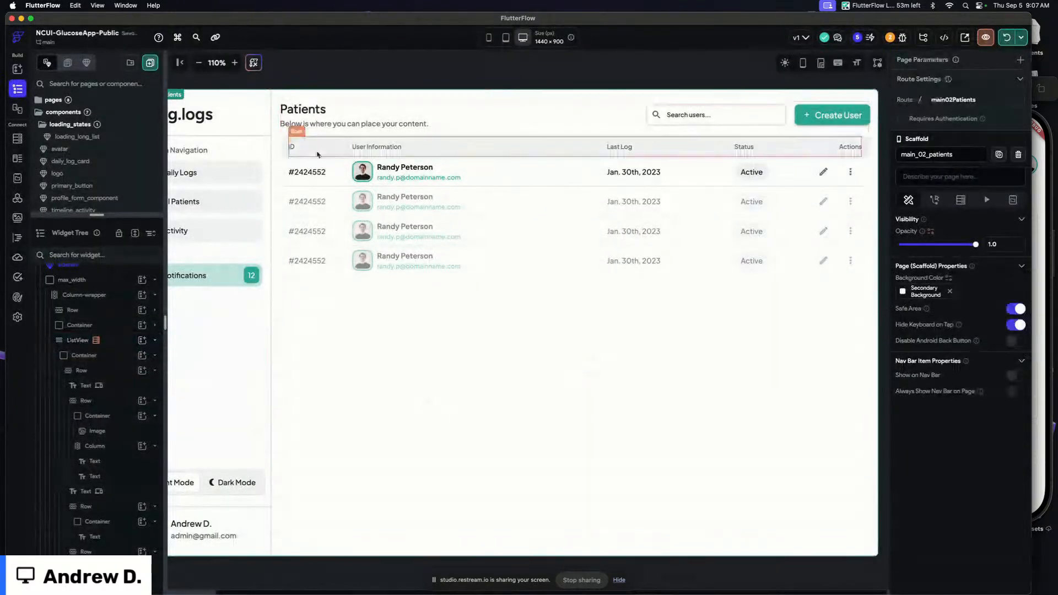
pyautogui.click(303, 174)
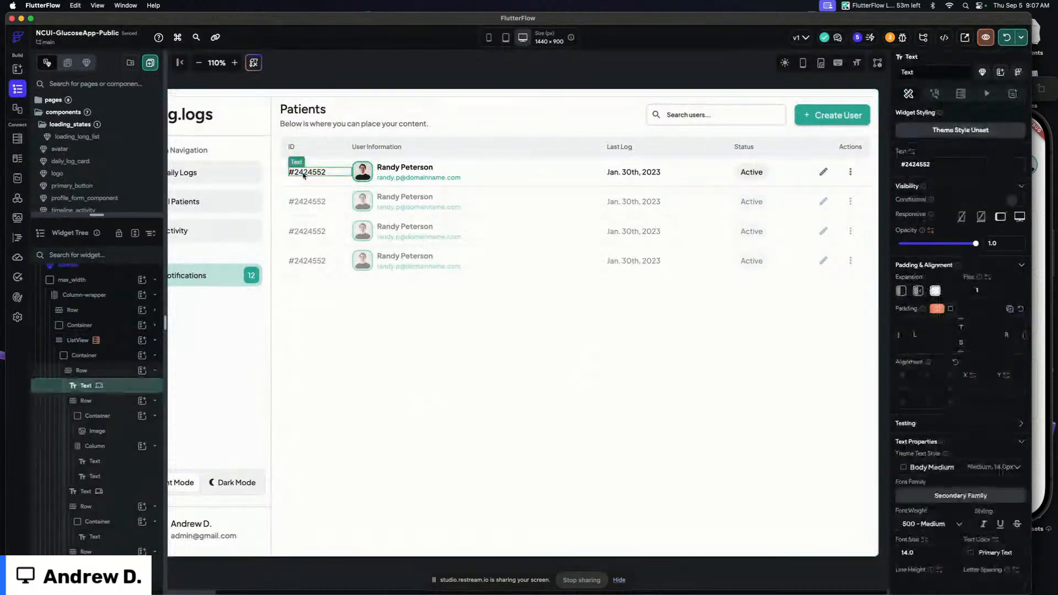
pyautogui.click(912, 152)
pyautogui.click(785, 226)
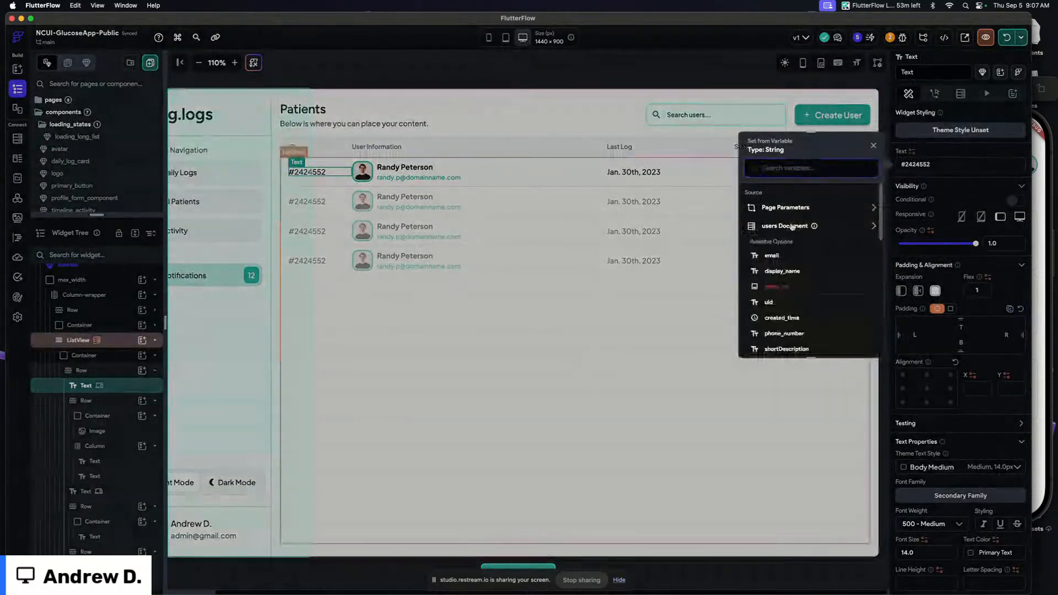
pyautogui.scroll(-3, 780, 225)
pyautogui.click(779, 226)
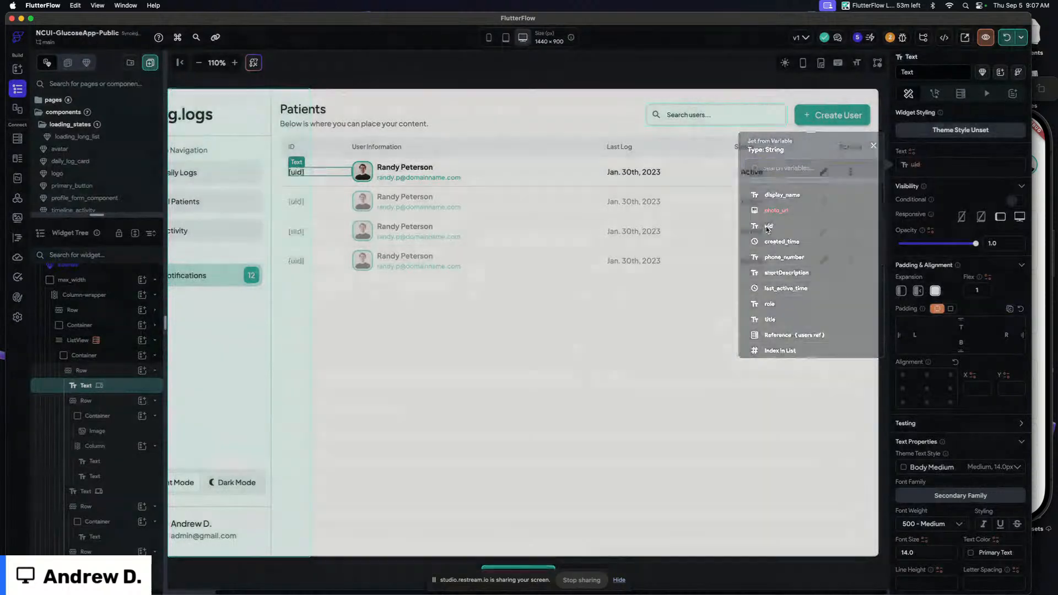
# Set the list row's items spacing to 12
pyautogui.click(330, 182)
pyautogui.click(934, 474)
pyautogui.write('12')
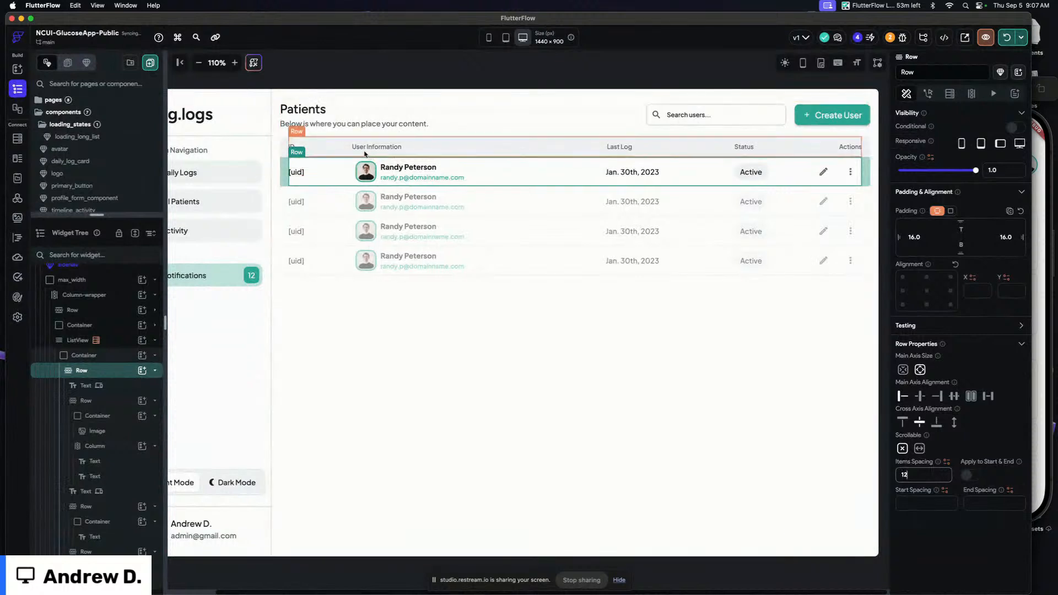
# Bind the patient avatar image path to the users document's photo_url field
pyautogui.click(339, 145)
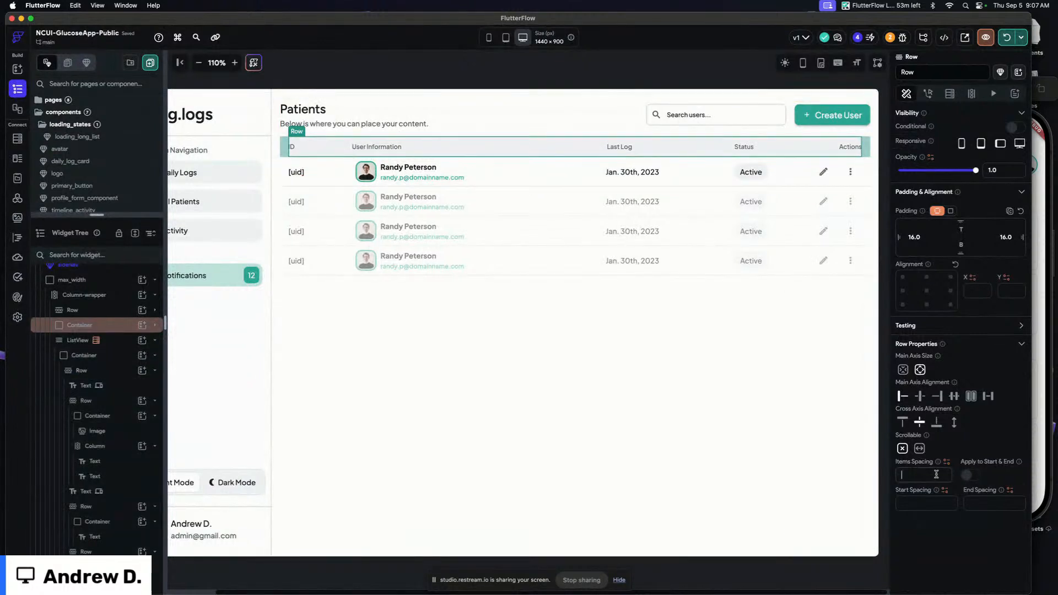
pyautogui.click(370, 175)
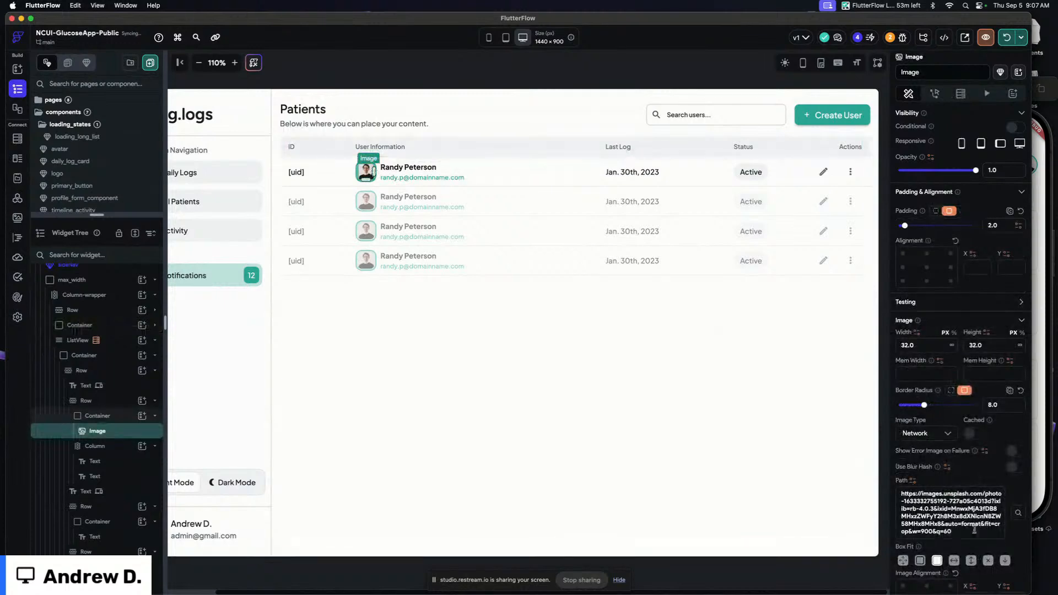
pyautogui.click(913, 480)
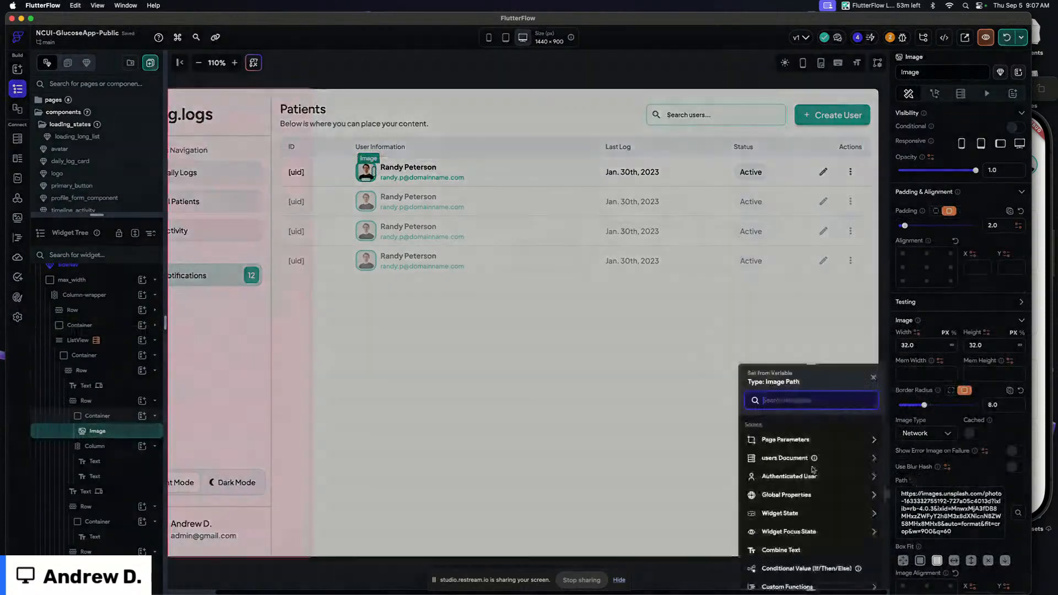
pyautogui.click(777, 462)
pyautogui.click(776, 520)
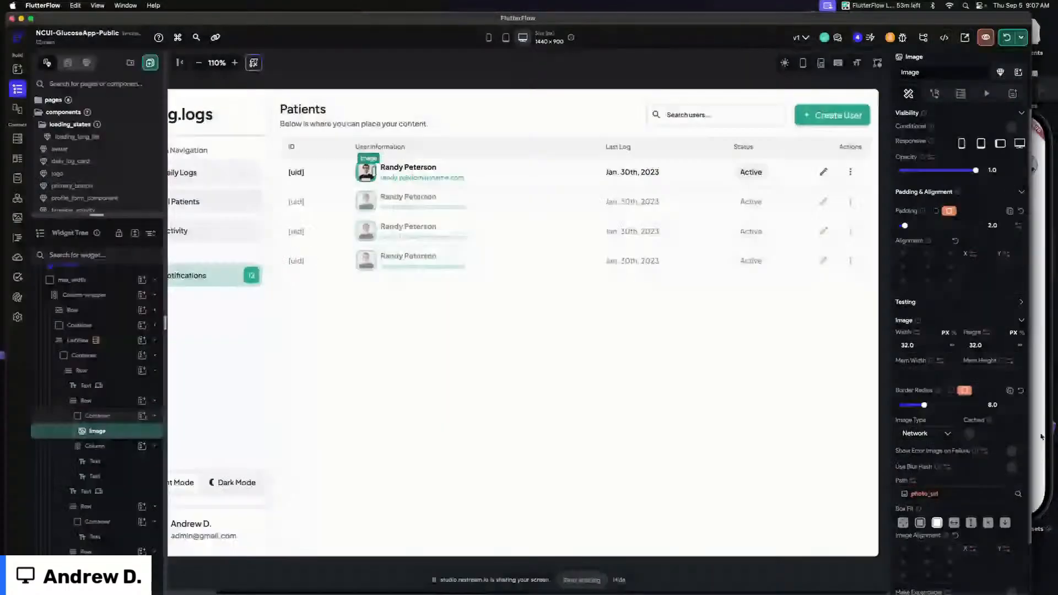
# Enable caching and the error image on failure for the avatar image
pyautogui.click(969, 433)
pyautogui.click(1012, 478)
pyautogui.scroll(-3, 1016, 477)
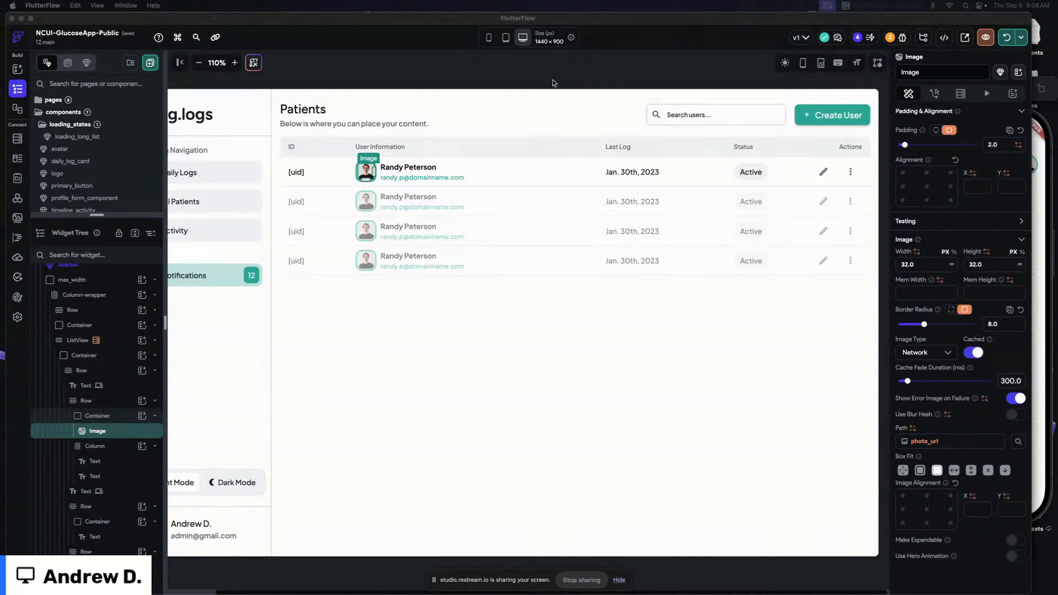
# Bind the patient name text to the users document's display_name field
pyautogui.click(554, 83)
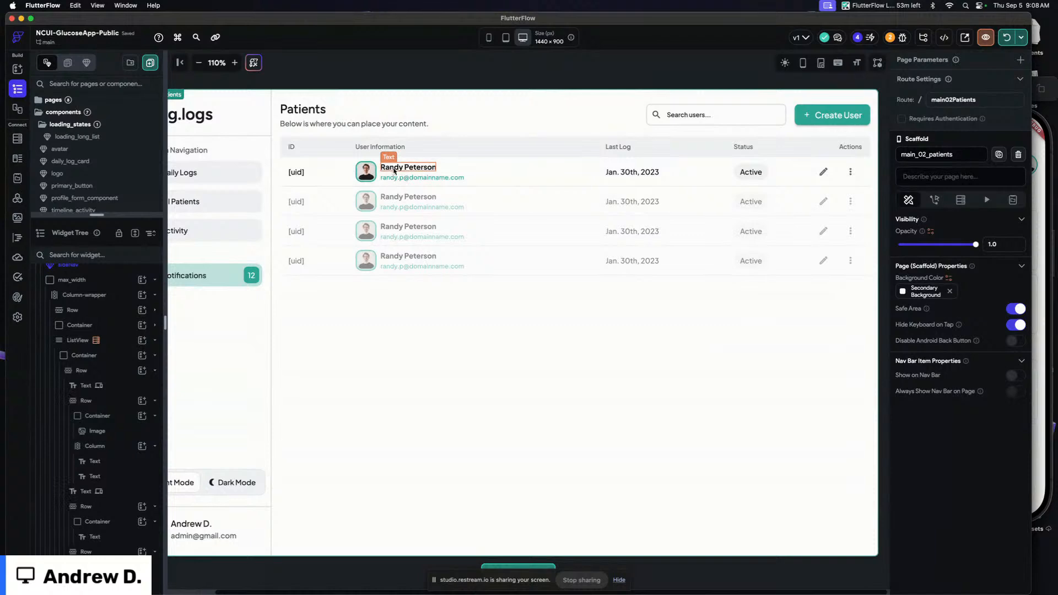
pyautogui.click(394, 170)
pyautogui.click(914, 152)
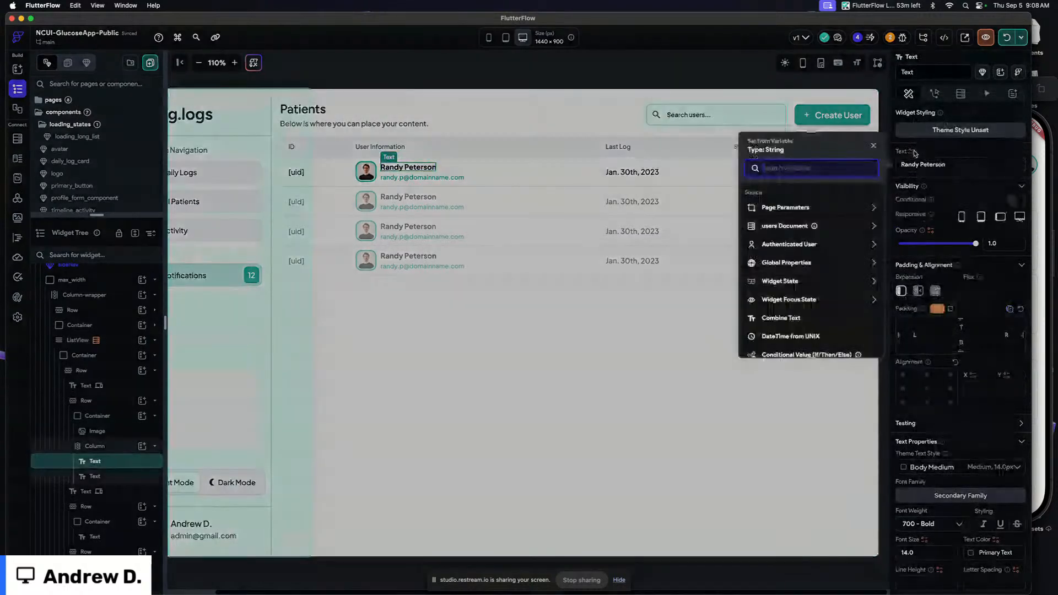
pyautogui.click(788, 226)
pyautogui.click(775, 270)
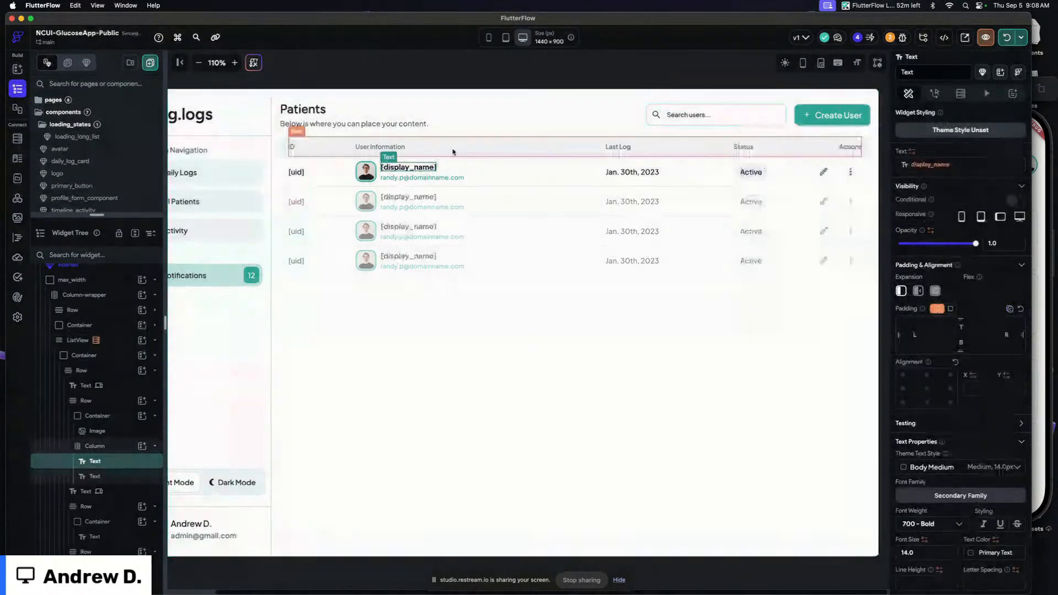
# Set the name binding's default variable value to Pat
pyautogui.click(934, 167)
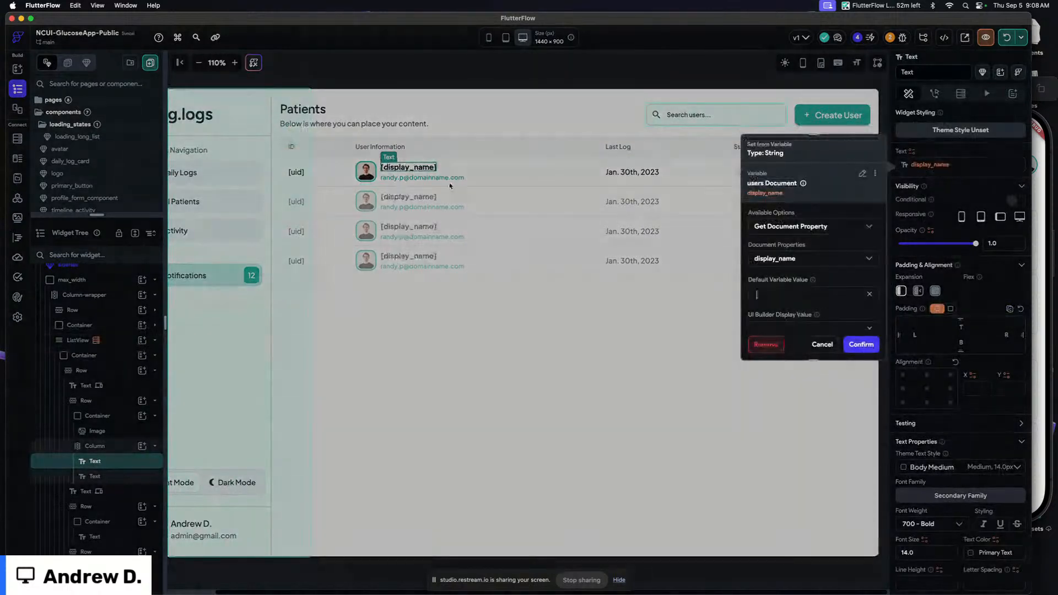
pyautogui.write('Pat')
pyautogui.click(864, 345)
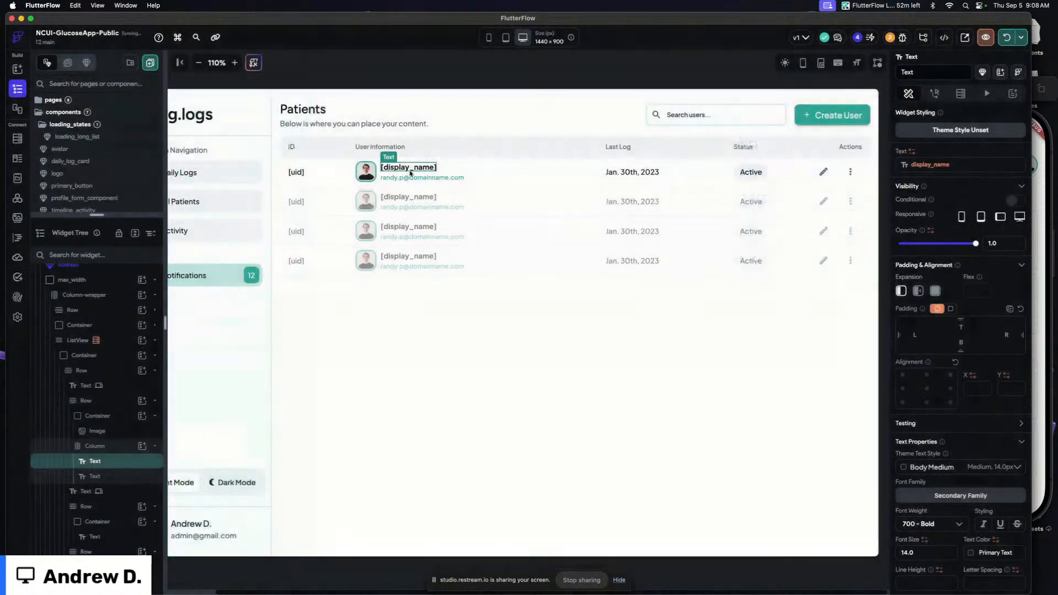
# Bind the patient email text to the users document's email field
pyautogui.click(421, 176)
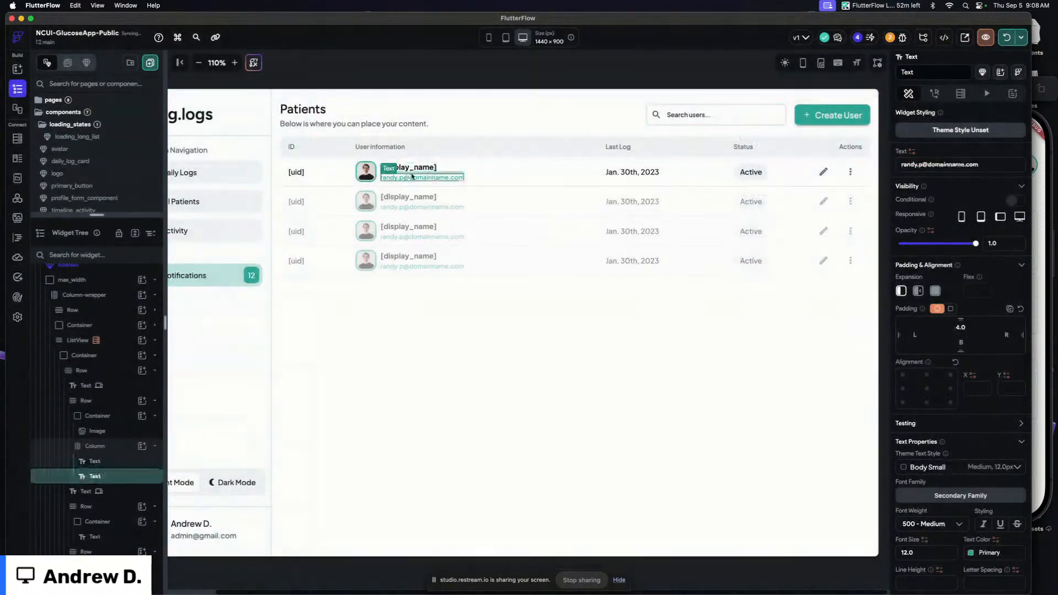
pyautogui.moveTo(986, 164); pyautogui.dragTo(886, 166)
pyautogui.click(911, 153)
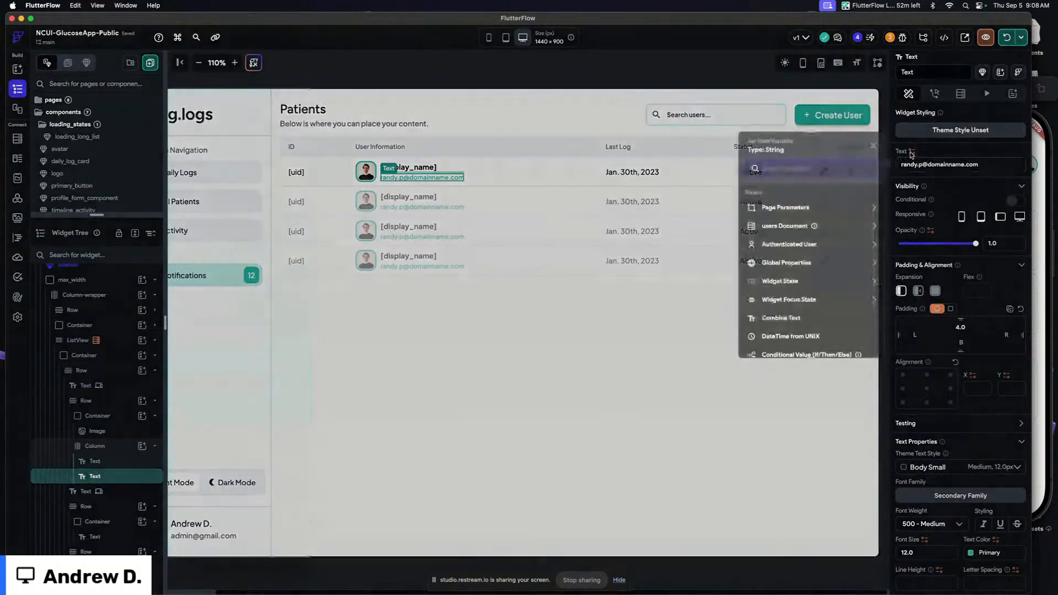
pyautogui.click(791, 226)
pyautogui.scroll(-1, 791, 246)
pyautogui.scroll(1, 791, 246)
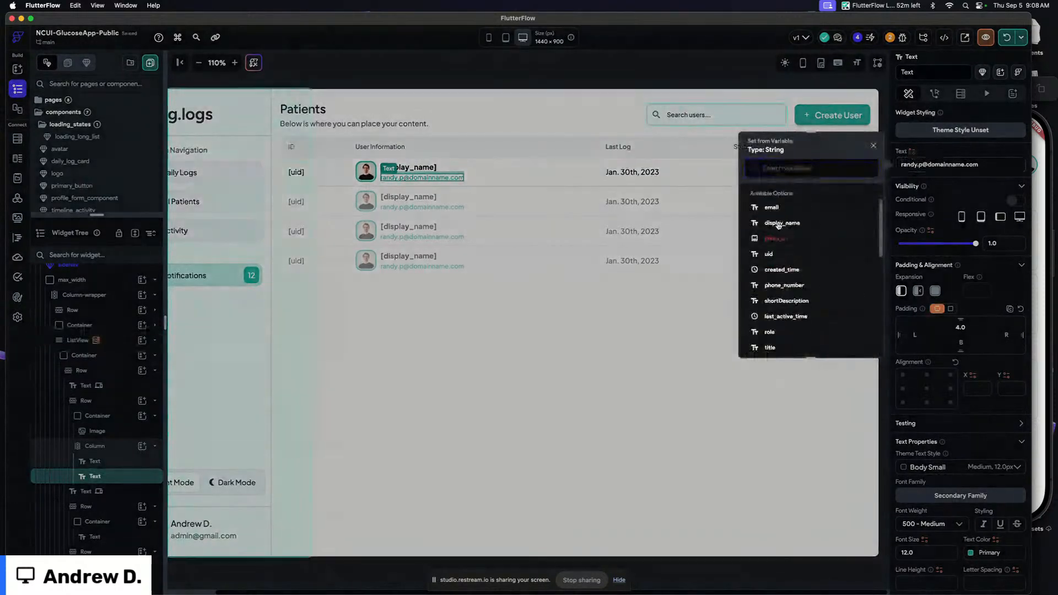
pyautogui.click(774, 215)
pyautogui.click(912, 152)
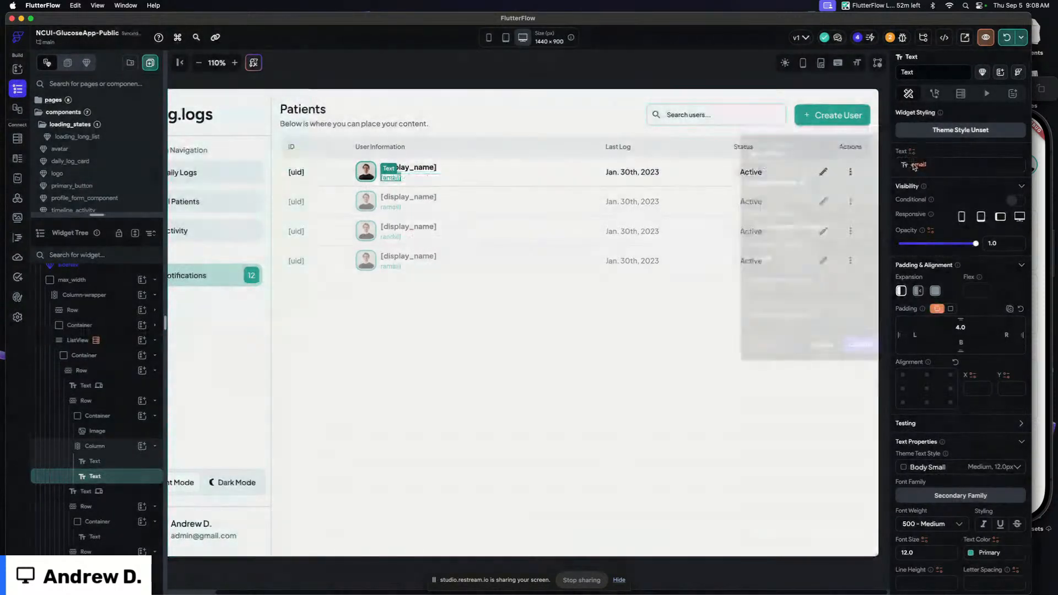
pyautogui.click(862, 346)
# Bind the last log text to the users document's last_active_time field formatted as yMMMd DateTime
pyautogui.click(638, 173)
pyautogui.click(638, 173)
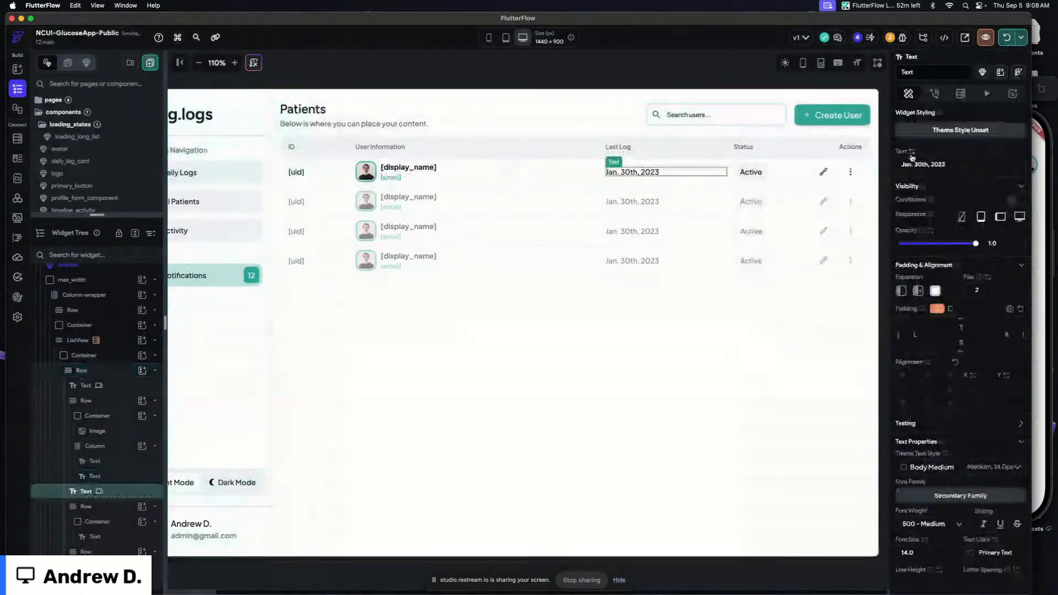
pyautogui.click(912, 156)
pyautogui.click(790, 225)
pyautogui.scroll(-1, 790, 227)
pyautogui.click(787, 267)
pyautogui.click(788, 285)
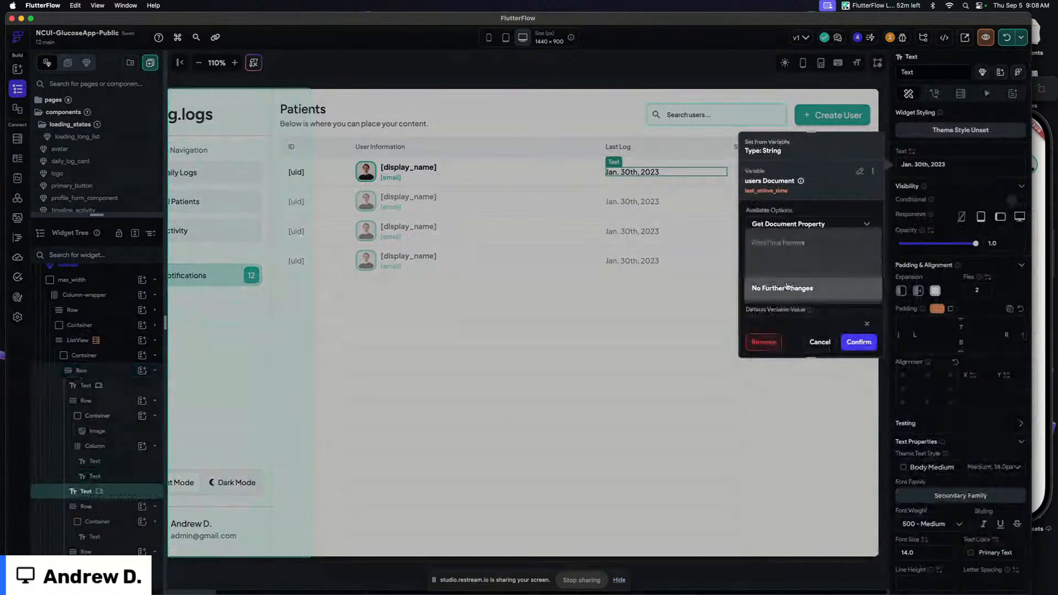
pyautogui.click(782, 242)
pyautogui.scroll(-2, 777, 248)
pyautogui.click(773, 252)
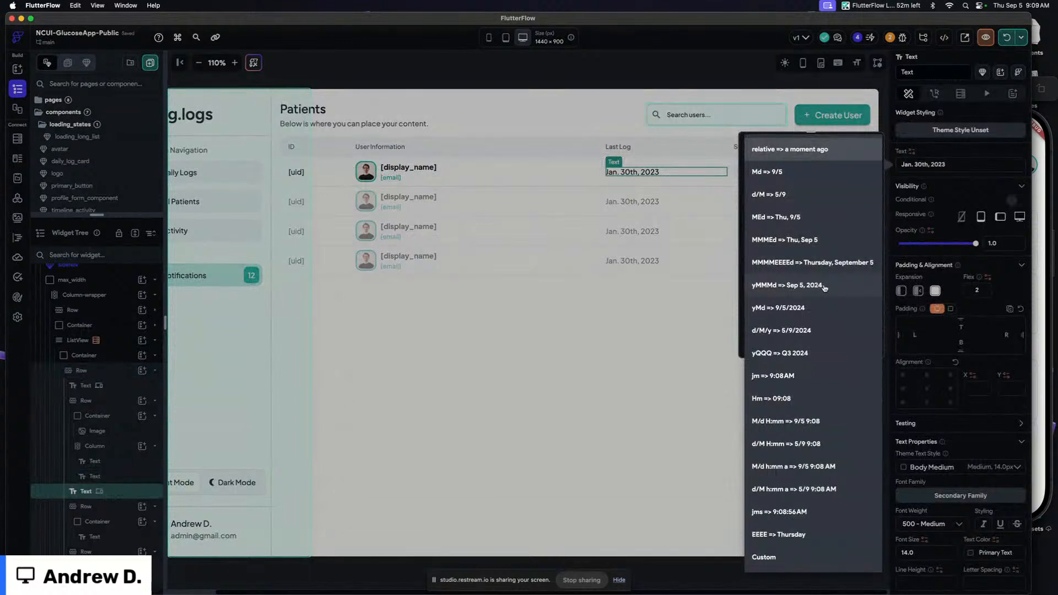
pyautogui.click(824, 286)
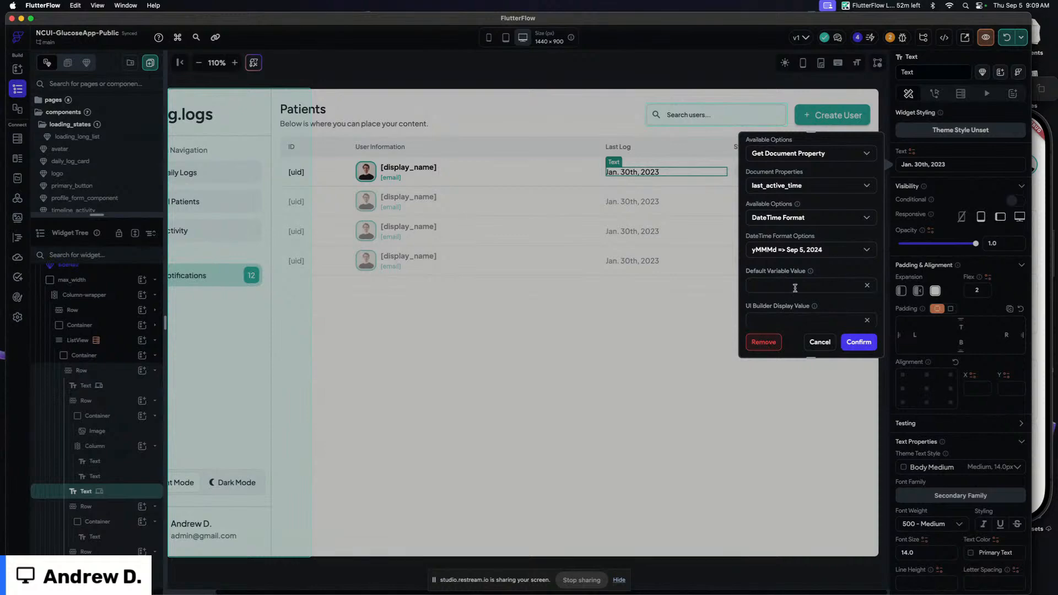
pyautogui.click(858, 342)
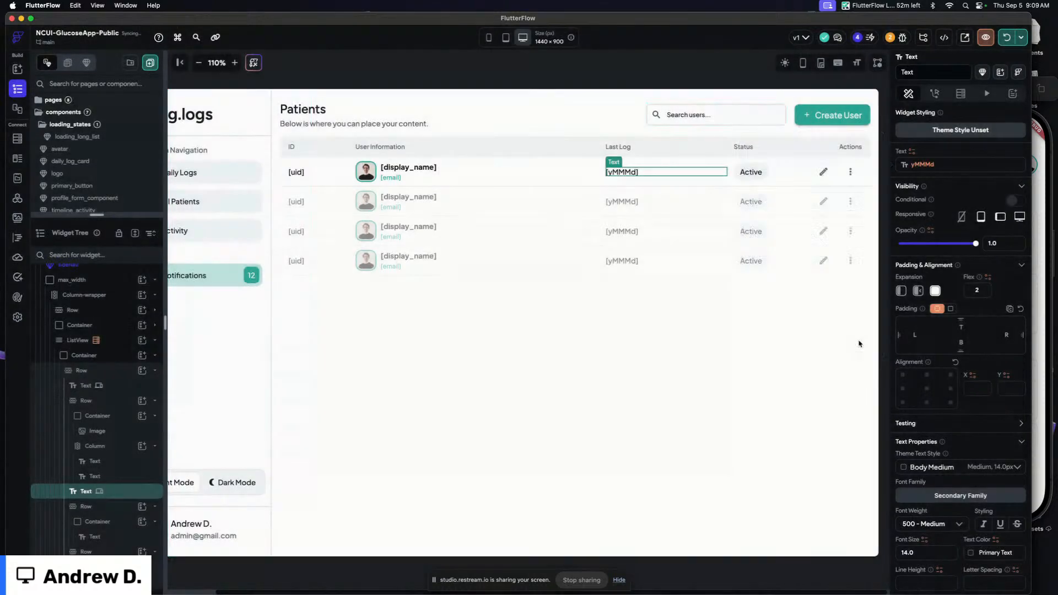
# Bind the status text to the users document's role field
pyautogui.click(753, 174)
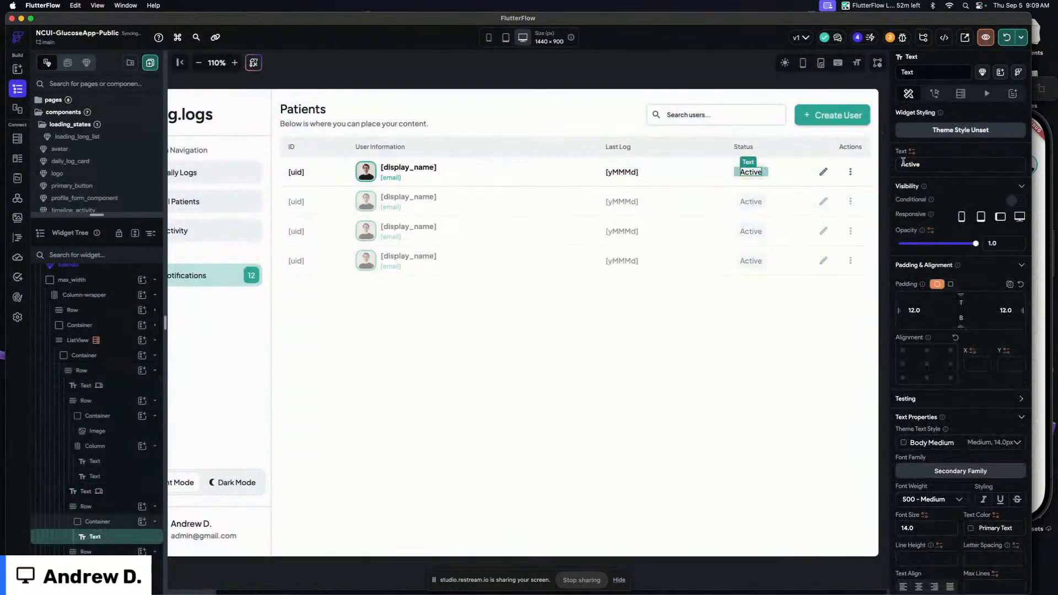
pyautogui.click(911, 151)
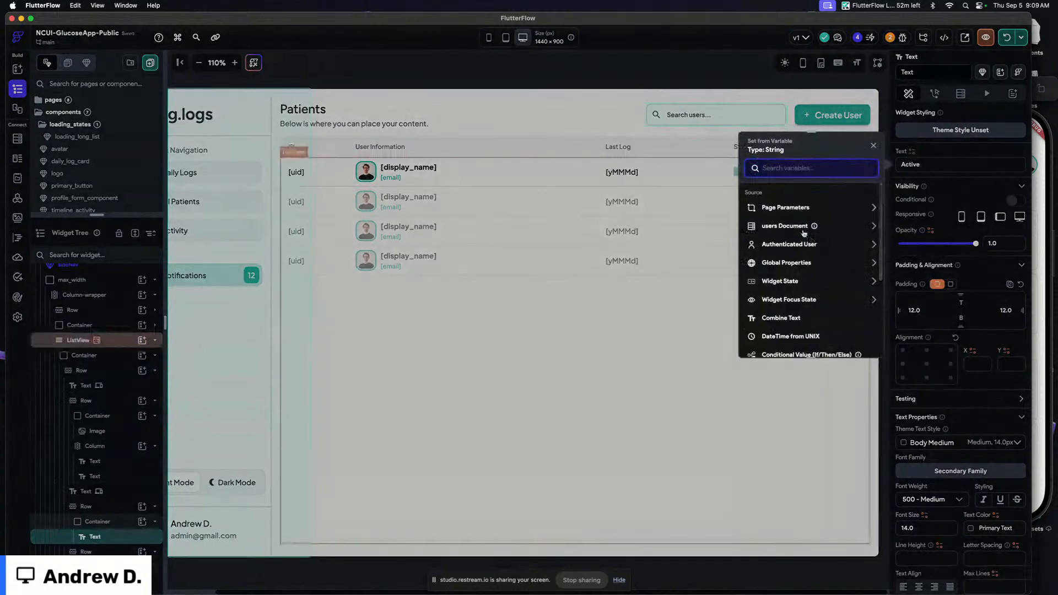
pyautogui.click(807, 225)
pyautogui.scroll(-3, 804, 229)
pyautogui.scroll(-1, 803, 230)
pyautogui.scroll(3, 803, 230)
pyautogui.scroll(-1, 803, 231)
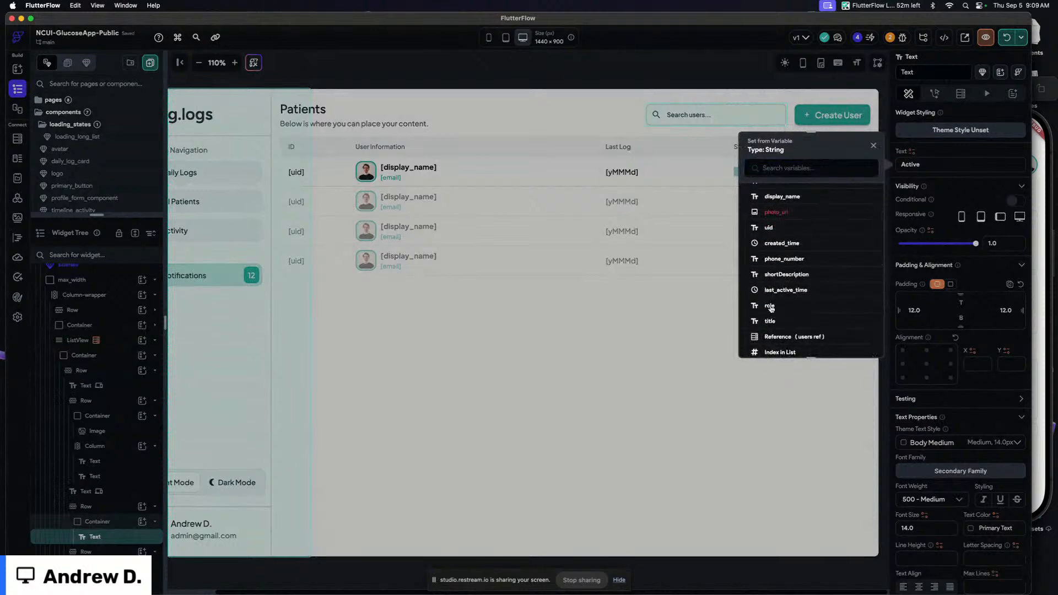
pyautogui.click(770, 308)
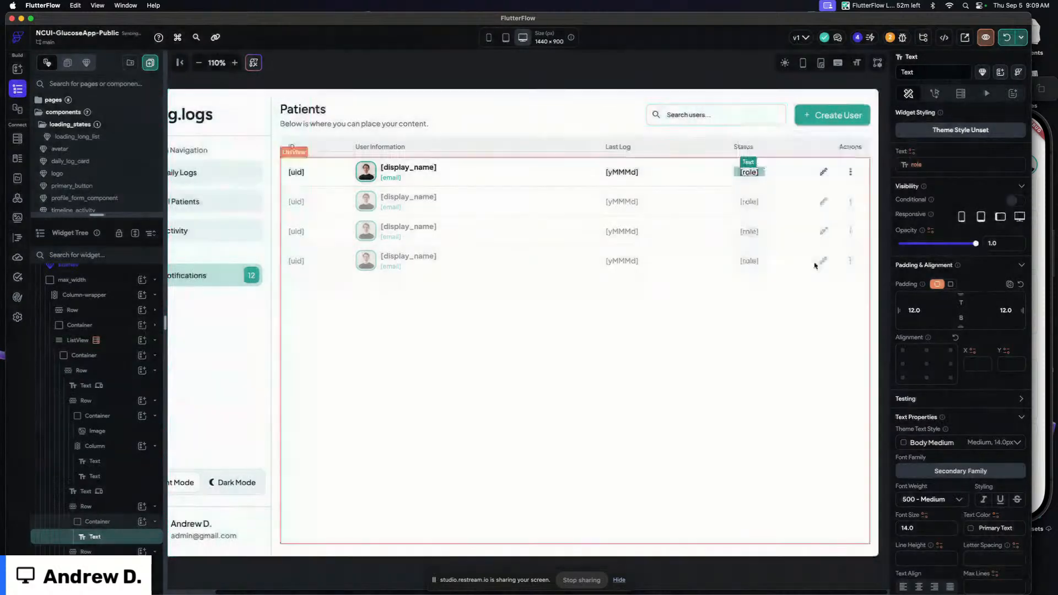
# Set the status badge container's border color to Secondary and its fill color to Accent 2
pyautogui.click(763, 172)
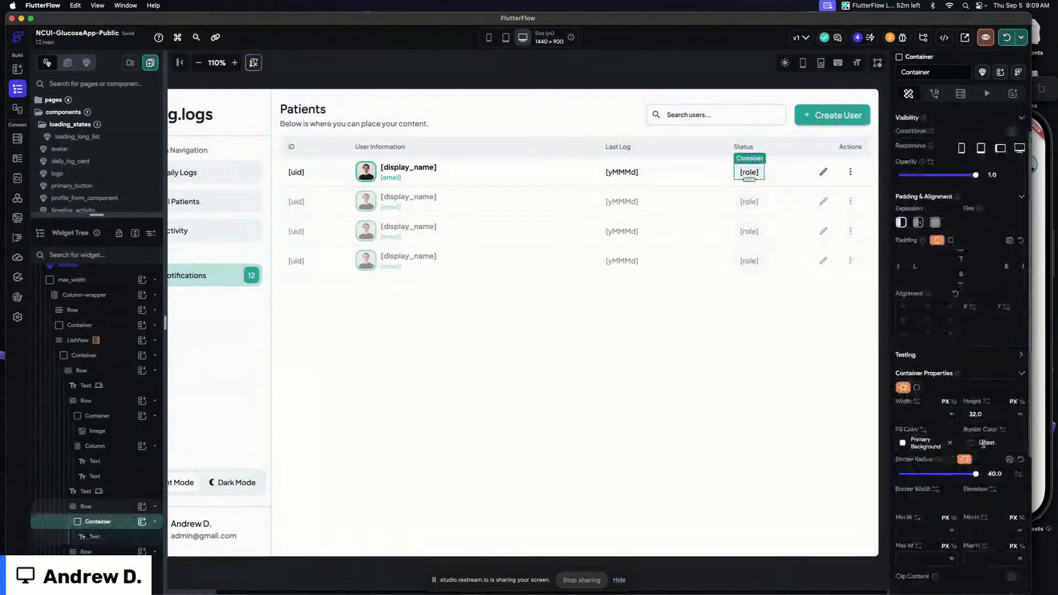
pyautogui.click(972, 443)
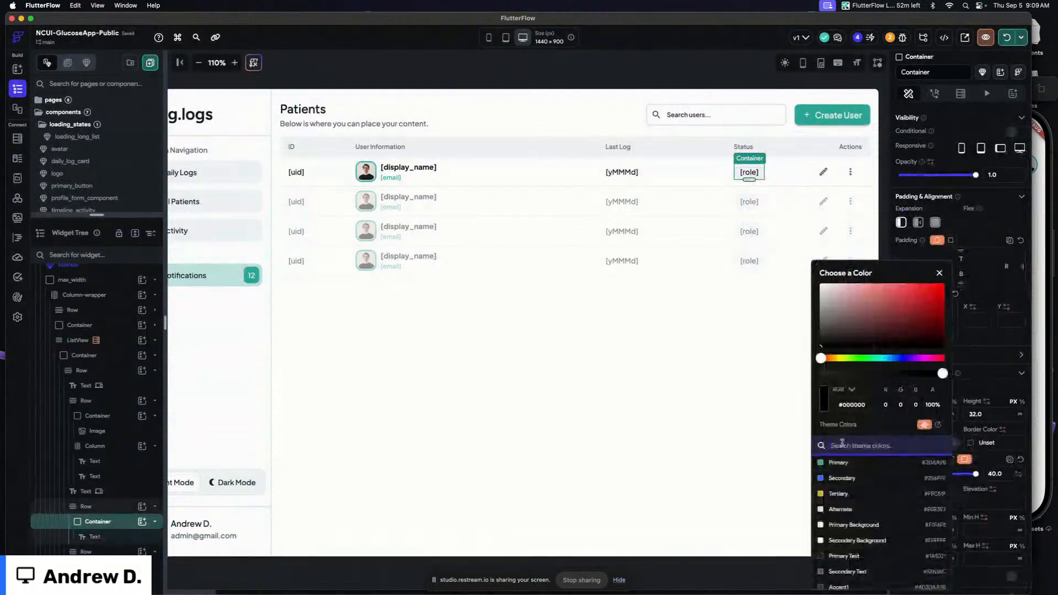
pyautogui.click(842, 477)
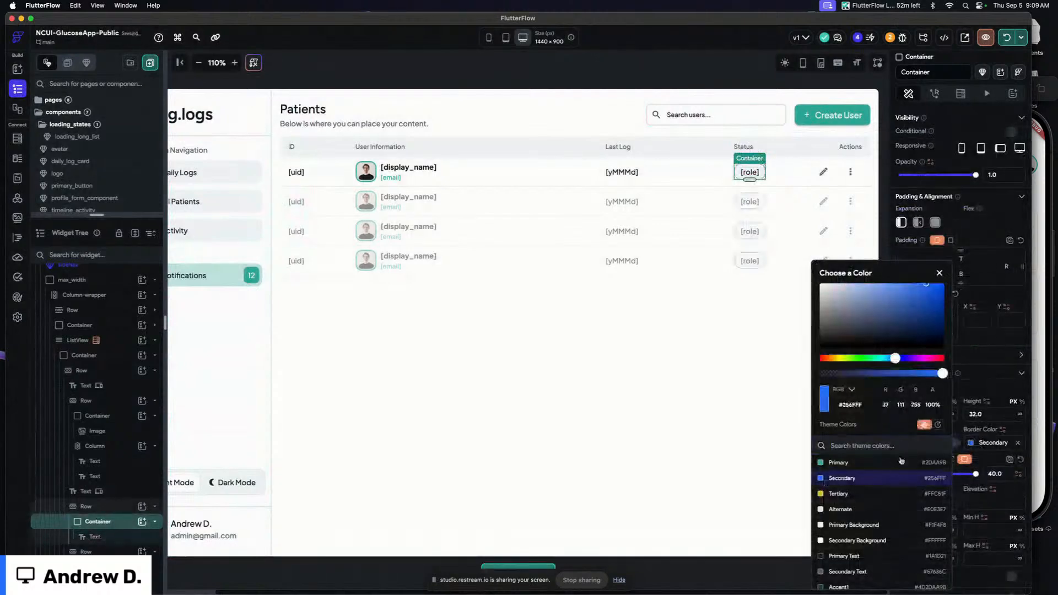
pyautogui.click(962, 432)
pyautogui.click(903, 446)
pyautogui.scroll(-2, 786, 503)
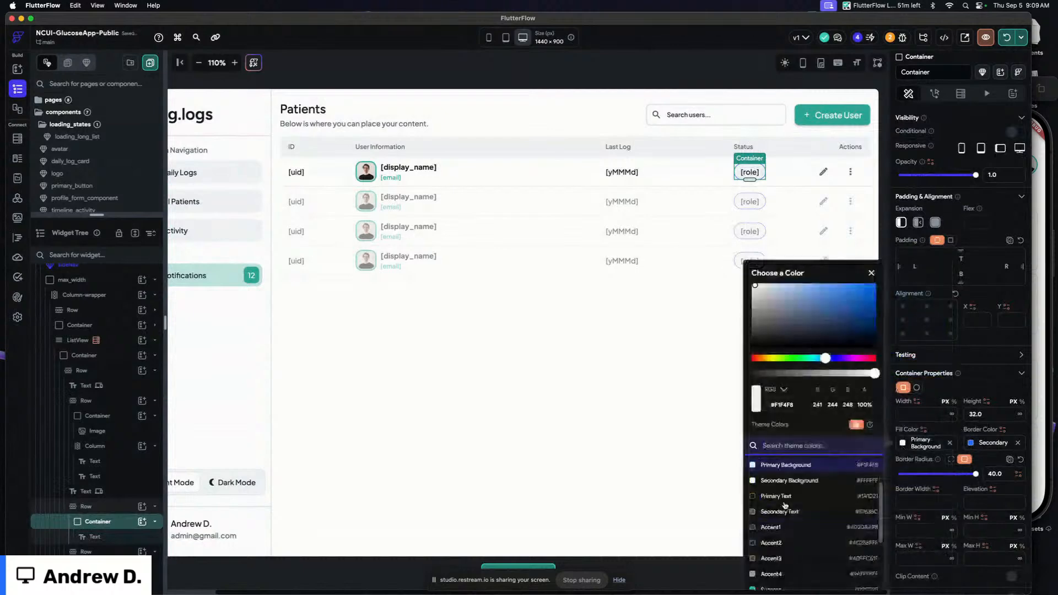
pyautogui.click(771, 540)
# Set the status badge container's border width to 2 and its border radius to 1
pyautogui.click(922, 503)
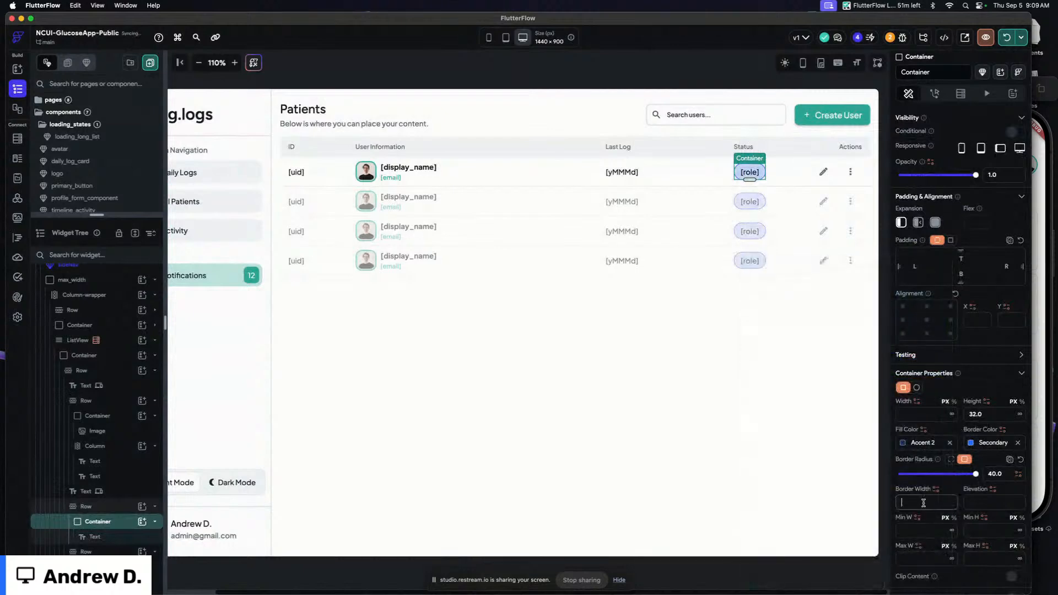
pyautogui.write('2')
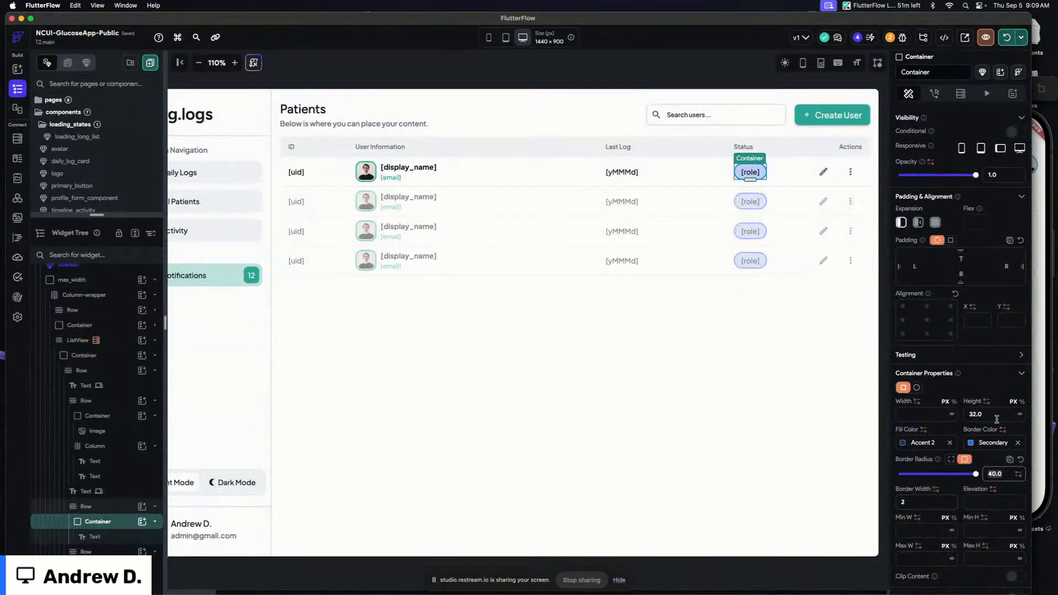
pyautogui.click(1006, 476)
pyautogui.write('12')
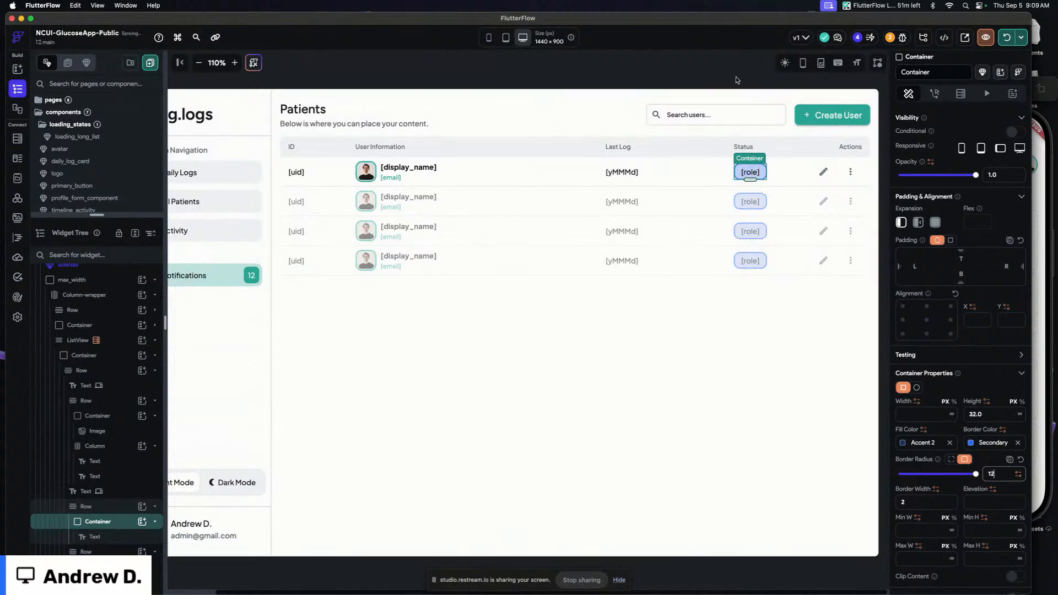
# Set the role binding's default variable value to - and confirm it
pyautogui.click(752, 172)
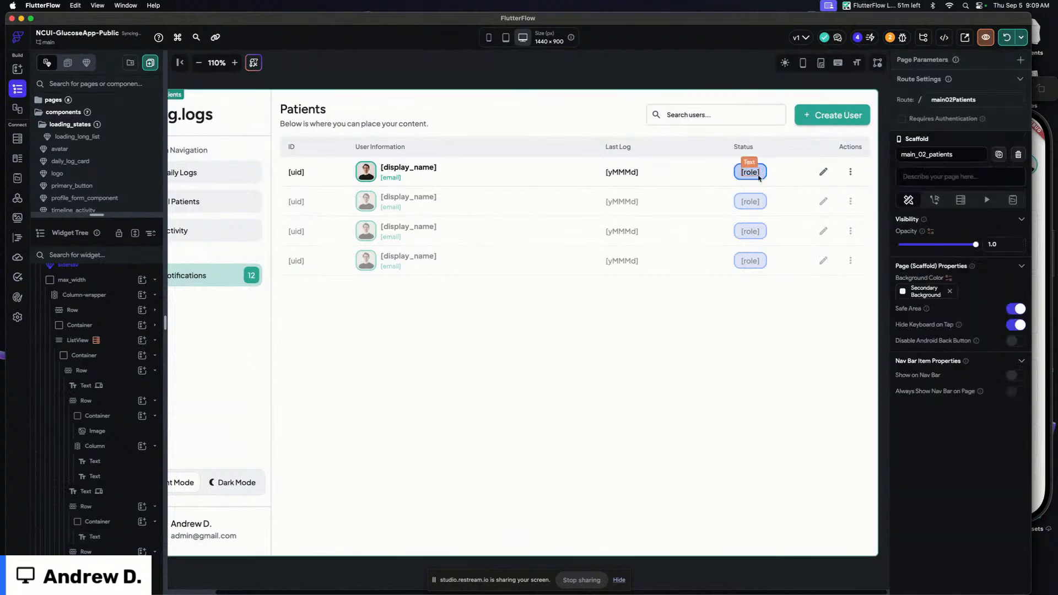
pyautogui.click(756, 175)
pyautogui.click(913, 166)
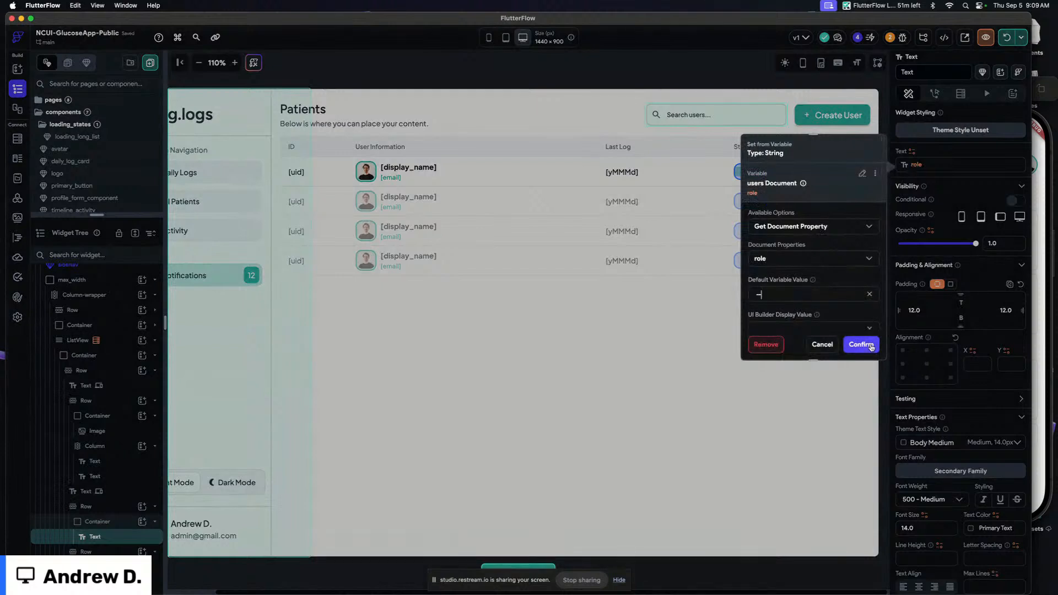
pyautogui.click(861, 344)
# Delete the edit icon button from the row's actions column
pyautogui.click(704, 77)
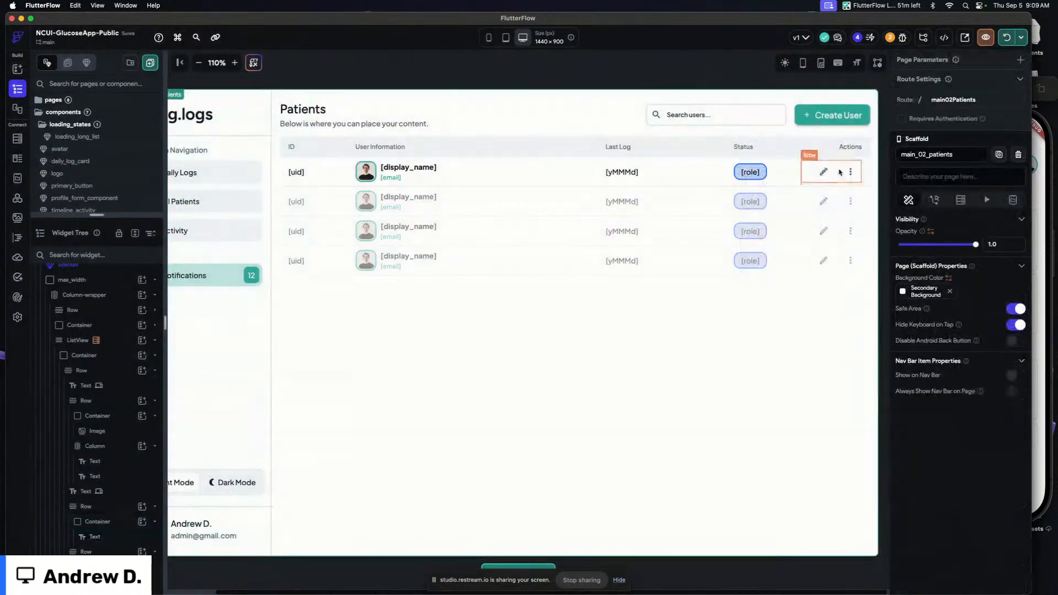
pyautogui.click(822, 172)
pyautogui.click(935, 93)
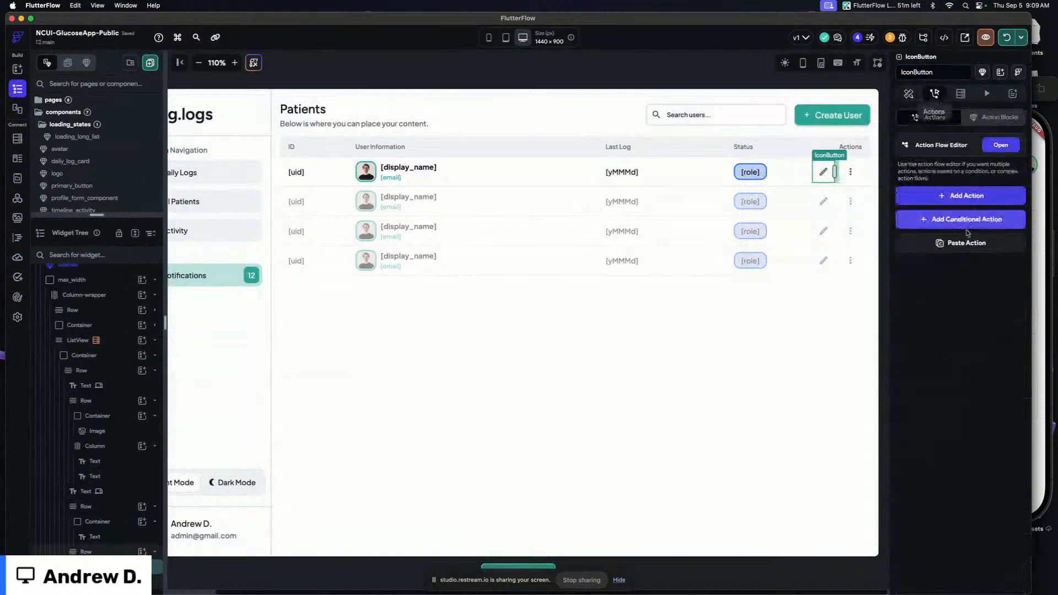
pyautogui.click(908, 93)
pyautogui.scroll(-2, 964, 496)
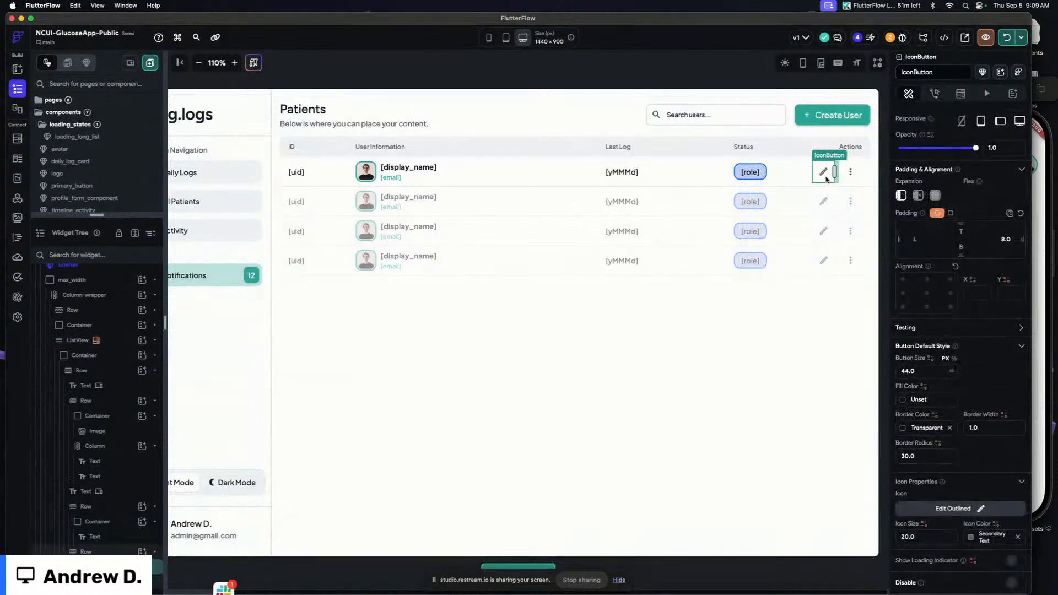
pyautogui.press('BackSpace')
pyautogui.click(787, 184)
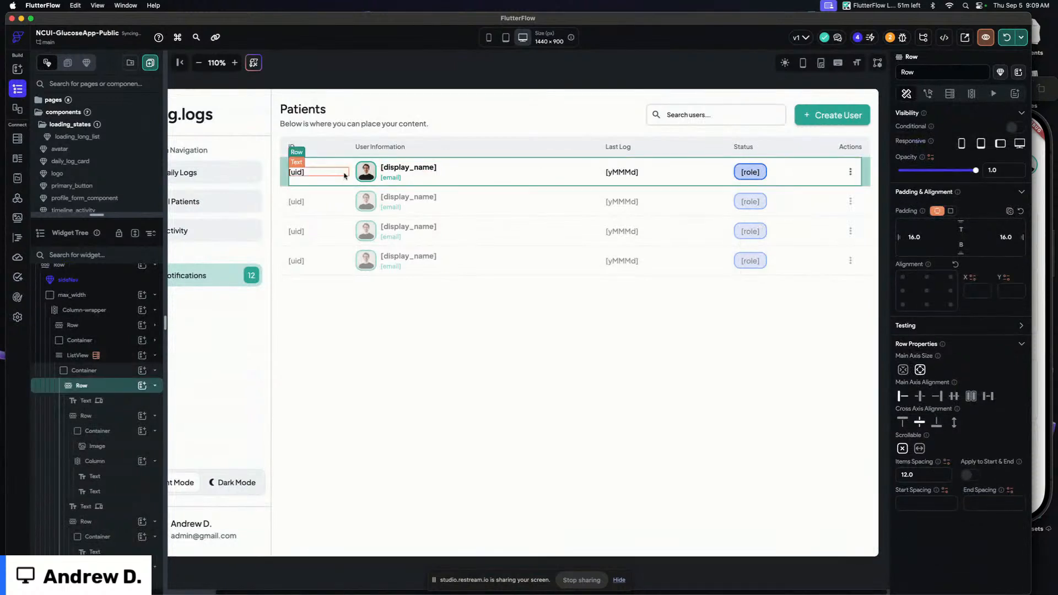
pyautogui.click(285, 184)
pyautogui.click(434, 65)
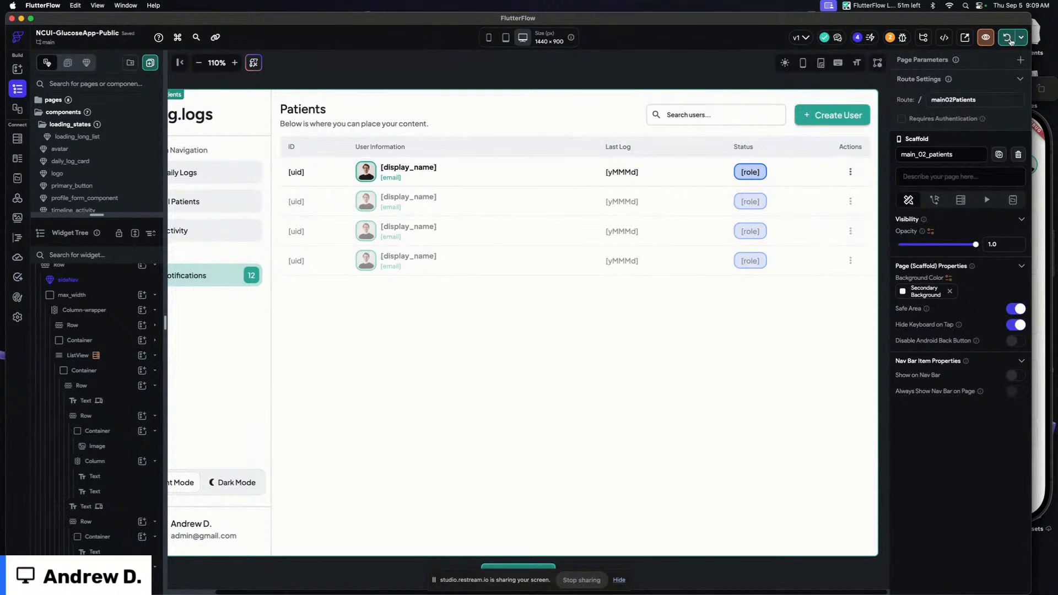
pyautogui.click(1006, 41)
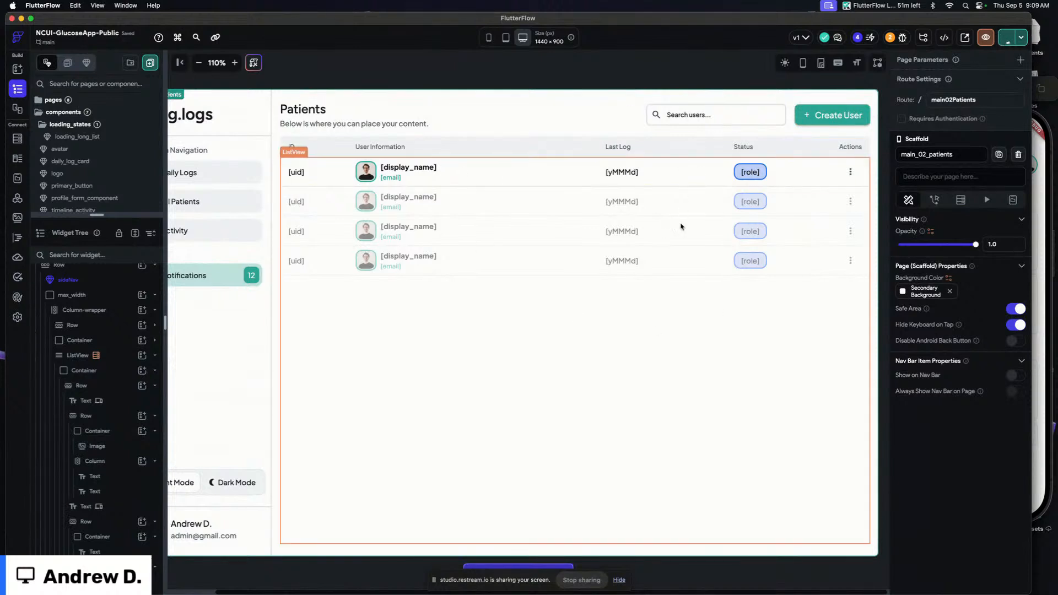
# Examine the Firestore settings and security rules for the users and daily_logs collections
pyautogui.click(17, 139)
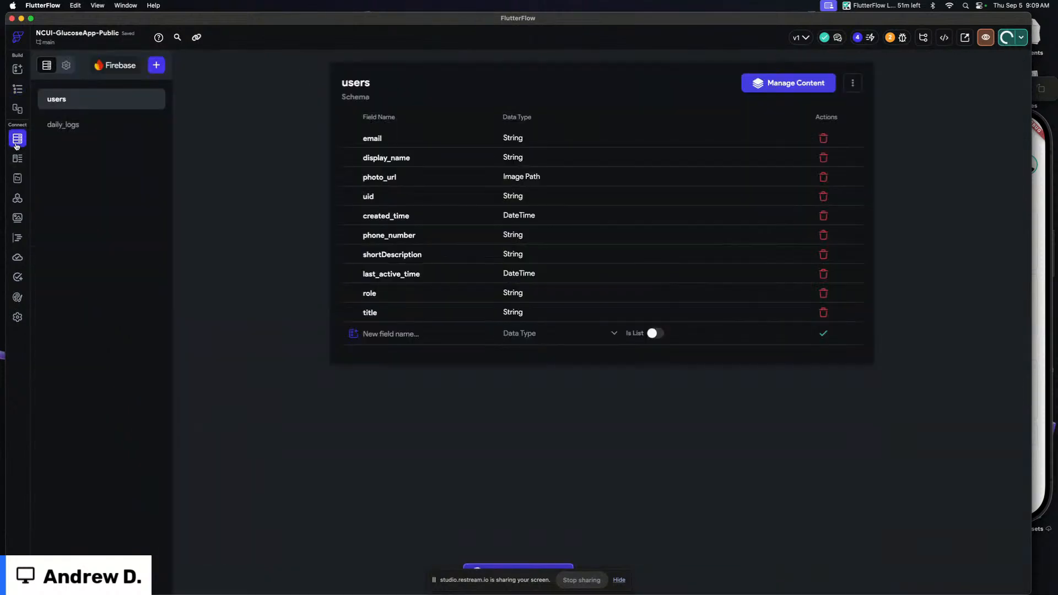
pyautogui.click(66, 65)
pyautogui.scroll(-2, 565, 267)
pyautogui.scroll(-3, 565, 267)
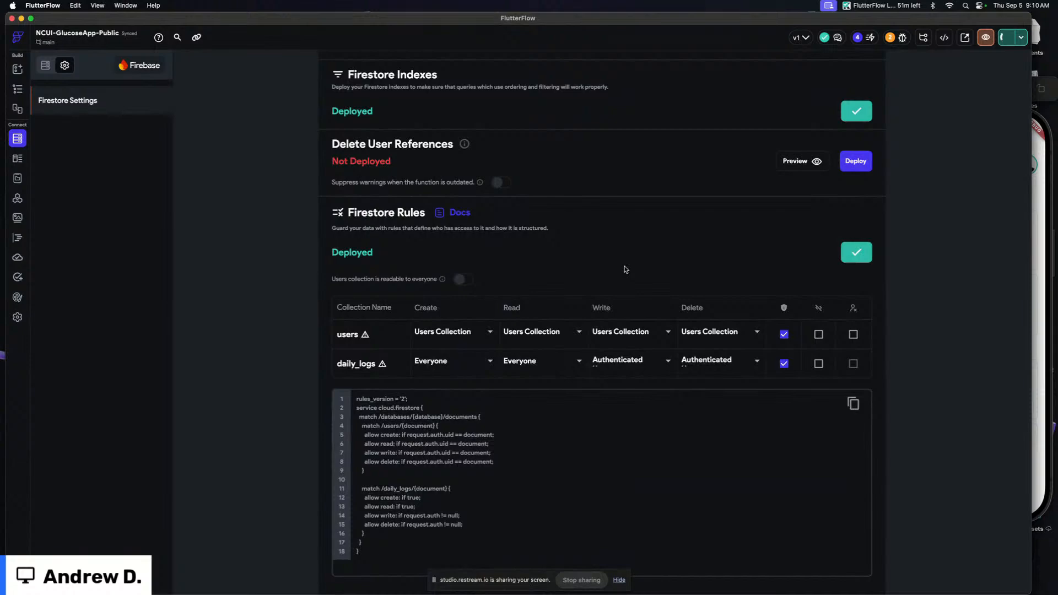
pyautogui.scroll(5, 625, 268)
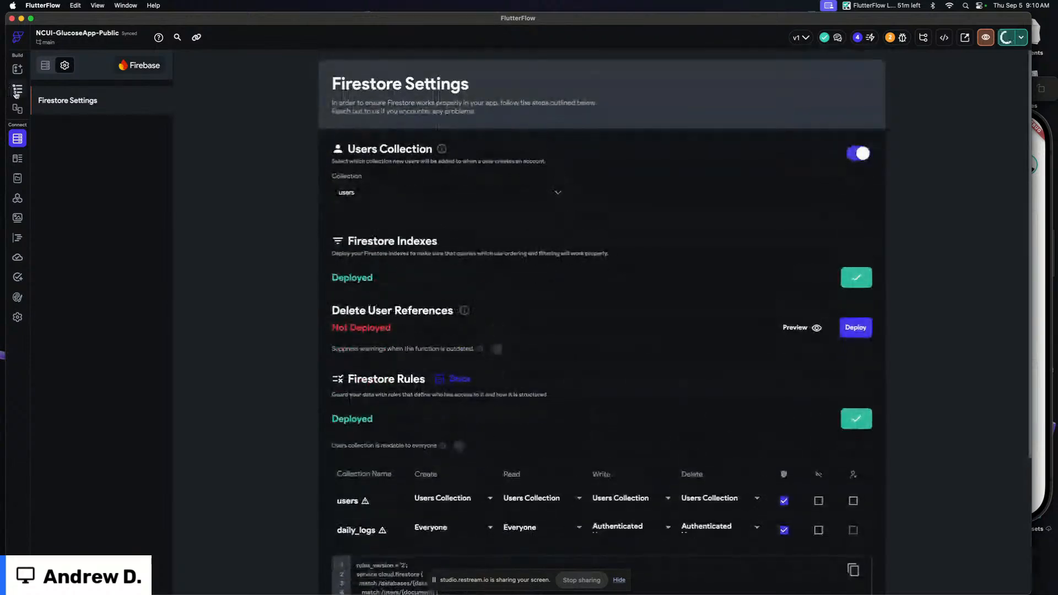
pyautogui.click(16, 91)
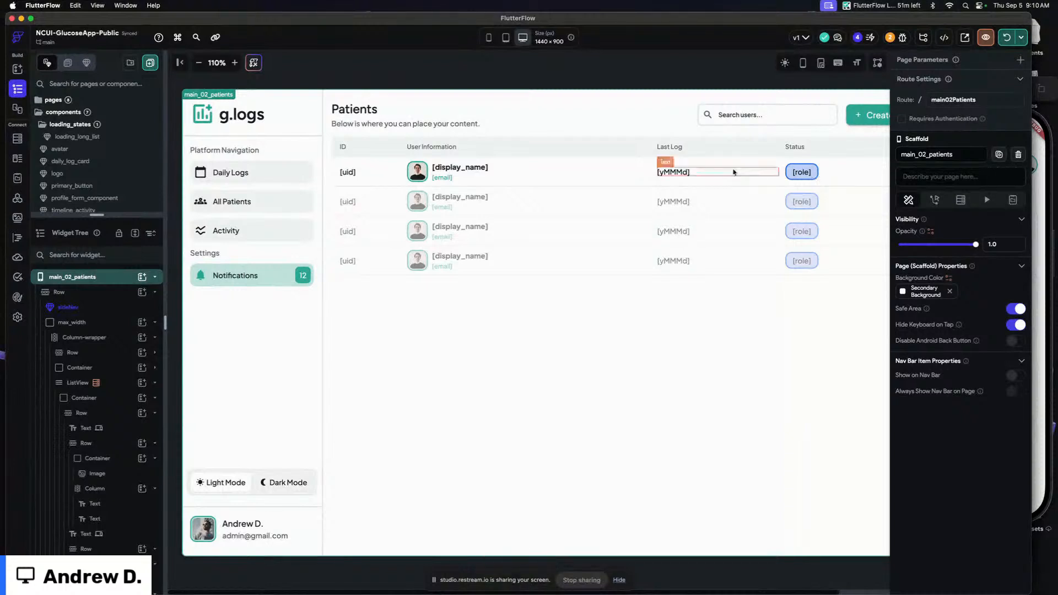
# Turn off Shrink Wrap on the patients ListView
pyautogui.click(180, 62)
pyautogui.click(454, 296)
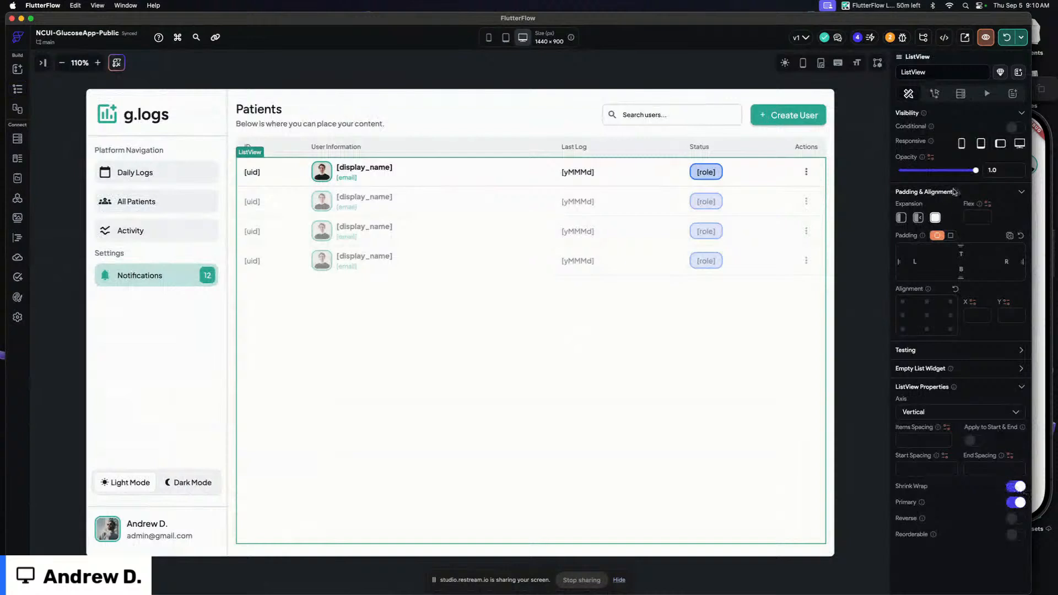
pyautogui.click(1015, 487)
pyautogui.click(679, 58)
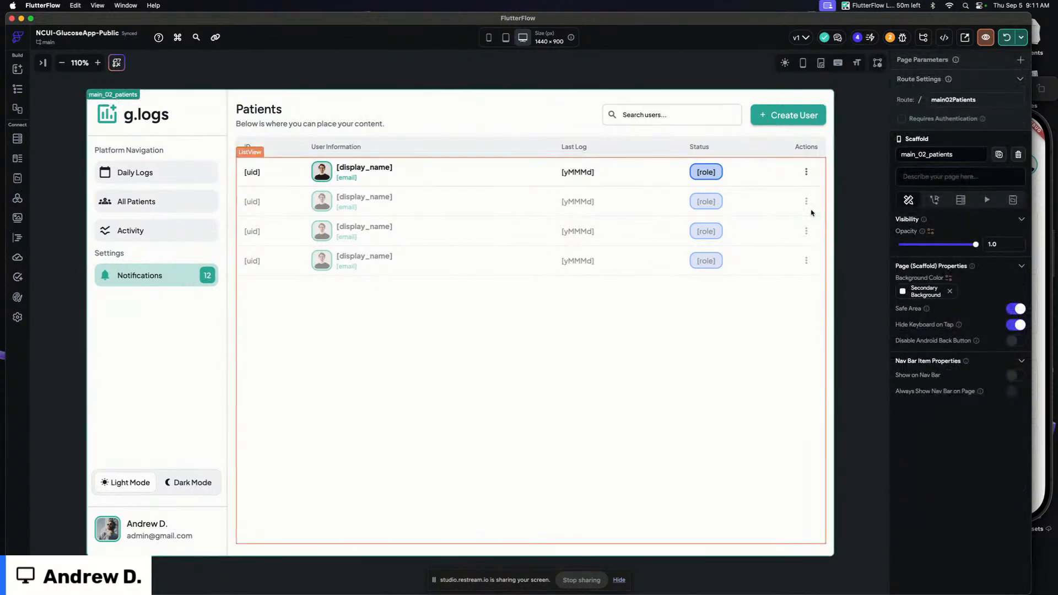
# Switch to the running web app and review the Daily Logs and All Patients pages, then return to the editor
pyautogui.press('super+Tab')
pyautogui.press('super+Tab')
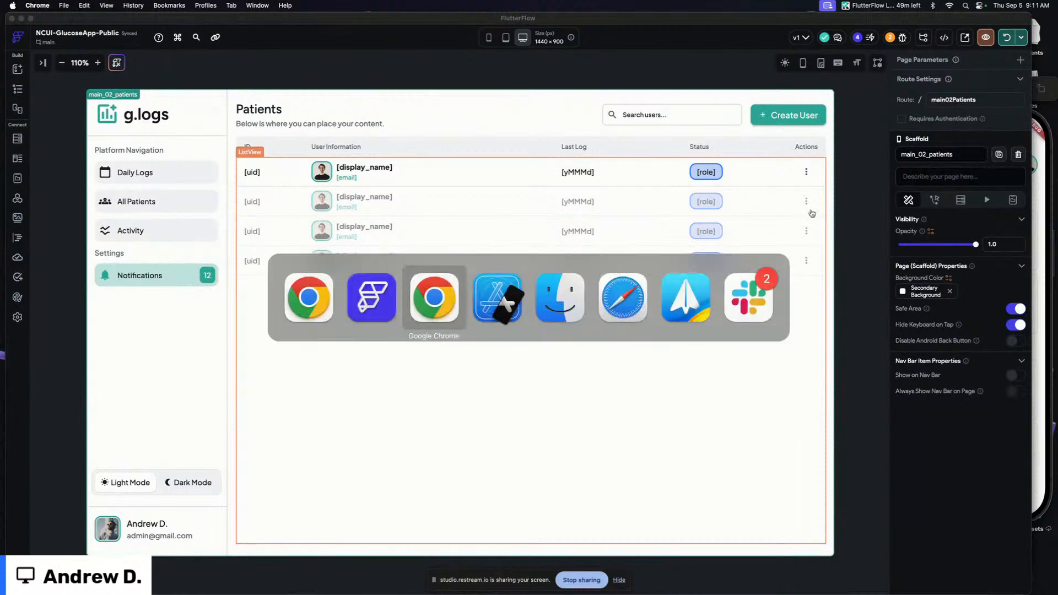
pyautogui.click(929, 184)
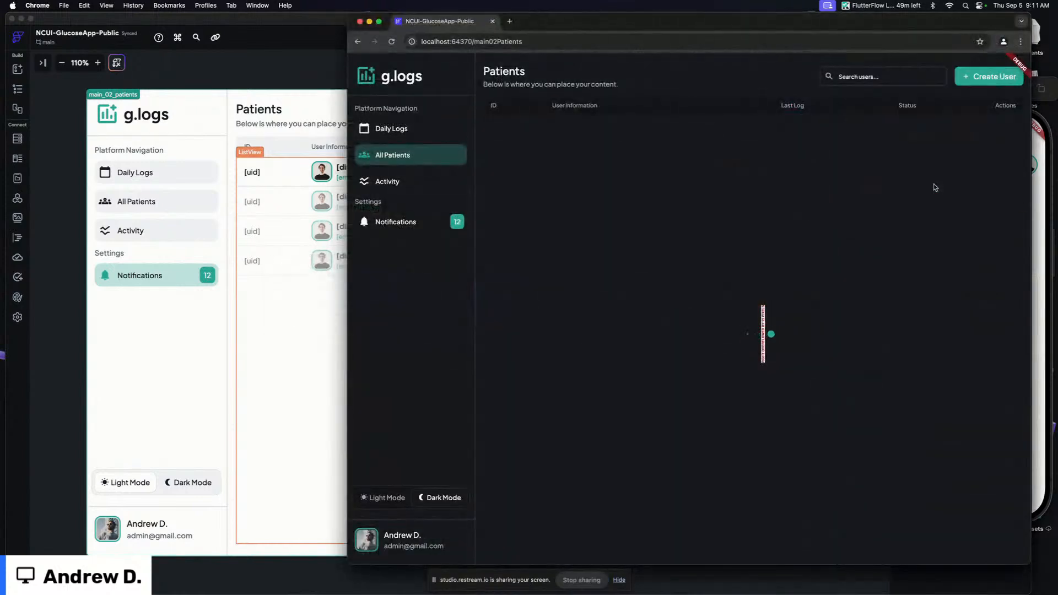
pyautogui.click(391, 129)
pyautogui.click(393, 155)
pyautogui.click(245, 64)
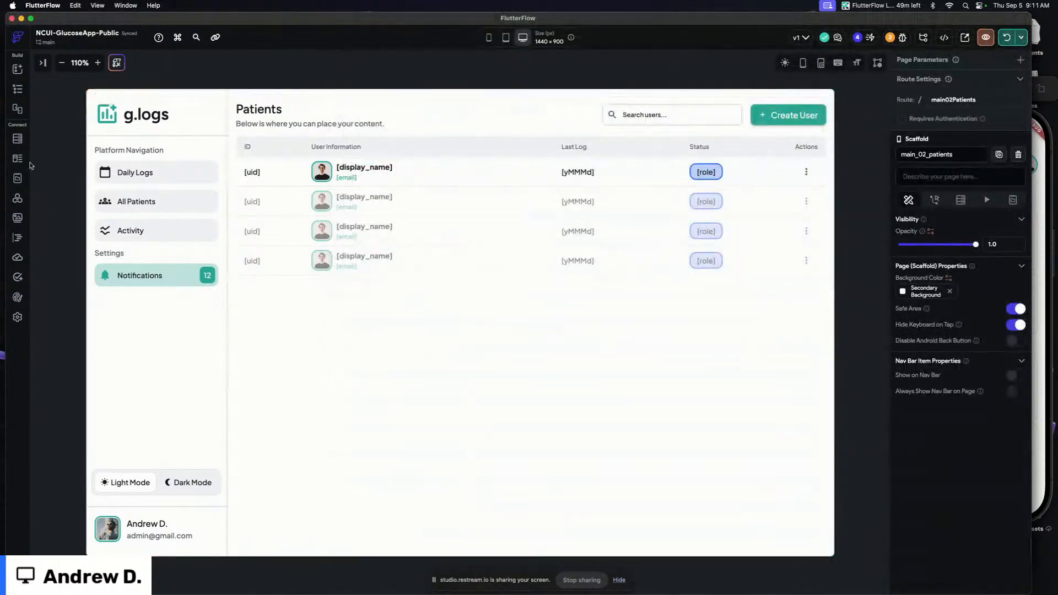
# Make the users collection readable to everyone in the Firestore rules and deploy the updated rules
pyautogui.click(17, 138)
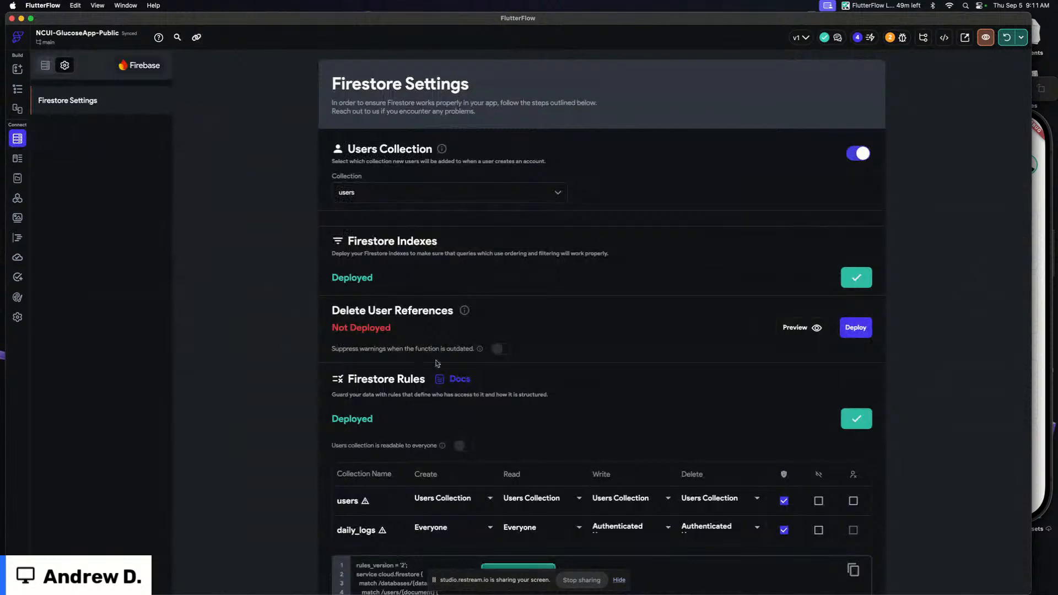
pyautogui.scroll(-3, 464, 363)
pyautogui.click(462, 373)
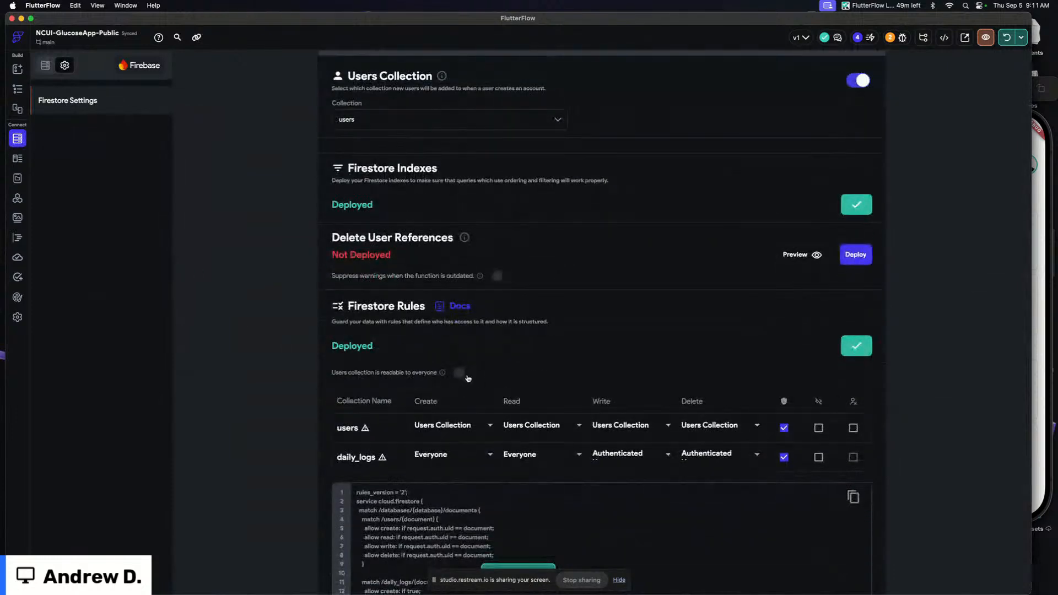
pyautogui.click(856, 345)
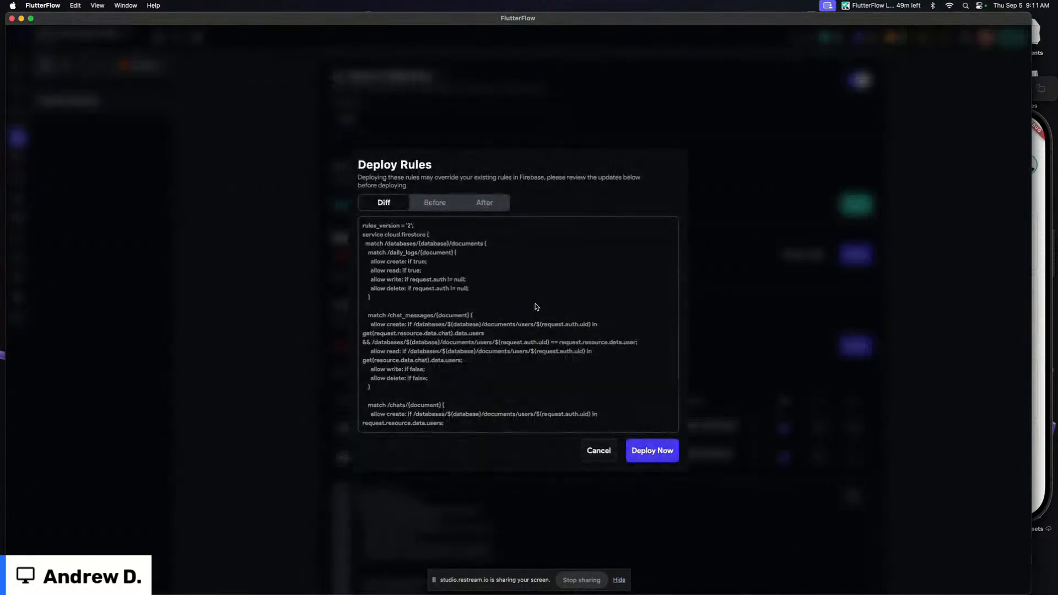
pyautogui.click(661, 451)
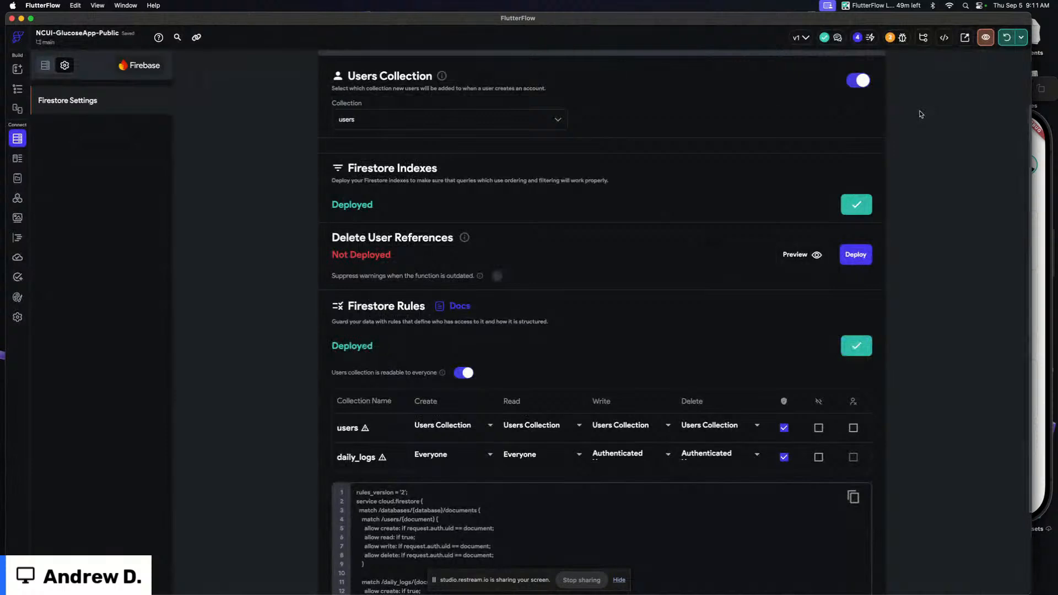
# Reload the All Patients page in the running web app to check the patient list
pyautogui.press('super+Tab')
pyautogui.click(404, 131)
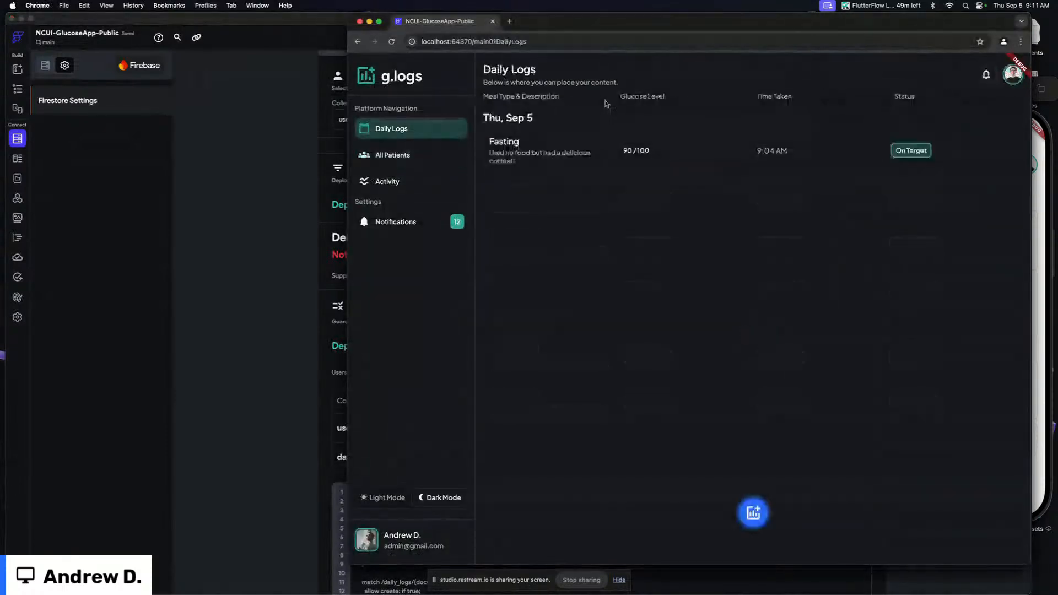
pyautogui.click(397, 157)
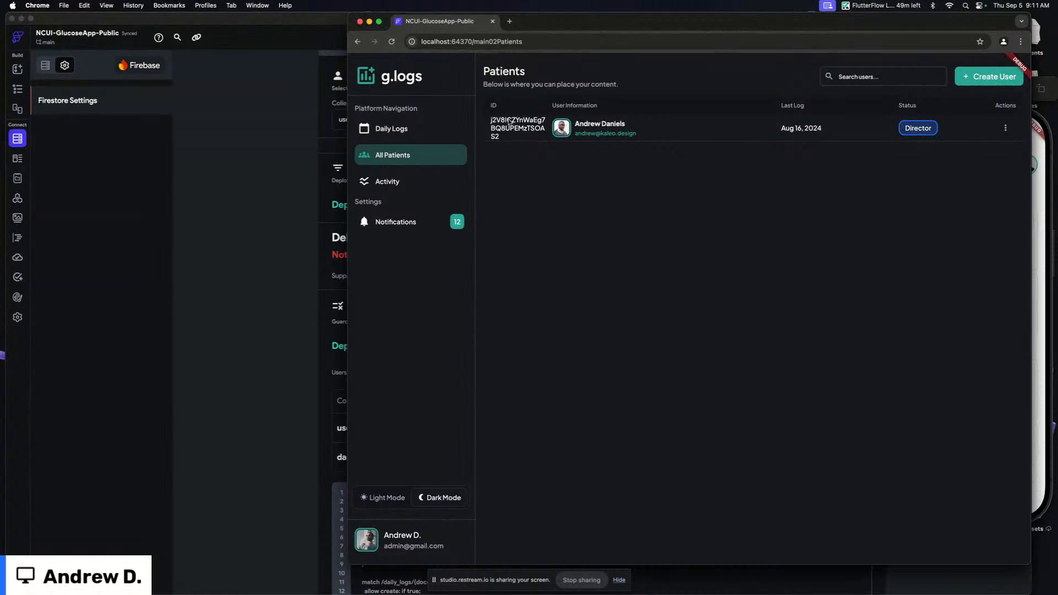
pyautogui.click(223, 190)
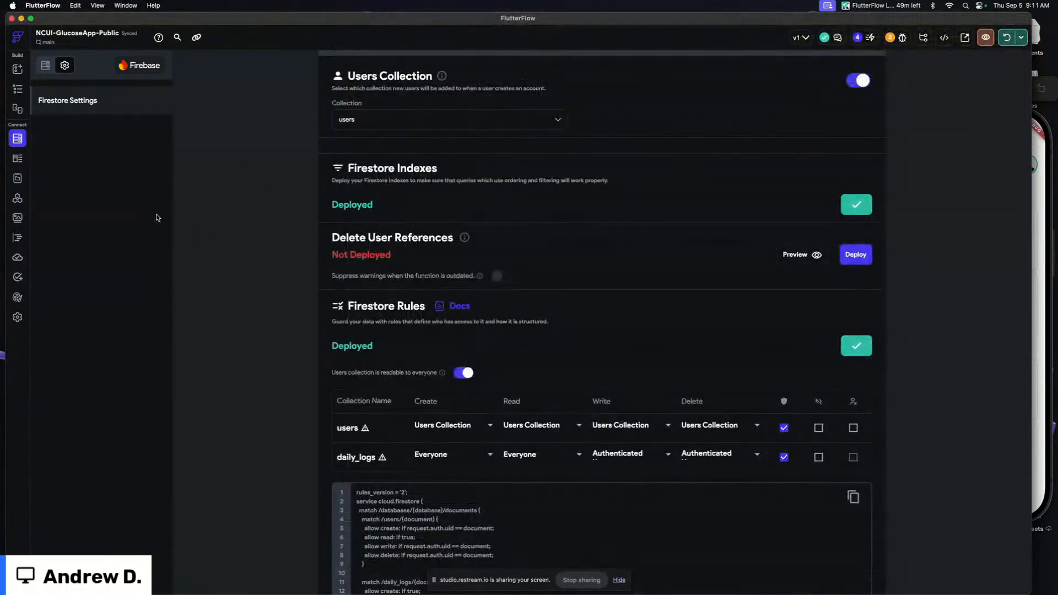
# Inspect the patients ListView's backend query settings in the widget tree and properties
pyautogui.click(19, 86)
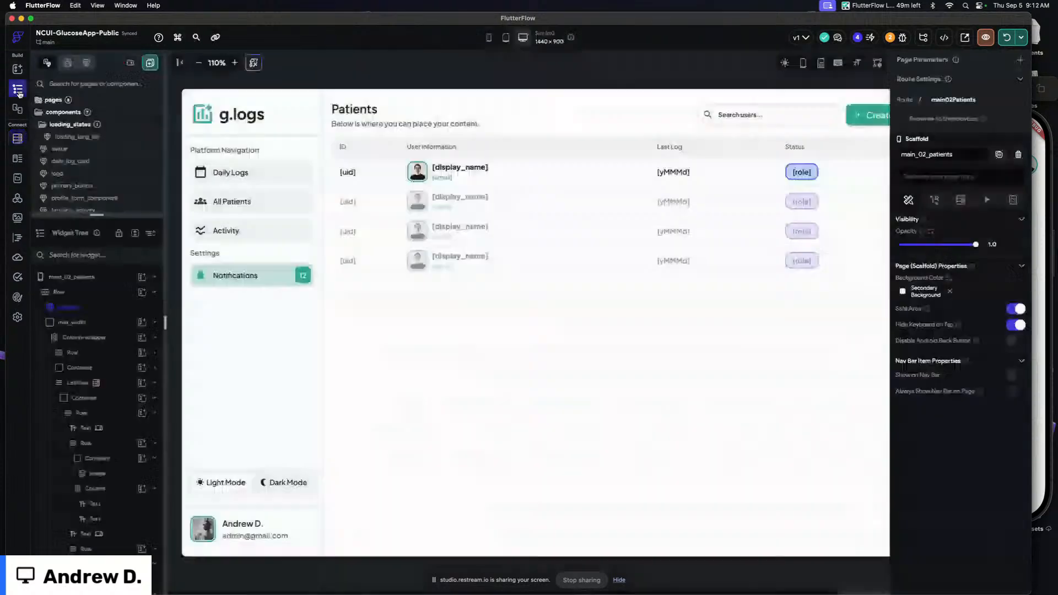
pyautogui.click(346, 145)
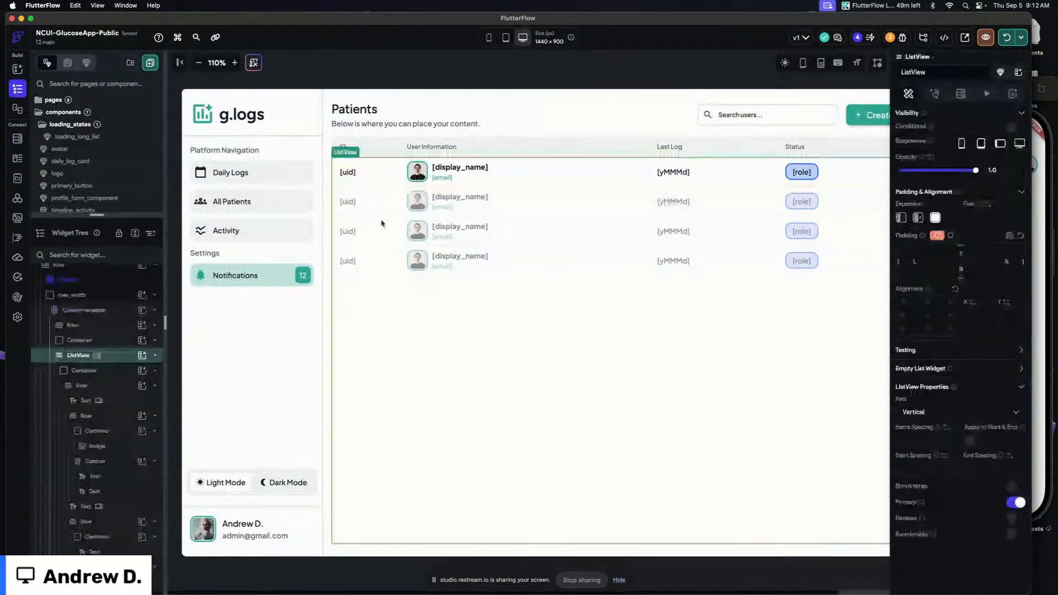
pyautogui.click(959, 94)
pyautogui.click(914, 147)
pyautogui.scroll(-8, 794, 285)
pyautogui.scroll(-2, 794, 285)
pyautogui.click(861, 383)
pyautogui.click(665, 72)
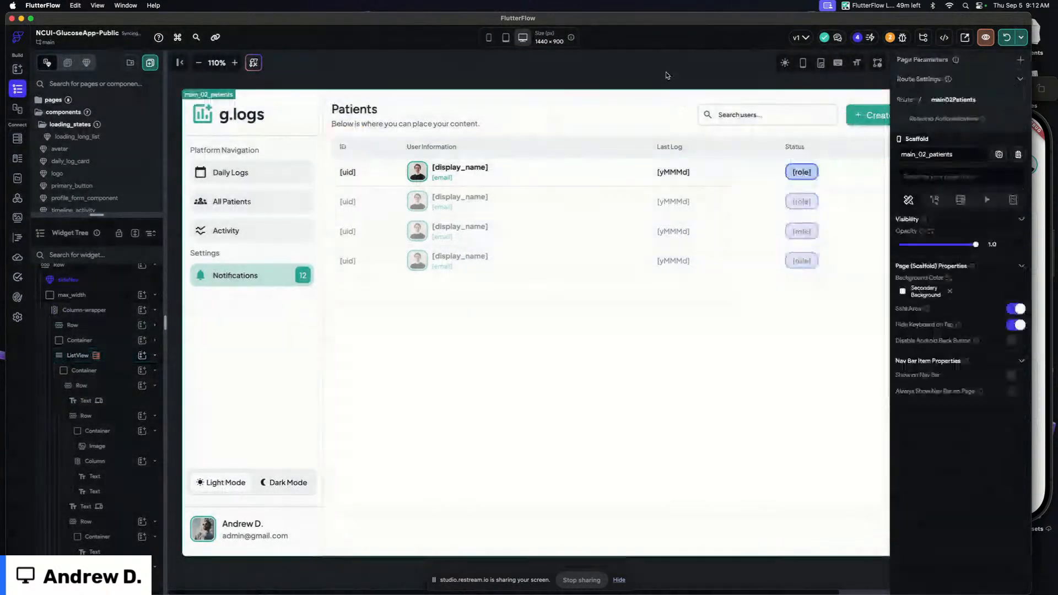
# Check the profile page of the app running in the iPhone simulator
pyautogui.click(17, 138)
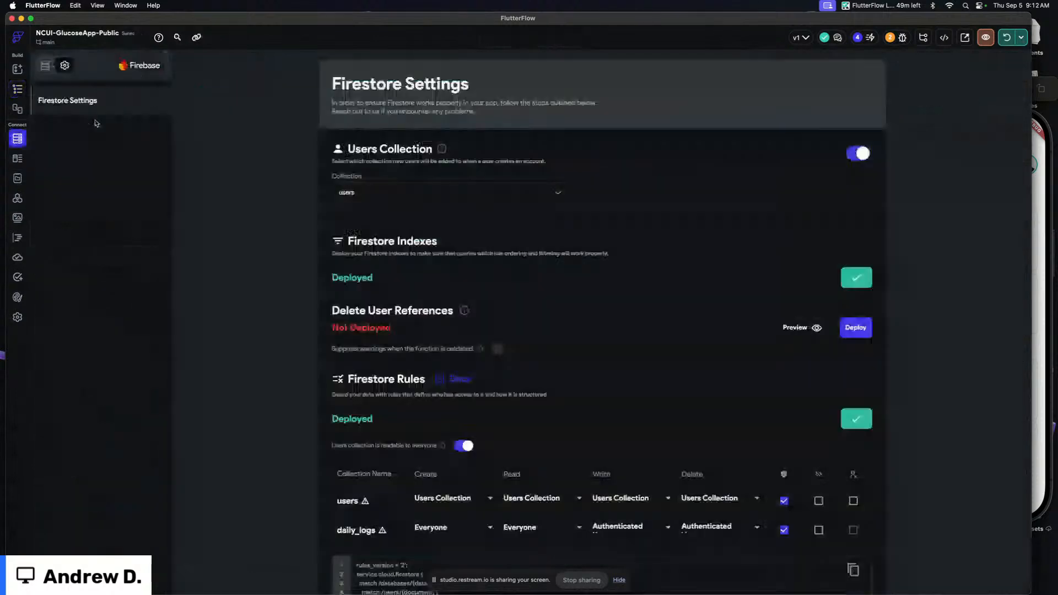
pyautogui.click(17, 88)
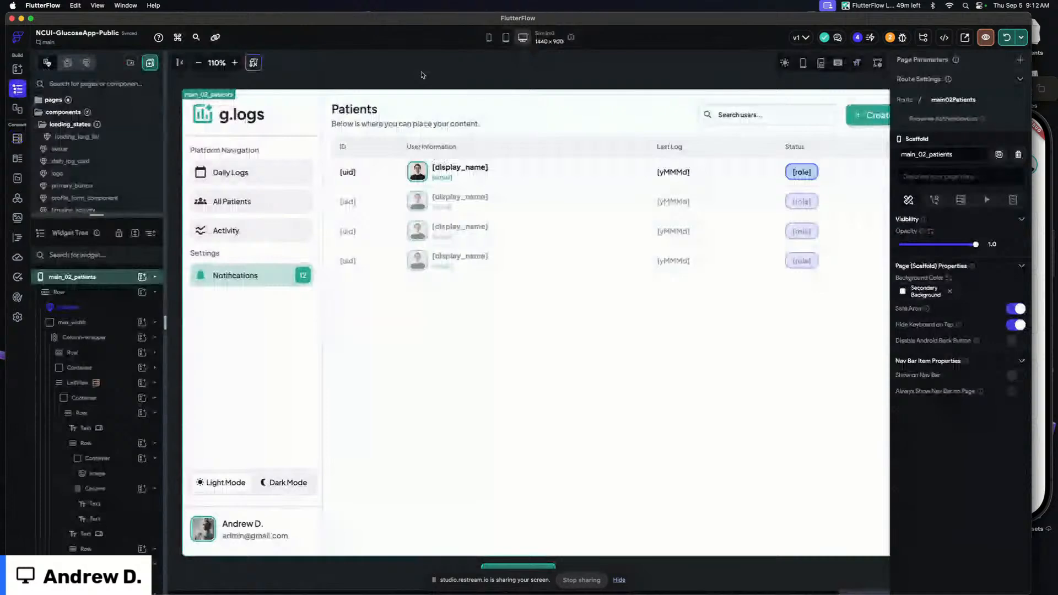
pyautogui.click(1045, 193)
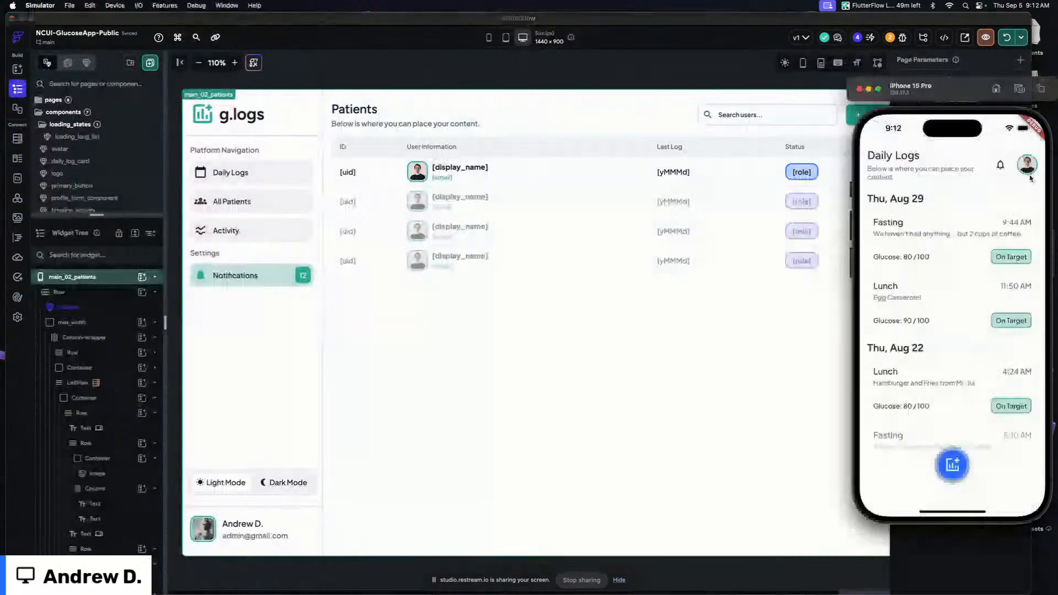
pyautogui.click(1026, 164)
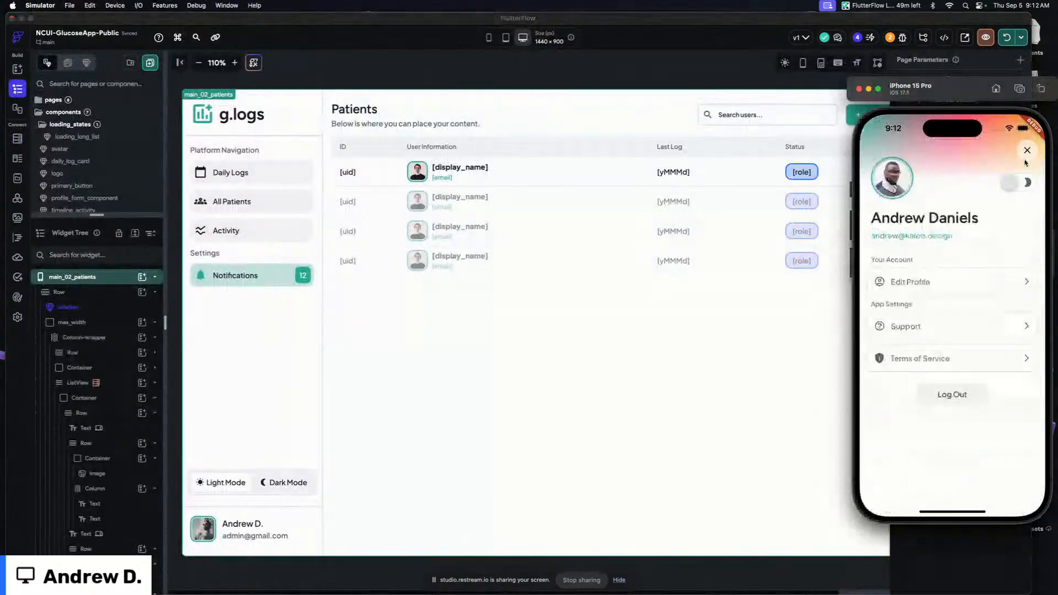
pyautogui.click(1026, 163)
pyautogui.click(1028, 162)
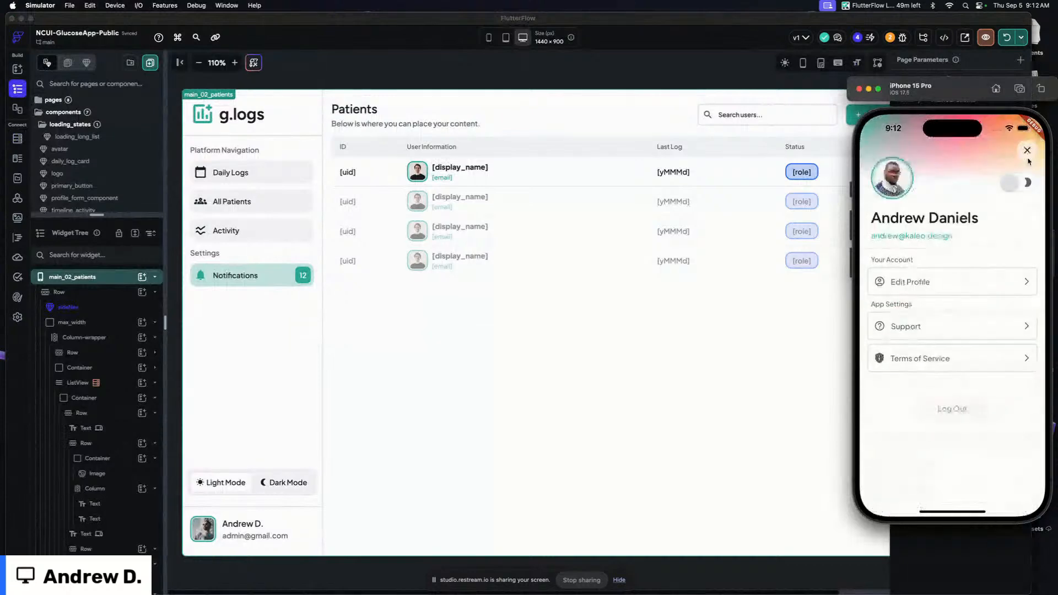
pyautogui.click(1027, 160)
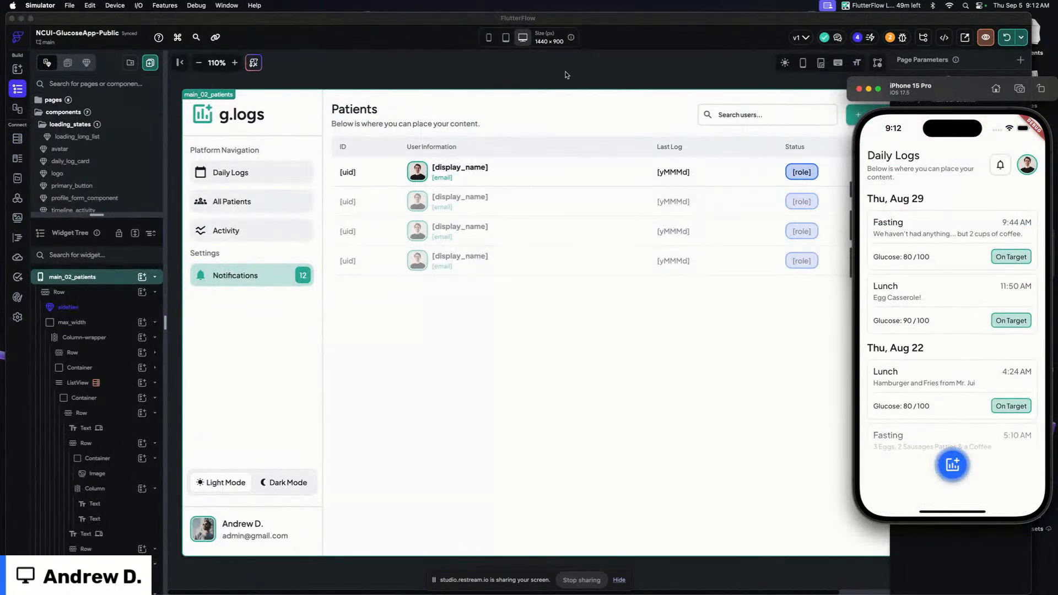
pyautogui.click(565, 75)
pyautogui.click(417, 172)
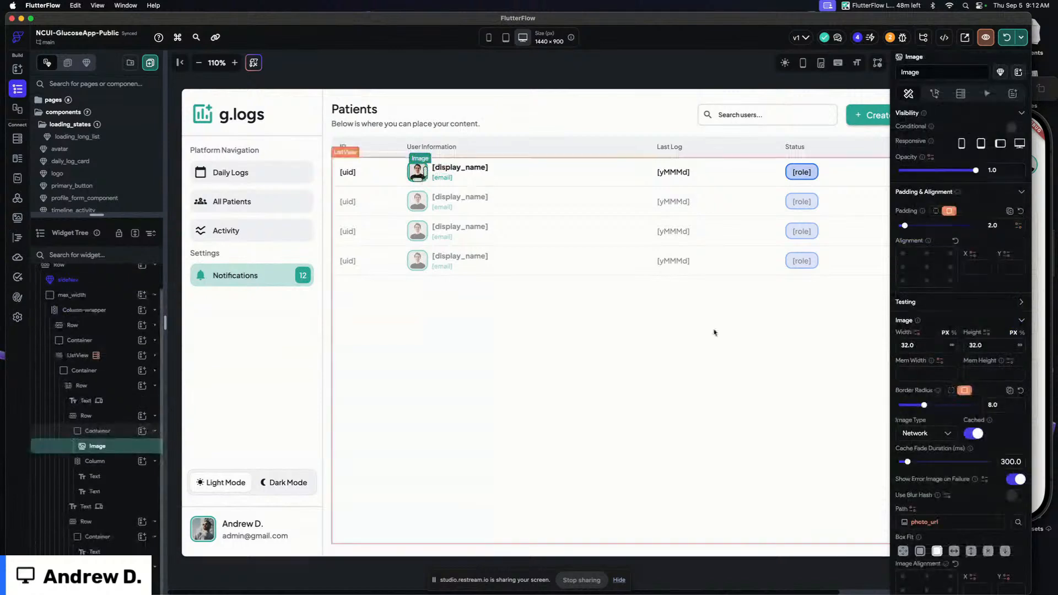
pyautogui.click(492, 81)
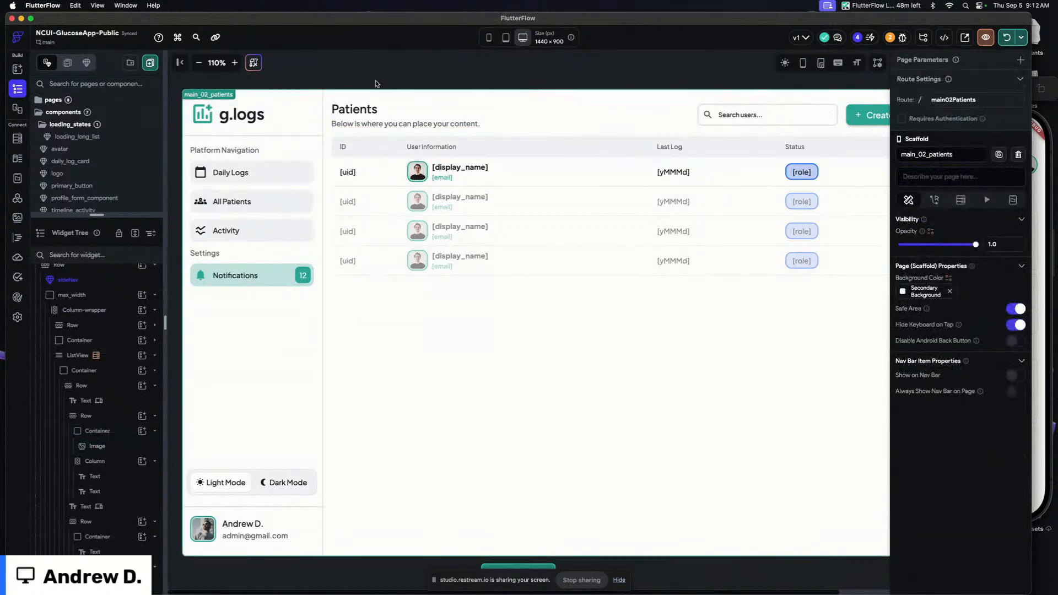
pyautogui.hscroll(5, 550, 82)
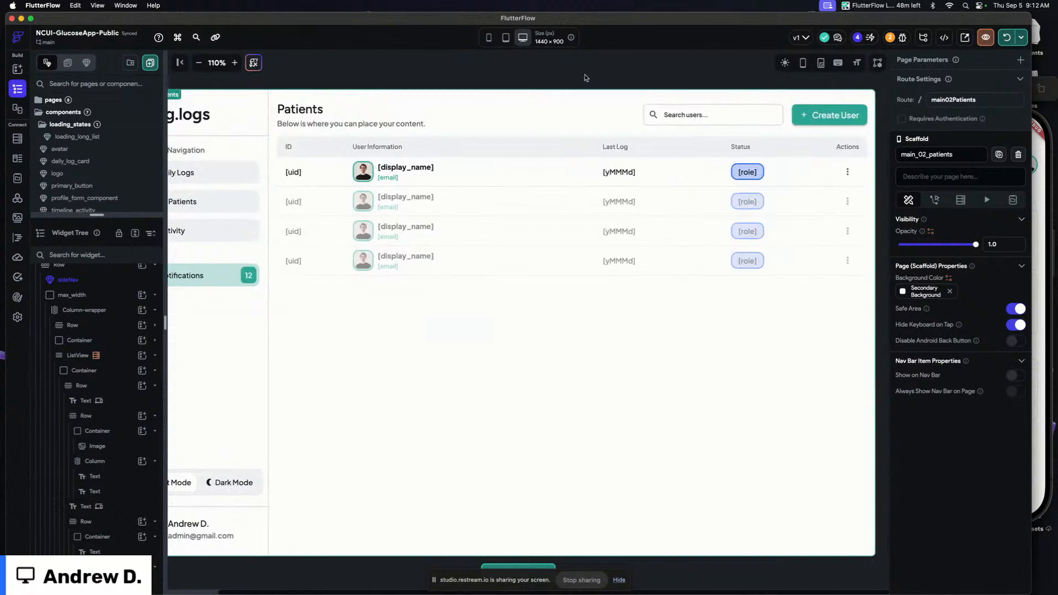
# Switch to the browser and compare the running All Patients and Daily Logs pages with the editor canvas
pyautogui.press('super+Tab')
pyautogui.press('super+Tab')
pyautogui.press('super+Tab')
pyautogui.press('super+Tab')
pyautogui.press('super+Tab')
pyautogui.press('super+Tab')
pyautogui.press('super+Tab')
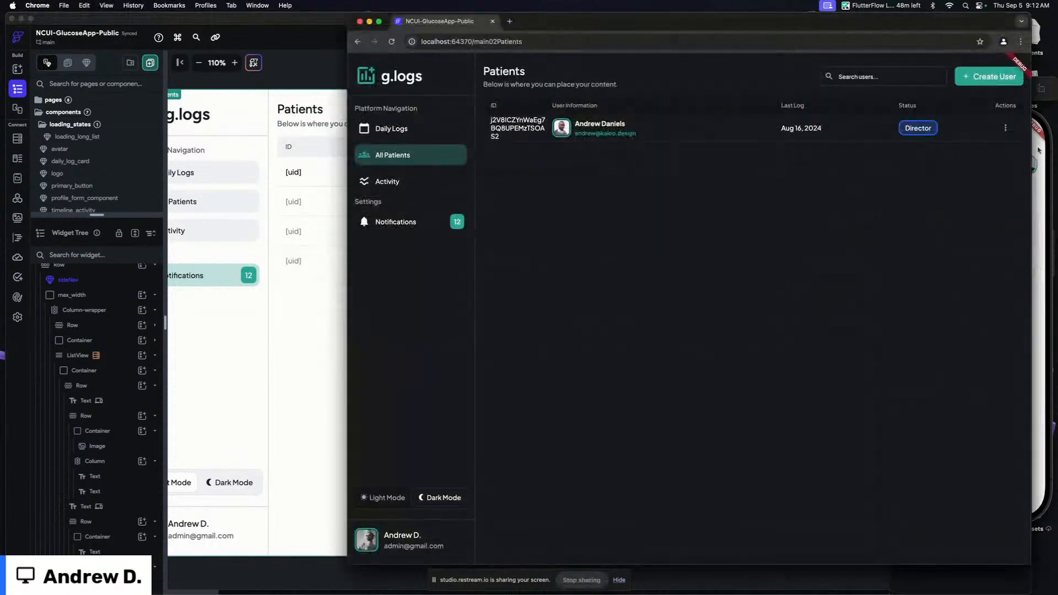
pyautogui.moveTo(351, 563); pyautogui.dragTo(267, 562)
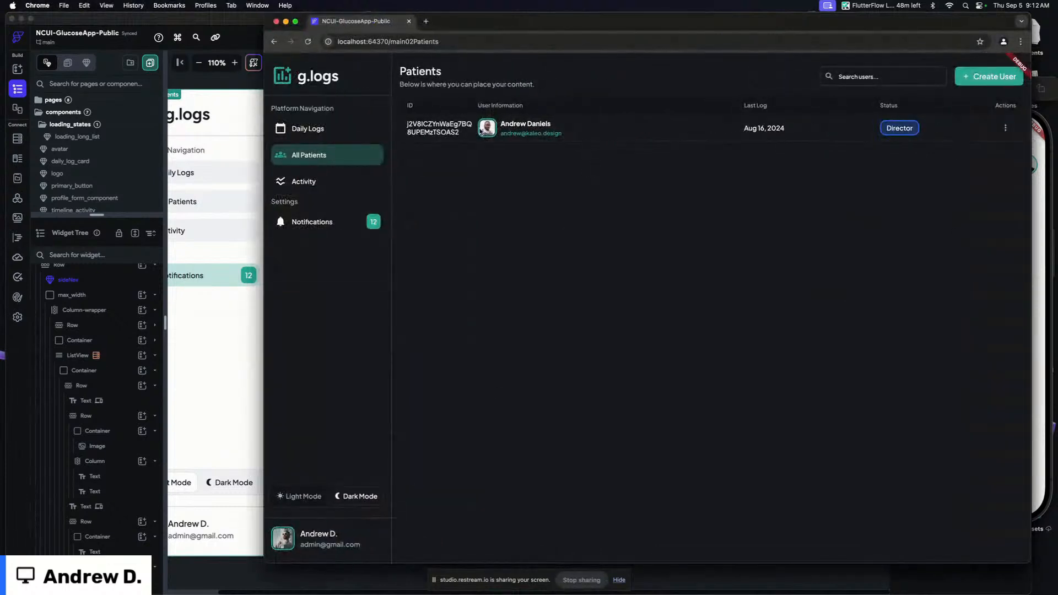
pyautogui.click(329, 135)
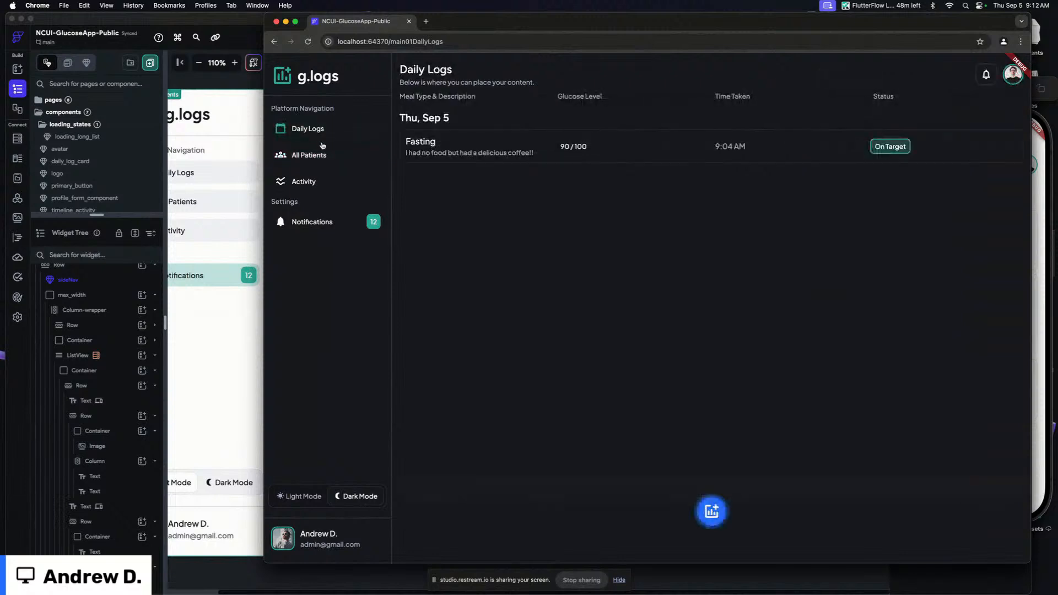
pyautogui.click(320, 157)
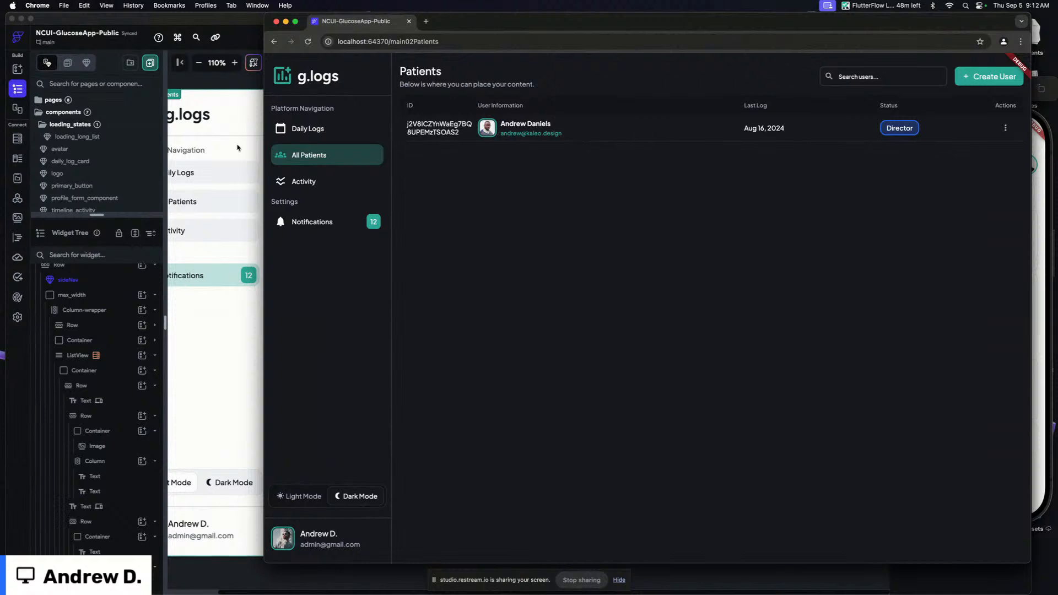
pyautogui.click(253, 84)
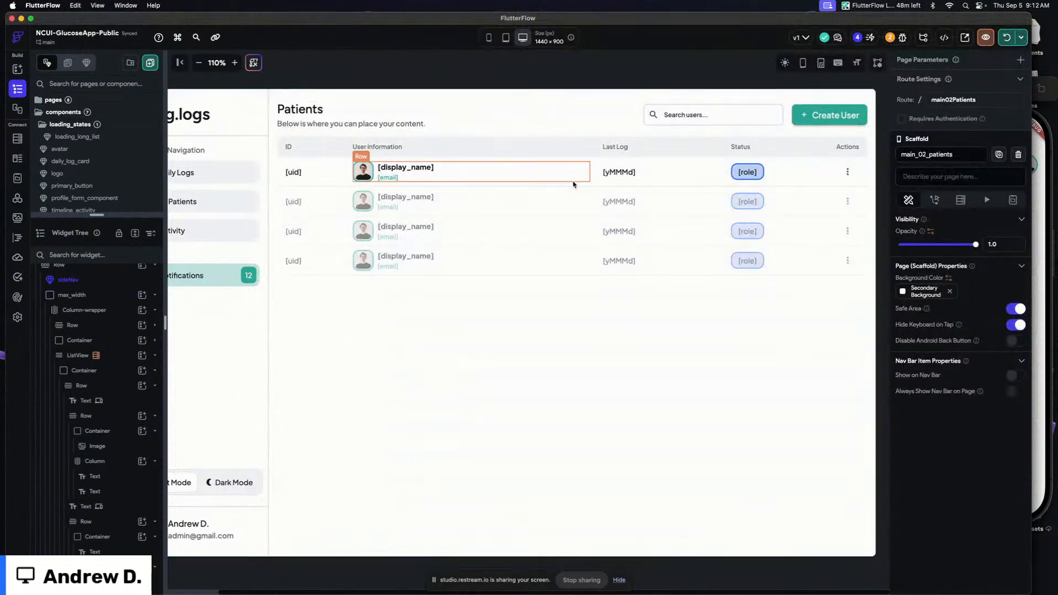
# Review the users collection schema in Firestore and open its content manager
pyautogui.click(17, 139)
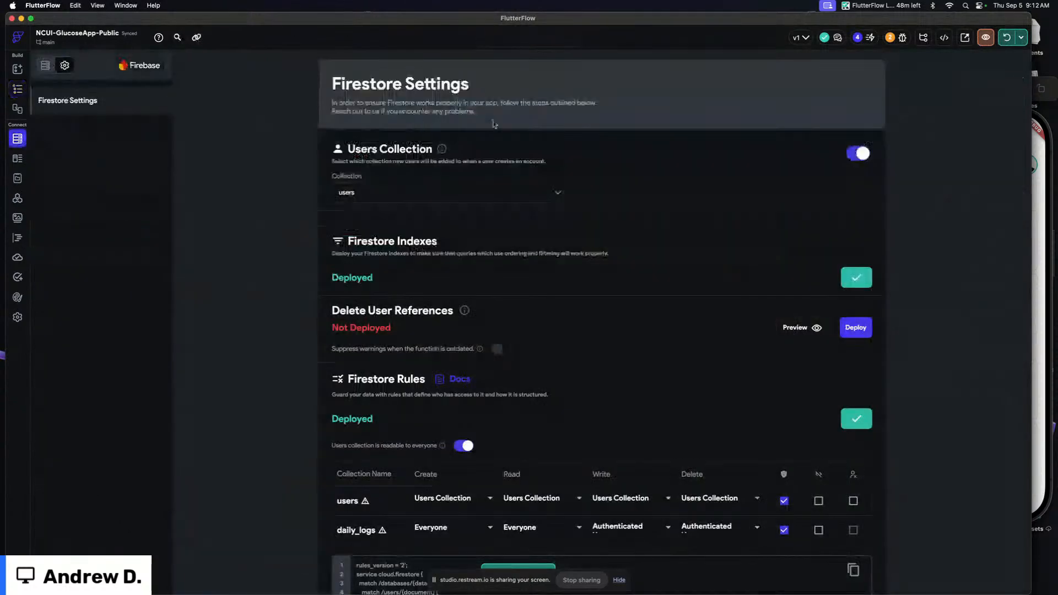
pyautogui.click(45, 65)
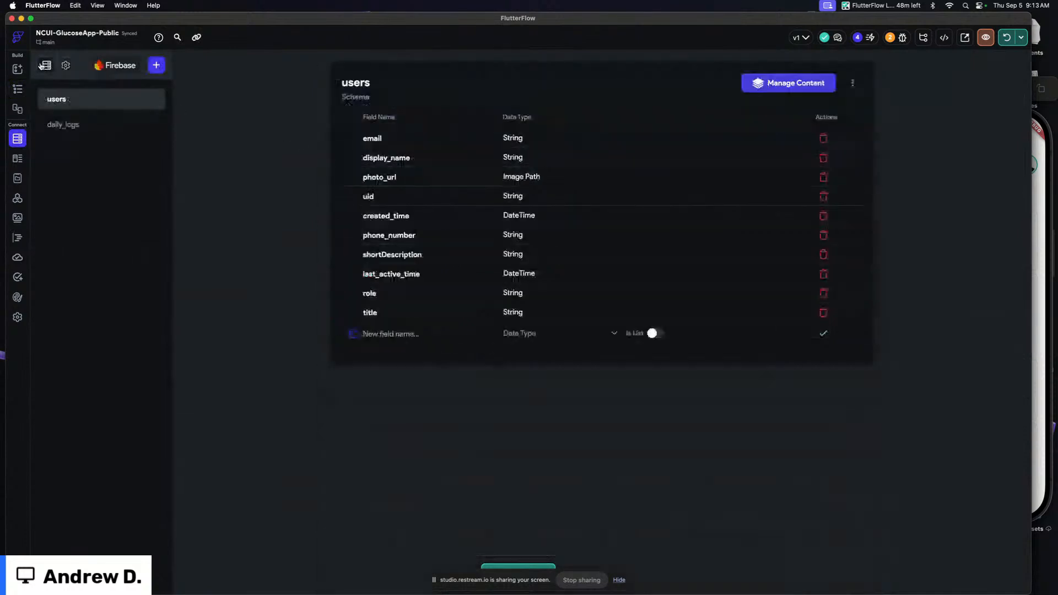
pyautogui.click(798, 84)
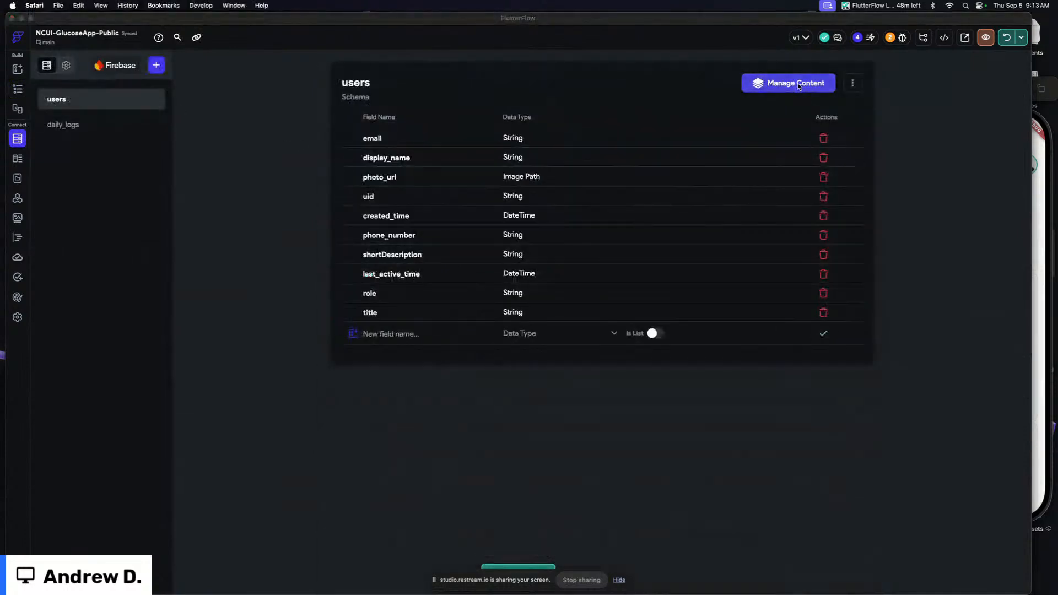
pyautogui.press('super+Tab')
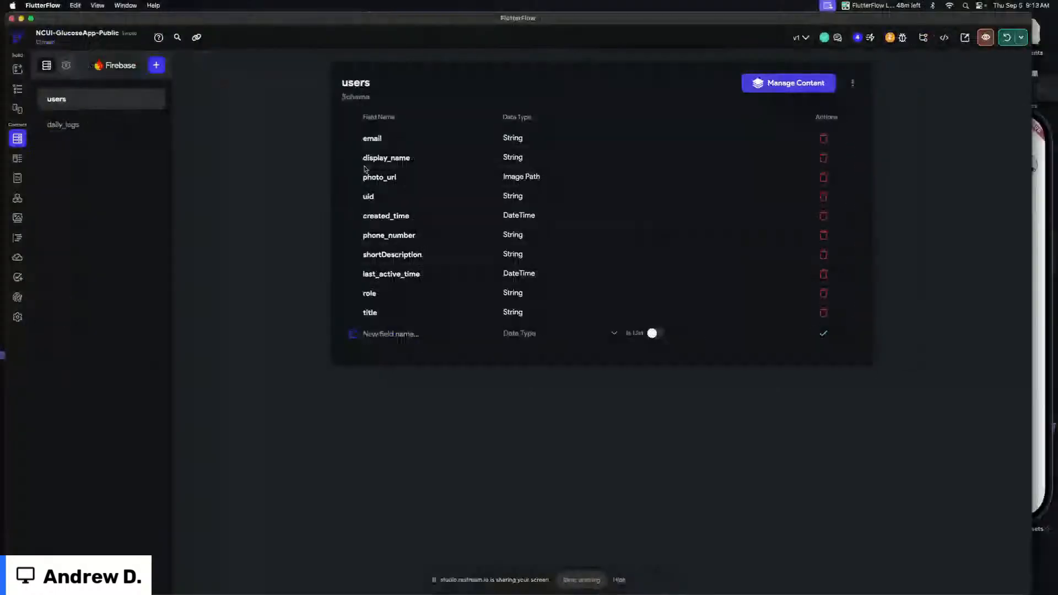
pyautogui.click(24, 89)
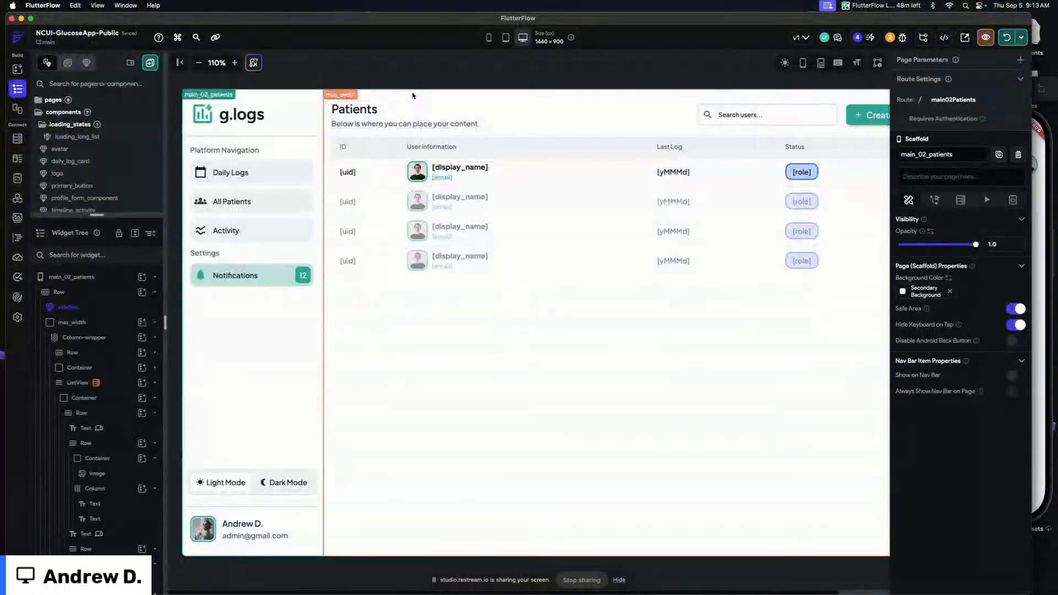
# Open the new component template gallery
pyautogui.press('super+k')
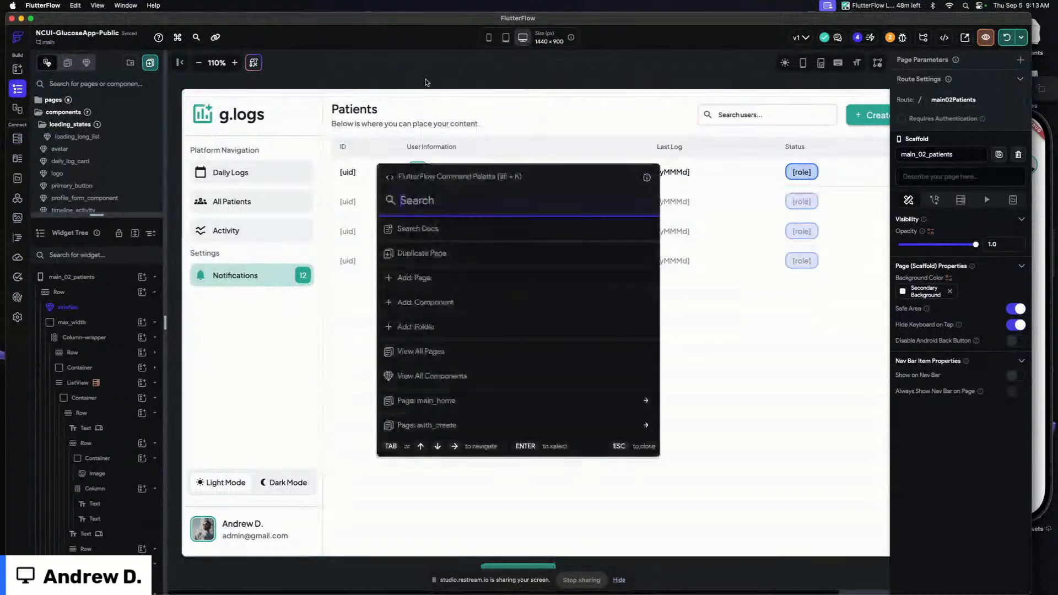
pyautogui.write('add')
pyautogui.press('Down')
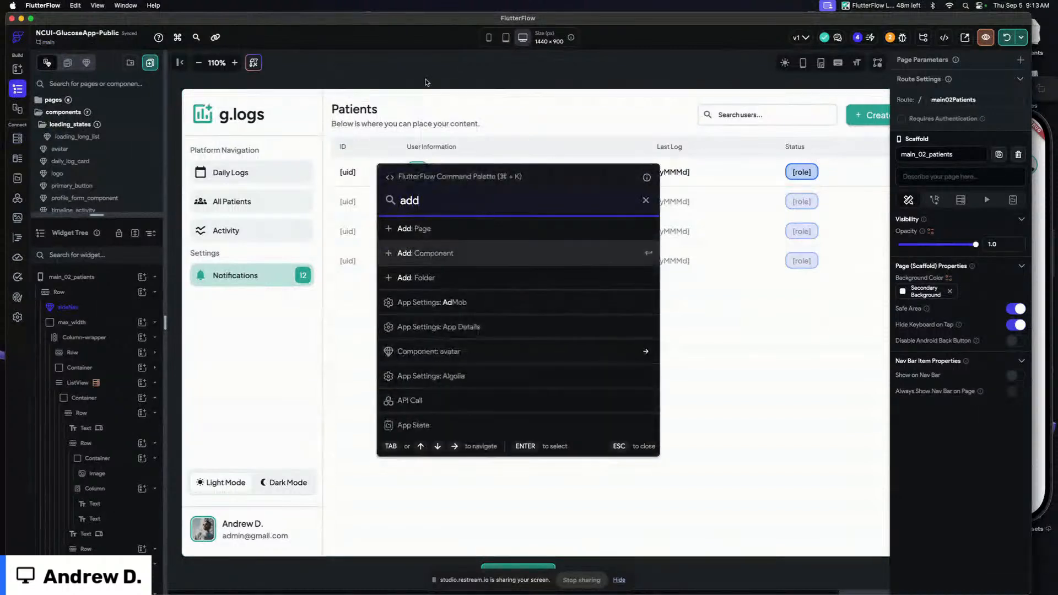
pyautogui.press('Return')
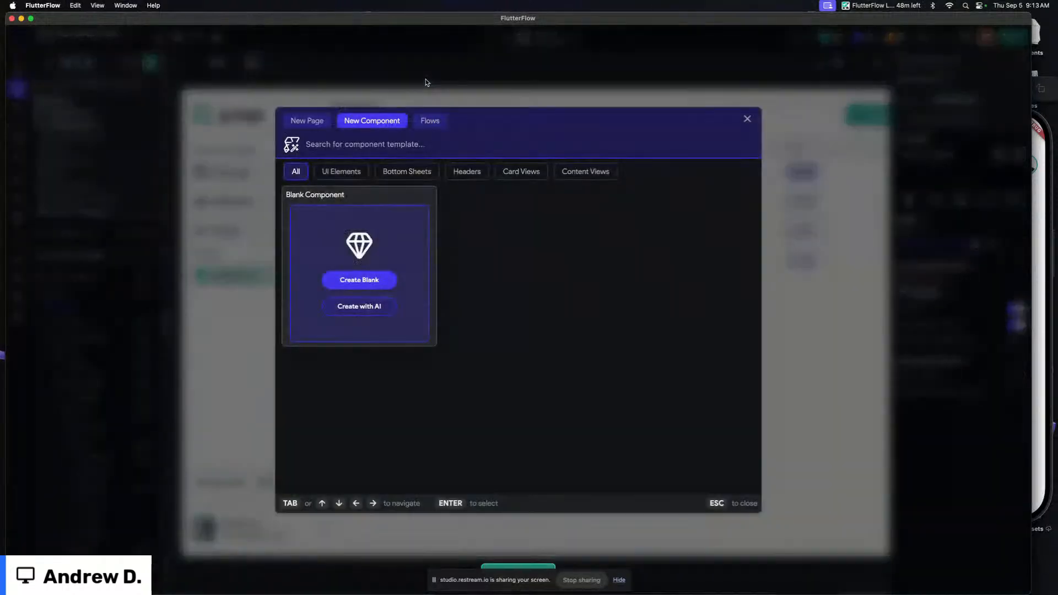
pyautogui.click(367, 286)
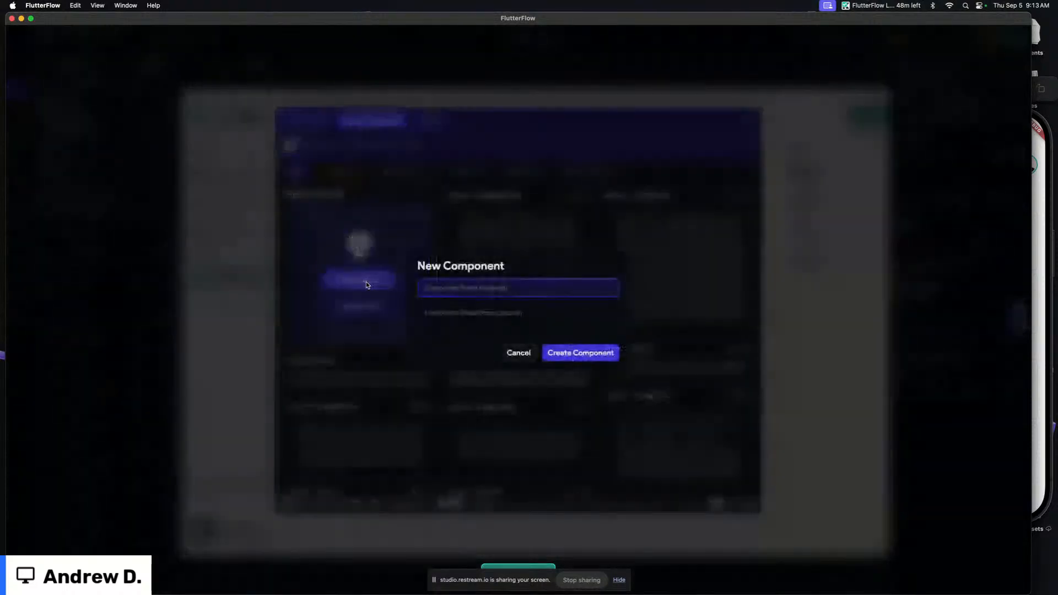
pyautogui.click(498, 324)
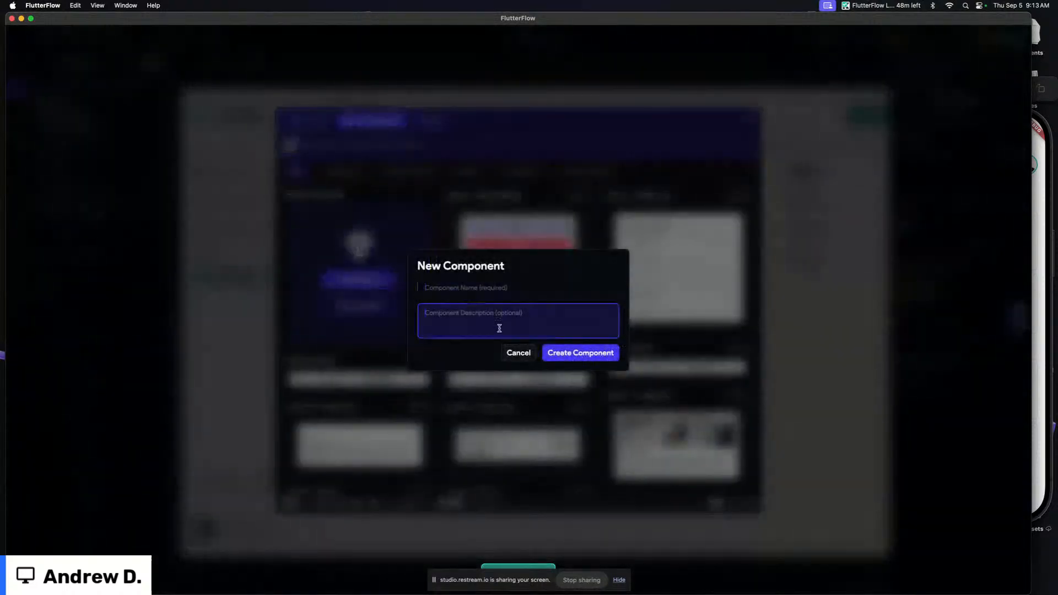
pyautogui.click(514, 351)
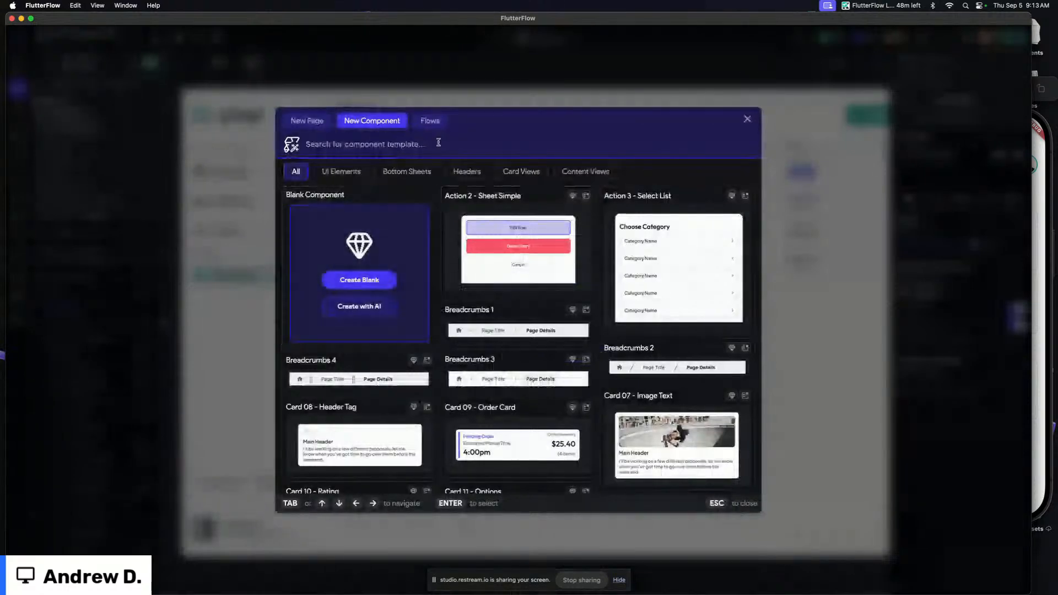
# Search the component templates for user and modal designs
pyautogui.click(438, 142)
pyautogui.write('user')
pyautogui.scroll(-4, 516, 287)
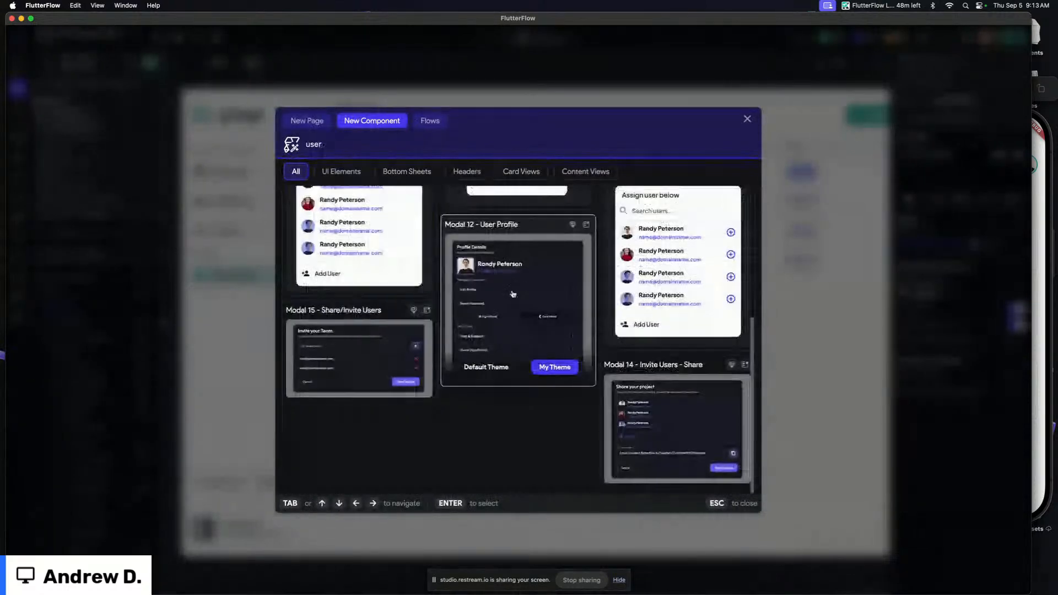
pyautogui.scroll(4, 513, 293)
pyautogui.scroll(1, 683, 292)
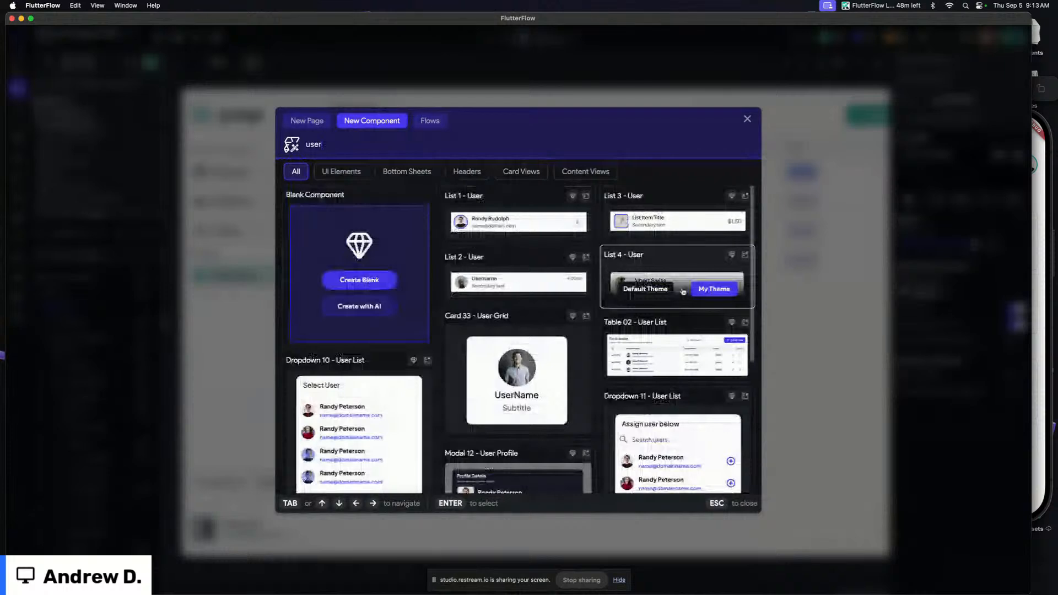
pyautogui.press('BackSpace')
pyautogui.press('BackSpace')
pyautogui.press('BackSpace')
pyautogui.press('BackSpace')
pyautogui.write('modal')
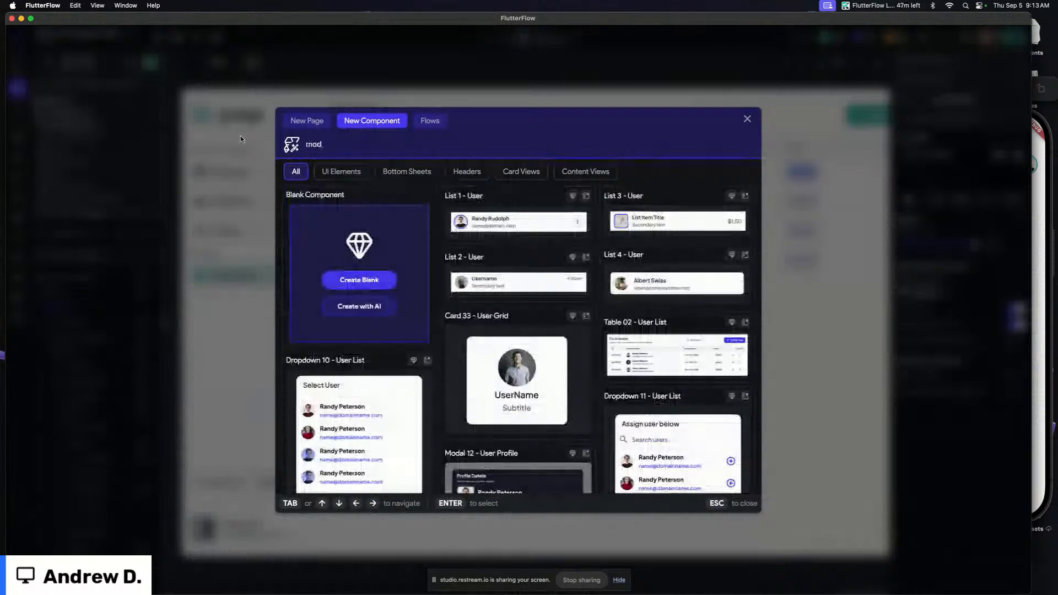
pyautogui.scroll(-4, 585, 265)
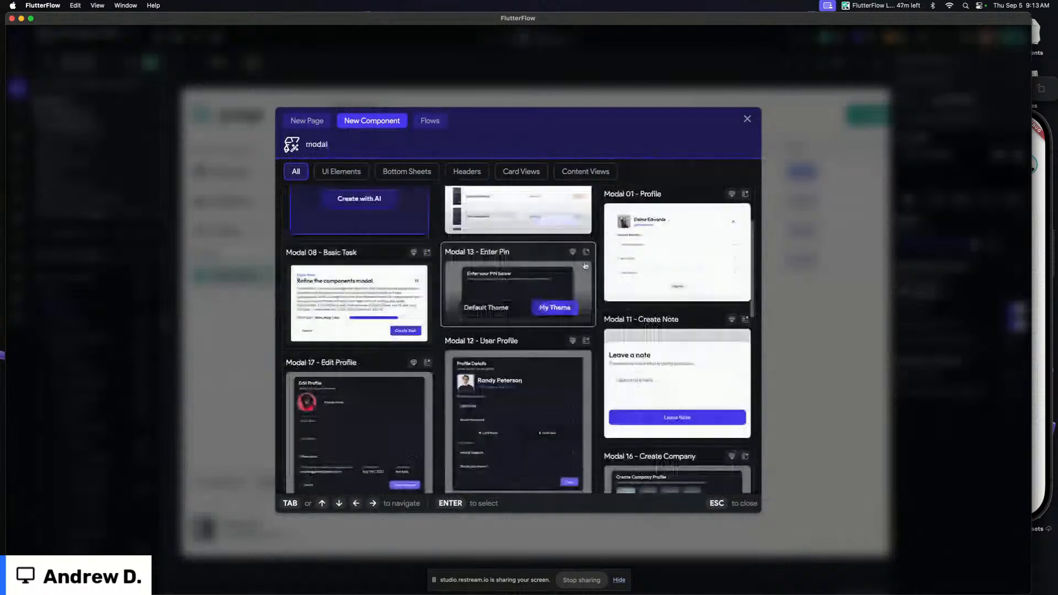
pyautogui.scroll(-6, 585, 266)
pyautogui.scroll(-7, 585, 266)
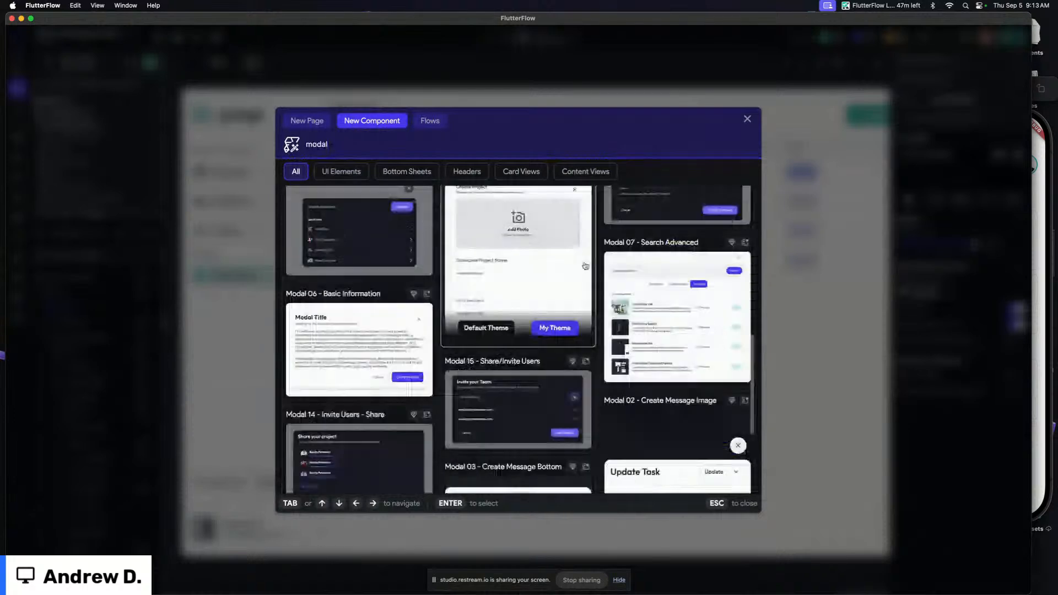
pyautogui.scroll(-7, 585, 265)
pyautogui.scroll(20, 585, 265)
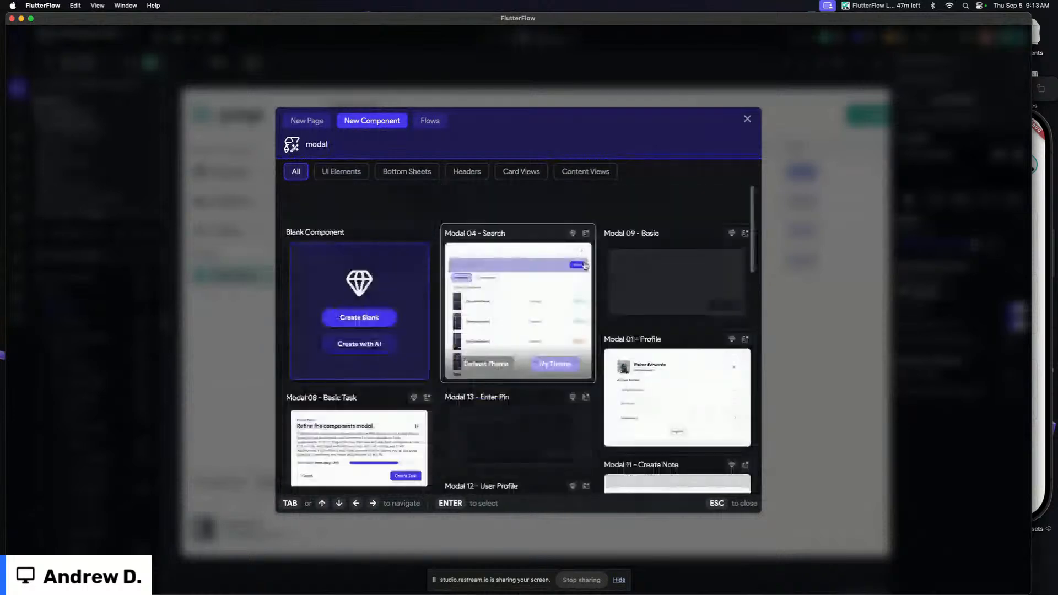
pyautogui.scroll(-4, 677, 210)
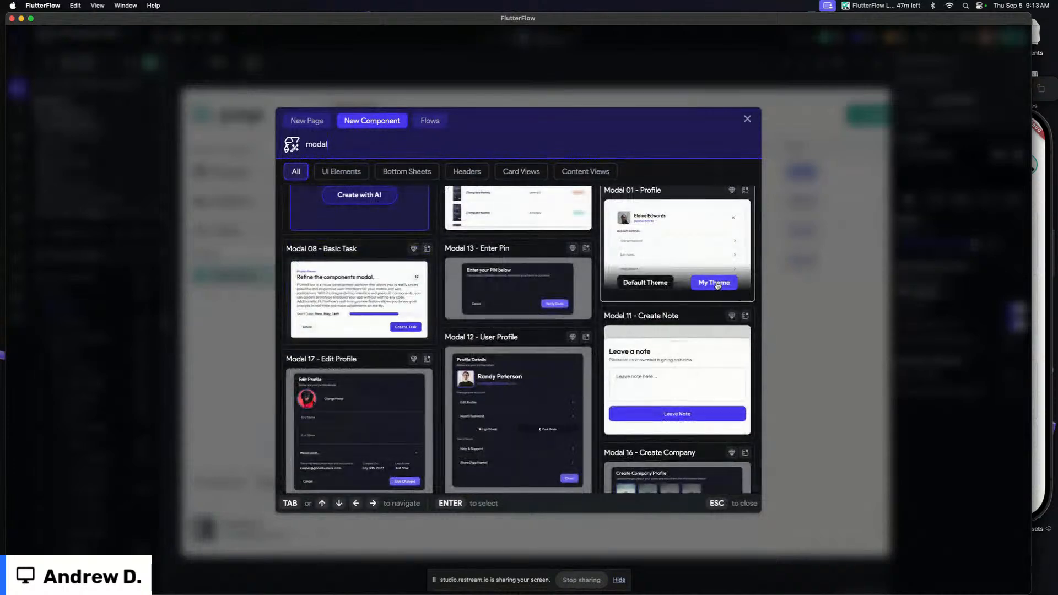
# Create a component named modal_user_details from the Modal 01 - Profile template with My Theme, describing it as a desktop patient-information view for healthcare providers
pyautogui.click(717, 285)
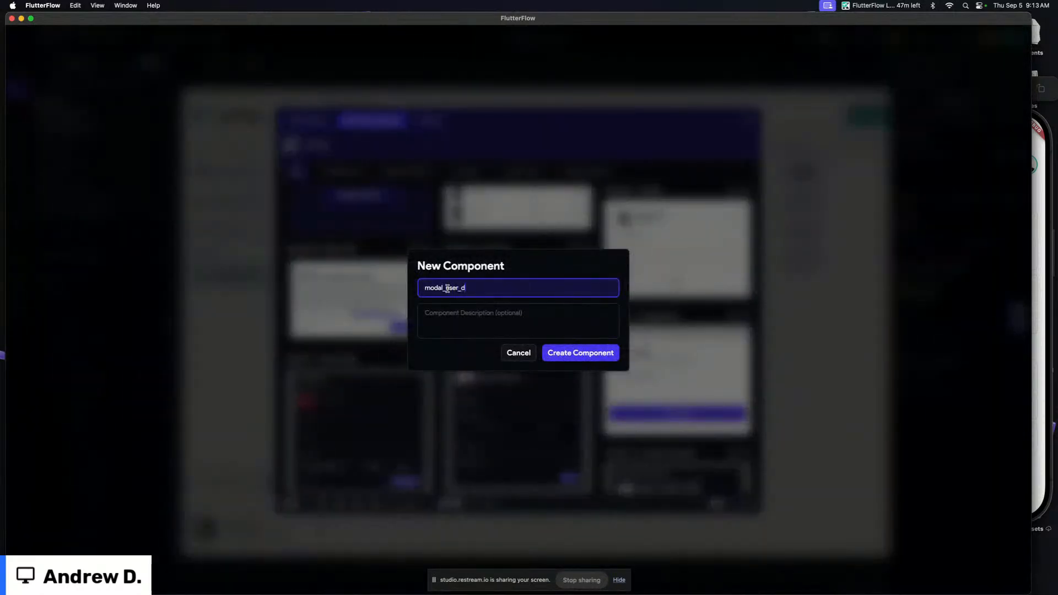
pyautogui.click(532, 324)
pyautogui.write('Thi')
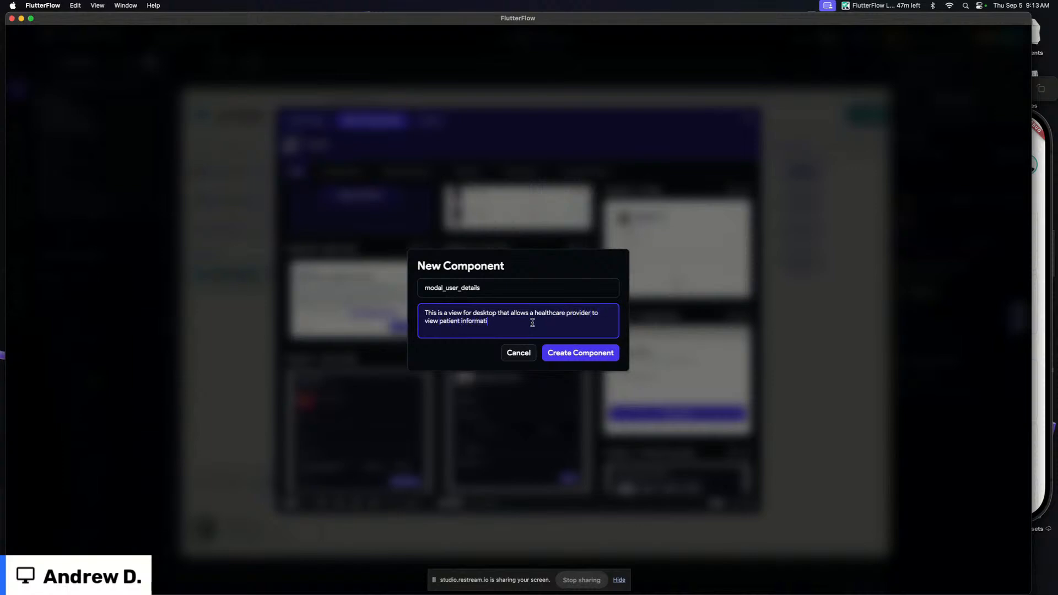
pyautogui.click(574, 353)
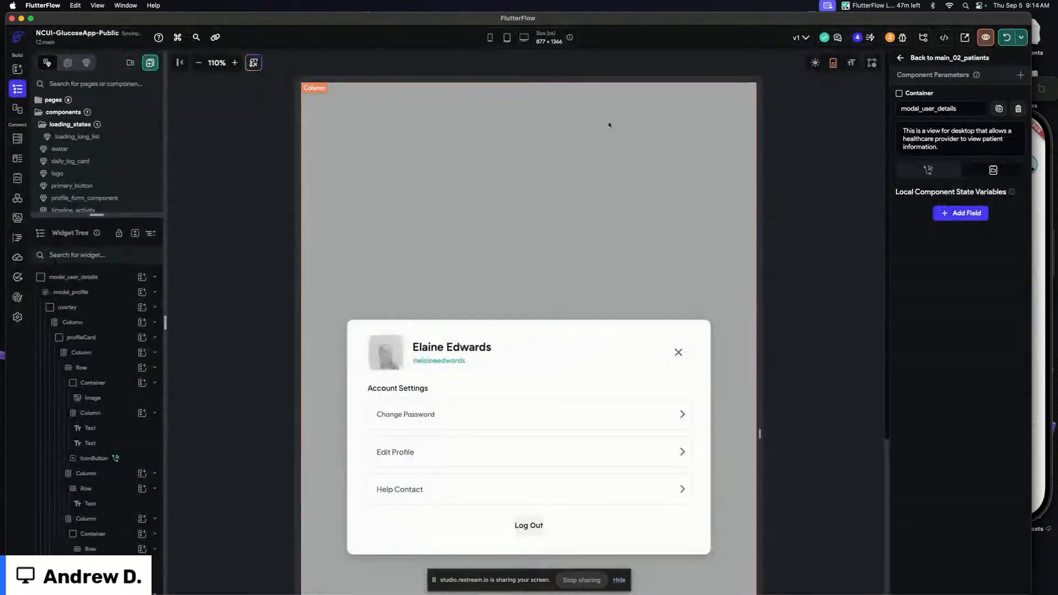
# Remove the modal_profile blur, overlay and outer Column wrapper widgets from the component's widget tree
pyautogui.rightClick(115, 293)
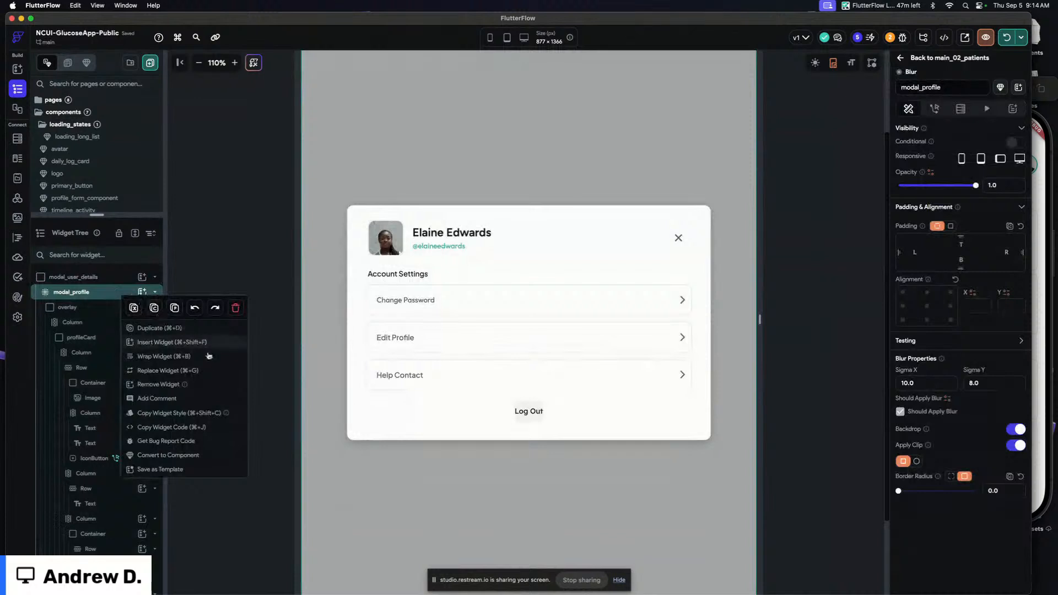
pyautogui.click(160, 384)
pyautogui.click(94, 297)
pyautogui.rightClick(93, 297)
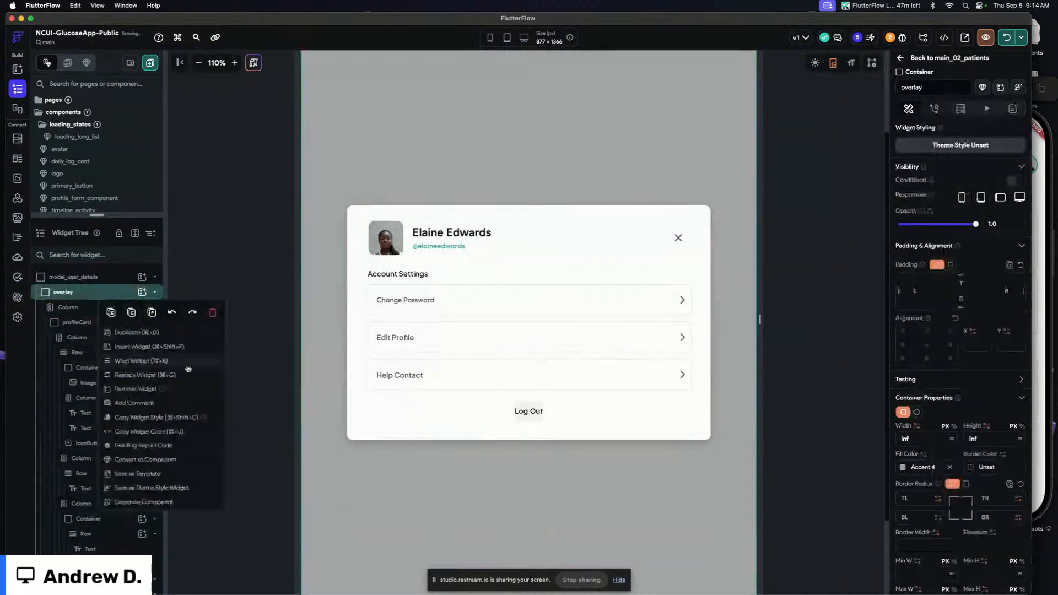
pyautogui.click(181, 388)
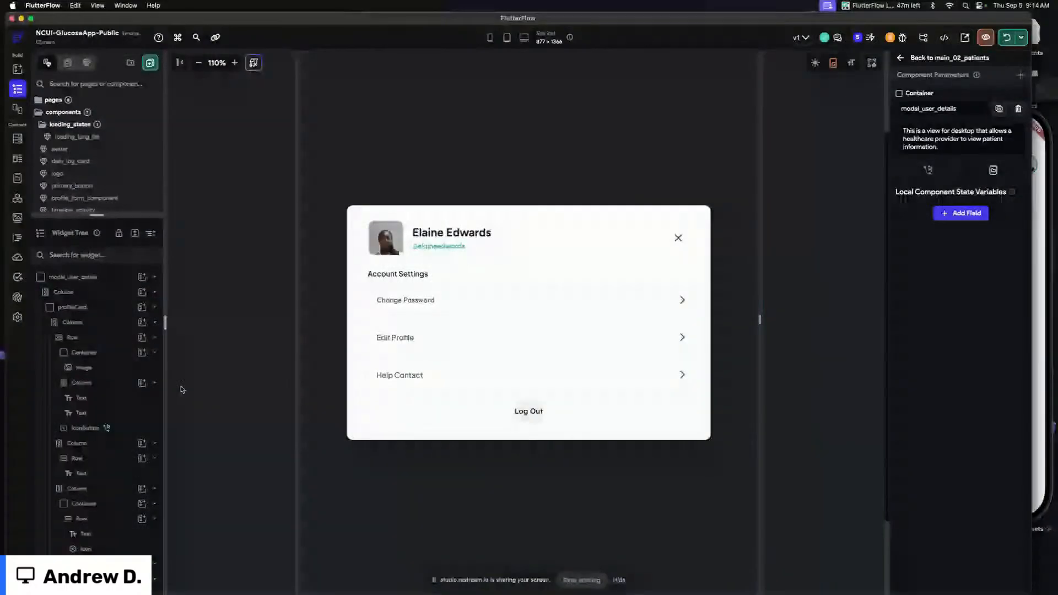
pyautogui.click(86, 292)
pyautogui.rightClick(85, 292)
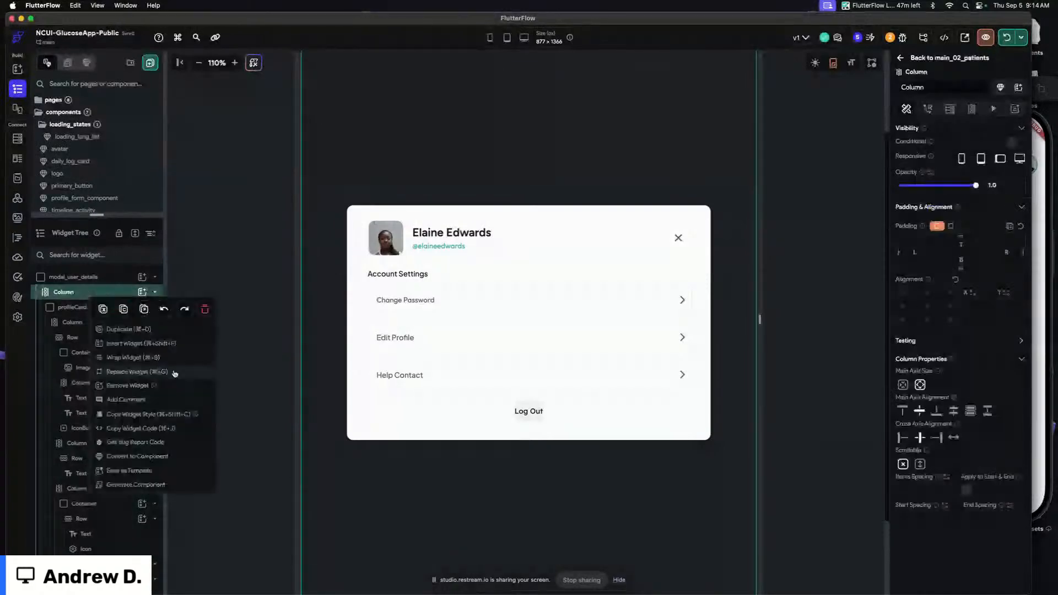
pyautogui.click(166, 384)
# Set the profileCard's inner Column main axis size to minimum
pyautogui.click(83, 292)
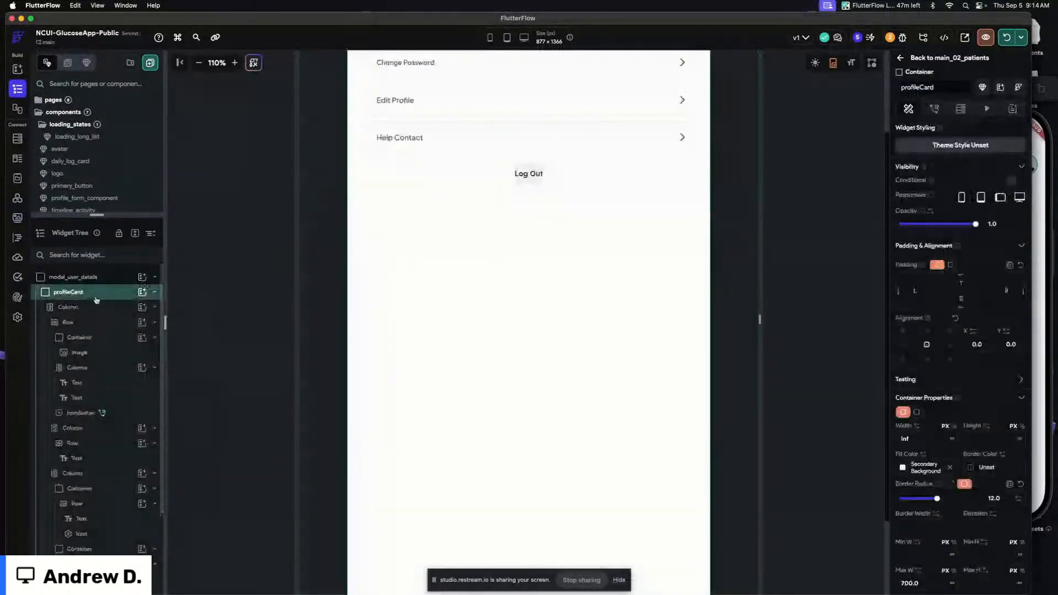
pyautogui.click(68, 306)
pyautogui.scroll(3, 672, 291)
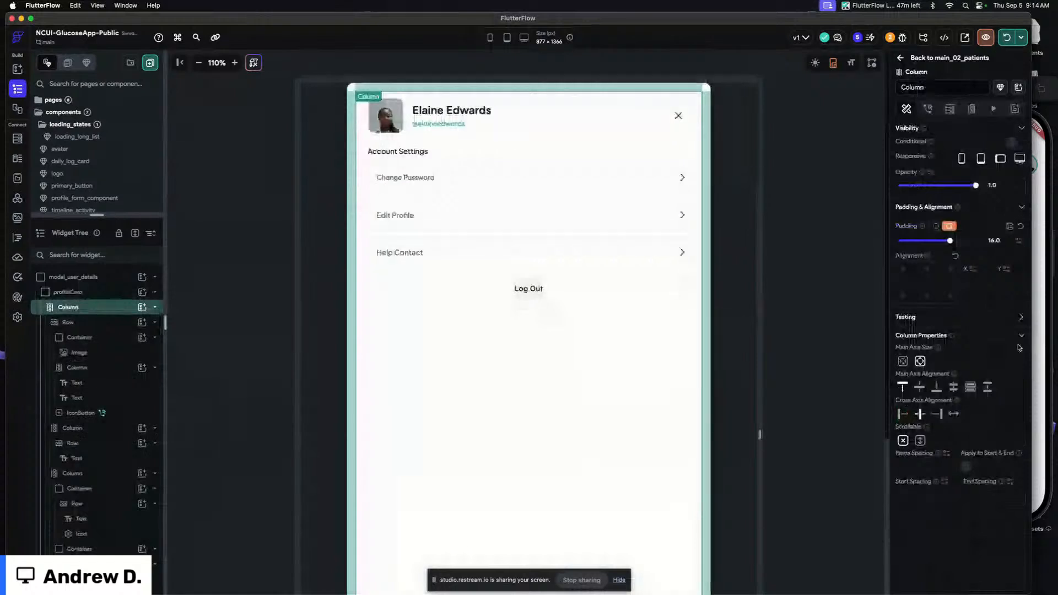
pyautogui.click(902, 361)
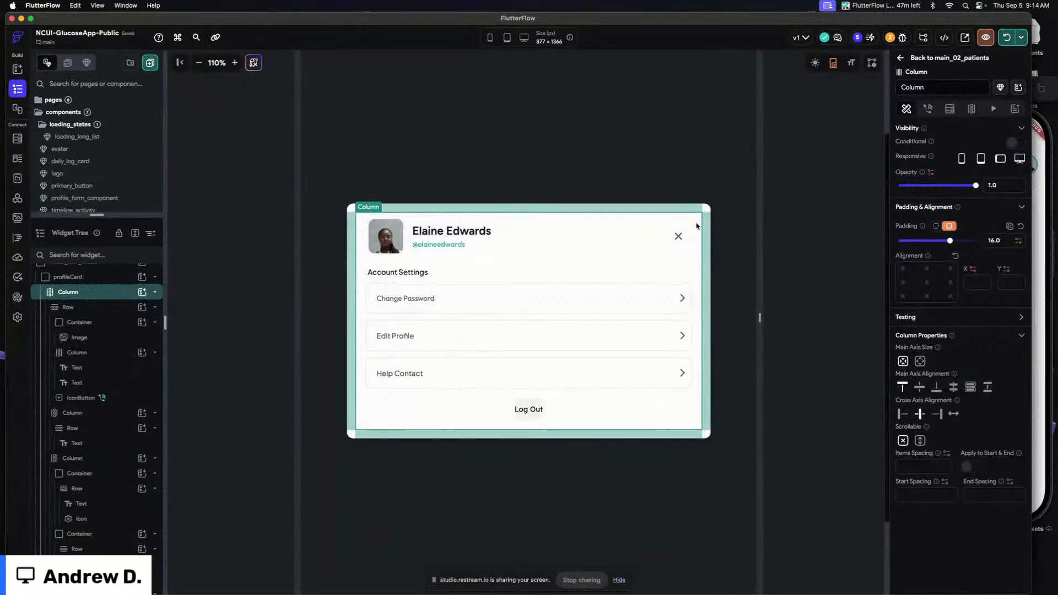
# Align profileCard to the right edge, vertically centered, on a canvas about 877 × 779
pyautogui.click(711, 206)
pyautogui.click(709, 208)
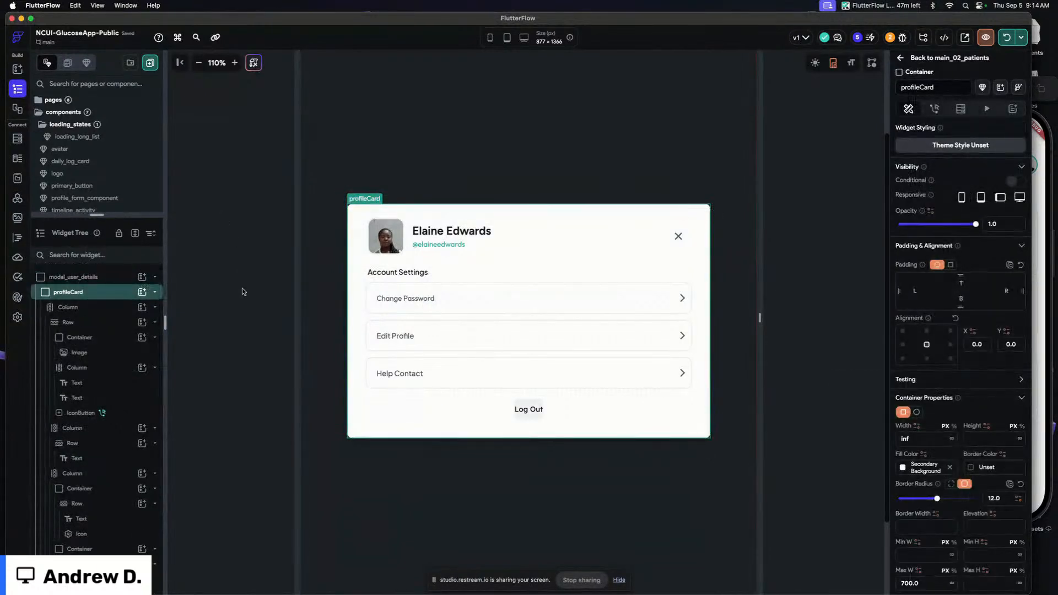
pyautogui.scroll(-3, 243, 292)
pyautogui.click(687, 579)
pyautogui.moveTo(686, 580); pyautogui.dragTo(703, 276)
pyautogui.click(351, 211)
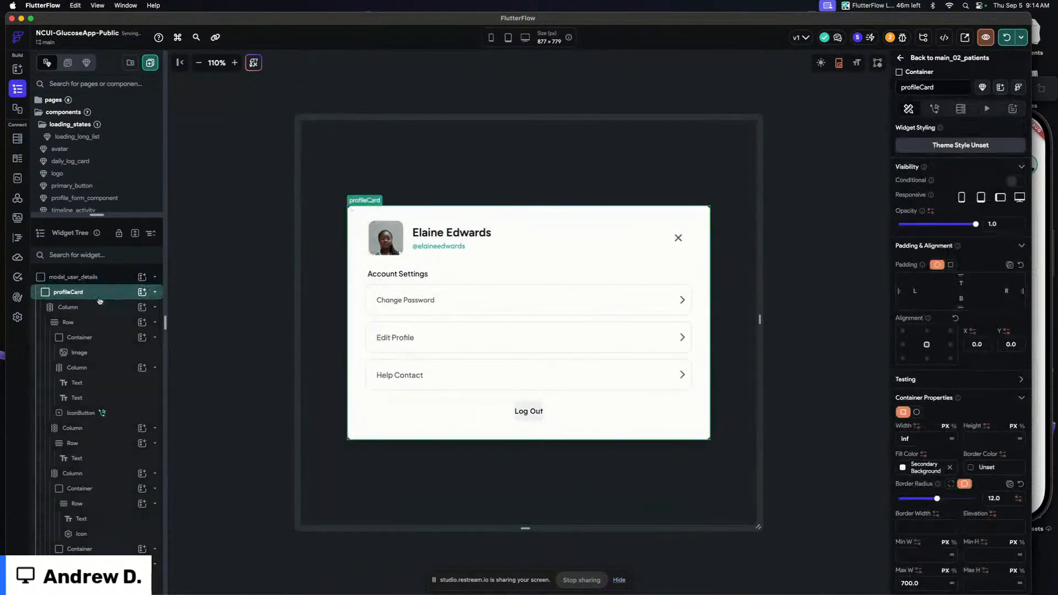
pyautogui.click(950, 344)
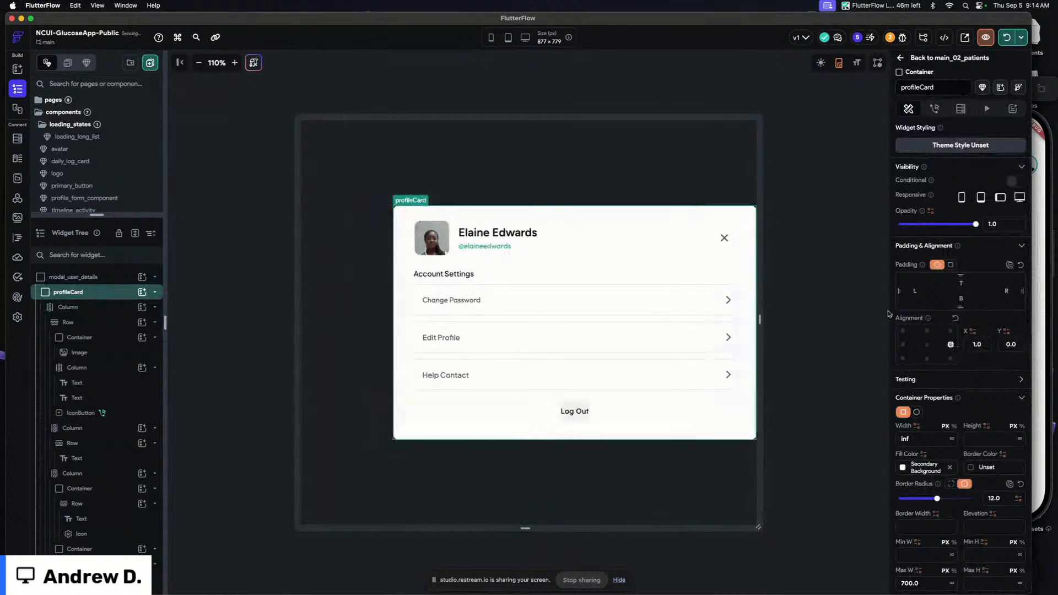
# Set profileCard's top-right and bottom-right corner radii to 0
pyautogui.click(952, 265)
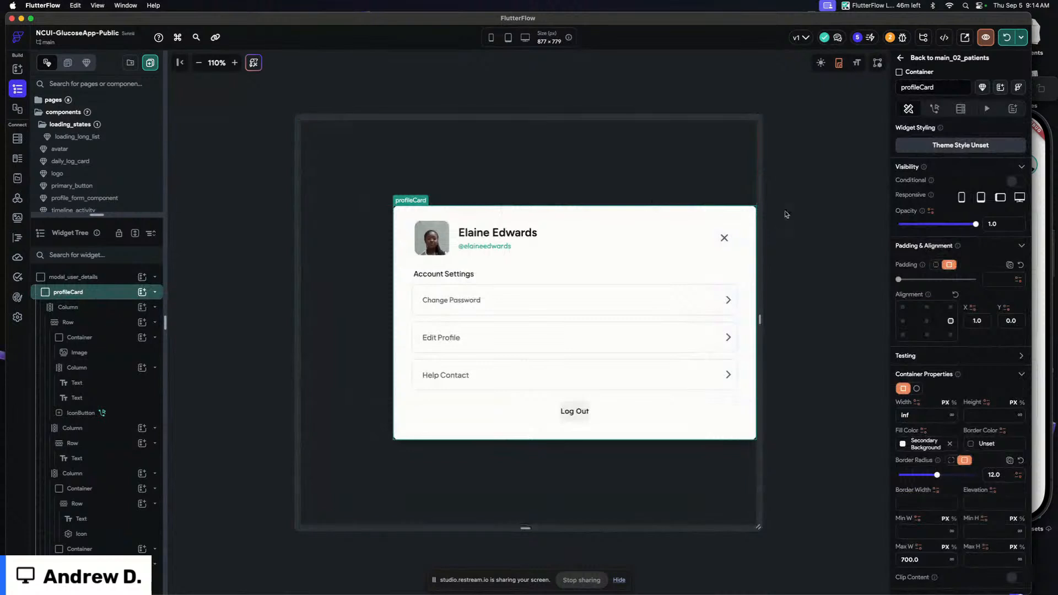
pyautogui.scroll(-2, 986, 275)
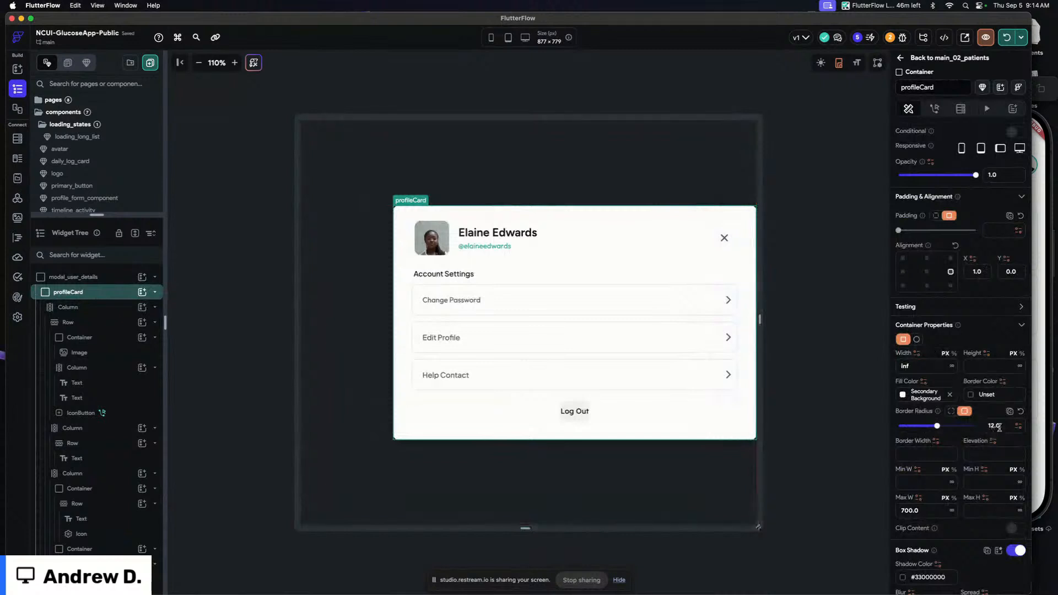
pyautogui.click(963, 414)
pyautogui.click(997, 425)
pyautogui.write('0')
pyautogui.click(996, 443)
pyautogui.write('0')
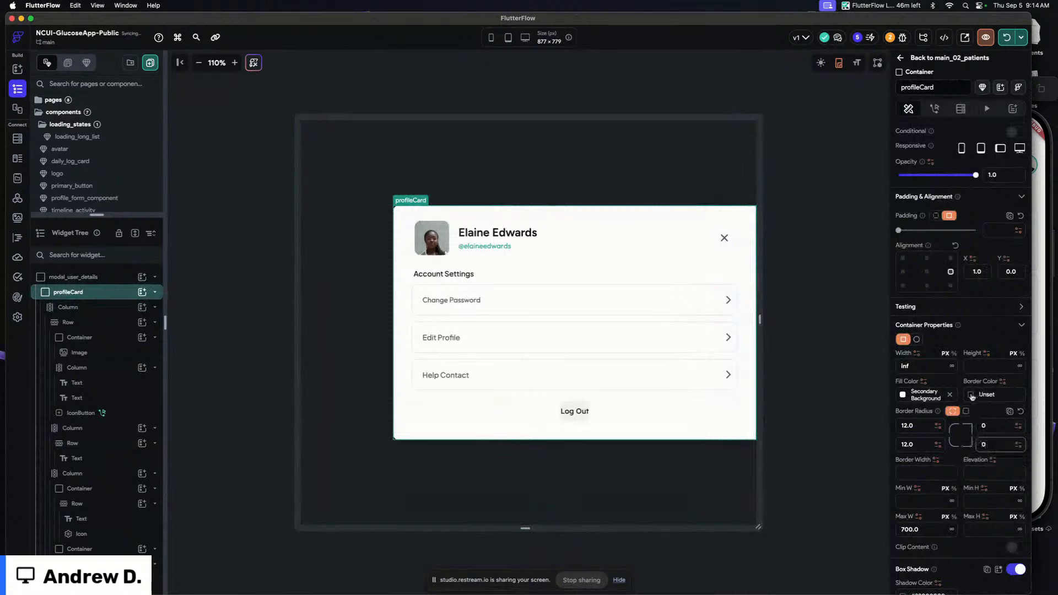
# Expand profileCard's height to fill the full component height
pyautogui.scroll(-2, 974, 393)
pyautogui.click(1020, 304)
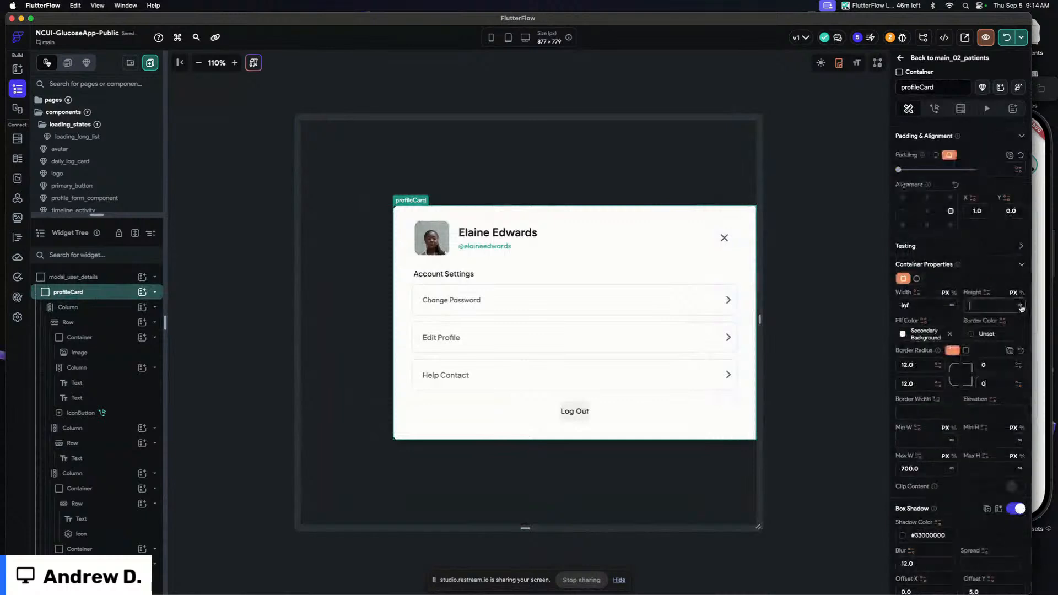
pyautogui.click(496, 88)
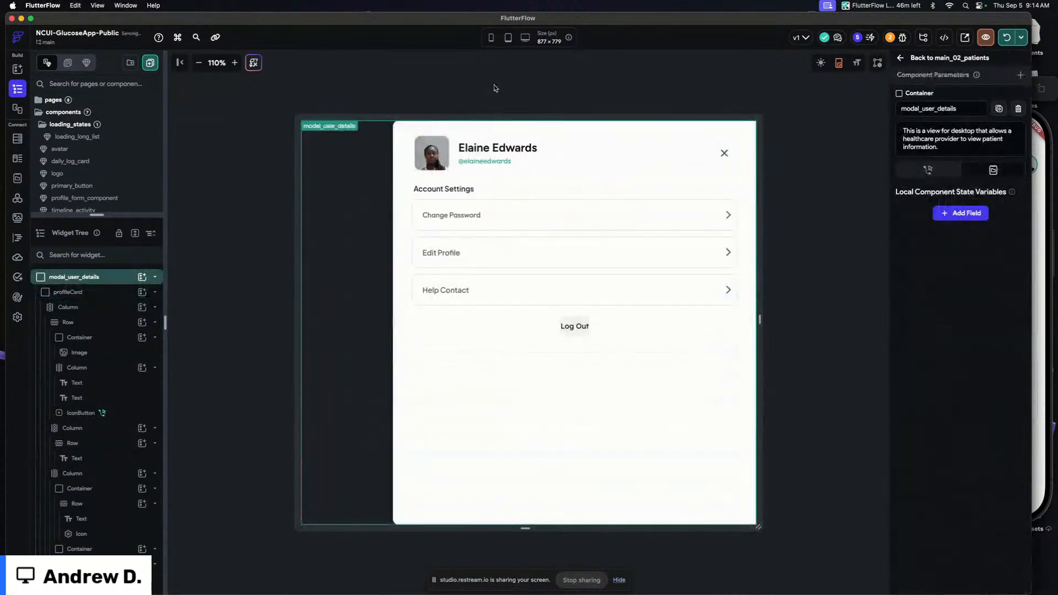
# Set the padding of profileCard's main Column to 4
pyautogui.click(555, 180)
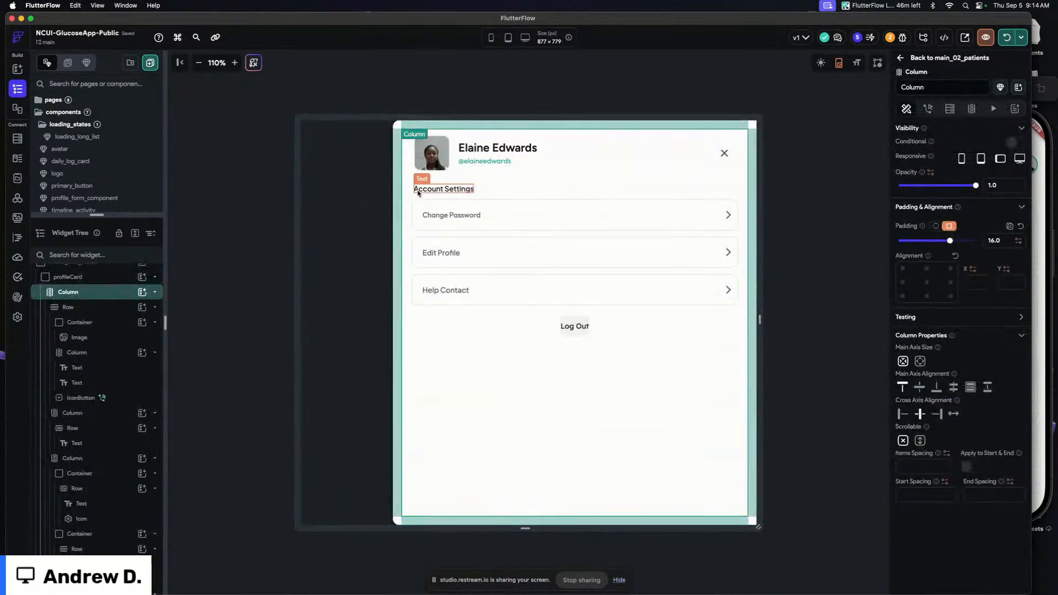
pyautogui.click(438, 177)
pyautogui.click(436, 234)
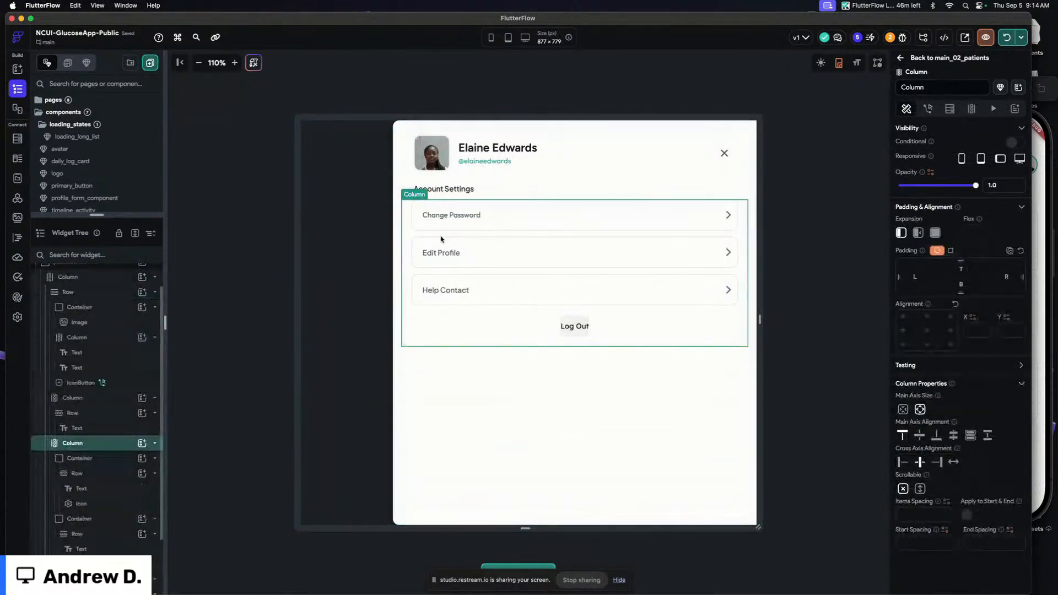
pyautogui.click(751, 178)
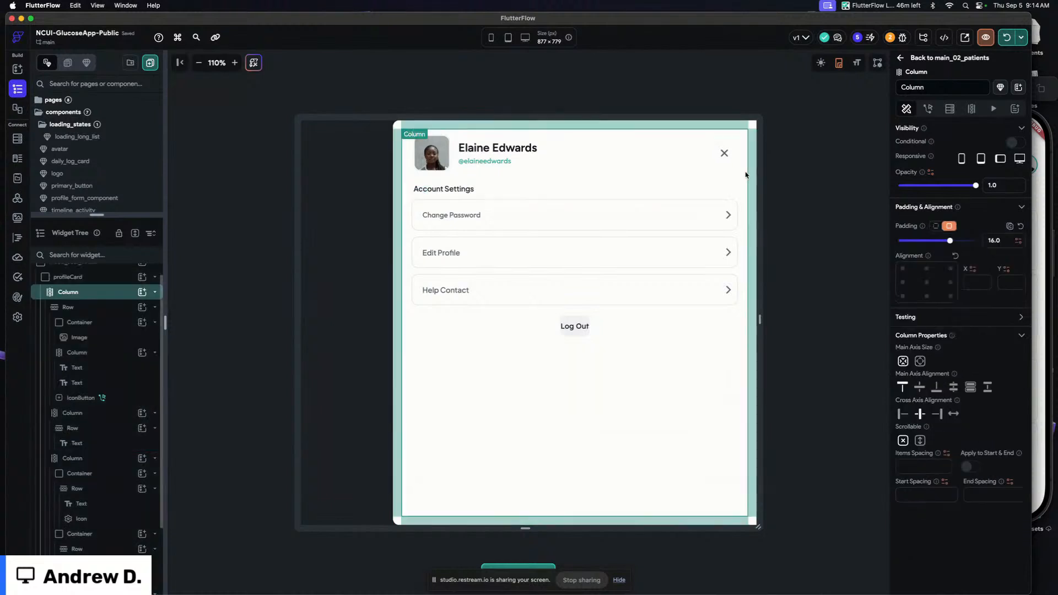
pyautogui.doubleClick(1000, 241)
pyautogui.write('4')
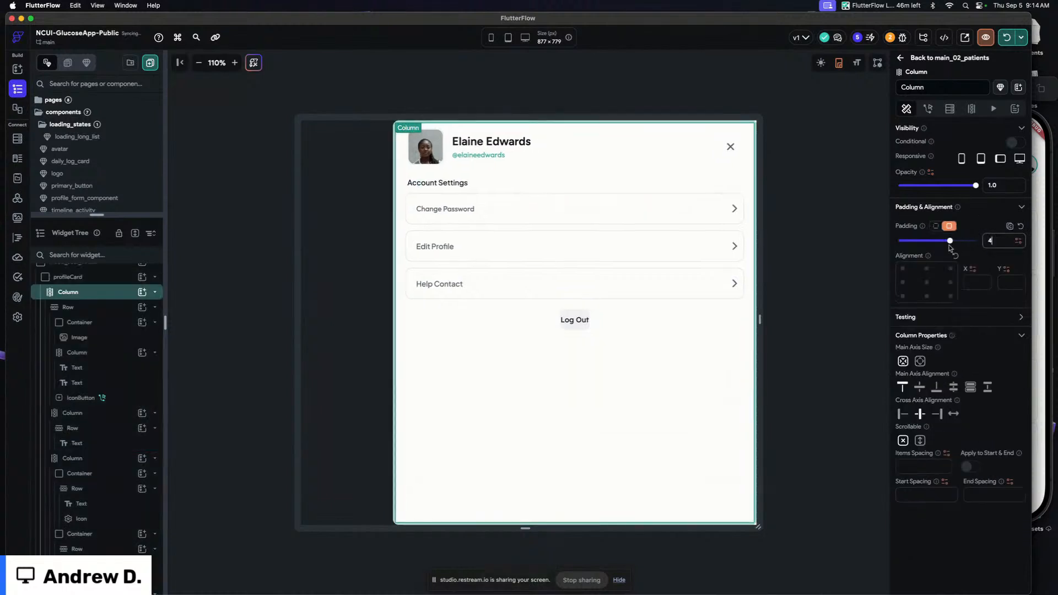
# Set the profile image container's fill color to Accent 1
pyautogui.click(478, 73)
pyautogui.click(424, 147)
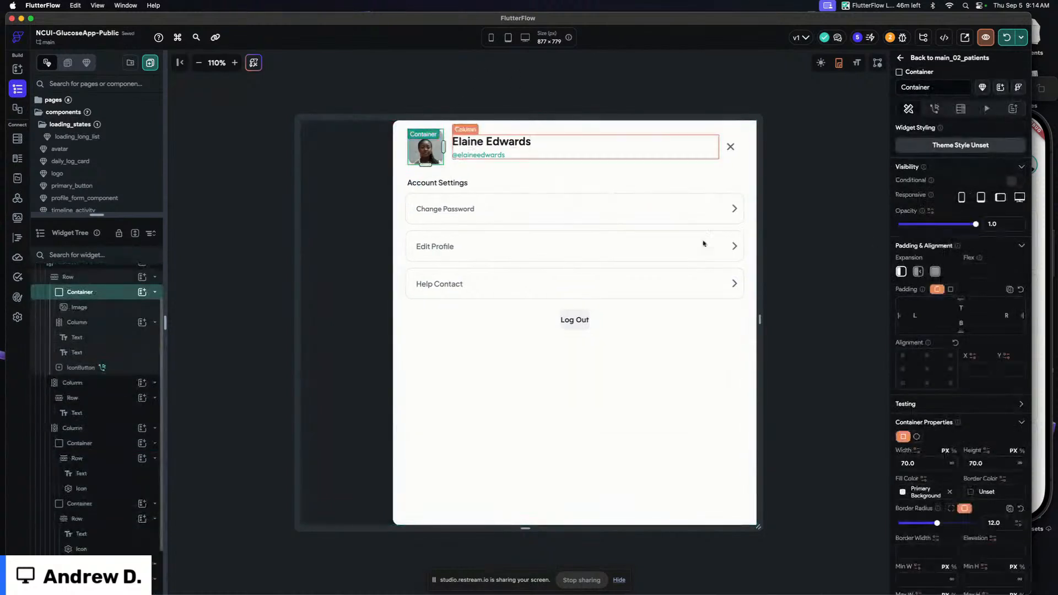
pyautogui.click(906, 494)
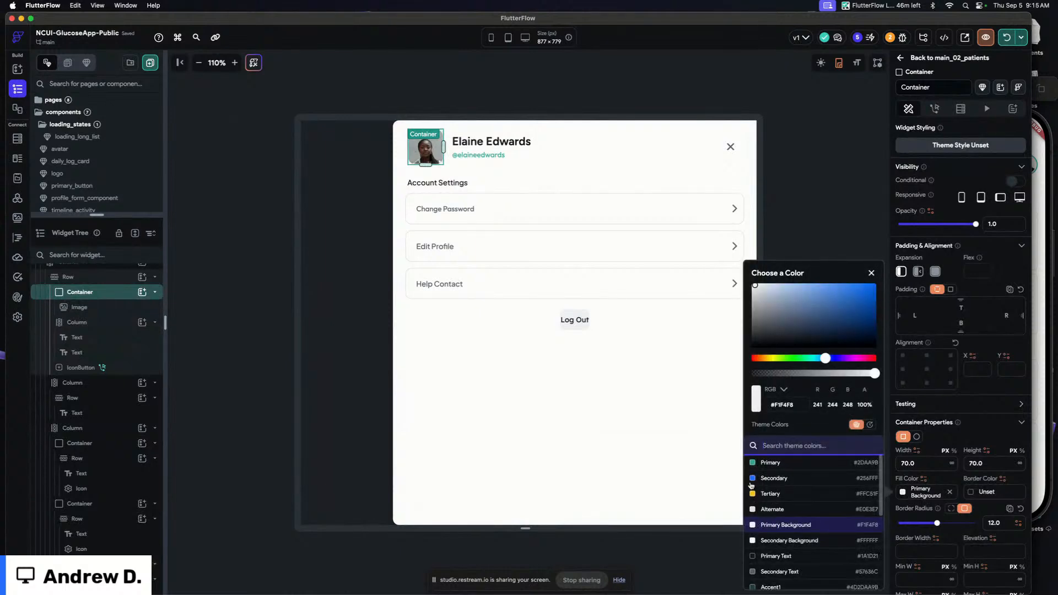
pyautogui.click(759, 464)
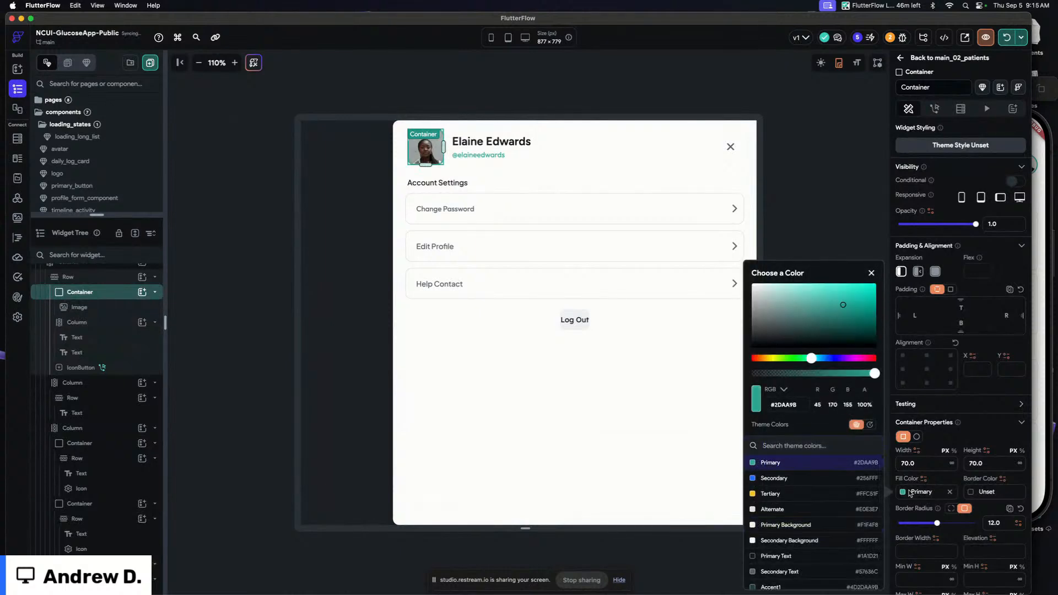
pyautogui.scroll(-2, 799, 496)
pyautogui.click(771, 539)
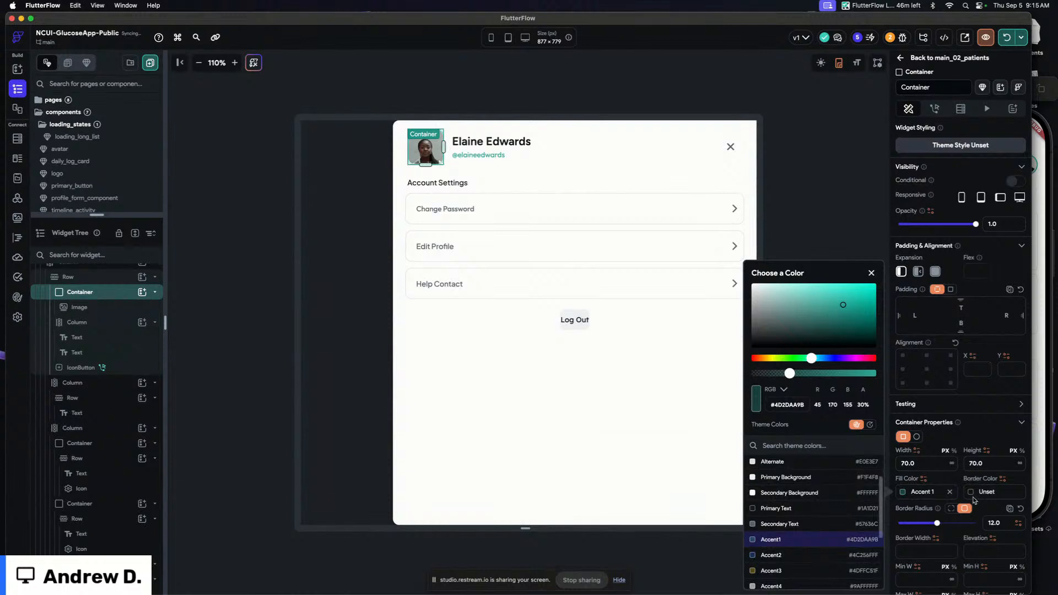
# Give the profile image container a Primary border 2 px wide
pyautogui.click(973, 493)
pyautogui.click(973, 493)
pyautogui.click(837, 463)
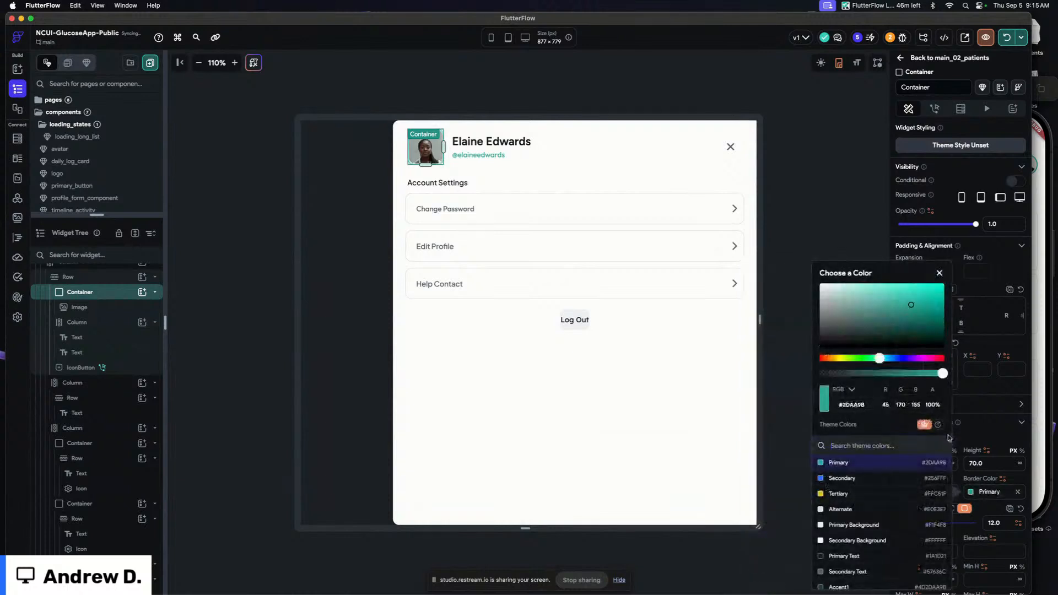
pyautogui.click(979, 438)
pyautogui.scroll(-1, 979, 438)
pyautogui.click(929, 521)
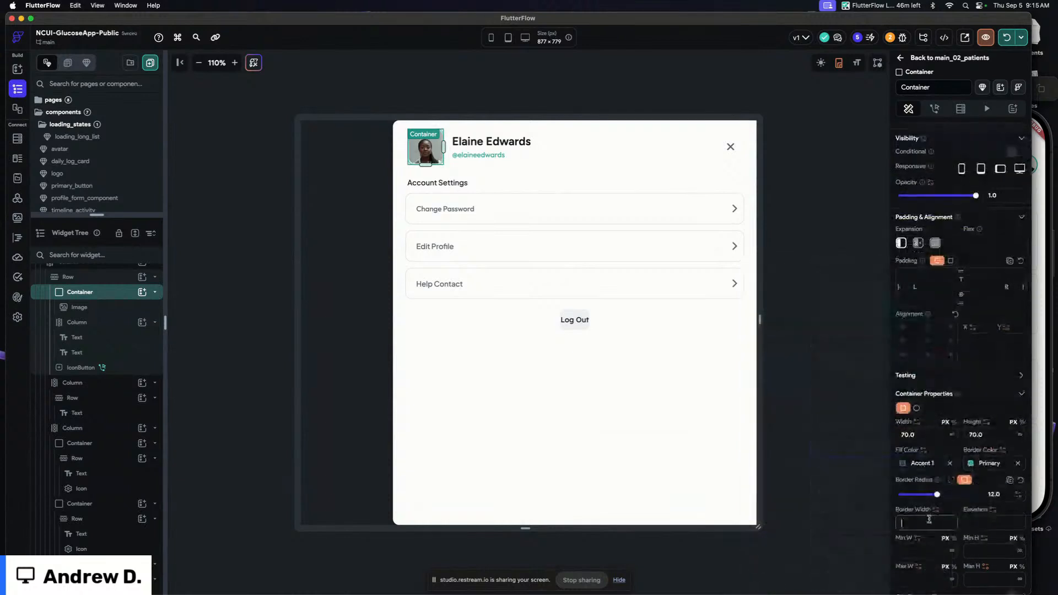
pyautogui.click(431, 135)
pyautogui.click(993, 420)
pyautogui.write('8')
pyautogui.click(455, 84)
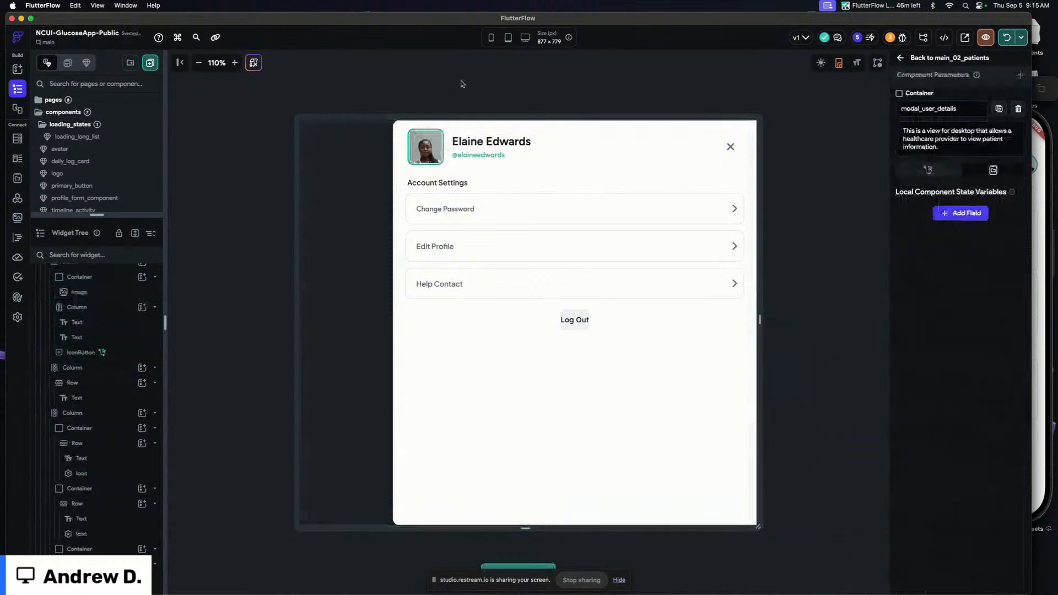
# Move the close button to the start of the header Row, before the profile image
pyautogui.click(728, 146)
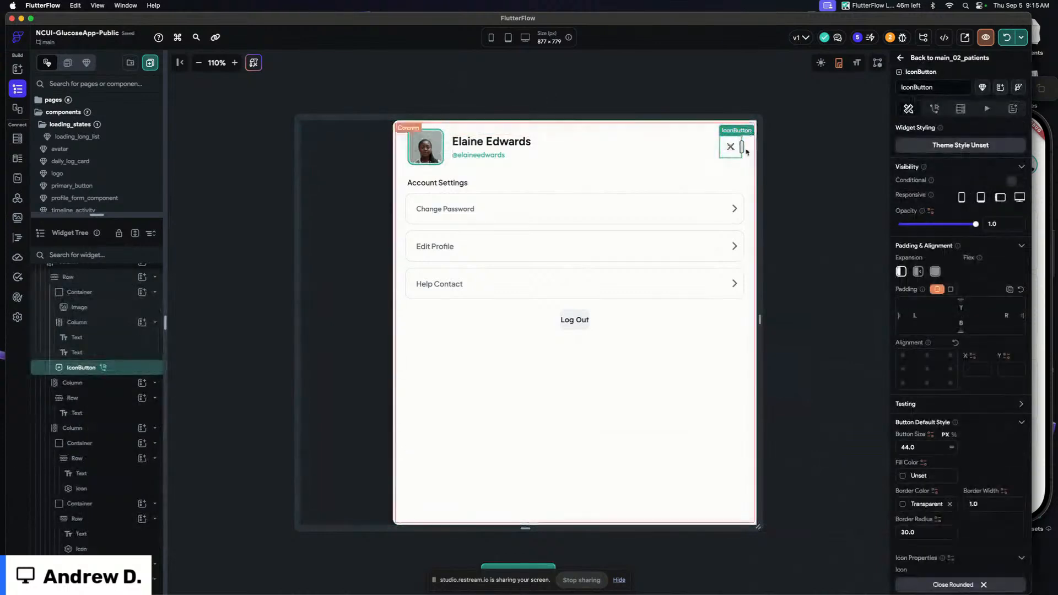
pyautogui.moveTo(729, 148); pyautogui.dragTo(472, 163)
pyautogui.click(441, 159)
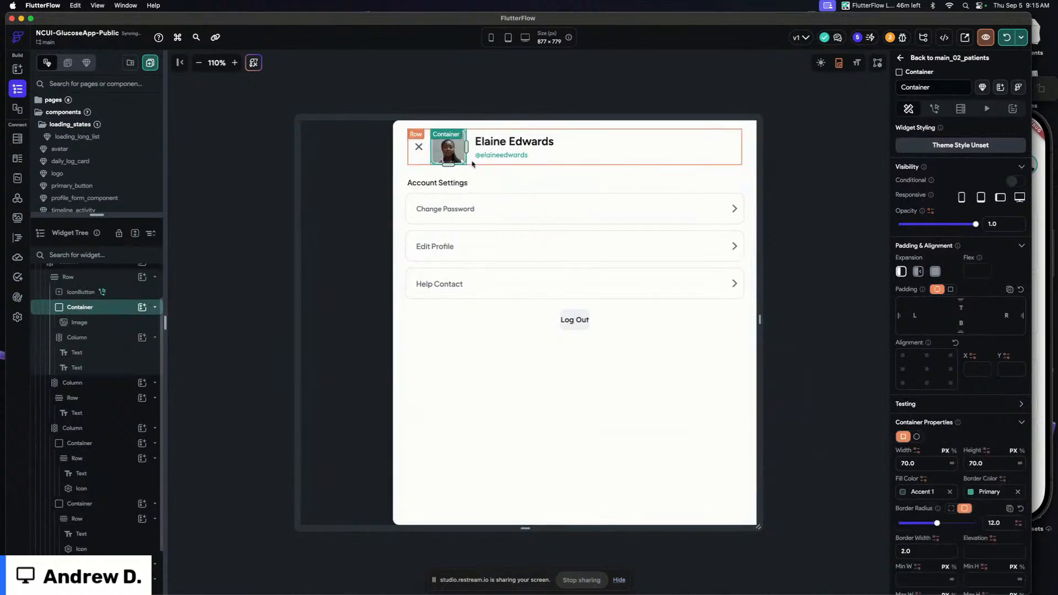
# Set the header Row's item spacing to 12
pyautogui.click(419, 147)
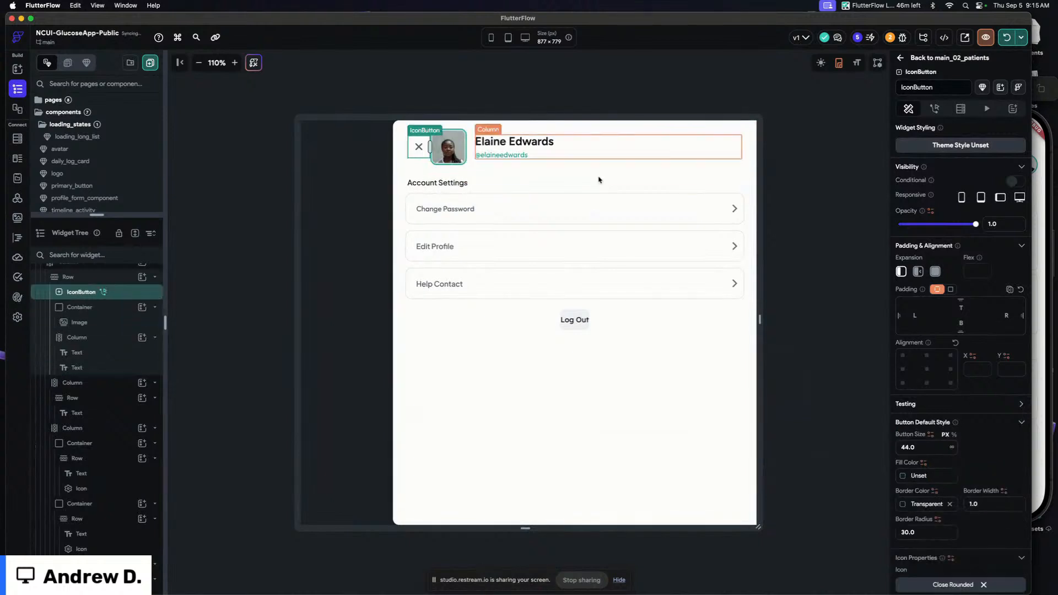
pyautogui.click(428, 165)
pyautogui.click(936, 515)
pyautogui.write('12')
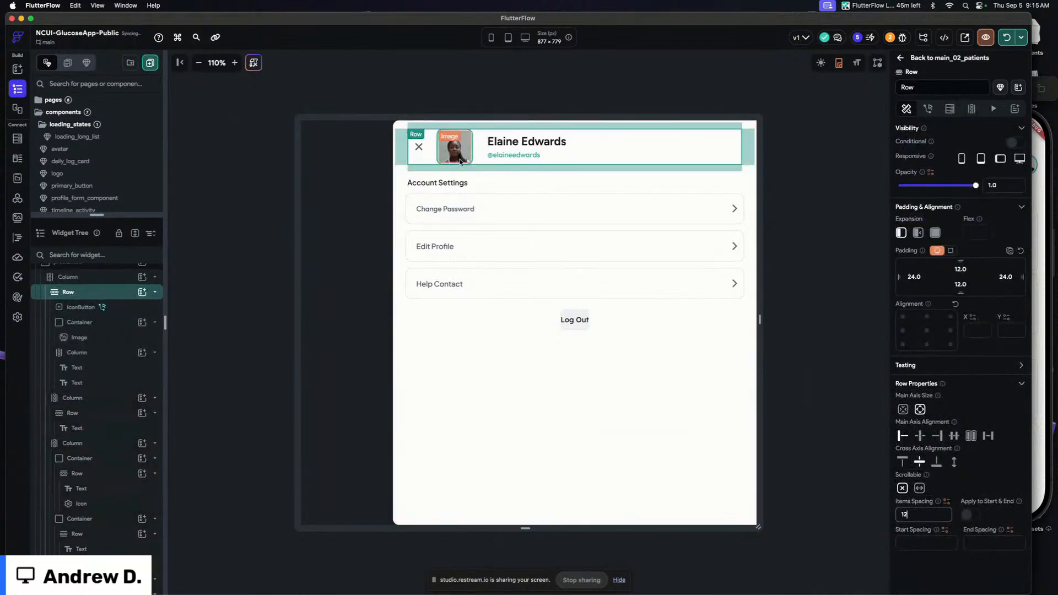
# Change the close button's icon to Arrow Back Rounded by searching the icons for back
pyautogui.click(421, 151)
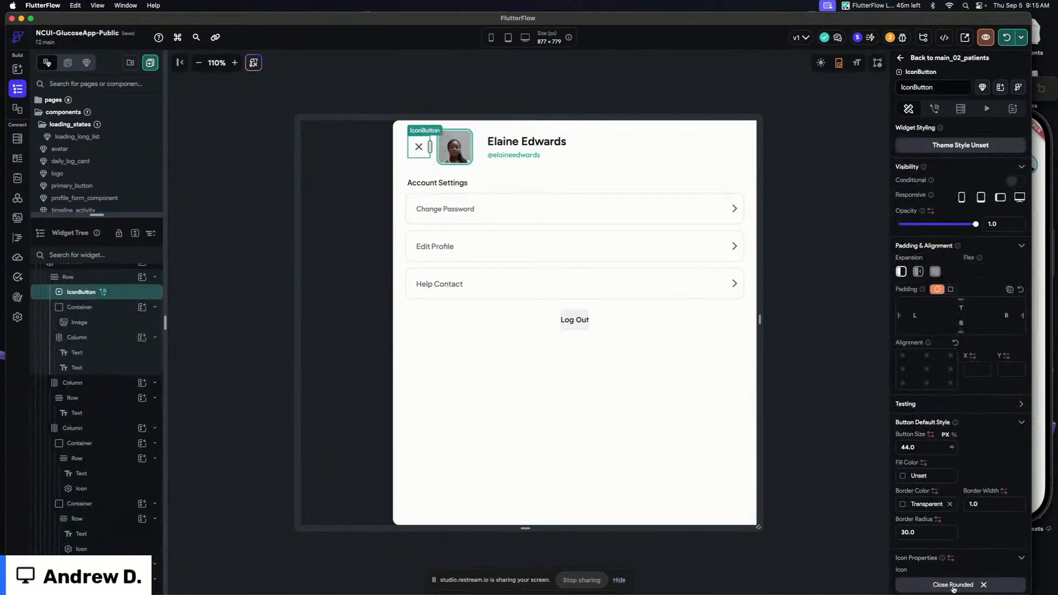
pyautogui.click(953, 585)
pyautogui.click(605, 248)
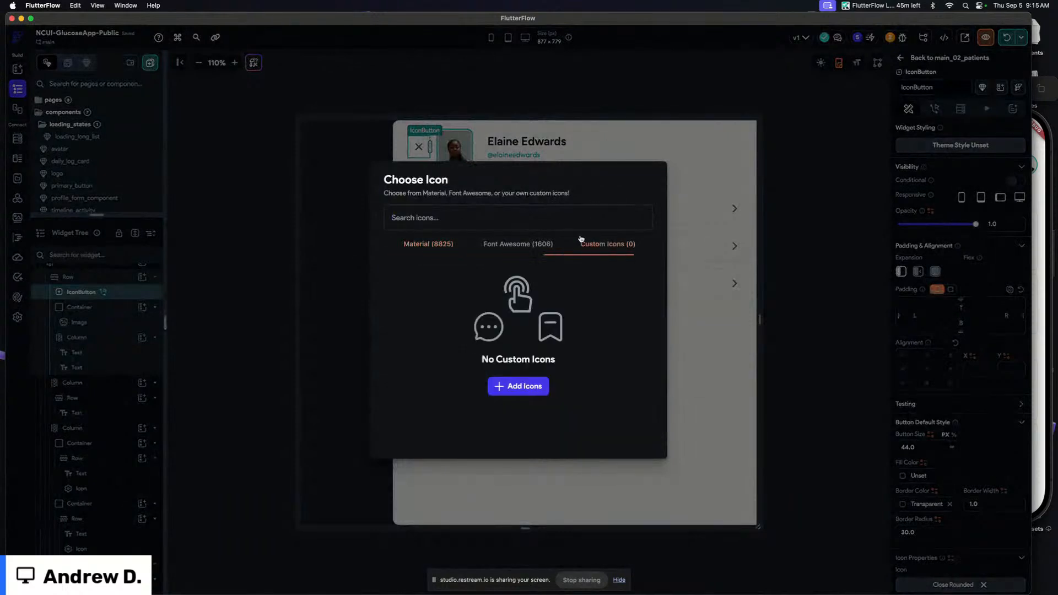
pyautogui.click(435, 247)
pyautogui.write('back')
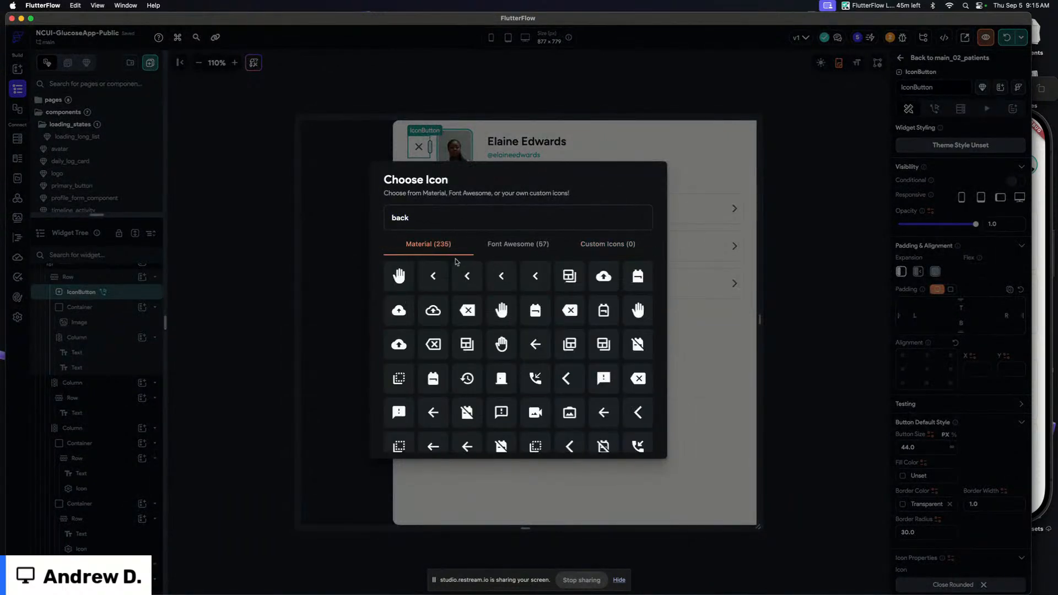
pyautogui.click(604, 413)
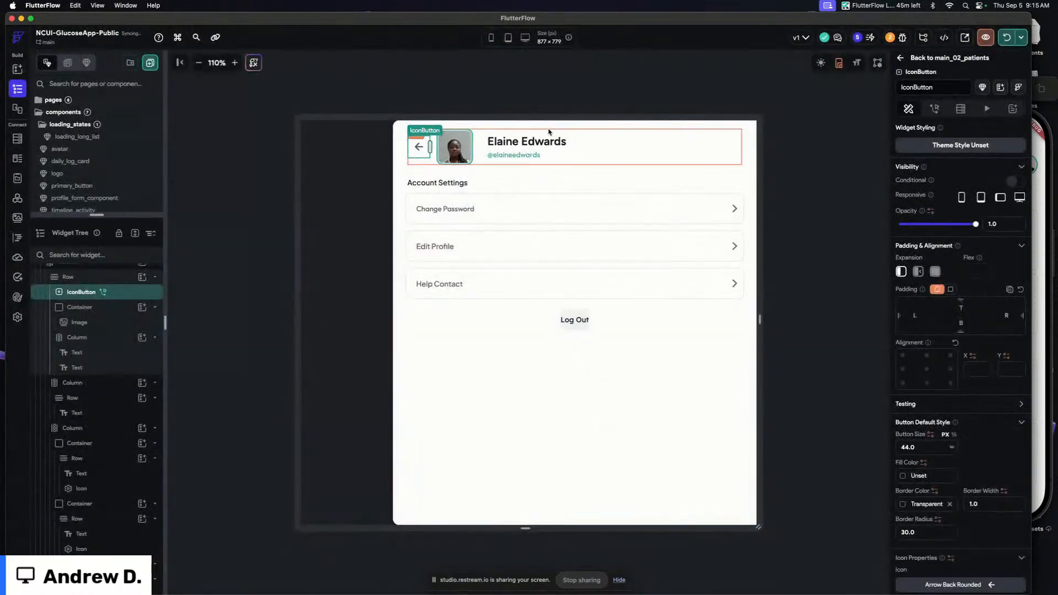
# Move the back button above the header Row at the top of the card's Column and align the Column's children to the start
pyautogui.moveTo(424, 154); pyautogui.dragTo(540, 155)
pyautogui.click(539, 155)
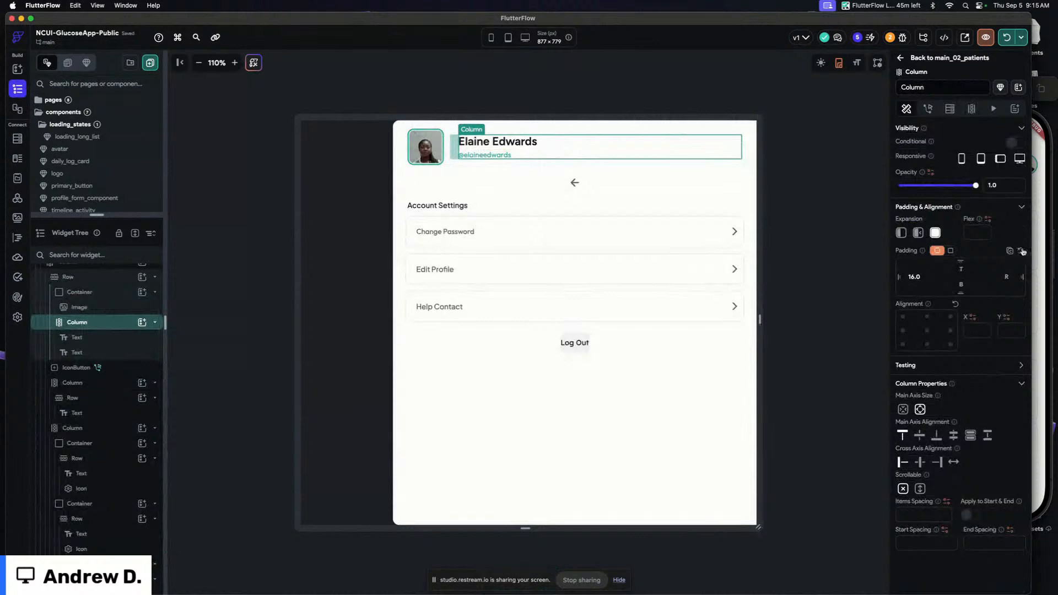
pyautogui.click(449, 151)
pyautogui.moveTo(449, 152); pyautogui.dragTo(475, 193)
pyautogui.click(535, 131)
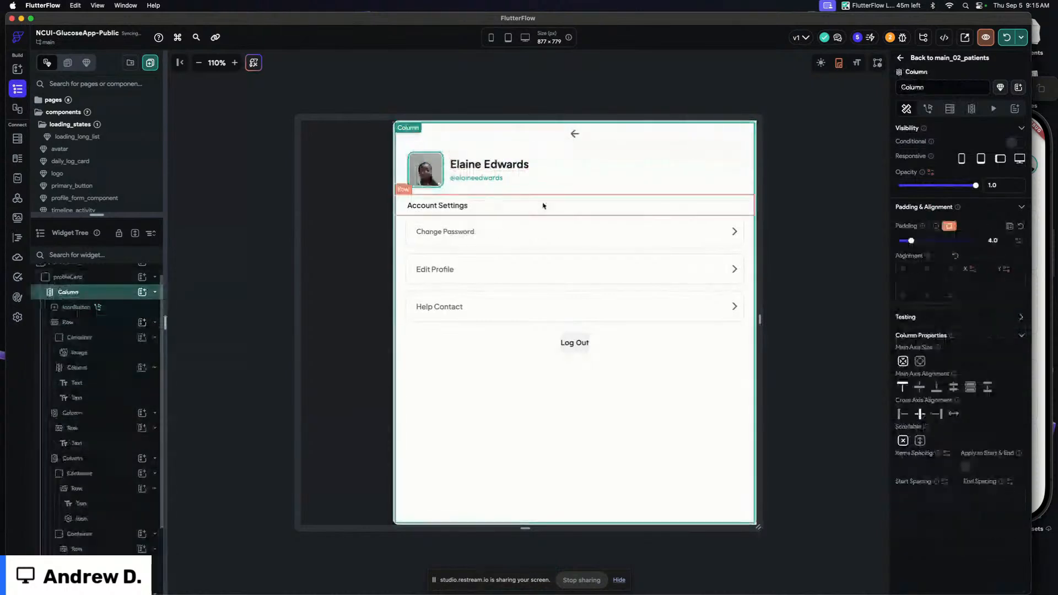
pyautogui.click(903, 415)
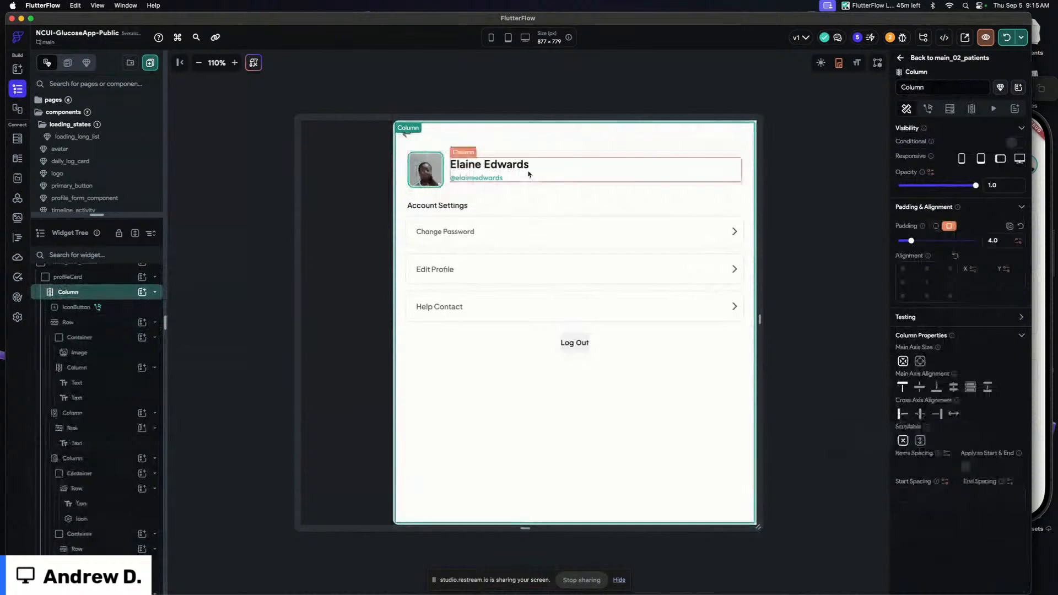
# Set the header Row's top padding to 0
pyautogui.click(410, 142)
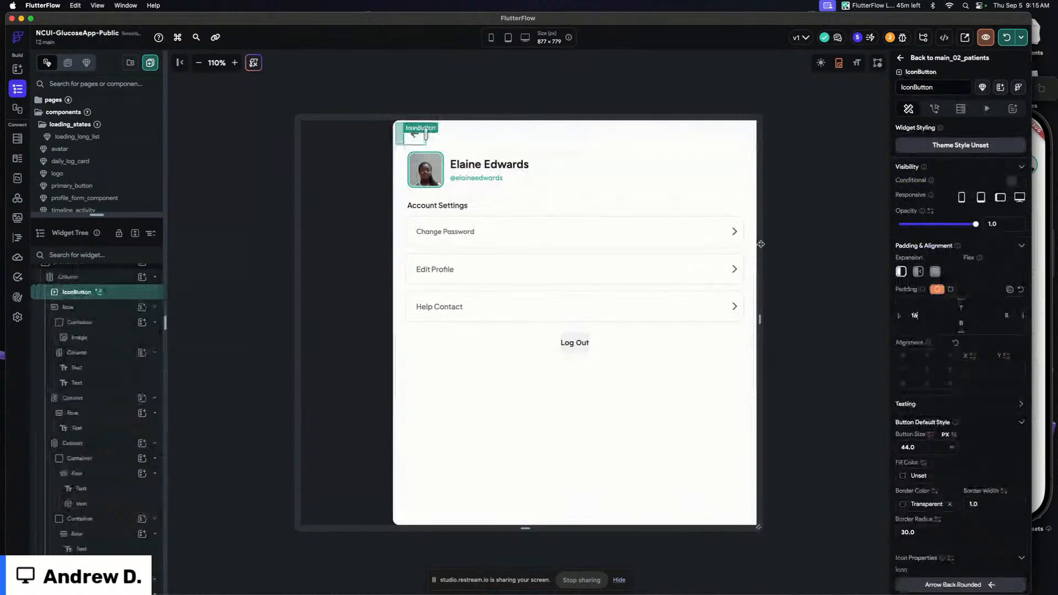
pyautogui.click(463, 77)
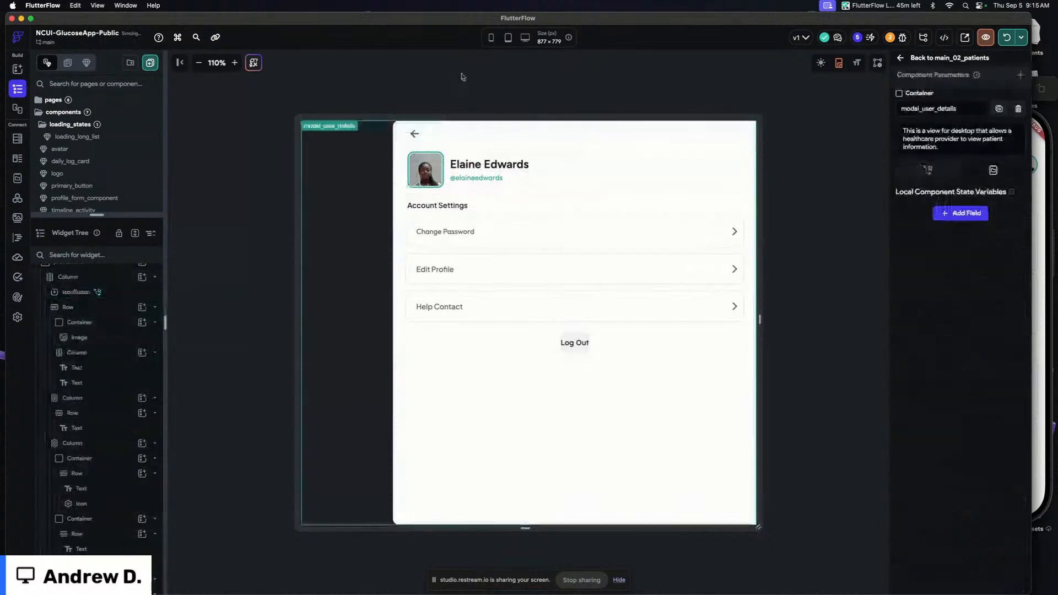
pyautogui.click(455, 156)
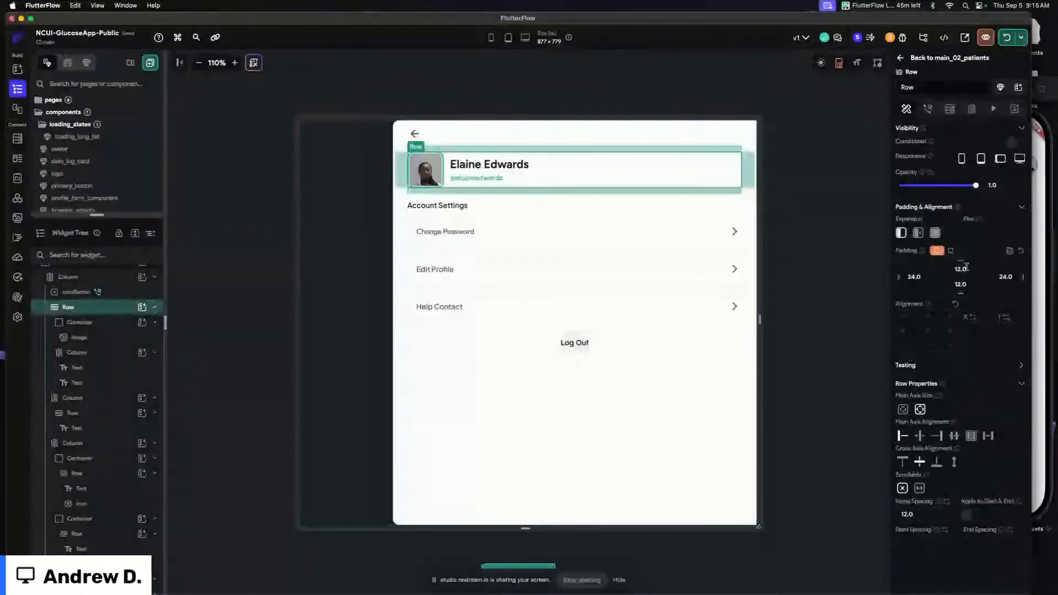
pyautogui.write('0')
pyautogui.click(440, 87)
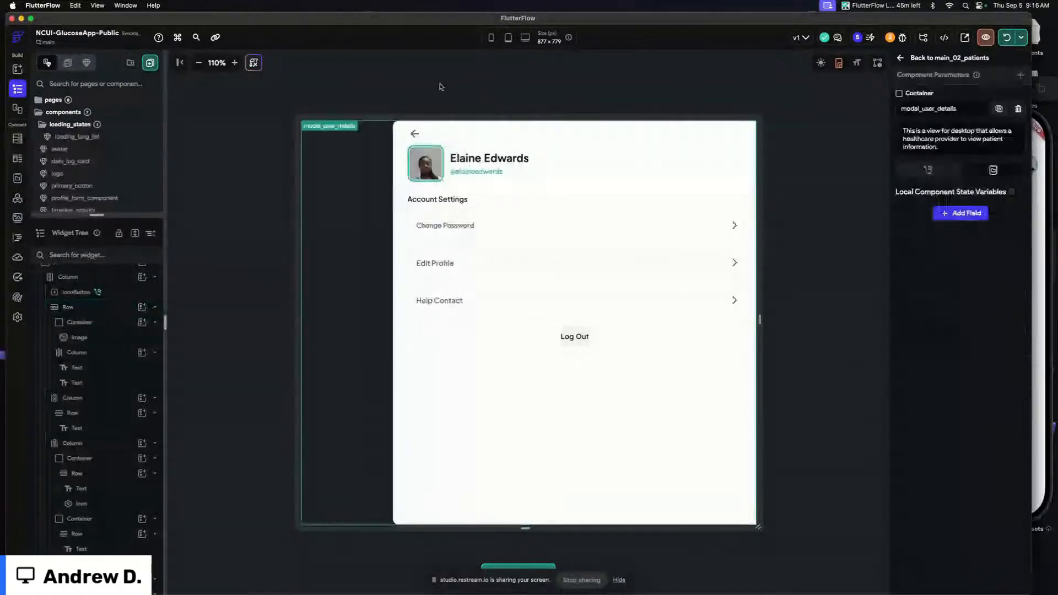
# Set the back button's top padding to 16
pyautogui.click(418, 136)
pyautogui.click(961, 308)
pyautogui.write('16')
pyautogui.click(590, 100)
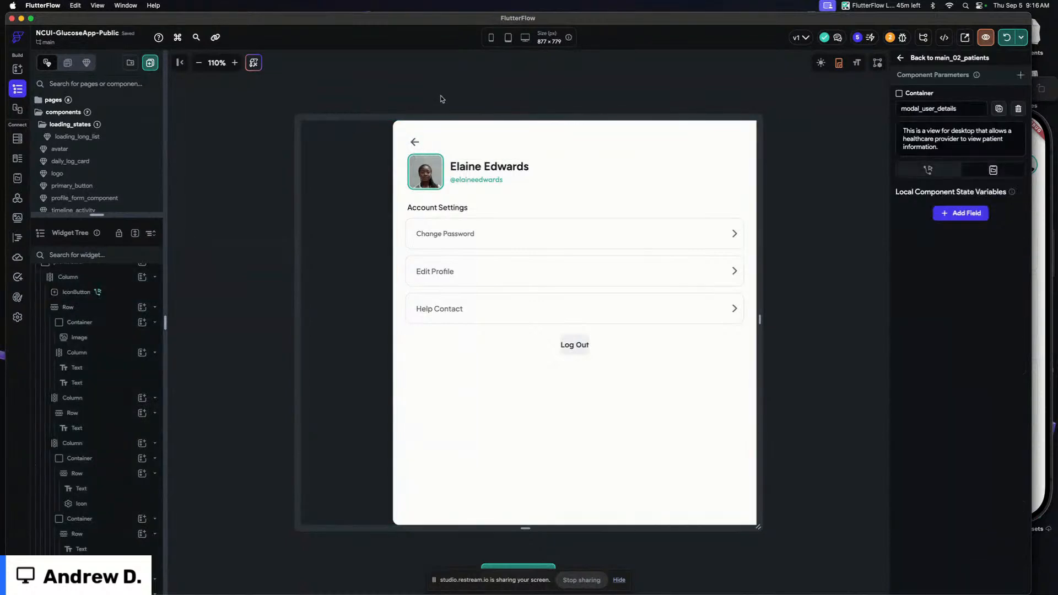
# Delete the settings options list and Log Out button below Account Settings
pyautogui.click(399, 264)
pyautogui.press('Delete')
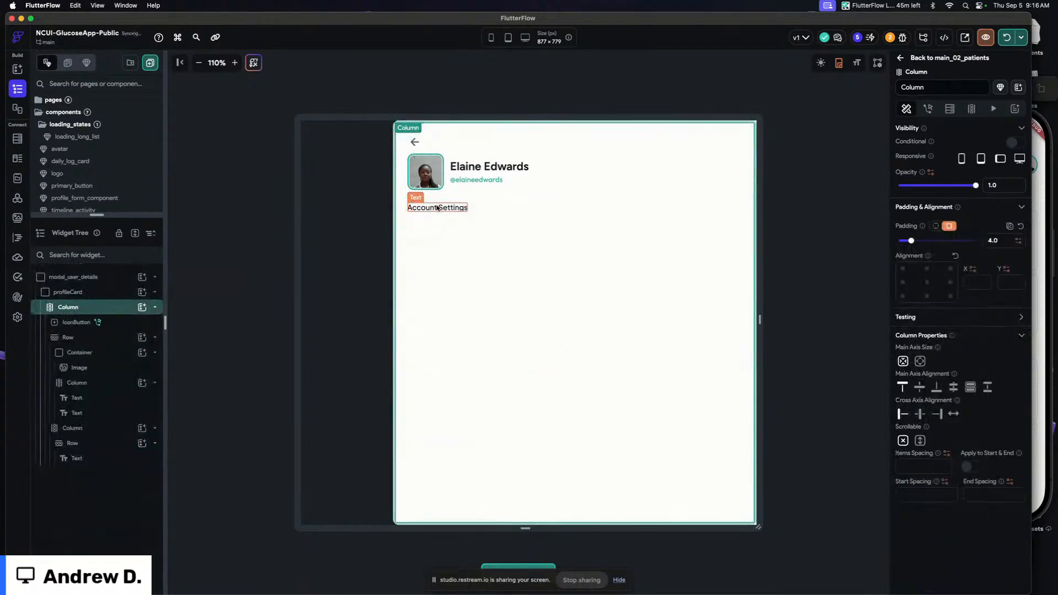
# Clear the header Row's bottom padding
pyautogui.click(485, 211)
pyautogui.click(480, 189)
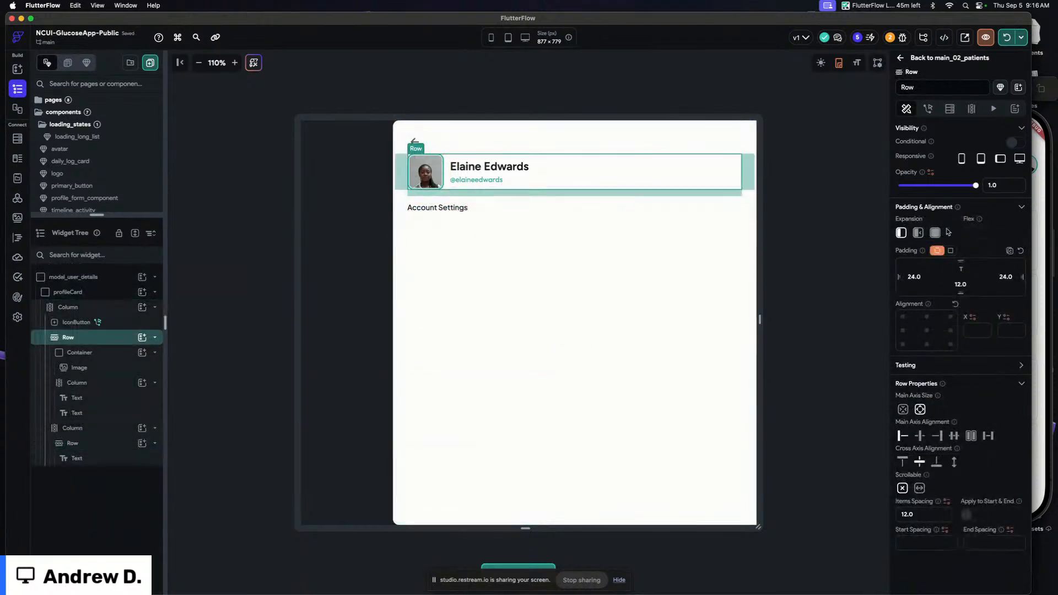
pyautogui.doubleClick(964, 283)
pyautogui.press('BackSpace')
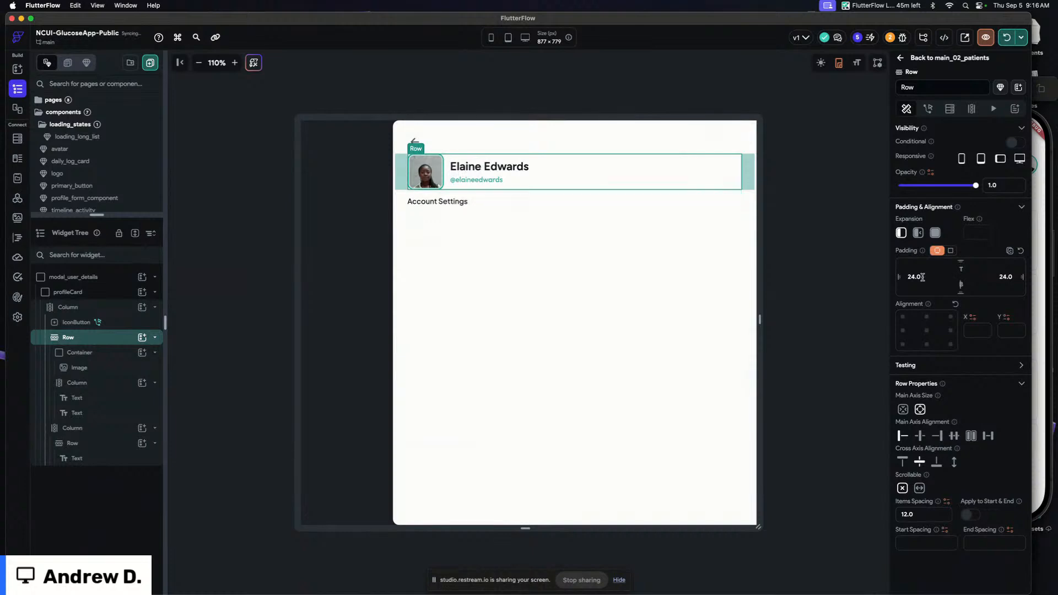
pyautogui.click(585, 84)
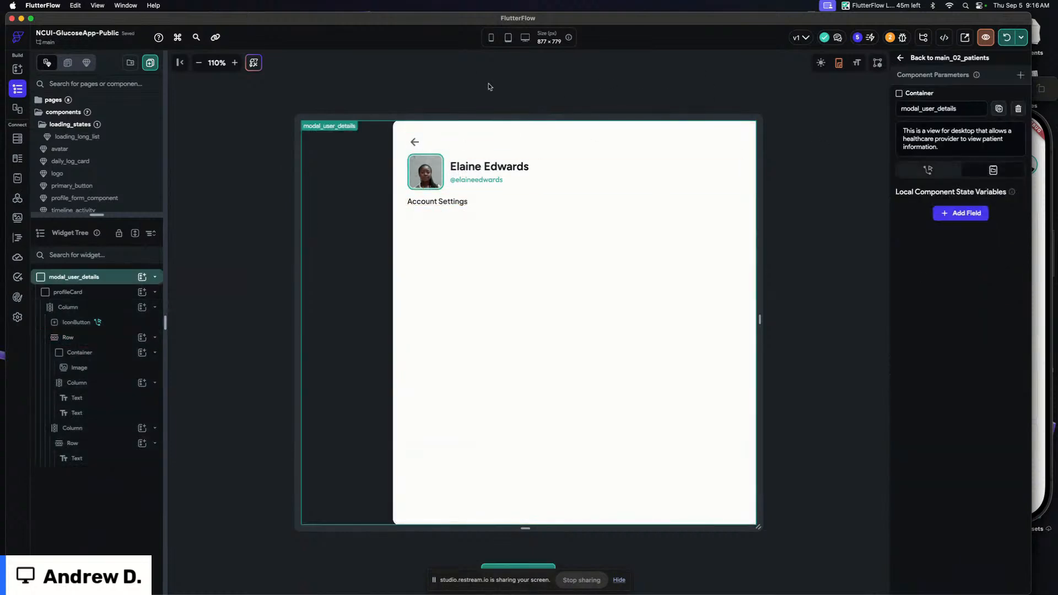
# Set the header Row's left and right padding to 16
pyautogui.click(446, 174)
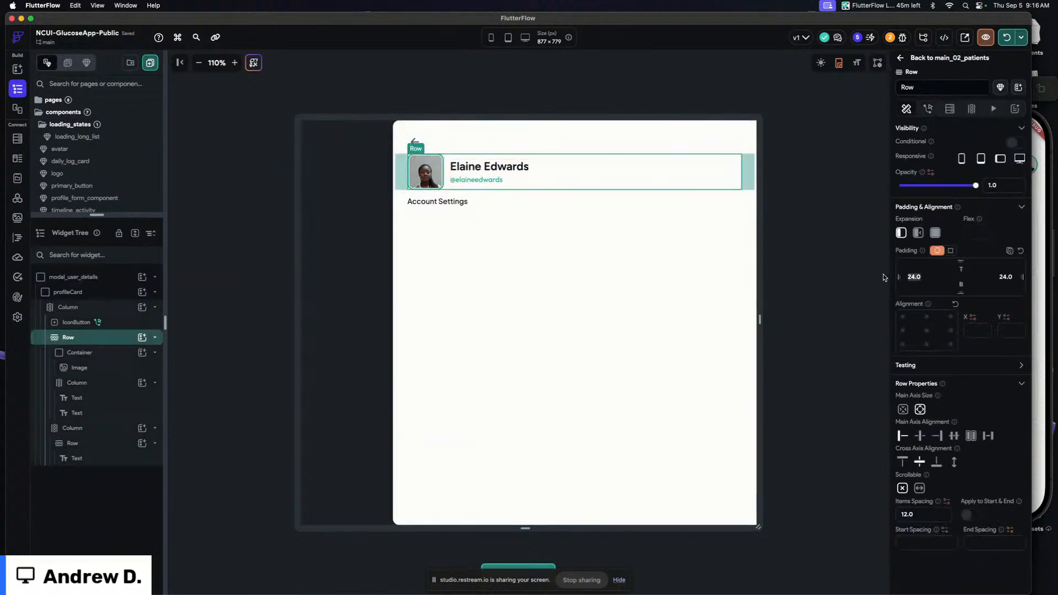
pyautogui.write('16')
pyautogui.click(1009, 277)
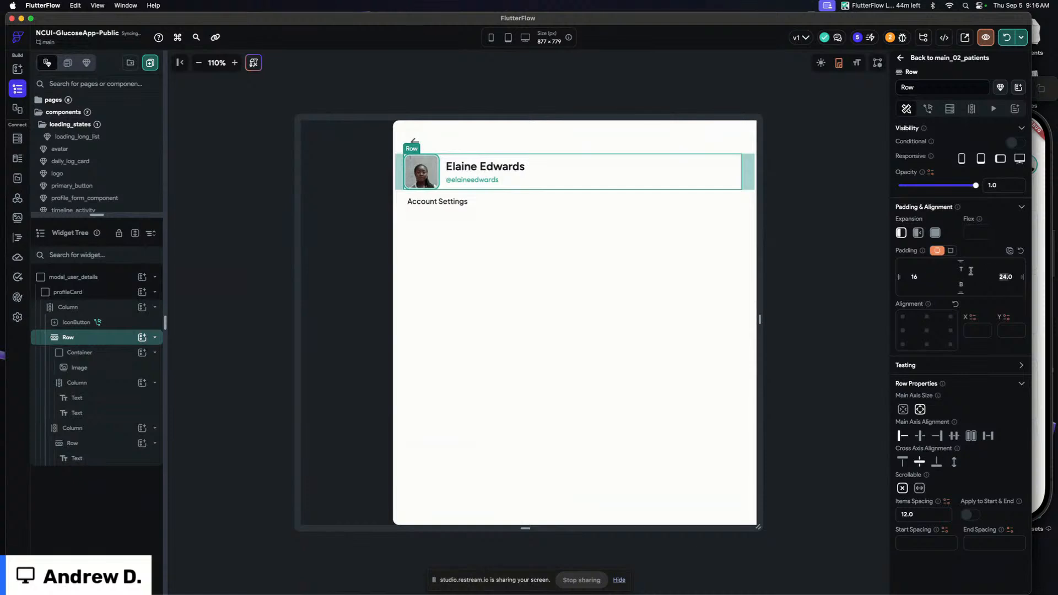
pyautogui.click(417, 143)
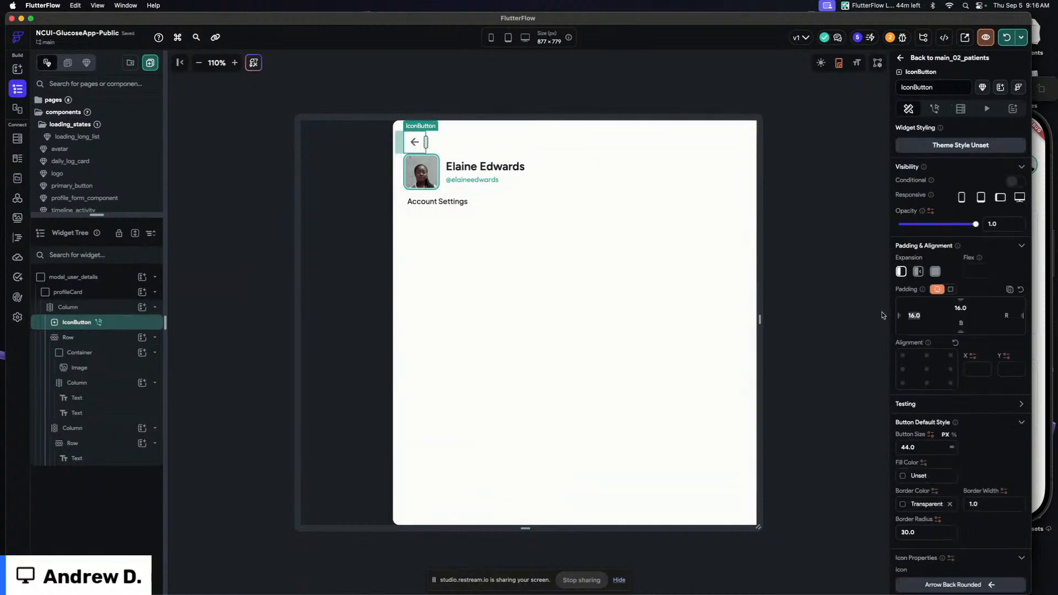
pyautogui.click(562, 76)
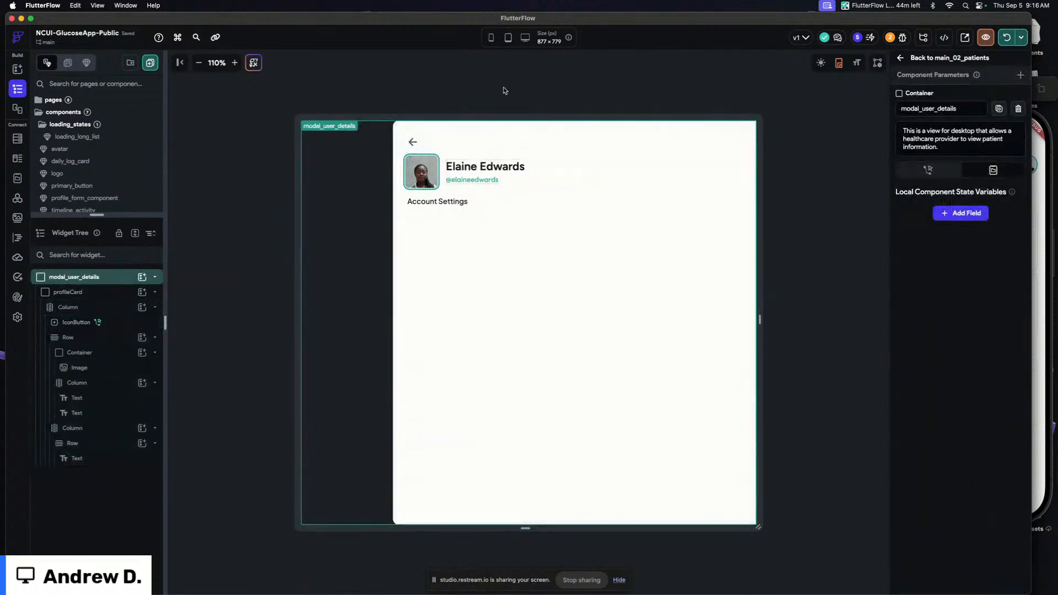
pyautogui.click(548, 85)
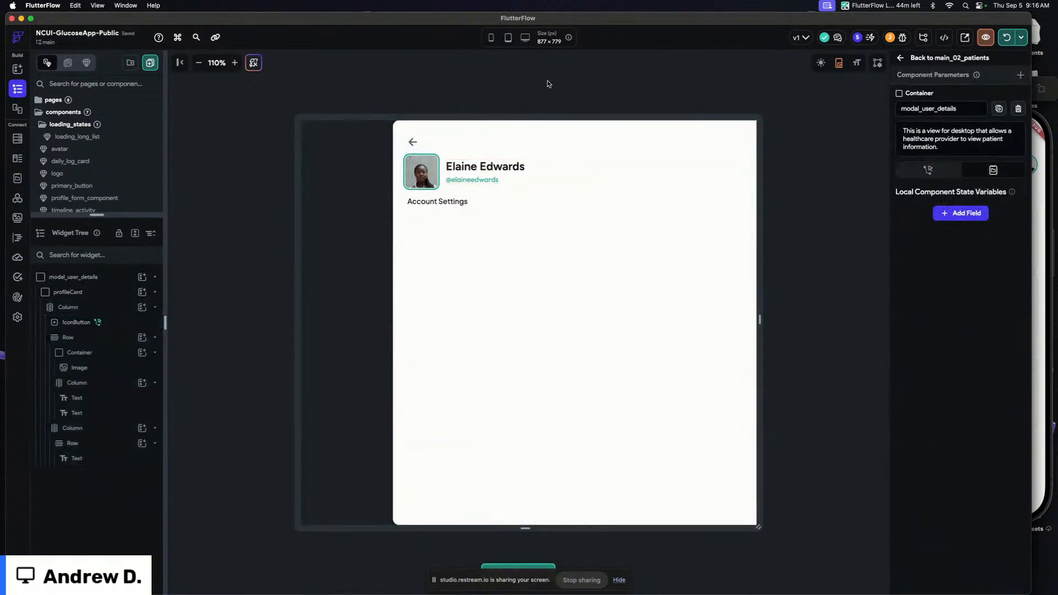
pyautogui.click(653, 92)
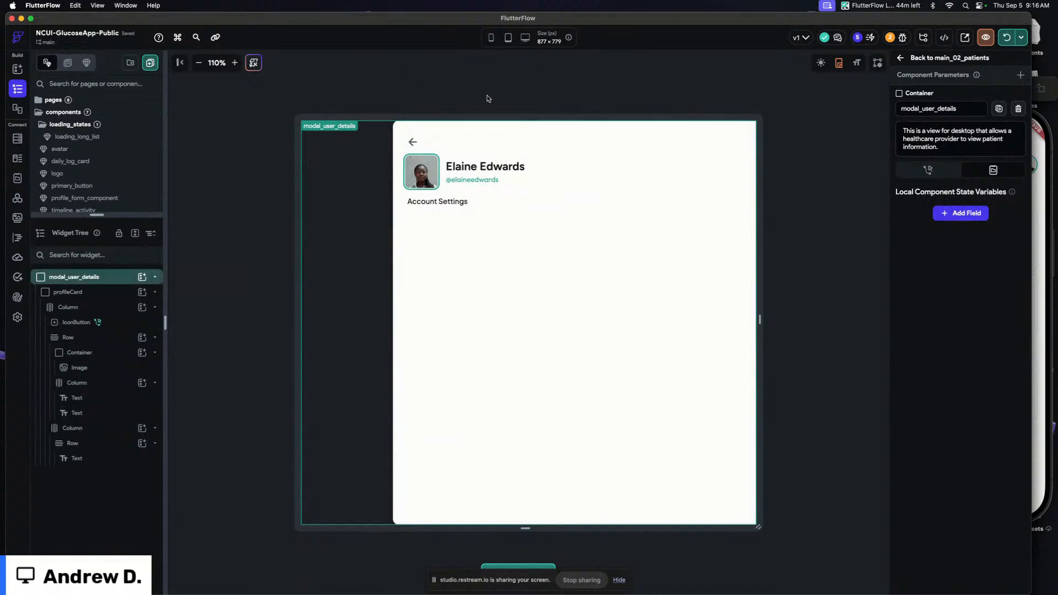
# Add a required component parameter named userDoc of type Document from the users collection
pyautogui.click(570, 72)
pyautogui.click(1020, 76)
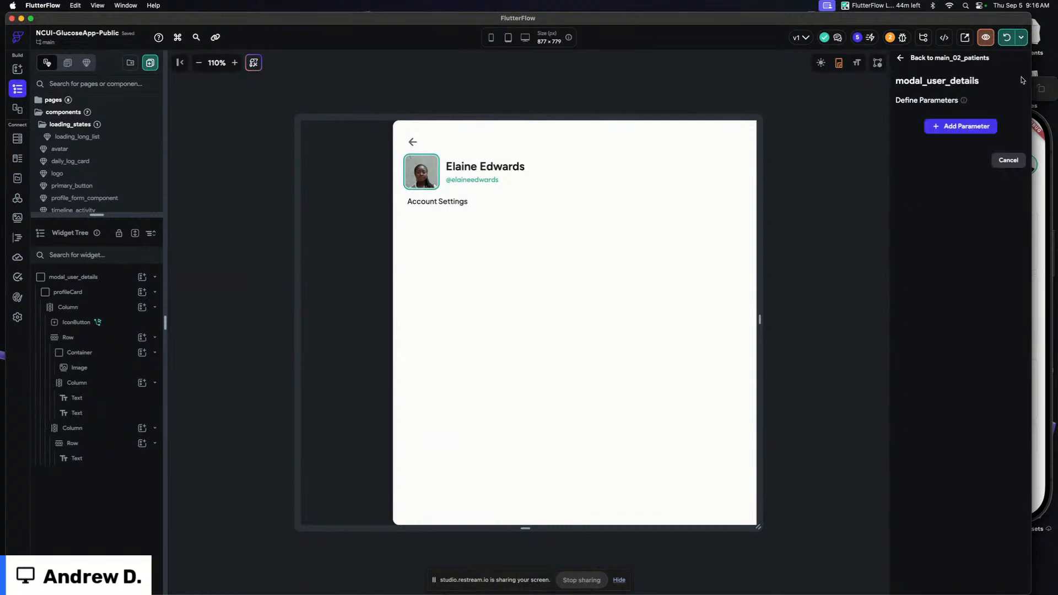
pyautogui.click(953, 131)
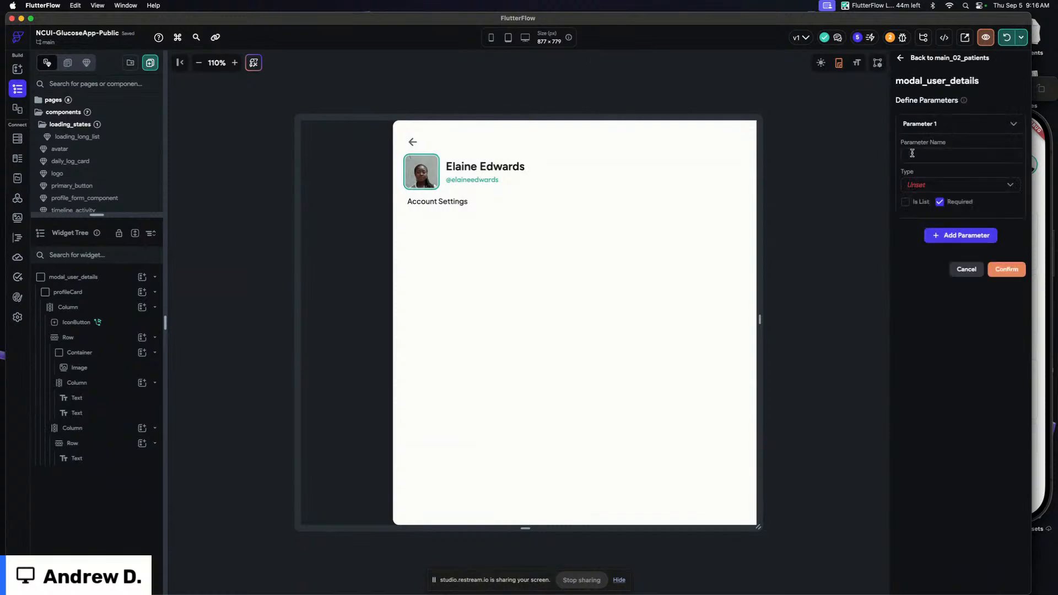
pyautogui.click(929, 188)
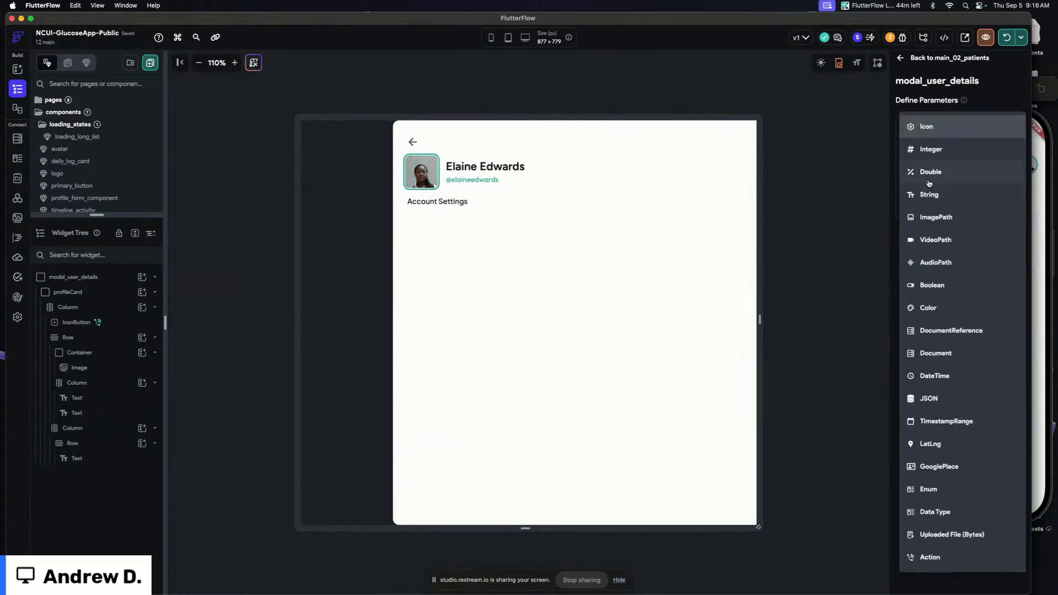
pyautogui.click(939, 351)
pyautogui.click(944, 231)
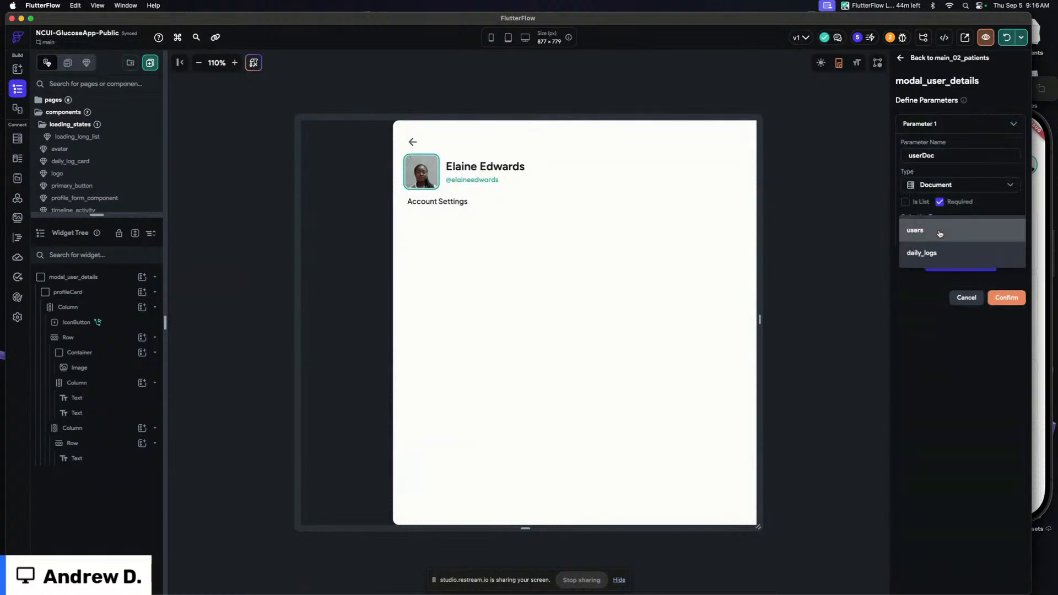
pyautogui.click(916, 232)
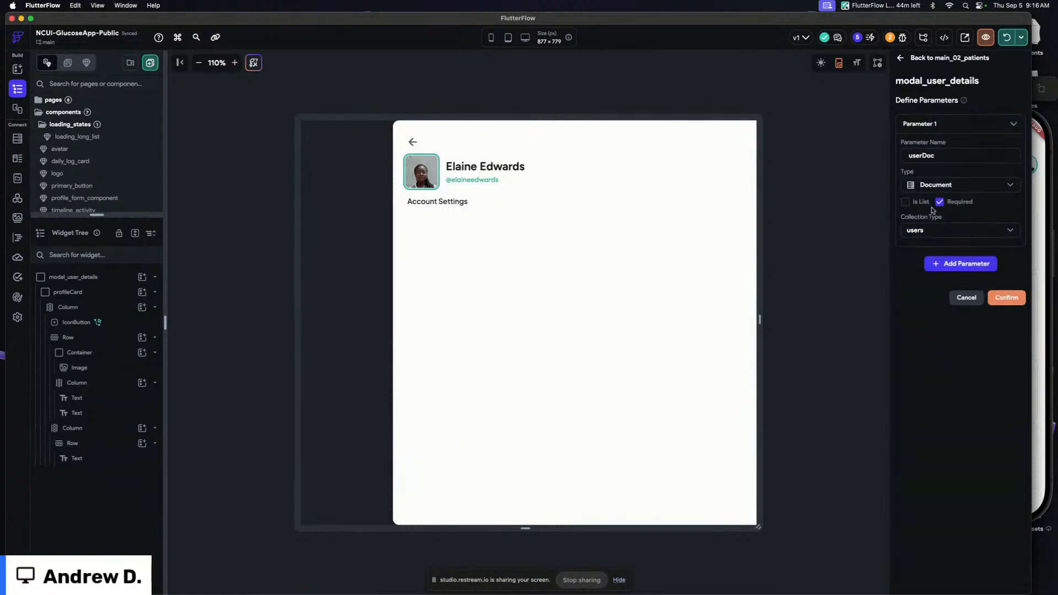
pyautogui.click(927, 123)
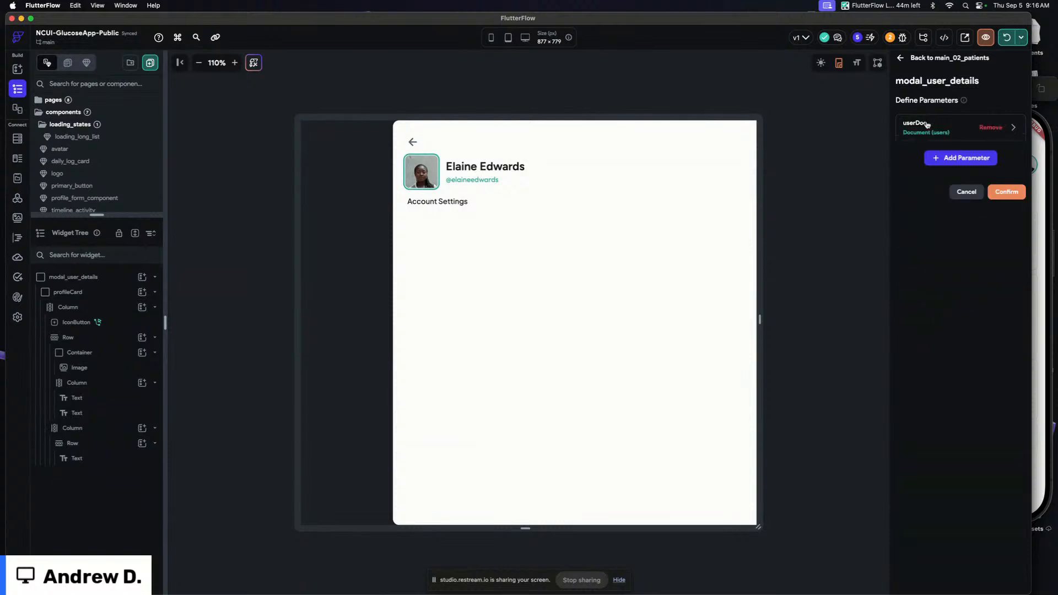
pyautogui.click(1005, 192)
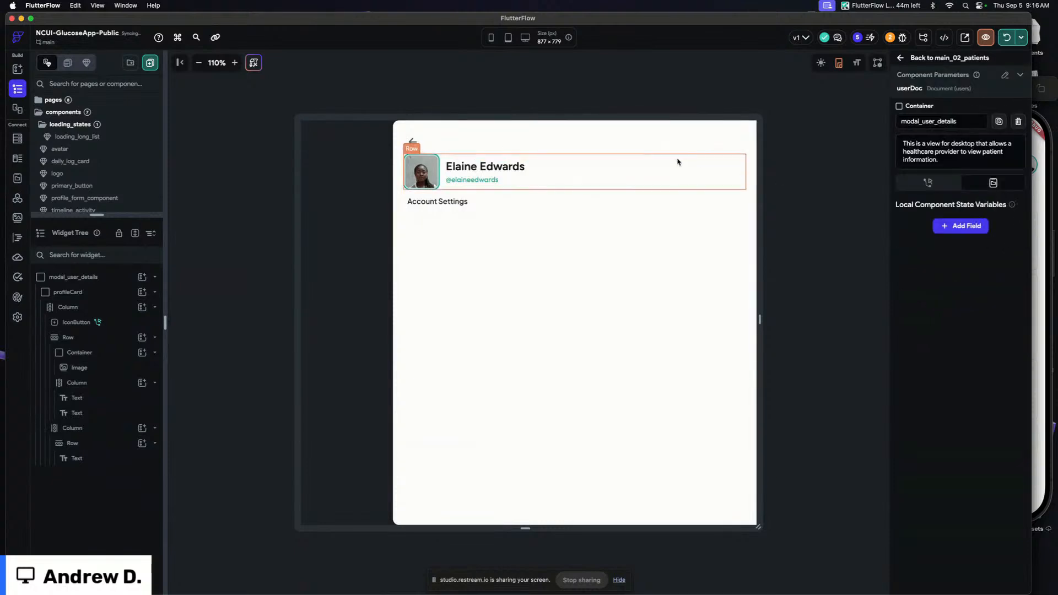
# Inspect the Account Settings text's padding settings
pyautogui.click(513, 76)
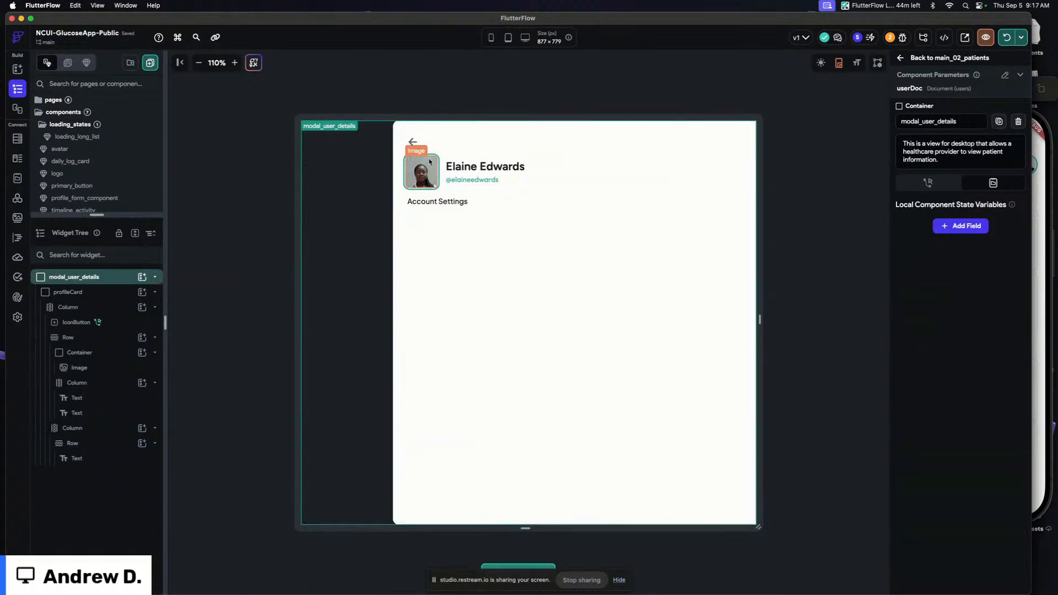
pyautogui.click(461, 204)
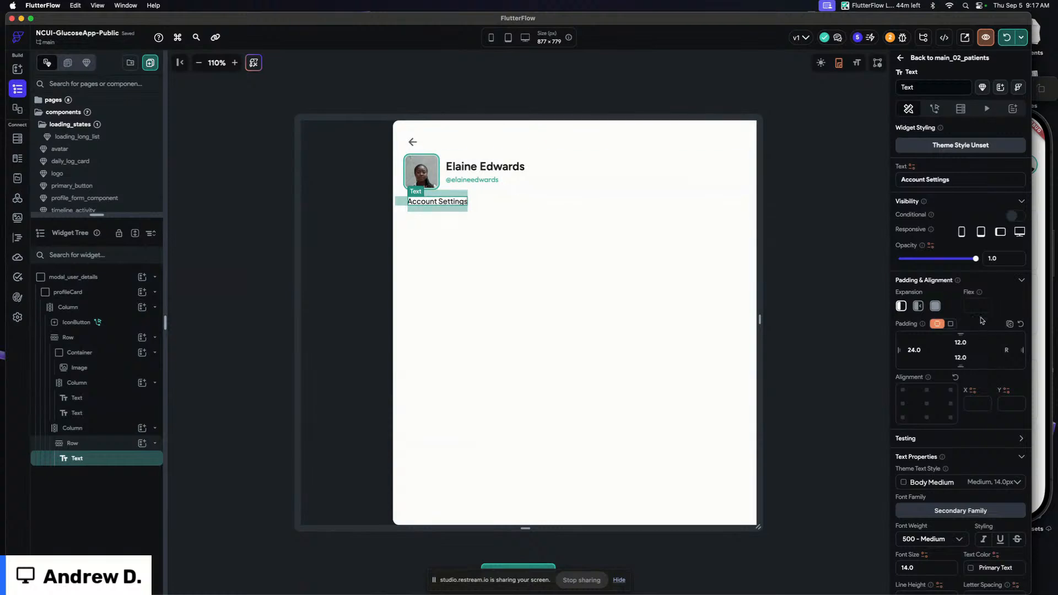
pyautogui.click(494, 65)
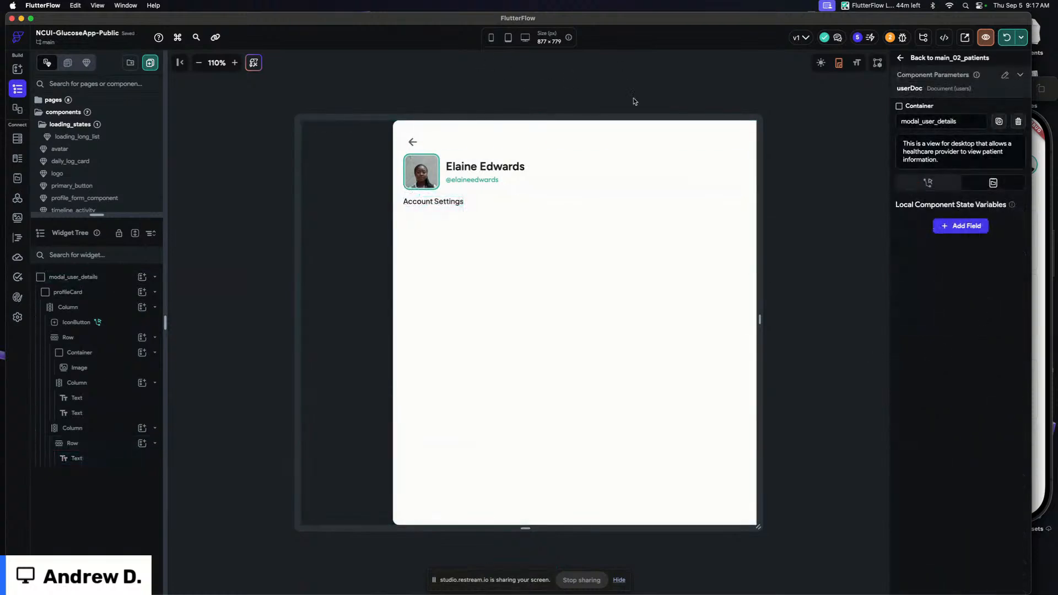
# Bind the avatar image path to userDoc's photo_url property and enable Show Error Image on Failure
pyautogui.click(421, 171)
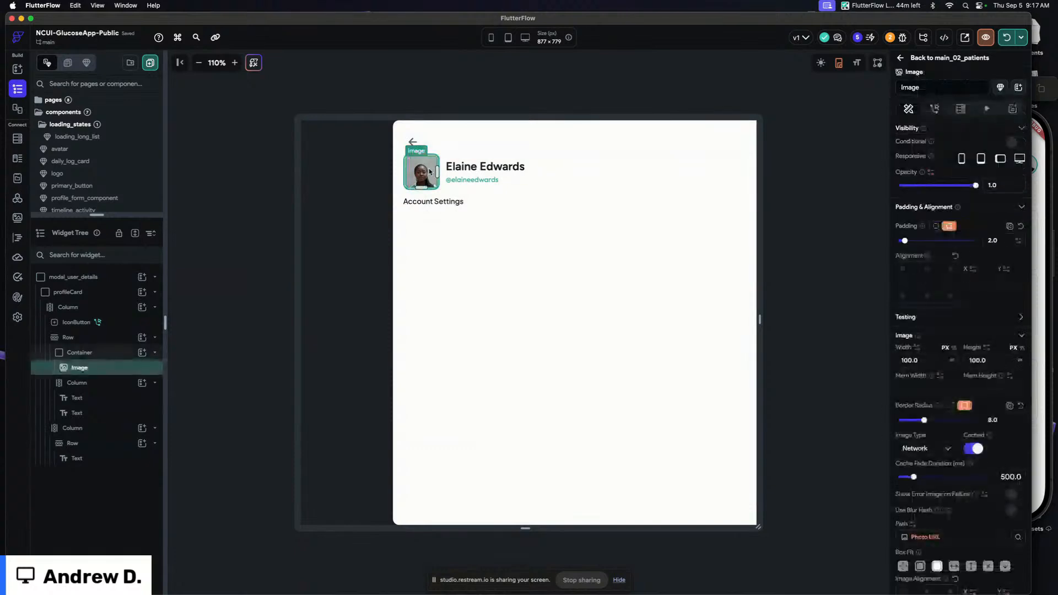
pyautogui.click(931, 538)
pyautogui.click(799, 411)
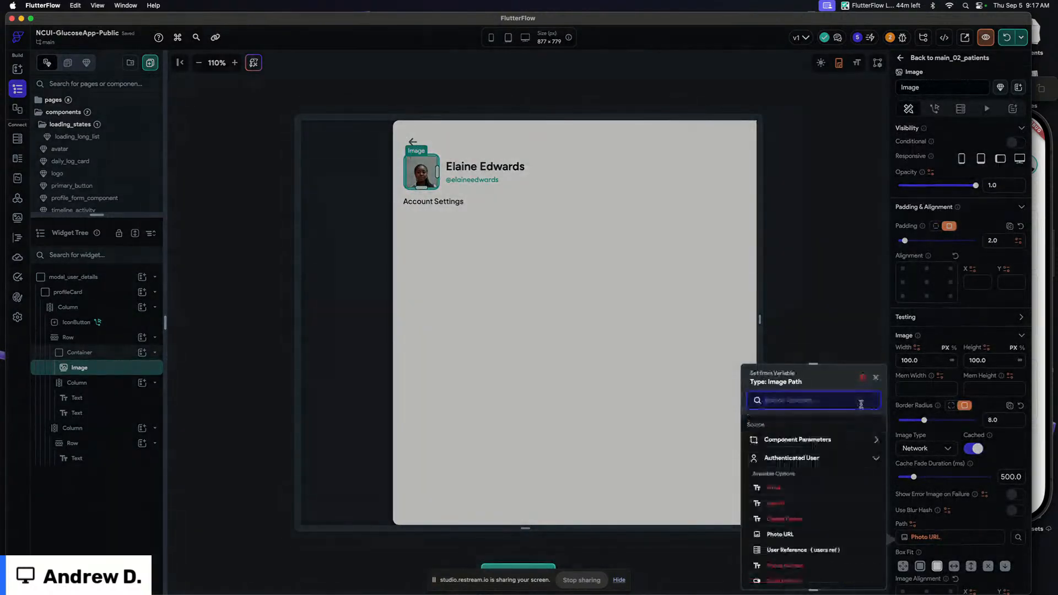
pyautogui.click(798, 460)
pyautogui.click(797, 442)
pyautogui.click(789, 469)
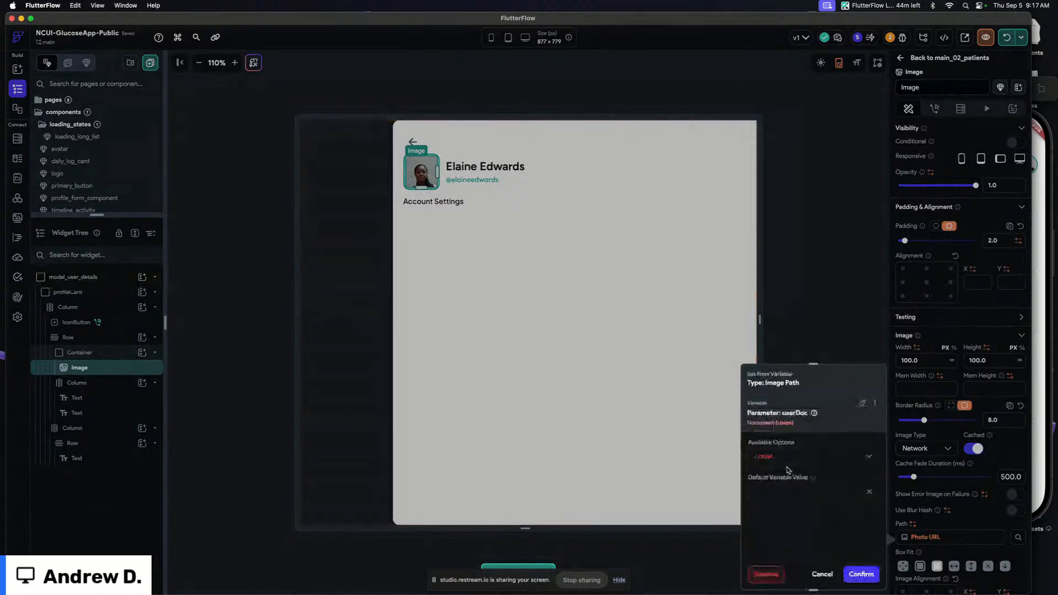
pyautogui.click(781, 456)
pyautogui.click(782, 457)
pyautogui.click(774, 488)
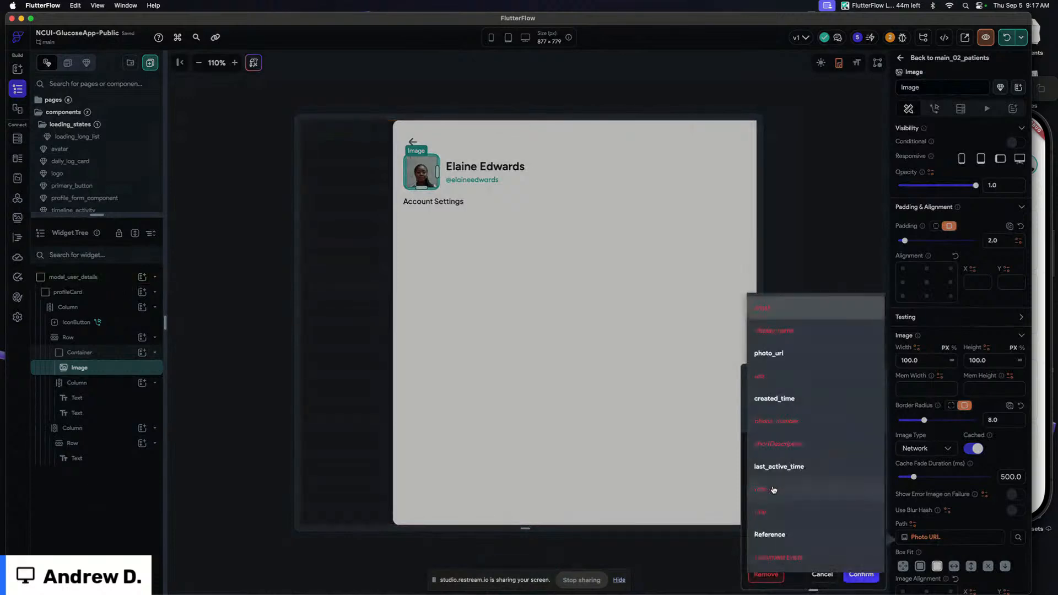
pyautogui.click(781, 351)
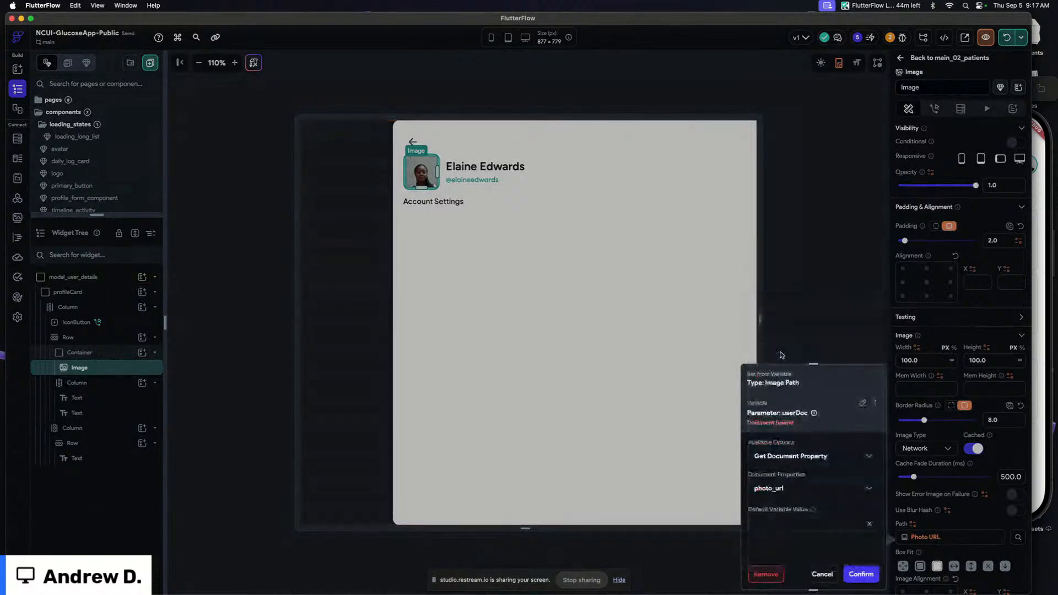
pyautogui.click(860, 575)
pyautogui.click(1016, 494)
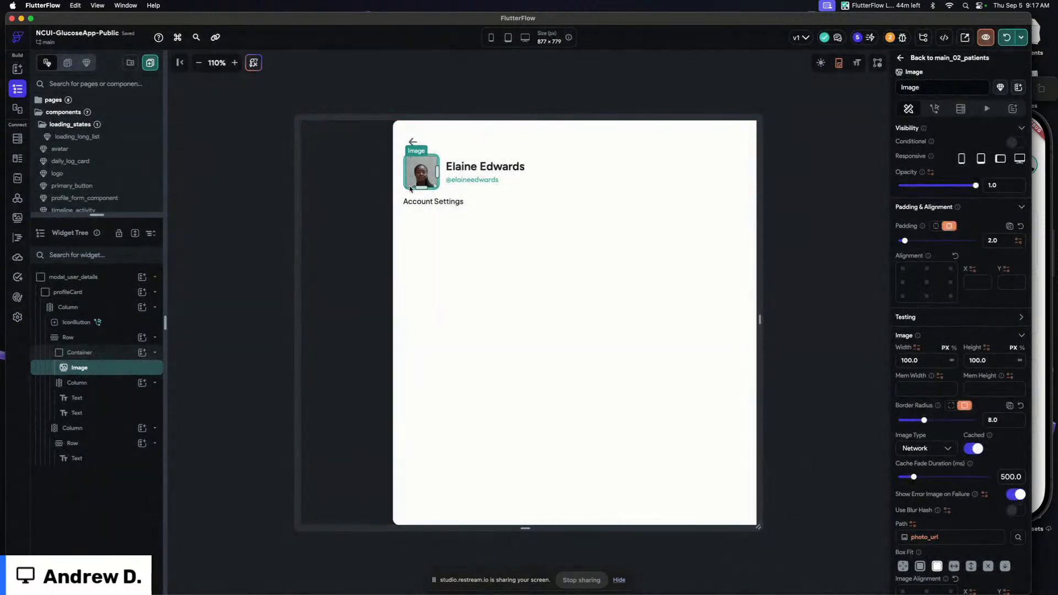
# Bind the name text to userDoc's display_name property with a default value
pyautogui.click(472, 172)
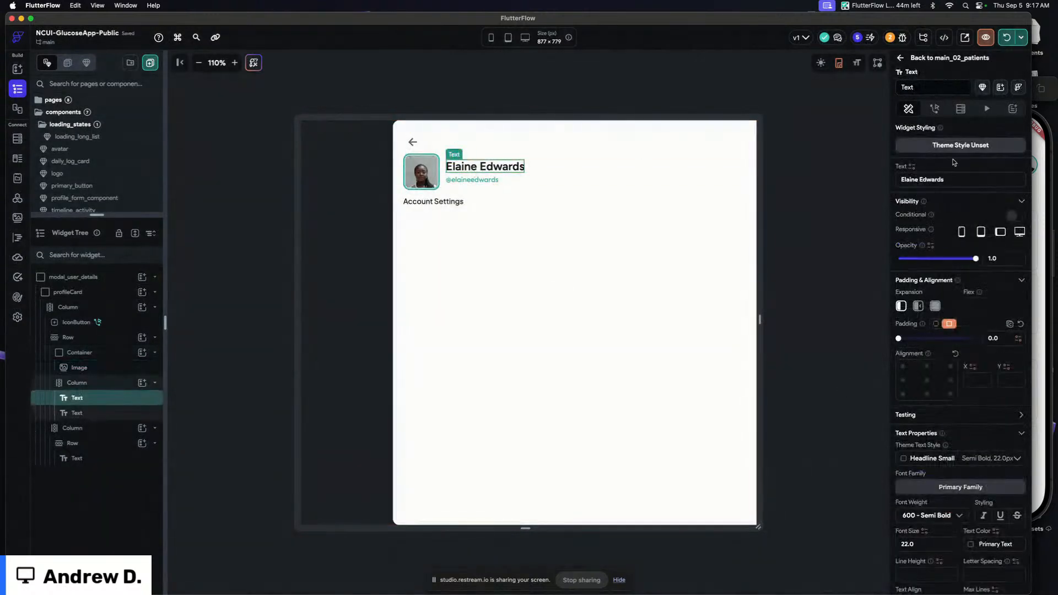
pyautogui.click(913, 167)
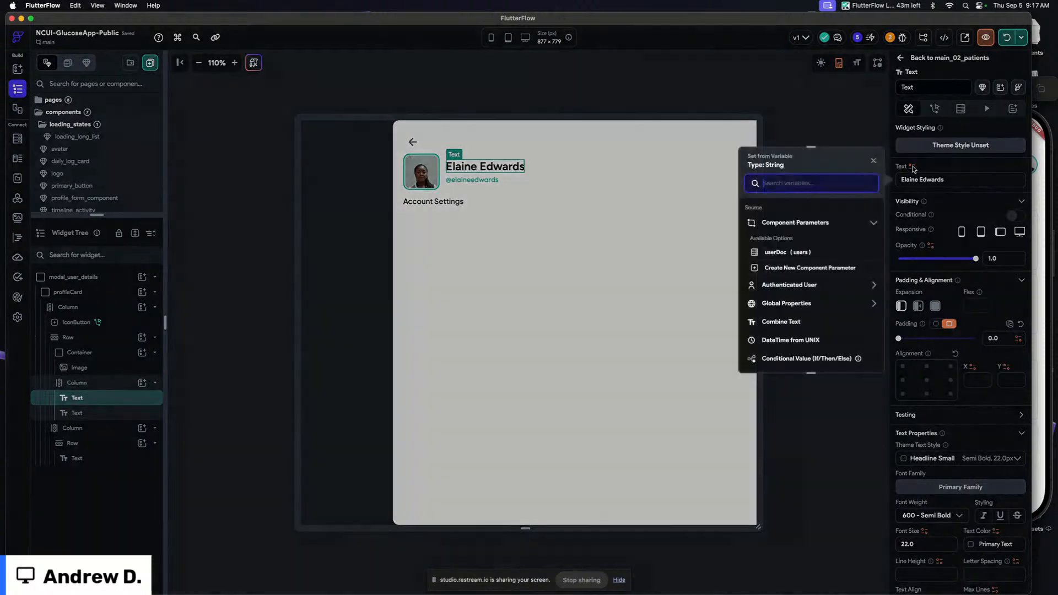
pyautogui.click(785, 252)
pyautogui.click(775, 241)
pyautogui.click(771, 261)
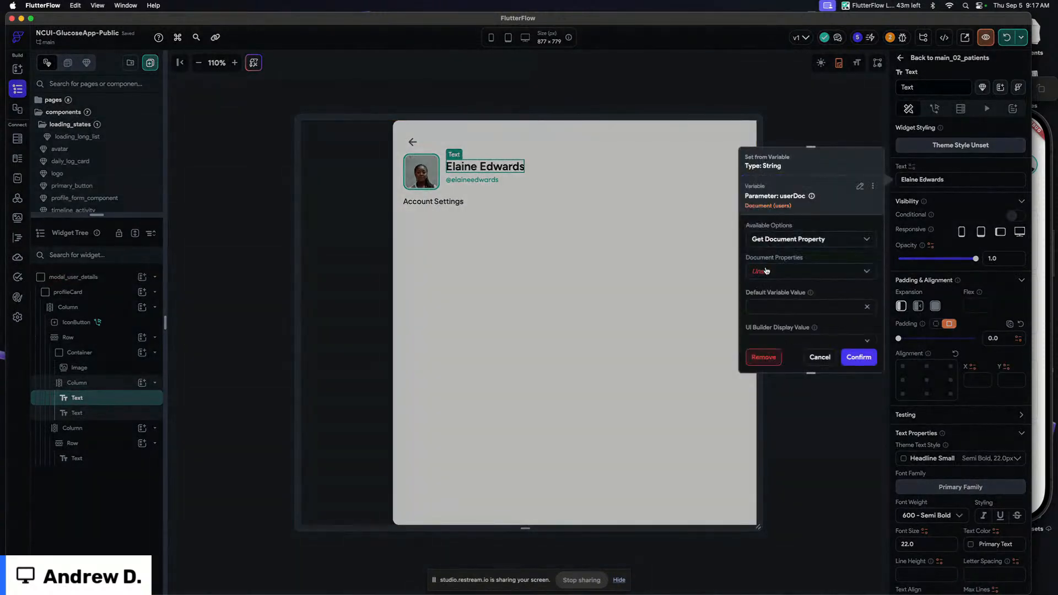
pyautogui.click(767, 271)
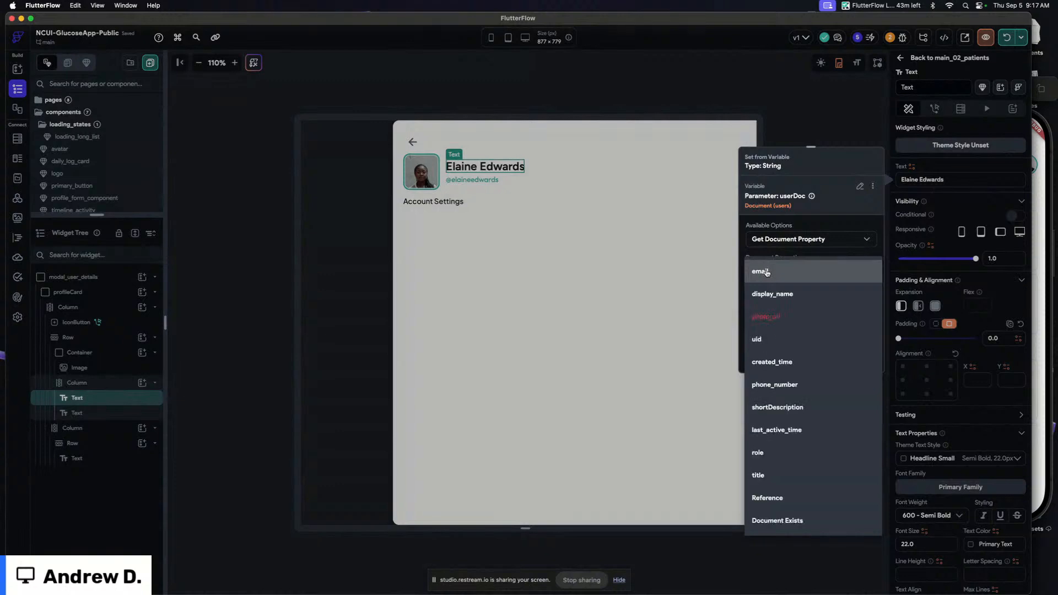
pyautogui.click(771, 297)
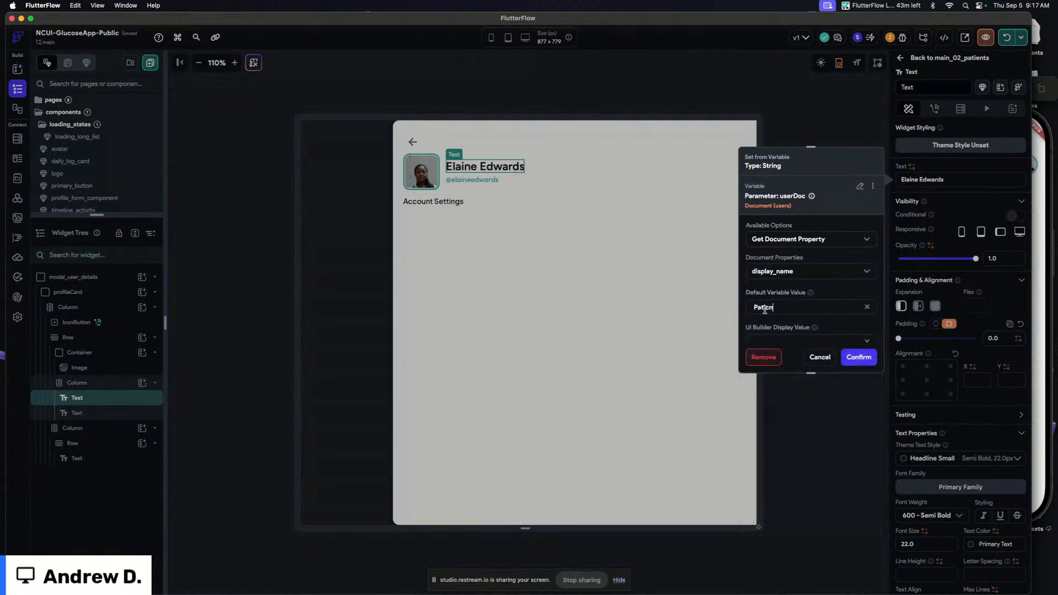
pyautogui.click(859, 357)
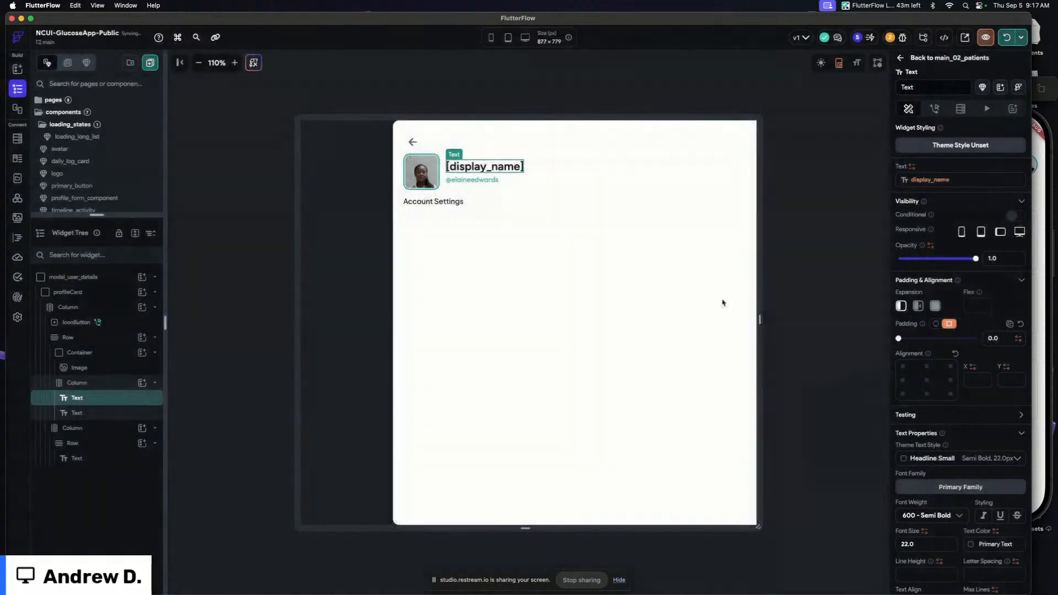
# Replace the handle text's combined username with userDoc's role property and delete the @ prefix part
pyautogui.click(485, 180)
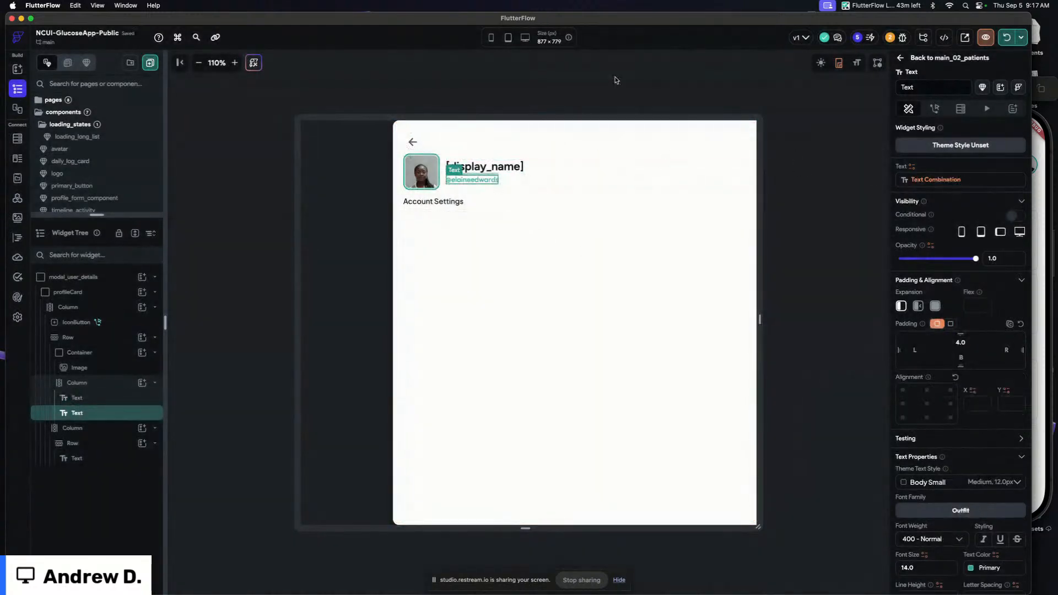
pyautogui.click(614, 77)
pyautogui.click(478, 185)
pyautogui.click(931, 182)
pyautogui.click(785, 273)
pyautogui.click(650, 351)
pyautogui.click(640, 335)
pyautogui.click(640, 338)
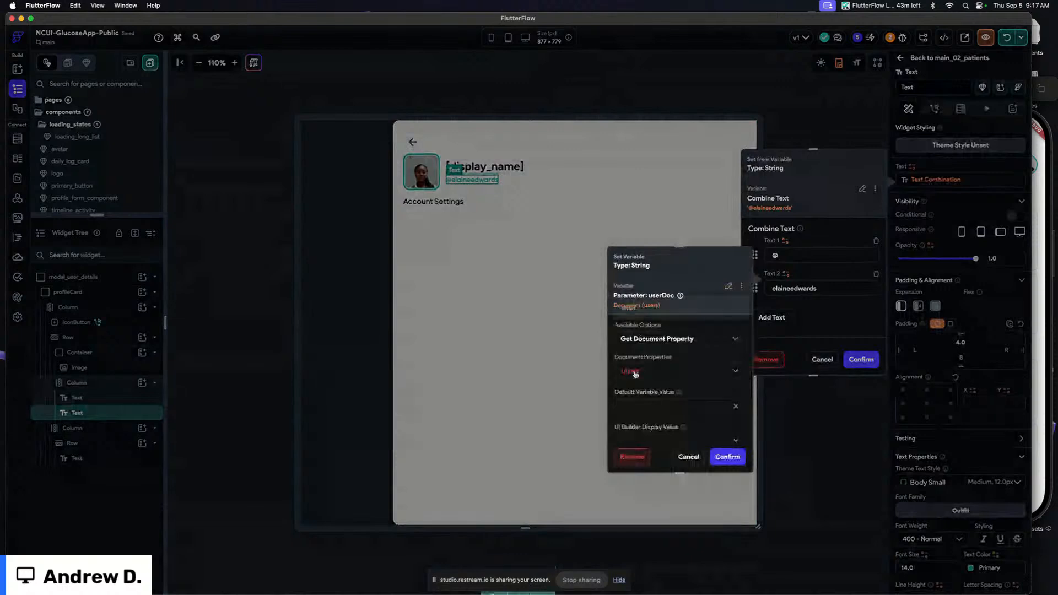
pyautogui.click(641, 367)
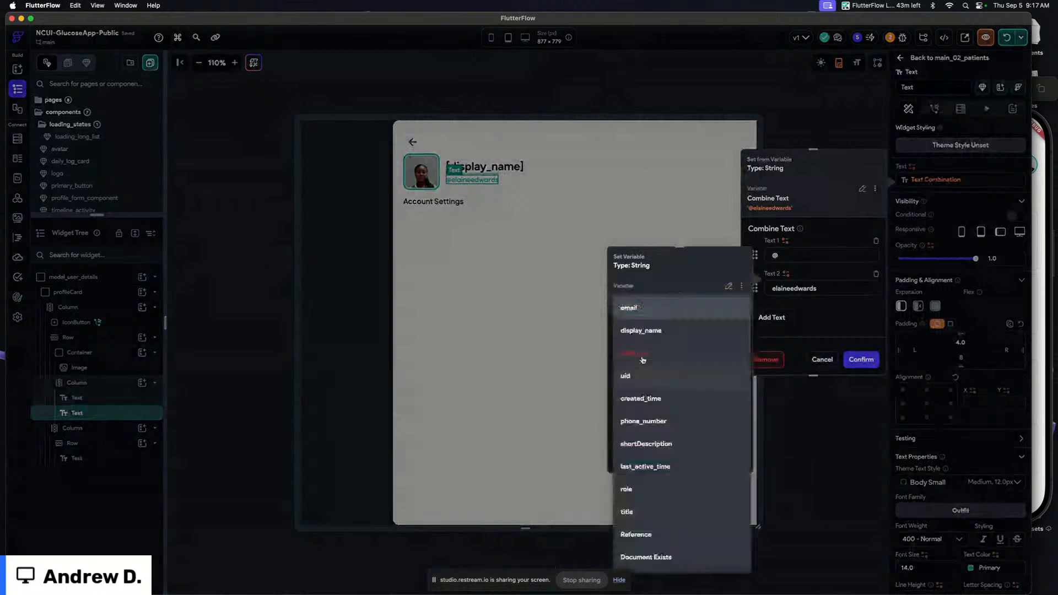
pyautogui.click(640, 489)
pyautogui.click(728, 458)
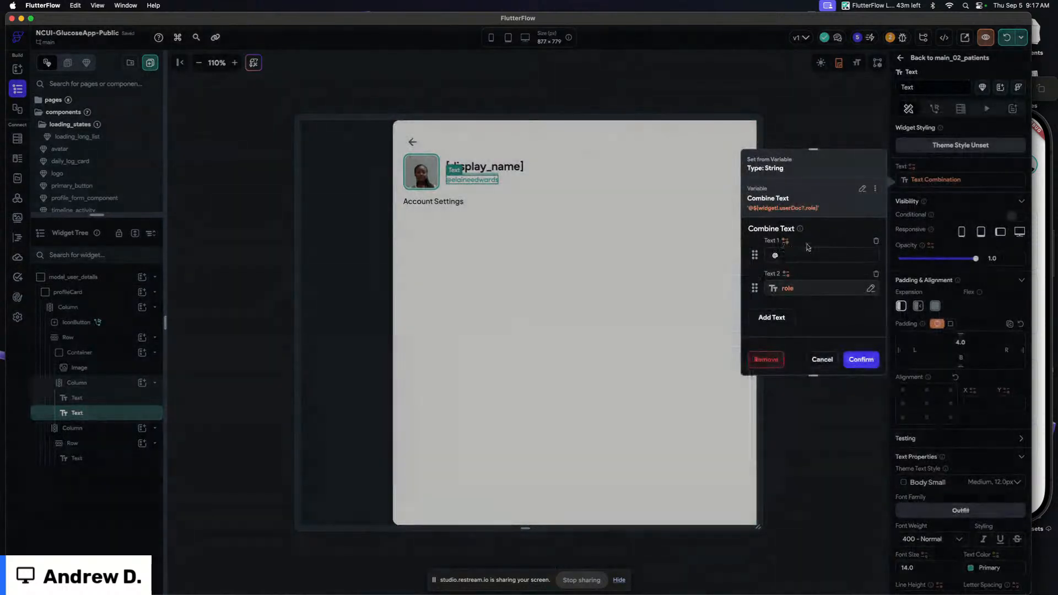
pyautogui.click(876, 240)
pyautogui.click(860, 360)
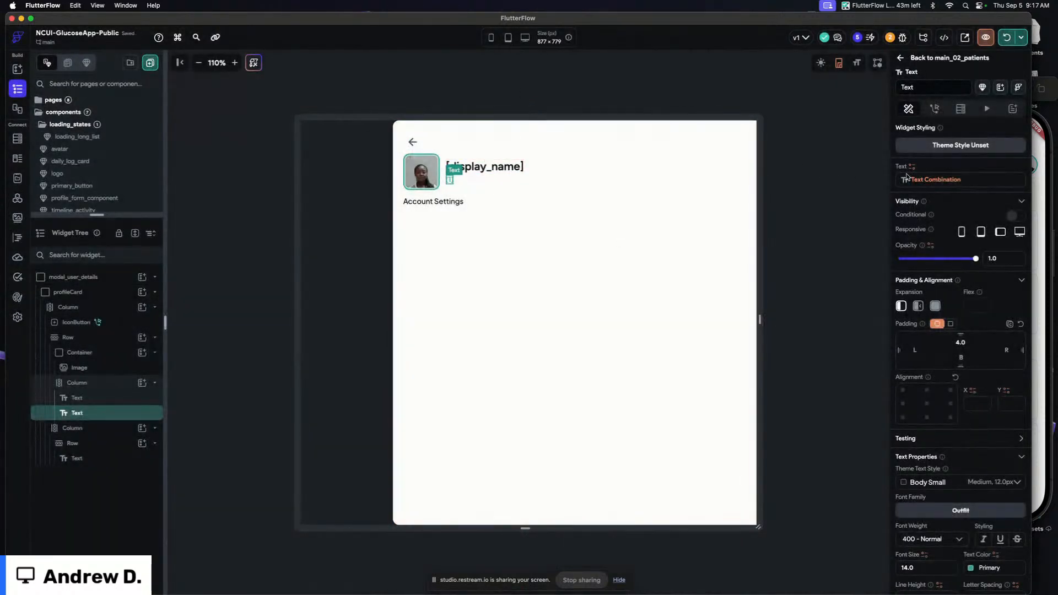
# Extend the subtitle's combined text with a comma separator and a third part from another userDoc property
pyautogui.click(934, 179)
pyautogui.click(763, 286)
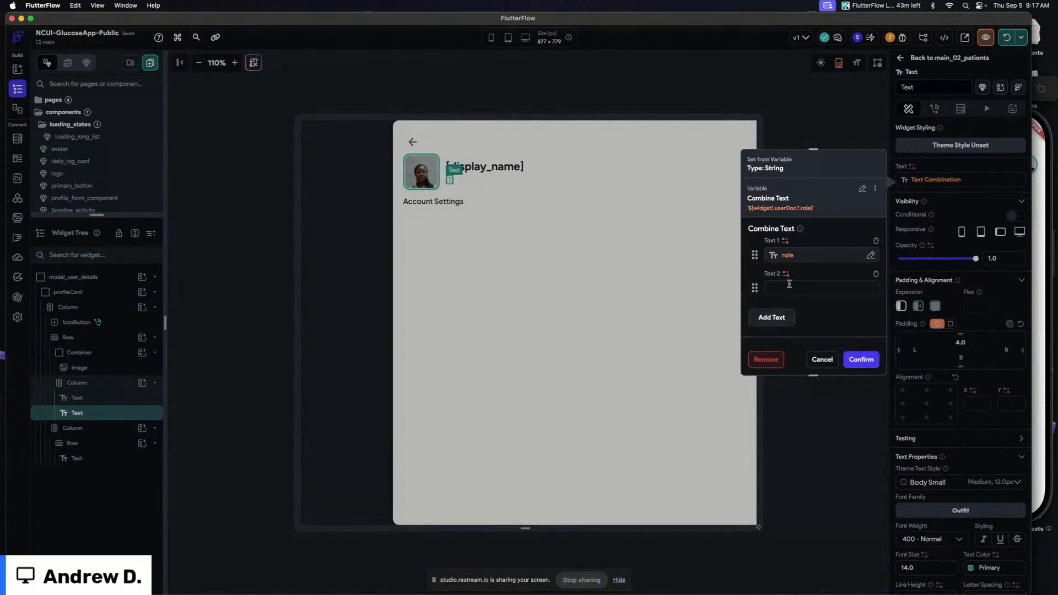
pyautogui.click(776, 318)
pyautogui.click(786, 308)
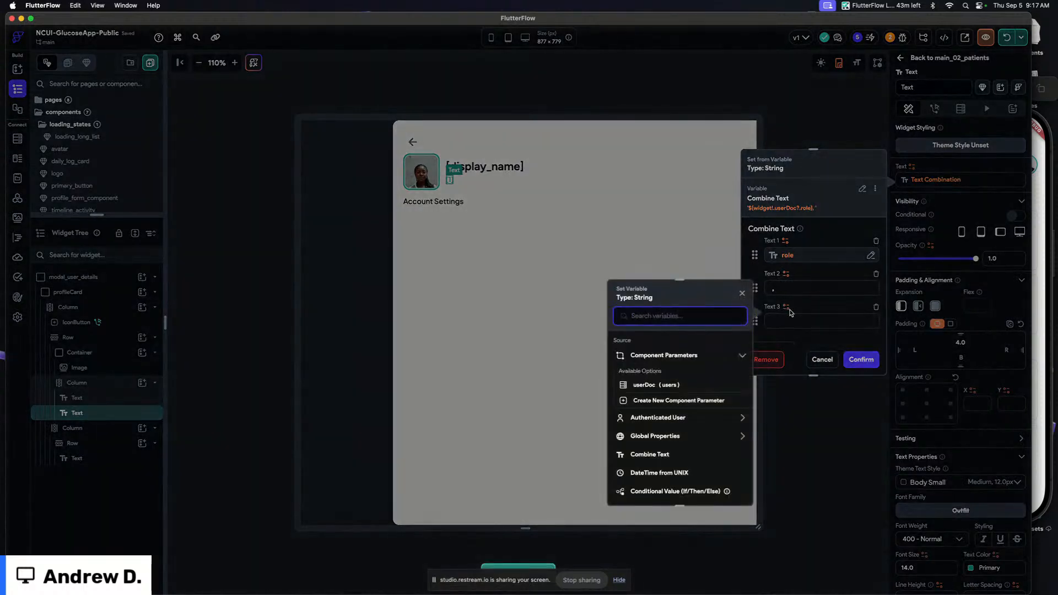
pyautogui.click(812, 266)
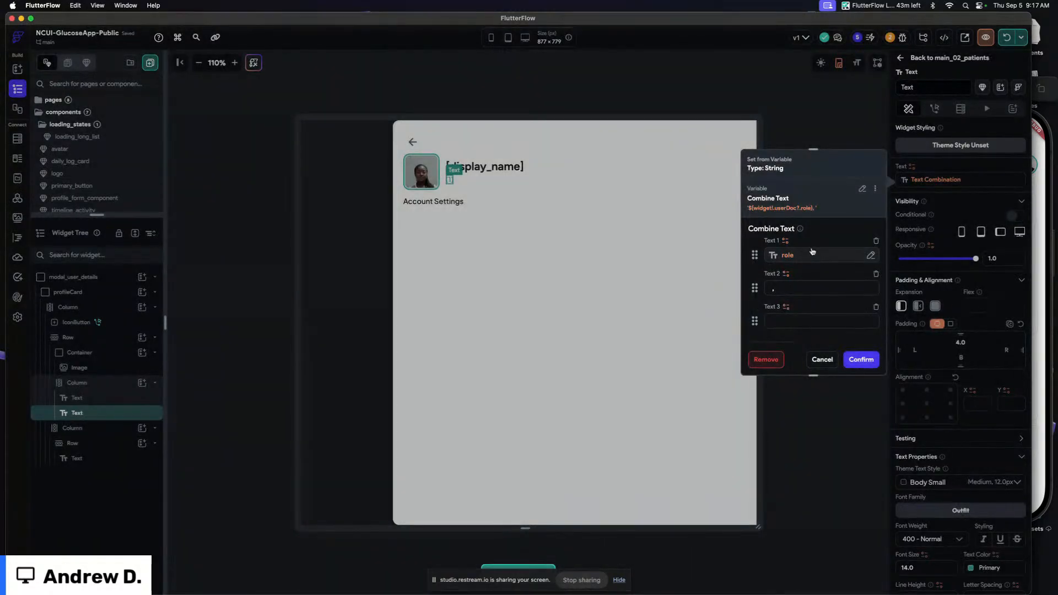
pyautogui.click(812, 252)
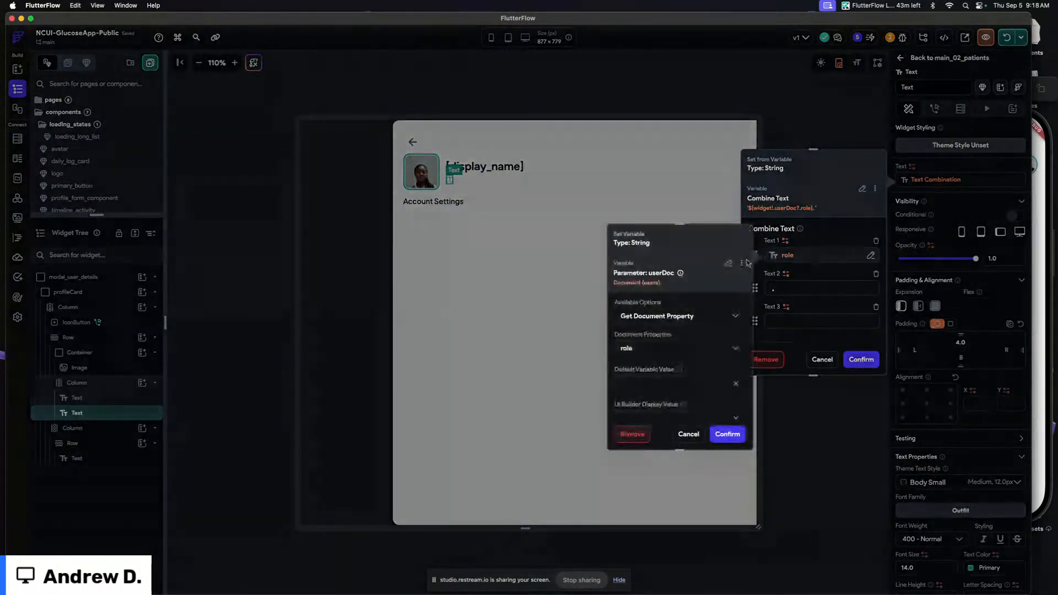
pyautogui.click(753, 255)
pyautogui.click(786, 307)
pyautogui.click(639, 340)
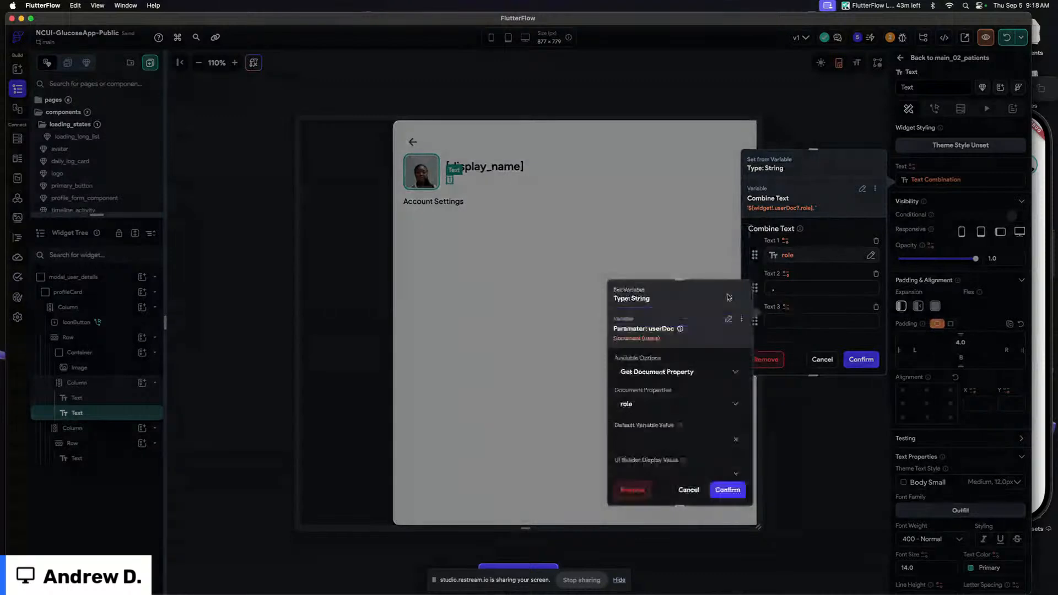
pyautogui.click(642, 398)
pyautogui.click(663, 226)
pyautogui.click(727, 489)
pyautogui.click(860, 358)
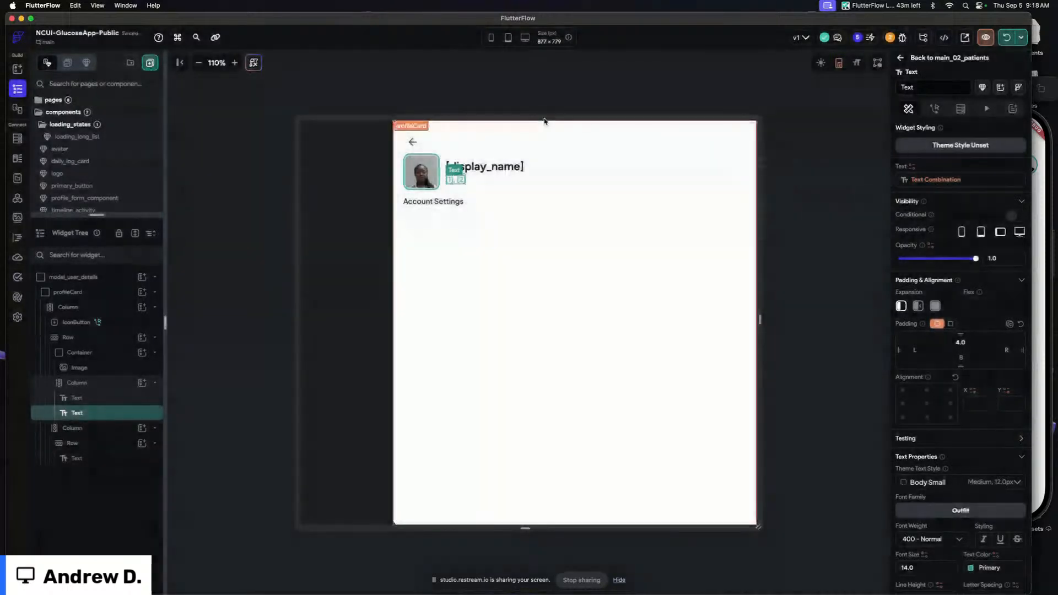
# Start a local run of the app
pyautogui.click(582, 98)
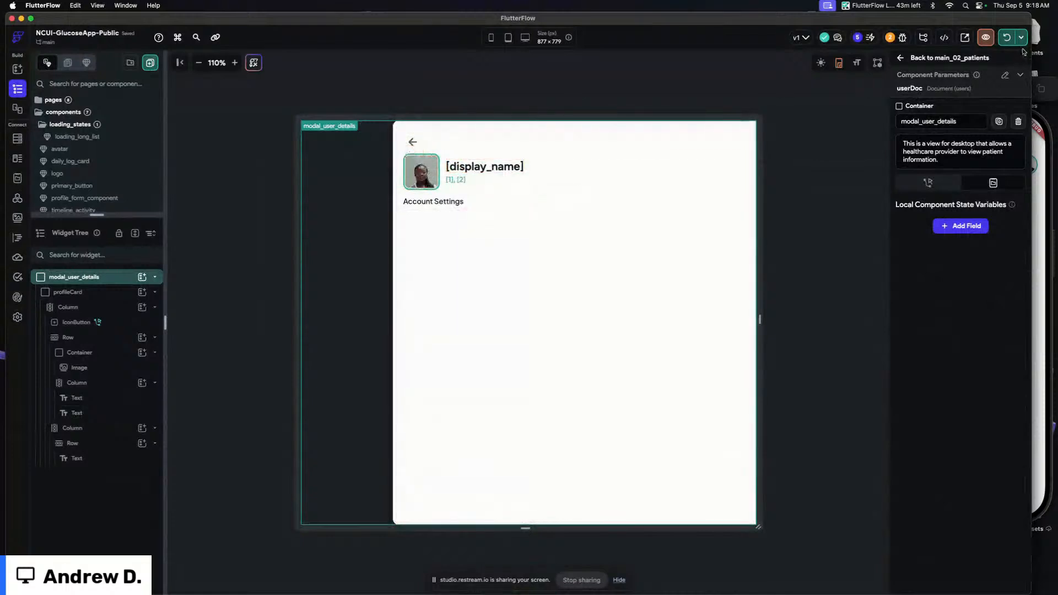
pyautogui.click(1005, 39)
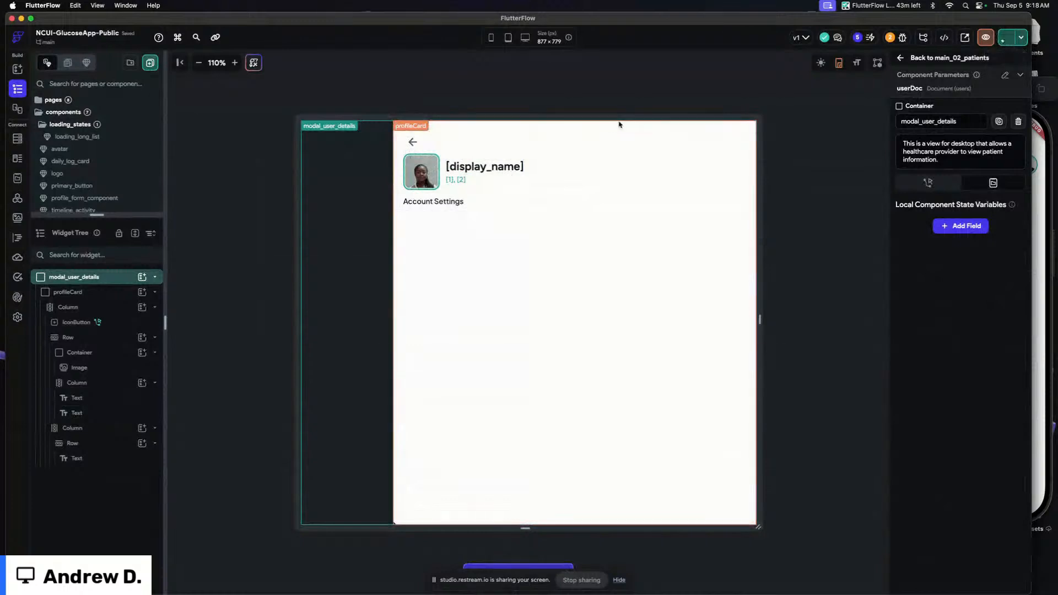
pyautogui.press('super+Tab')
pyautogui.press('super+shift+Tab')
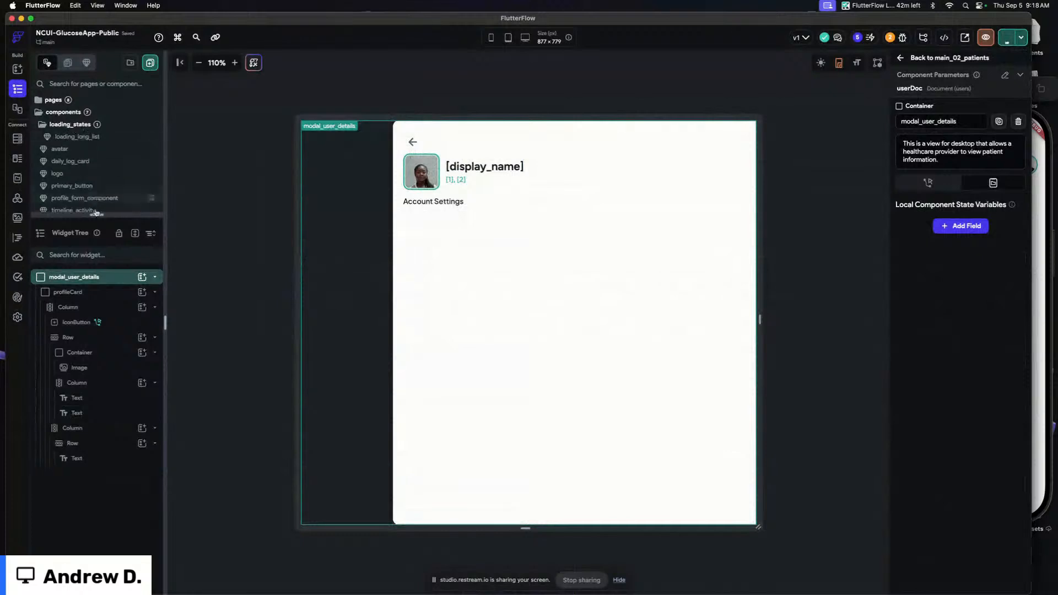
# Open the main_02_patients page and select the ListView's row container
pyautogui.moveTo(96, 215); pyautogui.dragTo(97, 287)
pyautogui.scroll(-2, 106, 179)
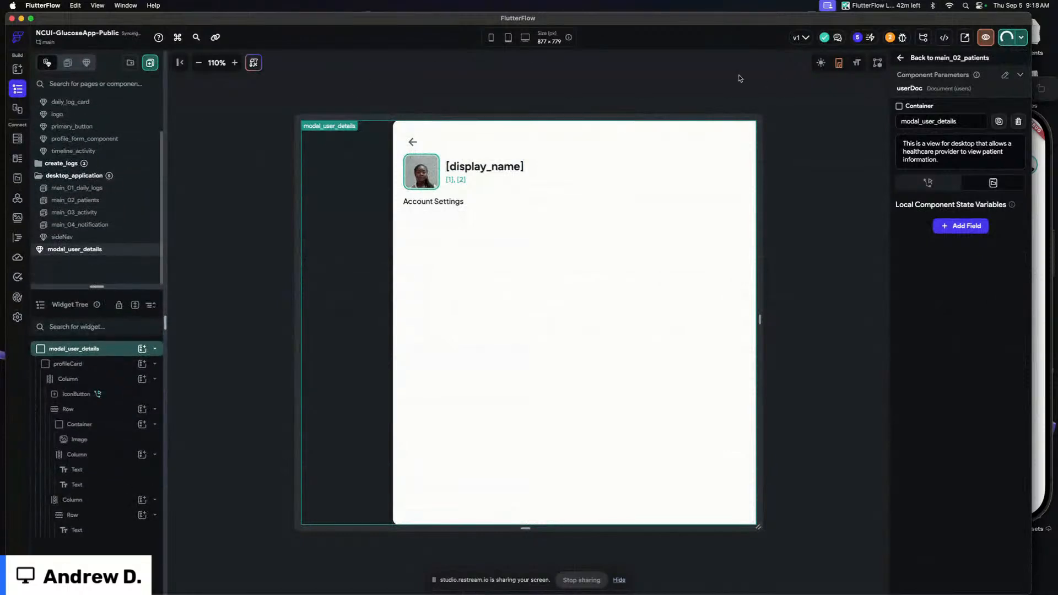
pyautogui.click(110, 201)
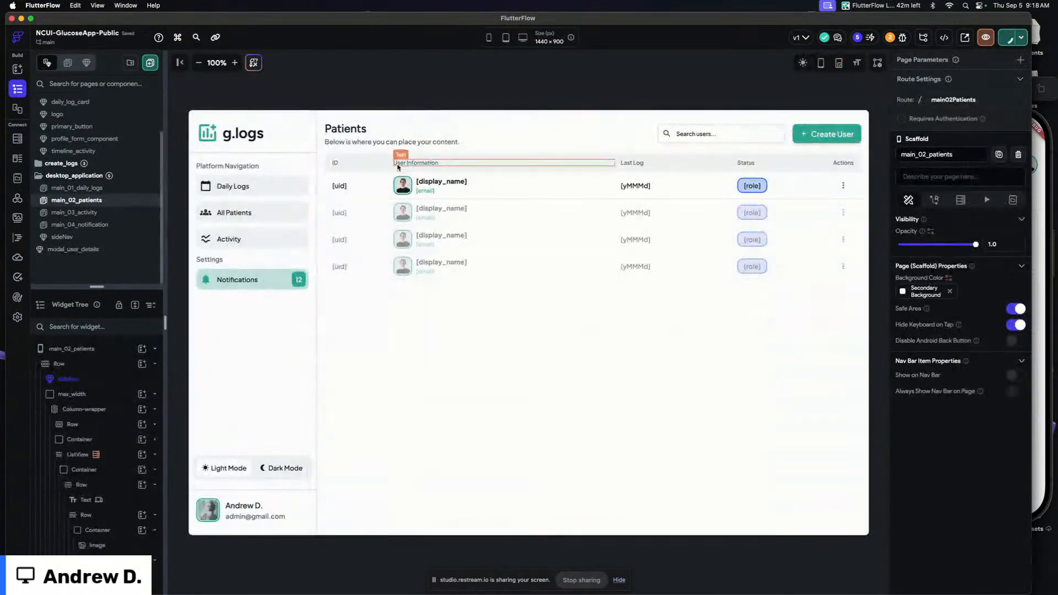
pyautogui.click(329, 197)
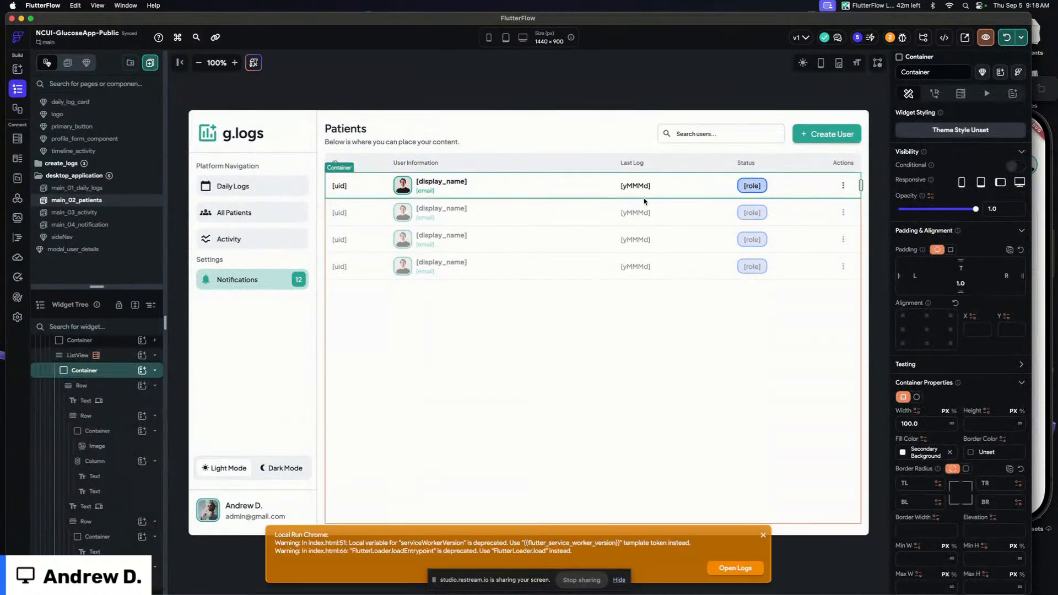
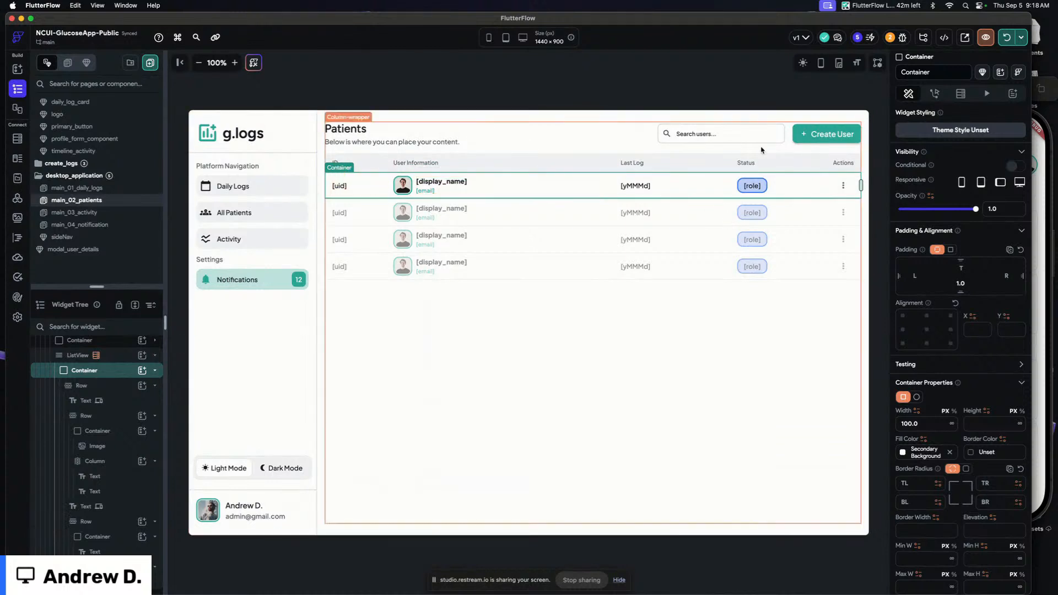
# Add an On Tap action to the row container that opens a Custom Dialog alert using the modal_user_details component
pyautogui.click(933, 94)
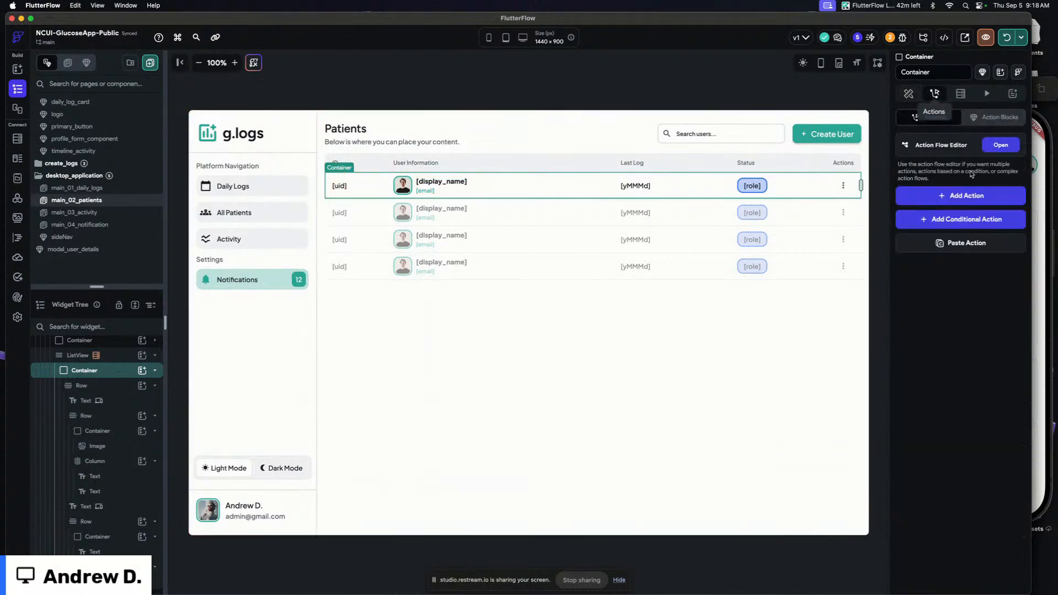
pyautogui.click(961, 199)
pyautogui.click(952, 267)
pyautogui.write('custom')
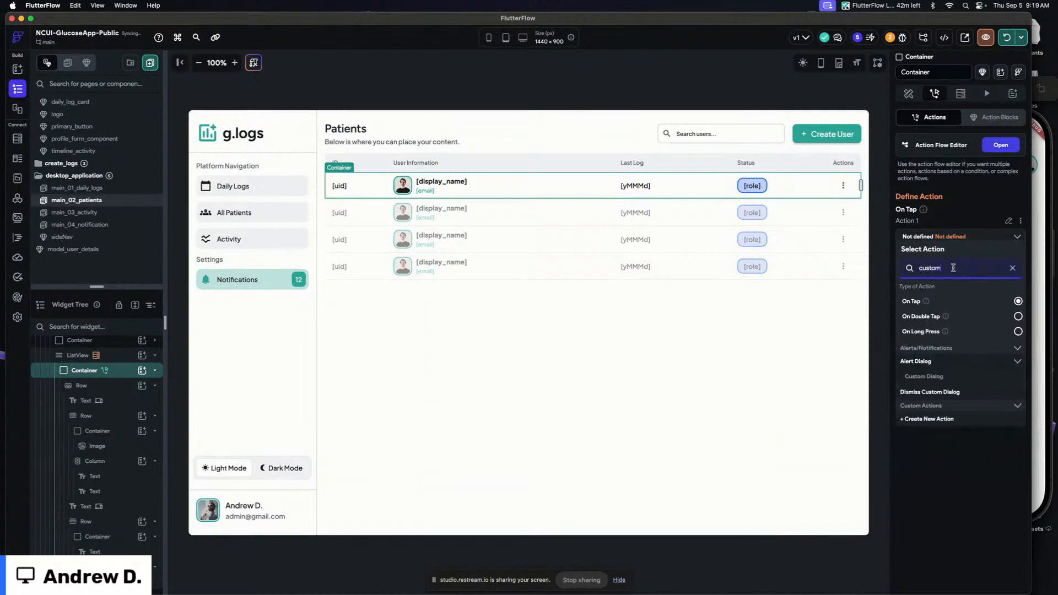
pyautogui.click(935, 384)
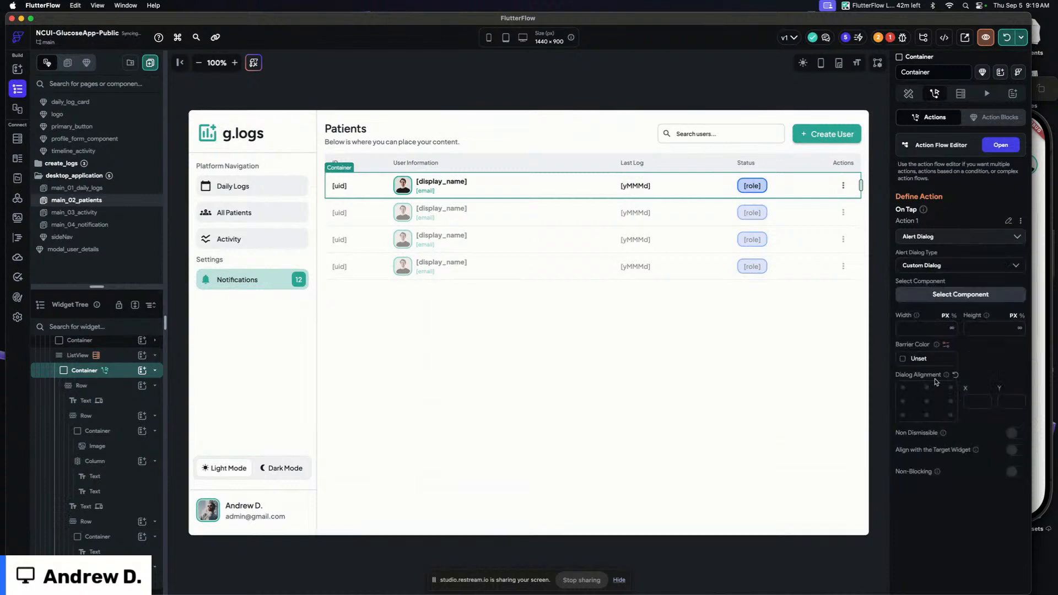
pyautogui.click(947, 296)
pyautogui.write('modal')
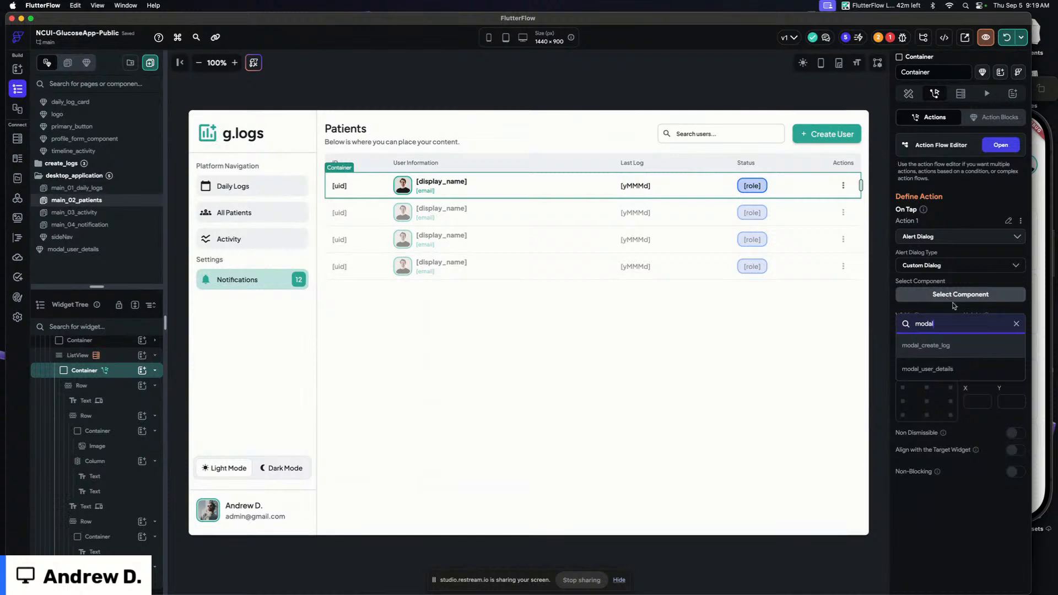
pyautogui.click(948, 369)
# Pass the row's users Document as the dialog's userDoc parameter
pyautogui.click(925, 330)
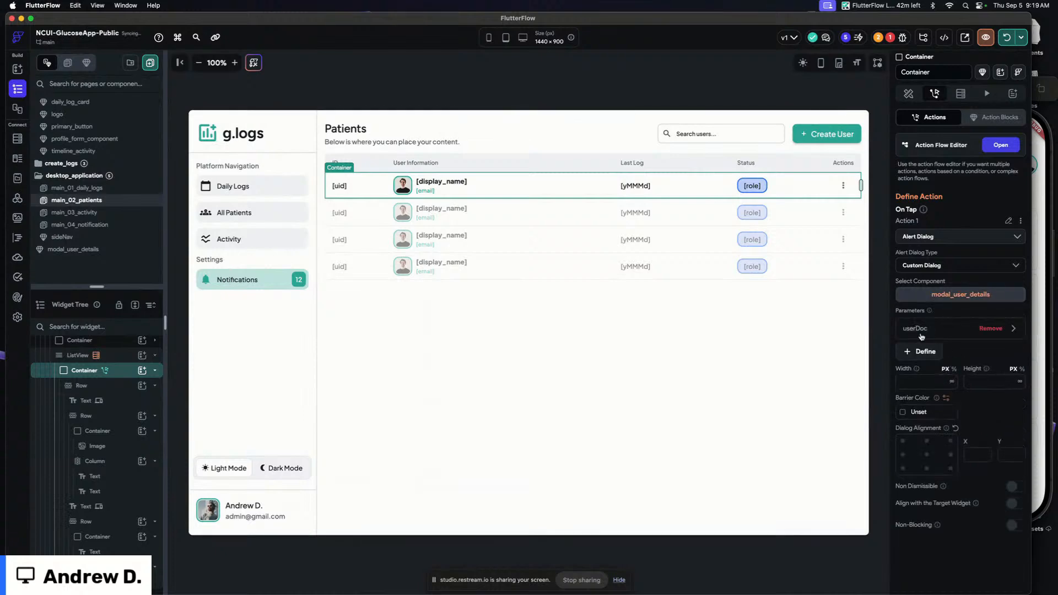
pyautogui.click(918, 329)
pyautogui.click(927, 413)
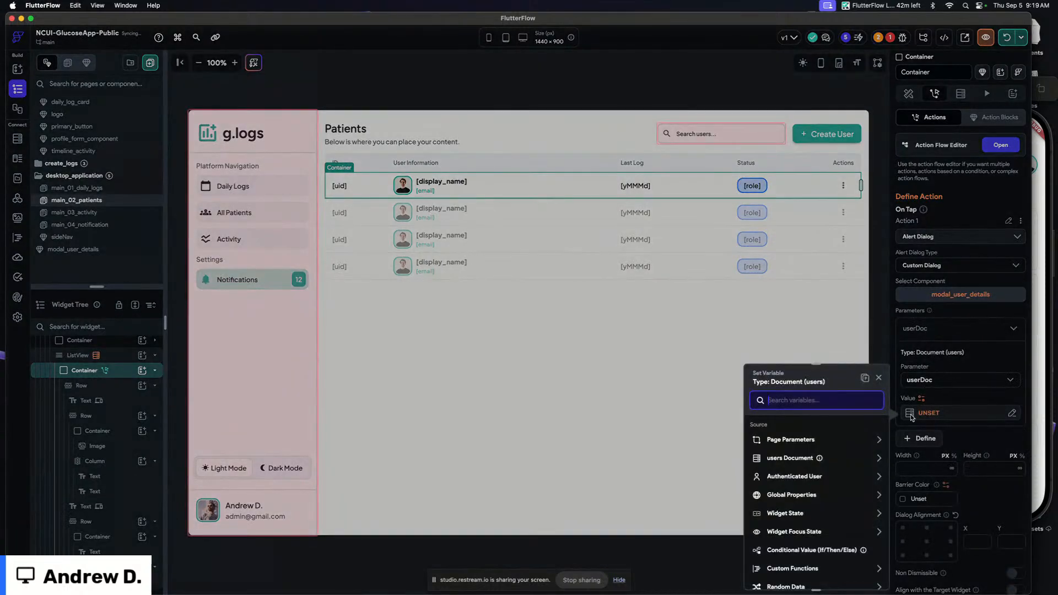
pyautogui.click(789, 458)
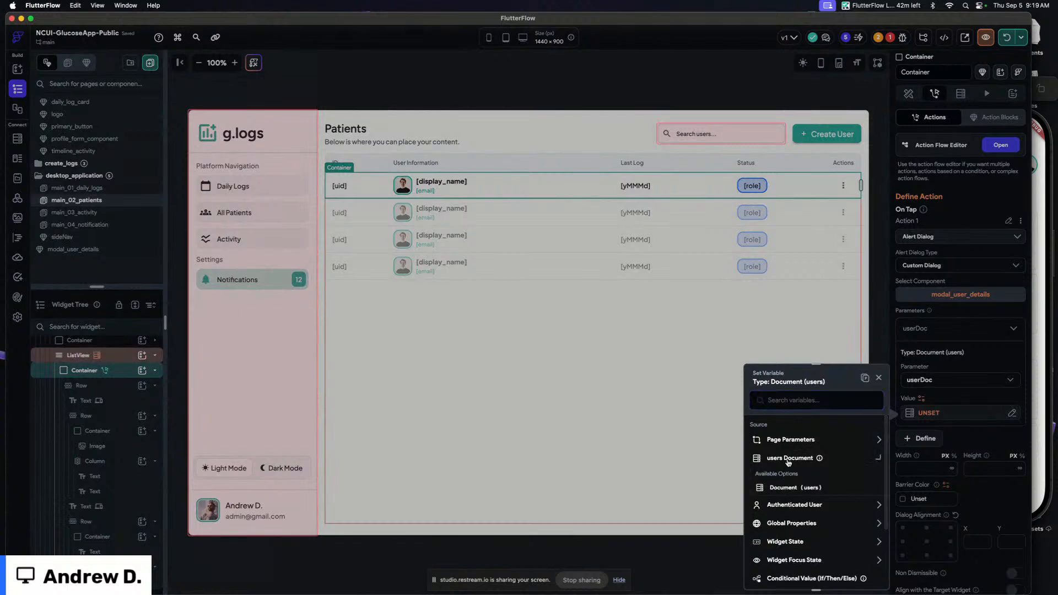
pyautogui.click(793, 488)
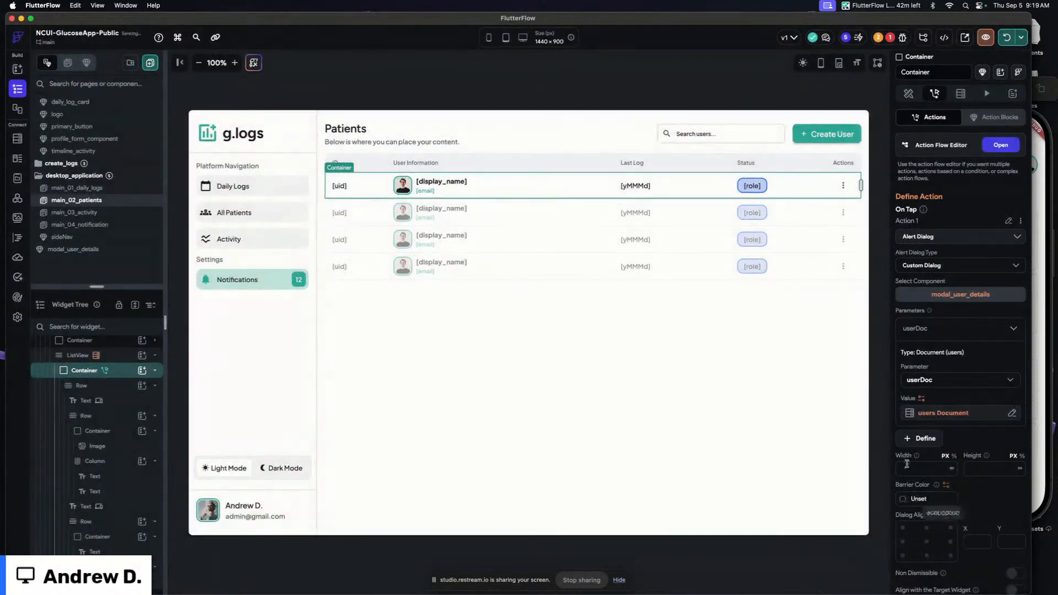
# Set the dialog's barrier color to Accent 4 and align it to the centre right edge
pyautogui.scroll(-1, 944, 363)
pyautogui.scroll(-3, 945, 363)
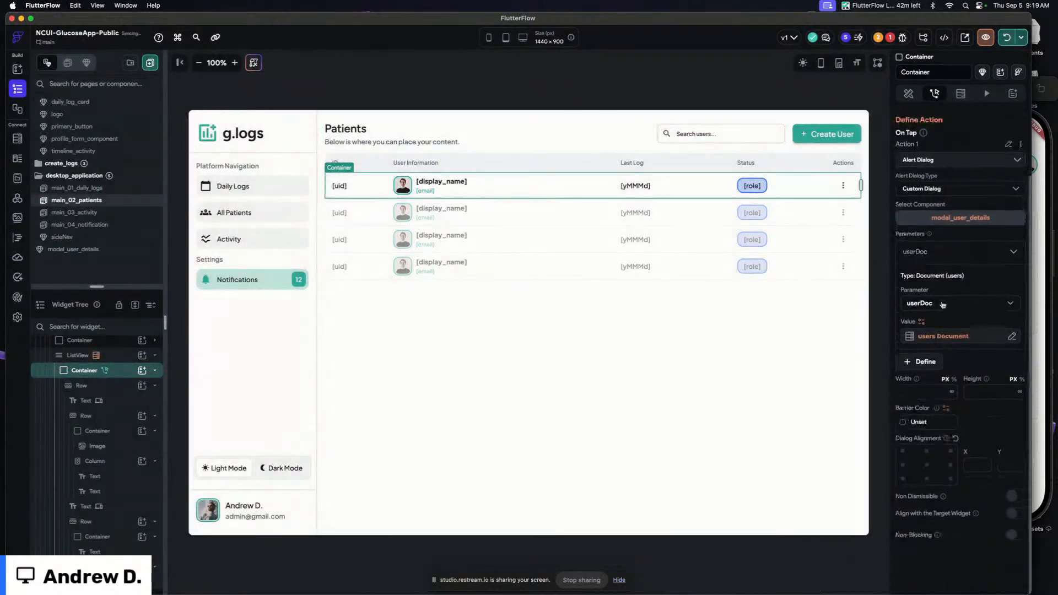
pyautogui.click(916, 254)
pyautogui.click(903, 412)
pyautogui.scroll(-3, 781, 518)
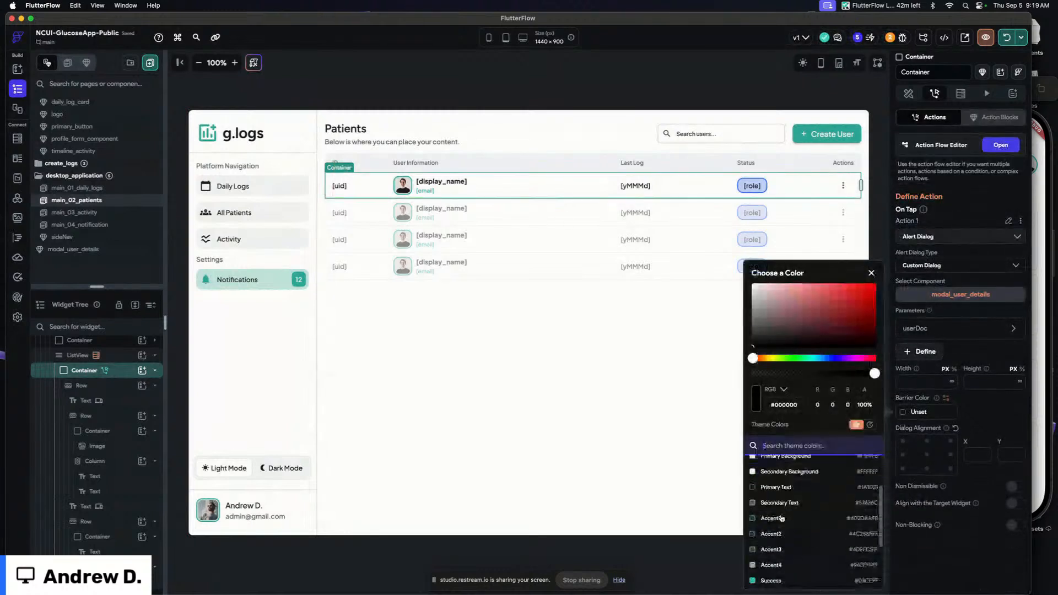
pyautogui.click(772, 566)
pyautogui.click(973, 427)
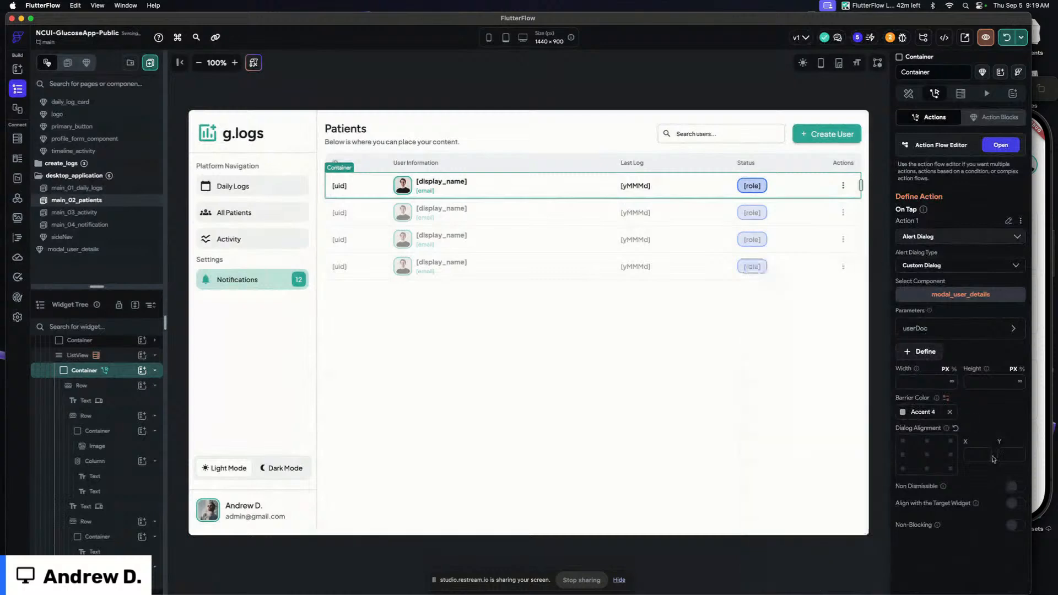
pyautogui.click(951, 456)
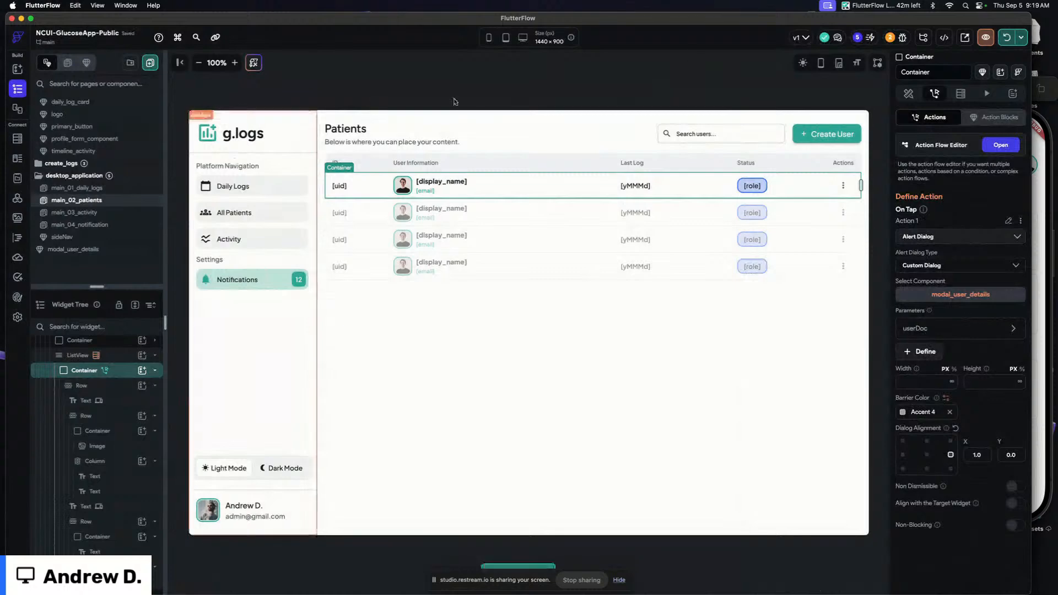
# Check the users and daily_logs collections in the Firestore Data Manager
pyautogui.click(725, 84)
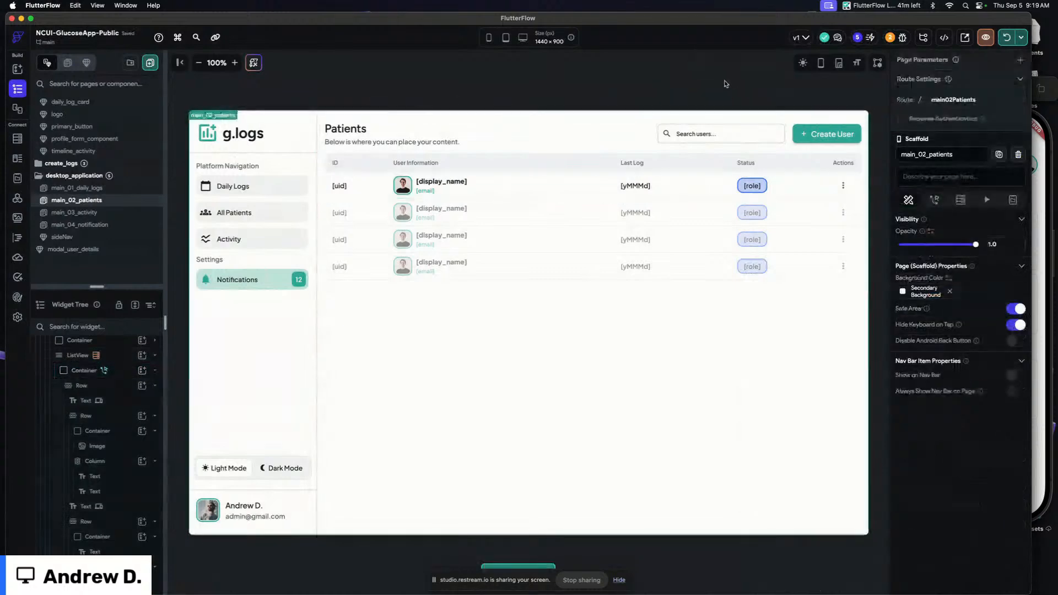
pyautogui.press('super+Tab')
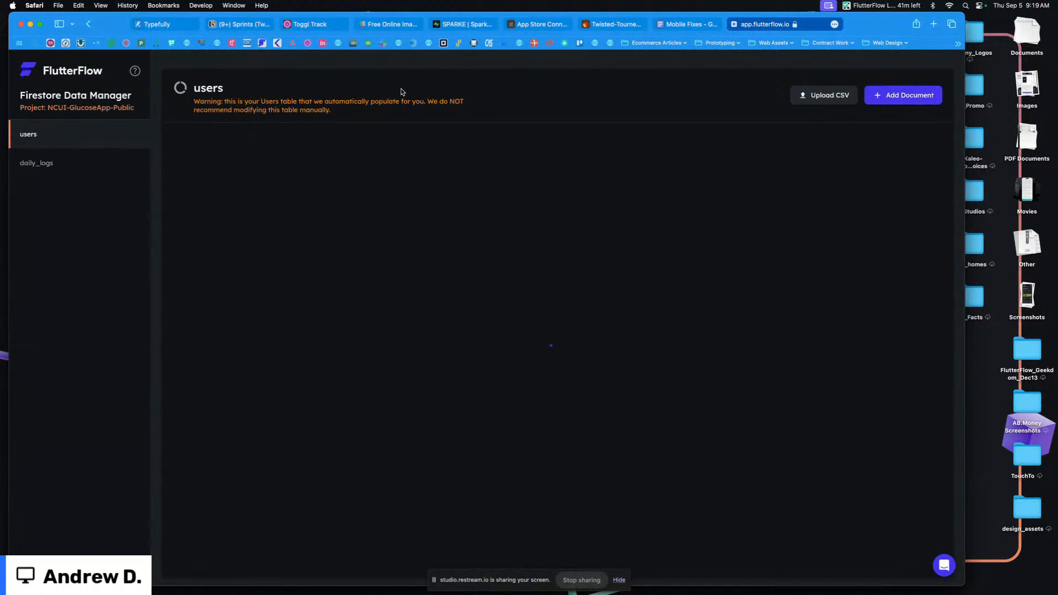
pyautogui.click(51, 167)
pyautogui.click(49, 140)
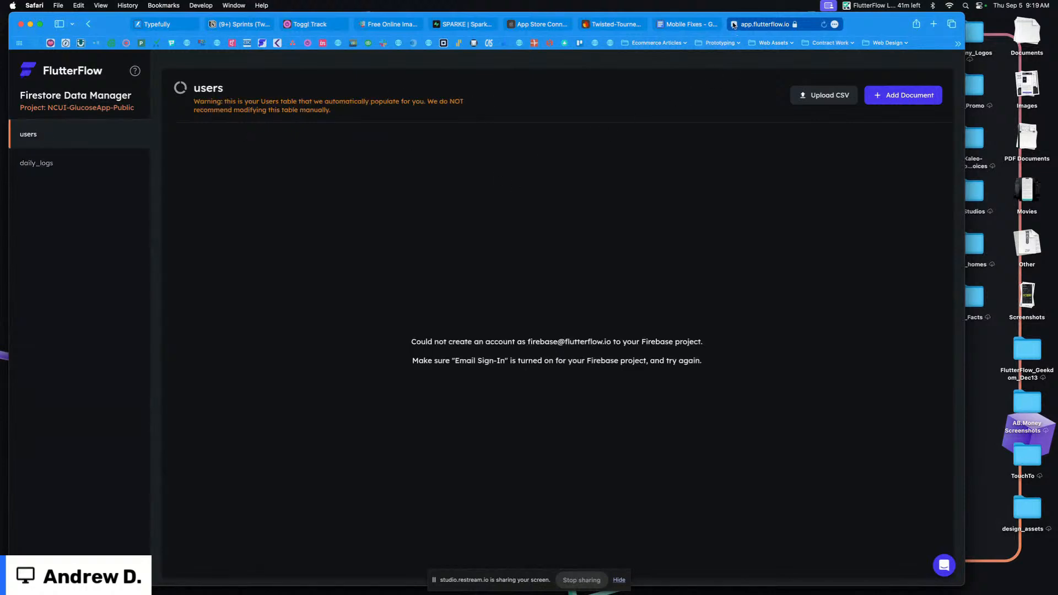
pyautogui.click(734, 24)
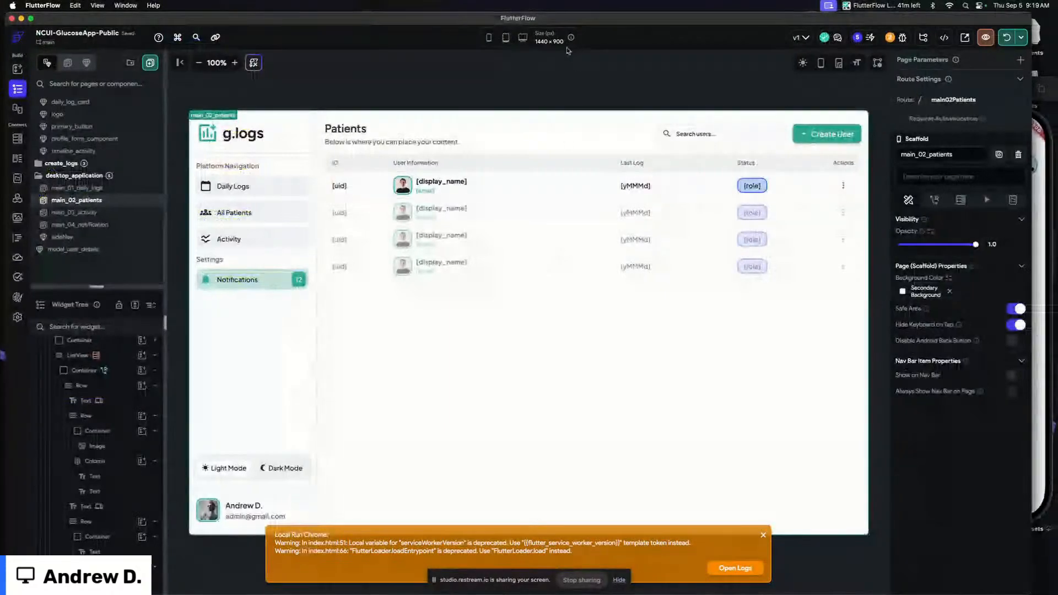
pyautogui.press('super+Tab')
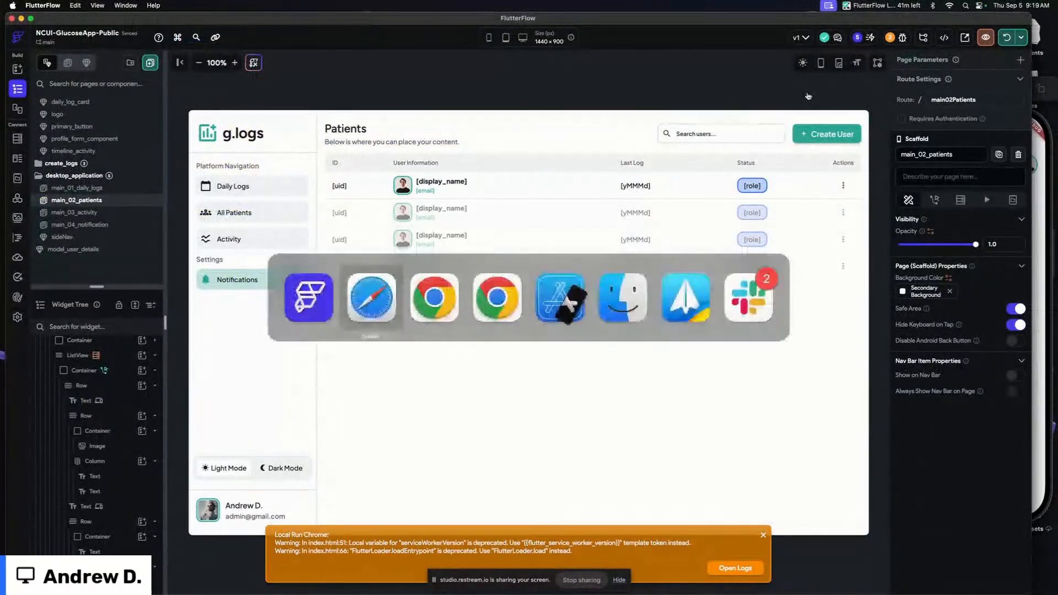
# Change the ListView's users query ordering to the created_time field, decreasing
pyautogui.click(443, 214)
pyautogui.click(914, 148)
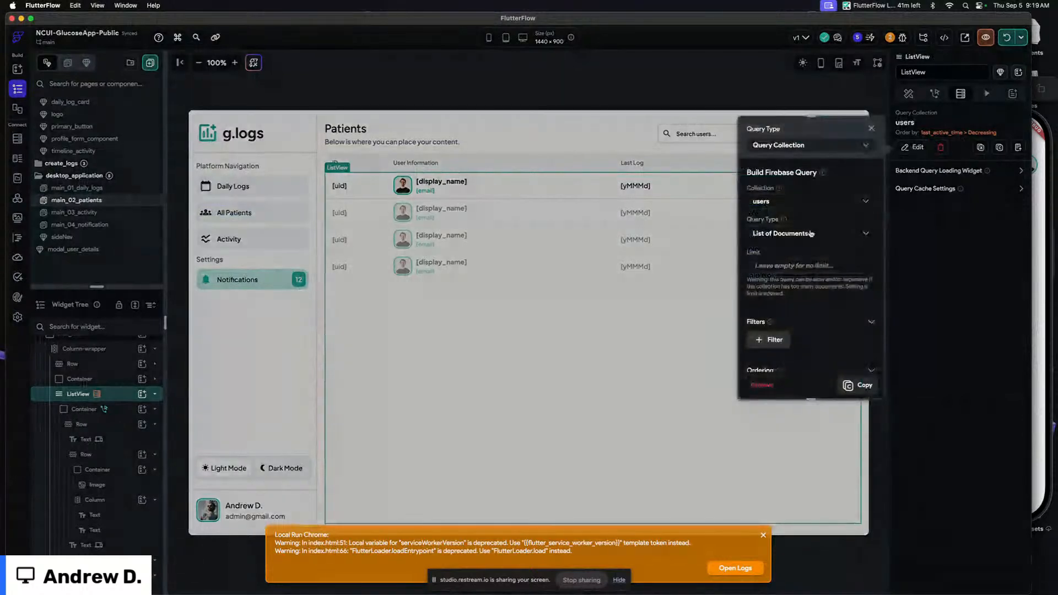
pyautogui.scroll(-3, 793, 285)
pyautogui.click(777, 320)
pyautogui.click(787, 301)
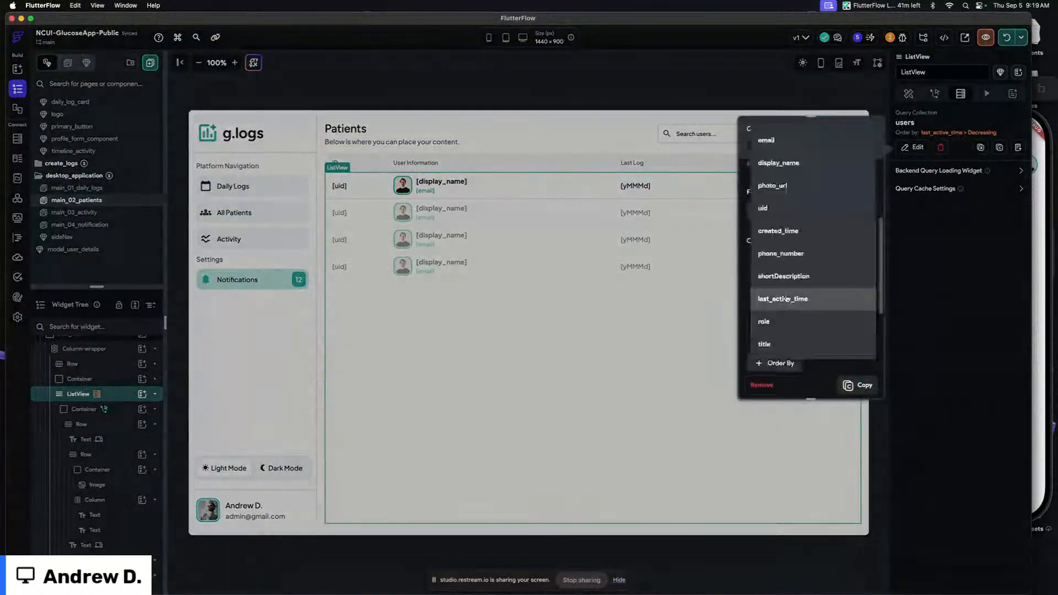
pyautogui.click(786, 231)
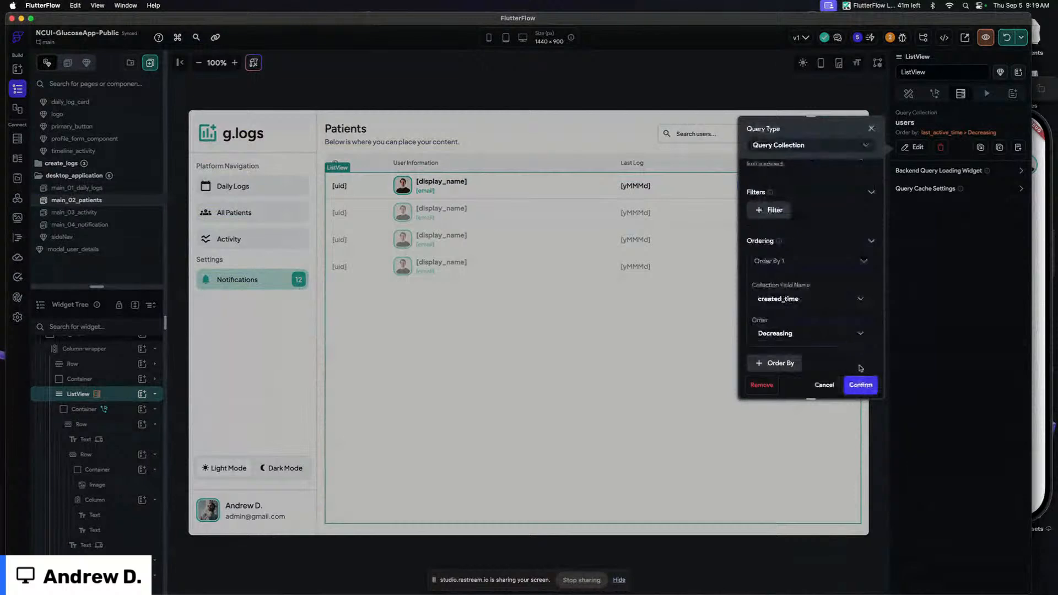
pyautogui.click(860, 384)
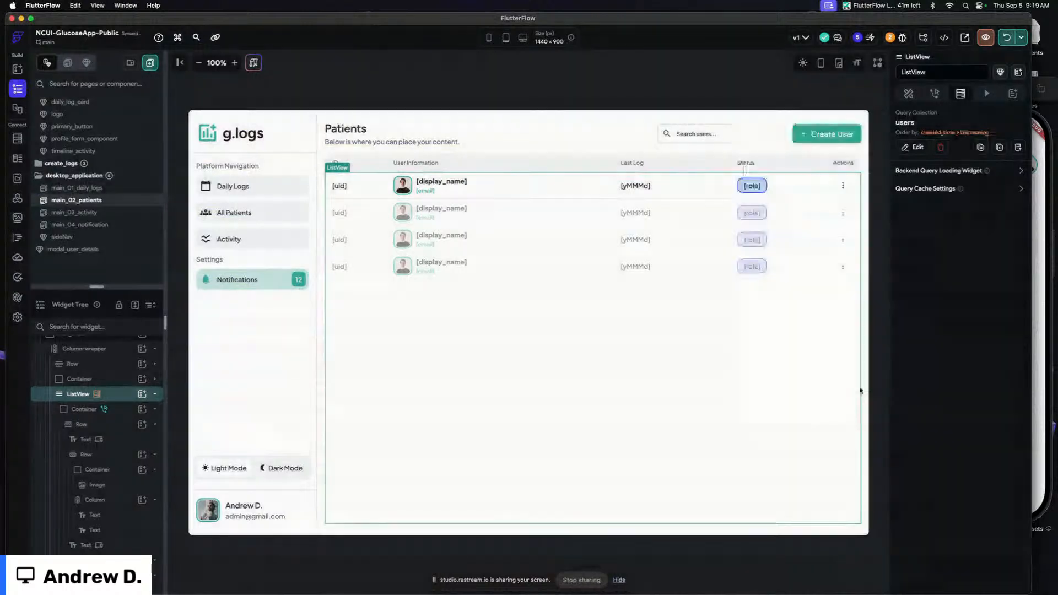
# In the running app, open and close the first patient's details side panel
pyautogui.click(648, 90)
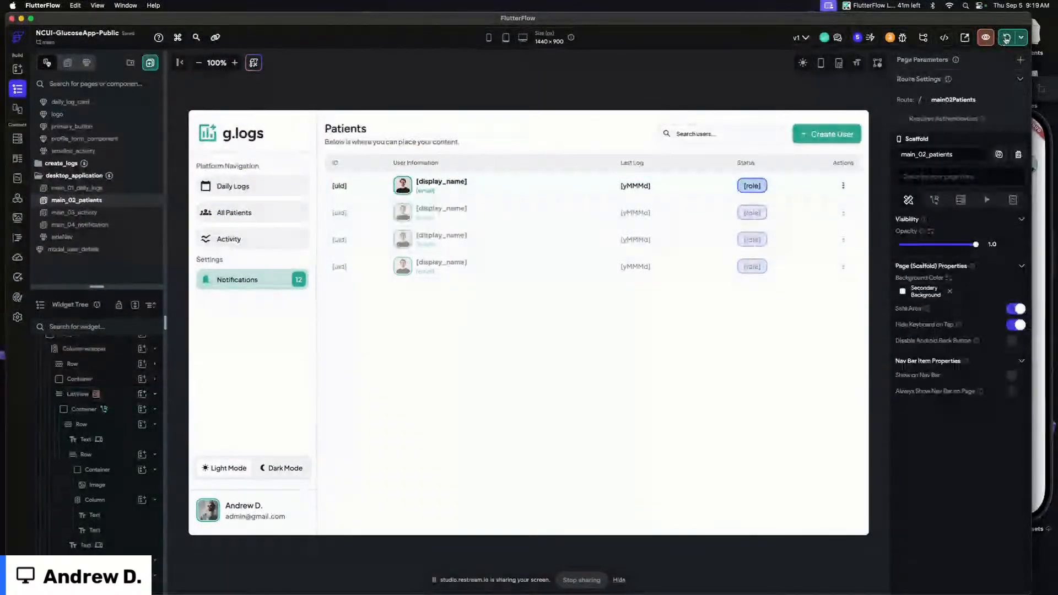
pyautogui.press('super+Tab')
pyautogui.press('super+Tab')
pyautogui.press('super+Tab')
pyautogui.press('super+shift+Tab')
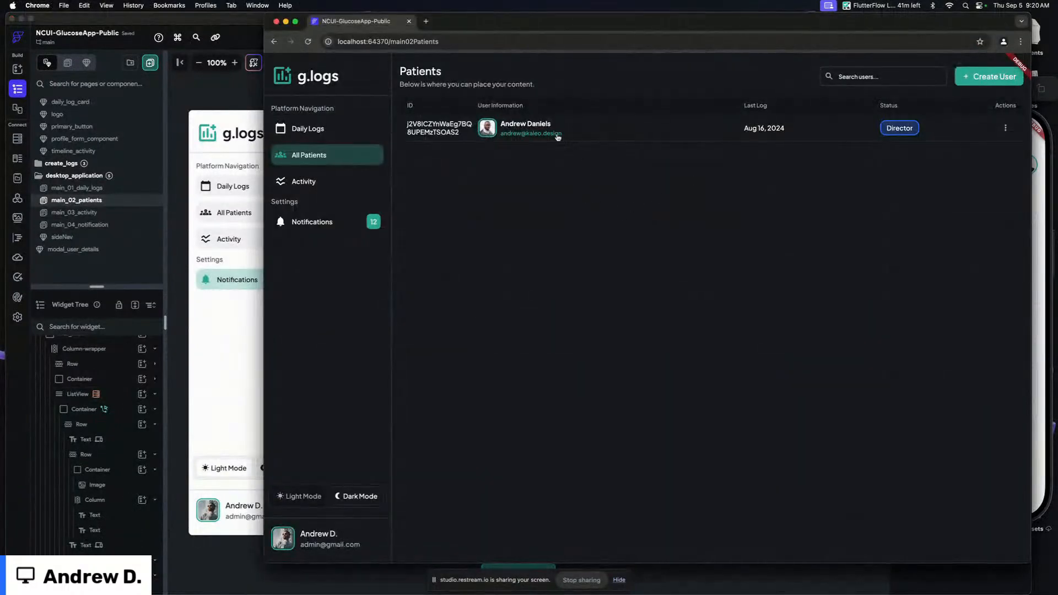
pyautogui.click(556, 133)
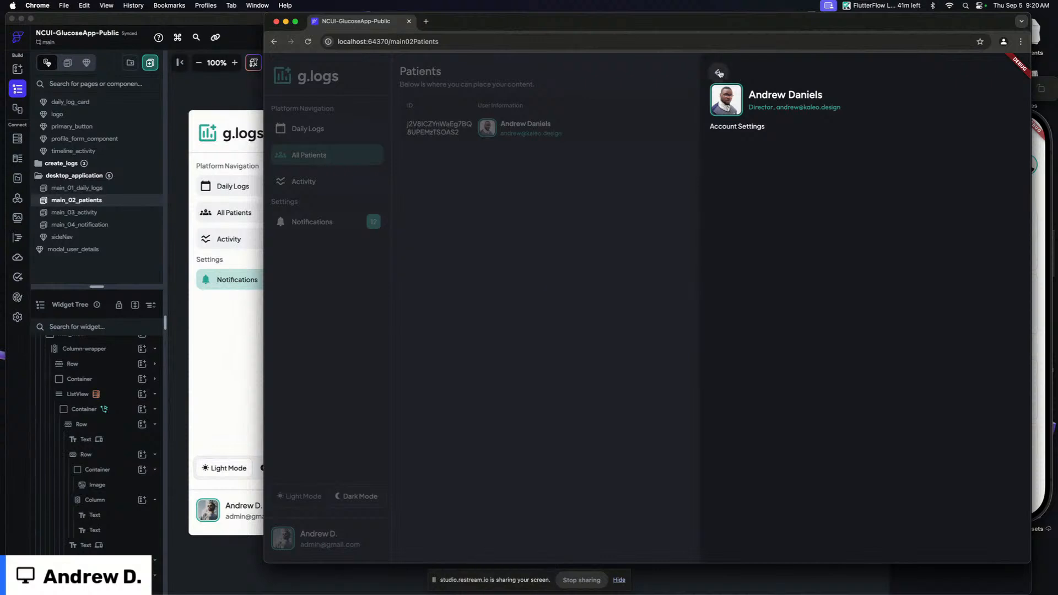
pyautogui.click(720, 74)
pyautogui.click(552, 134)
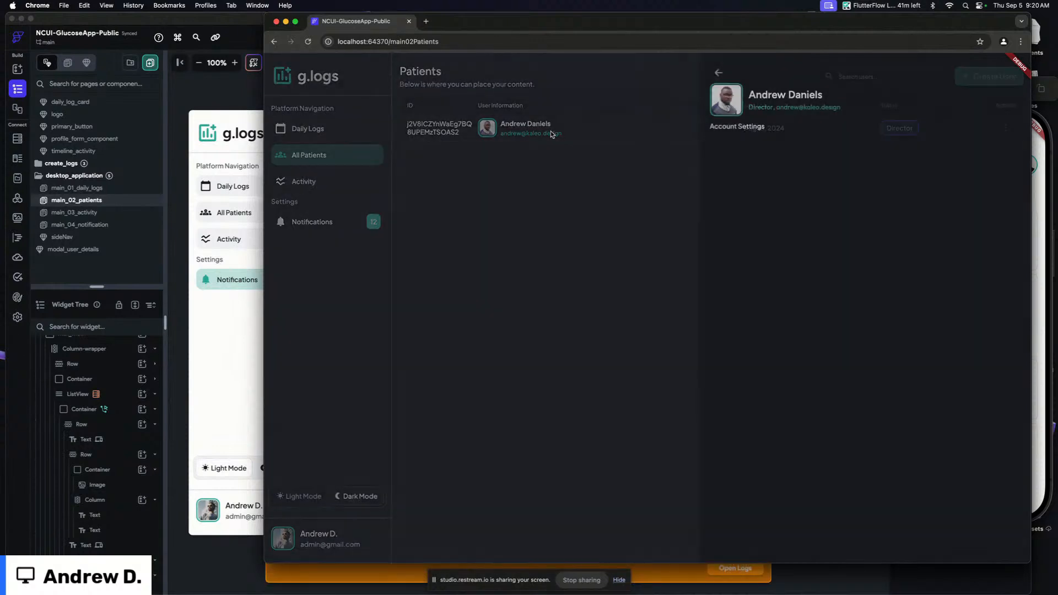
# Reload the running app and open several patients' detail panels to test them
pyautogui.press('super+r')
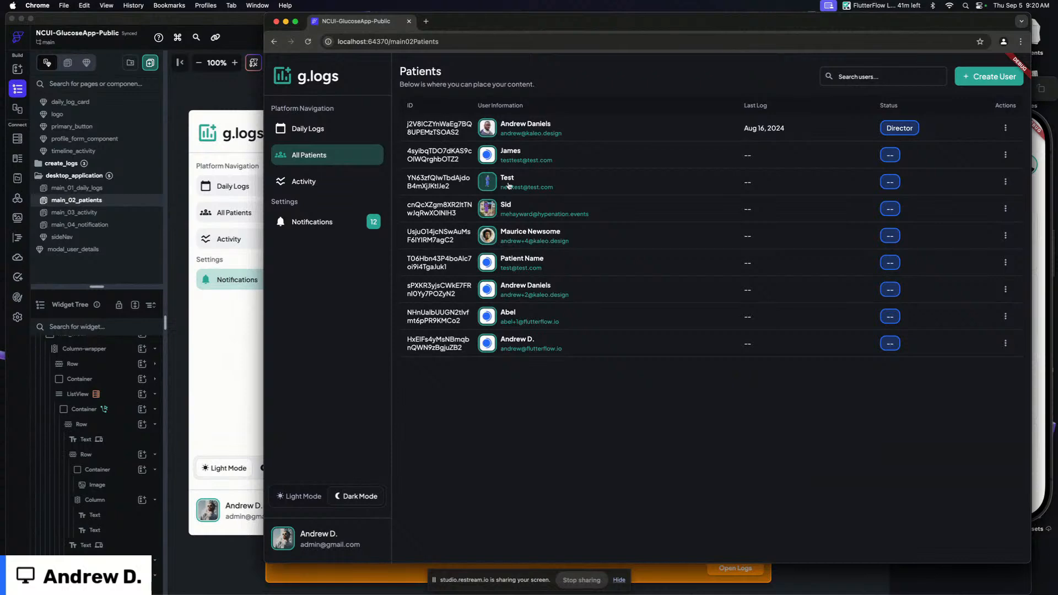
pyautogui.click(443, 241)
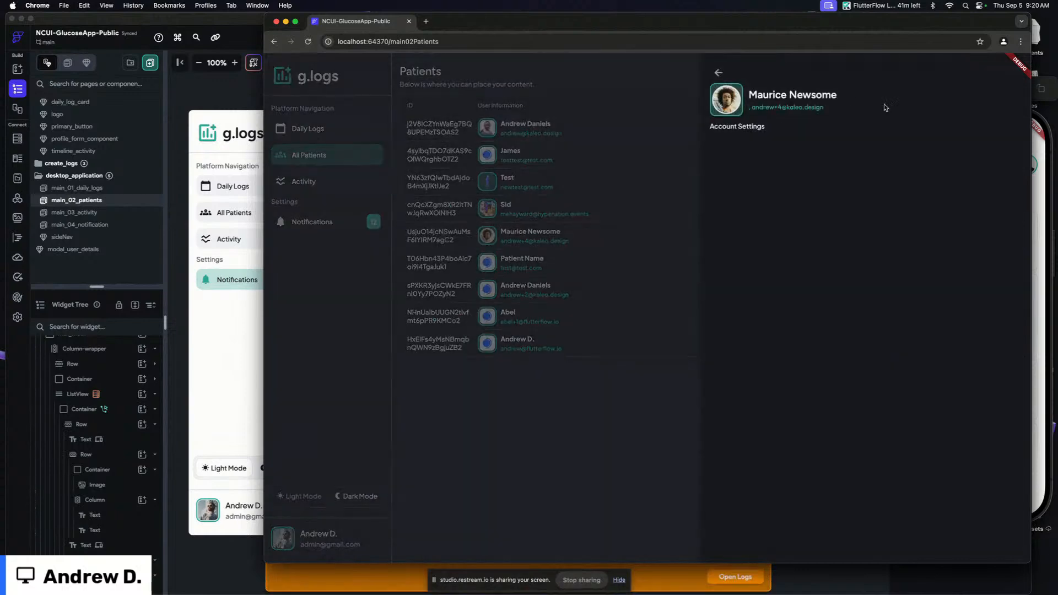
pyautogui.click(718, 73)
pyautogui.click(425, 159)
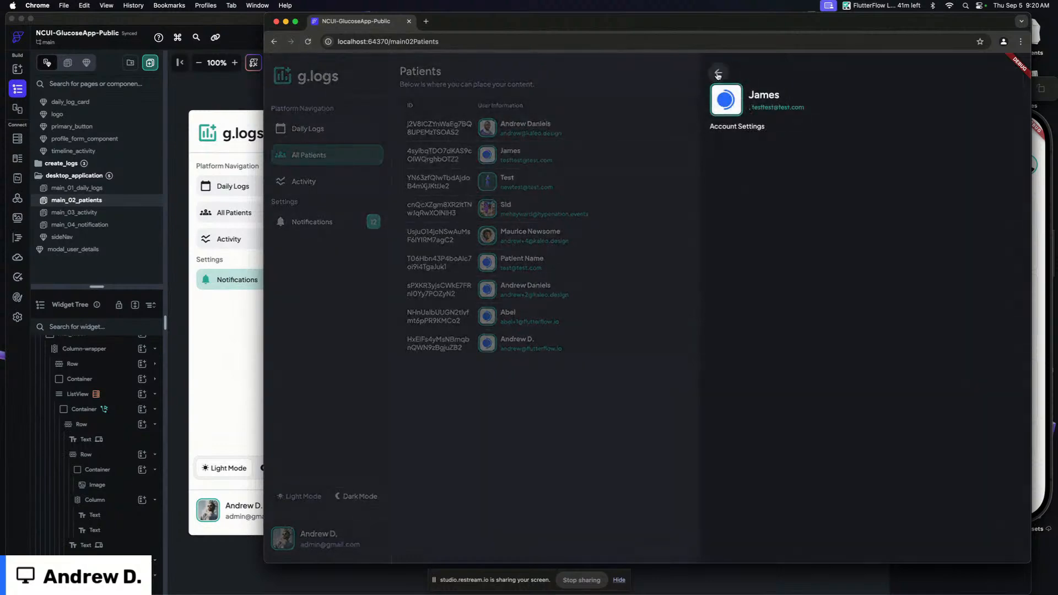
pyautogui.click(489, 208)
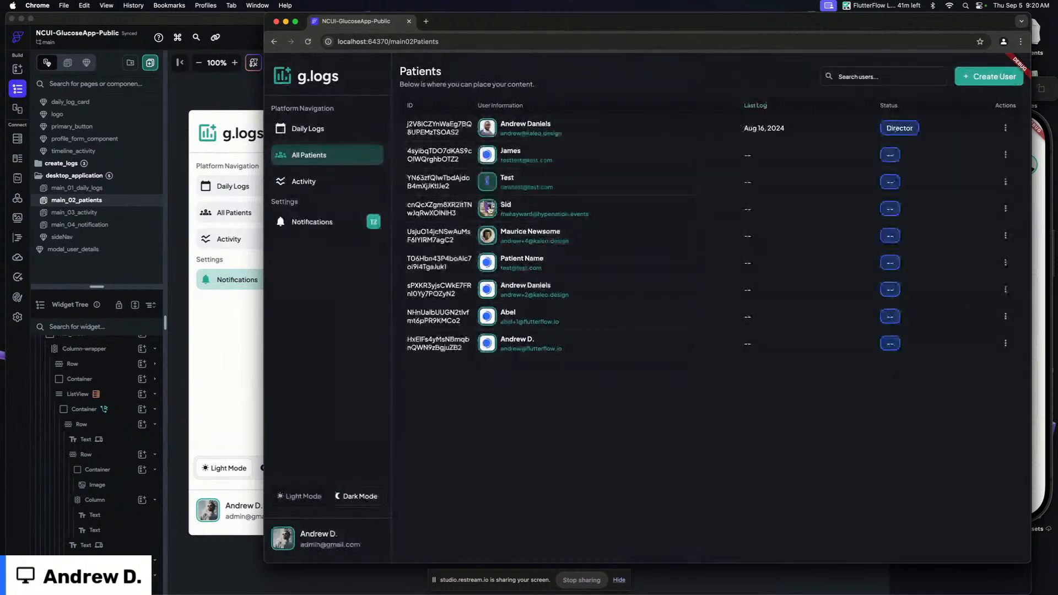
pyautogui.click(488, 208)
pyautogui.click(505, 125)
pyautogui.click(505, 126)
pyautogui.click(450, 214)
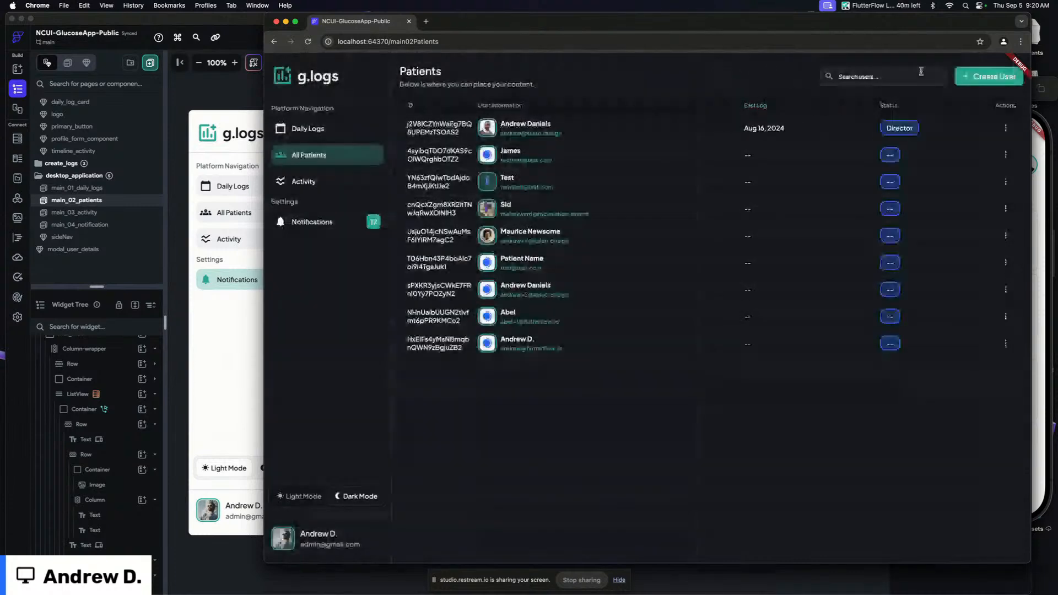
pyautogui.click(444, 232)
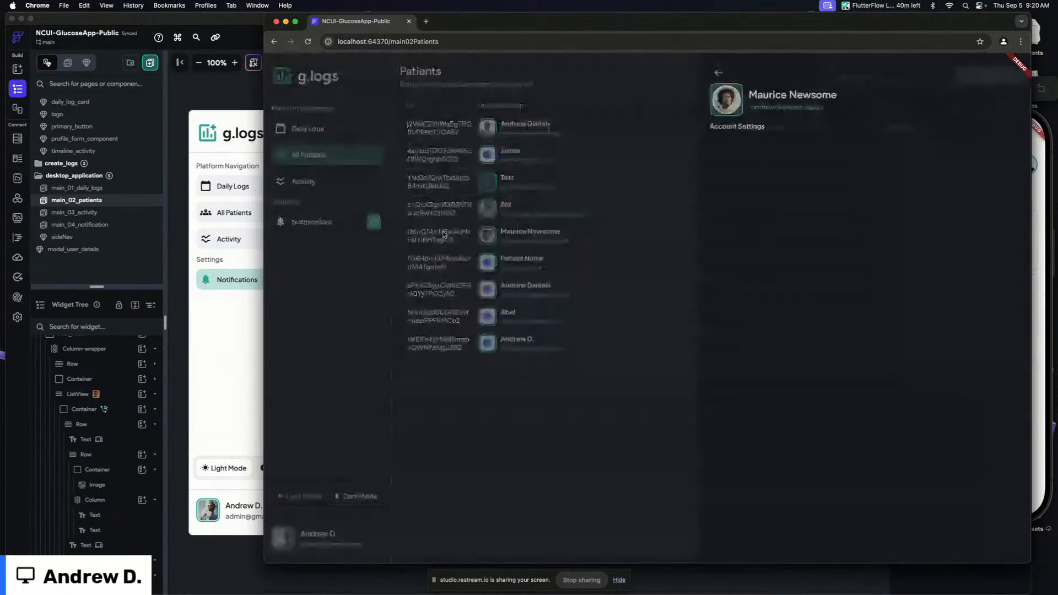
pyautogui.click(715, 74)
pyautogui.click(429, 138)
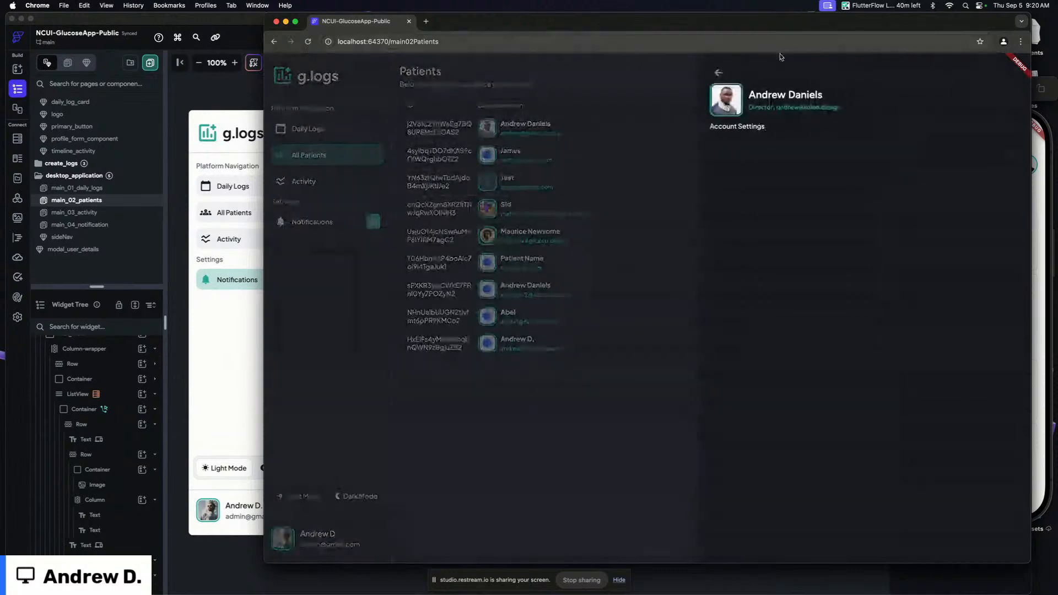
# Add an On Page Load Fade animation to the profileCard container of modal_user_details and apply the same duration and delay
pyautogui.click(237, 96)
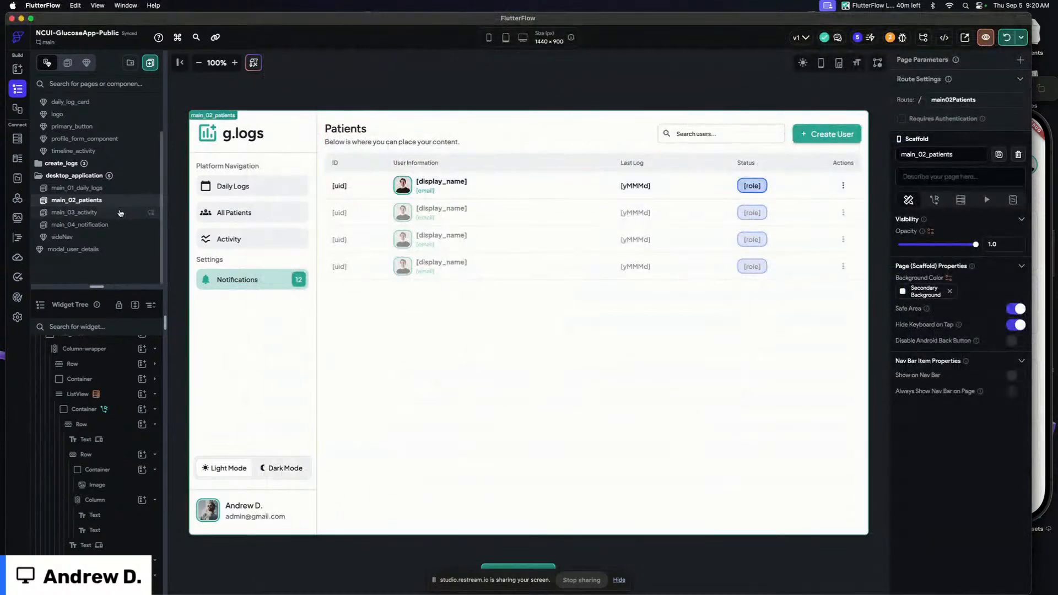
pyautogui.click(110, 249)
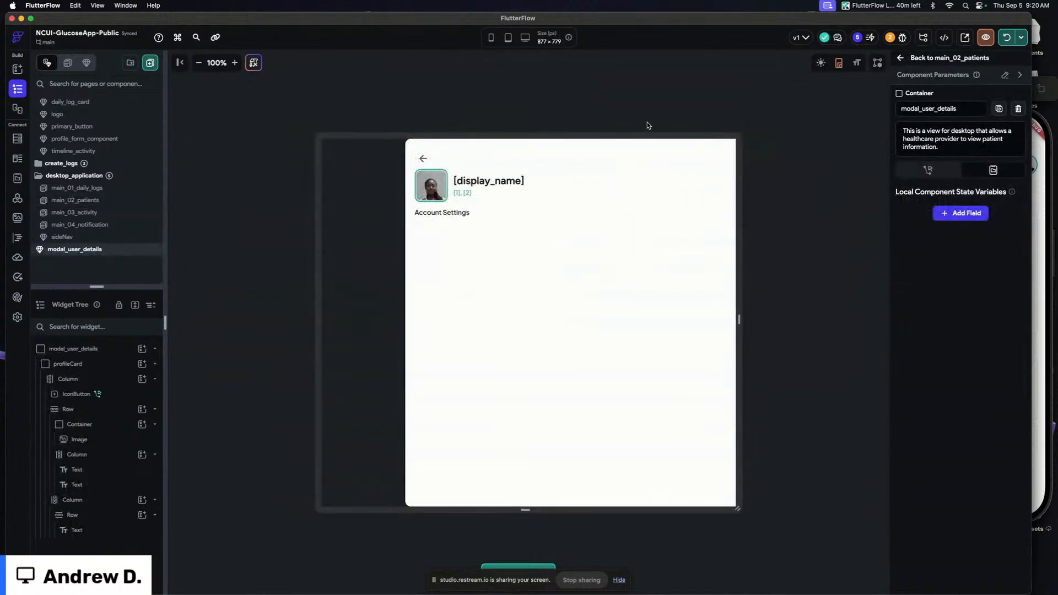
pyautogui.click(408, 151)
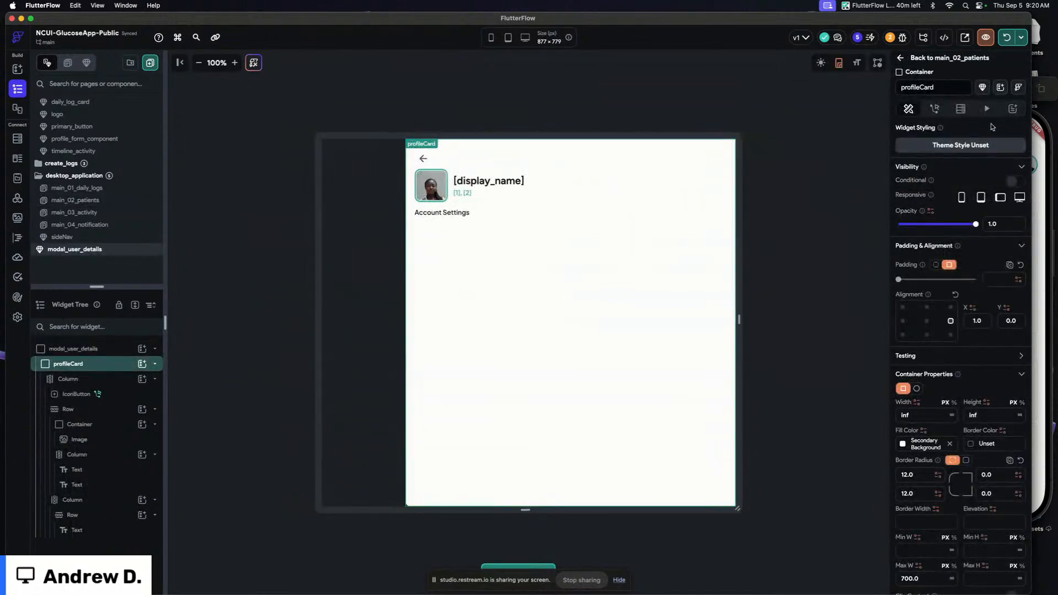
pyautogui.click(986, 108)
pyautogui.click(958, 161)
pyautogui.click(931, 208)
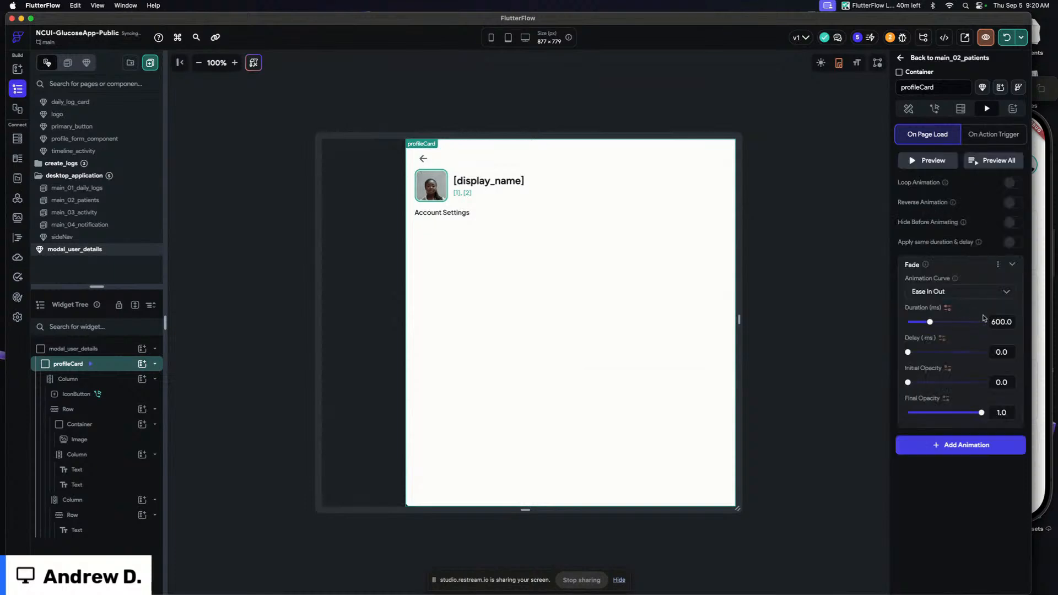
pyautogui.click(1011, 265)
pyautogui.click(1013, 243)
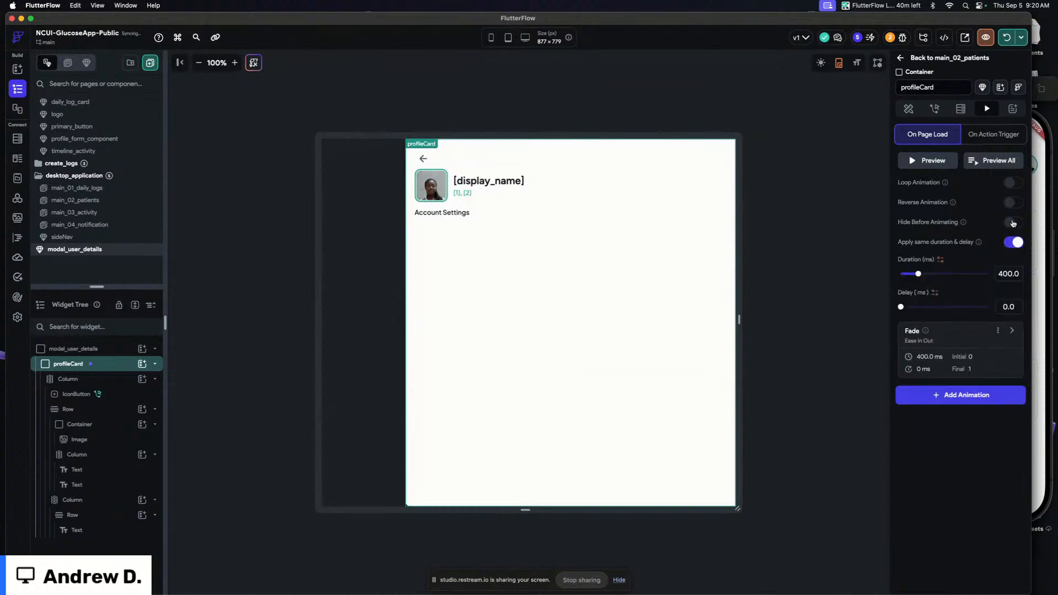
# Add a Slide animation to profileCard with a horizontal initial position of 50 and preview it
pyautogui.click(978, 392)
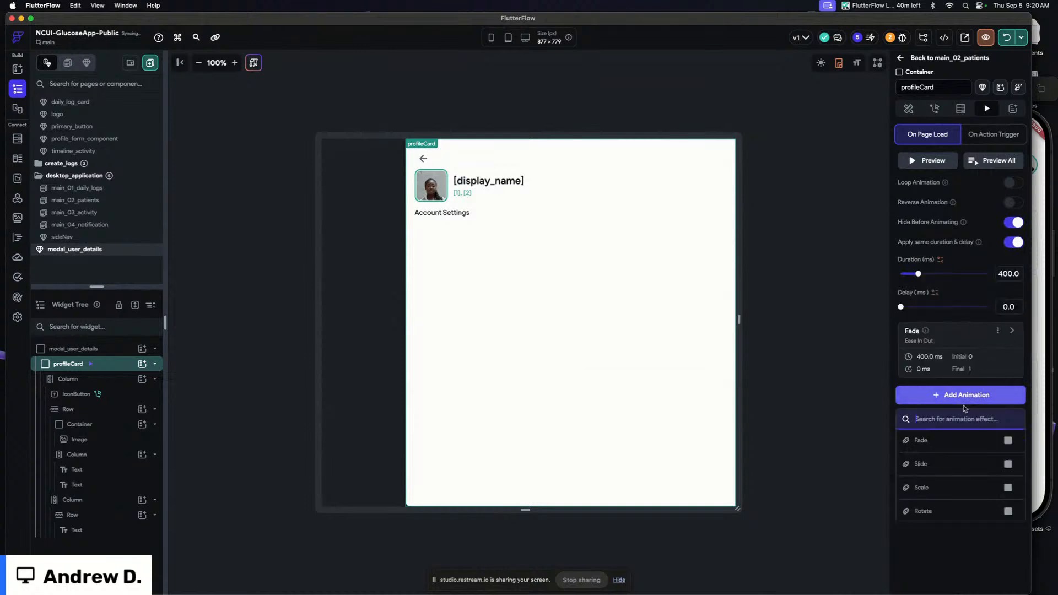
pyautogui.click(949, 451)
pyautogui.scroll(-1, 964, 472)
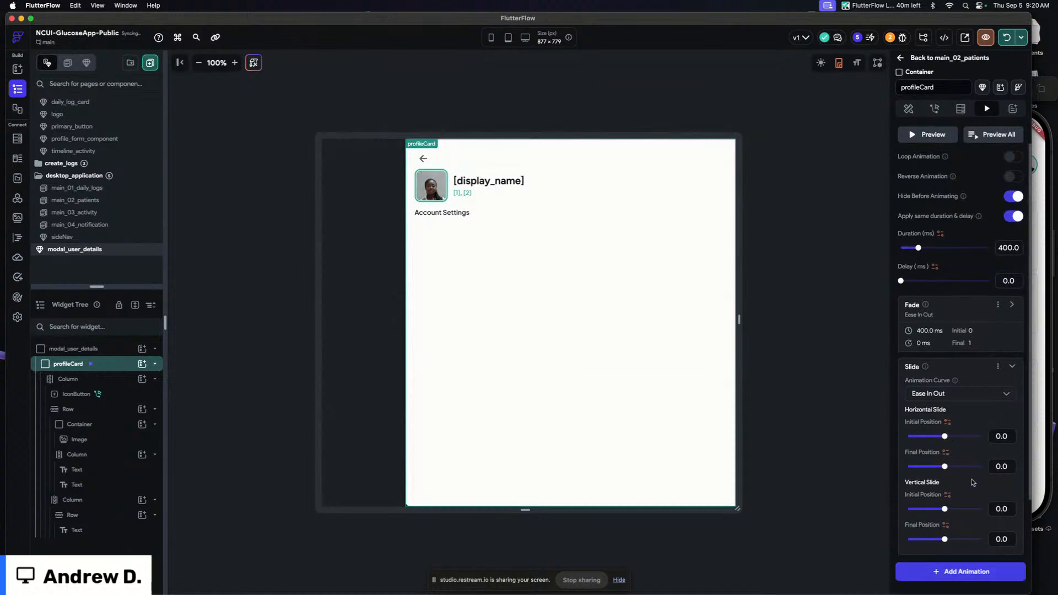
pyautogui.click(995, 436)
pyautogui.write('5')
pyautogui.click(945, 137)
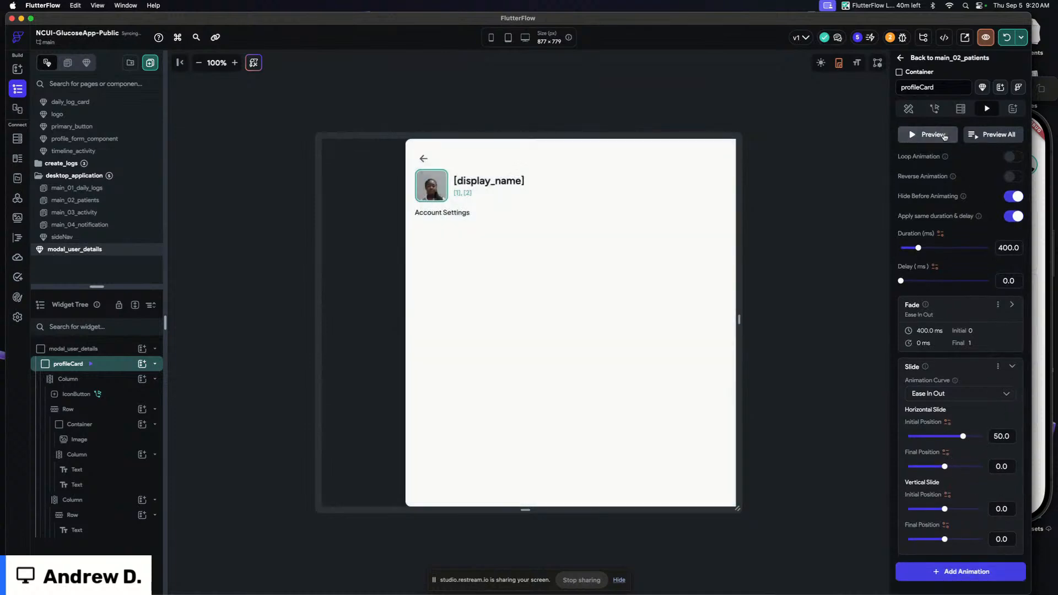
pyautogui.click(944, 137)
pyautogui.click(944, 137)
pyautogui.click(945, 137)
pyautogui.click(944, 137)
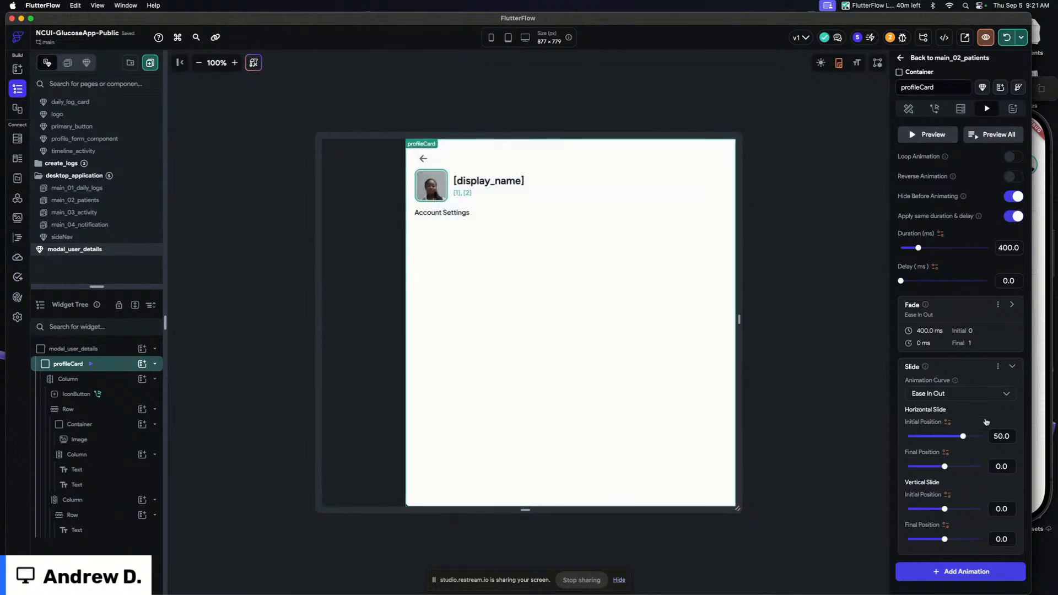
# Set the Slide animation's horizontal initial position to 150 and preview the animation again
pyautogui.click(994, 436)
pyautogui.write('1')
pyautogui.click(931, 139)
pyautogui.click(931, 140)
pyautogui.click(931, 139)
pyautogui.click(931, 139)
pyautogui.click(931, 139)
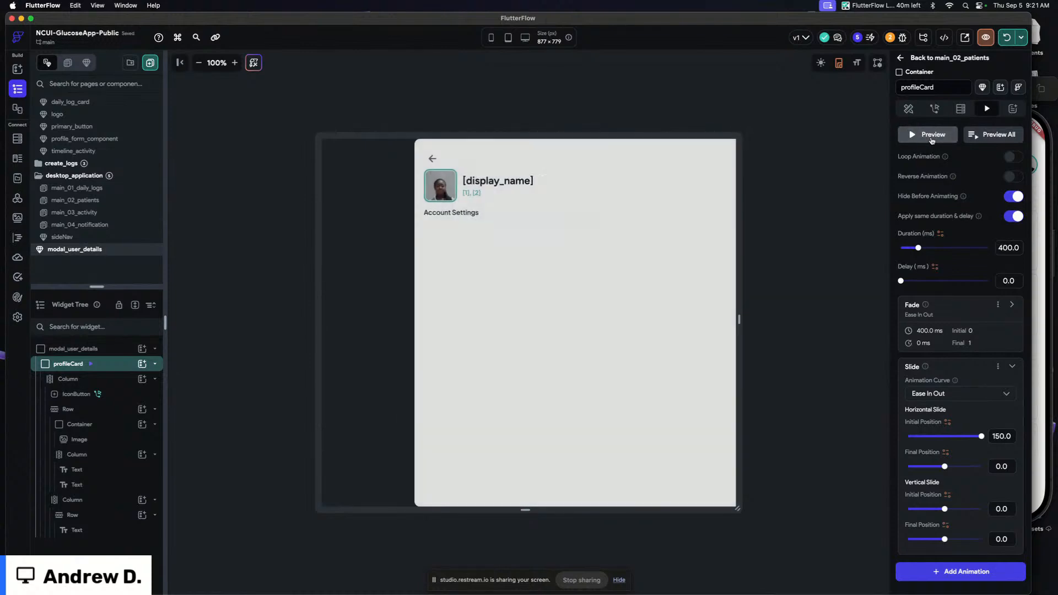
# Hot reload the project and refresh the running app in the browser
pyautogui.click(800, 154)
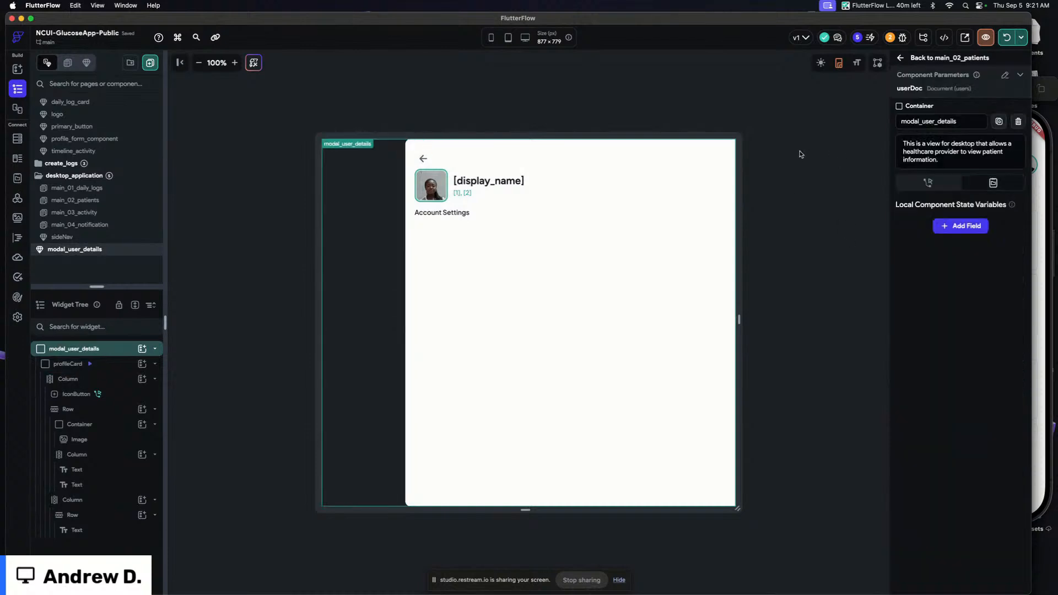
pyautogui.click(783, 136)
pyautogui.click(1005, 39)
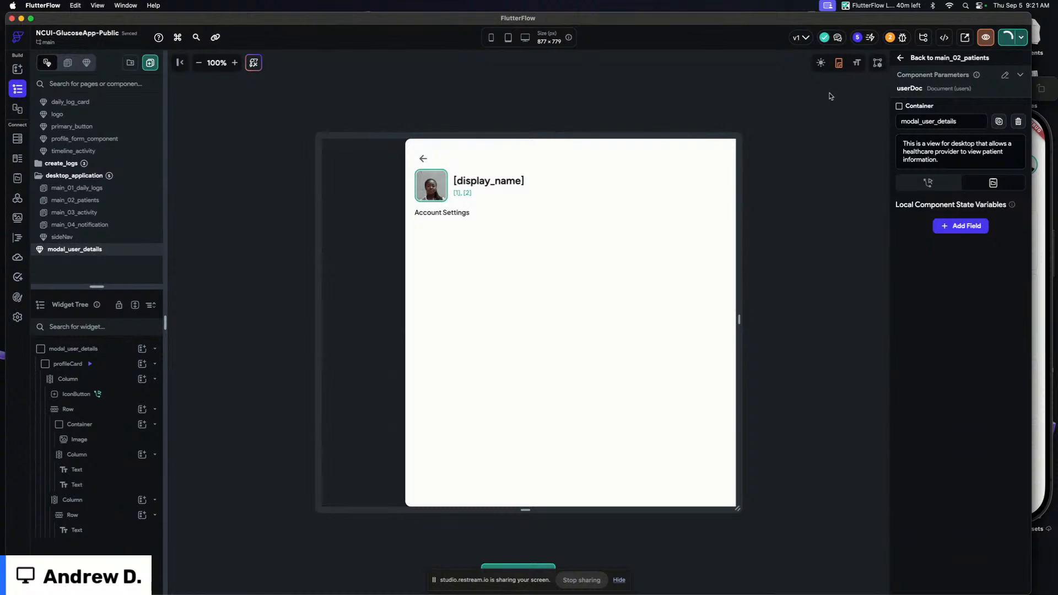
pyautogui.click(788, 96)
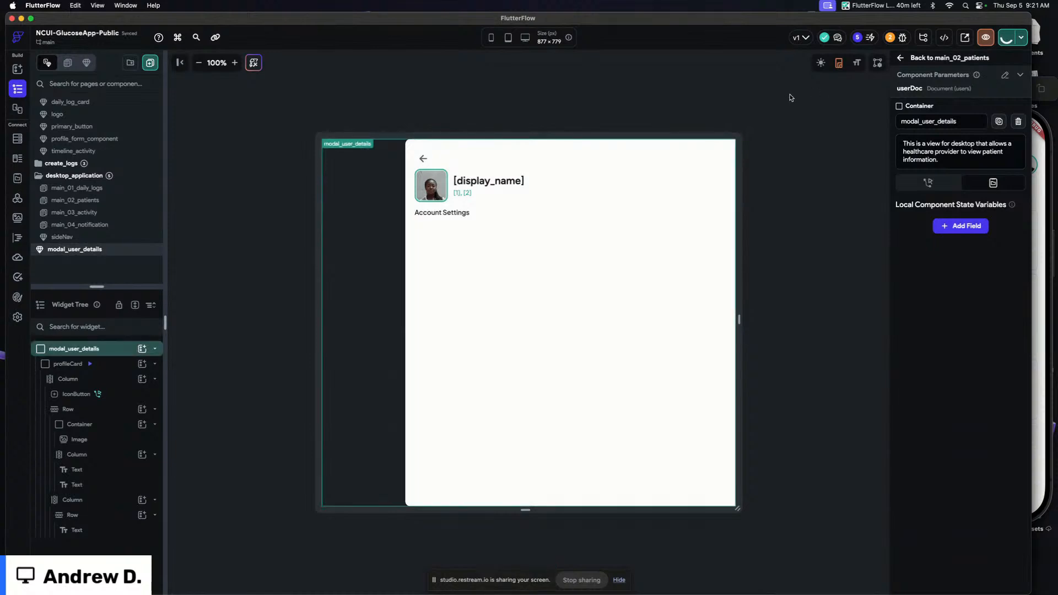
pyautogui.press('super+Tab')
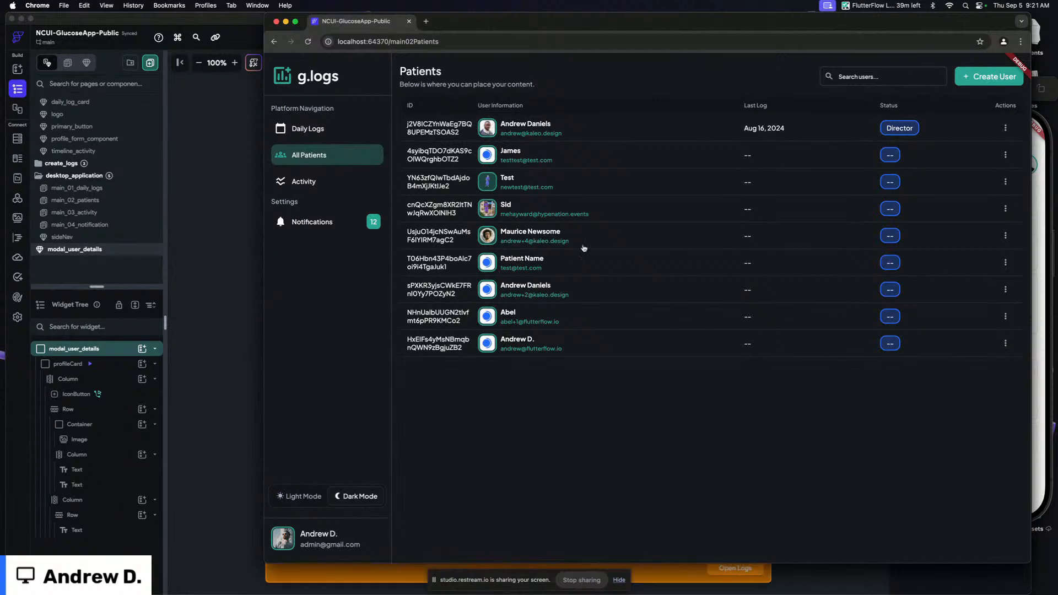
pyautogui.press('super+r')
# In the running app, open and close the first patient's details side panel
pyautogui.click(444, 132)
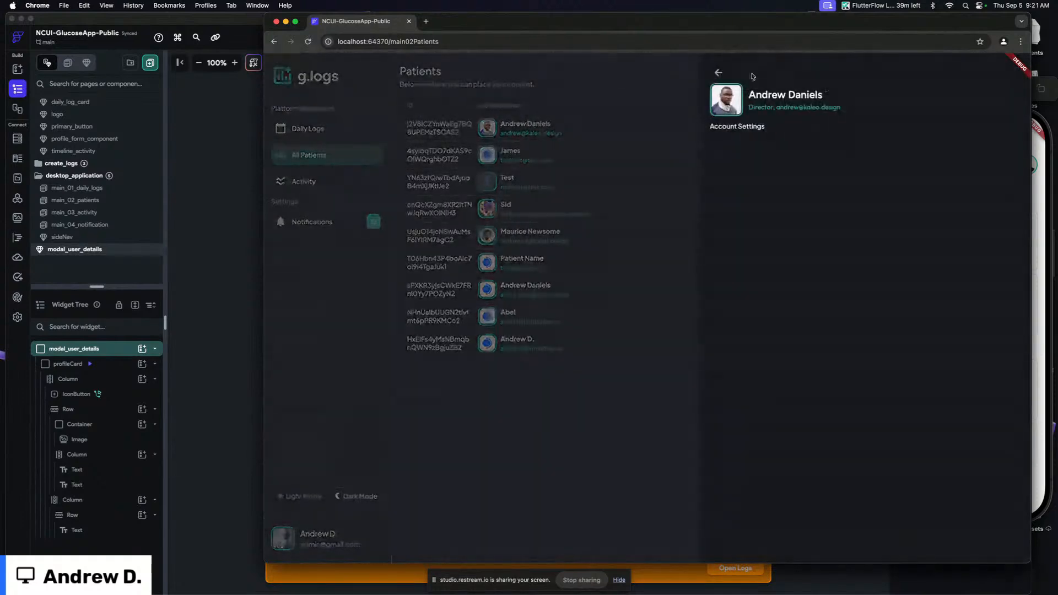
pyautogui.click(718, 72)
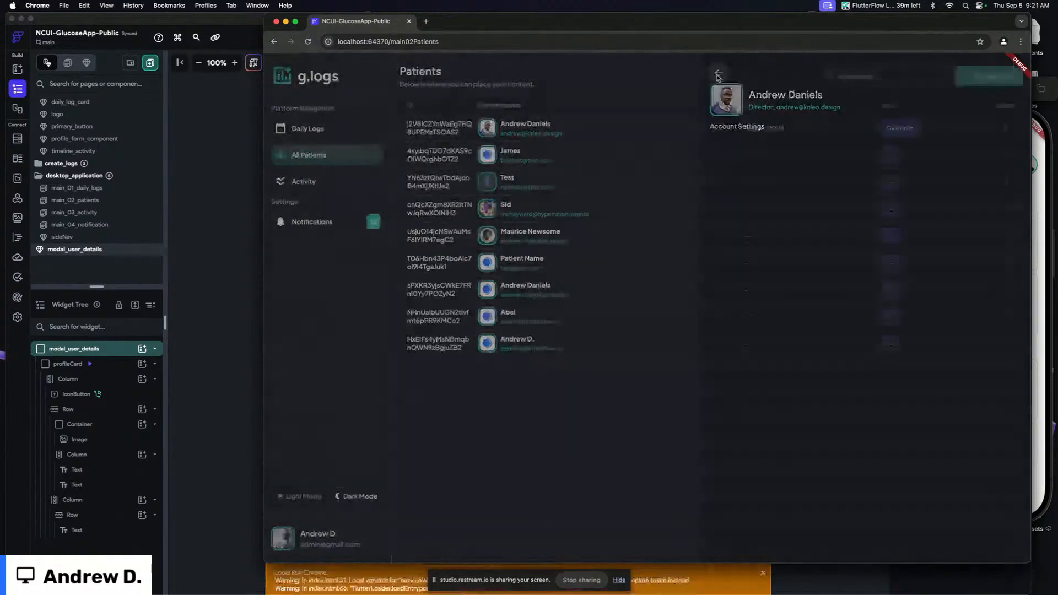
pyautogui.click(452, 321)
# Inspect the Text Combination bound to the subtitle text under the name in modal_user_details
pyautogui.click(235, 317)
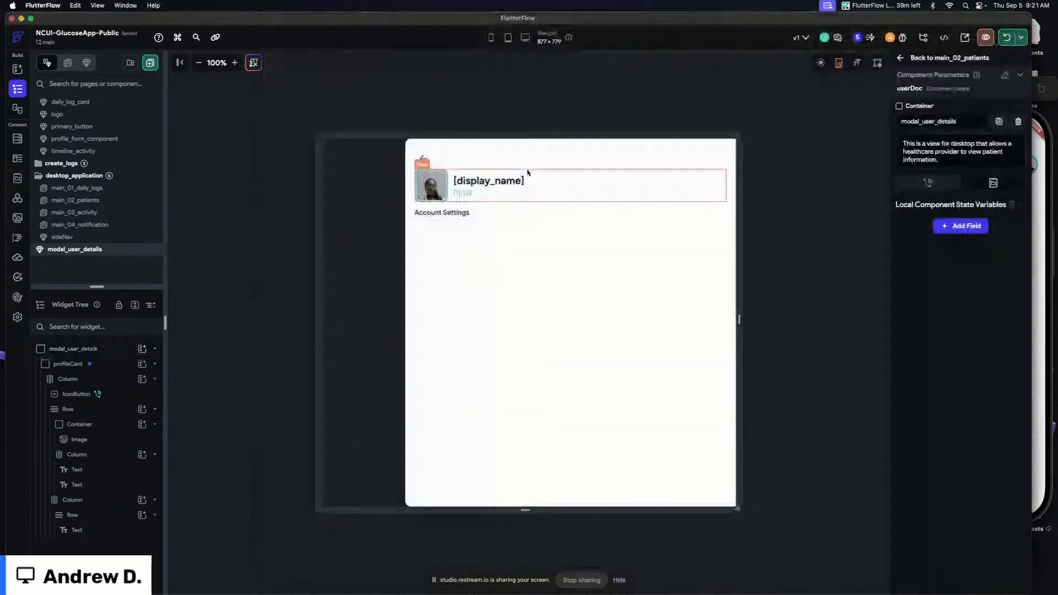
pyautogui.click(463, 193)
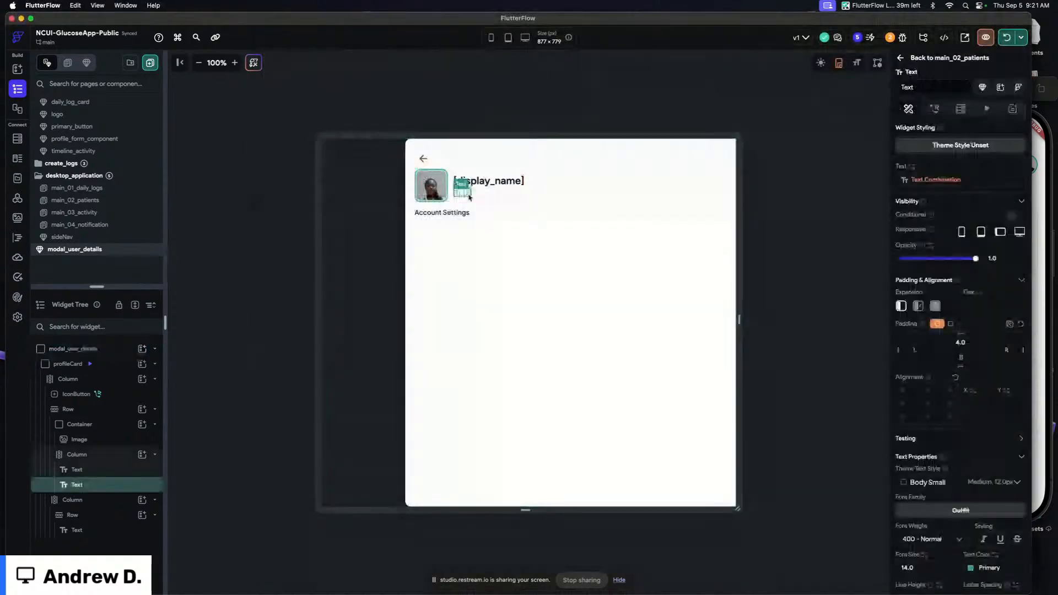
pyautogui.click(935, 180)
pyautogui.scroll(-2, 859, 254)
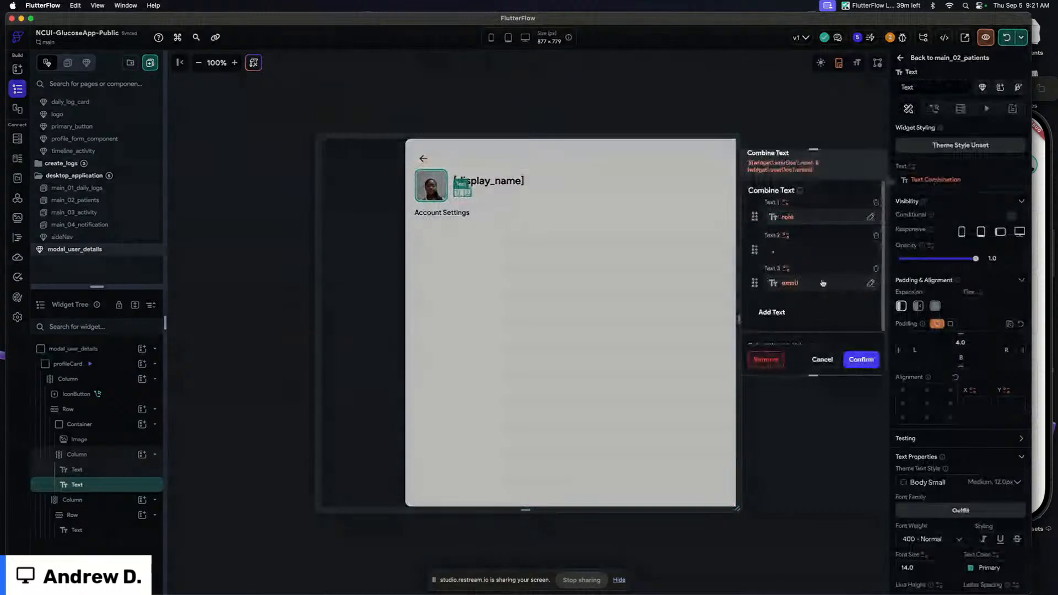
pyautogui.click(861, 359)
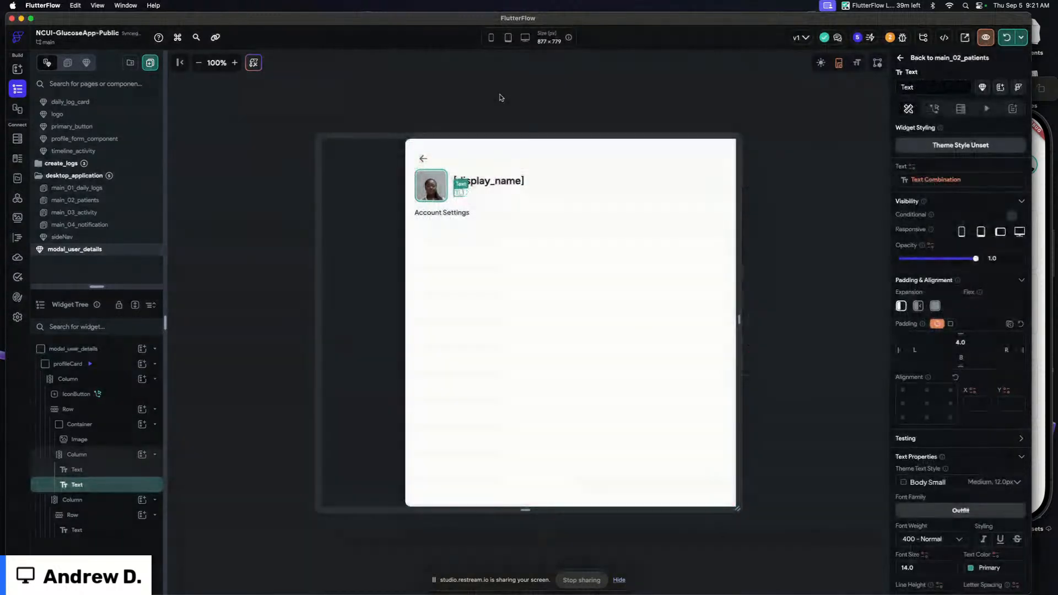
# On main_02_patients, bind the row's email subtitle text to the users document's shortDescription property
pyautogui.click(77, 188)
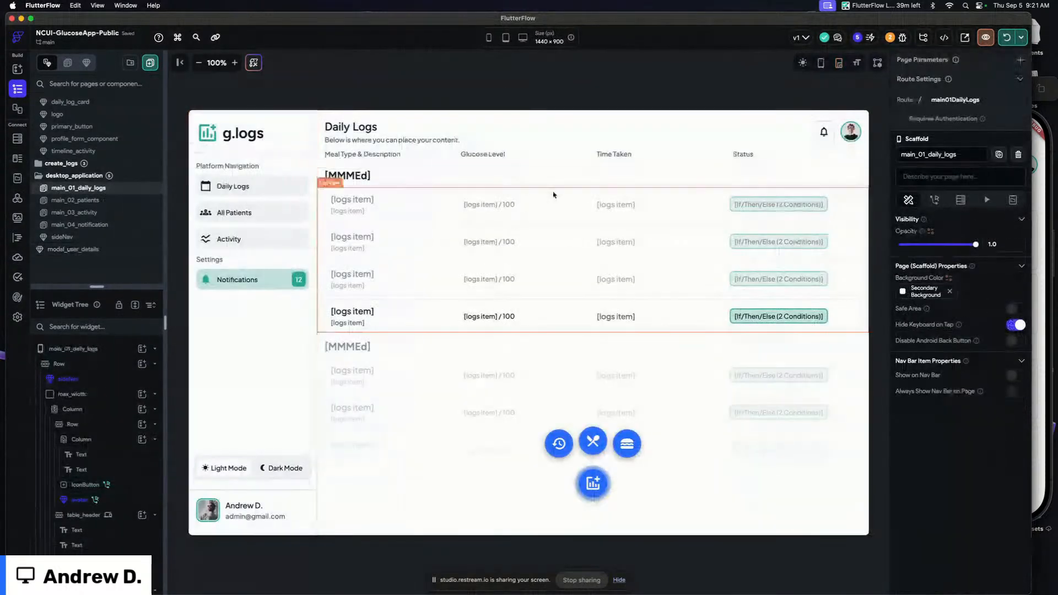
pyautogui.click(77, 200)
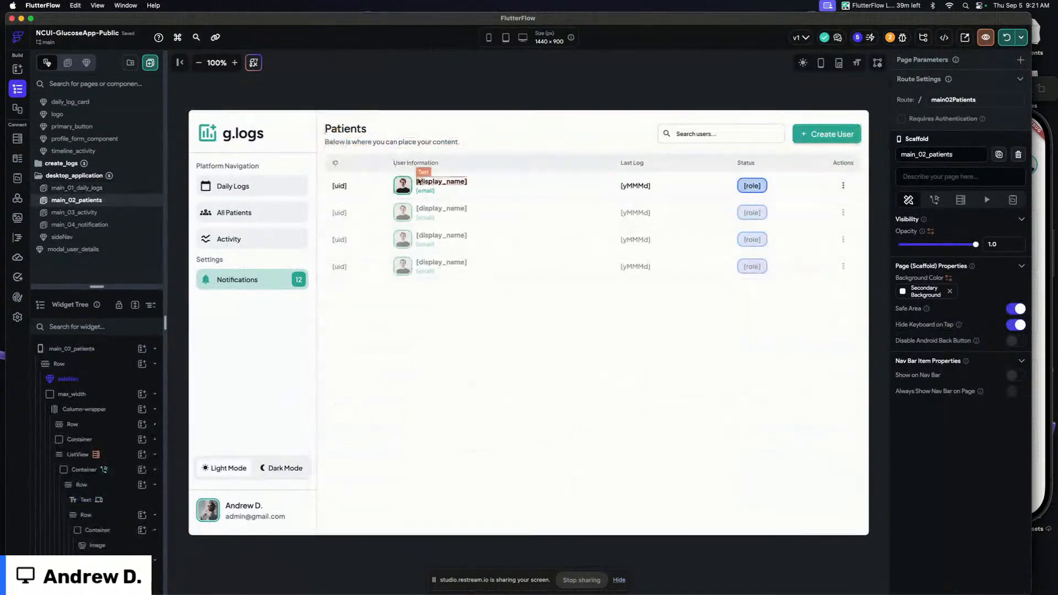
pyautogui.click(426, 191)
pyautogui.click(918, 164)
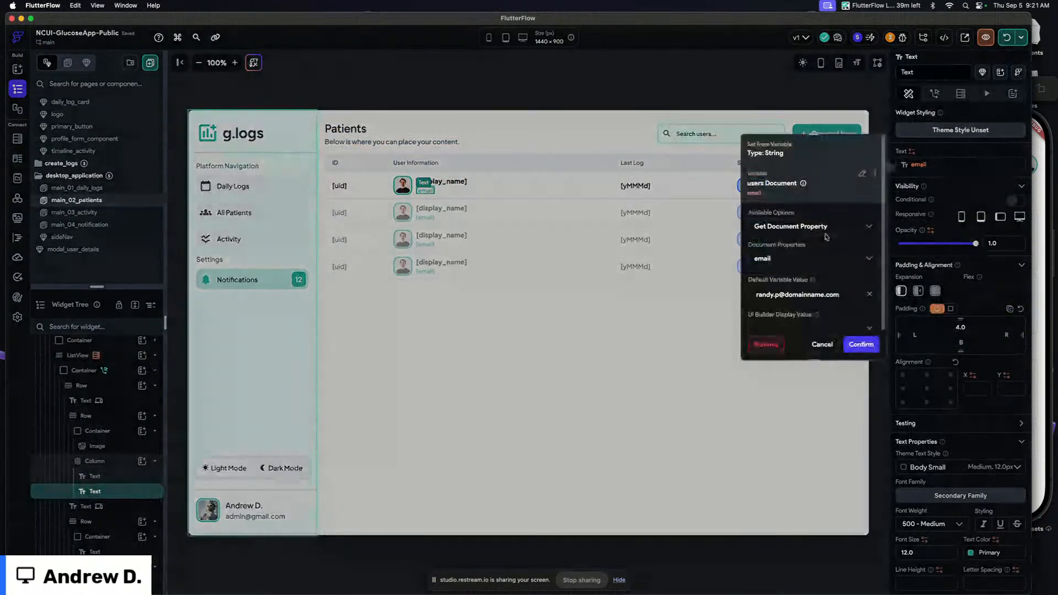
pyautogui.click(782, 242)
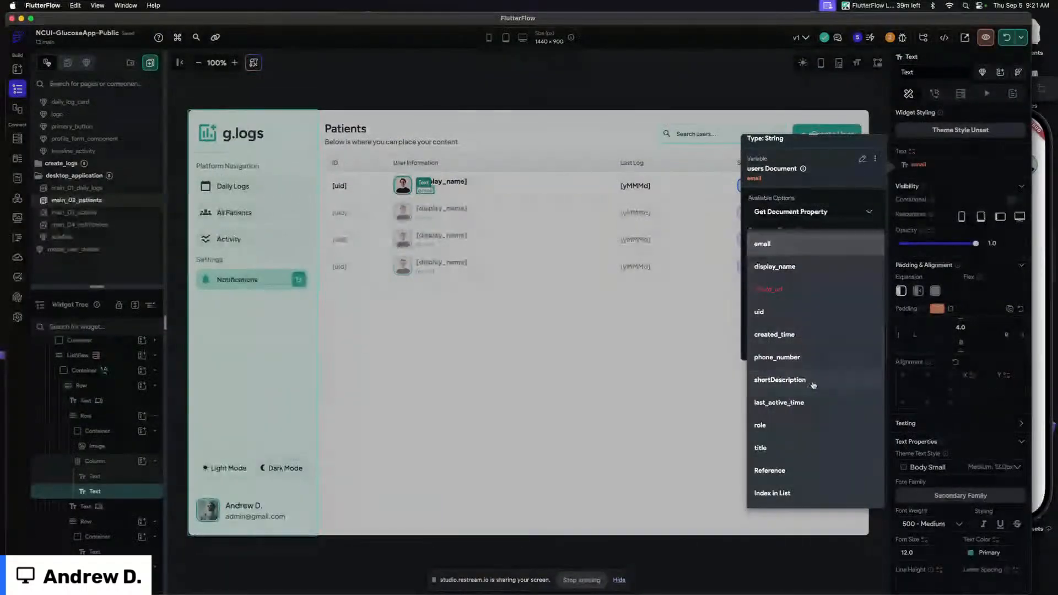
pyautogui.click(813, 386)
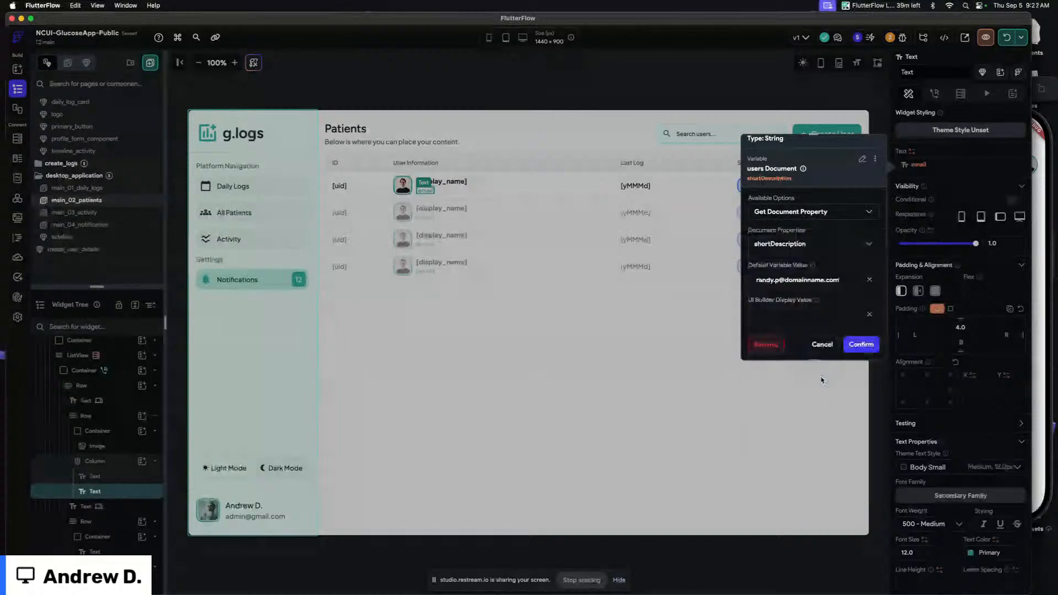
pyautogui.click(861, 345)
pyautogui.click(489, 90)
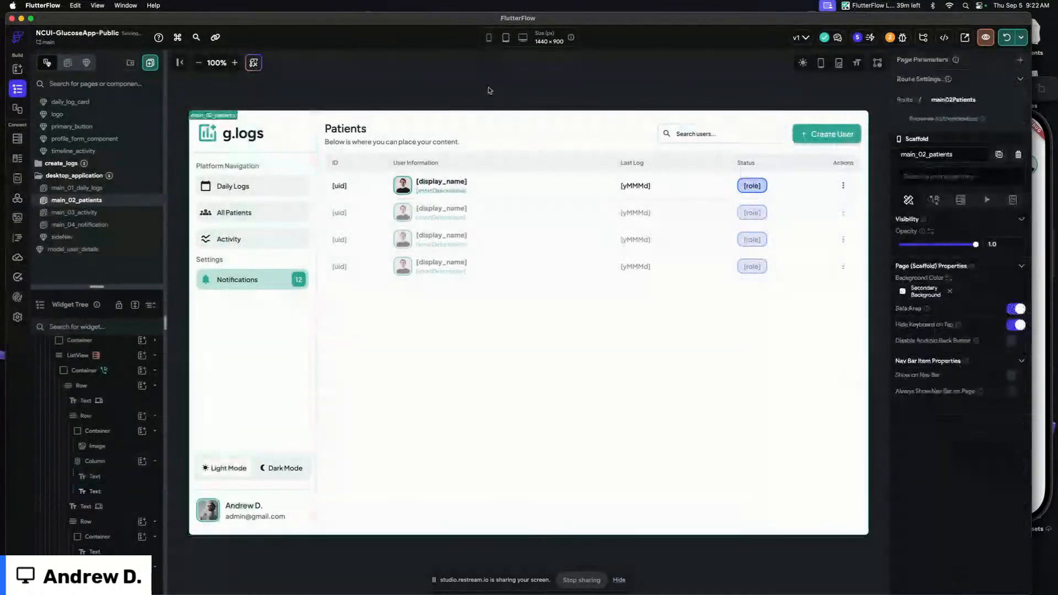
# Hot reload and open and close several patients' detail panels in the running app
pyautogui.click(1006, 37)
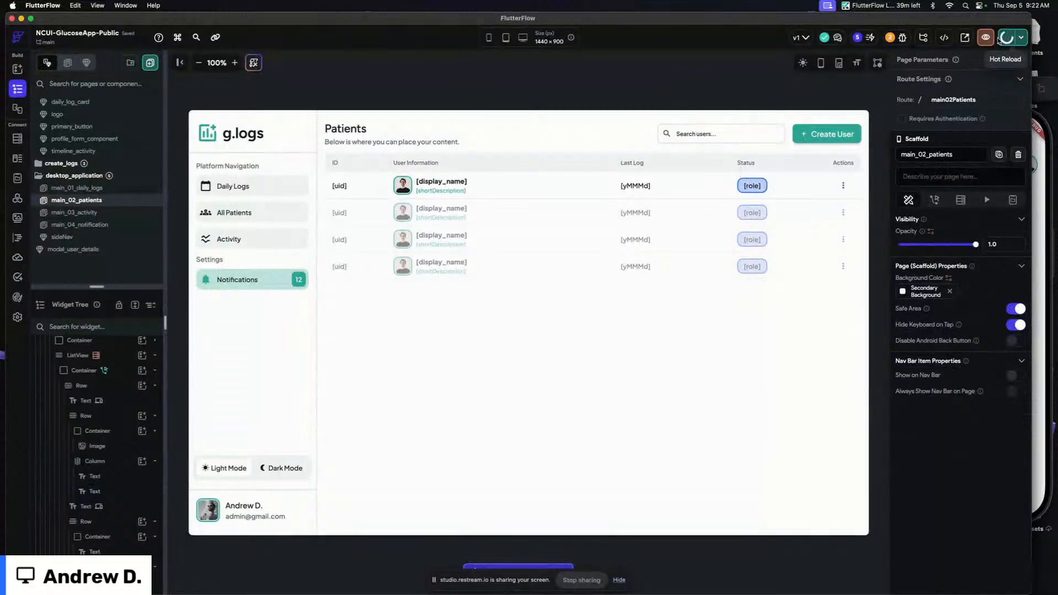
pyautogui.press('super+Tab')
pyautogui.click(719, 72)
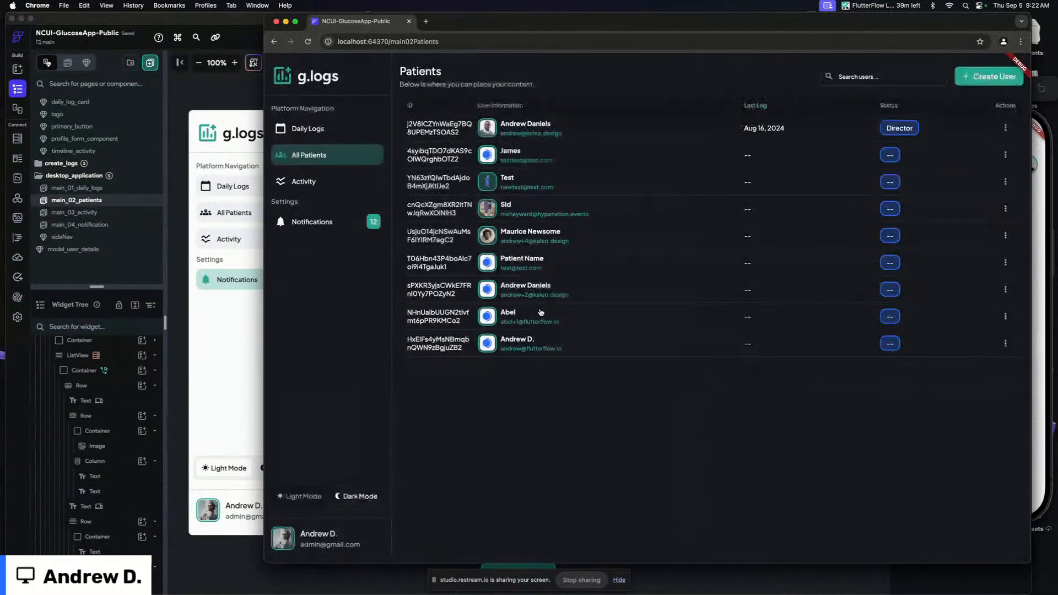
pyautogui.click(534, 348)
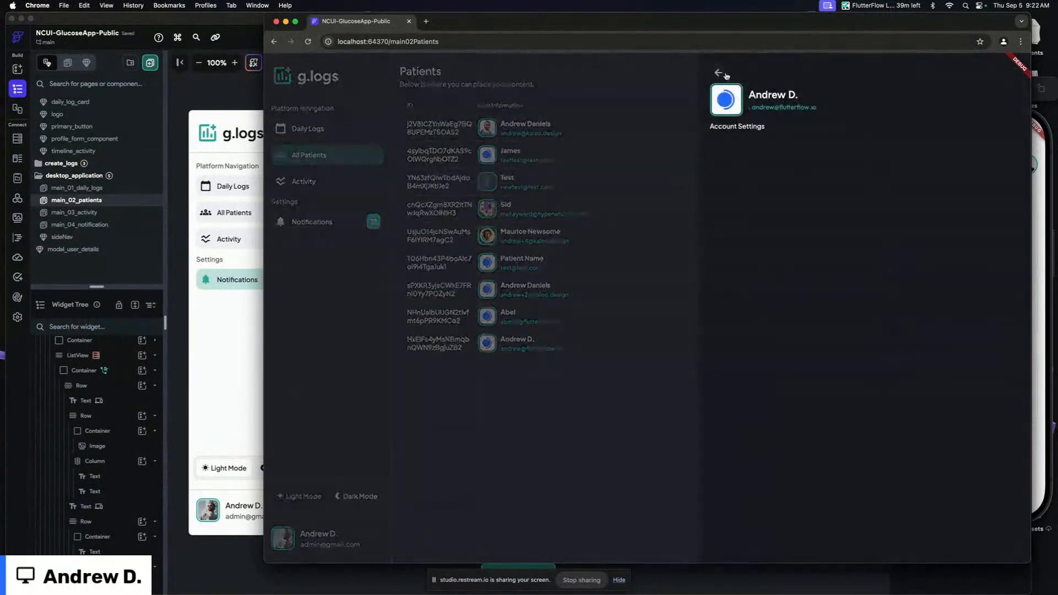
pyautogui.click(718, 72)
pyautogui.click(548, 289)
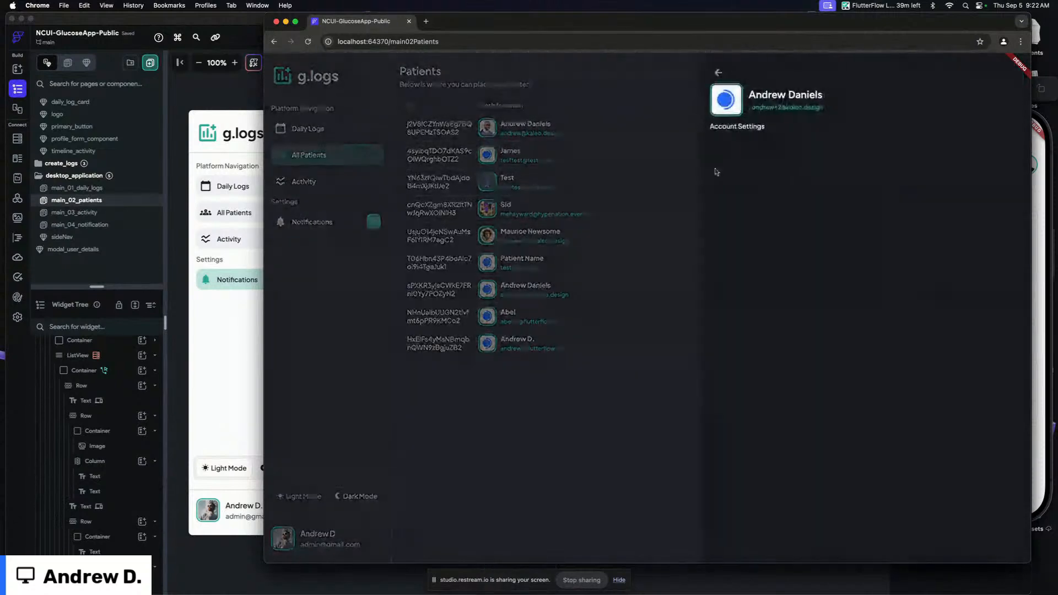
pyautogui.click(718, 72)
pyautogui.click(534, 239)
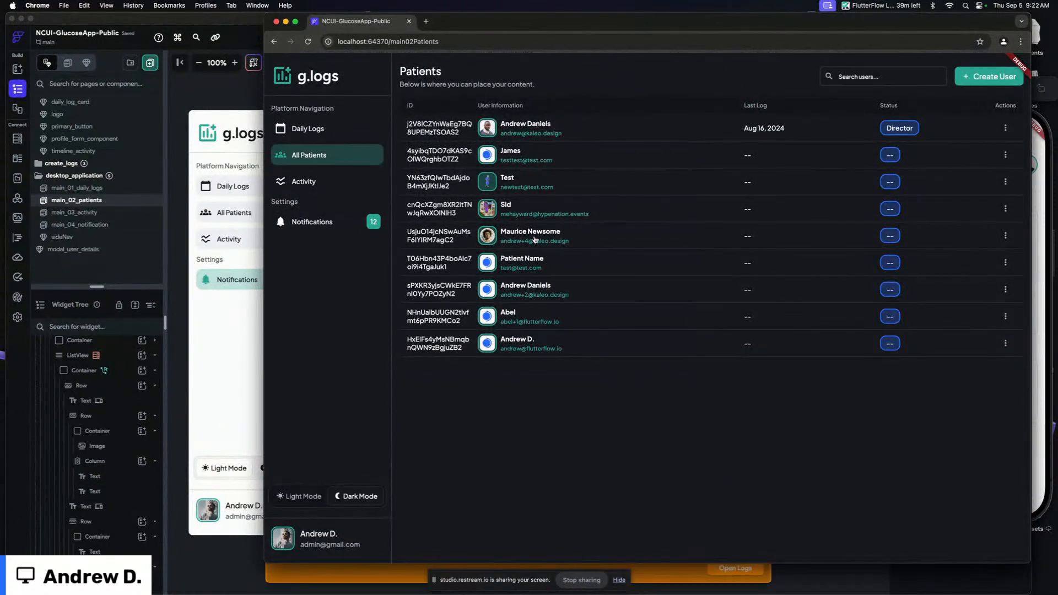
# Reload the running app and open and close the first patient's details panel
pyautogui.press('super+r')
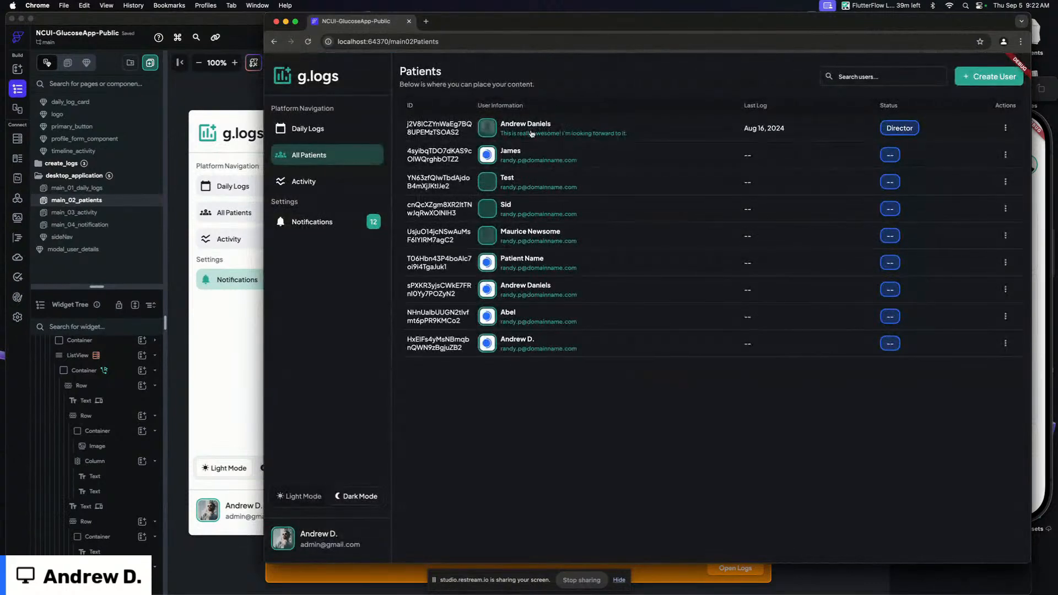
pyautogui.click(571, 131)
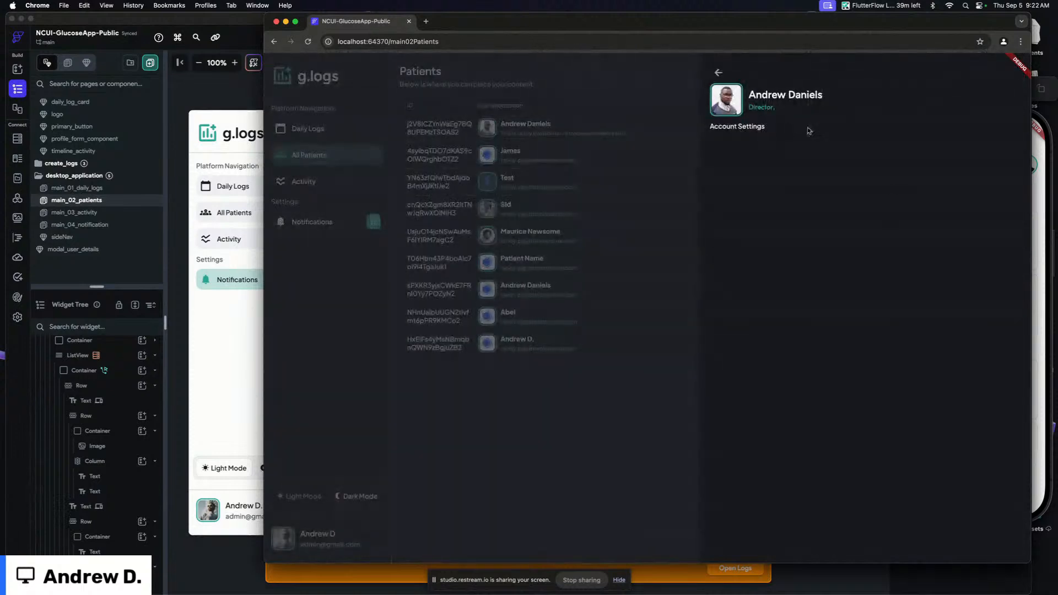
pyautogui.click(718, 72)
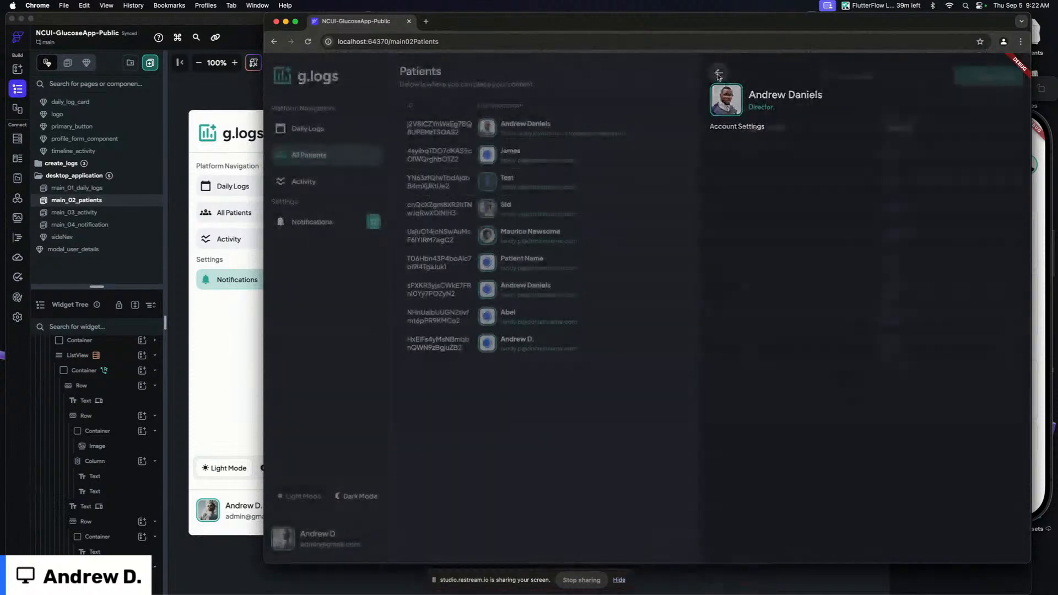
# Open the Daily Logs page in the running app
pyautogui.click(386, 129)
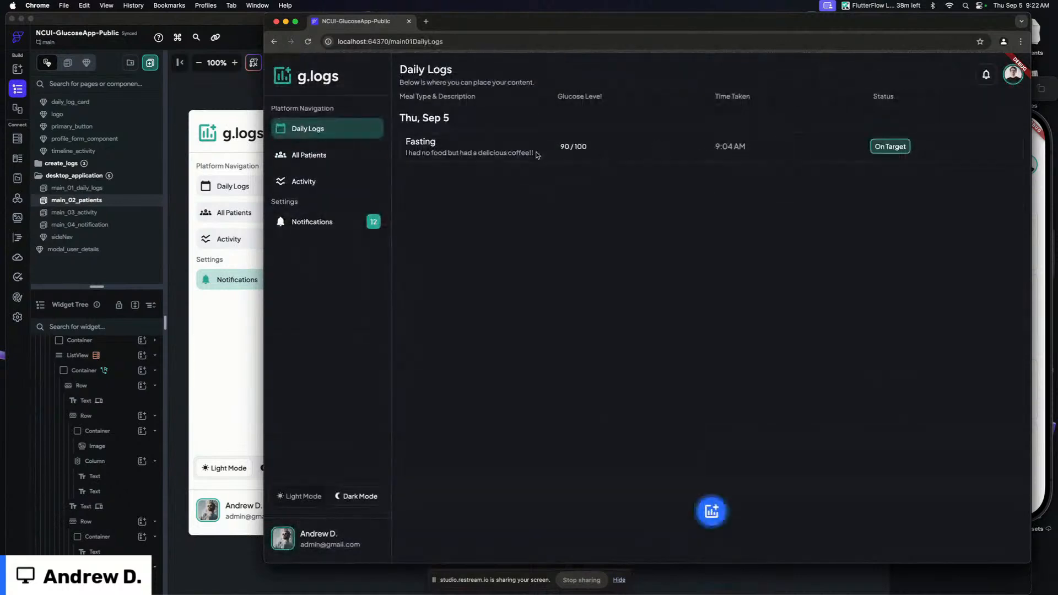
# In the running app, go to All Patients and open and close the first patient's details panel
pyautogui.click(716, 514)
pyautogui.click(716, 514)
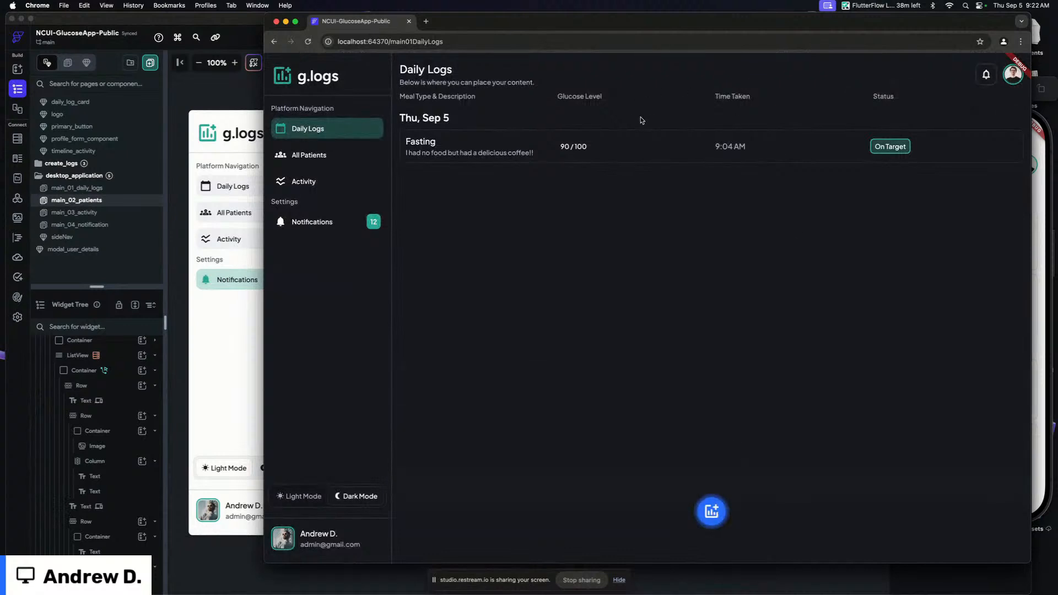
pyautogui.click(325, 158)
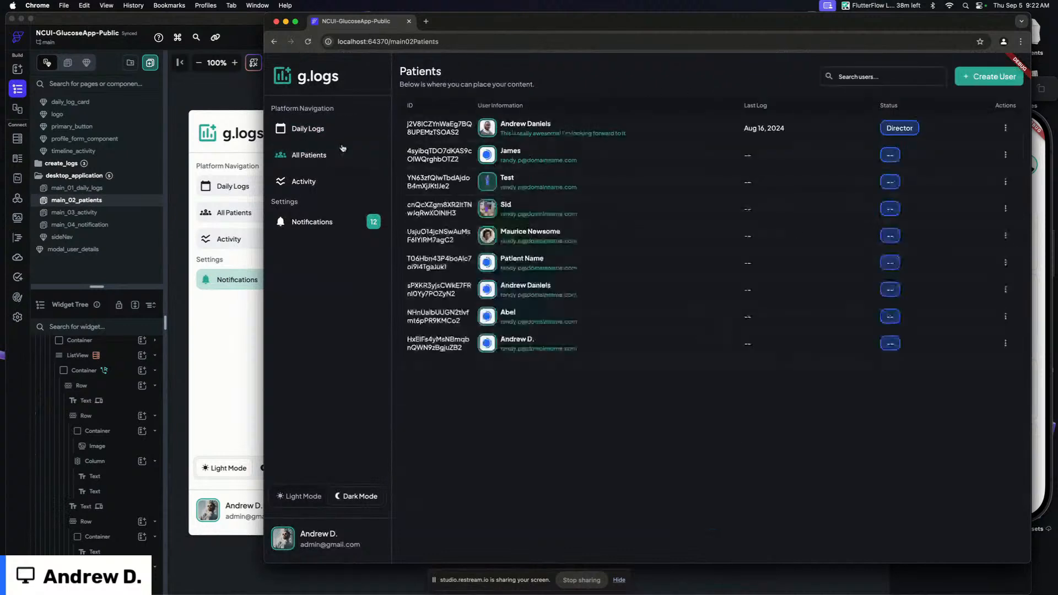
pyautogui.click(557, 131)
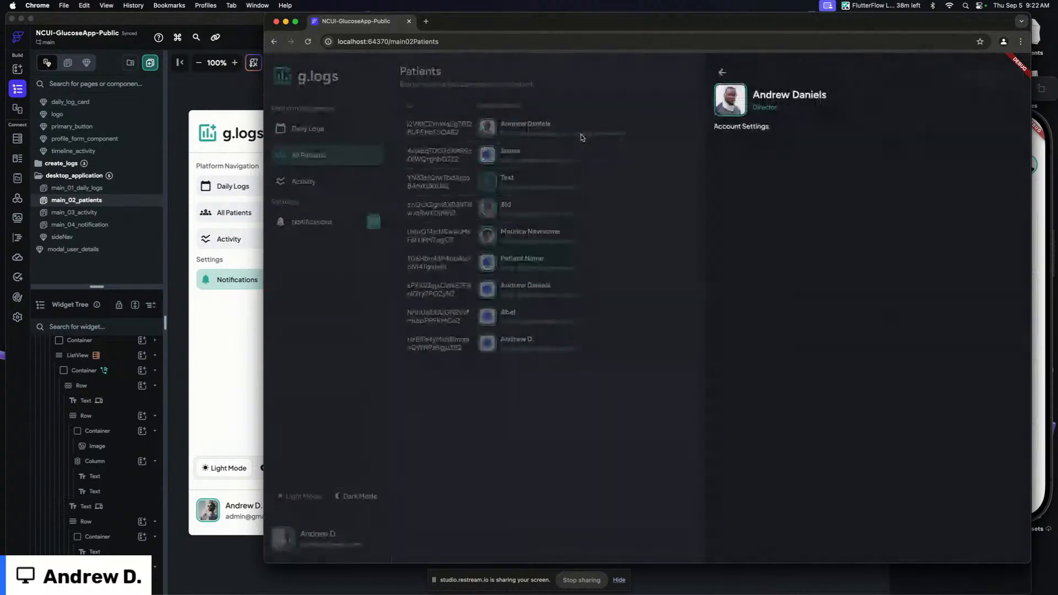
pyautogui.click(717, 73)
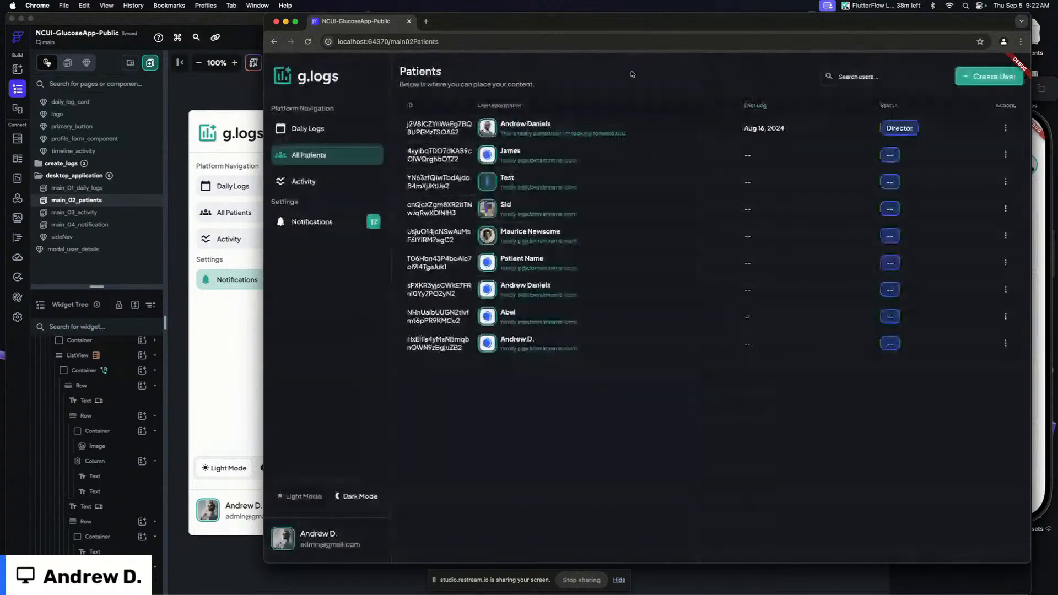
# Inspect the main_01_daily_logs page's widget tree, including its table header, column, stack and logs_query container
pyautogui.click(189, 107)
pyautogui.click(117, 188)
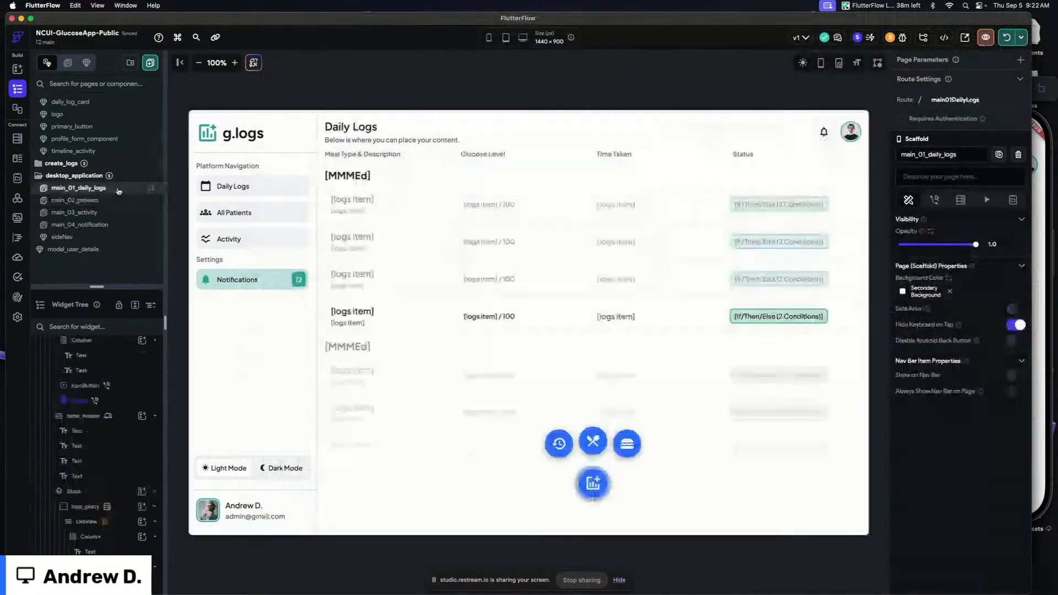
pyautogui.click(324, 155)
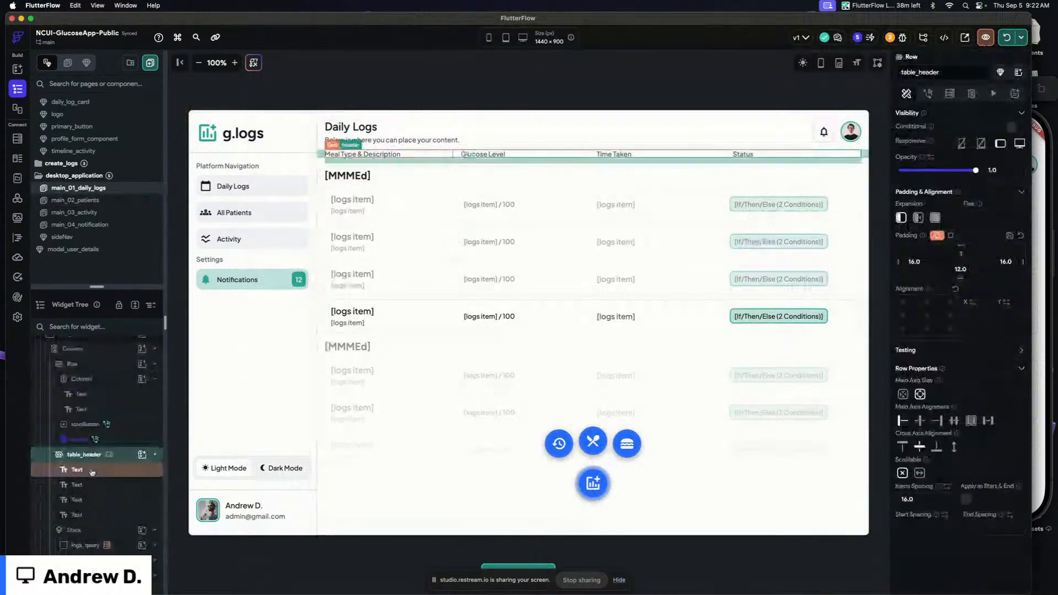
pyautogui.click(155, 454)
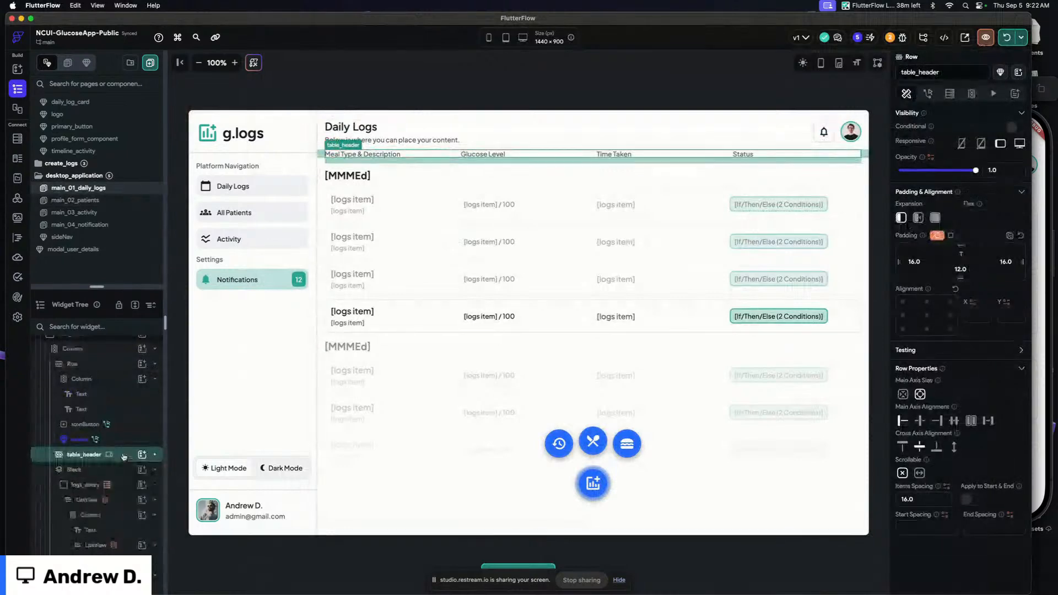
pyautogui.click(101, 349)
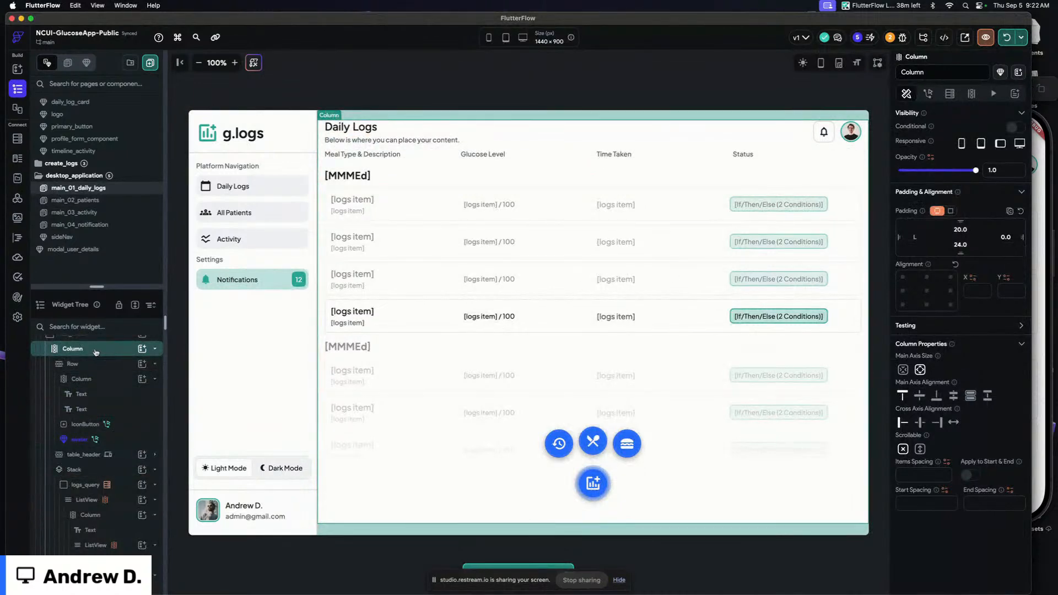
pyautogui.scroll(2, 96, 352)
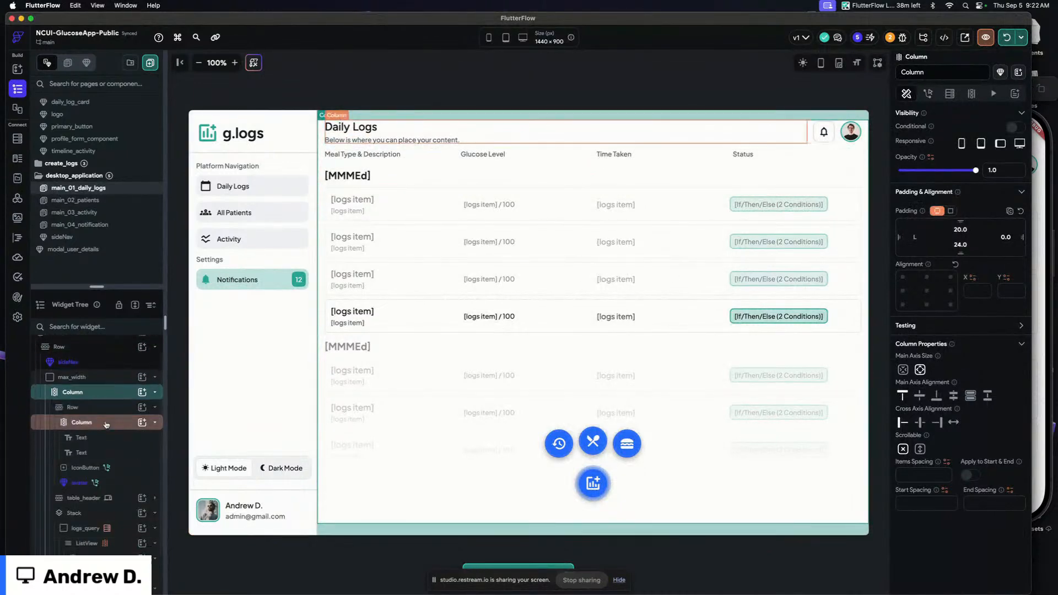
pyautogui.click(105, 416)
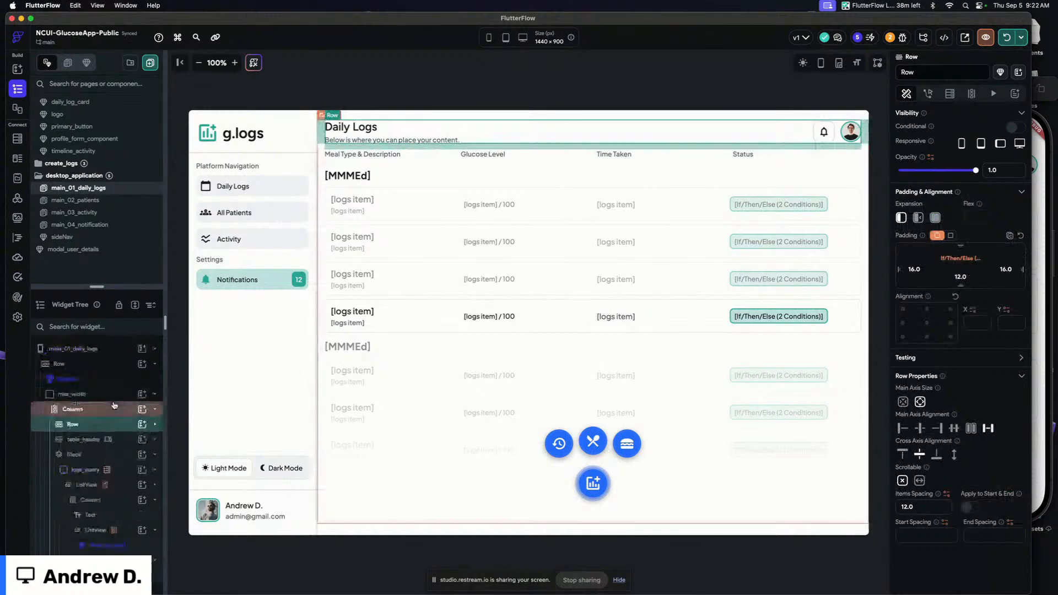
pyautogui.click(116, 454)
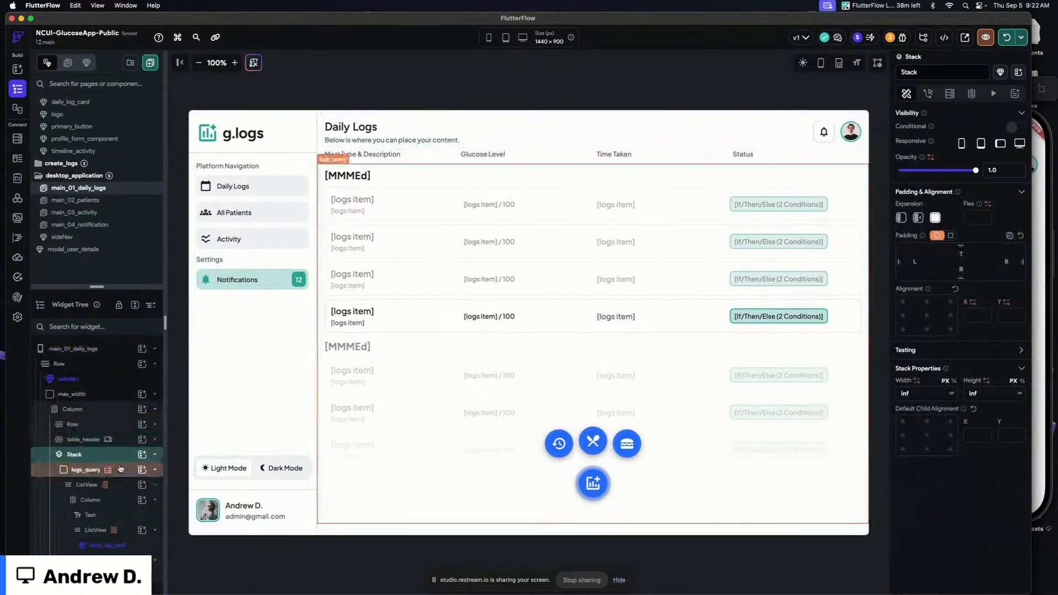
pyautogui.click(395, 85)
# In the modal_user_details component, change the Account Settings text to Log History
pyautogui.click(110, 257)
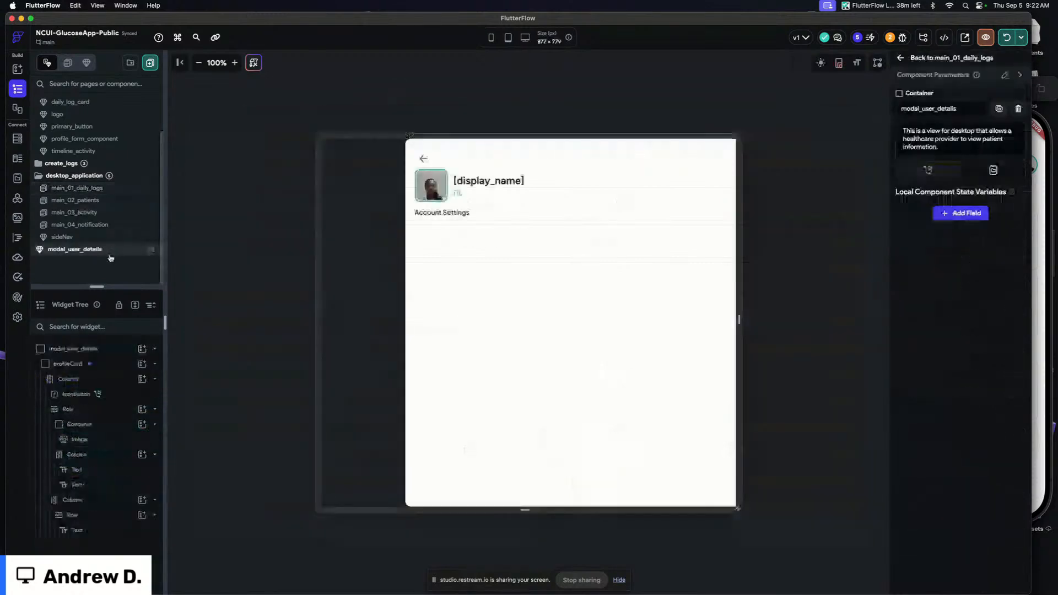
pyautogui.click(452, 215)
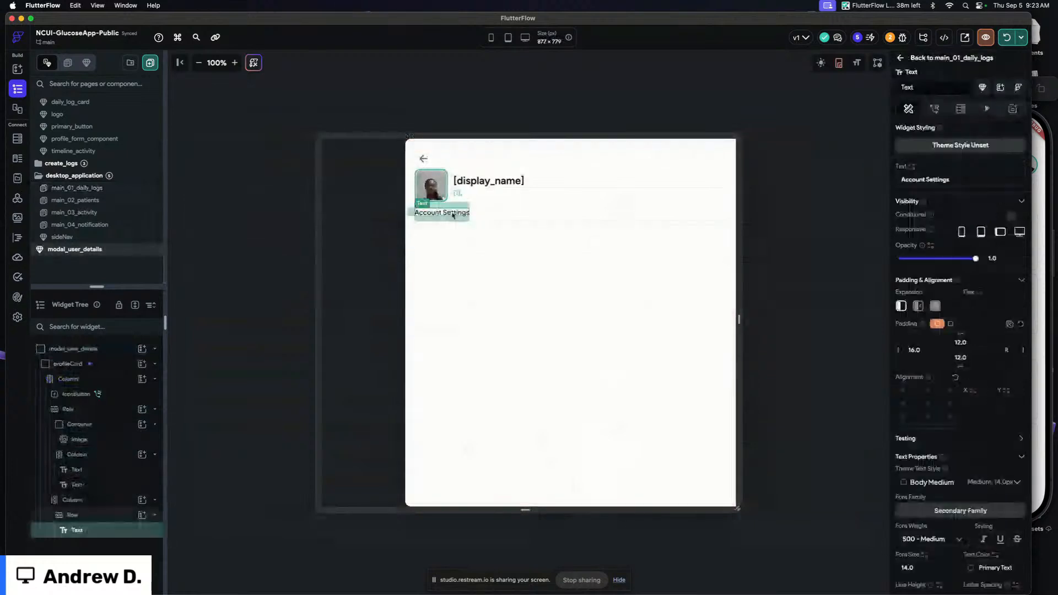
pyautogui.click(962, 185)
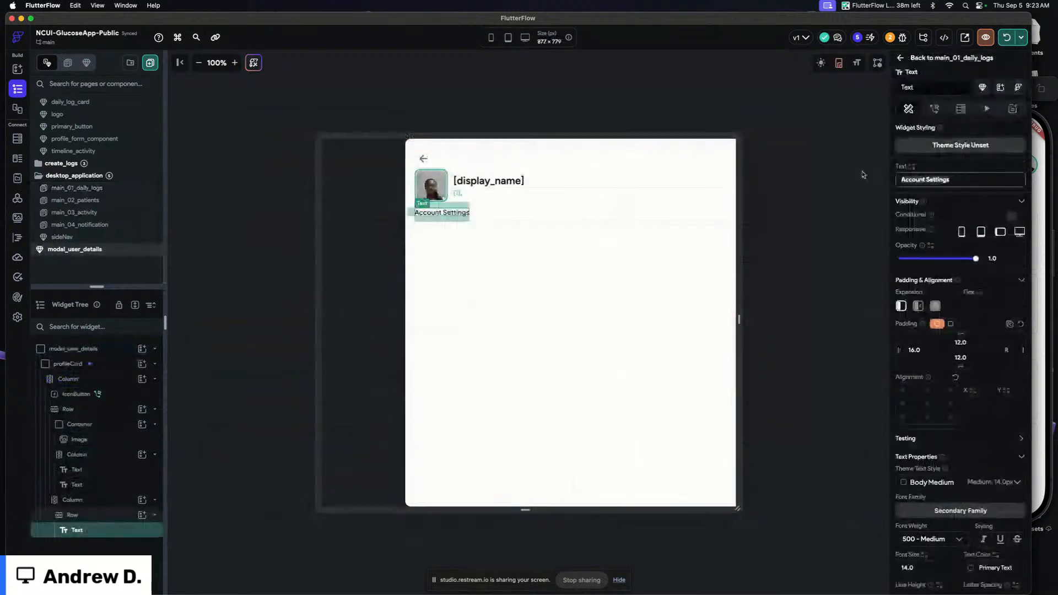
pyautogui.write('Log History')
pyautogui.press('Return')
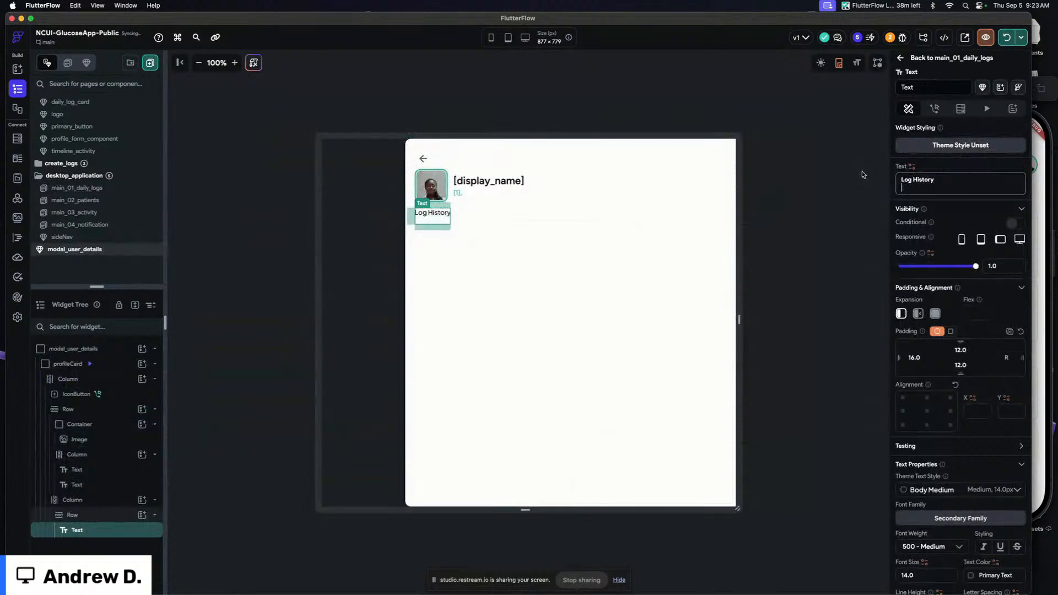
pyautogui.press('BackSpace')
# Try to paste the copied widget into the modal's main column
pyautogui.click(563, 100)
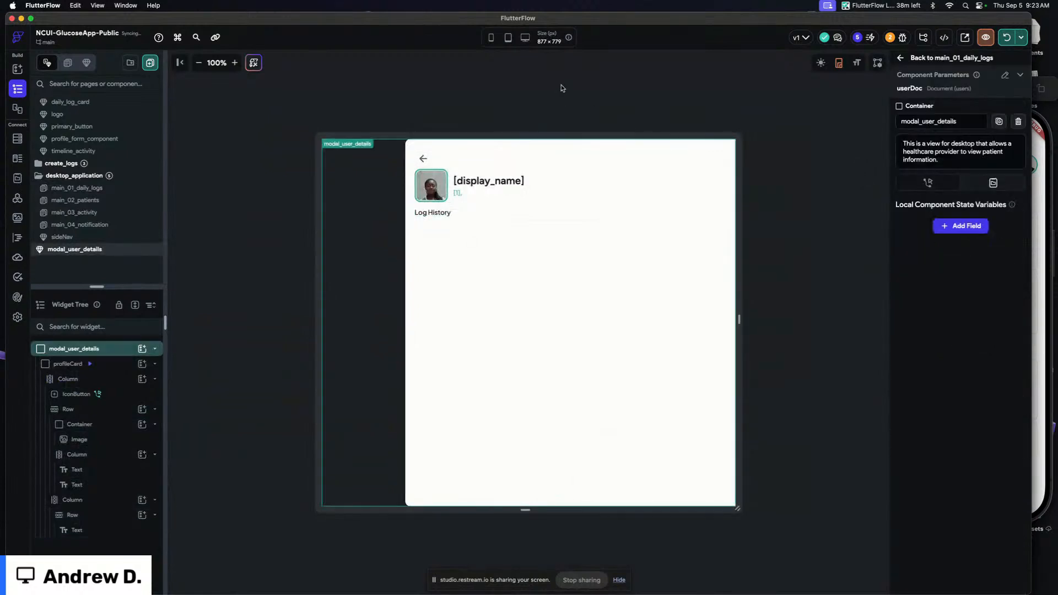
pyautogui.click(499, 277)
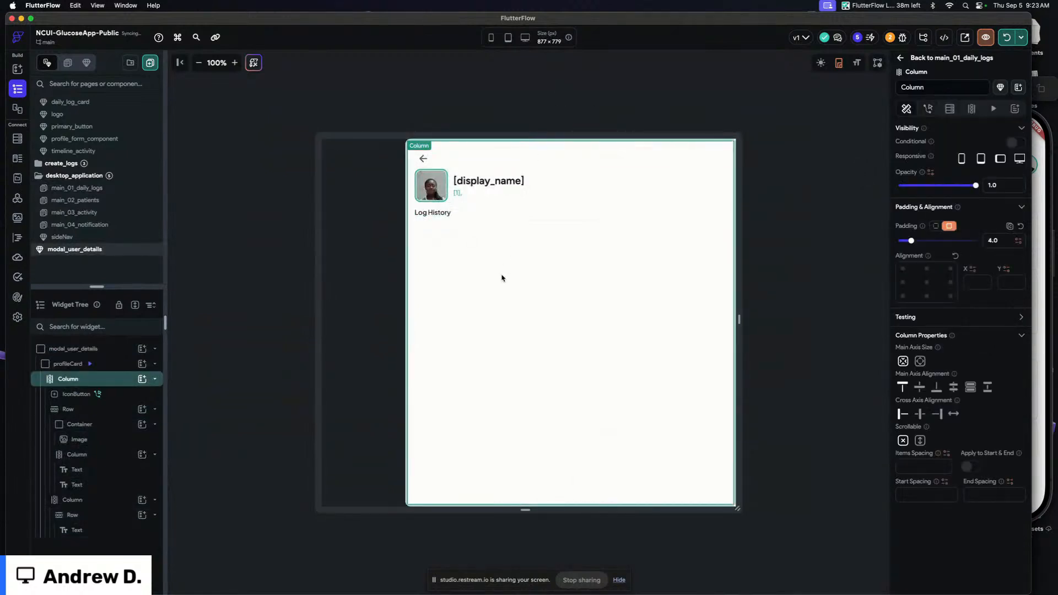
pyautogui.press('super+v')
pyautogui.click(416, 272)
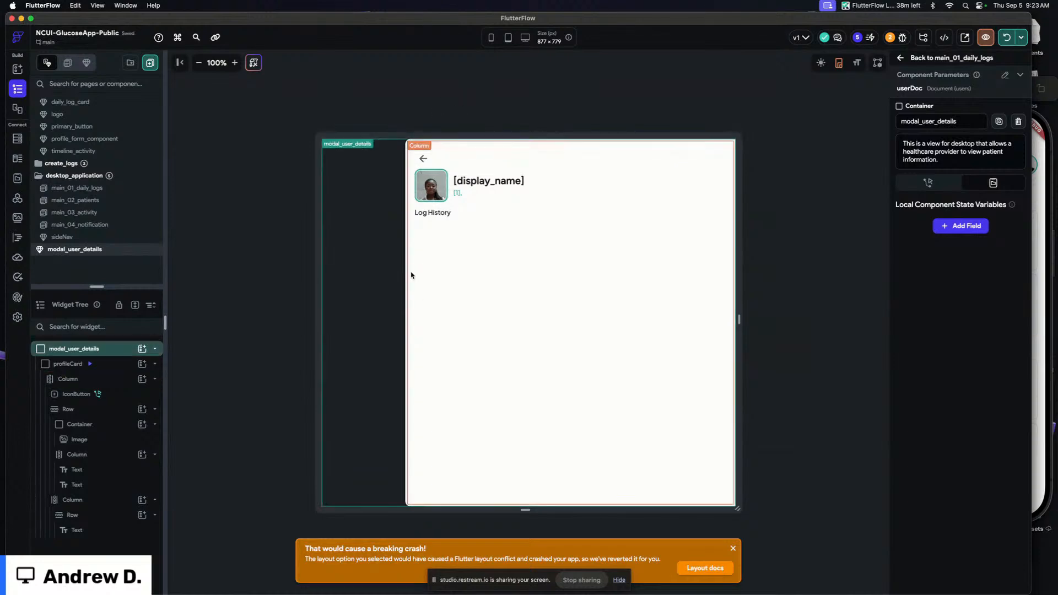
pyautogui.click(458, 278)
pyautogui.press('super+v')
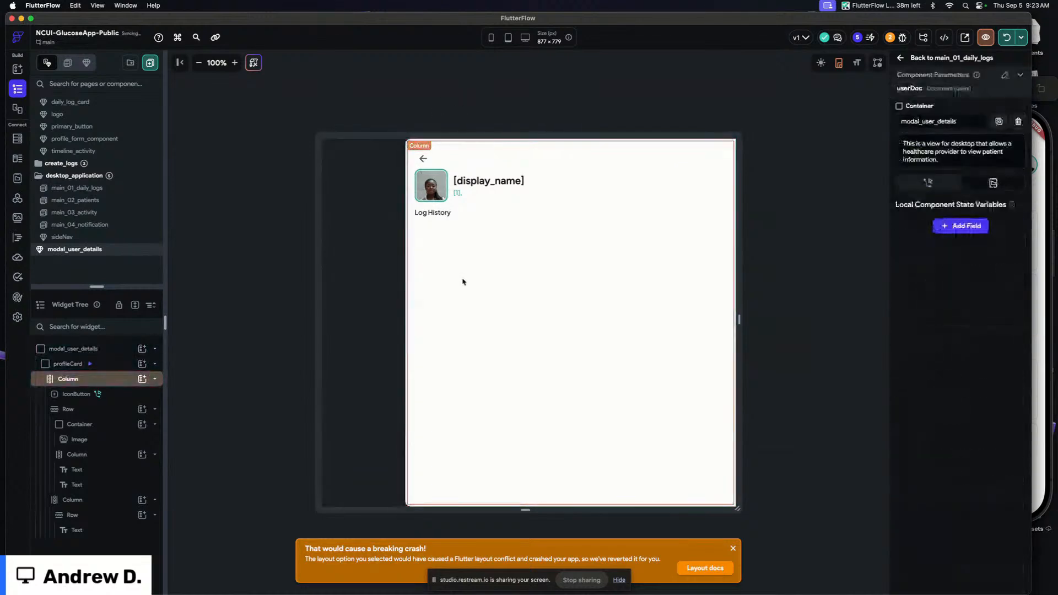
# On main_01_daily_logs, set the logs_query container's height to 800
pyautogui.click(104, 187)
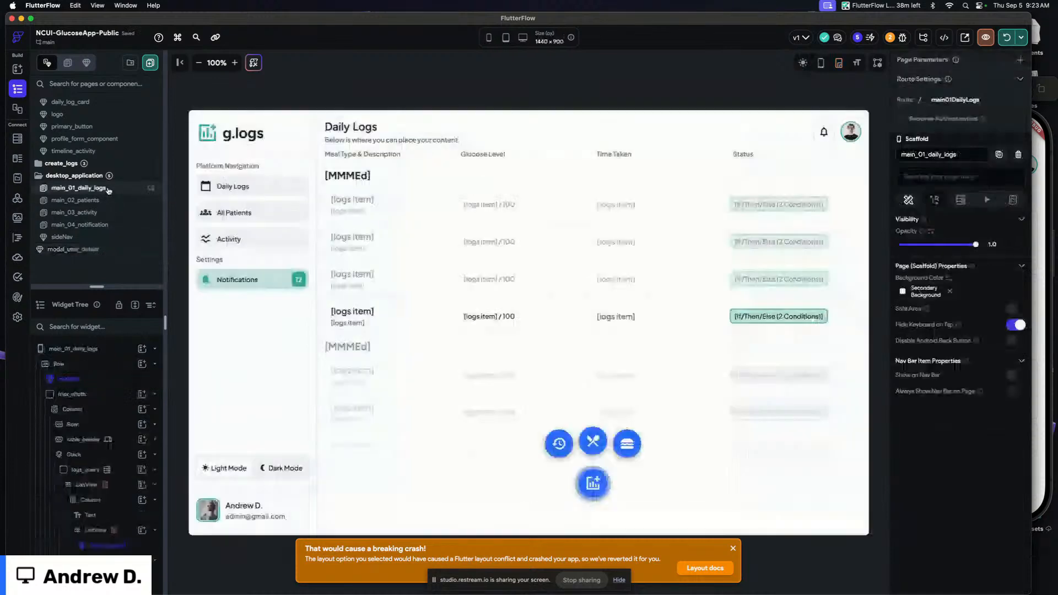
pyautogui.click(320, 178)
pyautogui.click(86, 469)
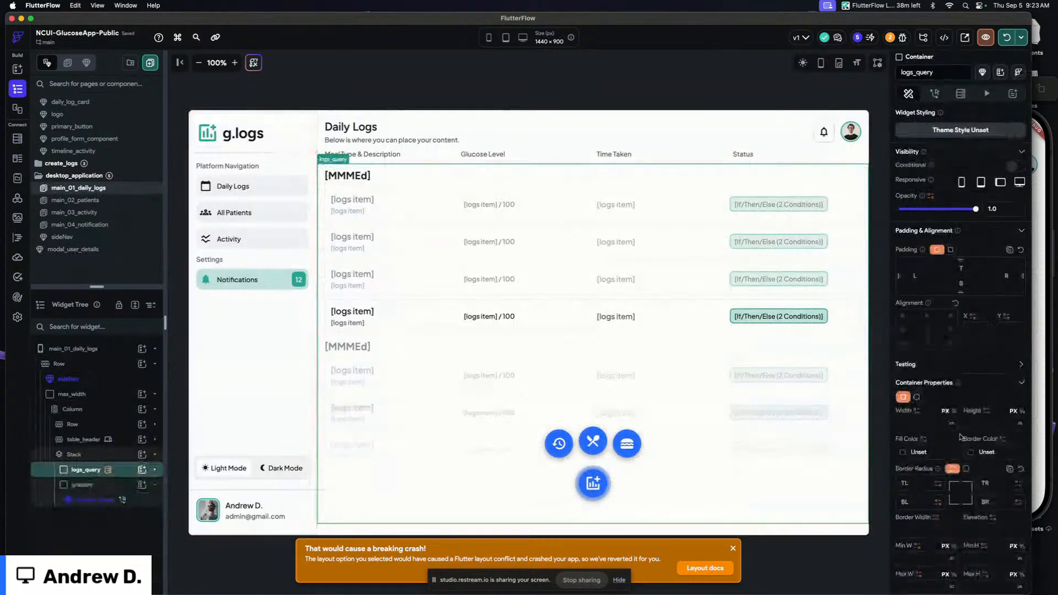
pyautogui.scroll(-3, 960, 437)
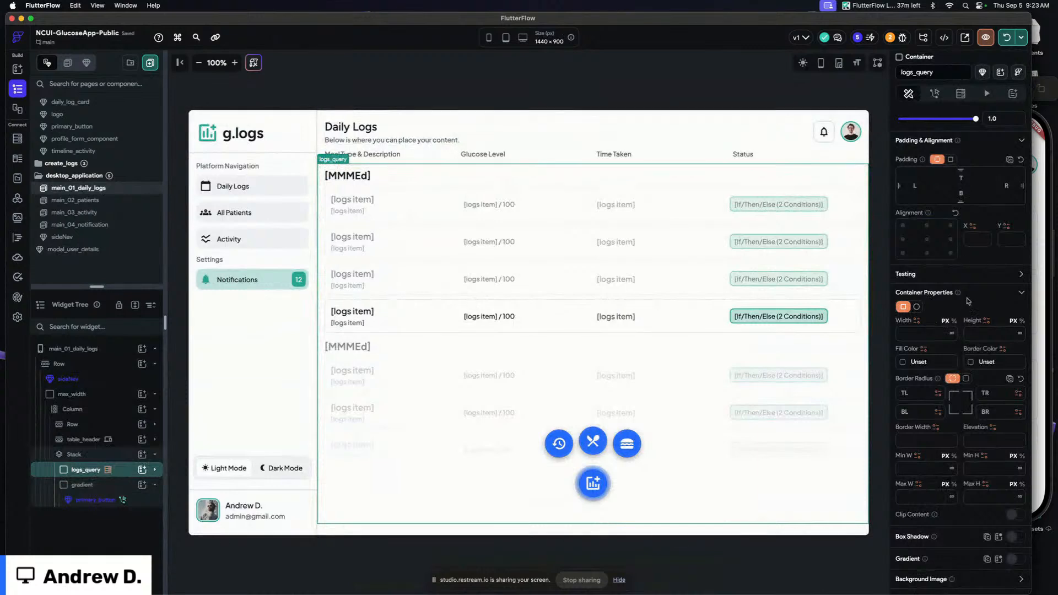
pyautogui.click(983, 330)
pyautogui.write('800')
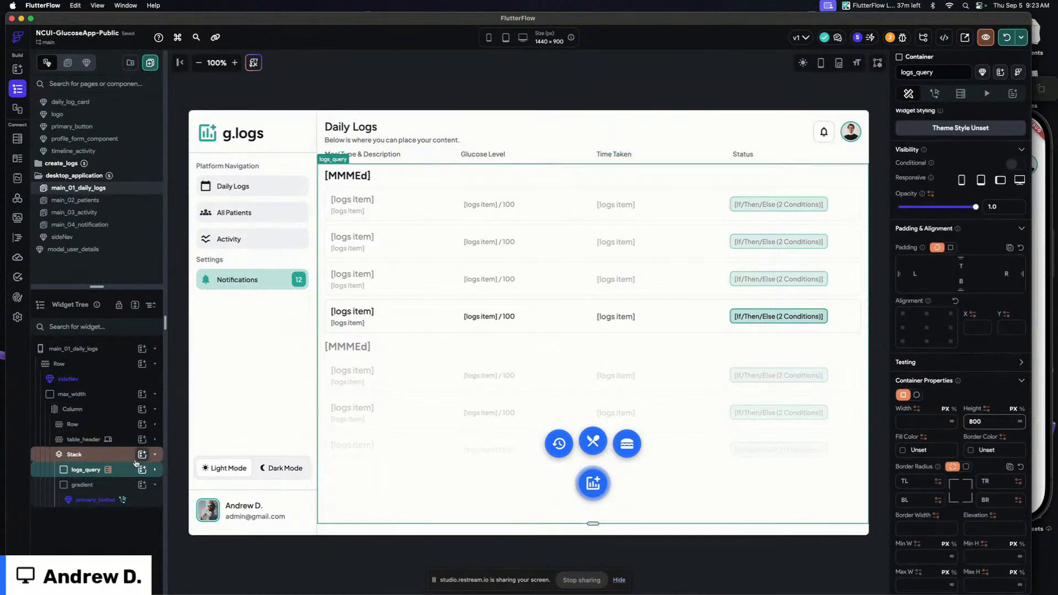
# Copy the logs_query container and paste it into the modal_user_details column below Log History
pyautogui.click(122, 472)
pyautogui.press('super+c')
pyautogui.click(92, 460)
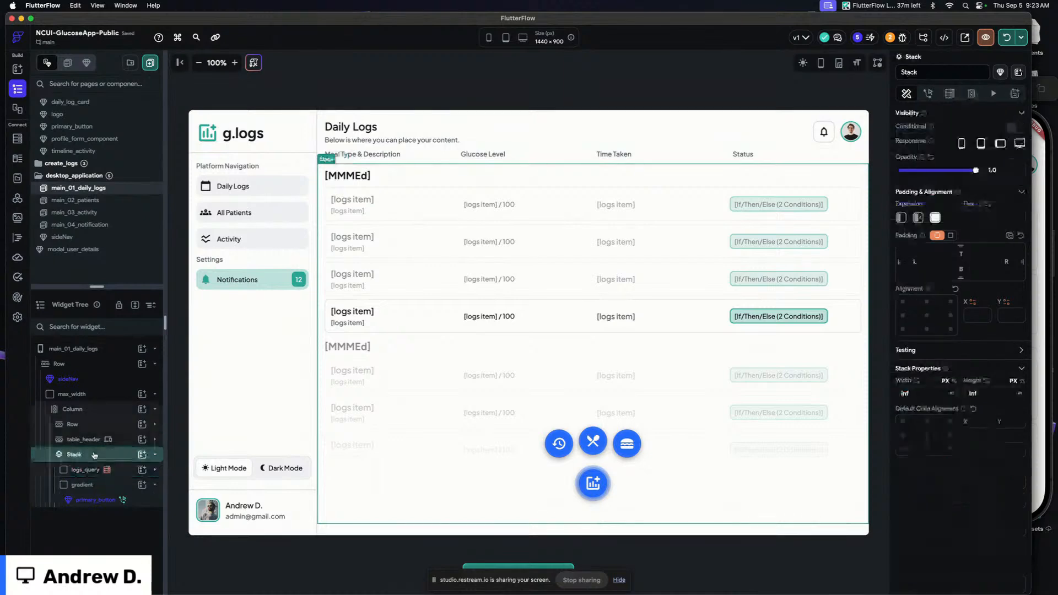
pyautogui.click(106, 249)
pyautogui.click(493, 238)
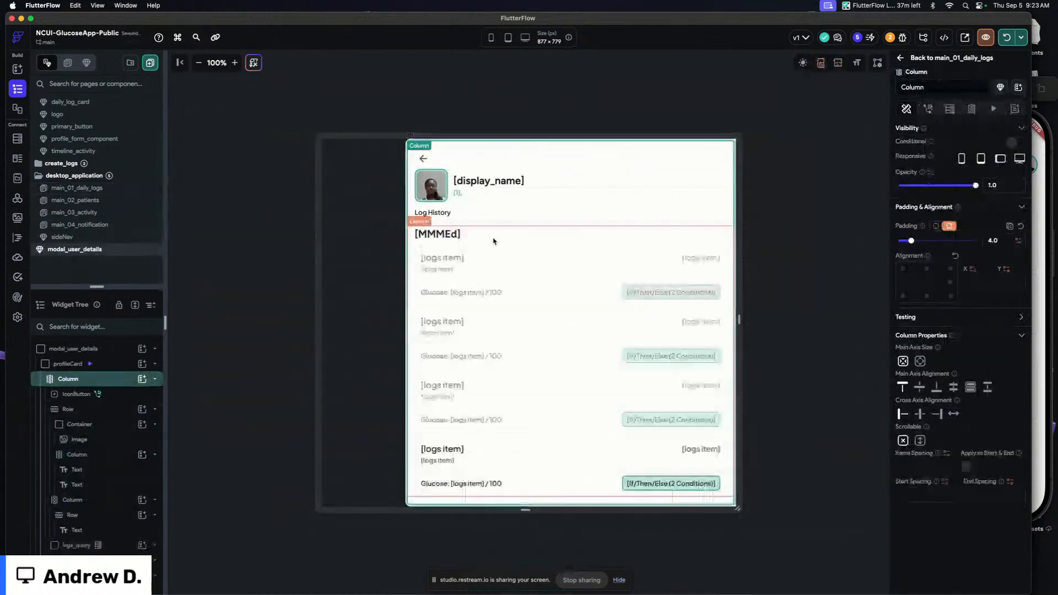
pyautogui.scroll(-2, 572, 337)
pyautogui.scroll(3, 571, 336)
pyautogui.scroll(-4, 571, 336)
pyautogui.scroll(5, 572, 336)
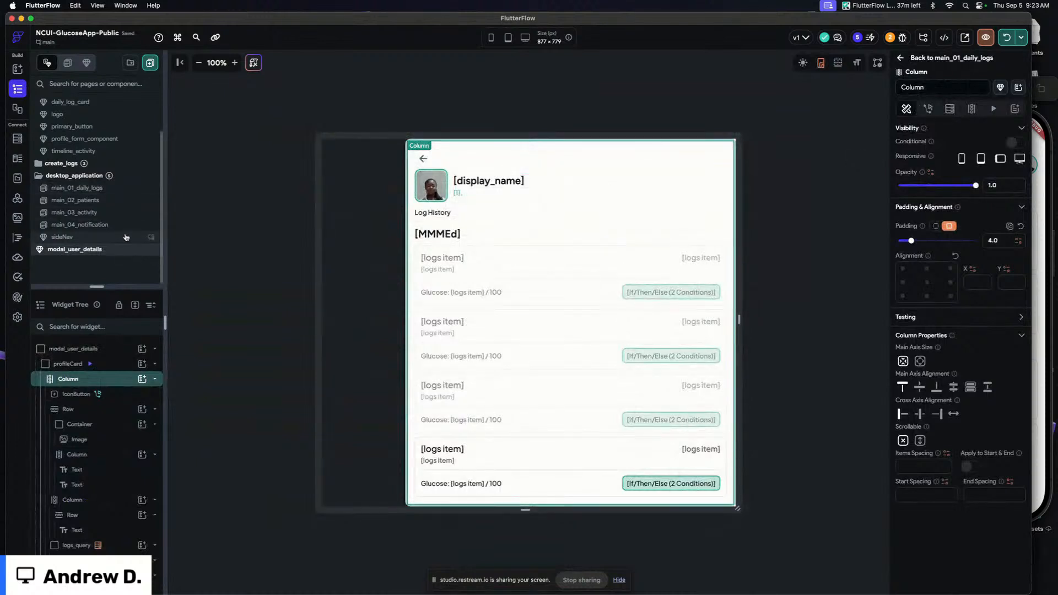
# Copy the table_header row from main_01_daily_logs and return to modal_user_details
pyautogui.click(110, 188)
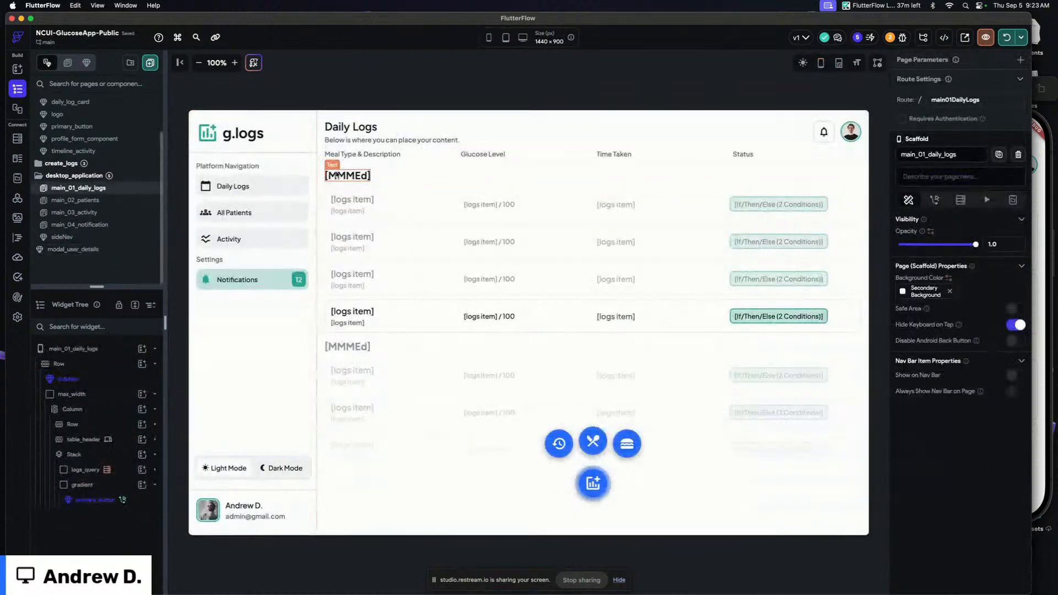
pyautogui.click(457, 159)
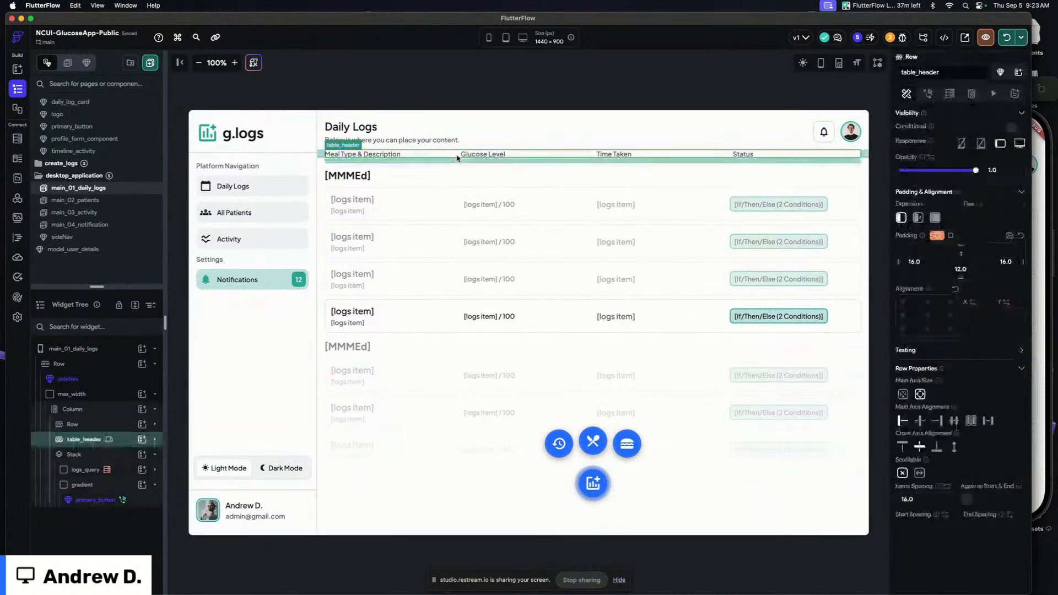
pyautogui.click(128, 440)
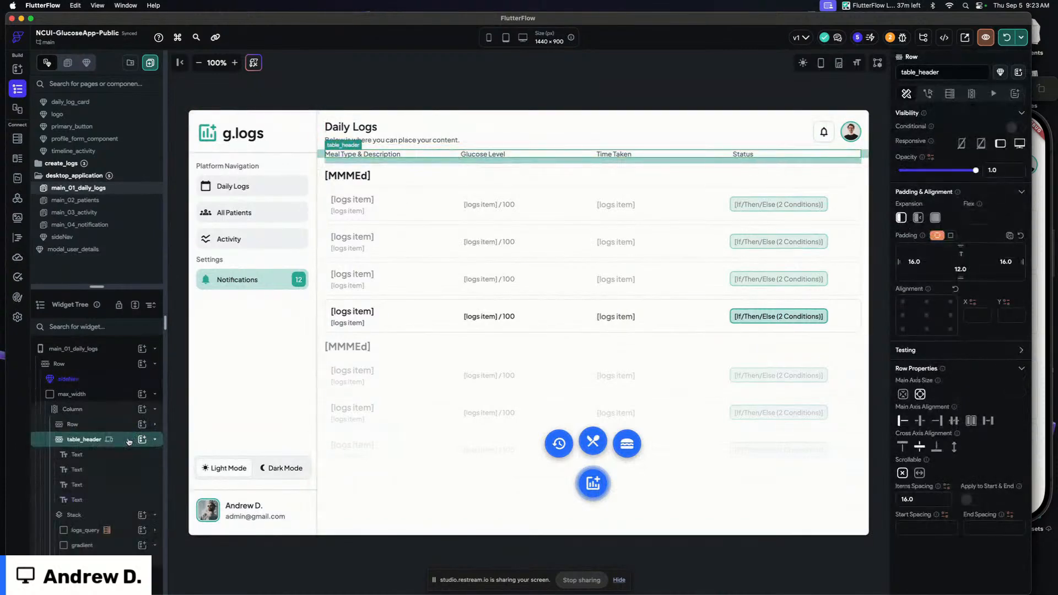
pyautogui.click(129, 441)
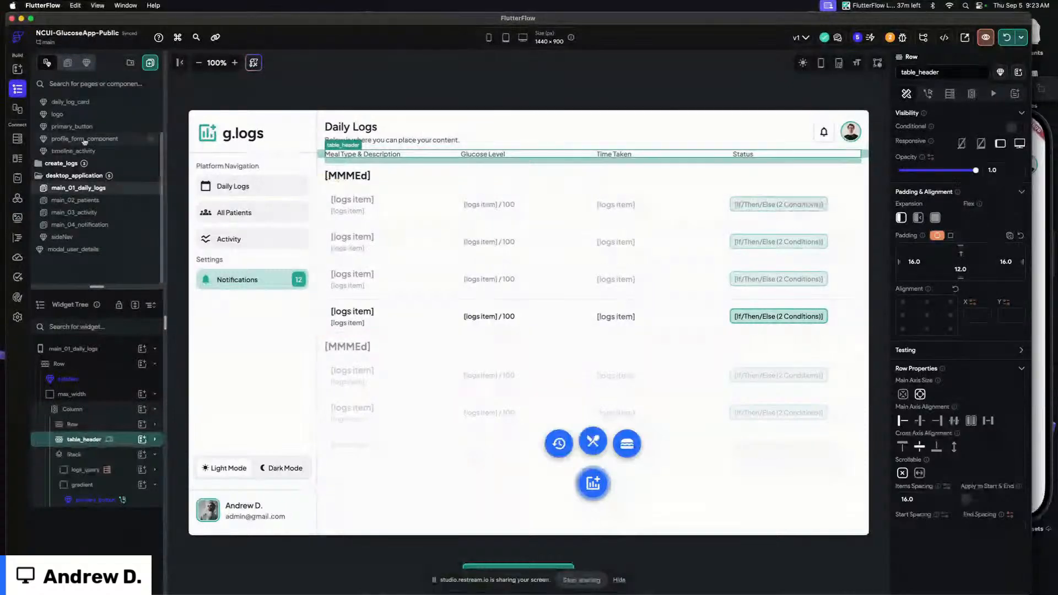
pyautogui.click(74, 249)
# Paste the table_header row into the modal's column and move it above the logs_query list
pyautogui.click(407, 225)
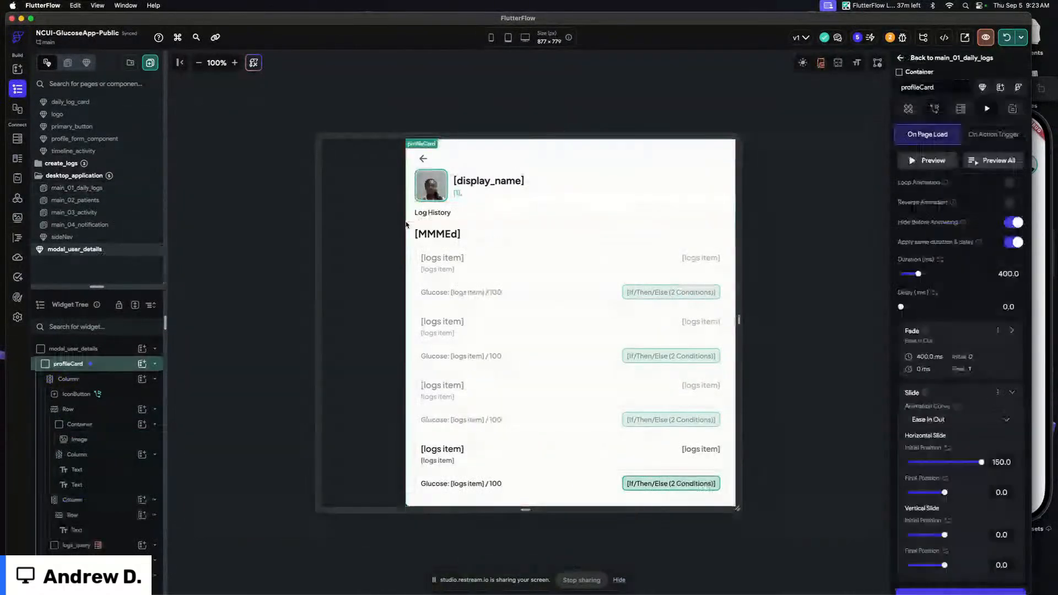
pyautogui.click(577, 202)
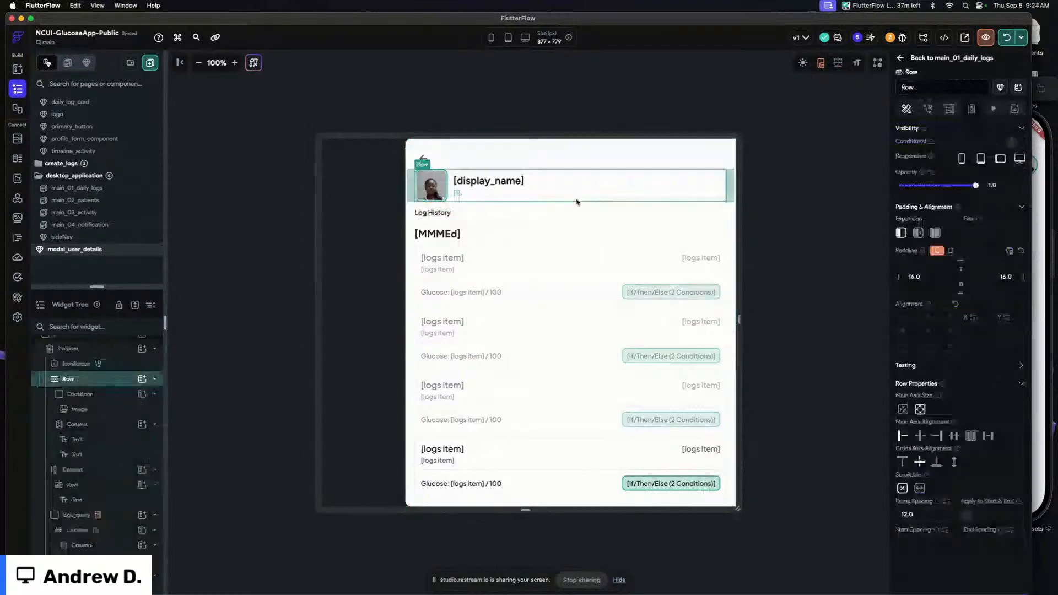
pyautogui.click(731, 201)
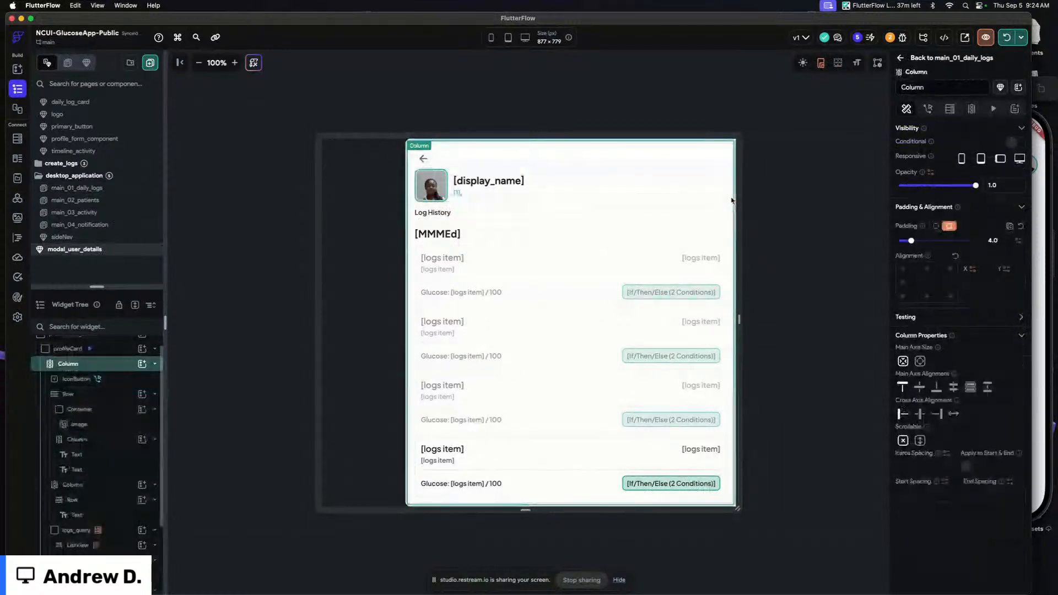
pyautogui.scroll(-5, 685, 243)
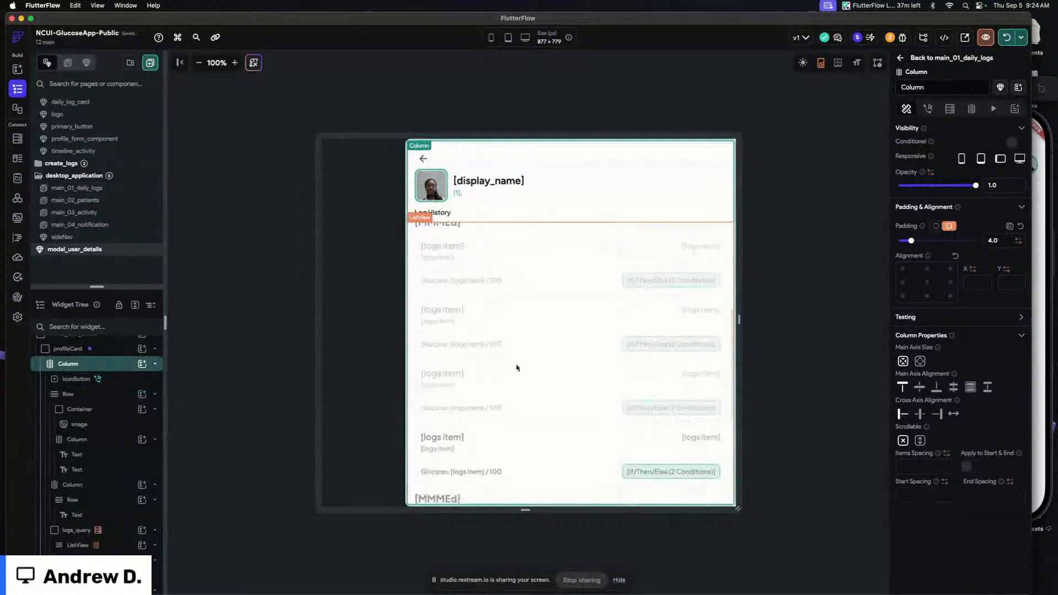
pyautogui.click(107, 394)
pyautogui.click(111, 409)
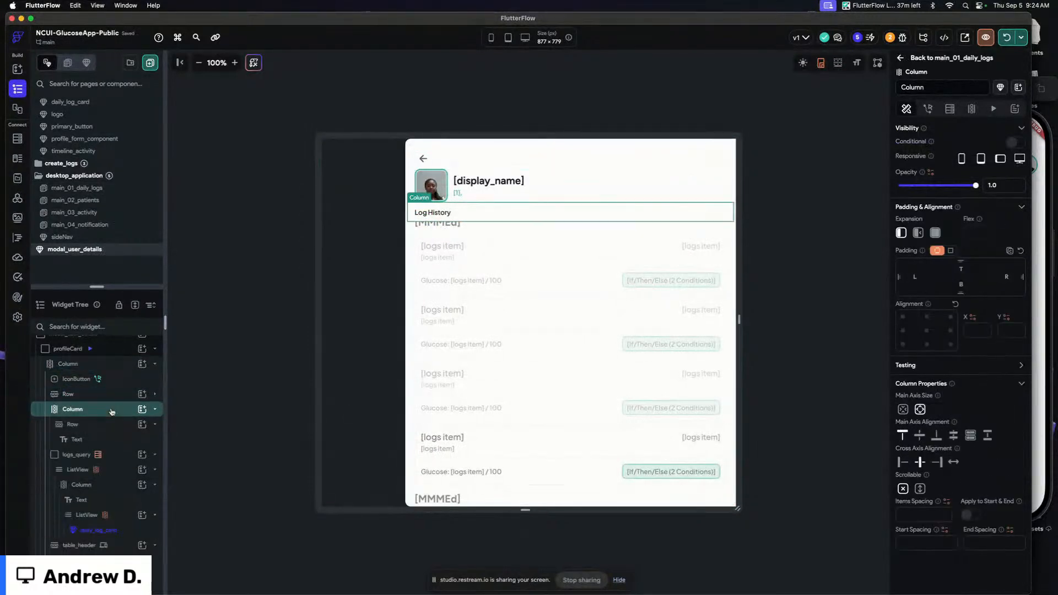
pyautogui.click(111, 411)
pyautogui.doubleClick(118, 434)
pyautogui.click(120, 460)
pyautogui.moveTo(119, 461); pyautogui.dragTo(123, 431)
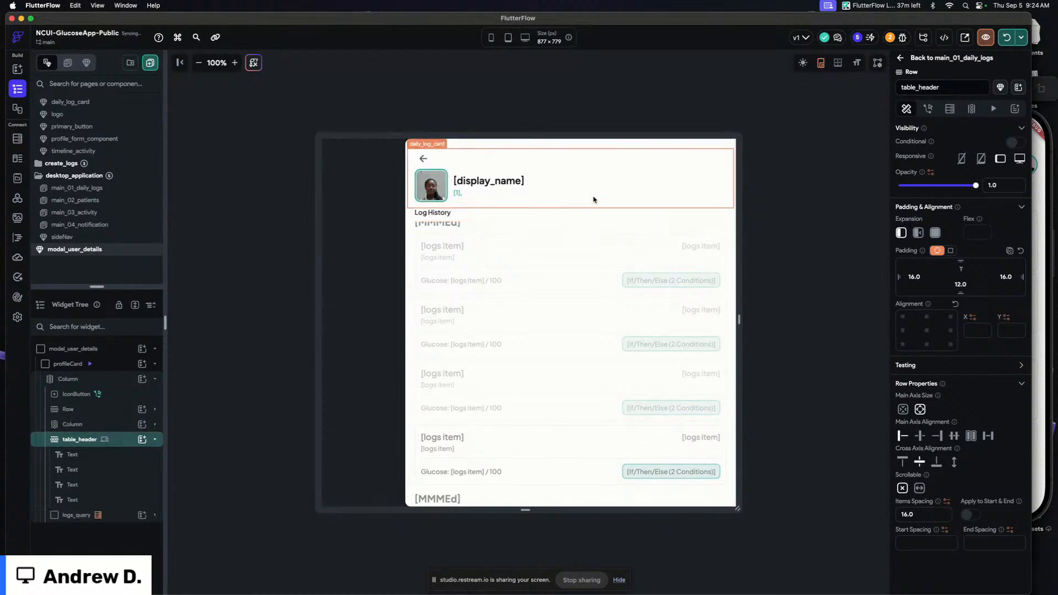
# Widen the canvas preview, then set the profileCard container's maximum width to 900
pyautogui.scroll(-2, 562, 344)
pyautogui.scroll(-3, 563, 344)
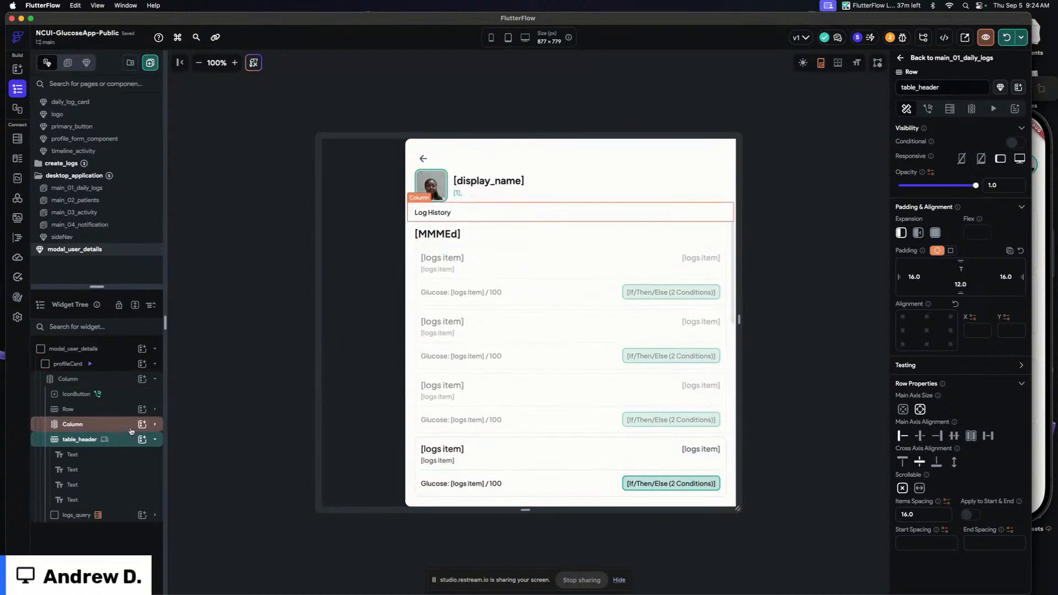
pyautogui.click(154, 439)
pyautogui.moveTo(738, 266); pyautogui.dragTo(854, 263)
pyautogui.click(795, 231)
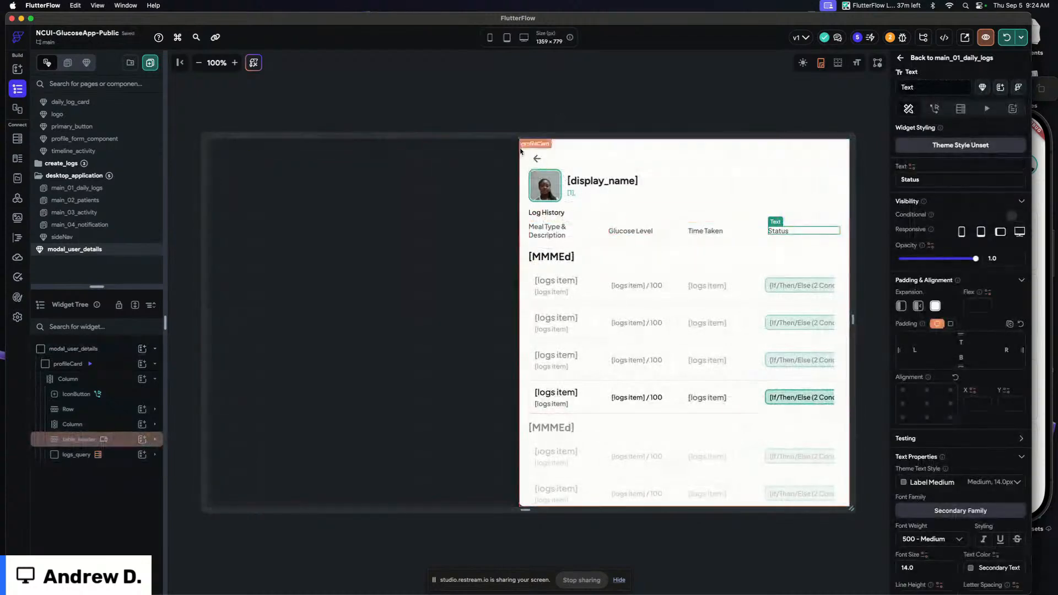
pyautogui.click(521, 151)
pyautogui.click(909, 109)
pyautogui.scroll(-2, 926, 441)
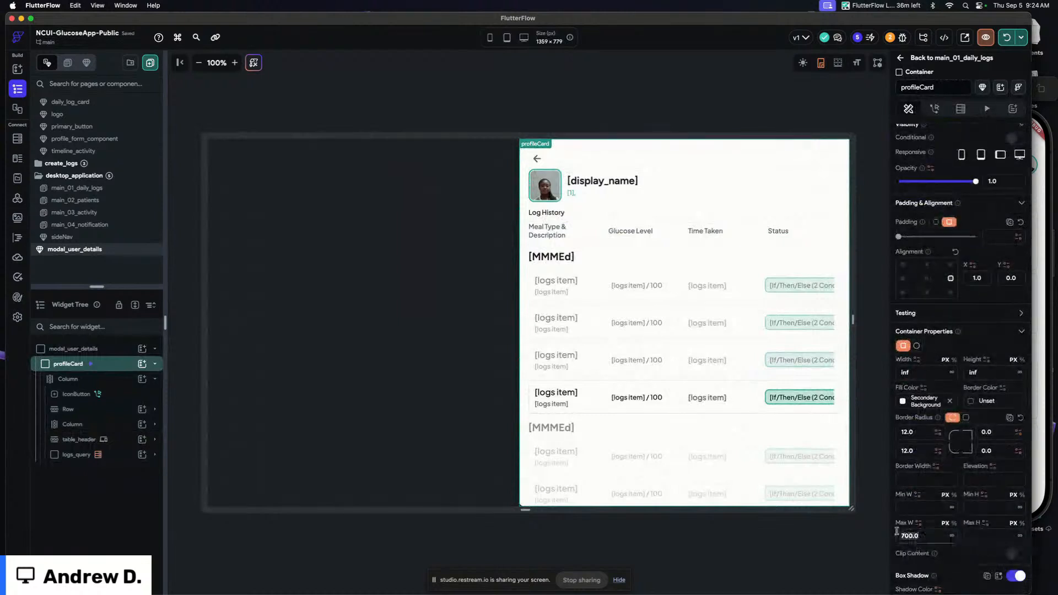
pyautogui.scroll(-2, 940, 448)
pyautogui.write('900')
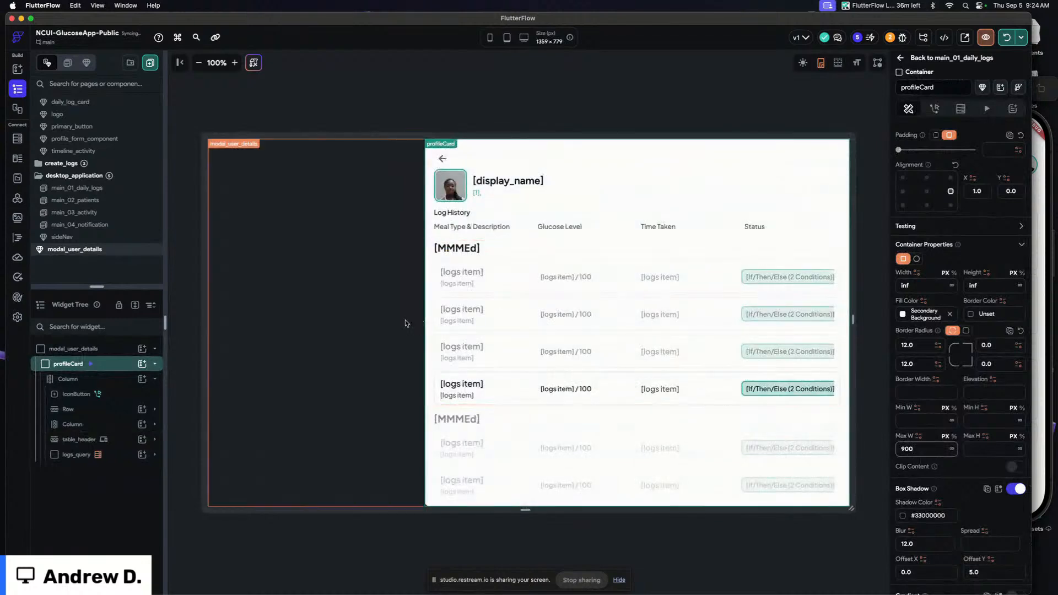
# Set the logs_query container in the modal to expand and fill the remaining space
pyautogui.click(566, 91)
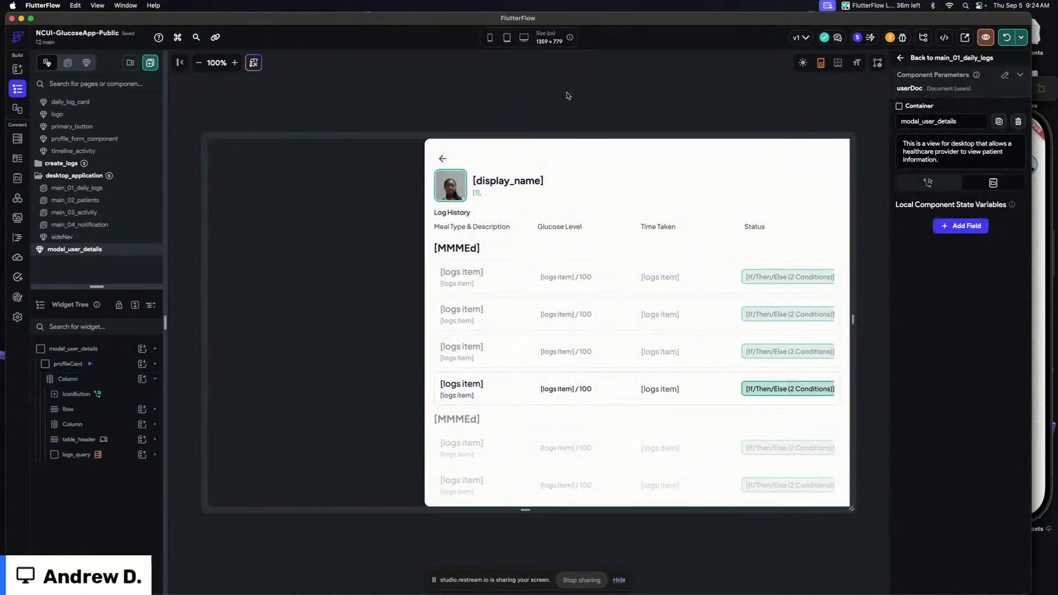
pyautogui.click(123, 460)
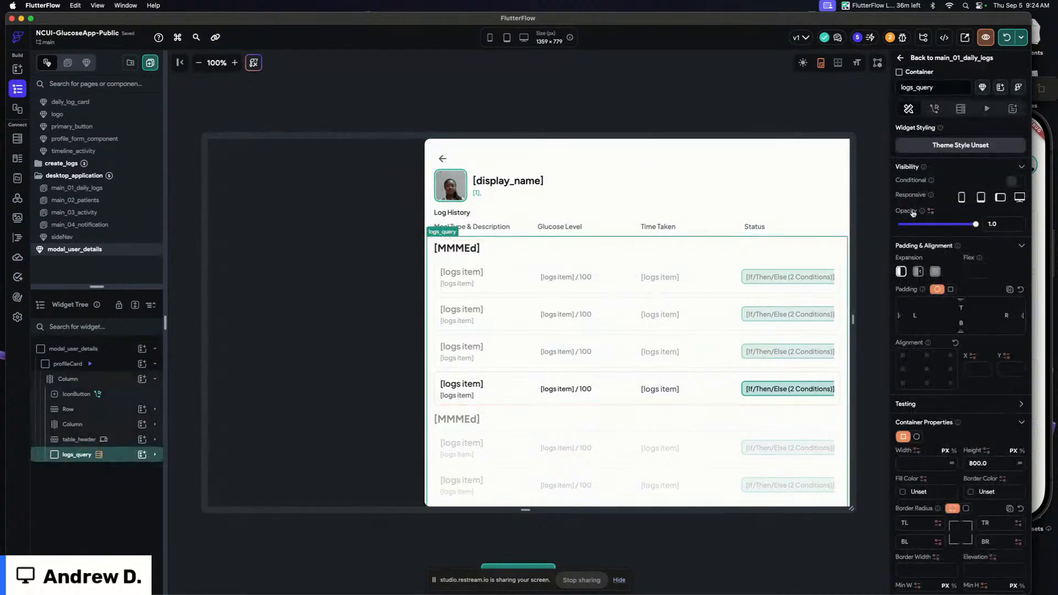
pyautogui.click(935, 271)
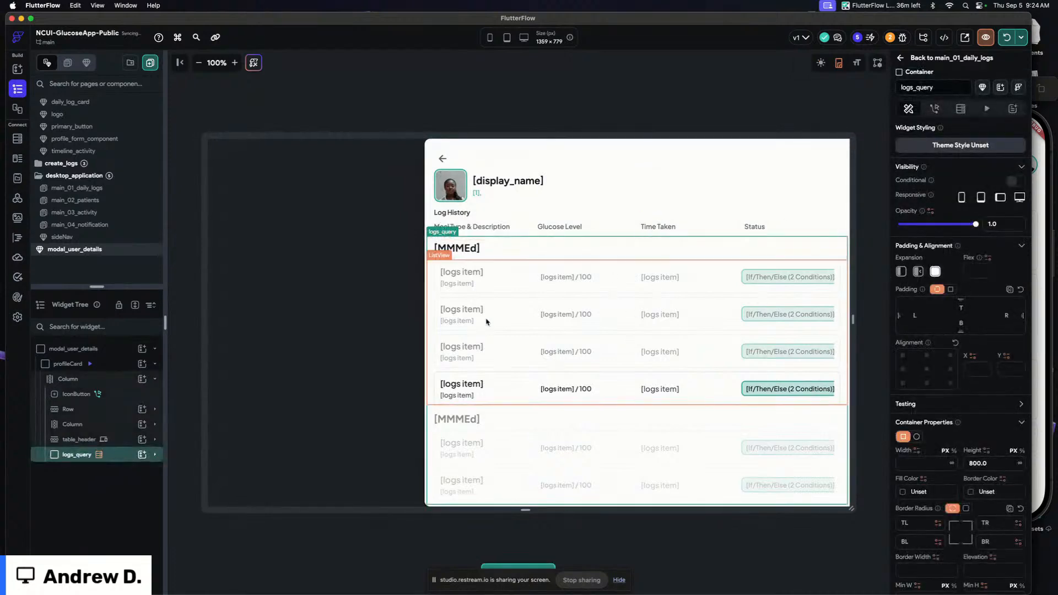
# Clear the padding value of the profileCard's main column
pyautogui.click(105, 455)
pyautogui.click(118, 473)
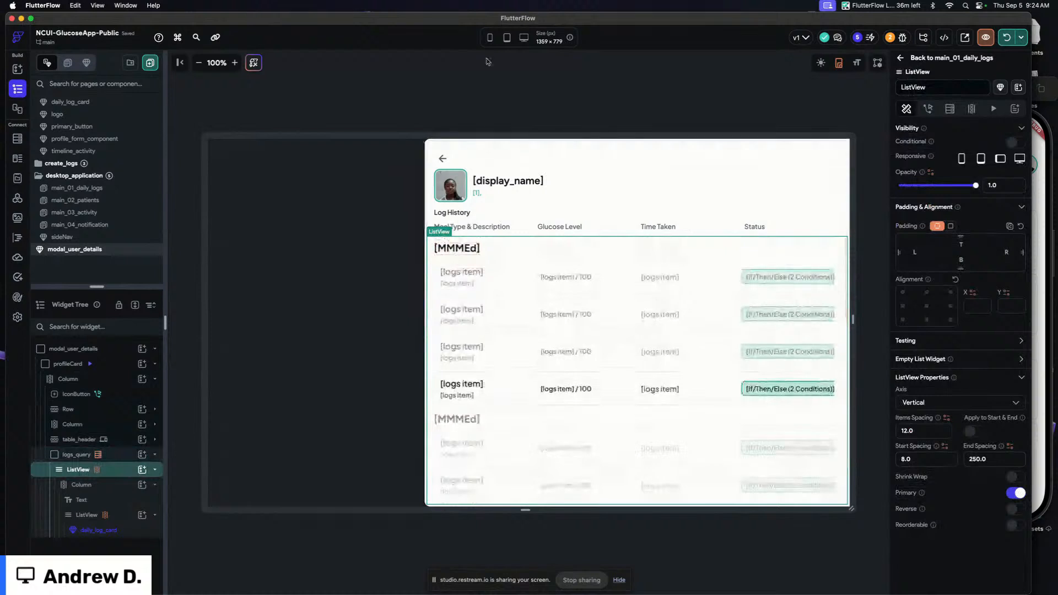
pyautogui.click(841, 232)
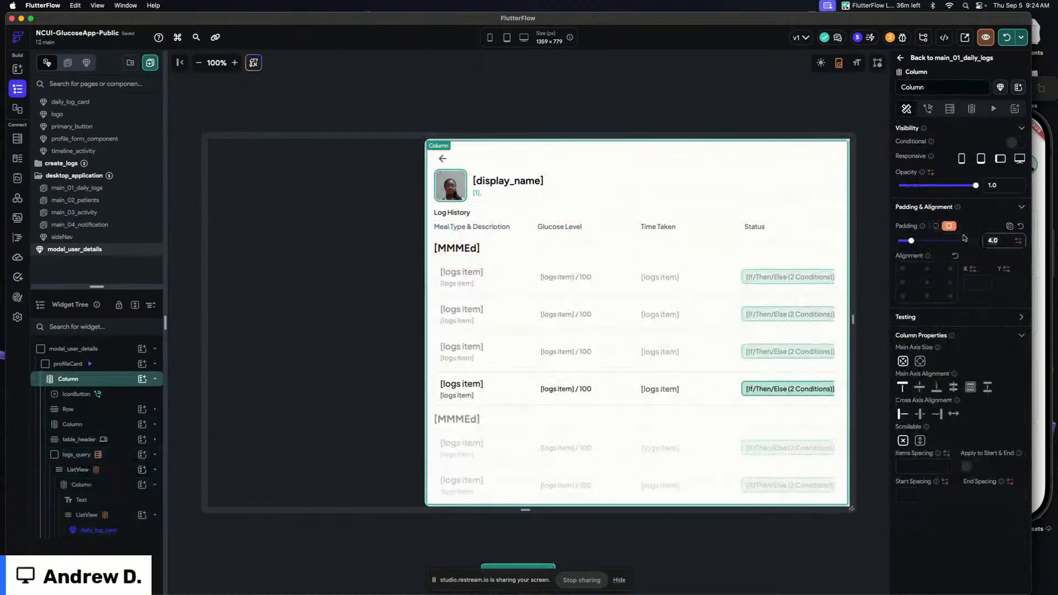
pyautogui.press('BackSpace')
pyautogui.press('BackSpace')
pyautogui.press('BackSpace')
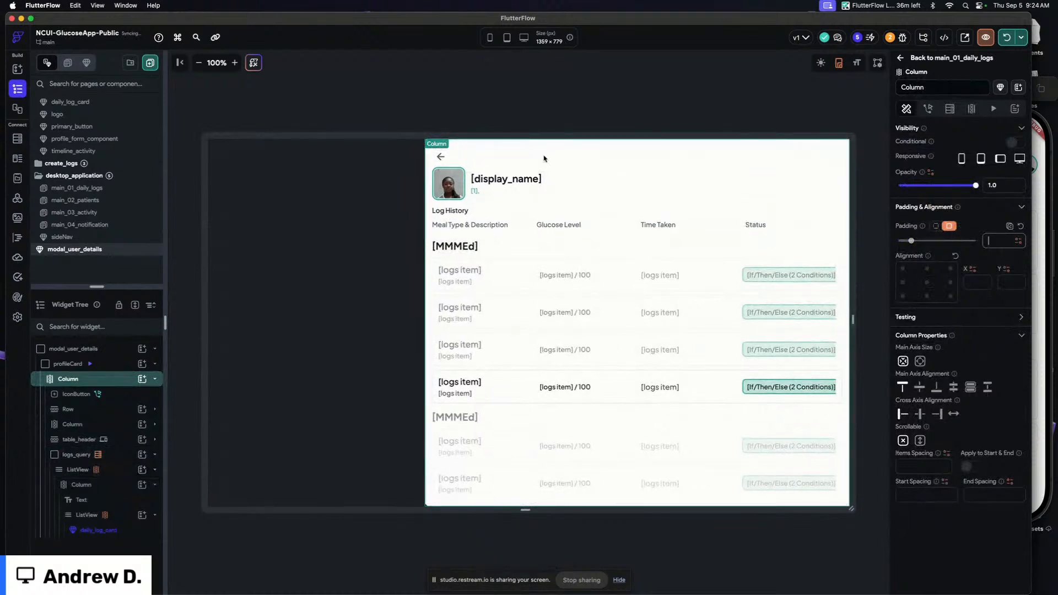
# Set the log ListView's end spacing to 32
pyautogui.scroll(-3, 650, 307)
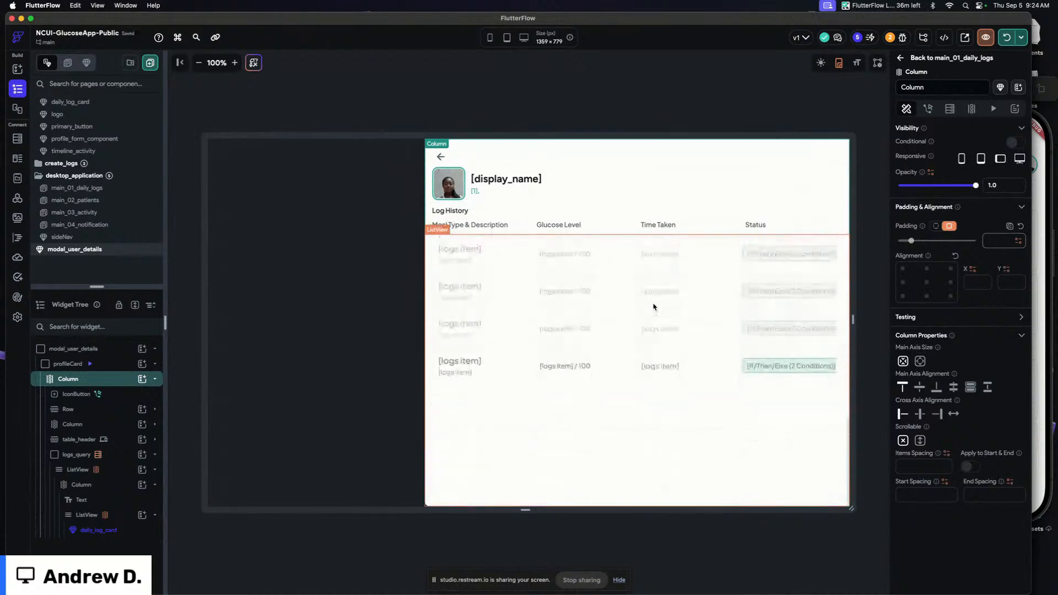
pyautogui.scroll(3, 654, 307)
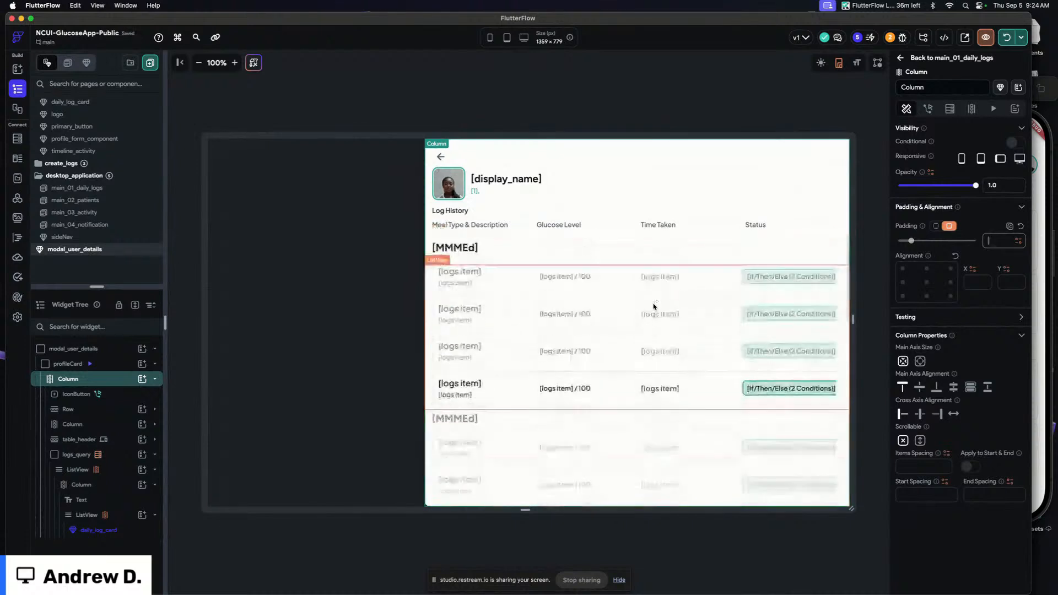
pyautogui.scroll(-3, 829, 282)
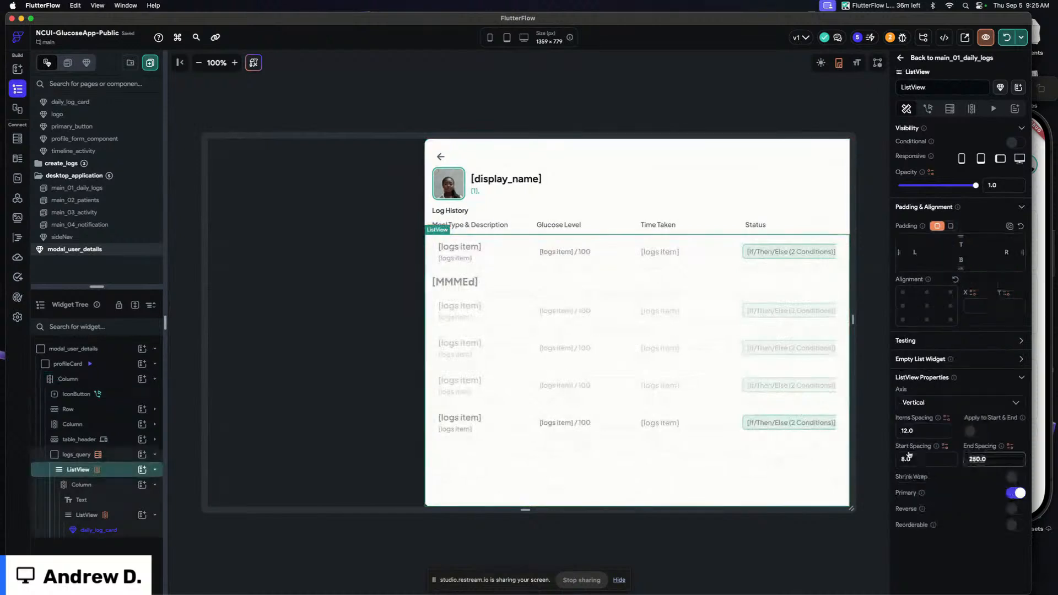
pyautogui.write('32')
pyautogui.scroll(-2, 577, 470)
pyautogui.scroll(4, 577, 470)
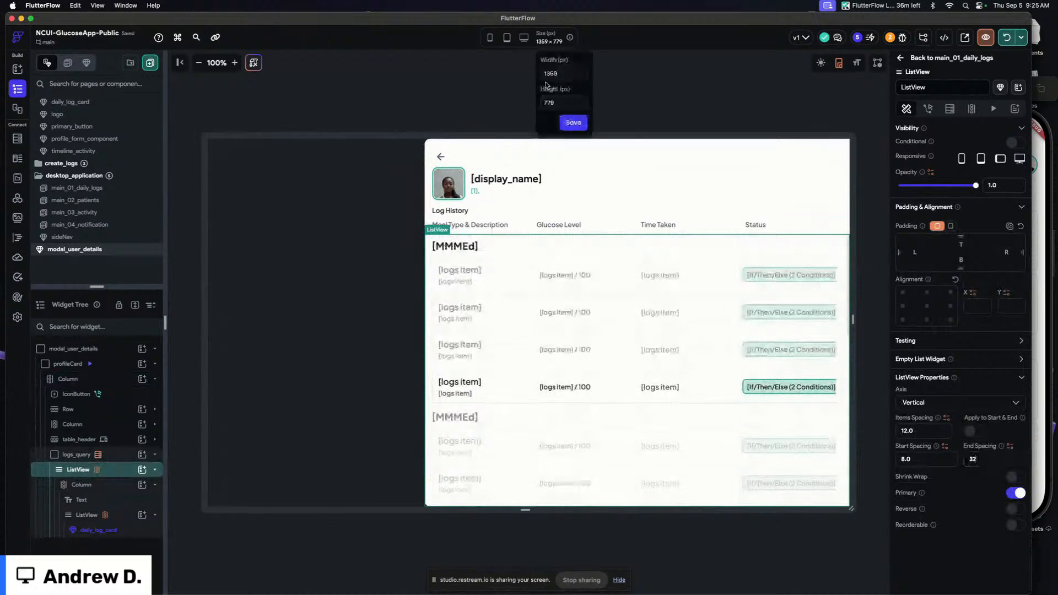
# Change the logs_query backend query filter so user equals the userDoc component parameter's Reference property
pyautogui.click(660, 103)
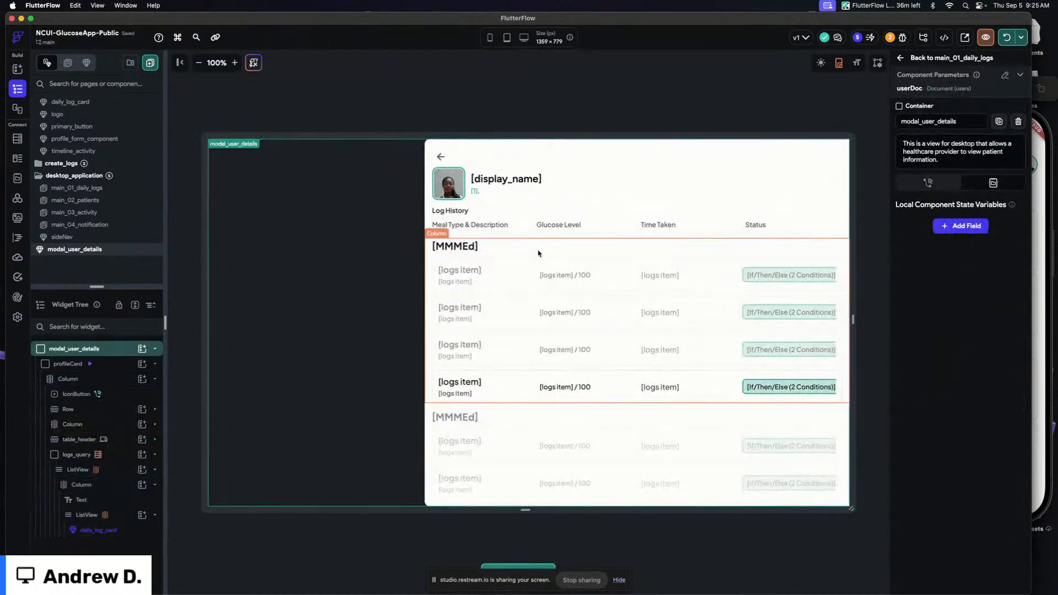
pyautogui.click(520, 139)
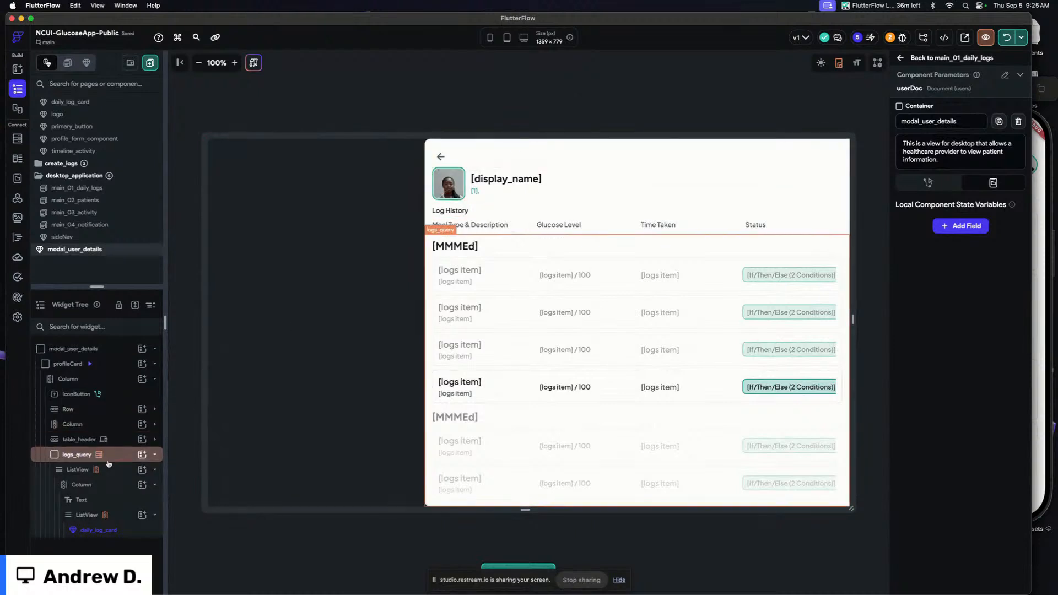
pyautogui.click(82, 454)
pyautogui.click(959, 109)
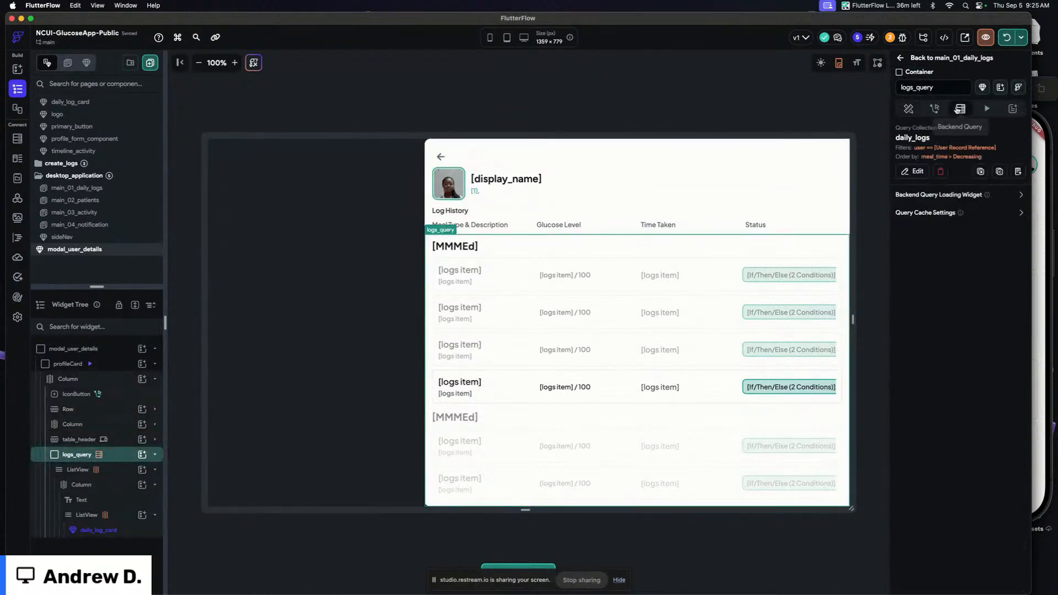
pyautogui.click(915, 171)
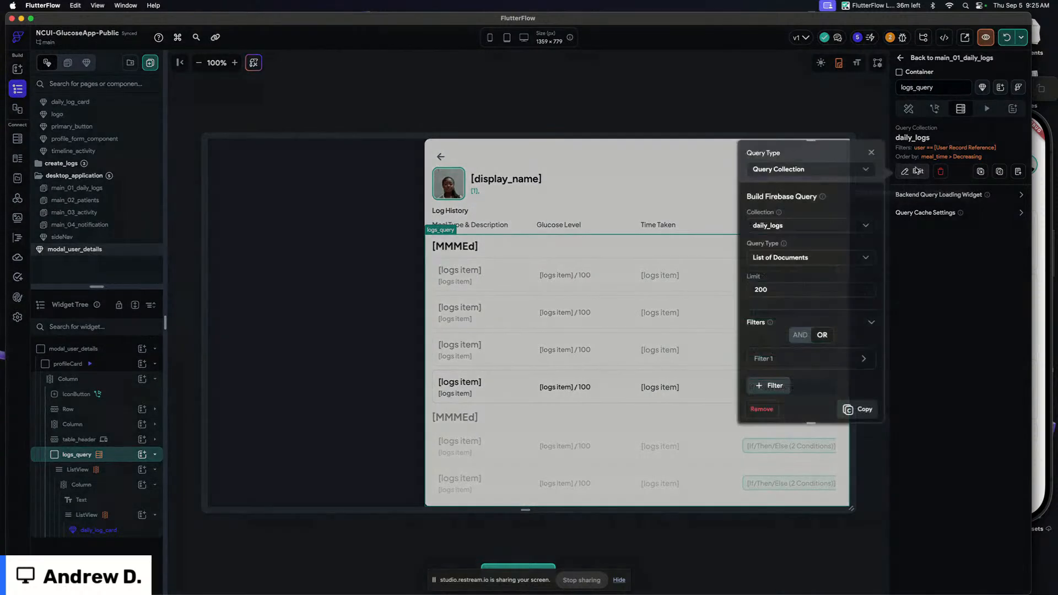
pyautogui.scroll(-3, 770, 320)
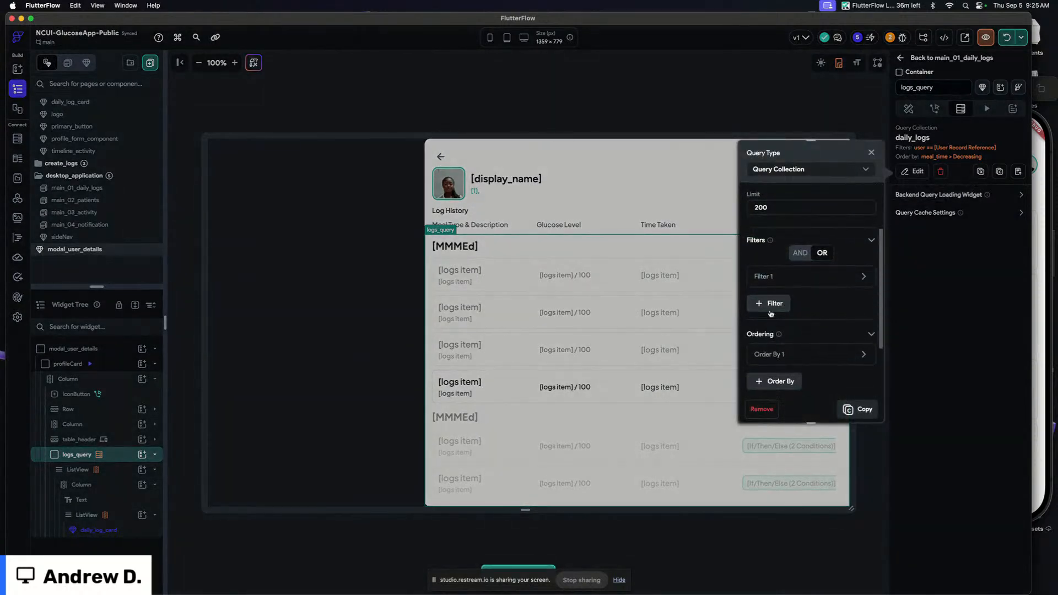
pyautogui.click(764, 276)
pyautogui.scroll(-1, 782, 284)
pyautogui.scroll(-1, 782, 285)
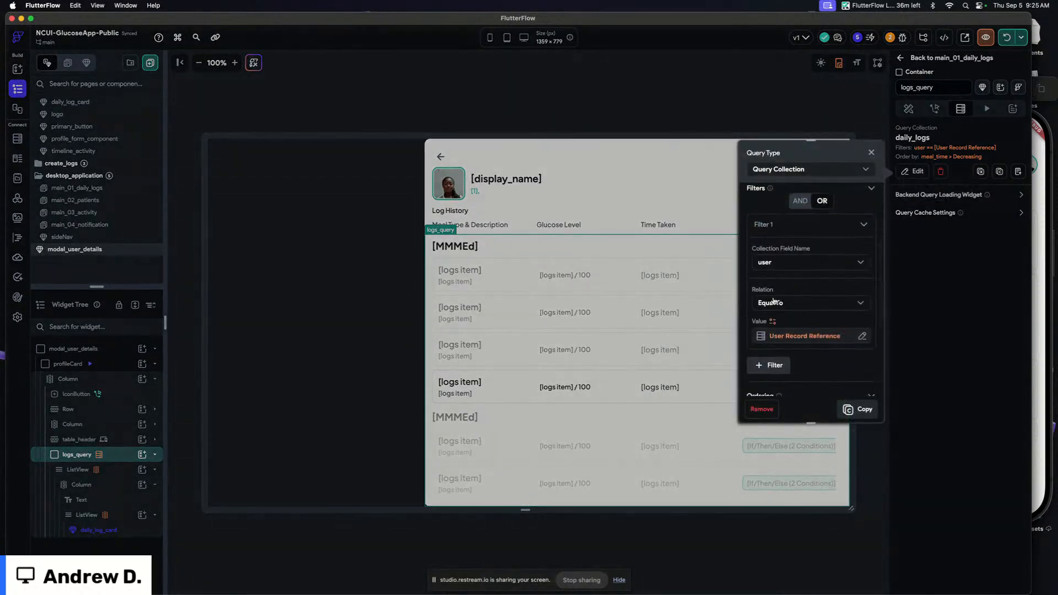
pyautogui.click(808, 338)
pyautogui.click(714, 345)
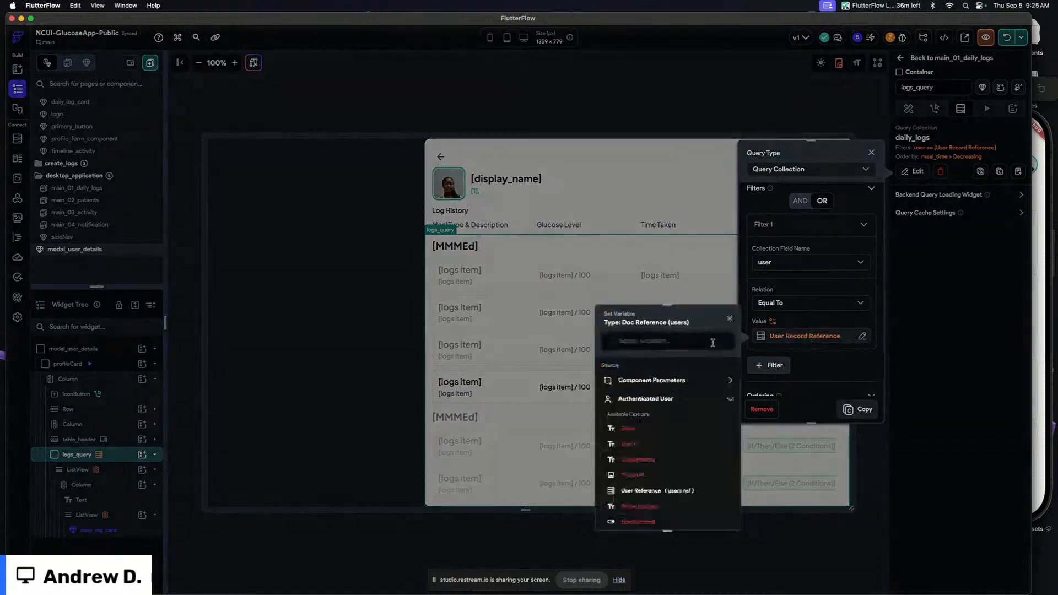
pyautogui.click(649, 400)
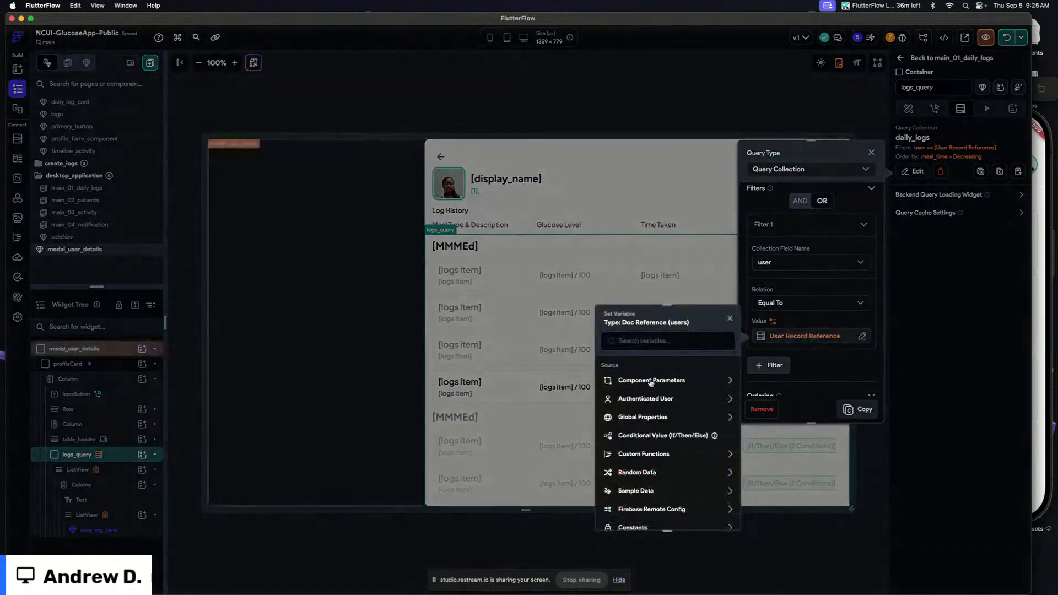
pyautogui.click(651, 381)
pyautogui.click(650, 410)
pyautogui.click(637, 400)
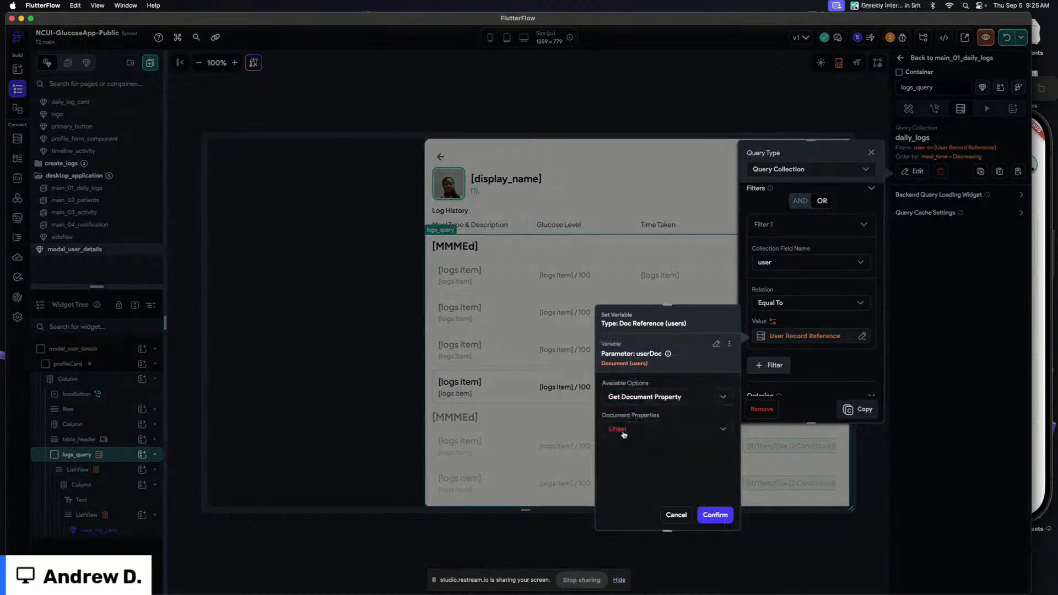
pyautogui.click(623, 428)
pyautogui.click(626, 537)
pyautogui.click(715, 514)
pyautogui.click(860, 409)
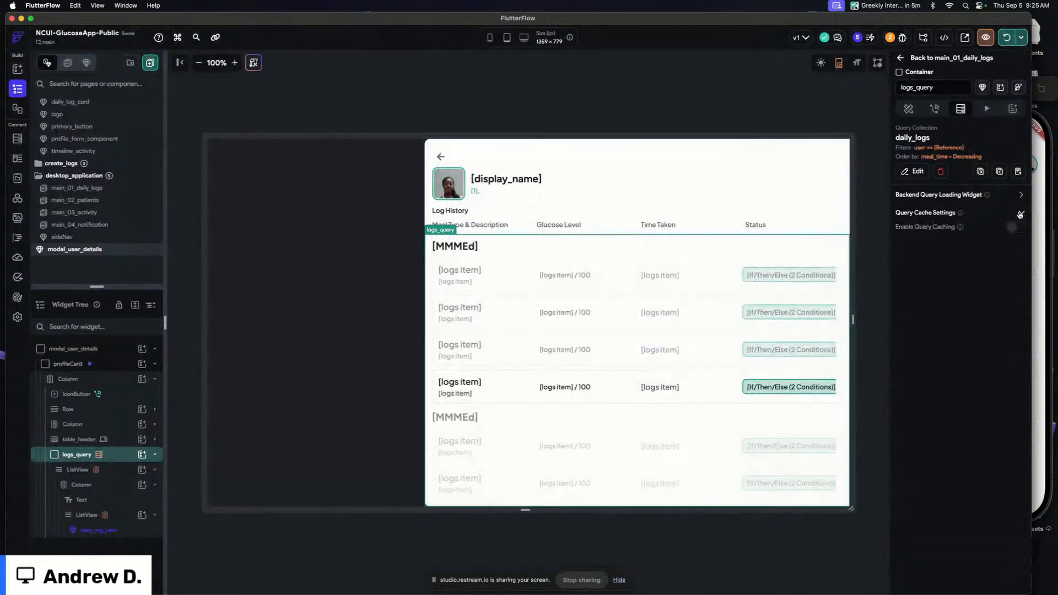
# Start a local run of the app to test it
pyautogui.click(770, 110)
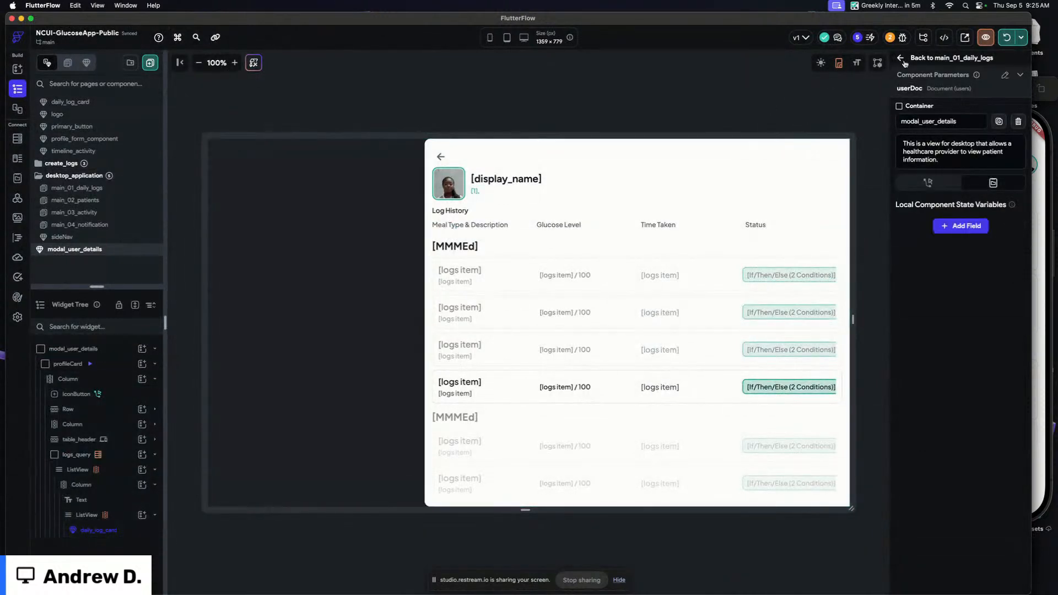
pyautogui.click(1011, 40)
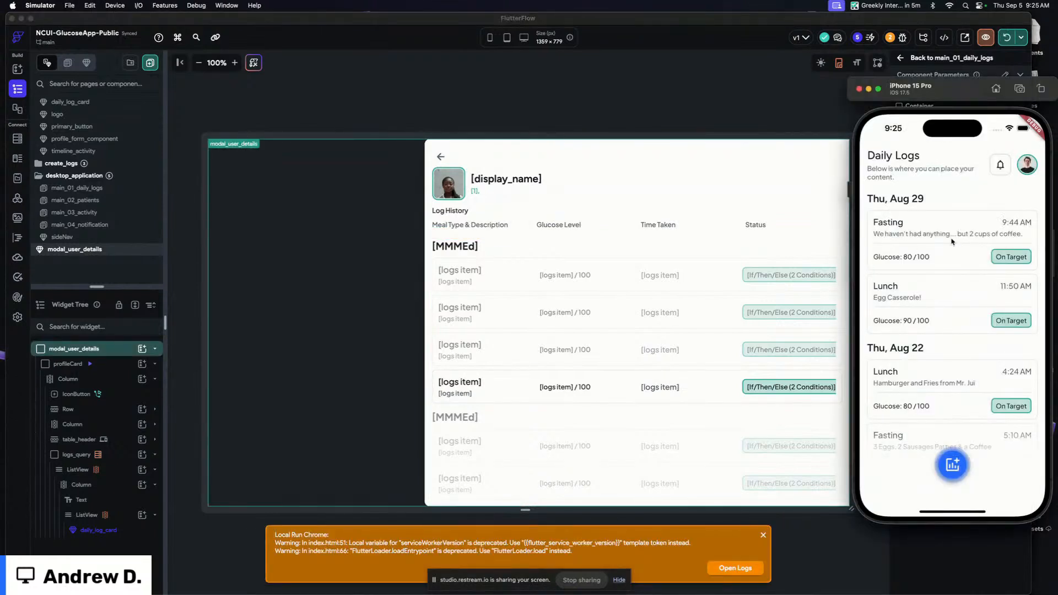
# Open the avatar component from the components folder and inspect its image widget
pyautogui.click(736, 103)
pyautogui.click(116, 188)
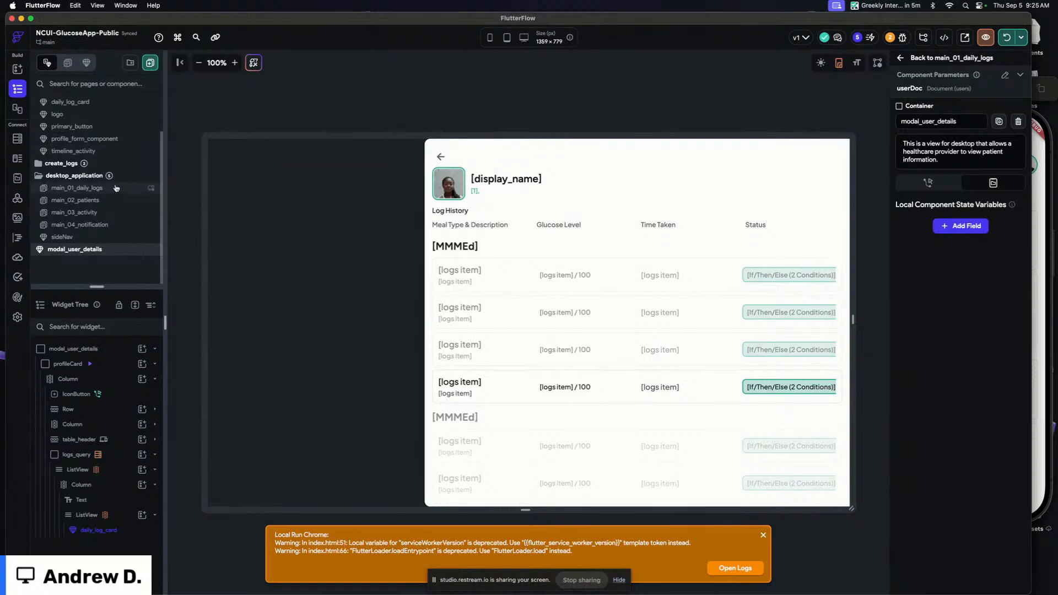
pyautogui.scroll(3, 116, 188)
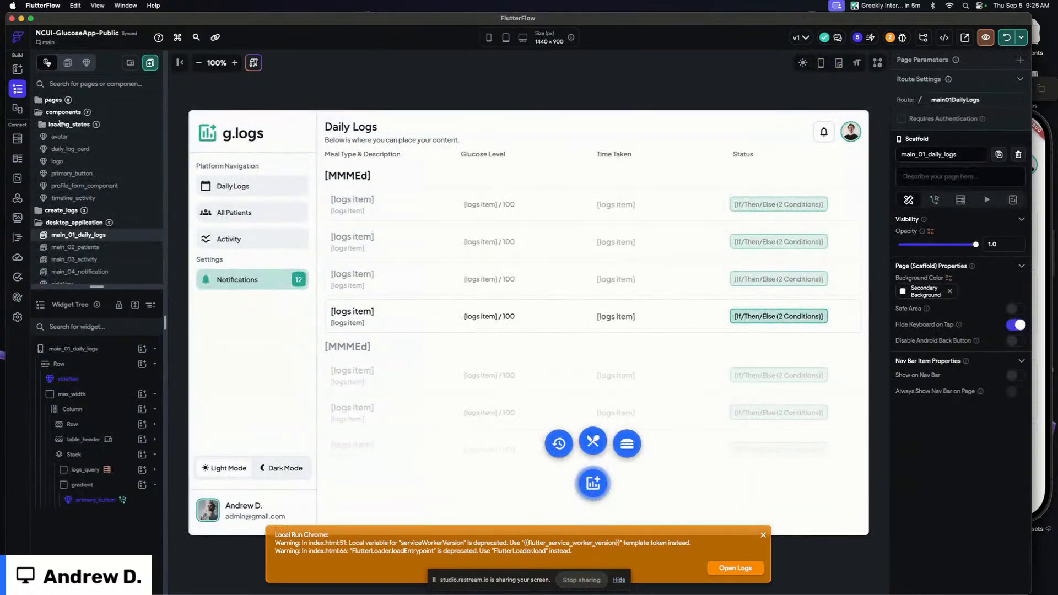
pyautogui.click(73, 141)
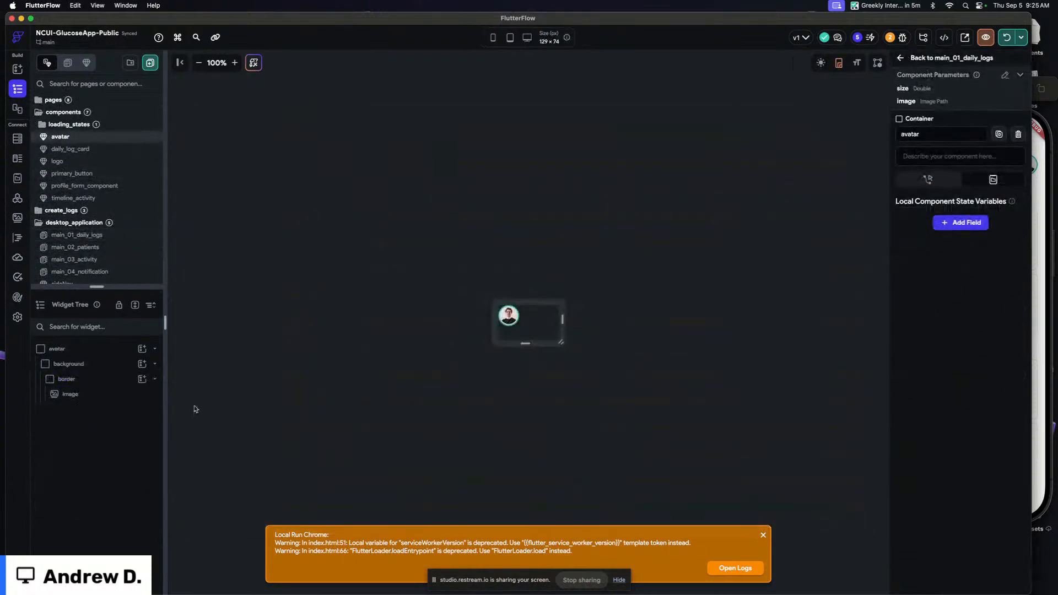
pyautogui.click(102, 395)
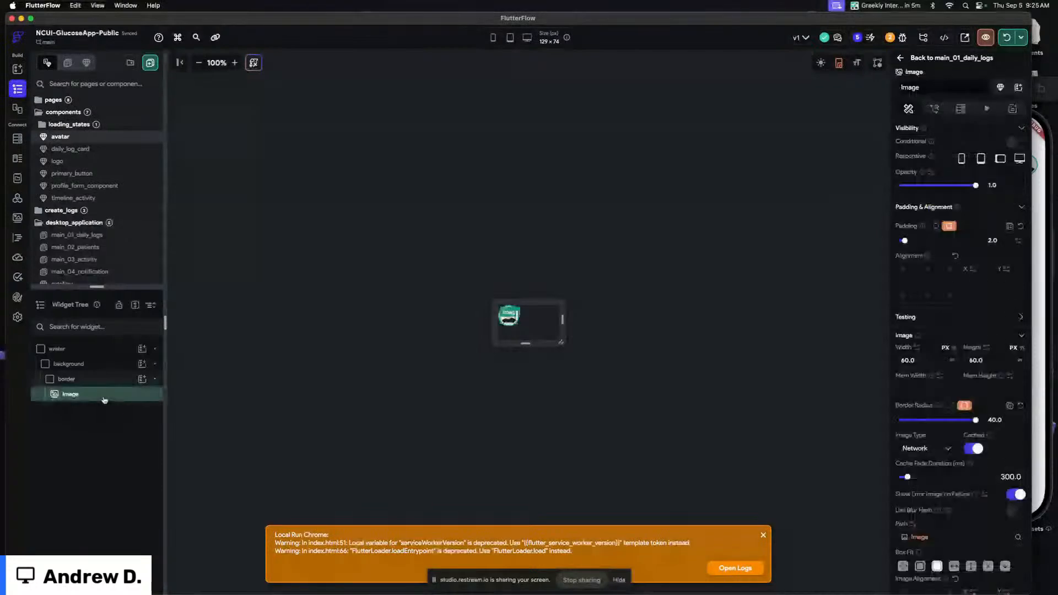
pyautogui.click(703, 297)
pyautogui.scroll(-1, 66, 108)
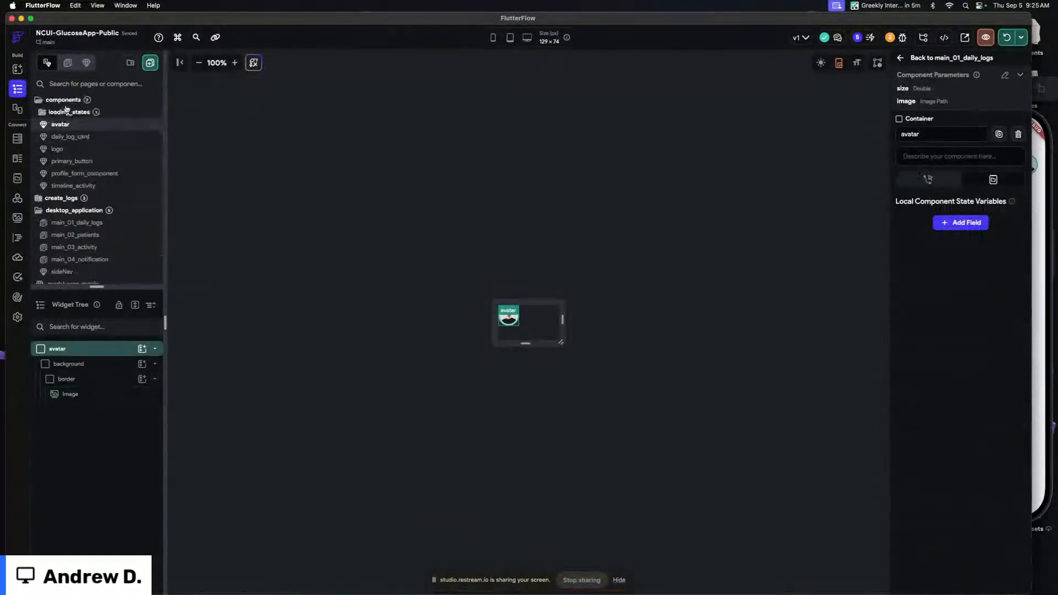
# Browse the project folders and open the main_home page
pyautogui.click(64, 100)
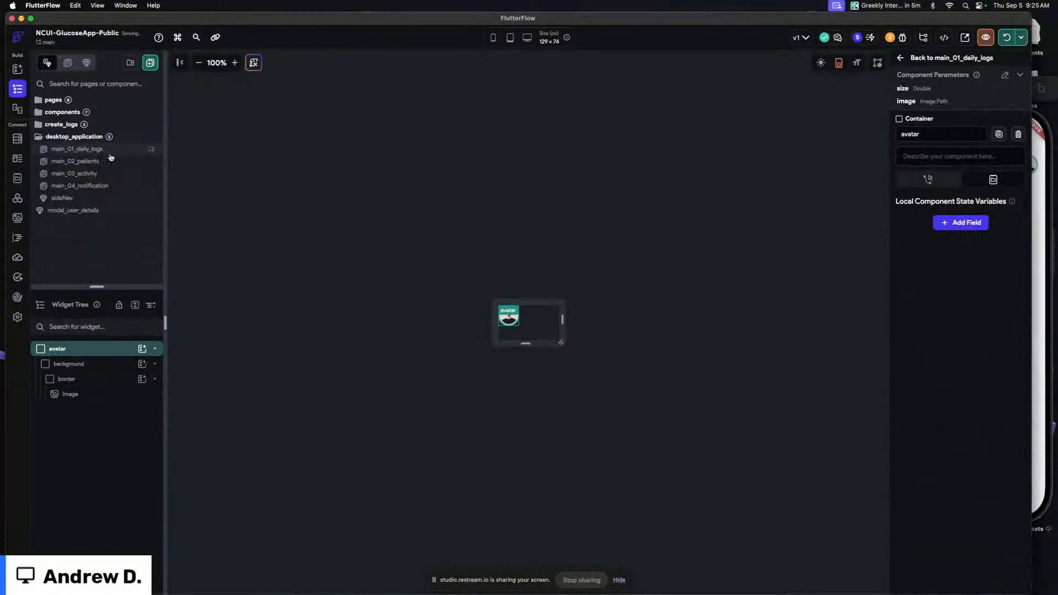
pyautogui.click(108, 152)
pyautogui.click(75, 125)
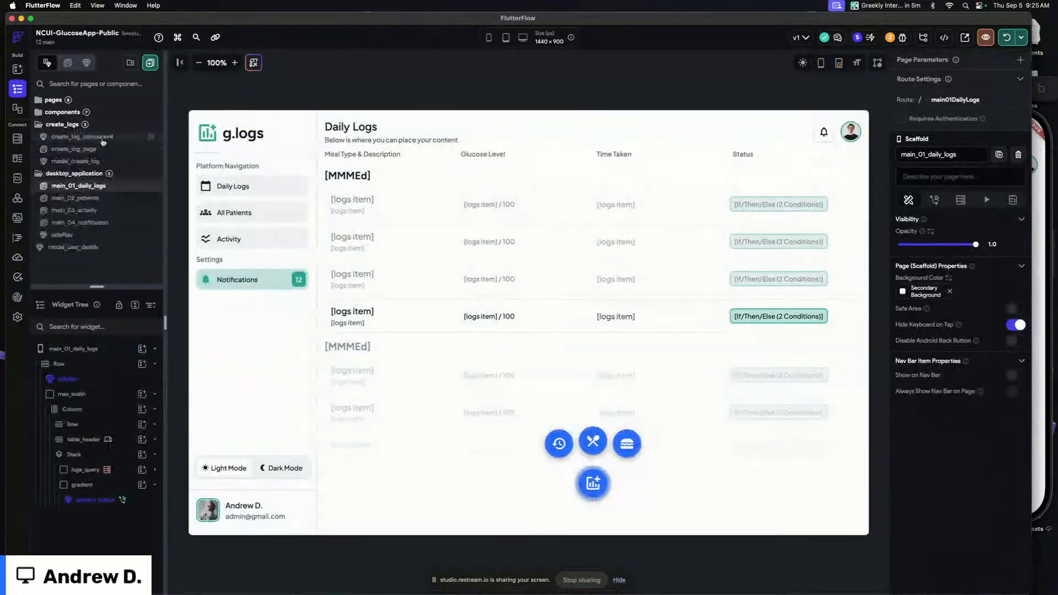
pyautogui.click(67, 125)
pyautogui.click(70, 100)
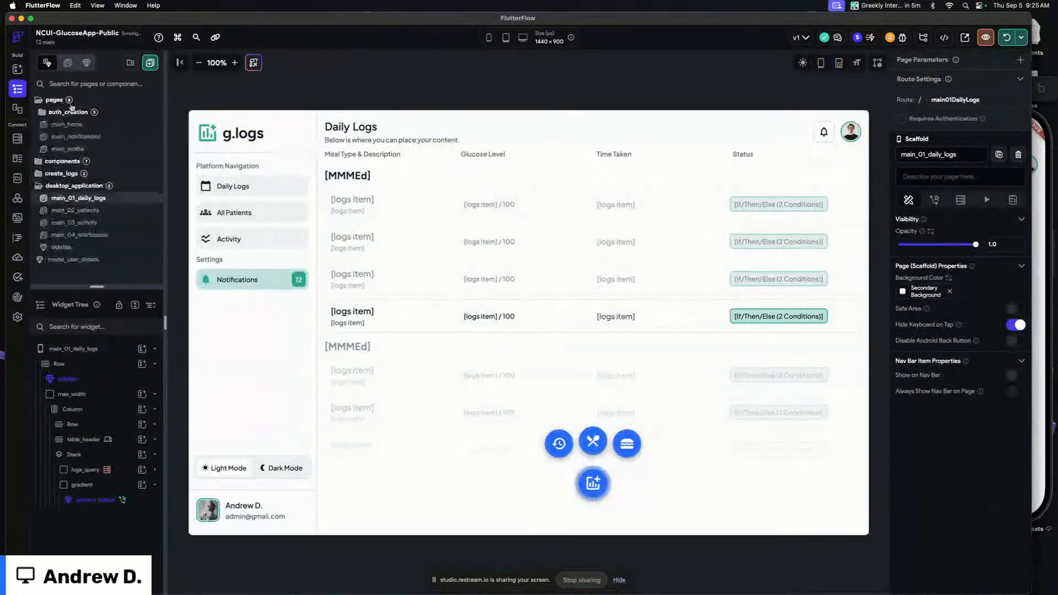
pyautogui.click(68, 124)
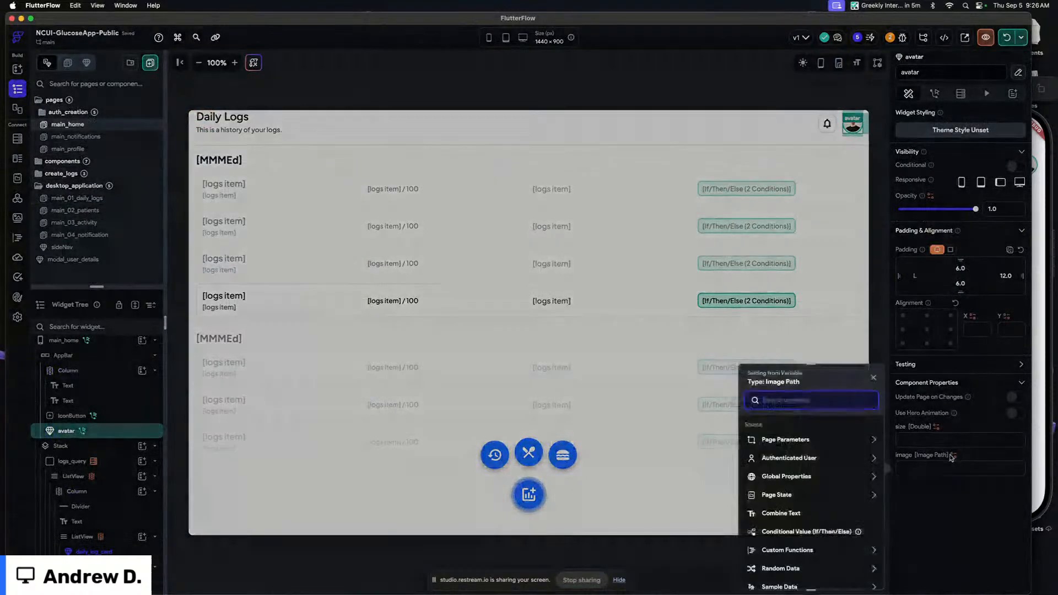
# Bind the avatar component's image to the authenticated user's Photo URL and set its size to 44
pyautogui.click(953, 455)
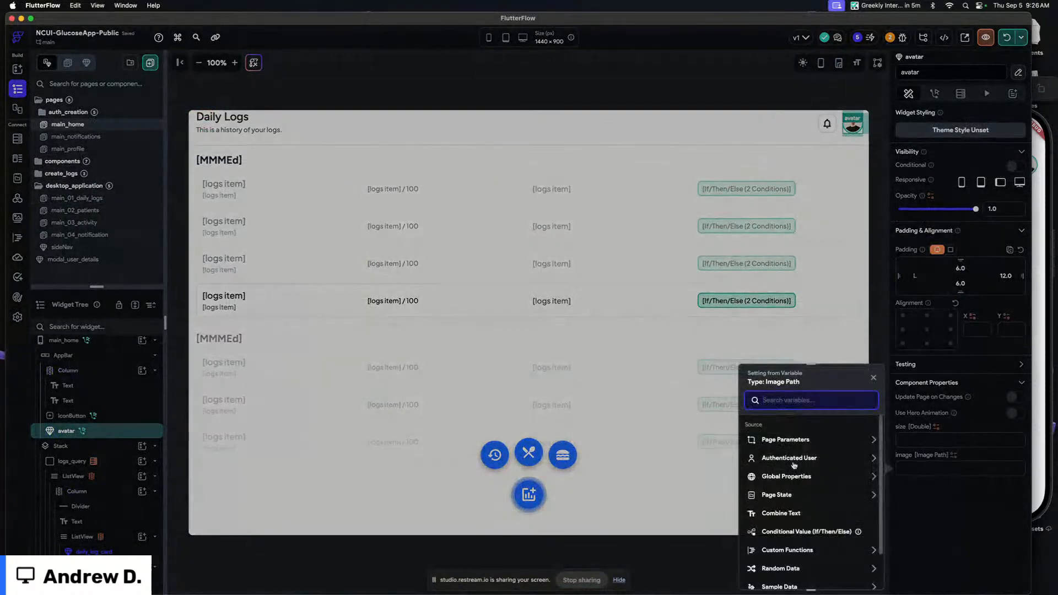
pyautogui.click(793, 459)
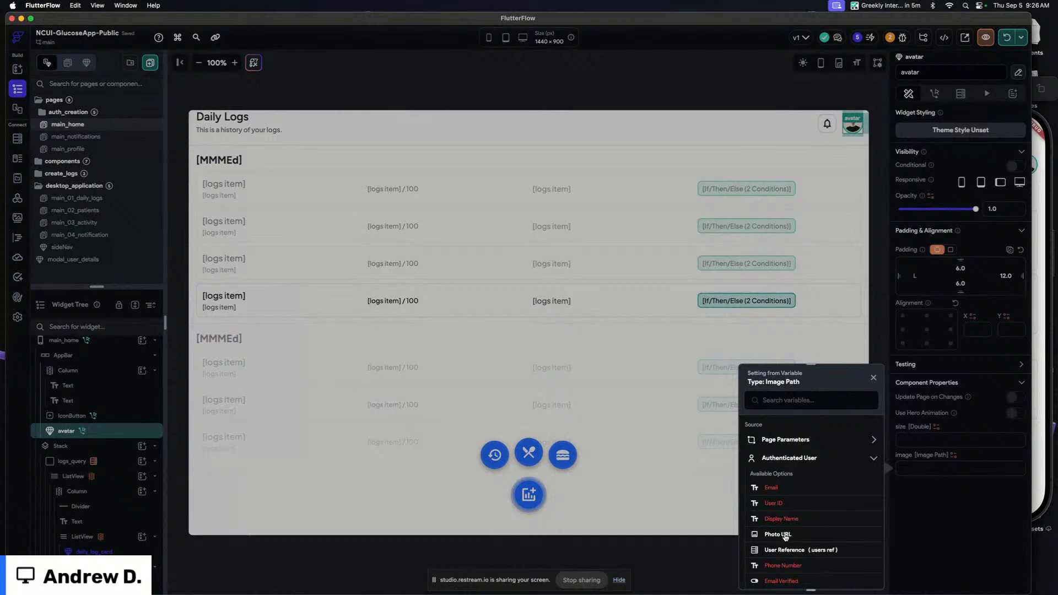
pyautogui.click(785, 535)
pyautogui.click(932, 436)
pyautogui.write('44')
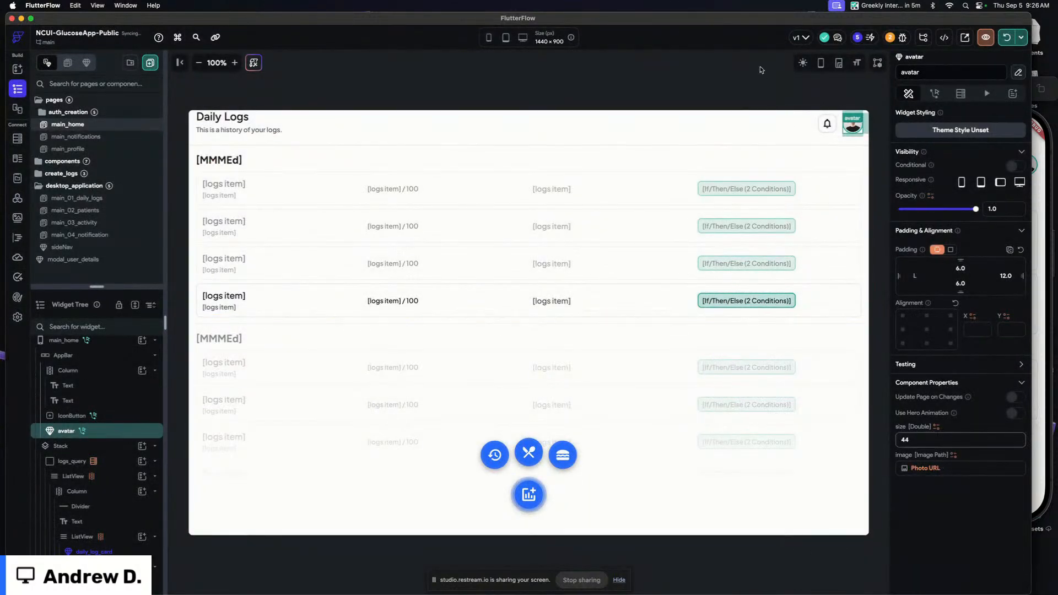
# Open the main_01_daily_logs page from the desktop_application folder
pyautogui.click(760, 71)
pyautogui.click(802, 63)
pyautogui.click(803, 63)
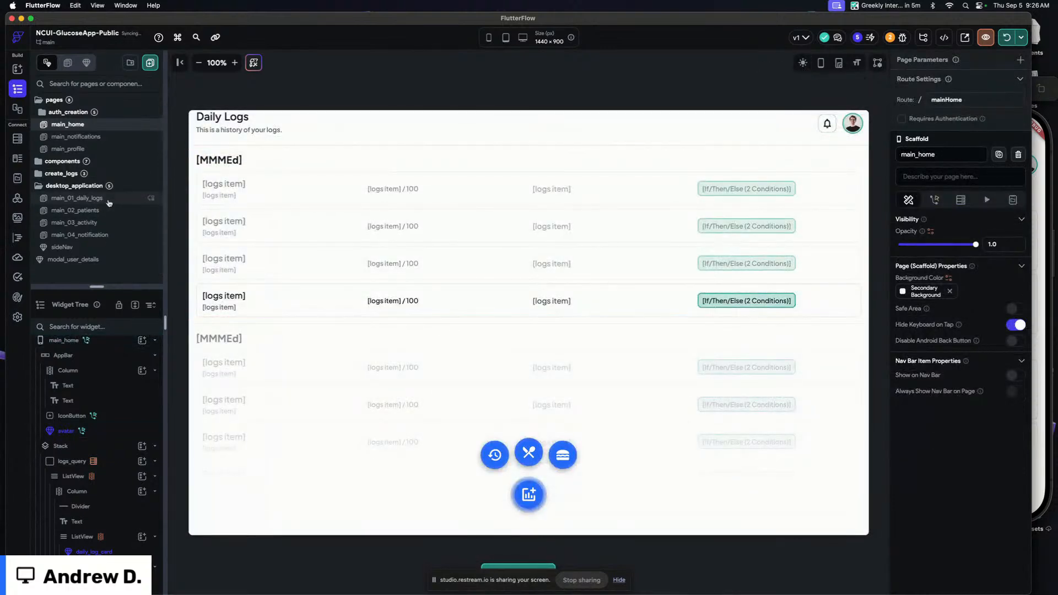
pyautogui.click(77, 197)
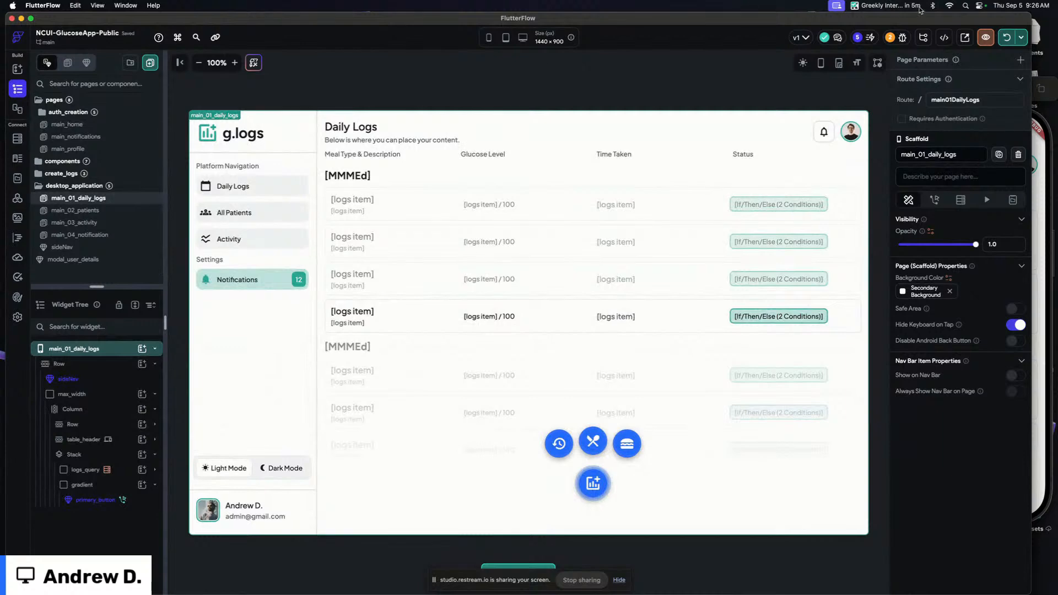
pyautogui.click(789, 87)
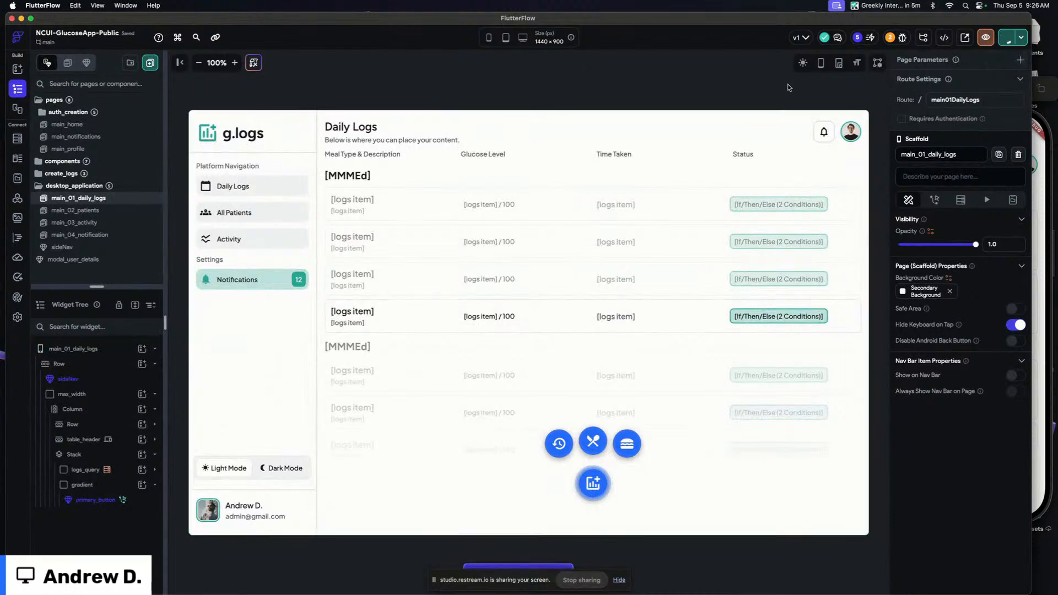
# Switch to the browser preview and open the first patient's details to review their log history
pyautogui.press('super+Tab')
pyautogui.press('super+Tab')
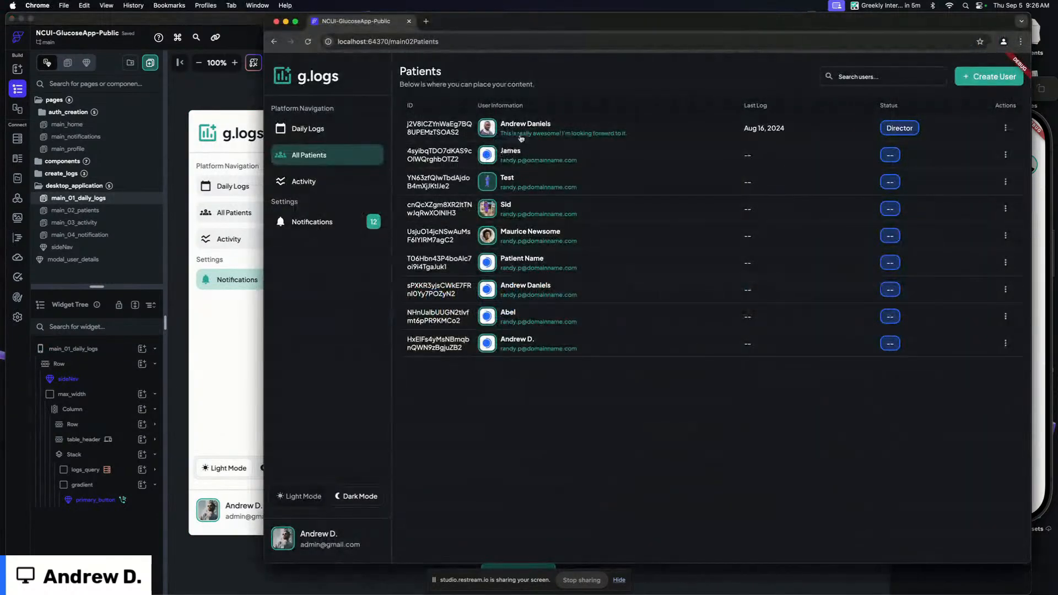
pyautogui.click(523, 136)
pyautogui.scroll(-5, 755, 234)
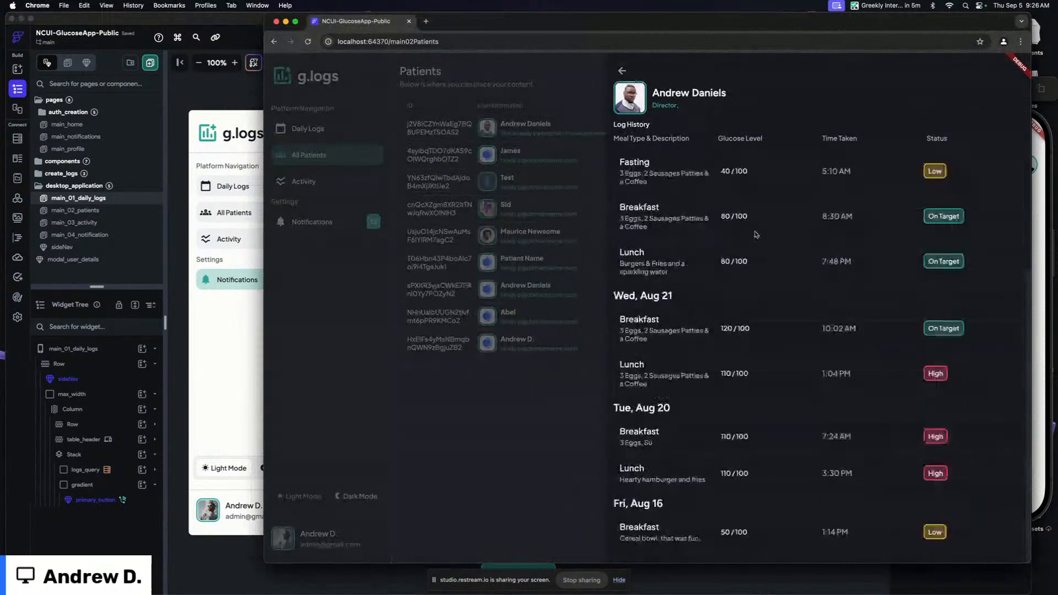
pyautogui.scroll(5, 756, 234)
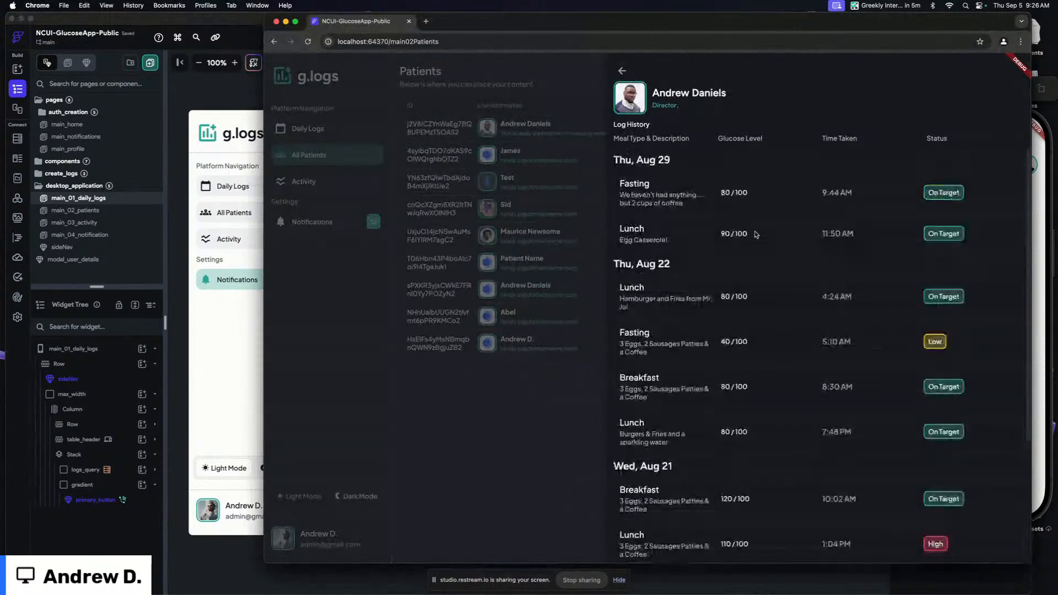
pyautogui.click(621, 70)
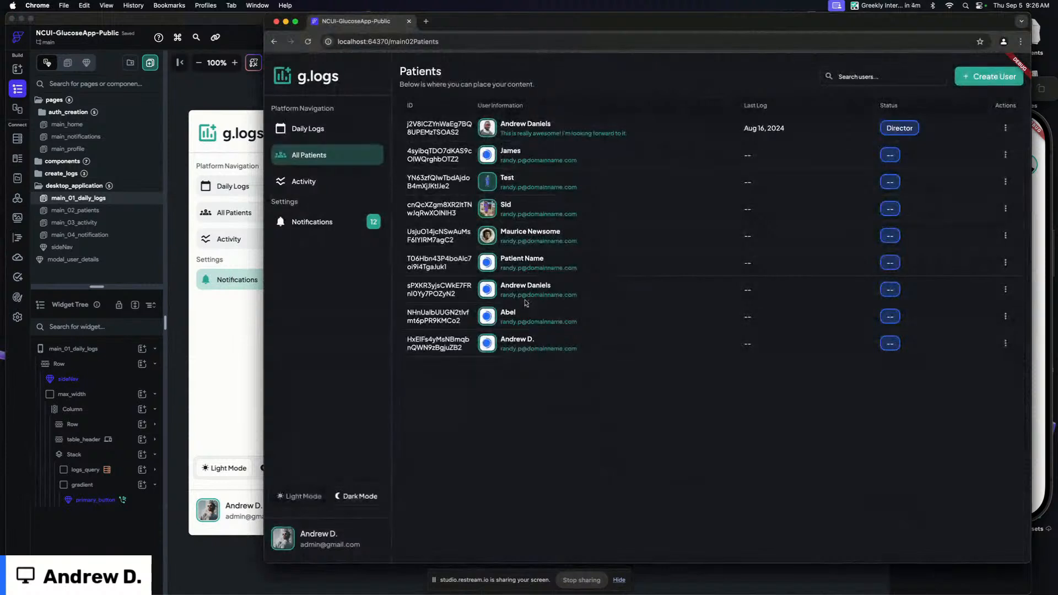
# Reload the preview and open another patient's details to check their log history
pyautogui.press('super+r')
pyautogui.click(533, 288)
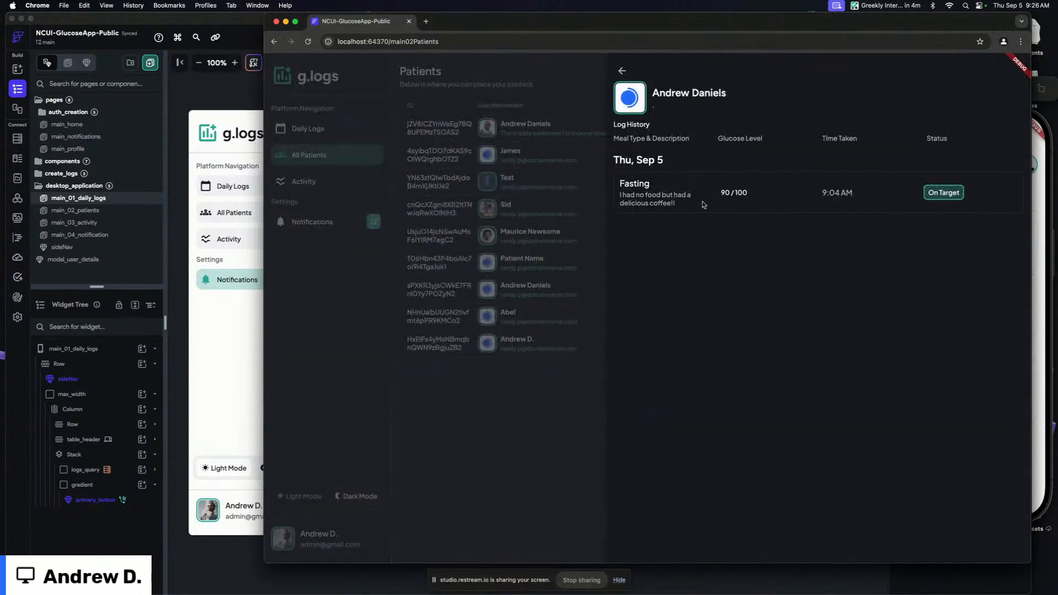
pyautogui.click(621, 70)
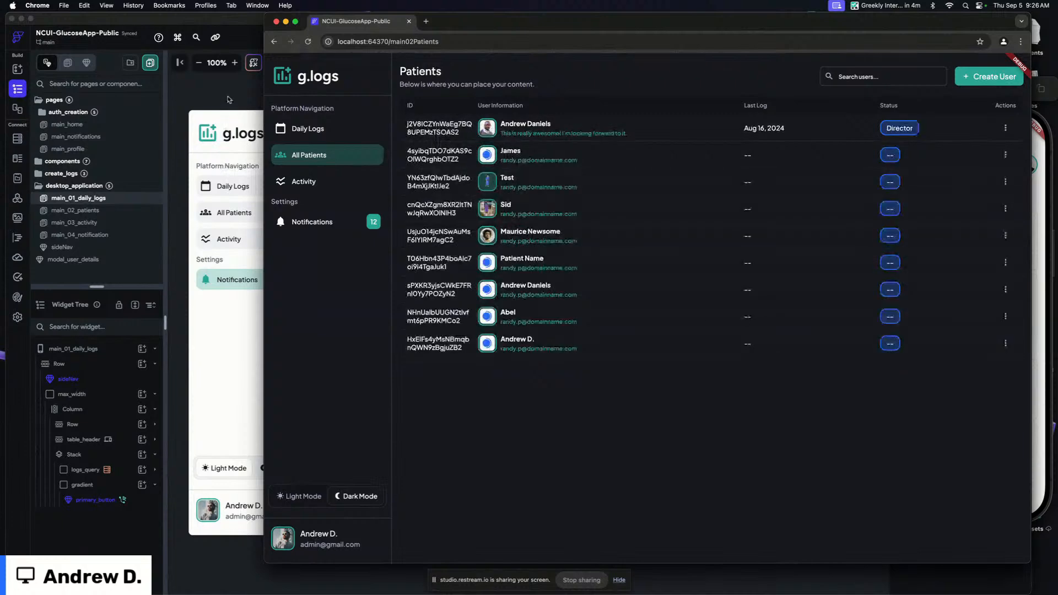
# Switch to the iOS simulator, open the profile's Edit Profile screen and return to the profile
pyautogui.click(228, 99)
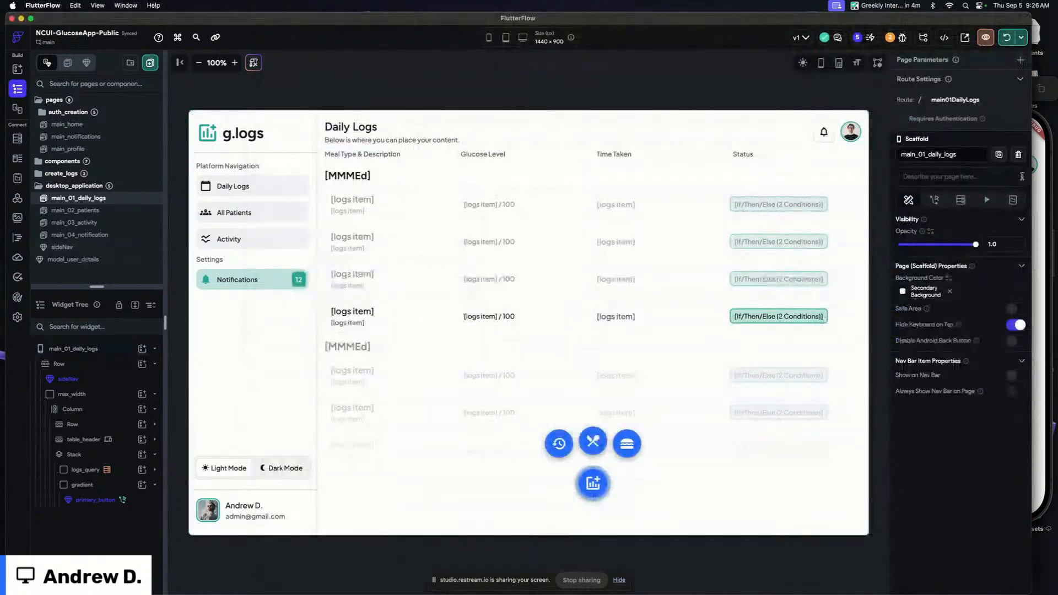
pyautogui.click(1037, 174)
pyautogui.click(1025, 166)
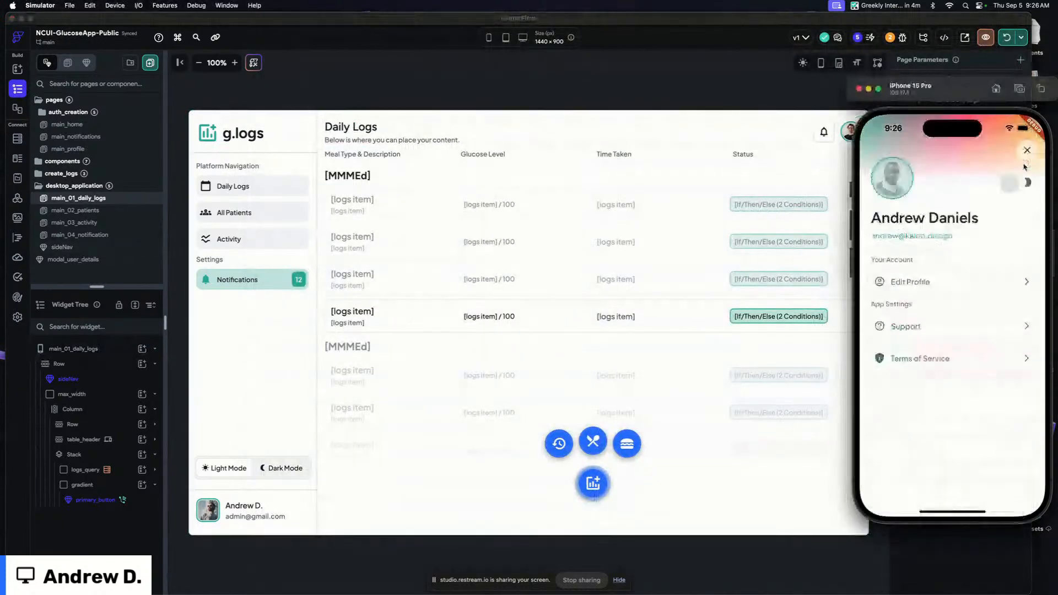
pyautogui.click(919, 286)
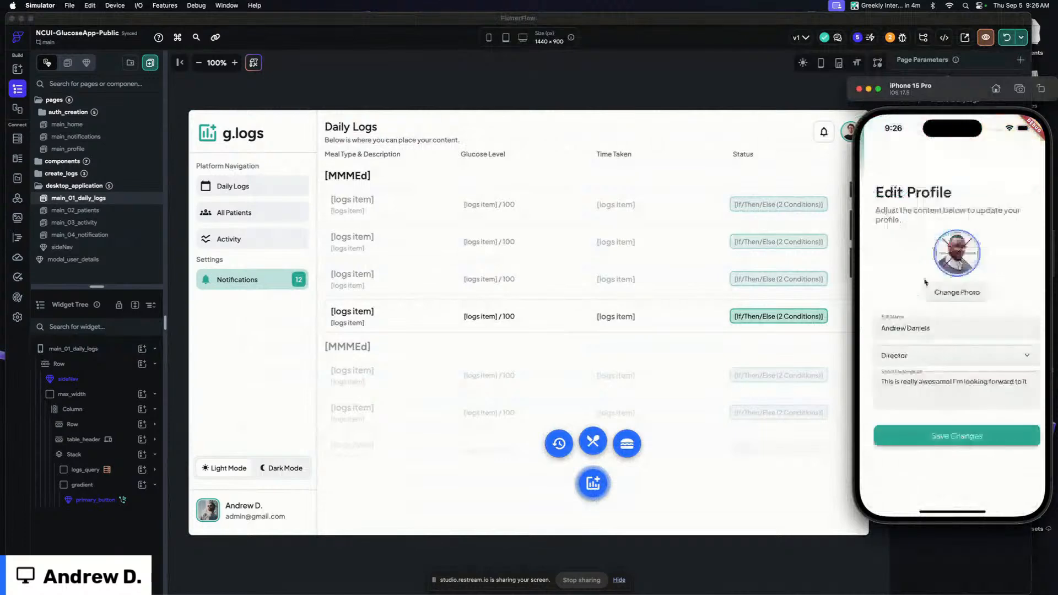
pyautogui.click(875, 156)
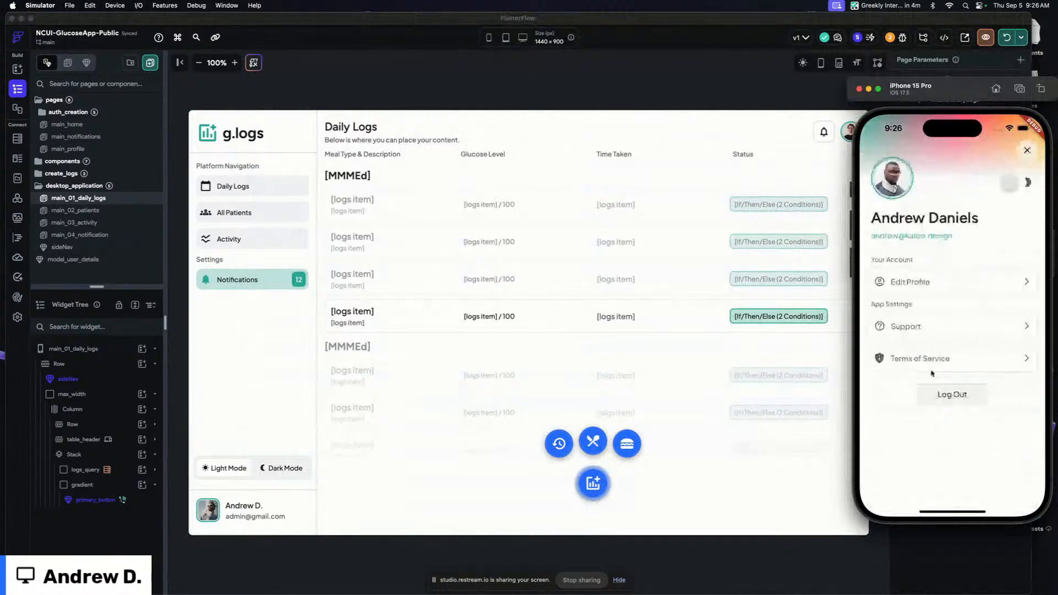
# Log out and sign back in with the test account's e-mail and password
pyautogui.click(949, 393)
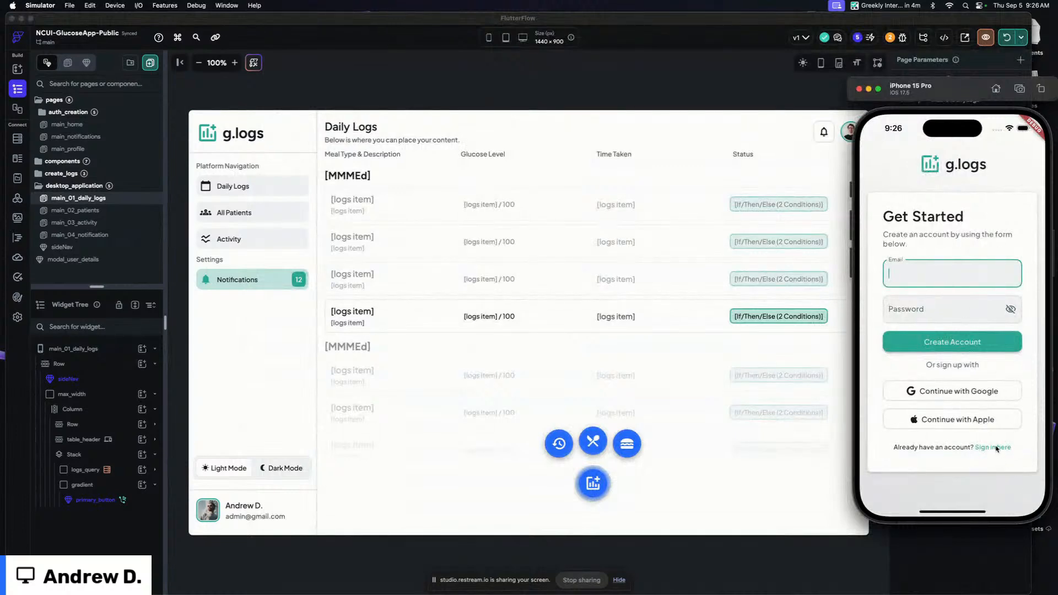
pyautogui.click(998, 449)
pyautogui.click(927, 271)
pyautogui.write('ndrew')
pyautogui.press('super+a')
pyautogui.write('n')
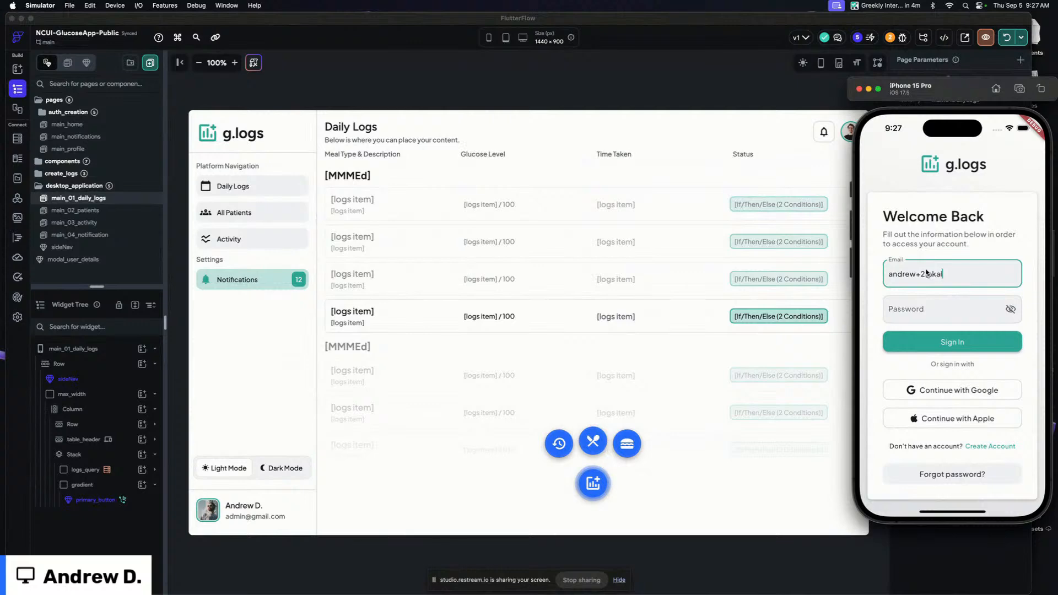
pyautogui.press('Tab')
pyautogui.write('•')
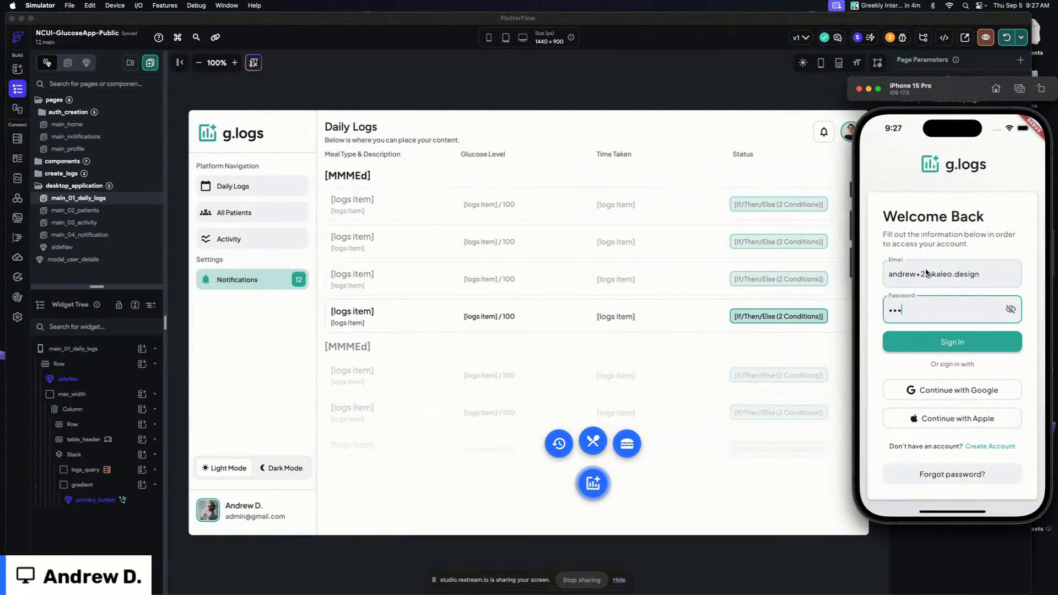
pyautogui.click(948, 336)
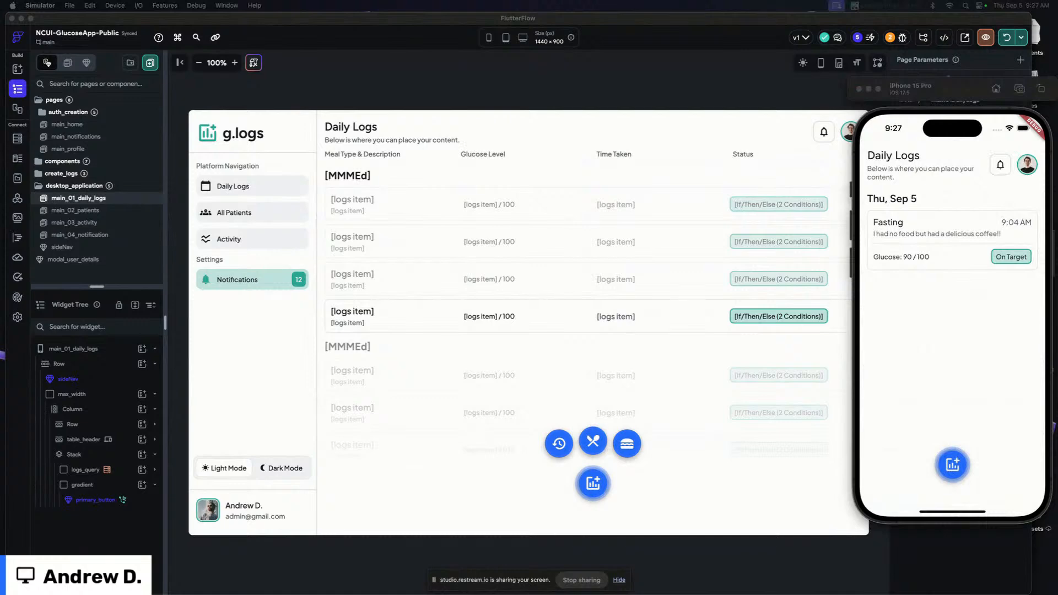
# Open Edit Profile and change the profile photo, granting limited library access to one selected picture
pyautogui.click(902, 294)
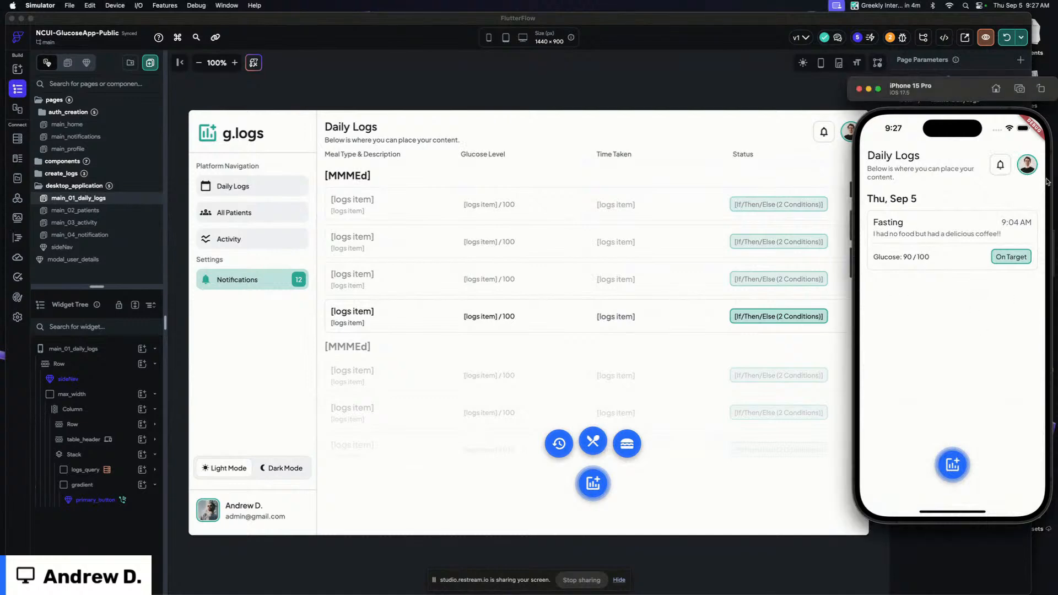
pyautogui.click(1023, 164)
pyautogui.click(908, 282)
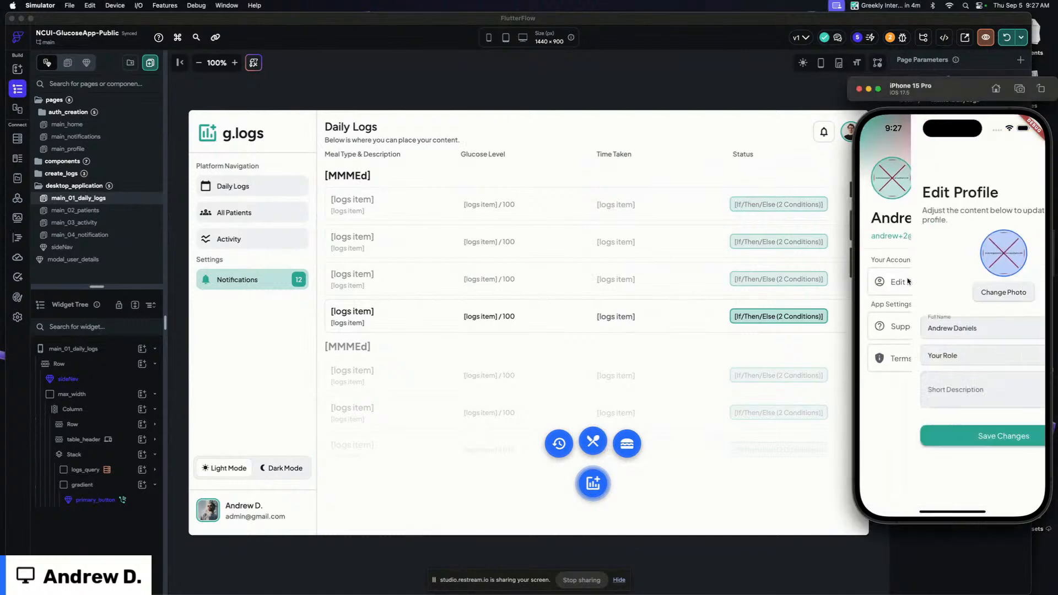
pyautogui.click(956, 293)
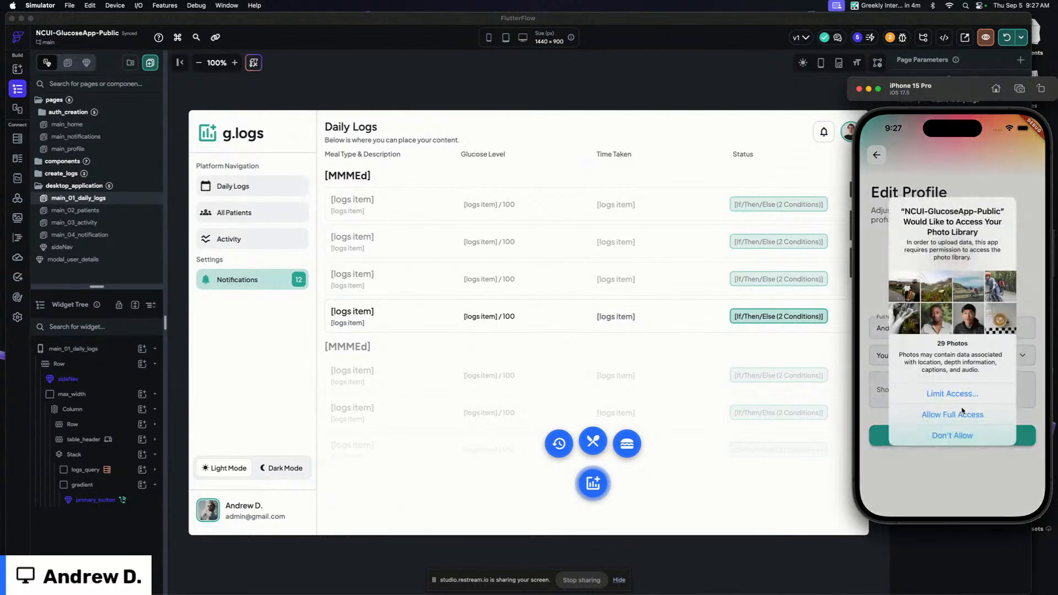
pyautogui.click(959, 394)
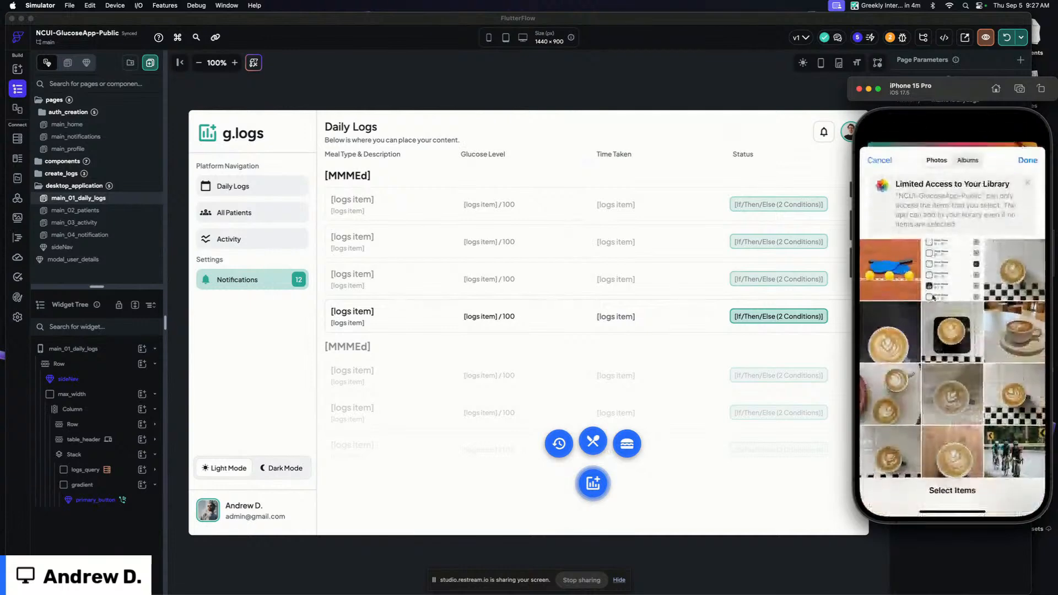
pyautogui.scroll(-10, 941, 250)
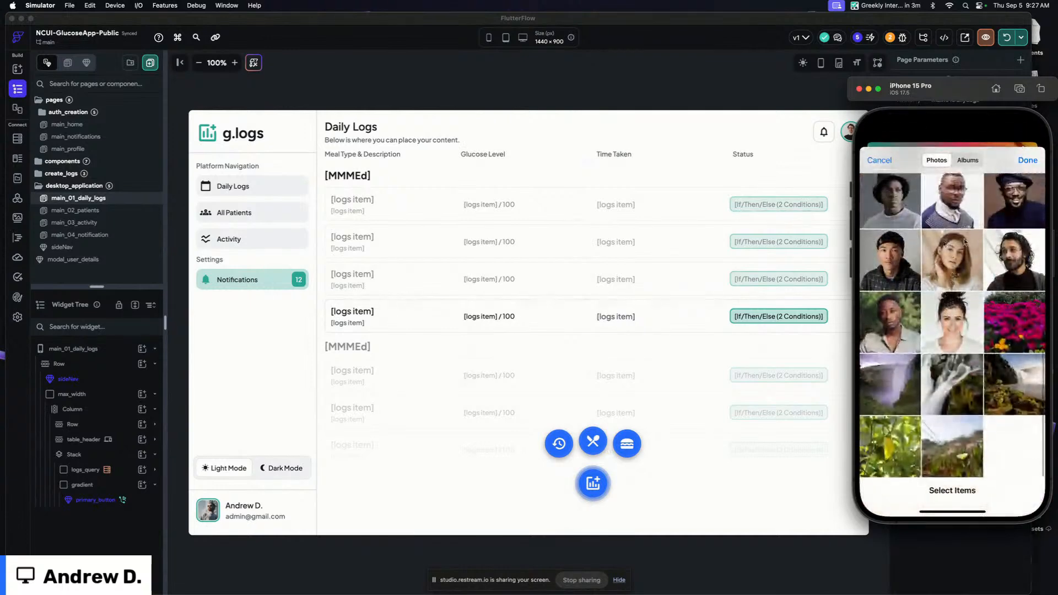
pyautogui.click(1015, 254)
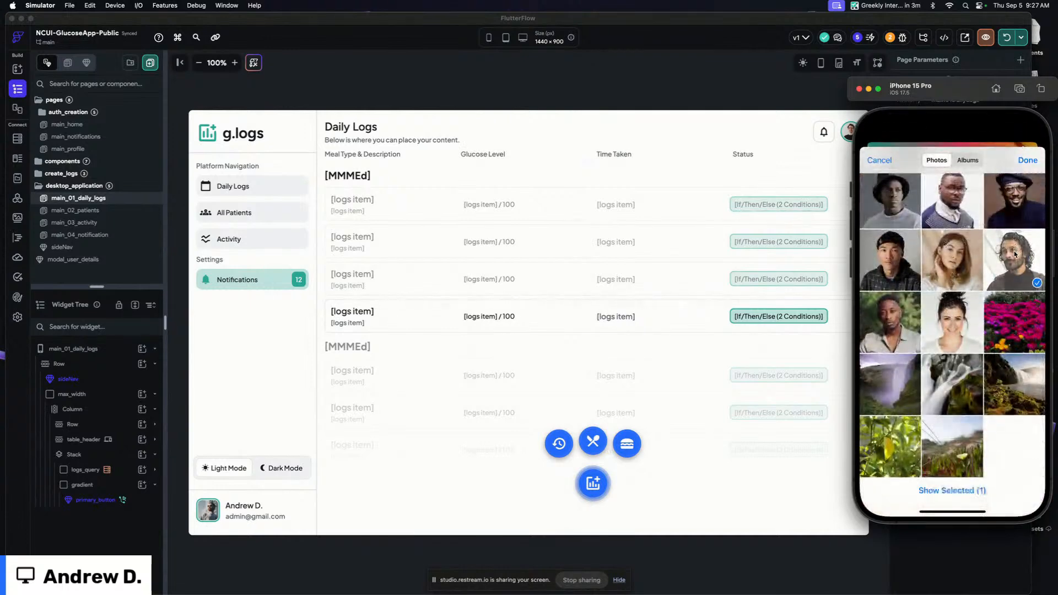
pyautogui.click(1029, 157)
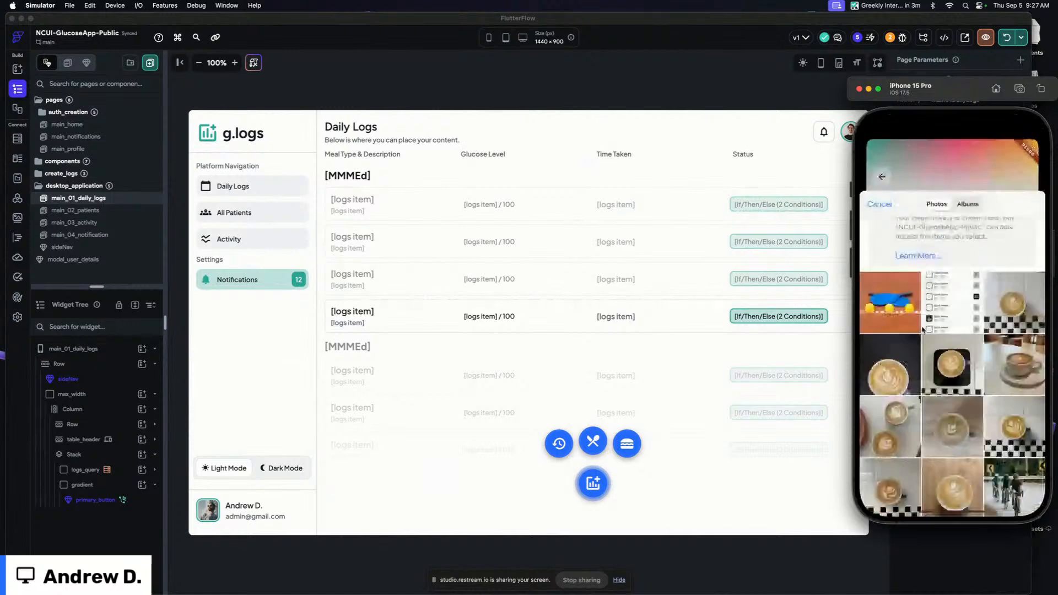
pyautogui.click(879, 160)
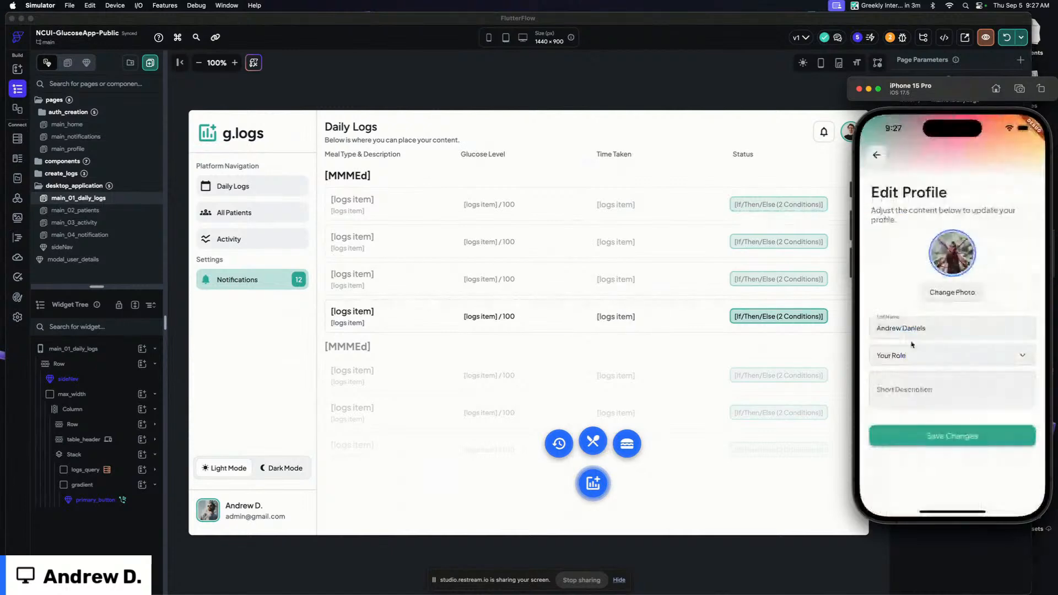
# Set the role to Manager, enter the short description "I really love logging!" and save the profile changes
pyautogui.click(904, 420)
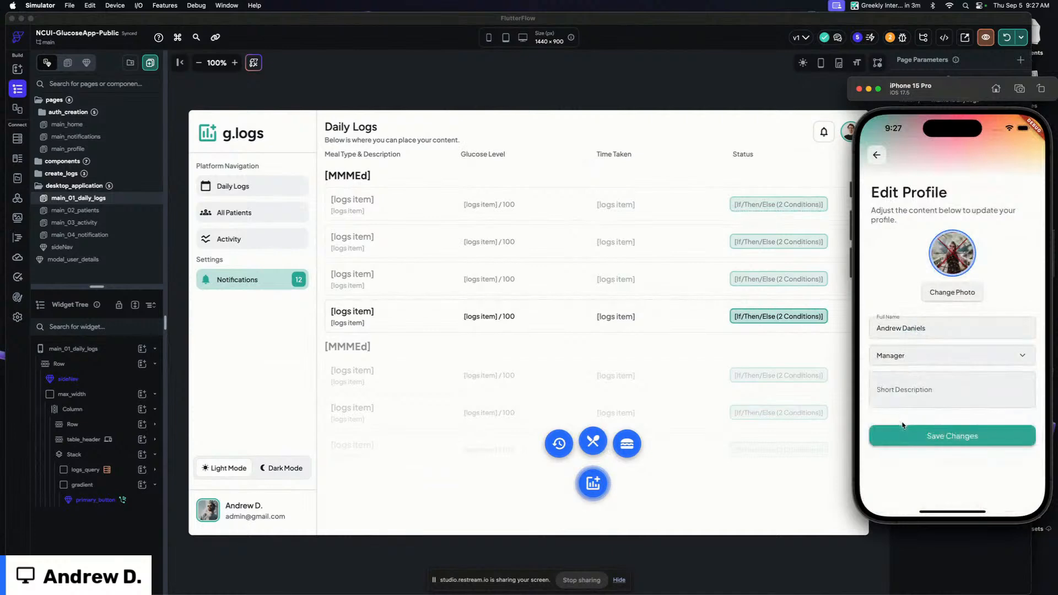
pyautogui.click(910, 393)
pyautogui.write('I really love logging!')
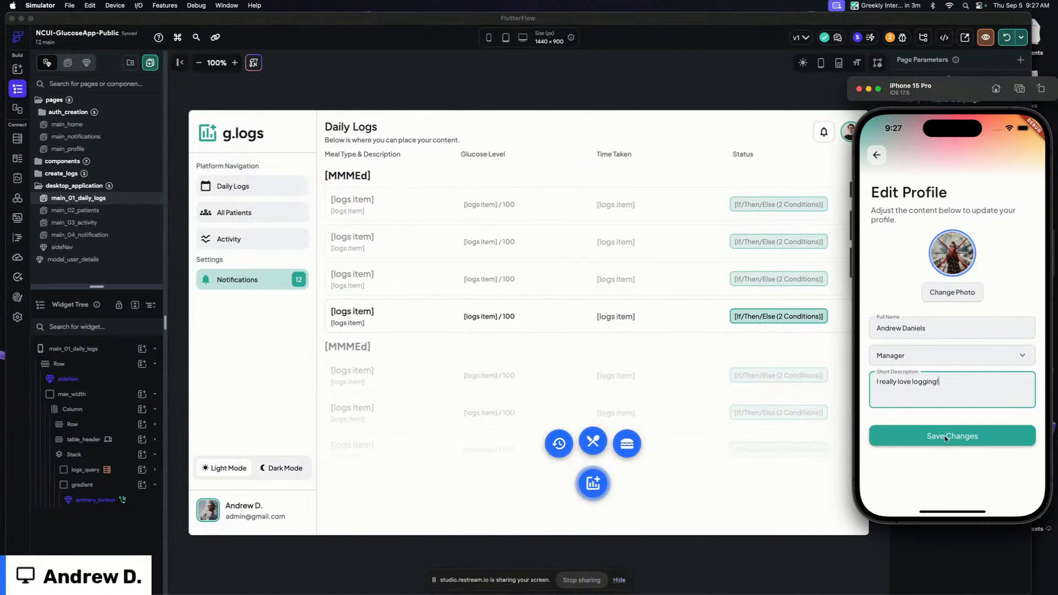
pyautogui.click(946, 437)
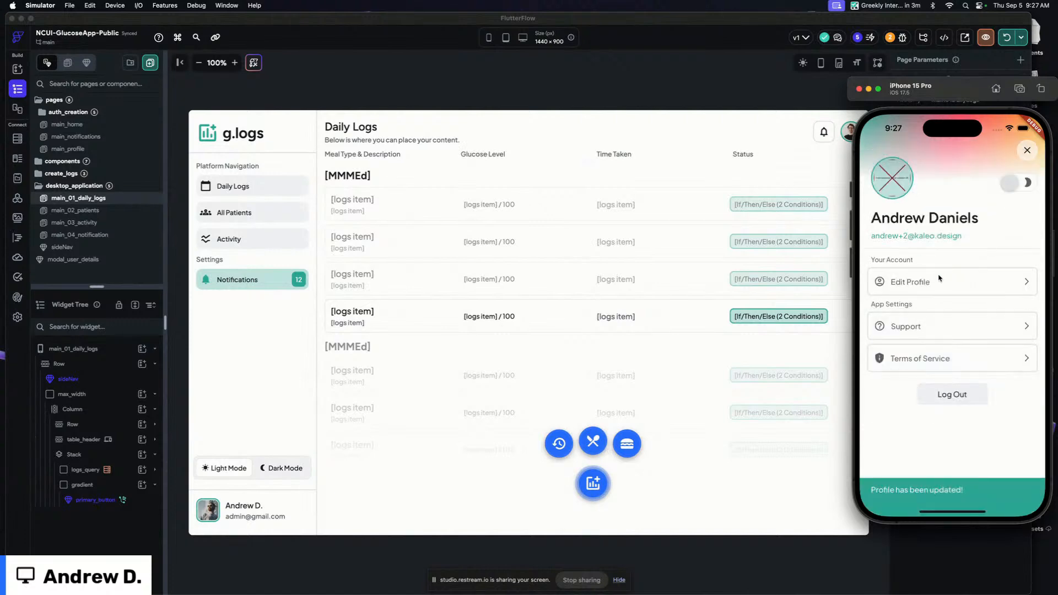
# Reopen Edit Profile, replace the profile photo with another picture and save the changes
pyautogui.click(925, 282)
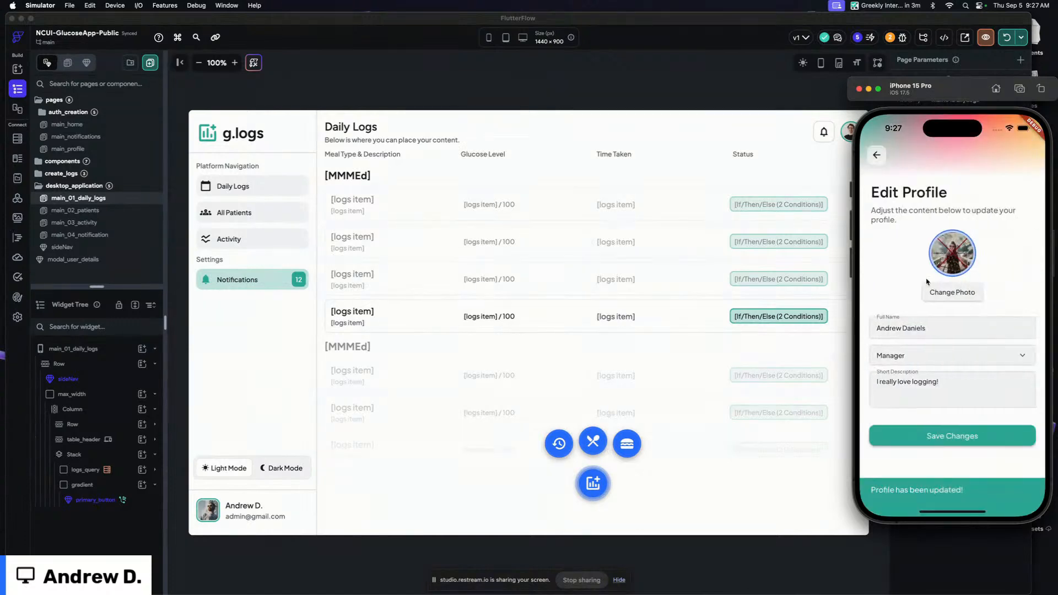
pyautogui.click(954, 290)
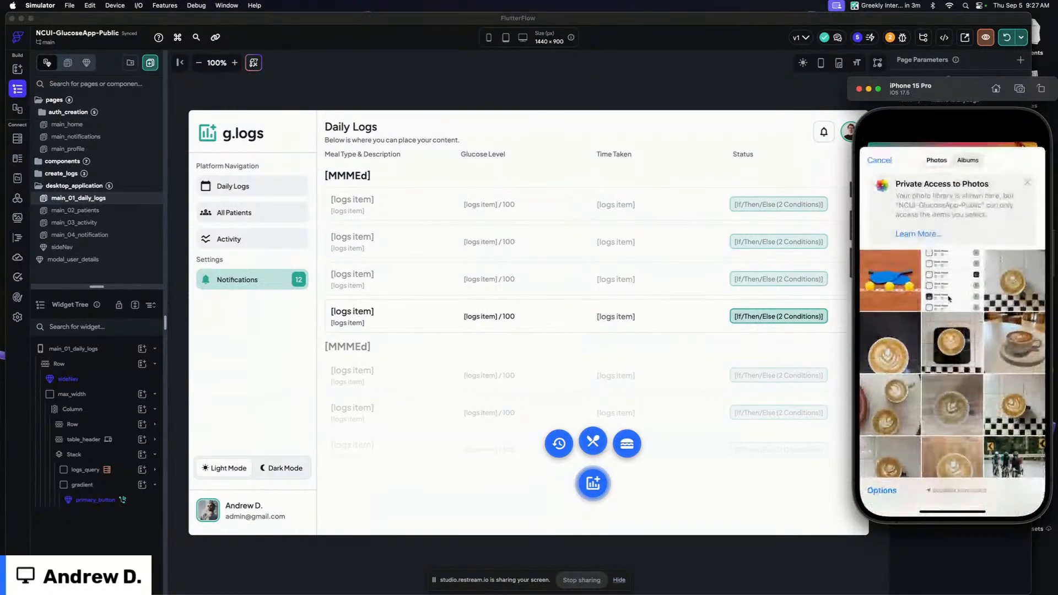
pyautogui.click(918, 432)
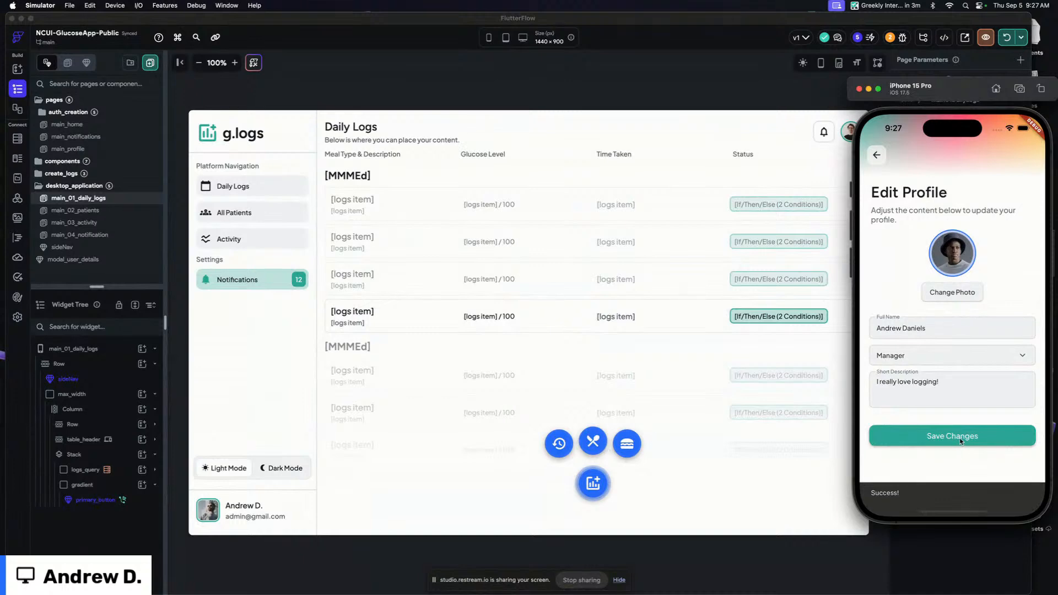
pyautogui.click(960, 439)
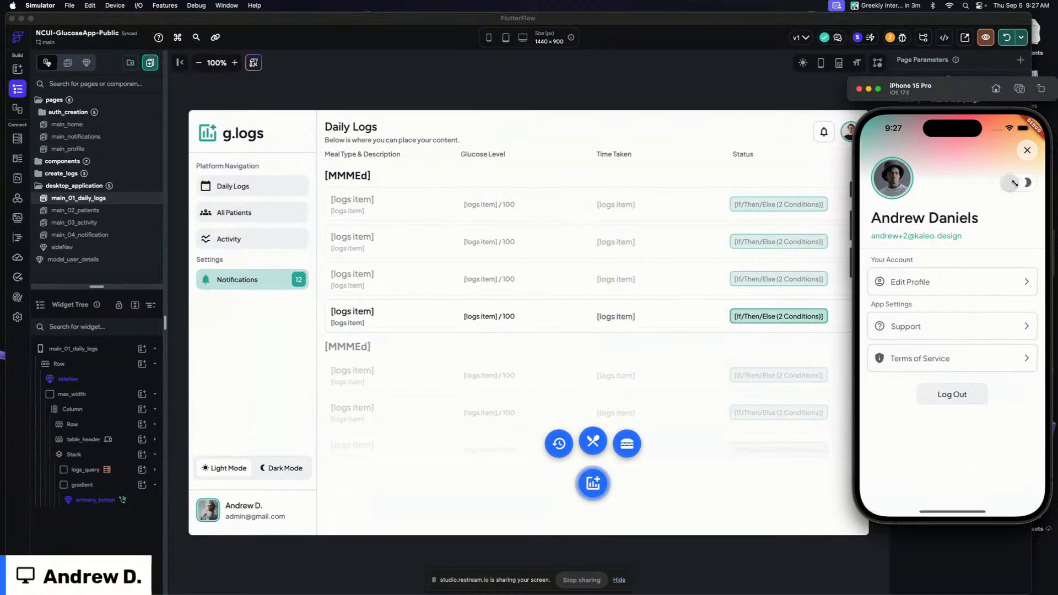
# Close the profile sheet in the simulator and return to the FlutterFlow editor
pyautogui.click(1028, 150)
pyautogui.click(1027, 168)
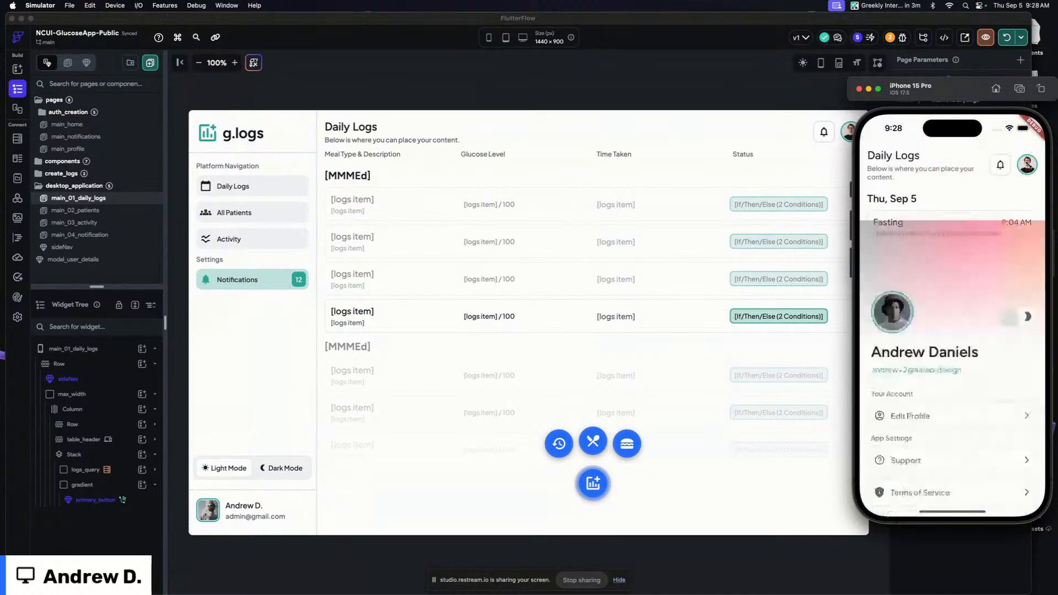
pyautogui.click(772, 78)
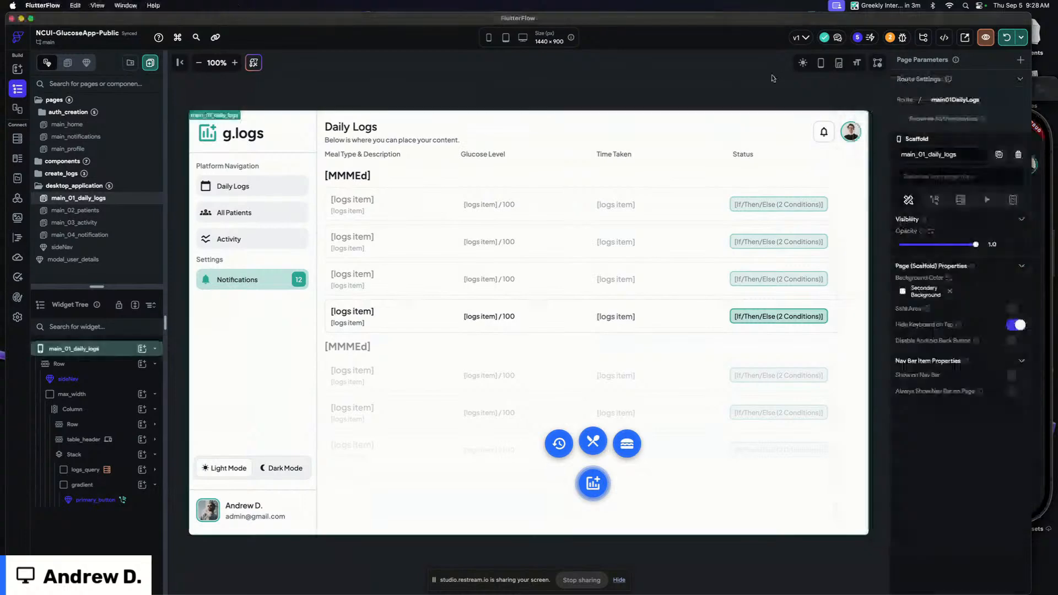
# Bind the daily logs header avatar's image to the authenticated user's Photo URL and set its size to 44
pyautogui.click(850, 131)
pyautogui.click(953, 479)
pyautogui.click(789, 458)
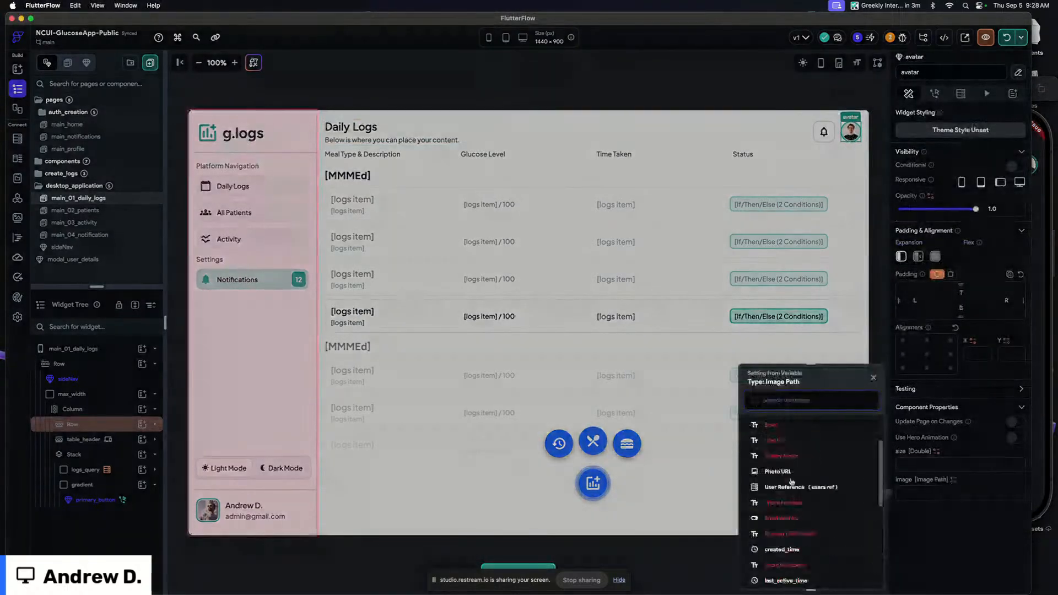
pyautogui.click(782, 472)
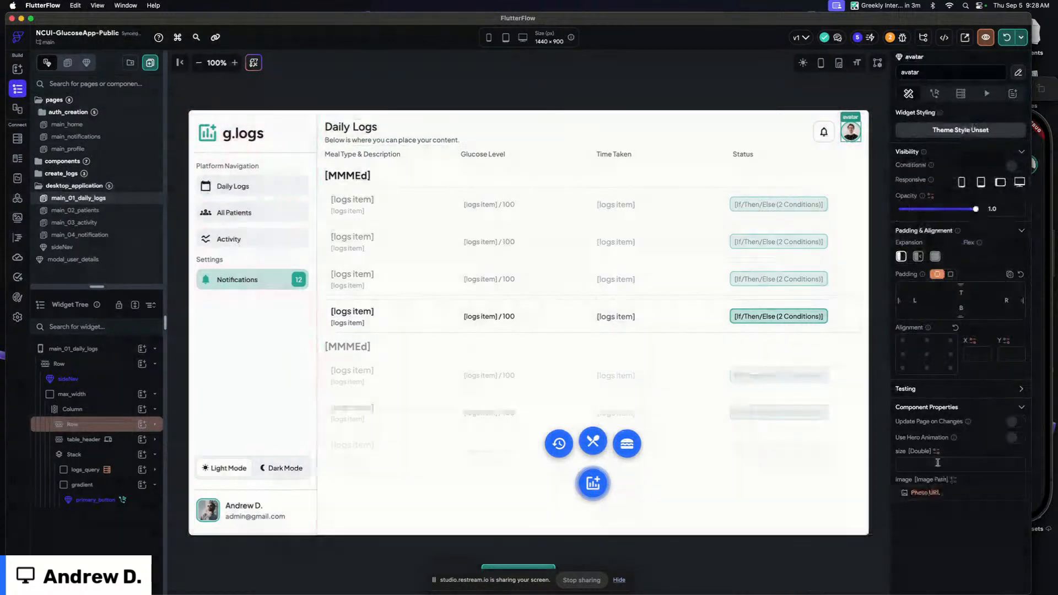
pyautogui.click(936, 452)
pyautogui.click(936, 462)
pyautogui.write('44')
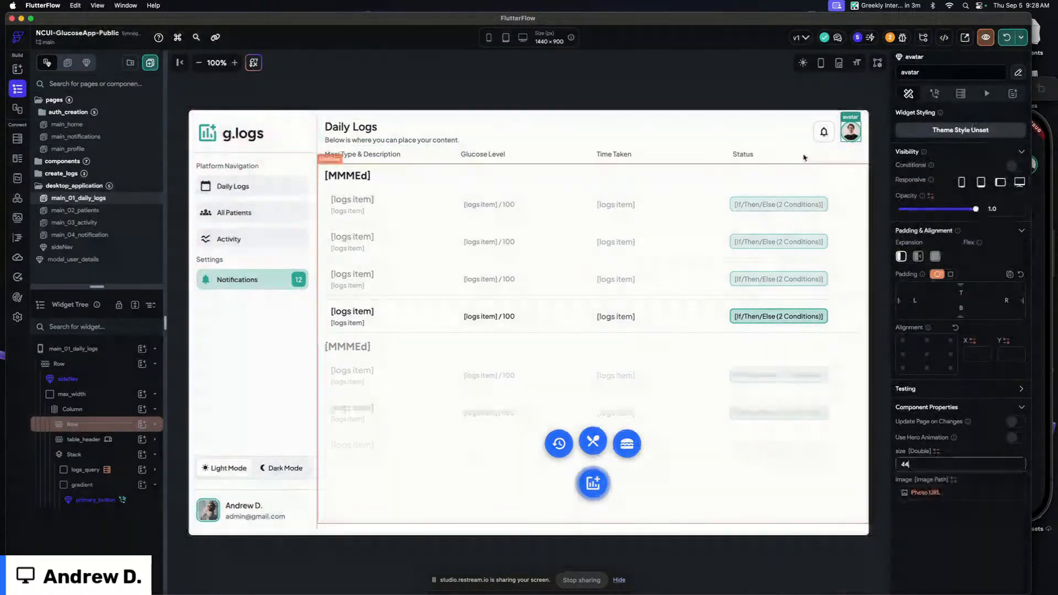
# Open the sideNav component and bind its footer profile image path to the authenticated user's Photo URL
pyautogui.click(746, 83)
pyautogui.click(270, 165)
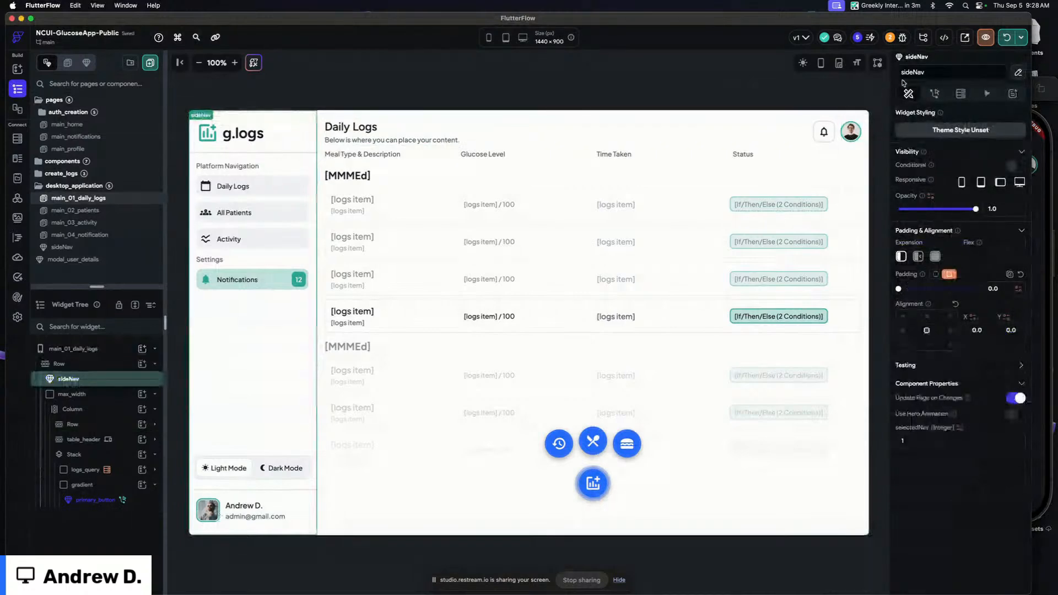
pyautogui.click(1017, 74)
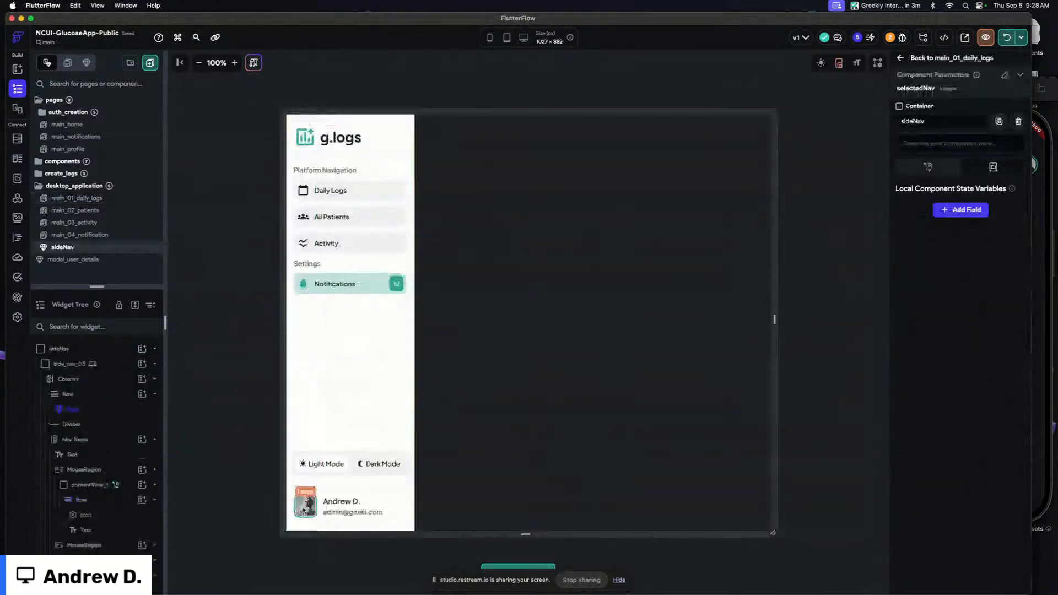
pyautogui.click(305, 501)
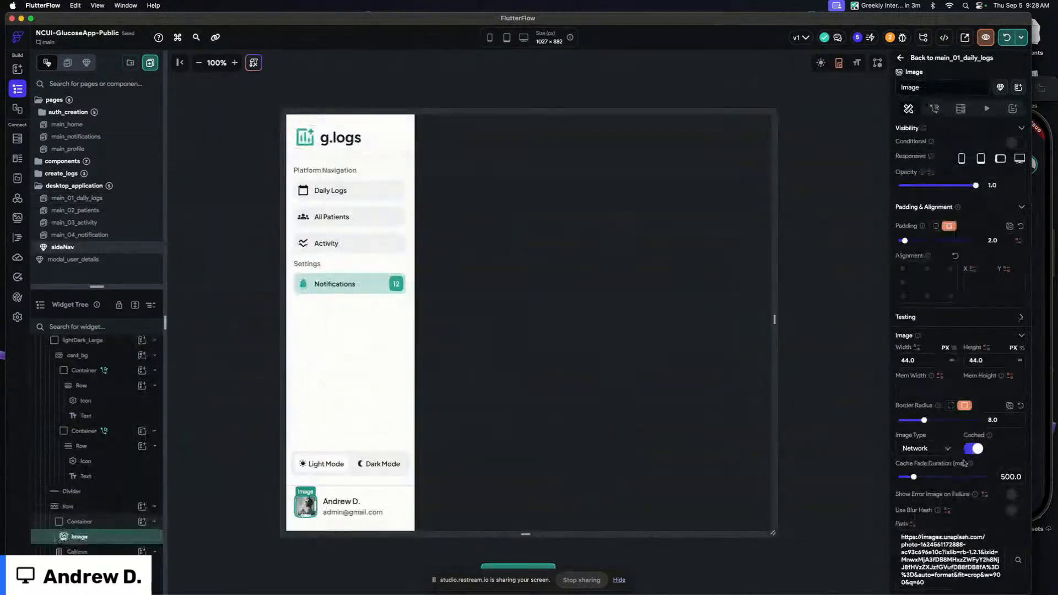
pyautogui.scroll(-3, 1019, 369)
pyautogui.click(1017, 366)
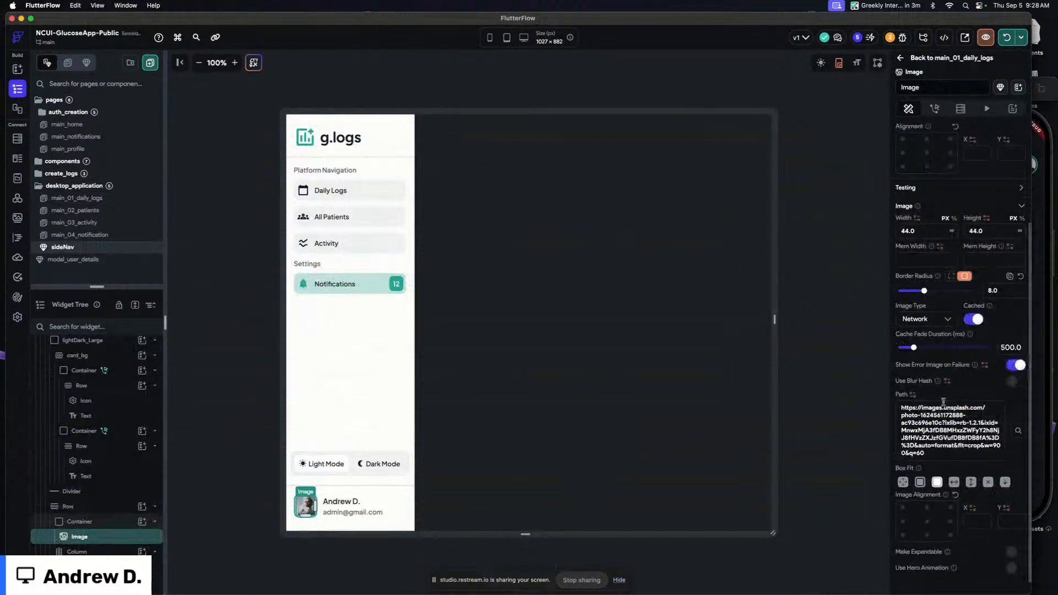
pyautogui.click(913, 394)
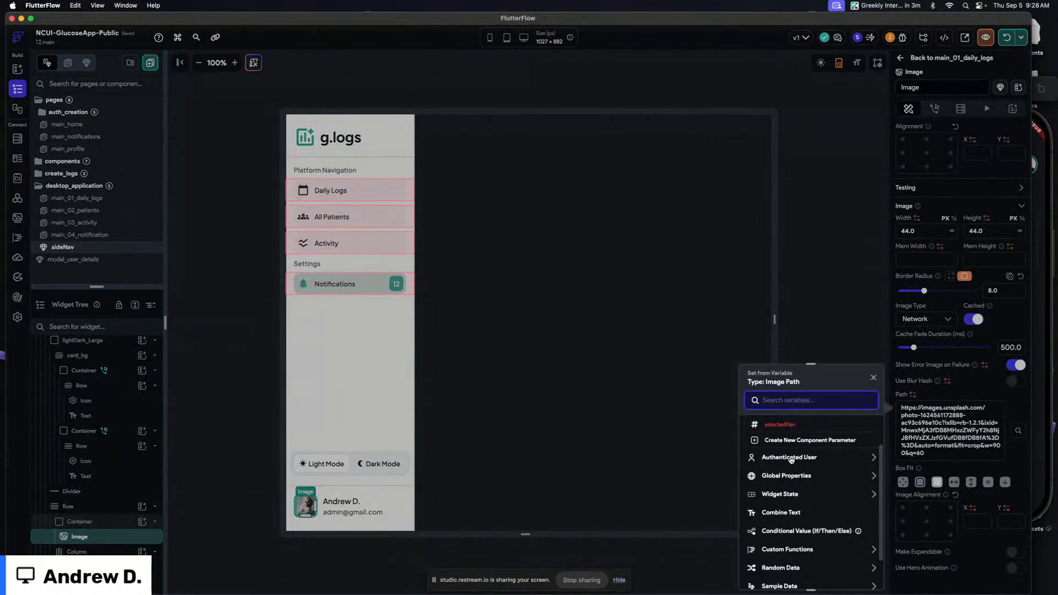
pyautogui.scroll(-3, 791, 463)
pyautogui.scroll(2, 792, 435)
pyautogui.click(793, 457)
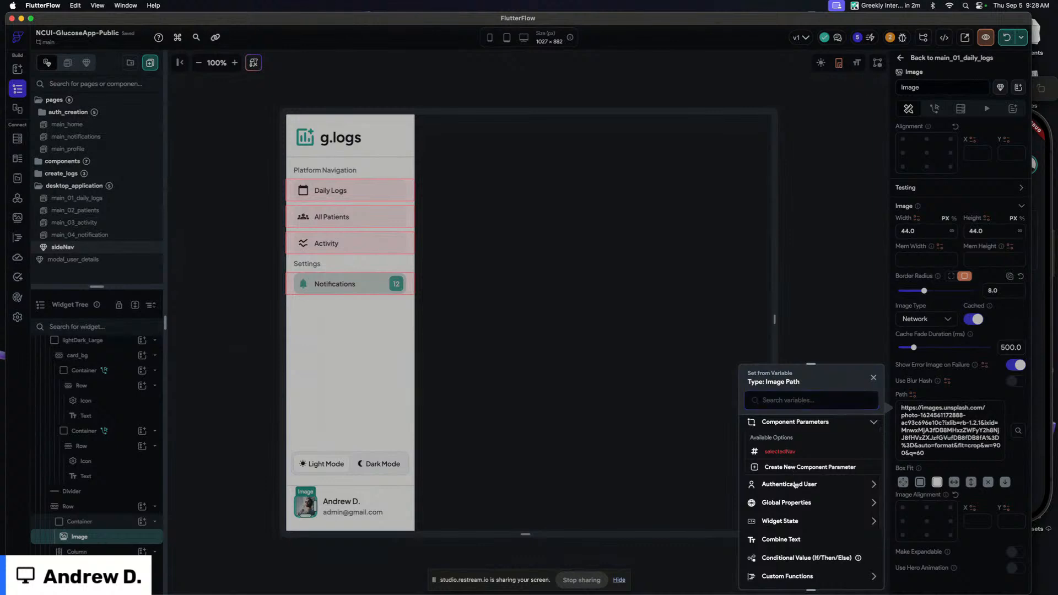
pyautogui.scroll(-1, 788, 501)
pyautogui.click(787, 524)
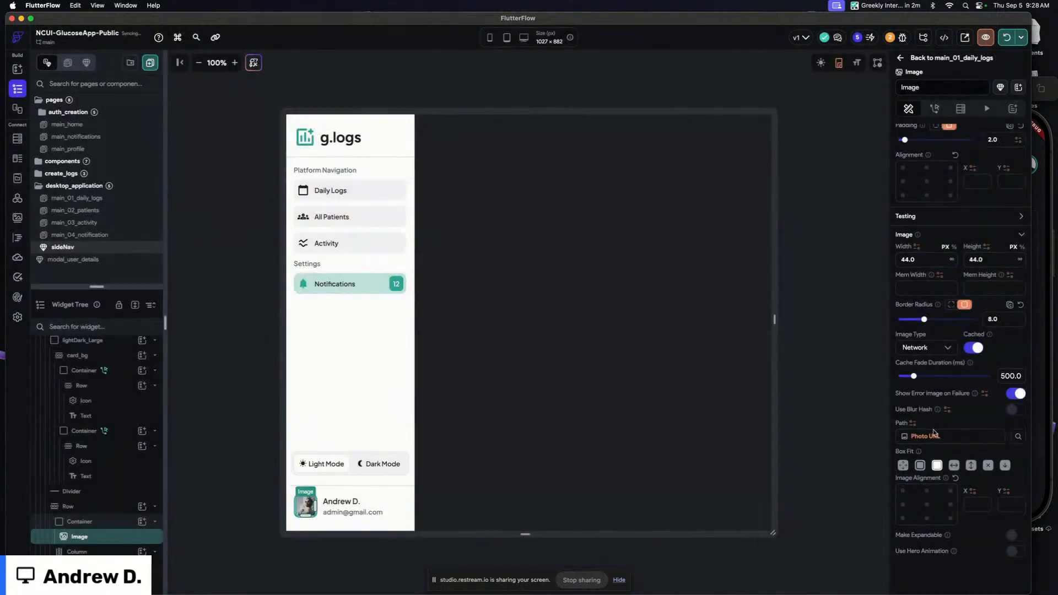
# Bind the sideNav footer name text to the authenticated user's Display Name and hot-reload the test app
pyautogui.click(340, 502)
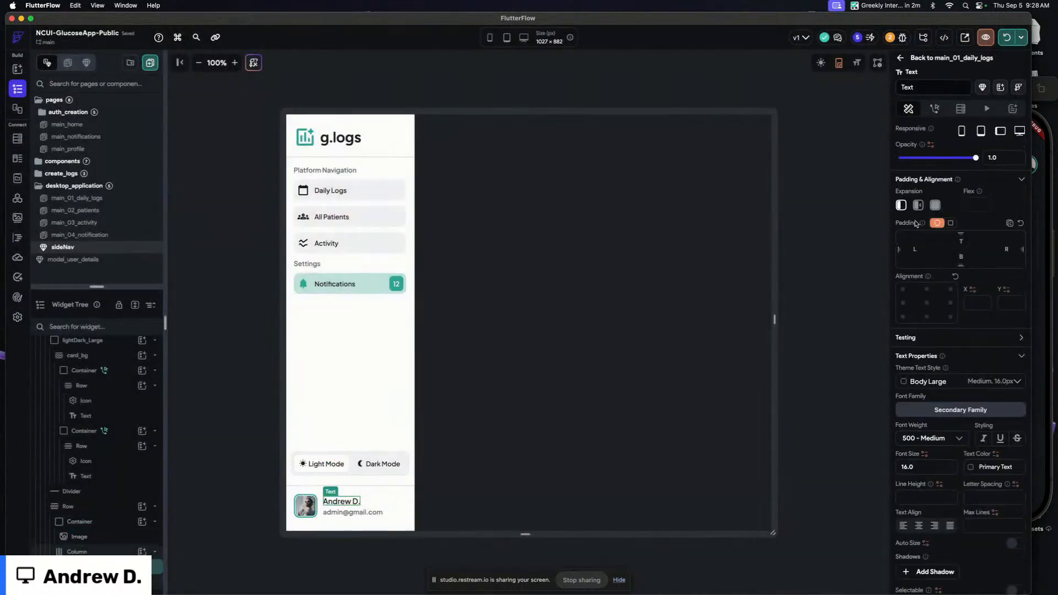
pyautogui.click(912, 166)
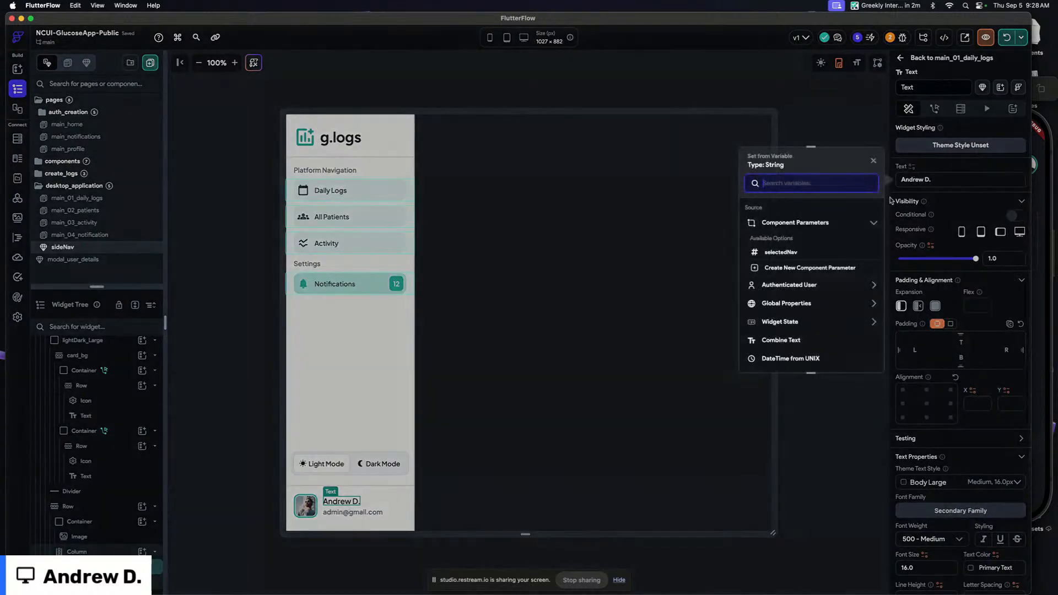
pyautogui.click(799, 285)
pyautogui.click(786, 346)
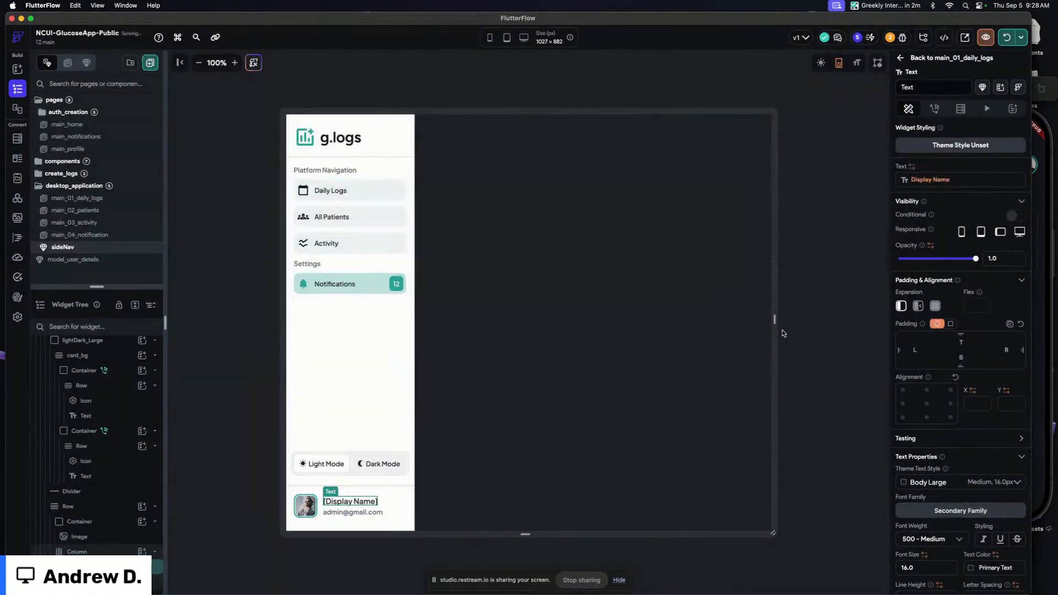
pyautogui.click(547, 118)
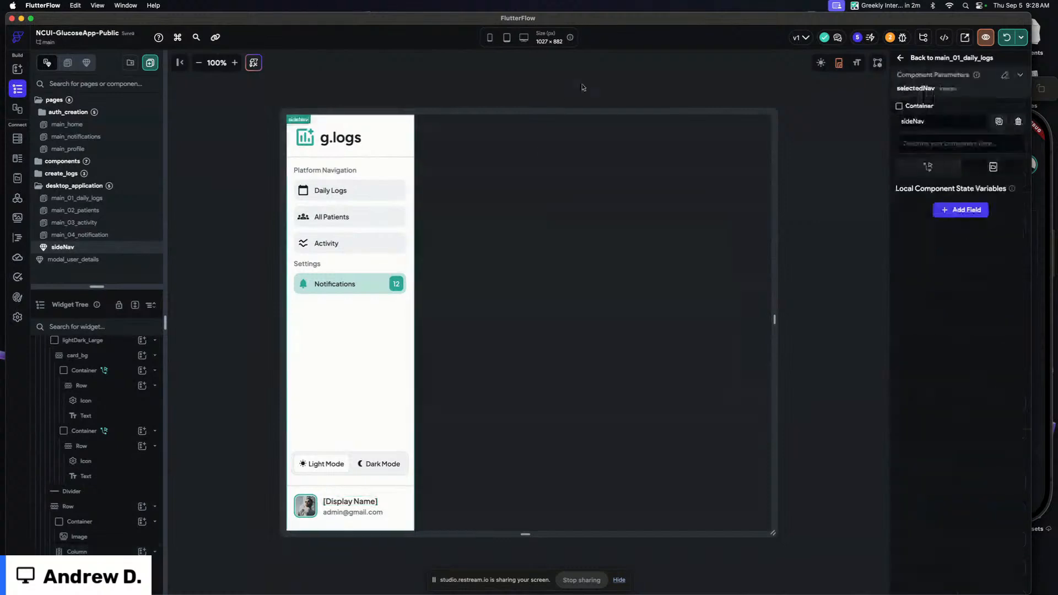
pyautogui.click(1006, 37)
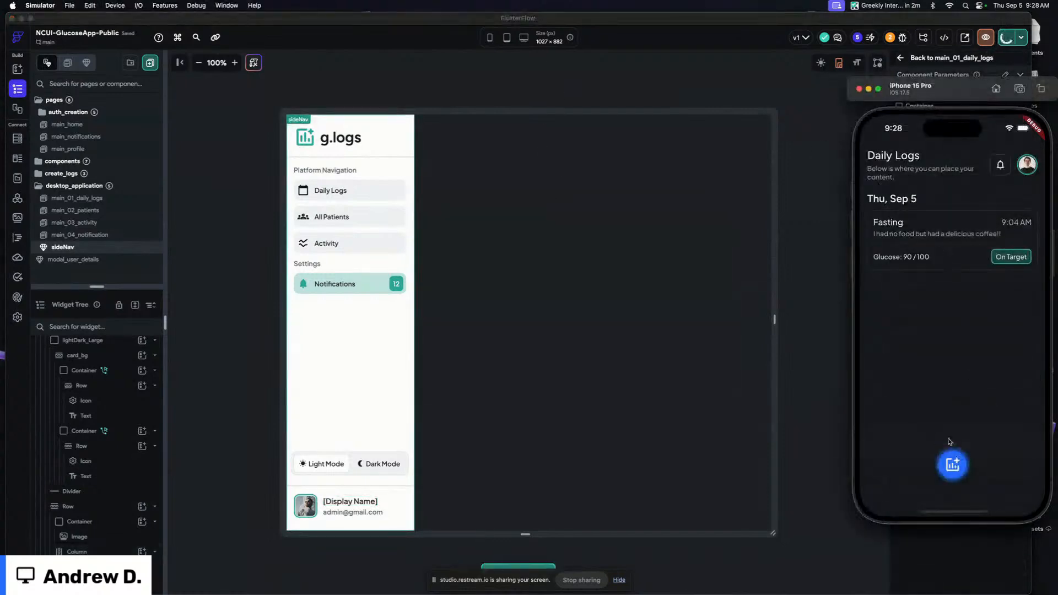
# Start a new Breakfast log in the simulator with the description "Eggs & Sausage."
pyautogui.click(952, 465)
pyautogui.click(952, 421)
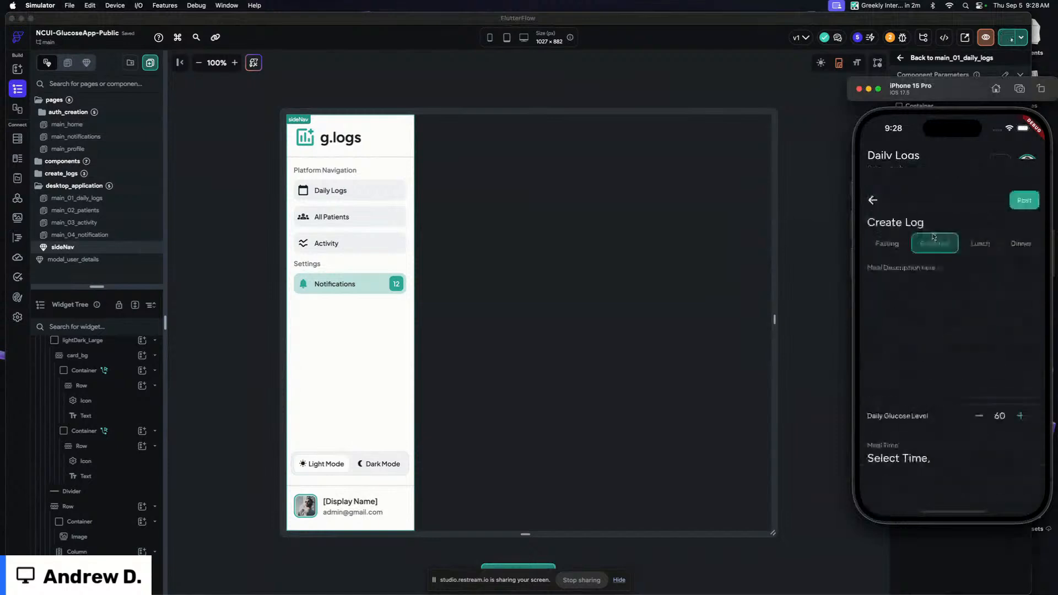
pyautogui.click(903, 229)
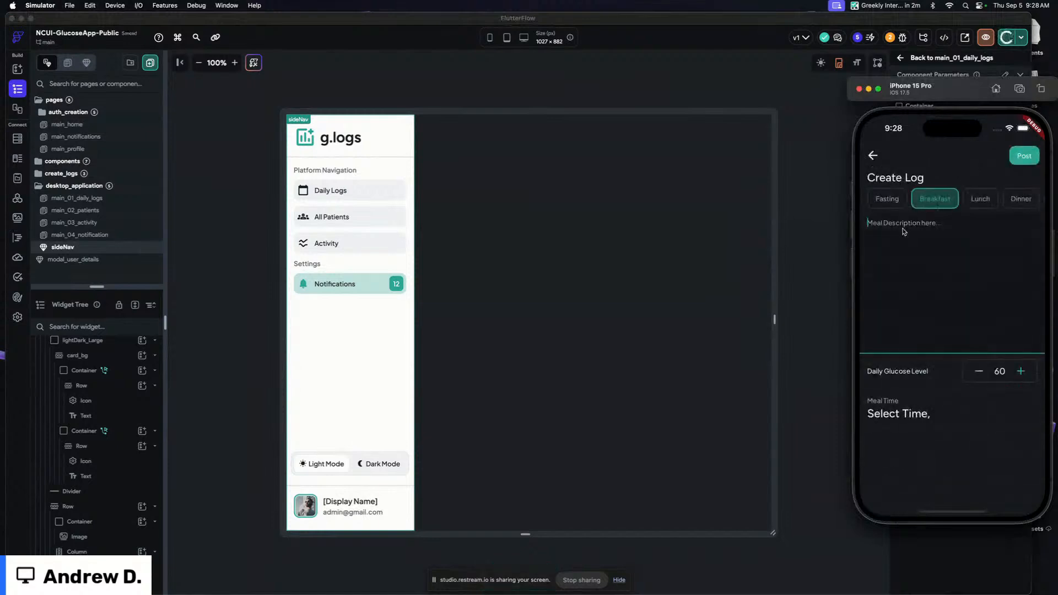
pyautogui.write('Eg')
pyautogui.write('s & Sug')
pyautogui.press('BackSpace')
pyautogui.press('BackSpace')
pyautogui.write('ausage')
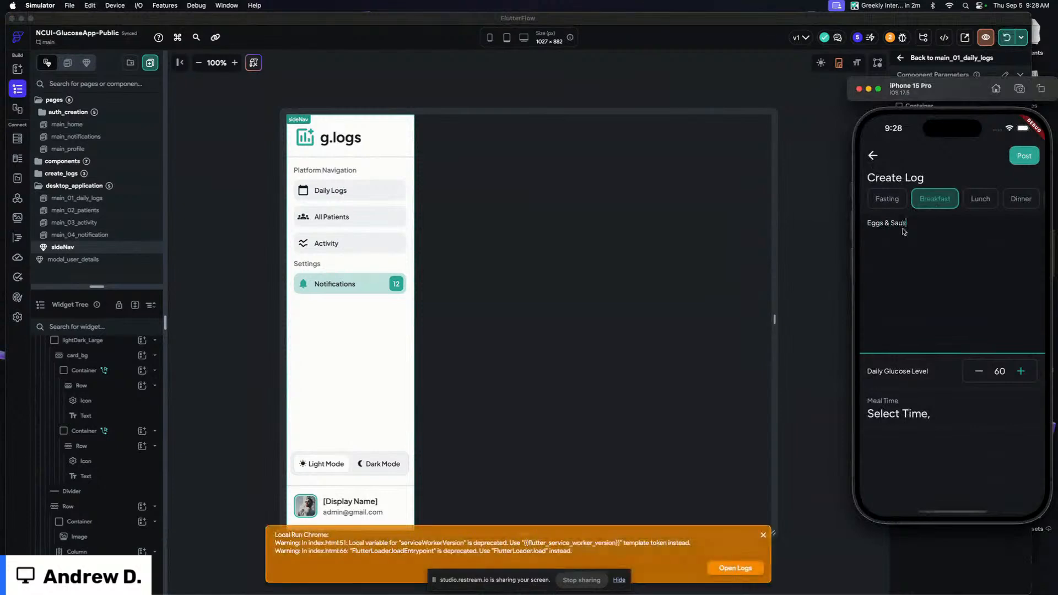
# Set the glucose level to 120, choose Sep 5 at 10:28 AM as meal time and post the log
pyautogui.click(998, 373)
pyautogui.click(1020, 373)
pyautogui.click(1020, 373)
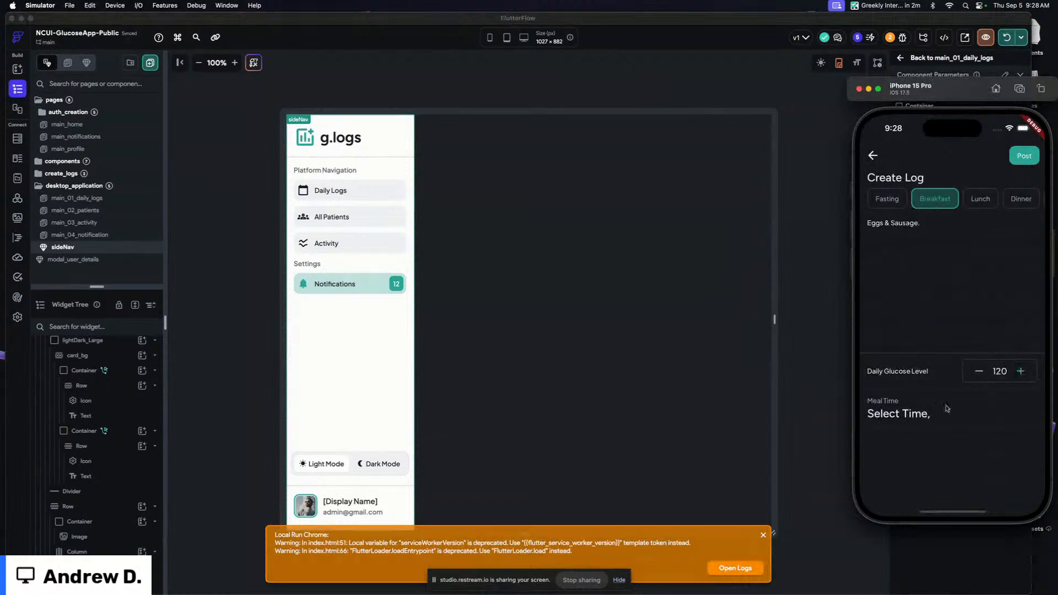
pyautogui.click(930, 414)
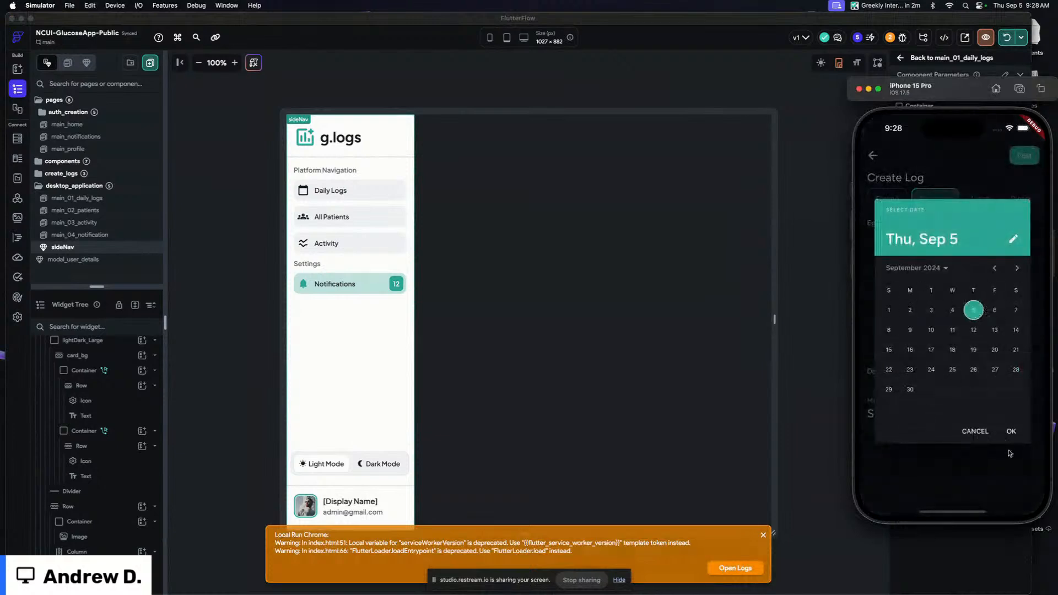
pyautogui.click(1010, 431)
pyautogui.click(912, 324)
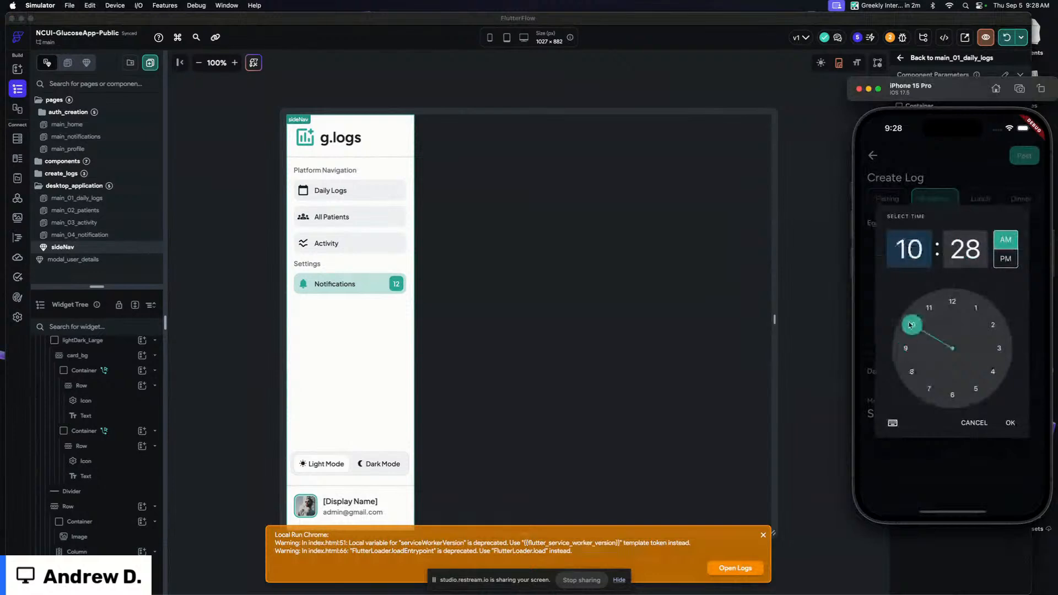
pyautogui.click(1010, 425)
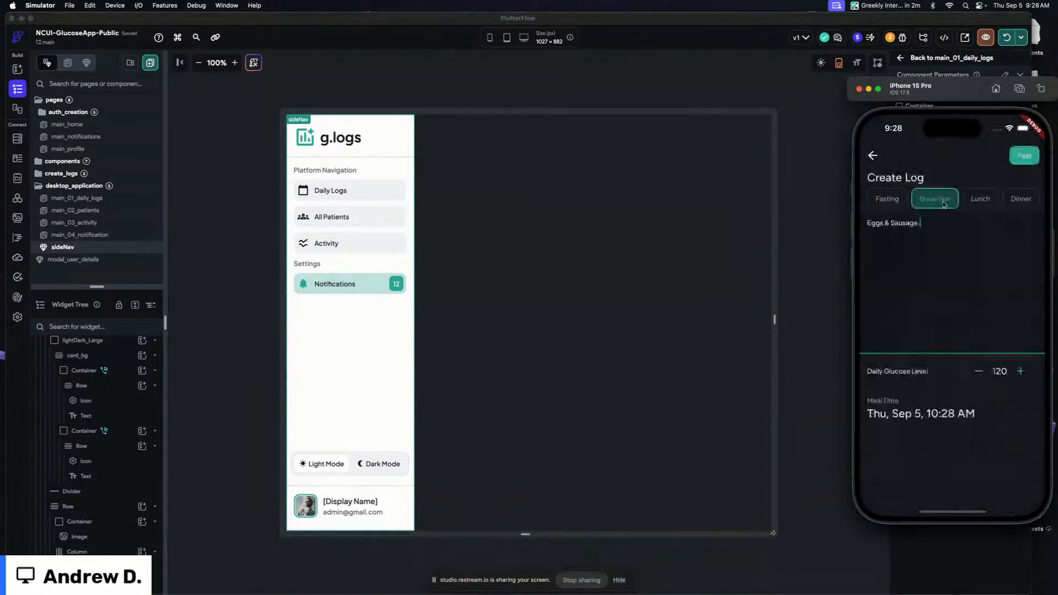
pyautogui.click(1026, 158)
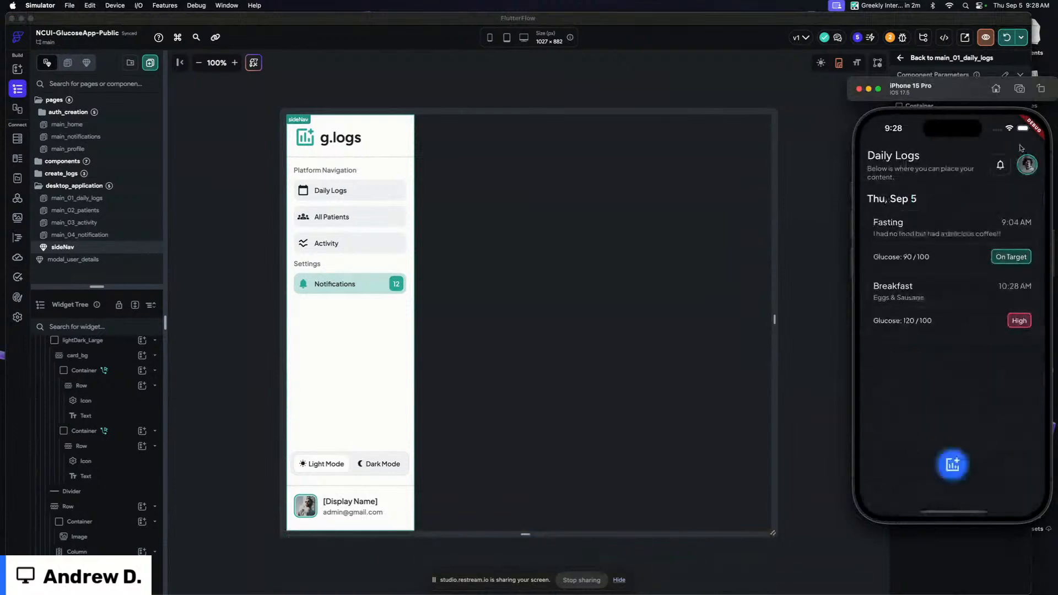
# Switch to the web app in Chrome and open the Manager patient's log history from the patients list
pyautogui.click(1000, 164)
pyautogui.click(1030, 155)
pyautogui.press('super+Tab')
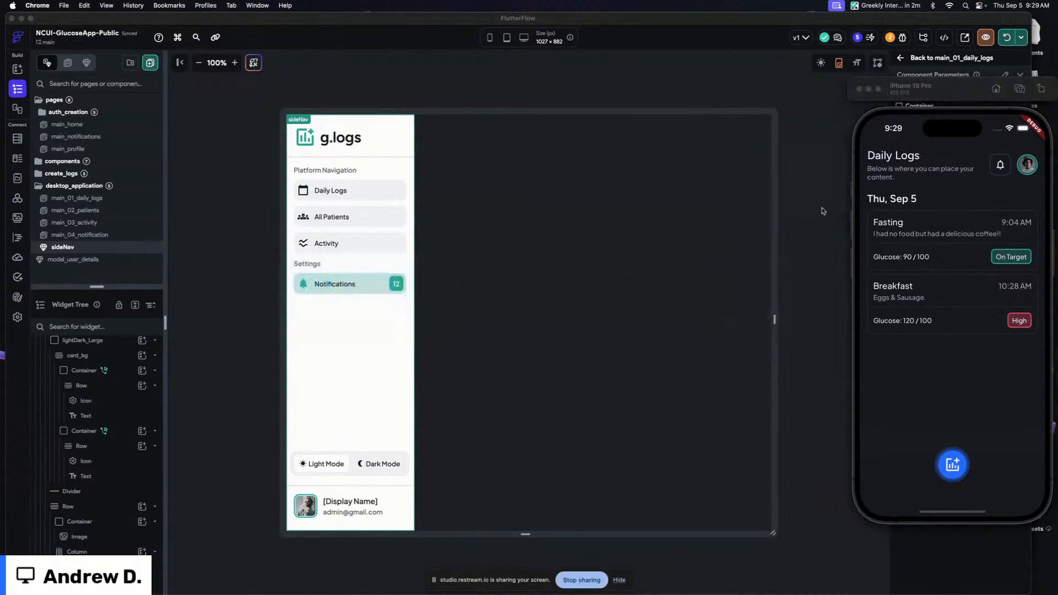
pyautogui.press('super+Tab')
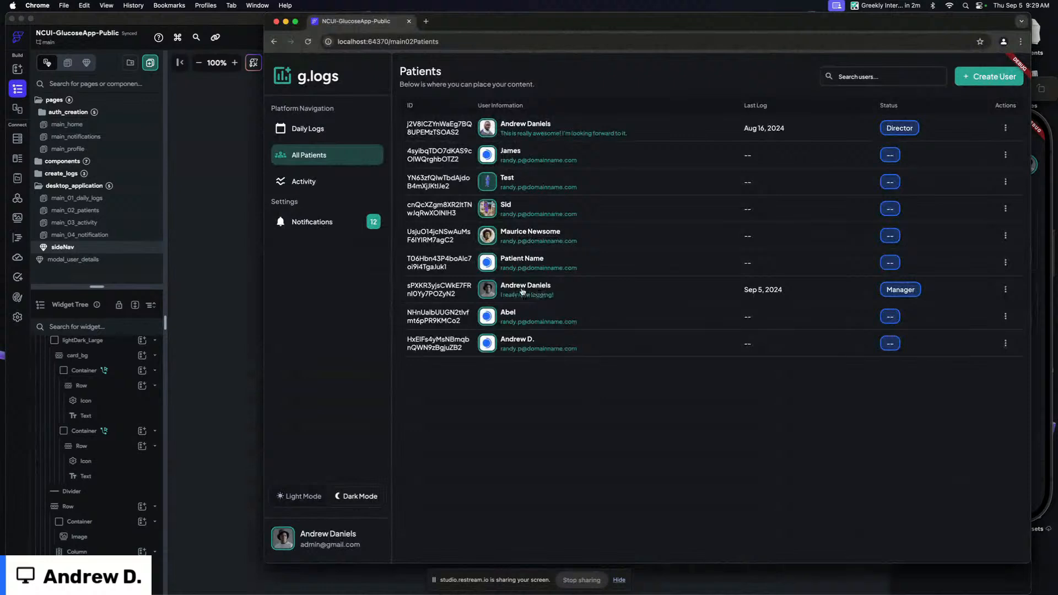
pyautogui.click(575, 294)
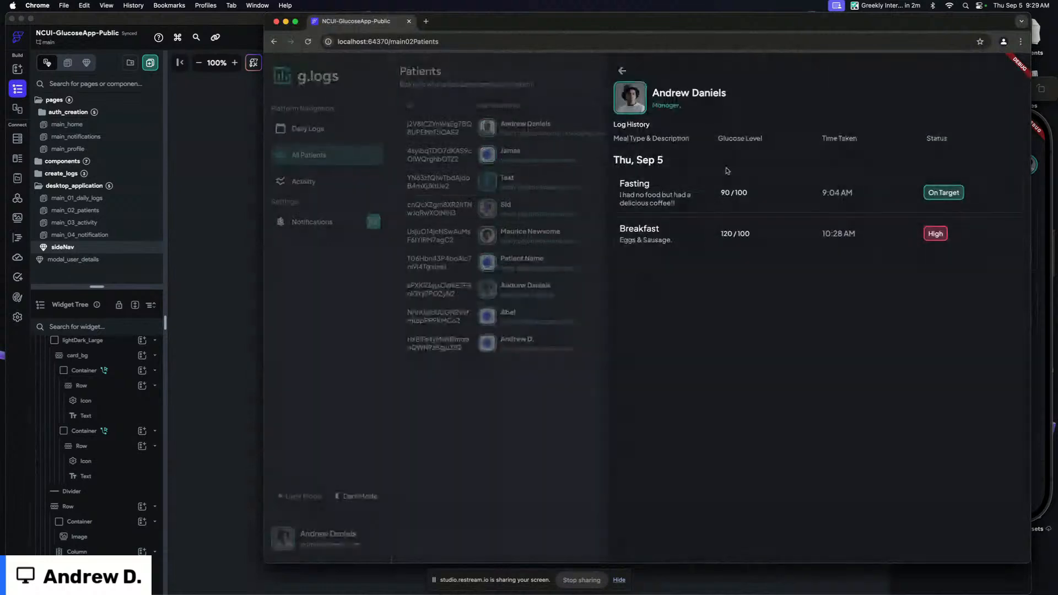
# Close the log history and reopen the All Patients list
pyautogui.click(622, 71)
pyautogui.click(545, 131)
pyautogui.click(622, 72)
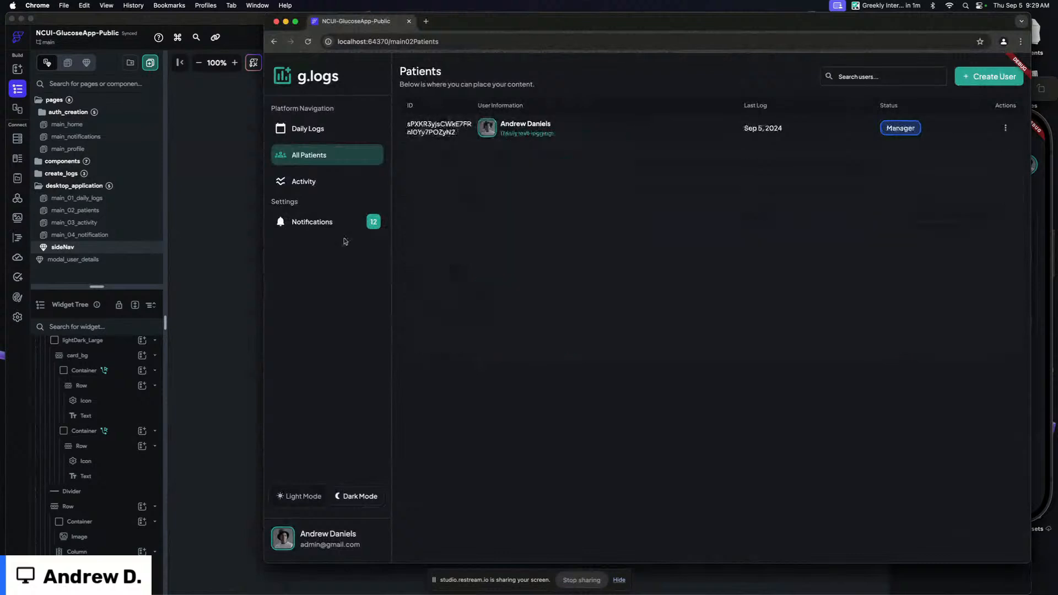
# Open the main_02_patients page and set the patients ListView's users query to Single Time Query with Infinite Scroll enabled
pyautogui.click(221, 207)
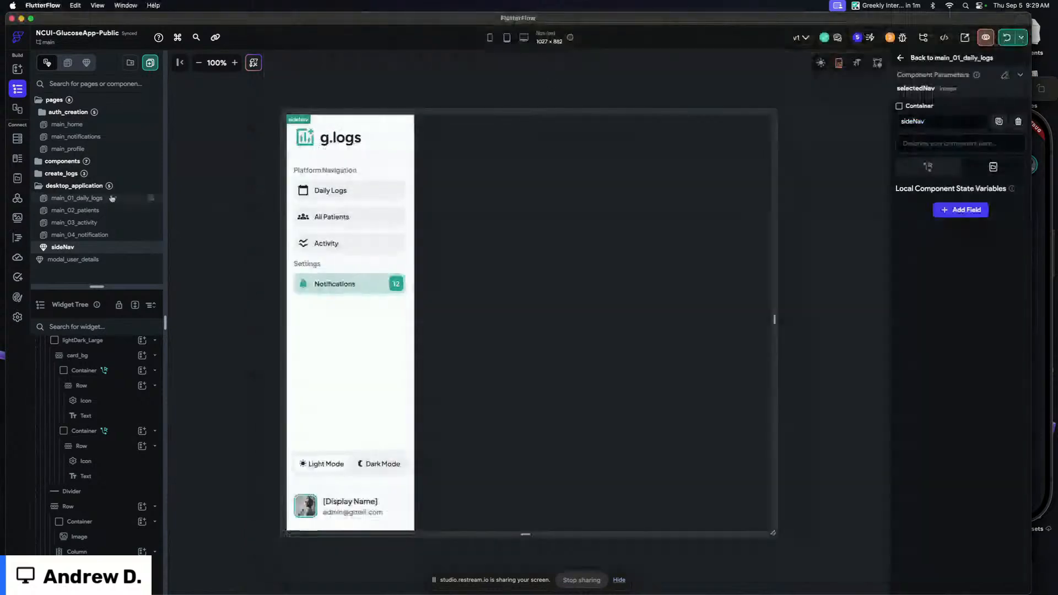
pyautogui.click(111, 214)
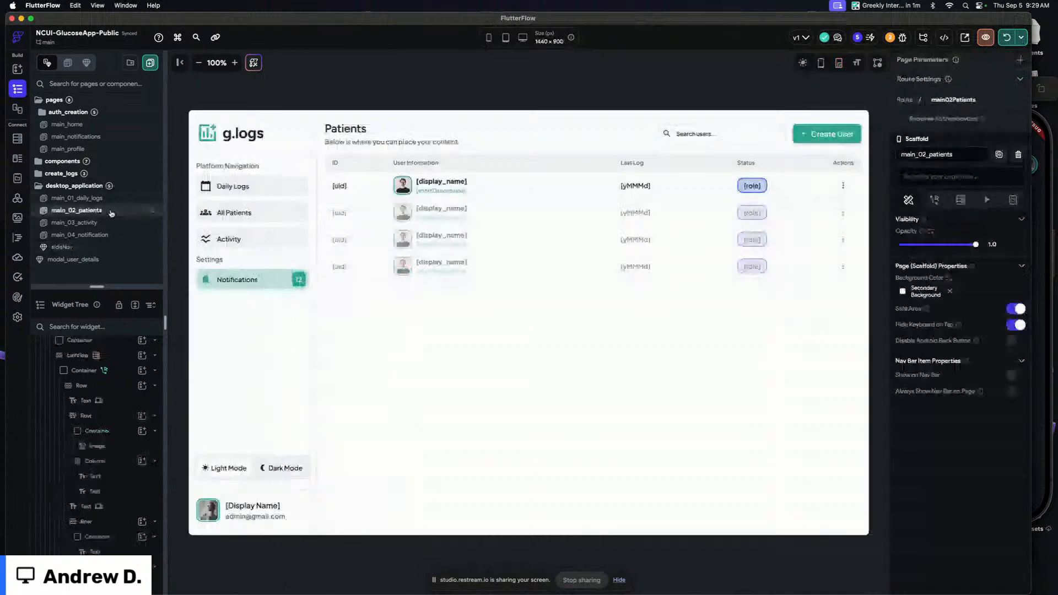
pyautogui.click(637, 224)
pyautogui.click(915, 148)
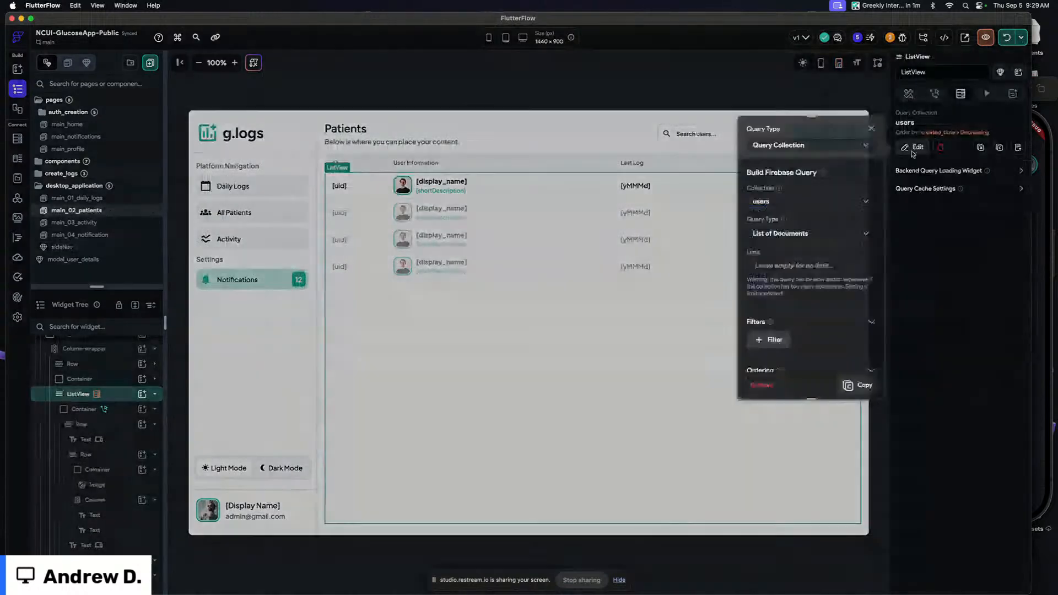
pyautogui.scroll(-3, 795, 274)
pyautogui.scroll(-3, 794, 274)
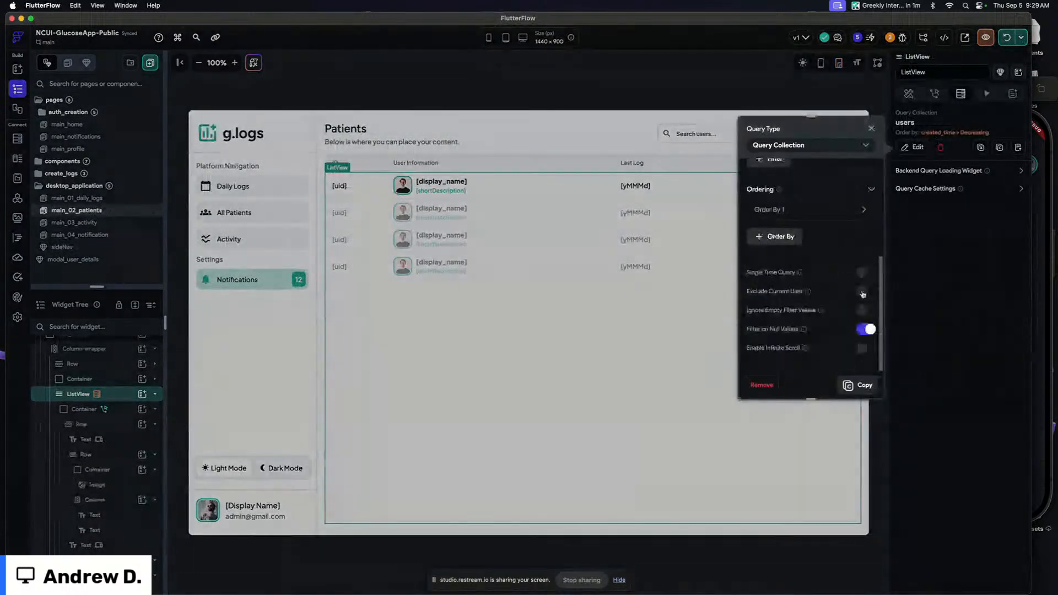
pyautogui.click(863, 273)
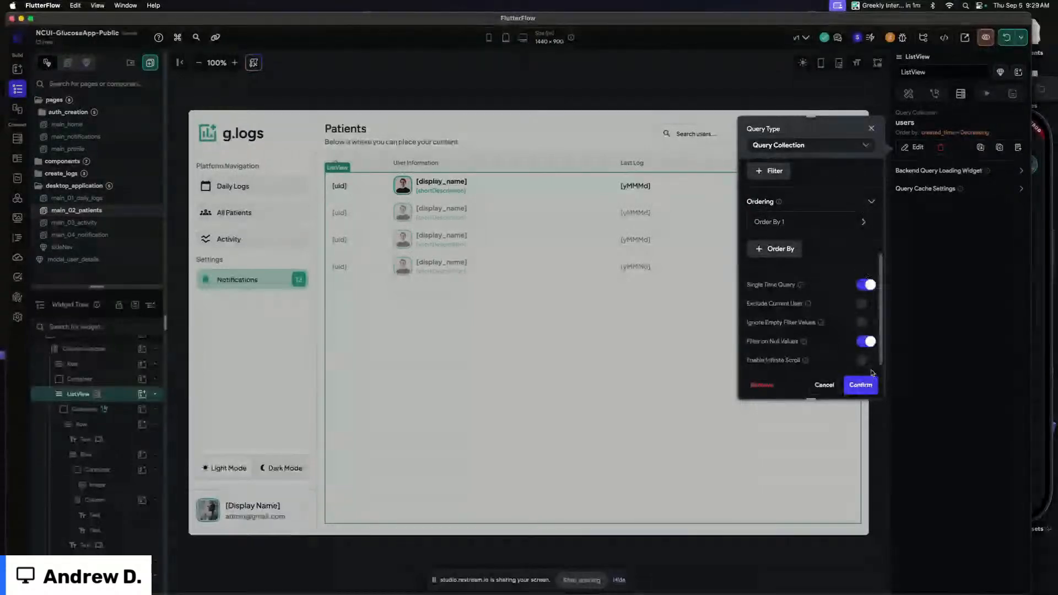
pyautogui.scroll(-2, 864, 364)
pyautogui.click(864, 300)
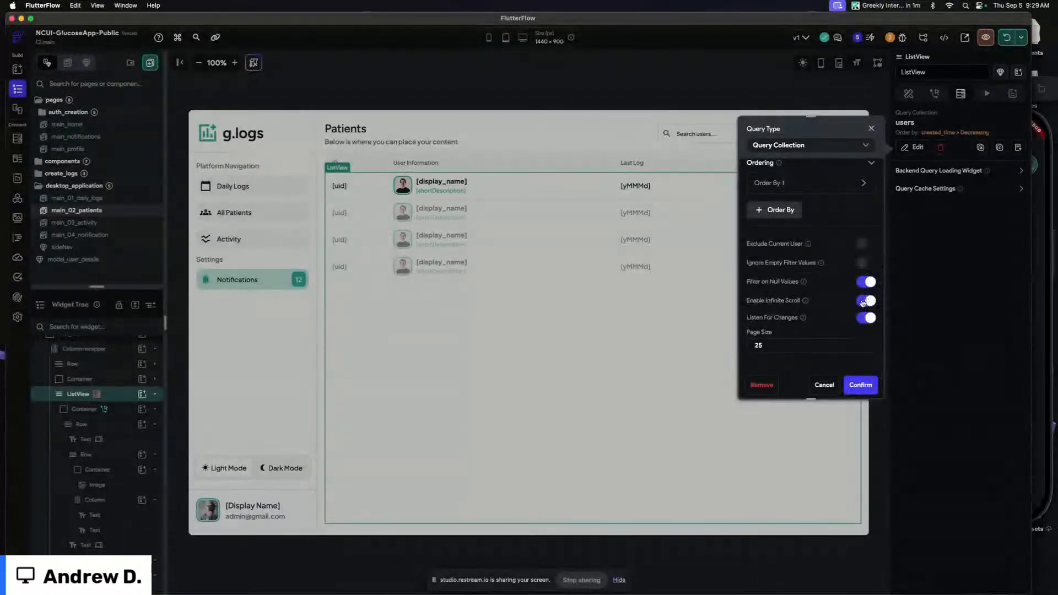
pyautogui.click(864, 384)
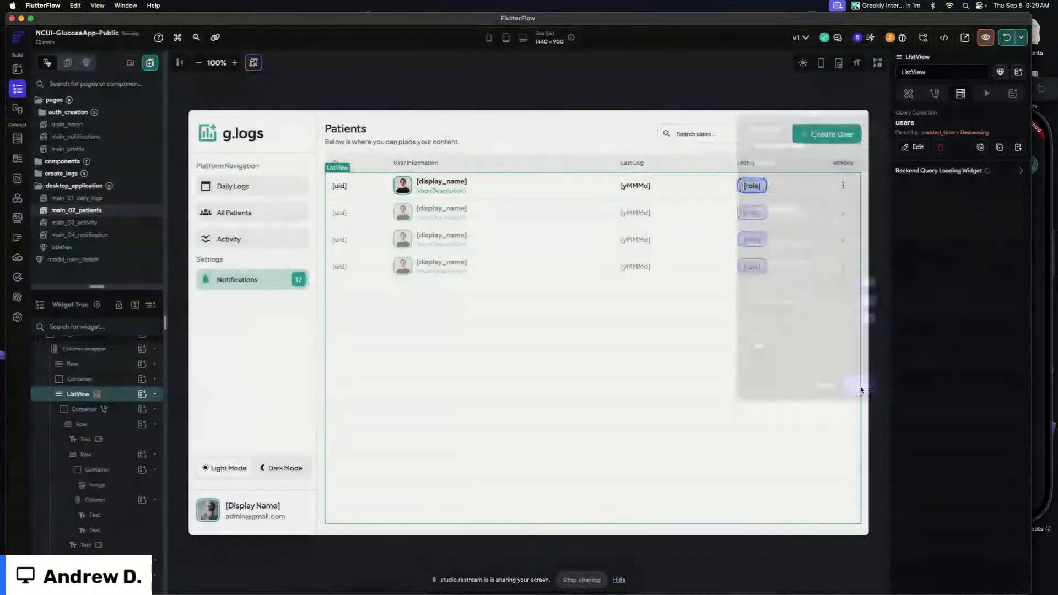
pyautogui.click(725, 92)
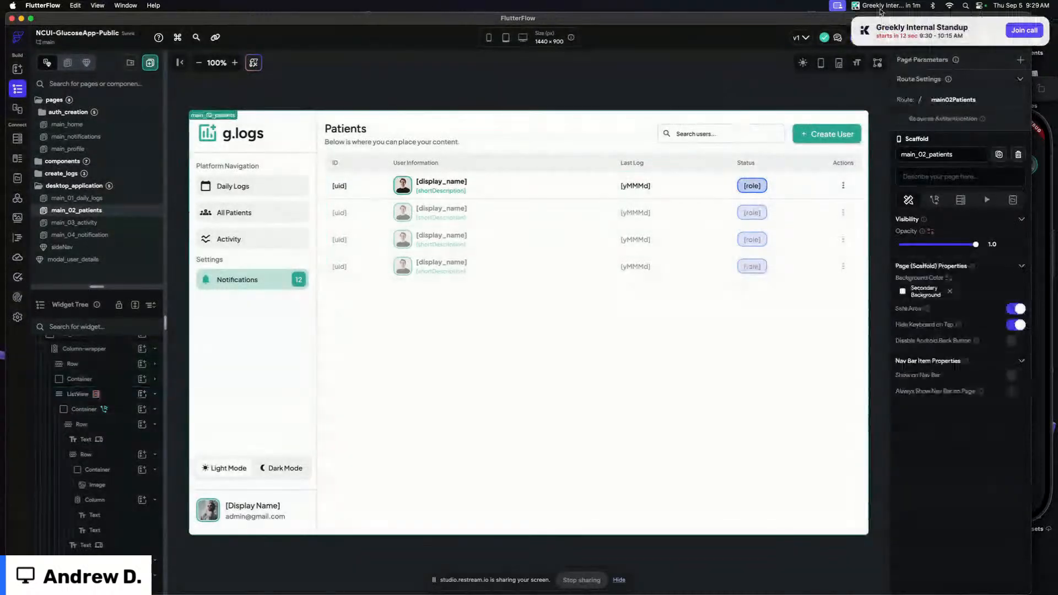
pyautogui.click(1007, 40)
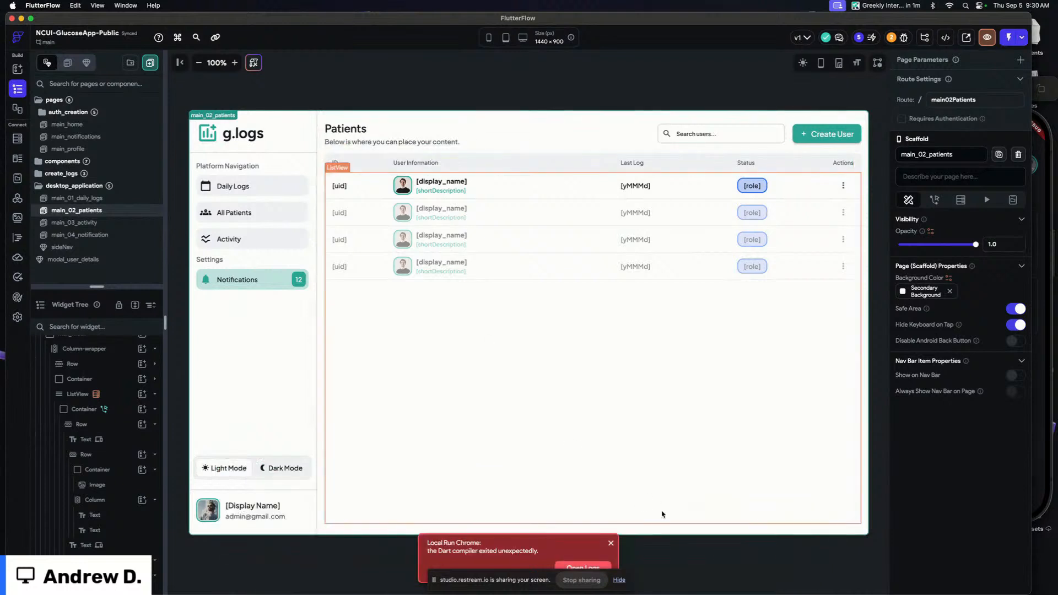
pyautogui.click(611, 543)
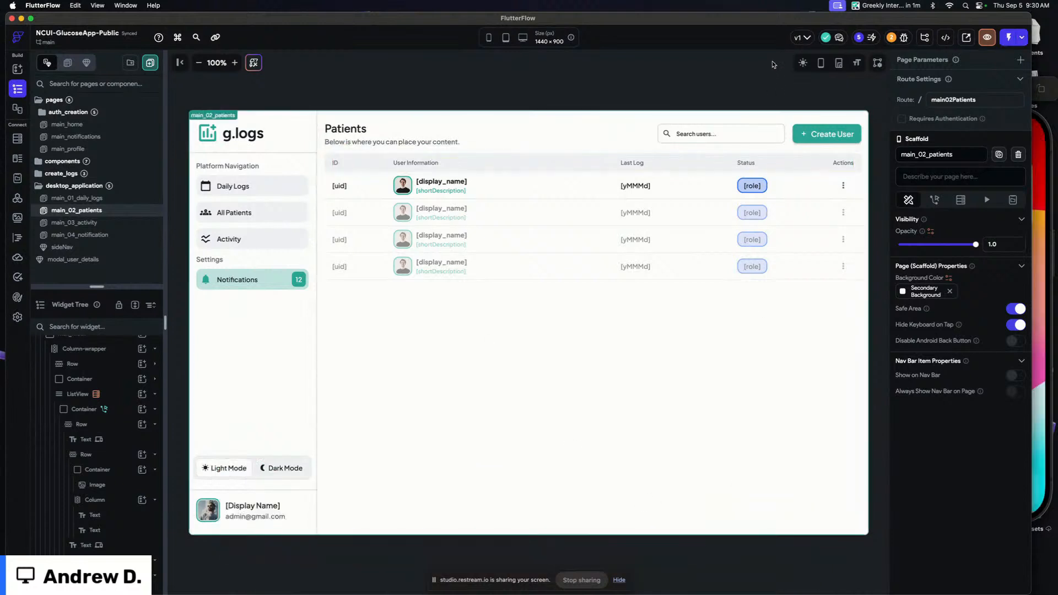
pyautogui.click(1022, 37)
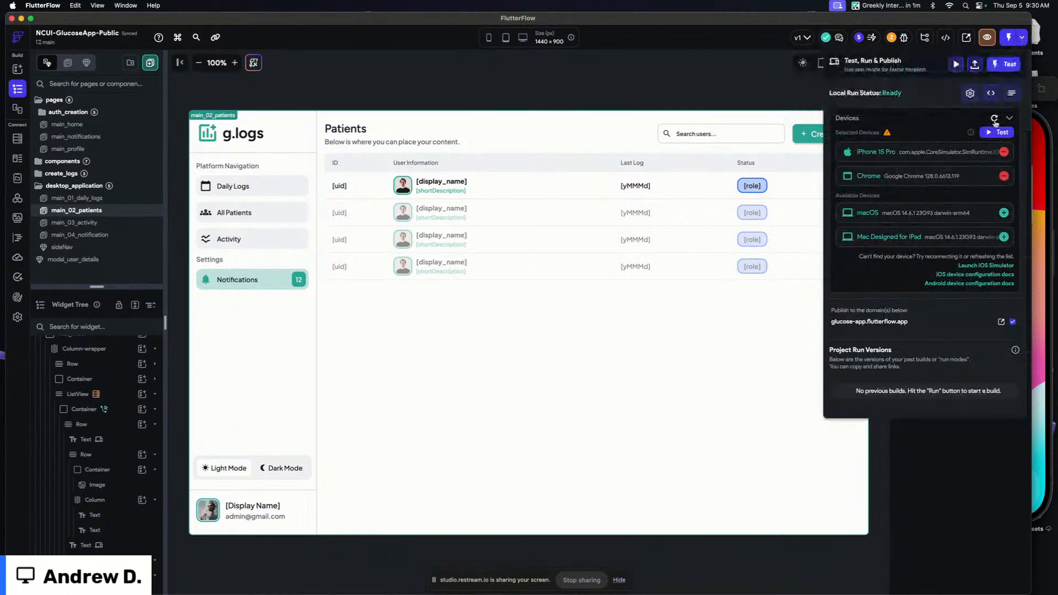
pyautogui.click(660, 71)
# Turn off Enable Infinite Scroll on the patients ListView's users query and confirm the query
pyautogui.click(578, 272)
pyautogui.click(914, 147)
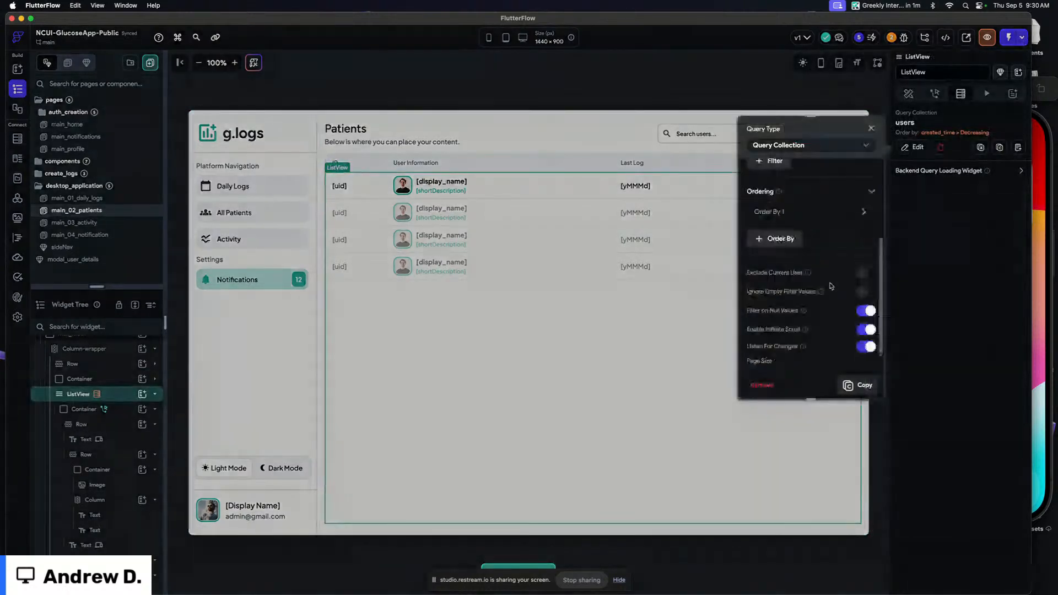
pyautogui.click(866, 329)
pyautogui.scroll(-3, 838, 301)
pyautogui.click(860, 384)
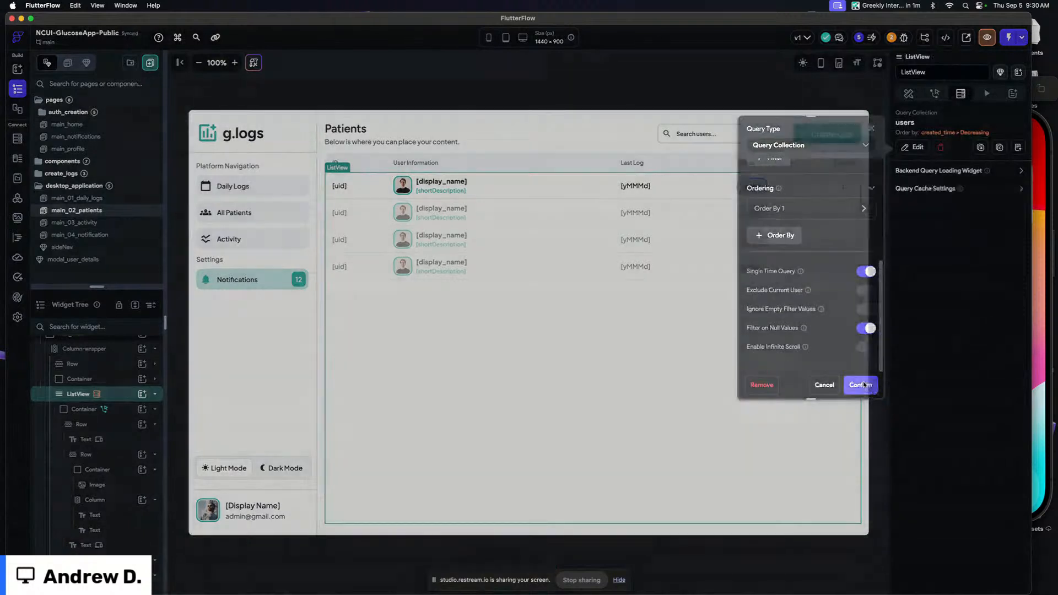
# Start a new test run of the app on the selected devices
pyautogui.click(698, 98)
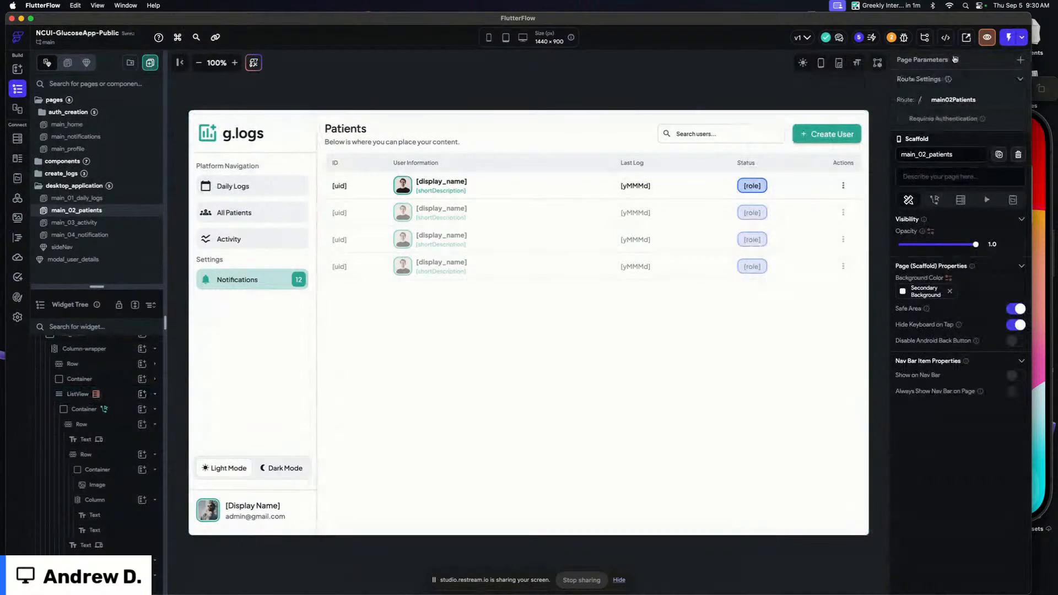
pyautogui.click(1009, 37)
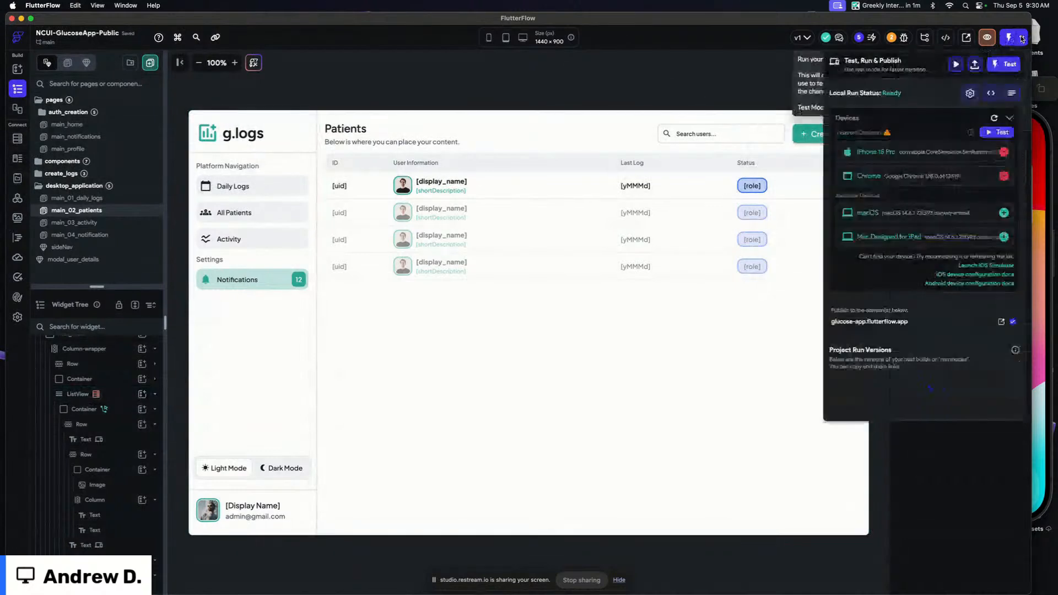
pyautogui.click(997, 132)
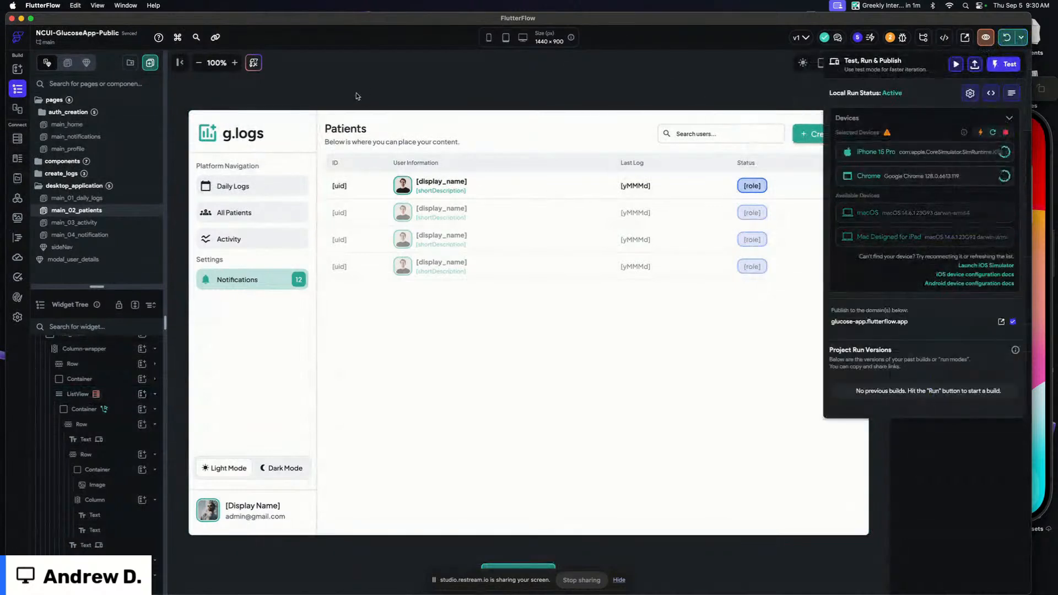
pyautogui.click(489, 99)
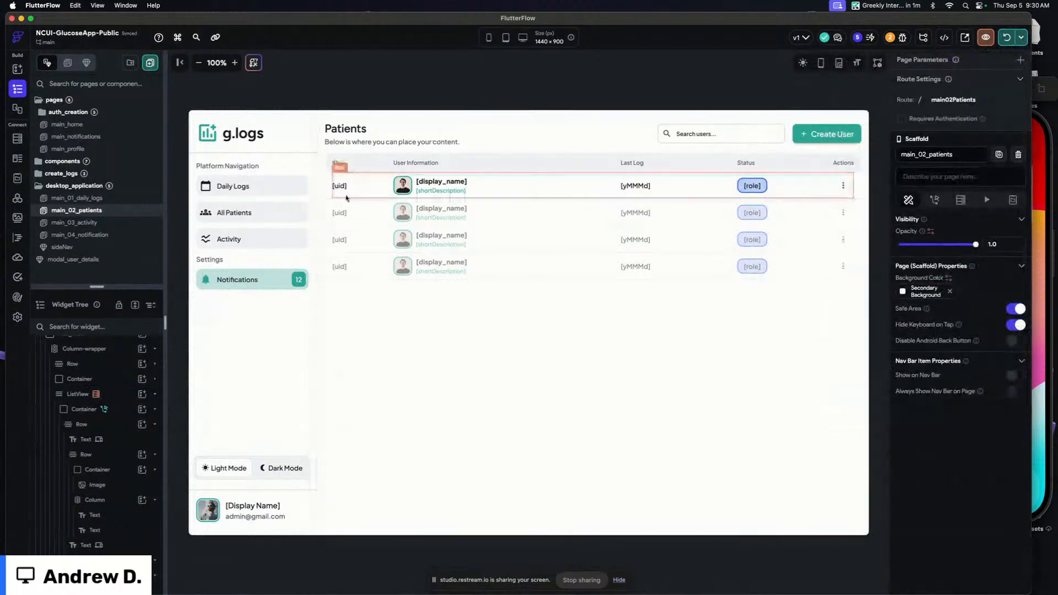
# Set the font size of the uid text in the patients row to 12
pyautogui.click(339, 186)
pyautogui.scroll(-3, 965, 323)
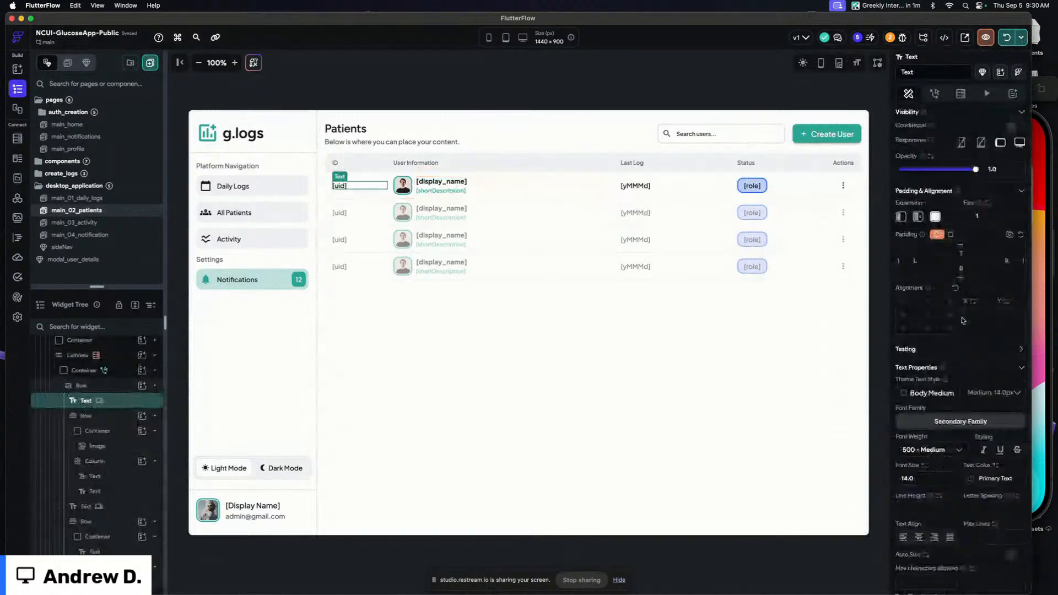
pyautogui.scroll(-6, 963, 320)
pyautogui.click(934, 429)
pyautogui.write('12')
pyautogui.click(931, 459)
pyautogui.click(930, 485)
pyautogui.click(603, 79)
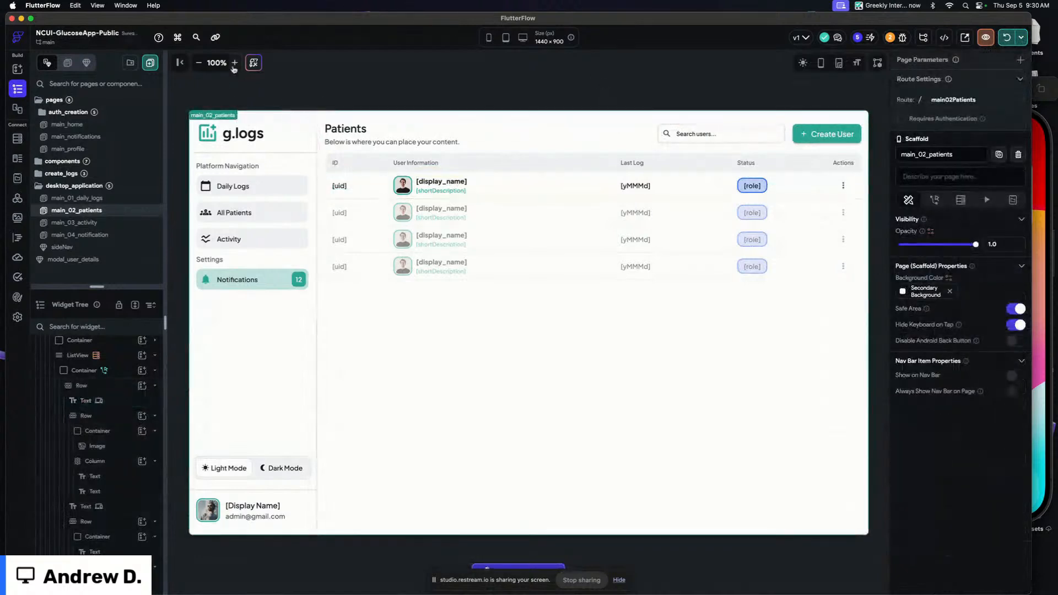
# Open the modal_user_details component from the pages list
pyautogui.click(235, 62)
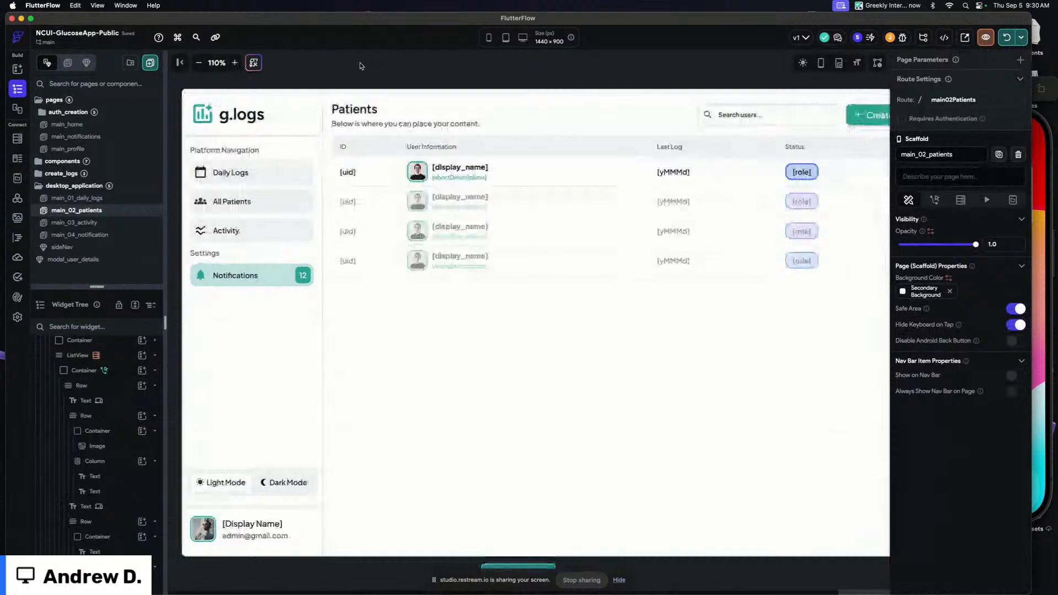
pyautogui.click(179, 63)
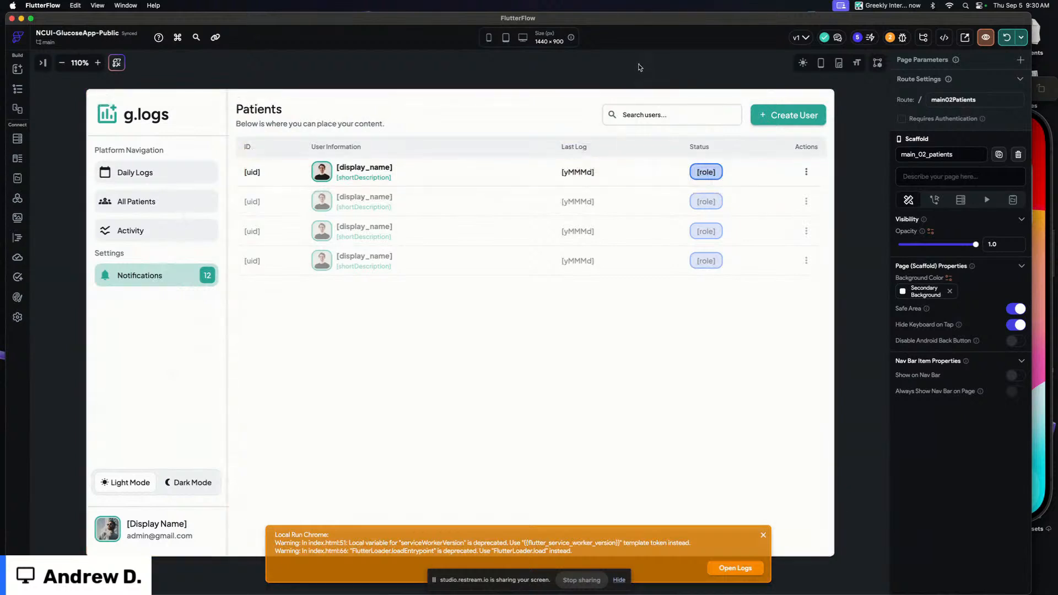
pyautogui.click(17, 89)
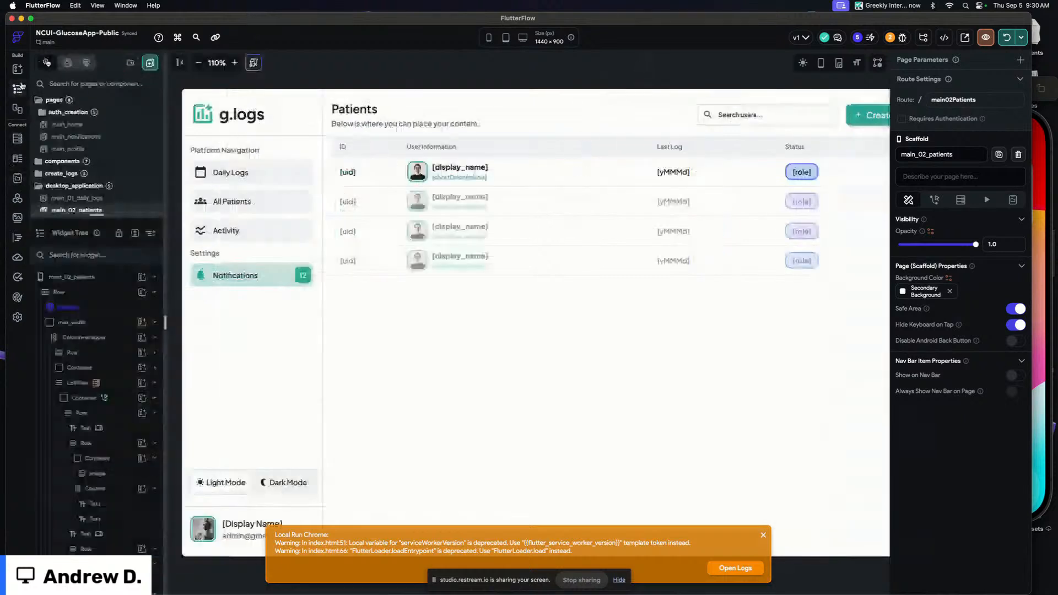
pyautogui.scroll(-3, 106, 208)
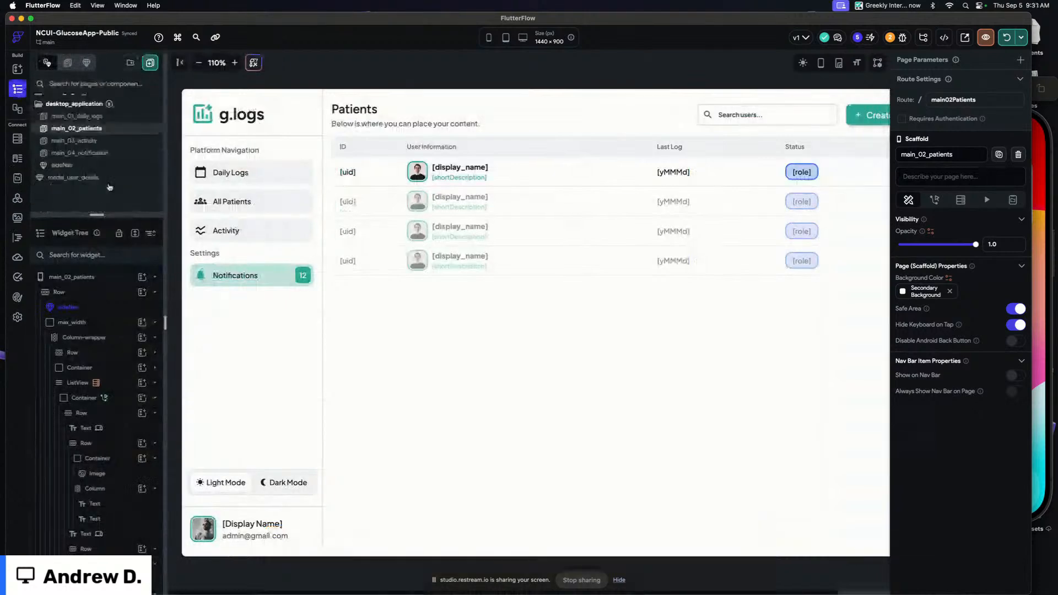
pyautogui.click(77, 178)
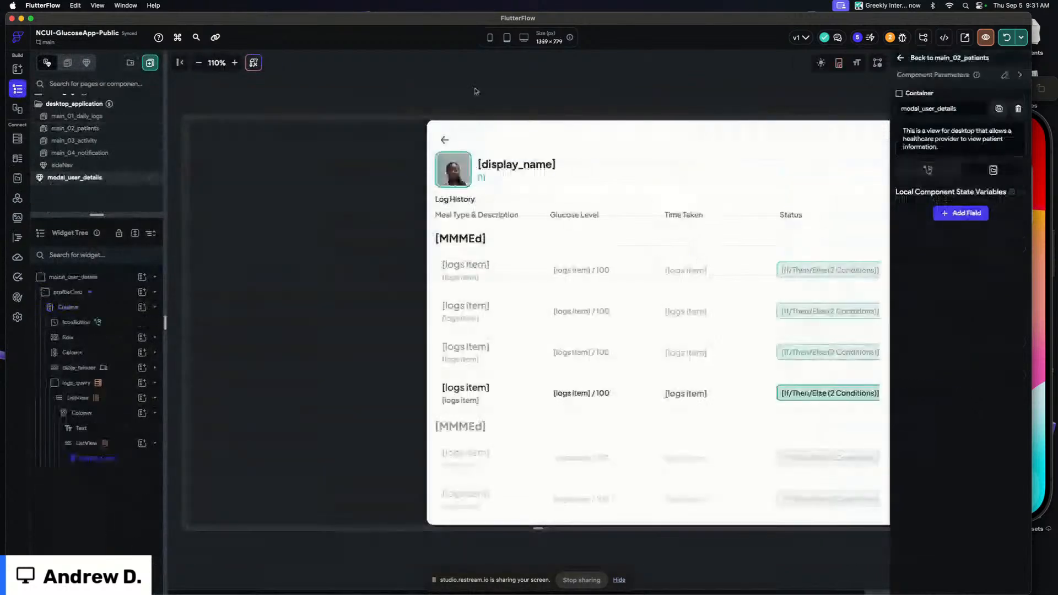
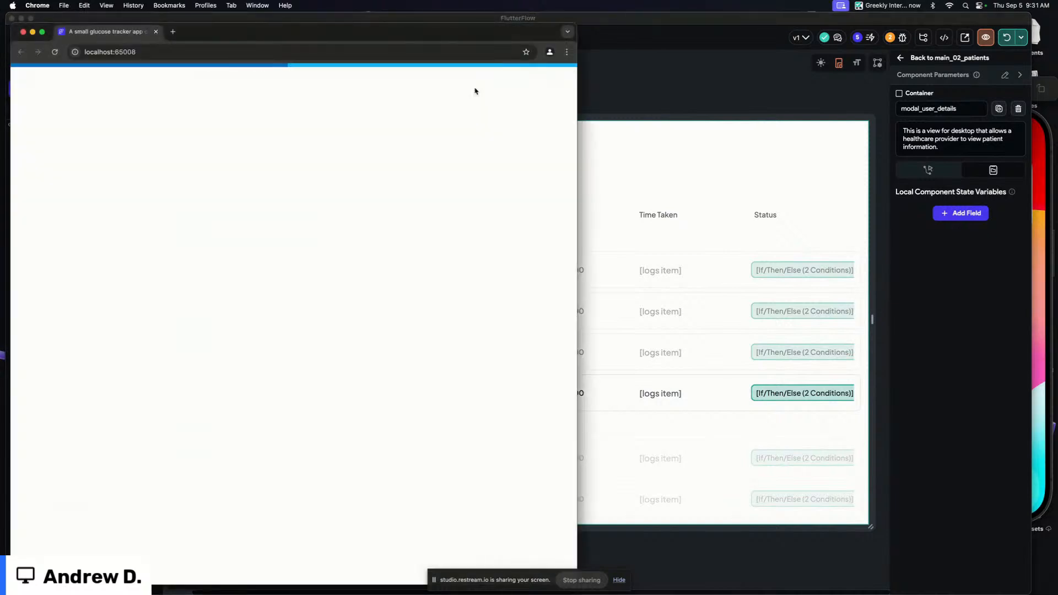
# Move the test app window aside and fill the sign-up form with the account e-mail and password
pyautogui.moveTo(481, 31); pyautogui.dragTo(956, 4)
pyautogui.moveTo(684, 23); pyautogui.dragTo(677, 24)
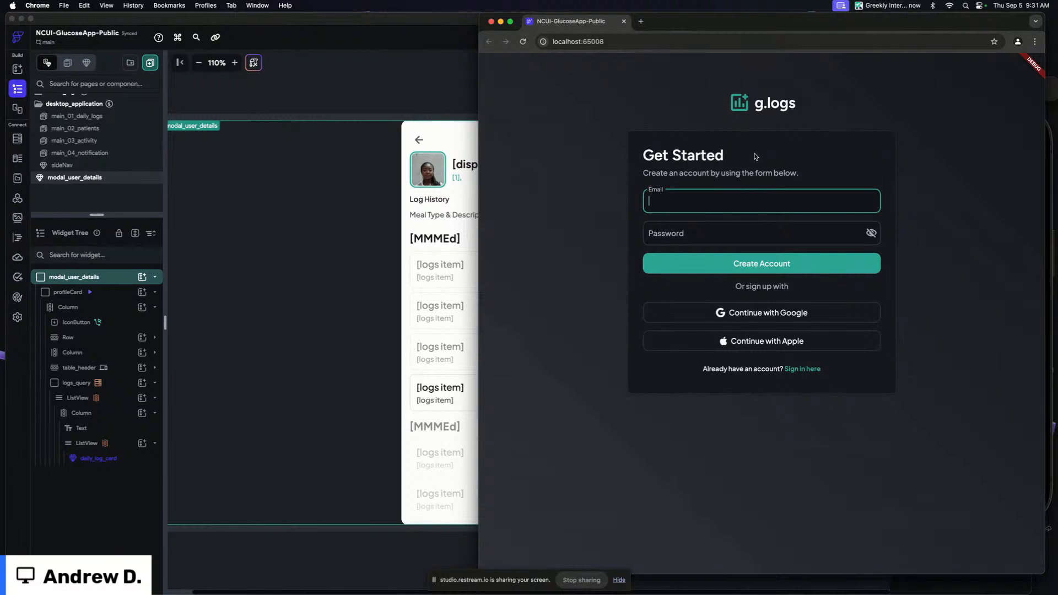
pyautogui.press('Tab')
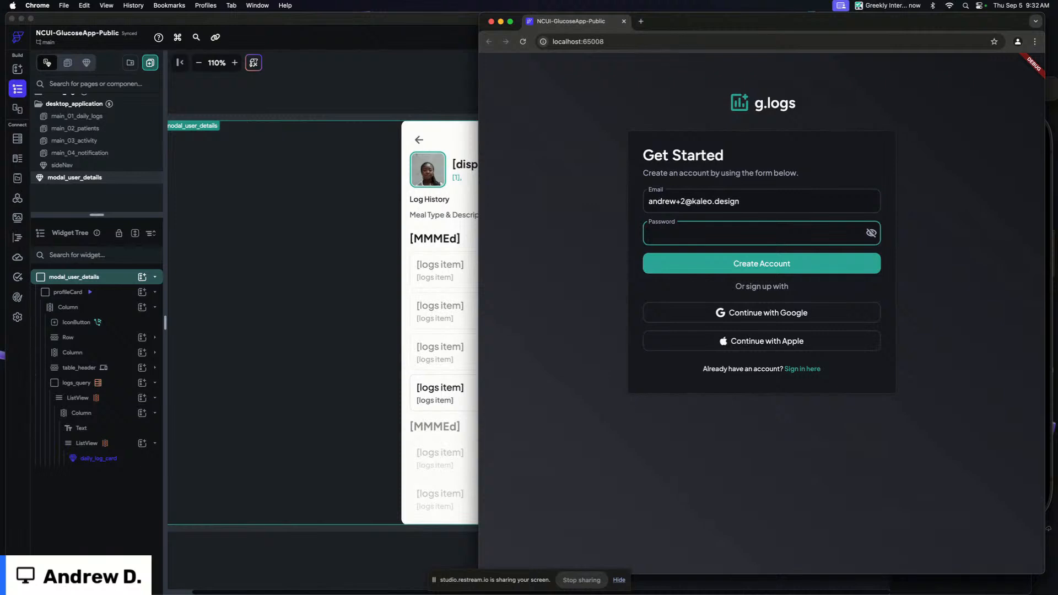
pyautogui.write('•••••')
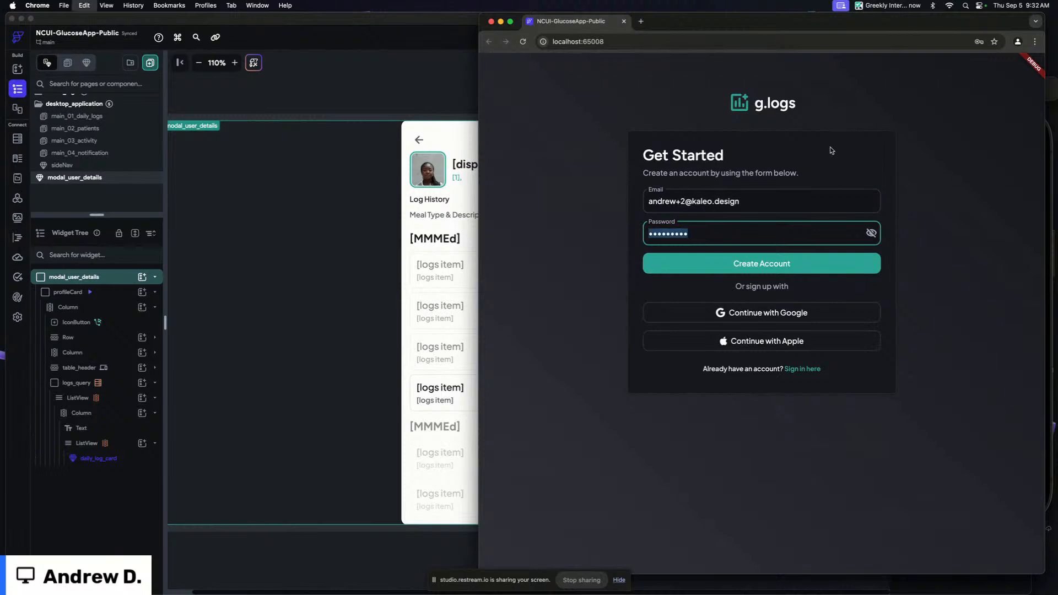
# Switch to the sign-in form, enter the account e-mail and password, and sign in
pyautogui.hotkey('shift', 'Tab')
pyautogui.press('super+c')
pyautogui.click(798, 364)
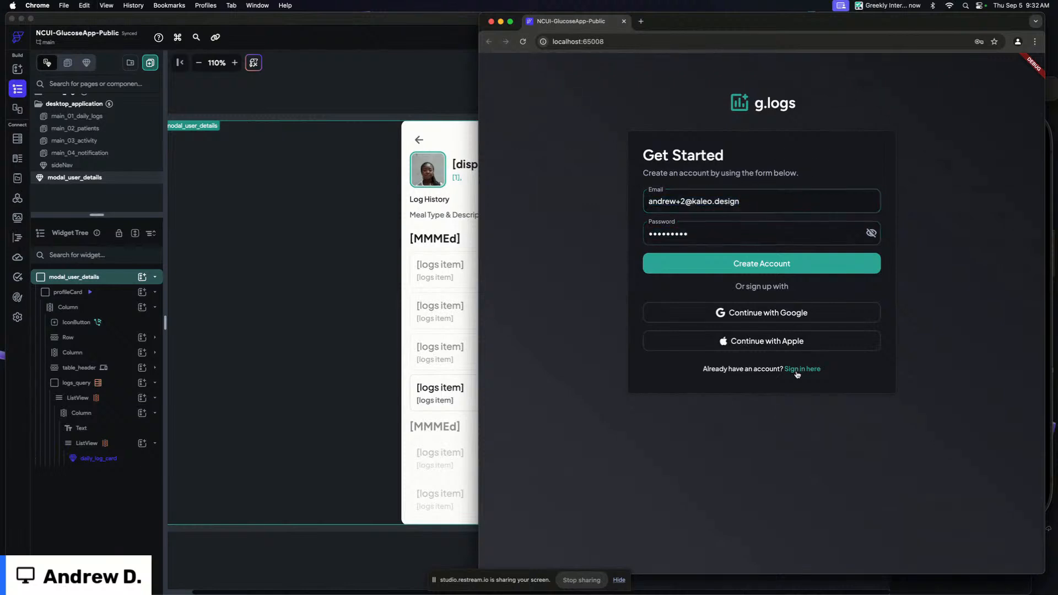
pyautogui.click(689, 200)
pyautogui.press('super+v')
pyautogui.click(677, 227)
pyautogui.write('•••••••••')
pyautogui.click(693, 264)
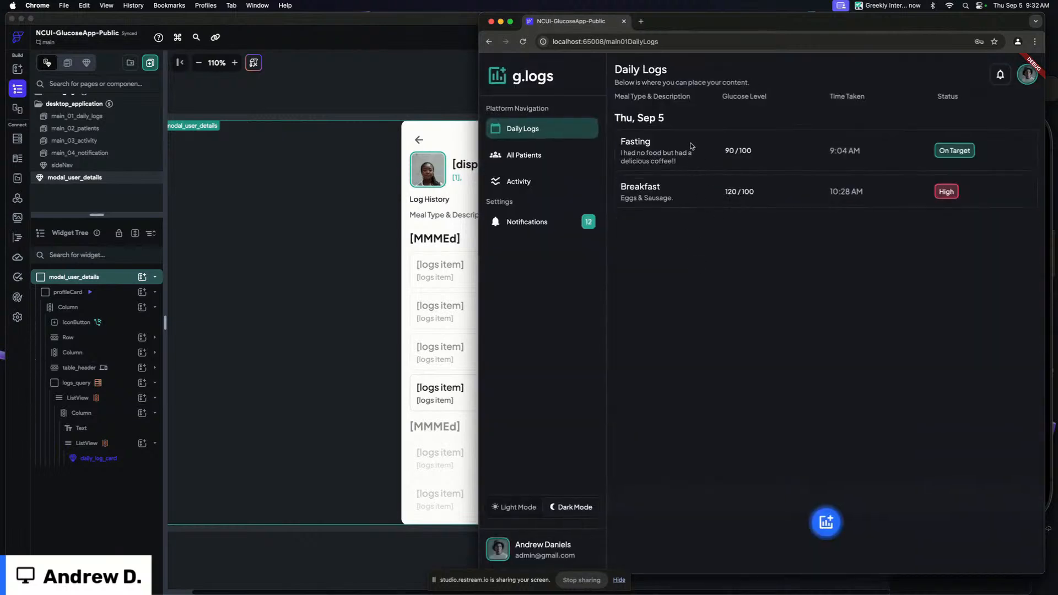
# Open All Patients in the running app and examine the patients list layout
pyautogui.click(526, 156)
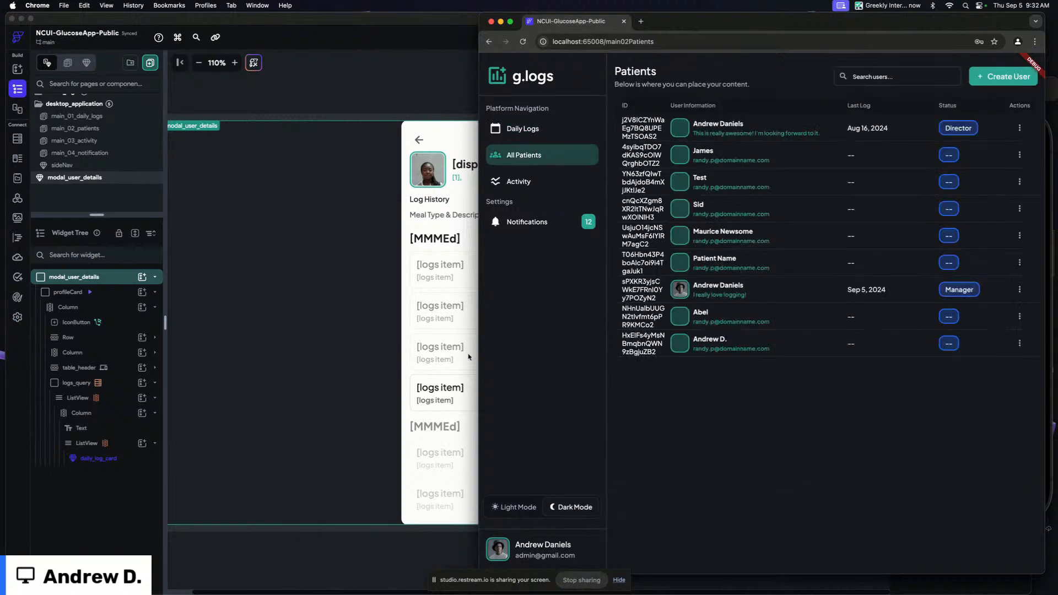
pyautogui.moveTo(659, 573); pyautogui.dragTo(658, 546)
pyautogui.moveTo(478, 265); pyautogui.dragTo(415, 257)
pyautogui.click(656, 287)
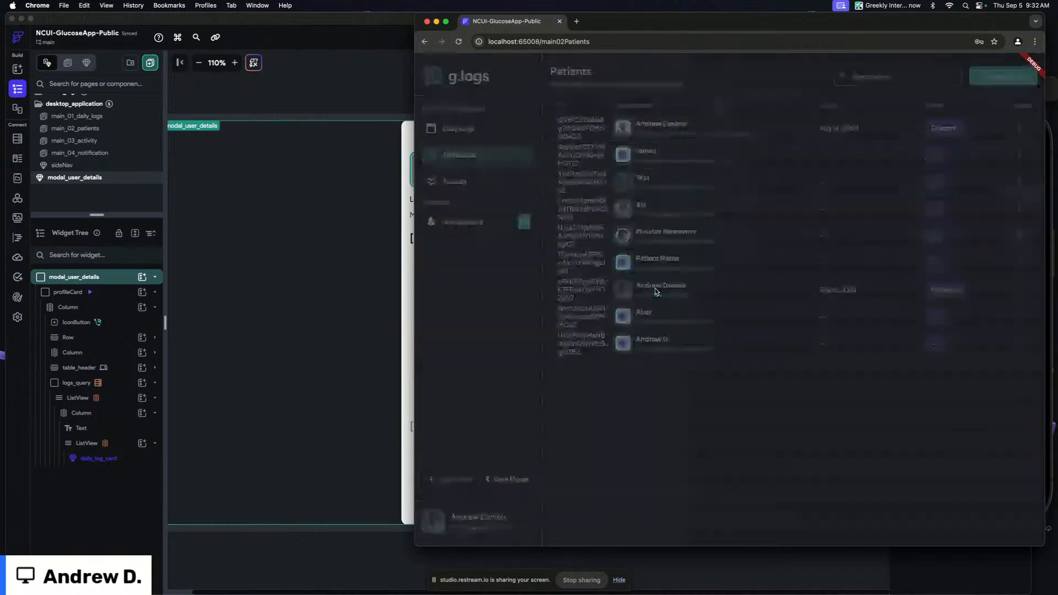
pyautogui.click(583, 110)
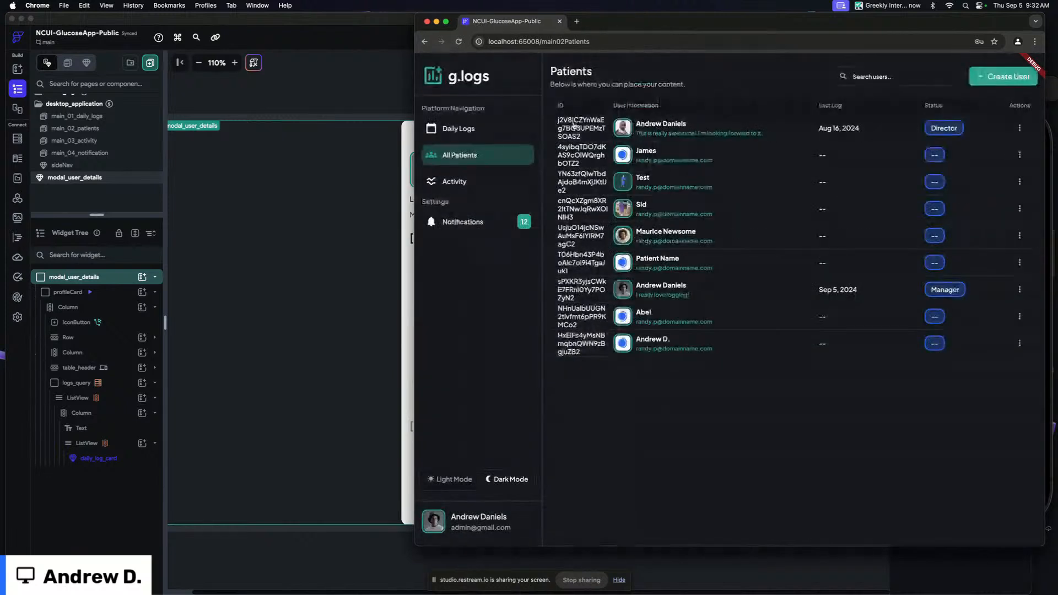
# Open the main_02_patients page in the editor and examine its layout on the canvas
pyautogui.click(356, 79)
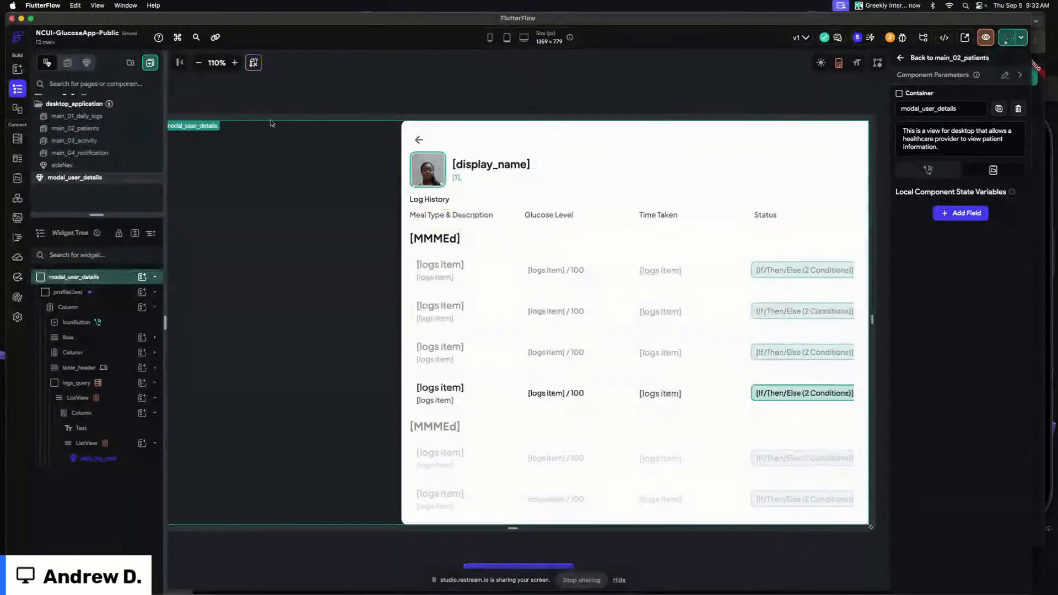
pyautogui.click(111, 128)
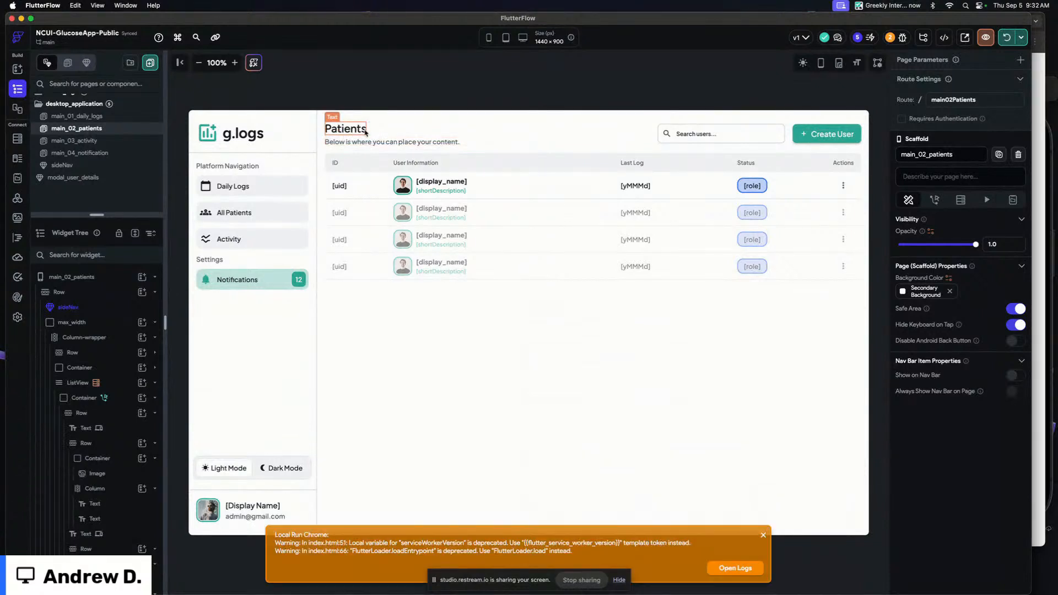
pyautogui.click(235, 62)
pyautogui.click(234, 62)
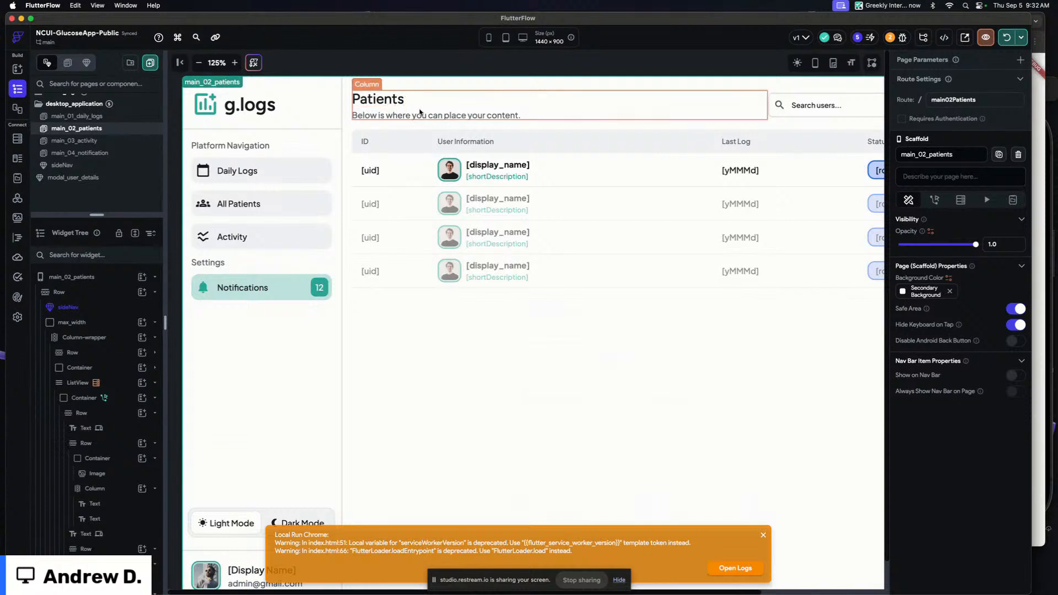
pyautogui.hscroll(3, 436, 61)
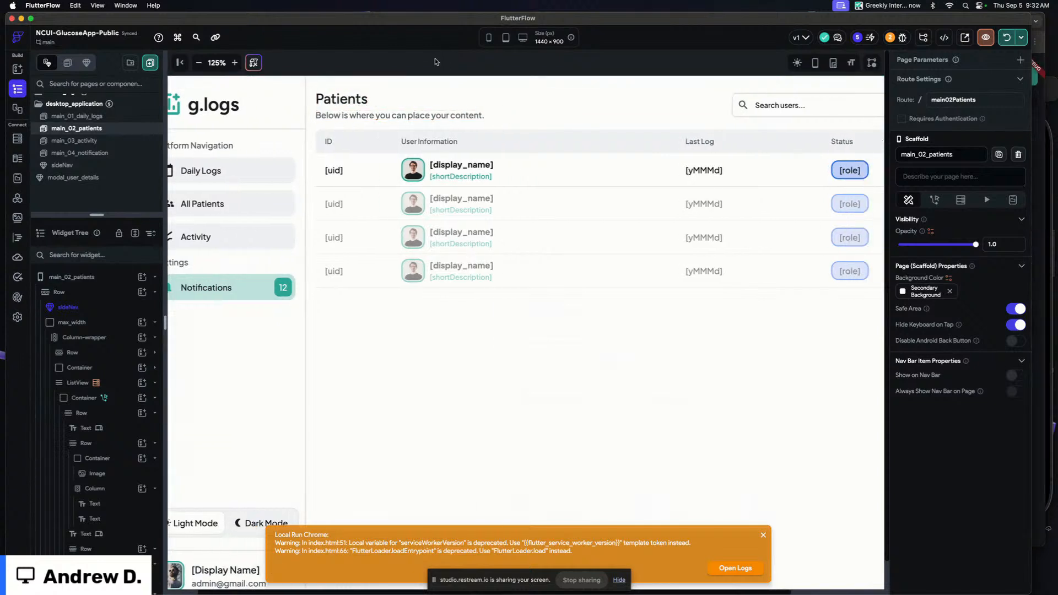
pyautogui.hscroll(5, 436, 62)
pyautogui.hscroll(-4, 436, 62)
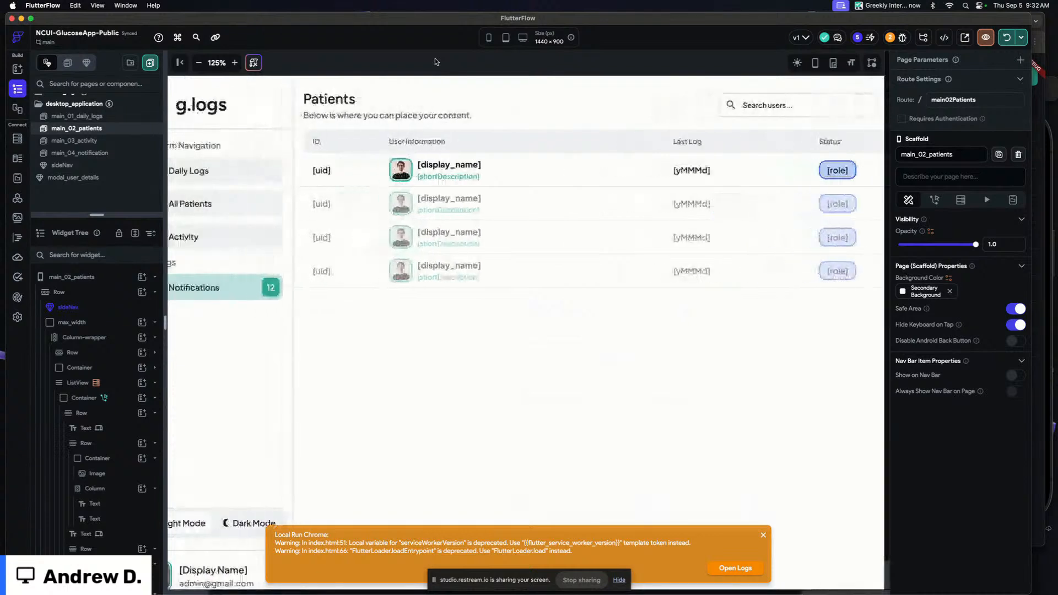
pyautogui.hscroll(-1, 437, 62)
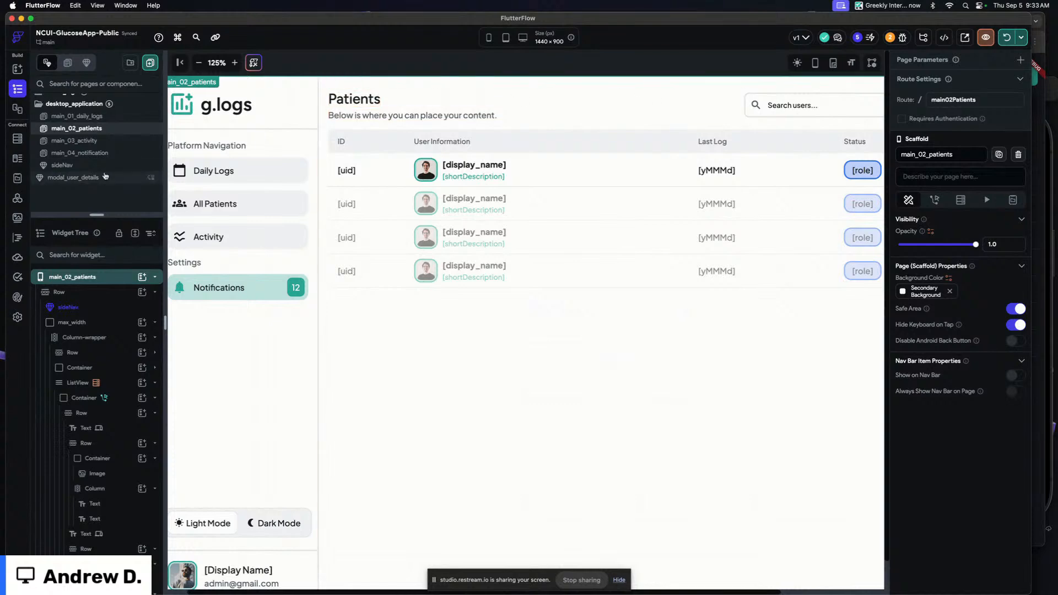
# Switch between the daily logs, patients, activity and notification pages to compare their layouts
pyautogui.click(103, 141)
pyautogui.click(108, 116)
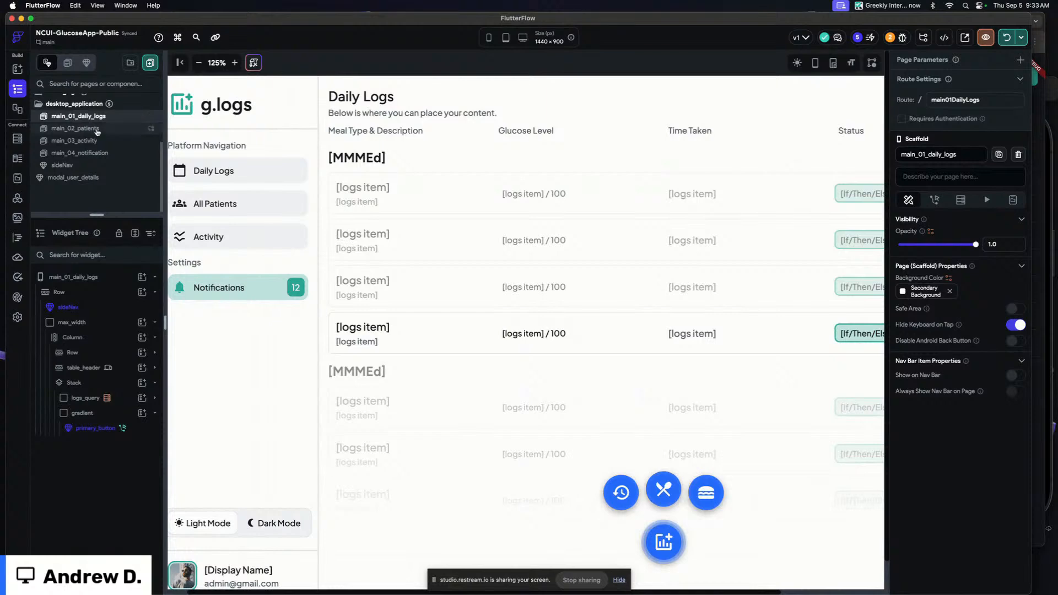
pyautogui.click(111, 128)
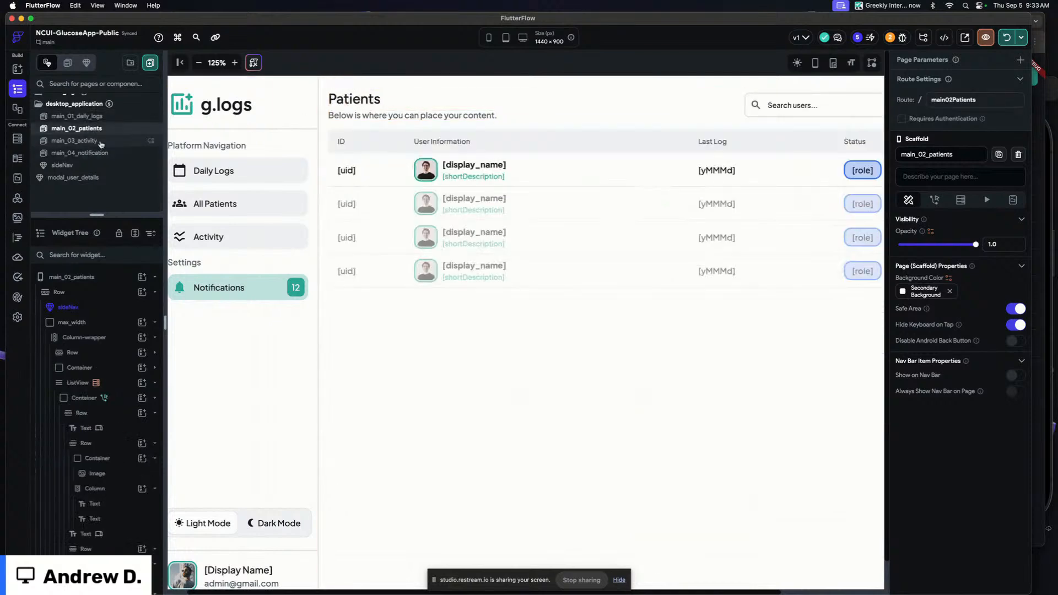
pyautogui.click(101, 141)
pyautogui.click(123, 154)
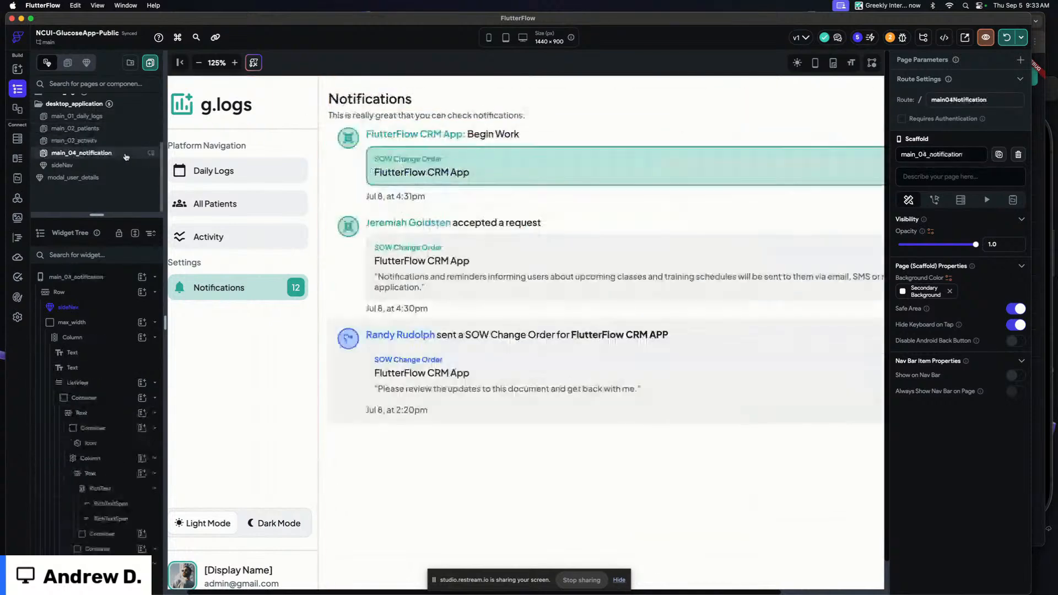
pyautogui.click(118, 127)
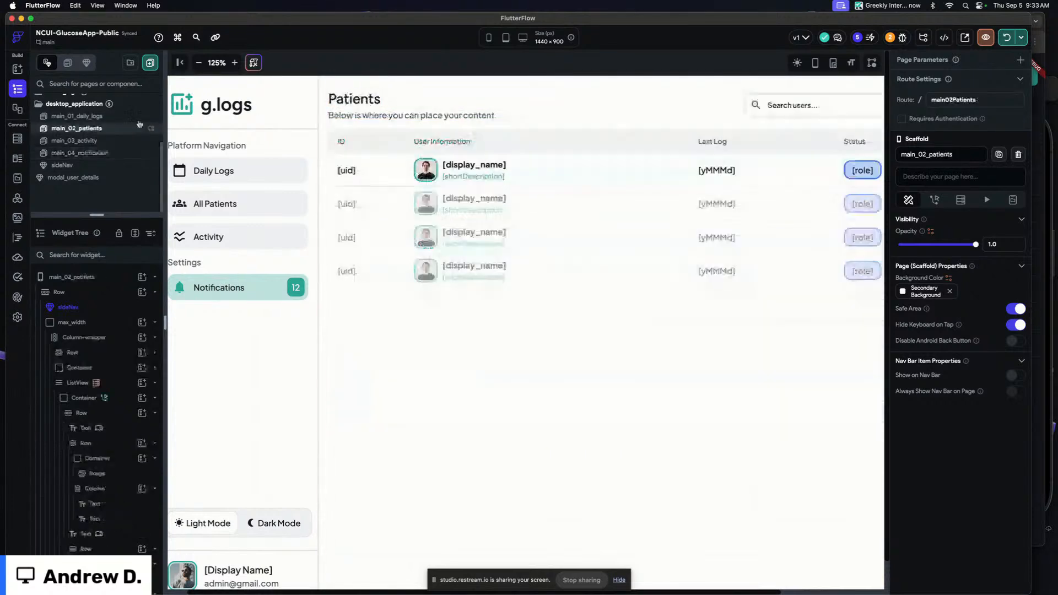
pyautogui.click(109, 141)
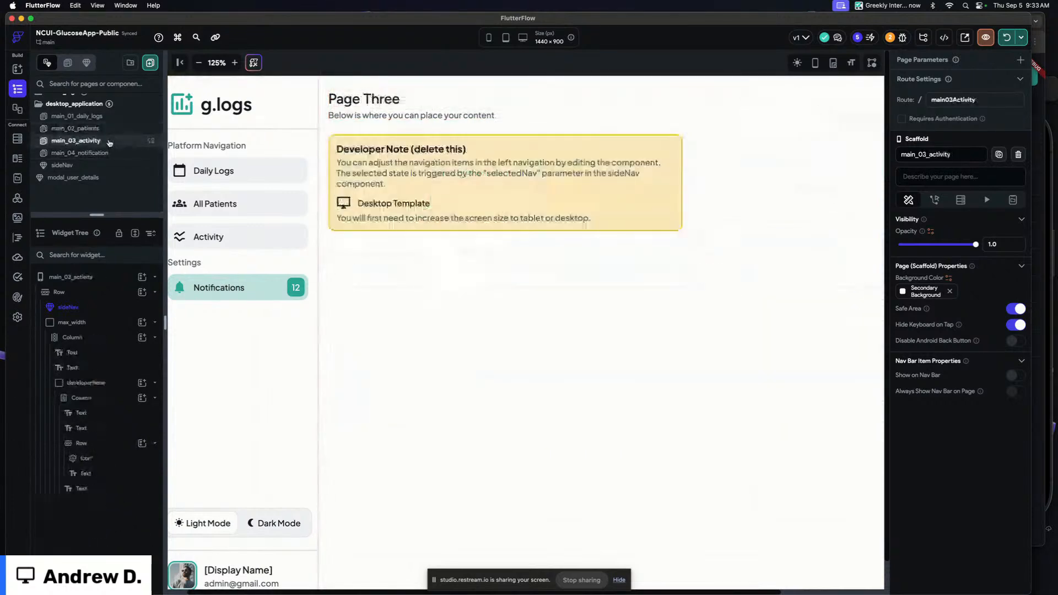
pyautogui.click(110, 117)
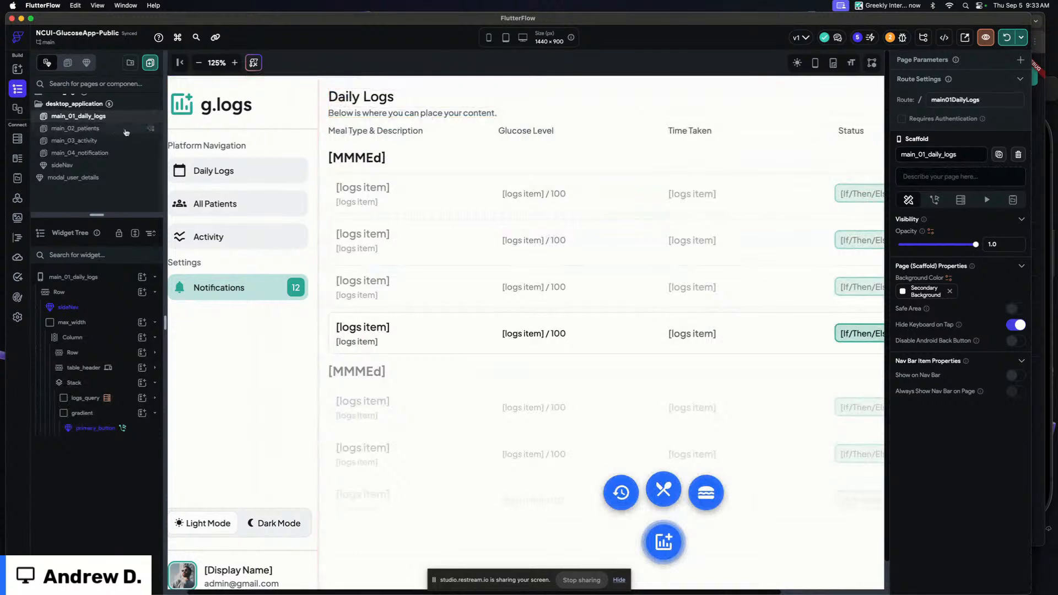
pyautogui.click(113, 128)
# Inspect the header Column, Row and Column-wrapper padding on the patients and daily logs pages
pyautogui.click(401, 104)
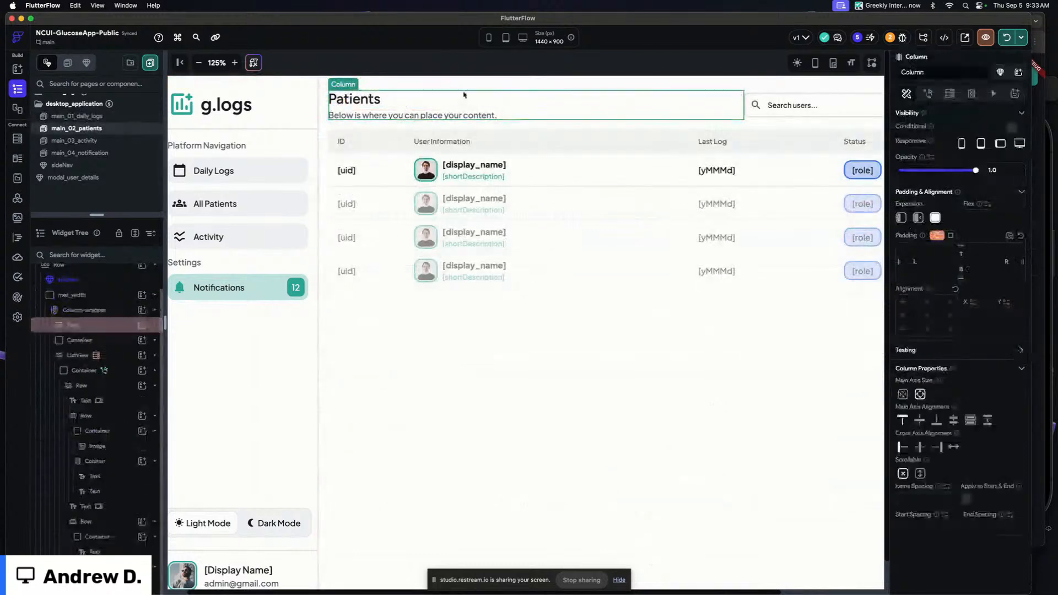
pyautogui.click(747, 120)
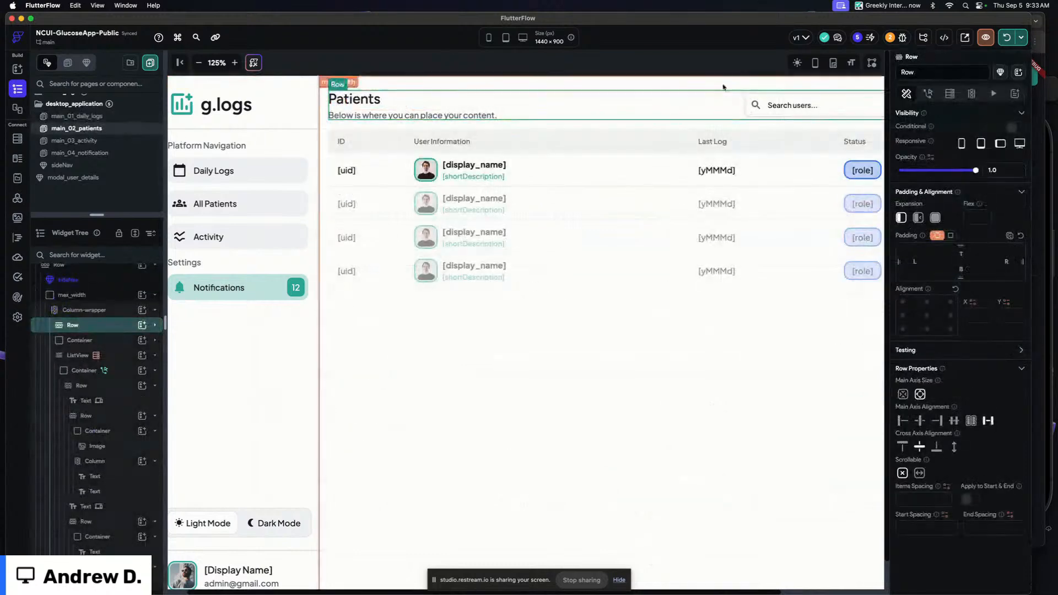
pyautogui.click(711, 125)
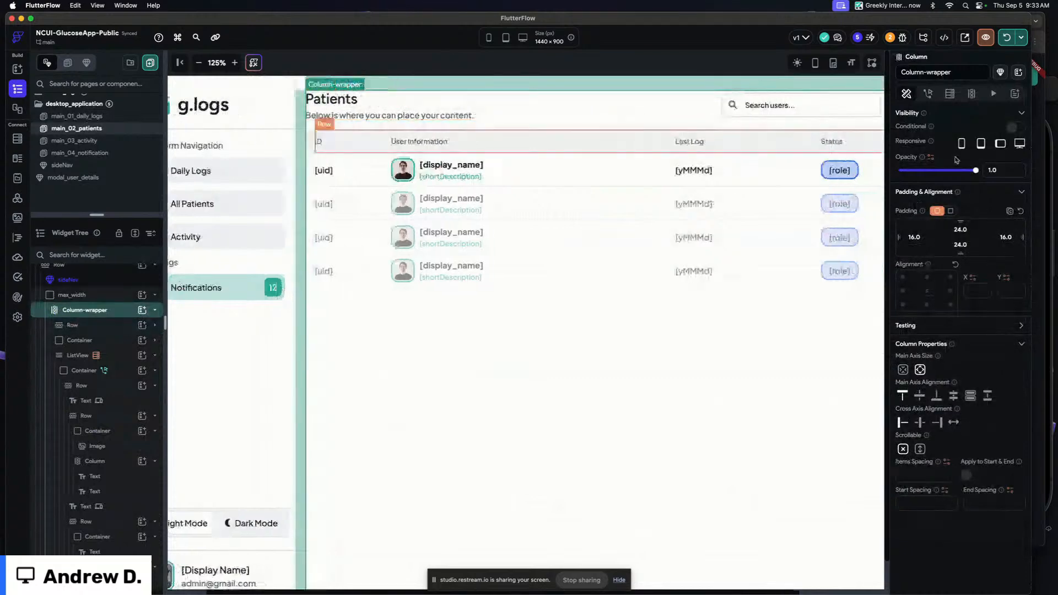
pyautogui.click(115, 120)
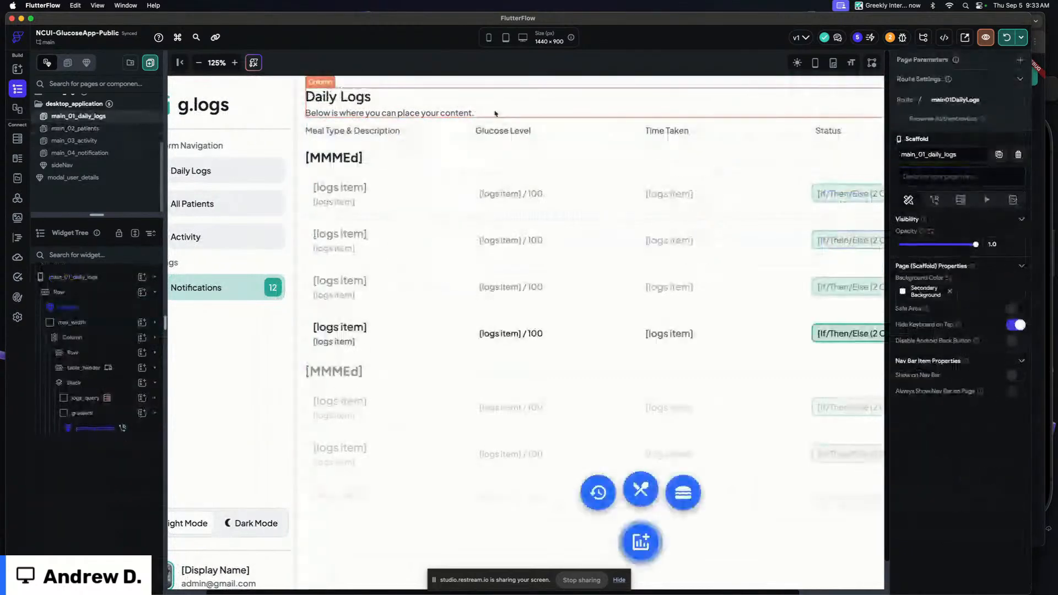
pyautogui.click(652, 127)
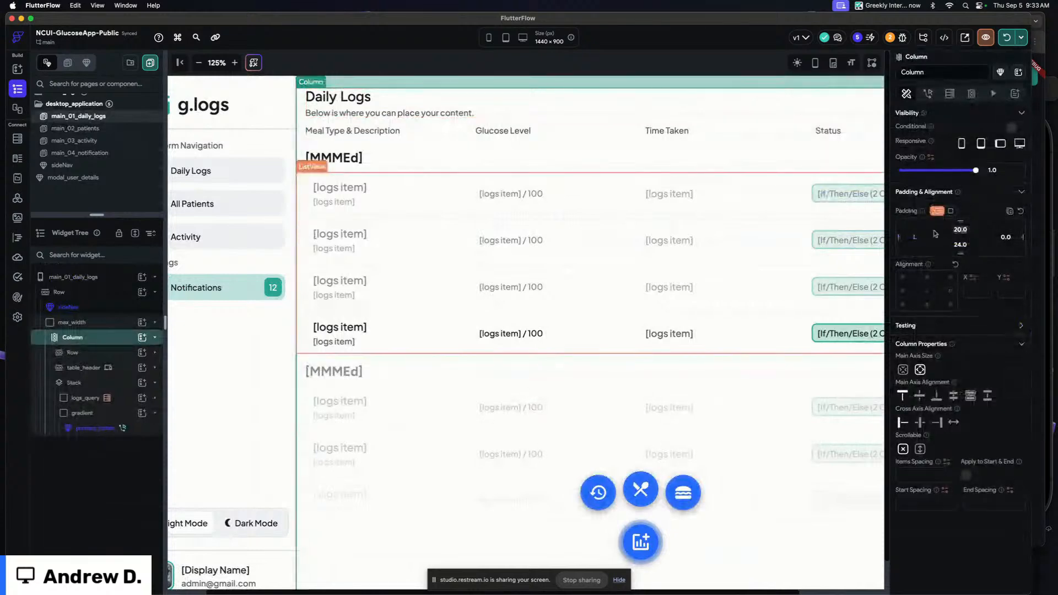
pyautogui.click(454, 59)
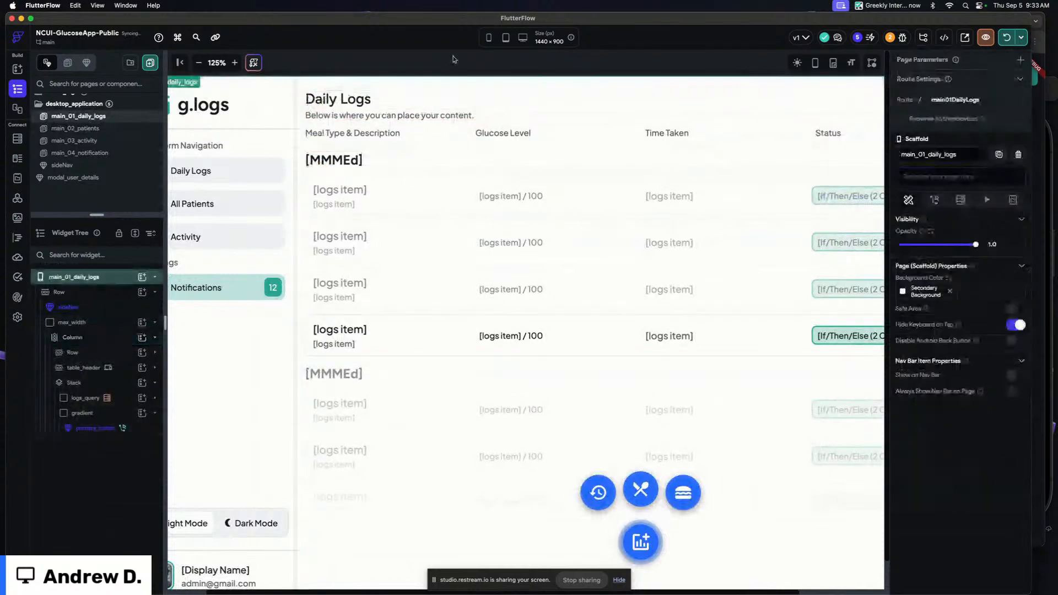
pyautogui.hscroll(-2, 453, 59)
pyautogui.click(87, 129)
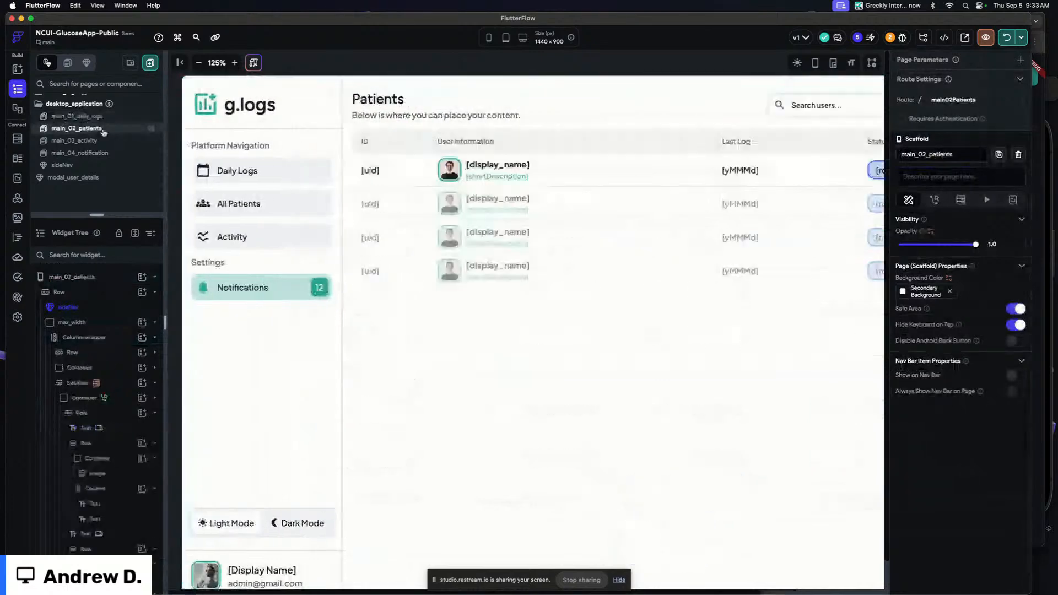
pyautogui.click(104, 116)
pyautogui.click(87, 128)
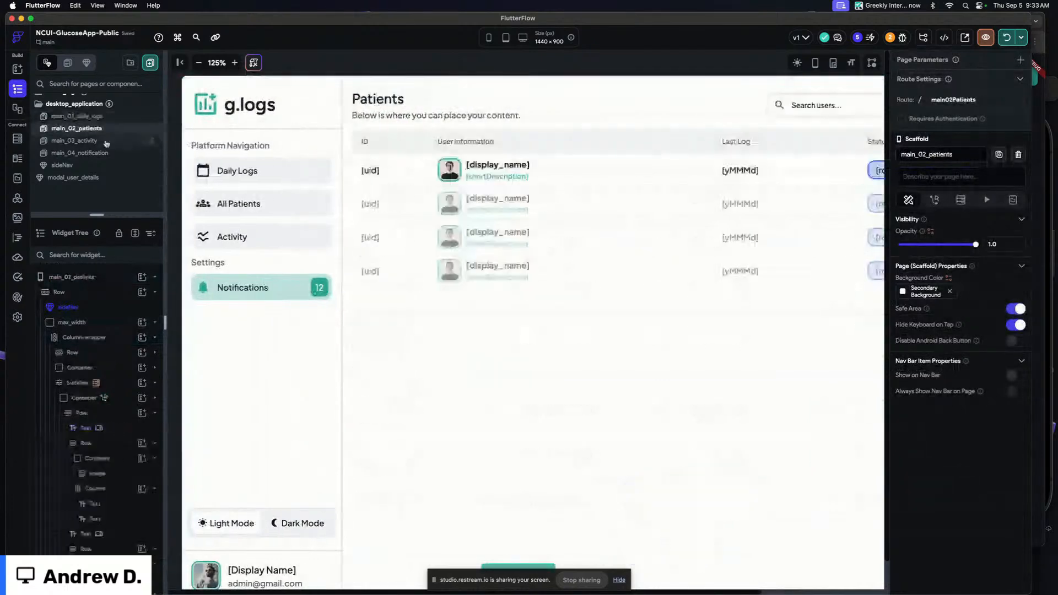
pyautogui.click(83, 141)
# Decline saving the password and navigate through every page of the running app
pyautogui.press('super+Tab')
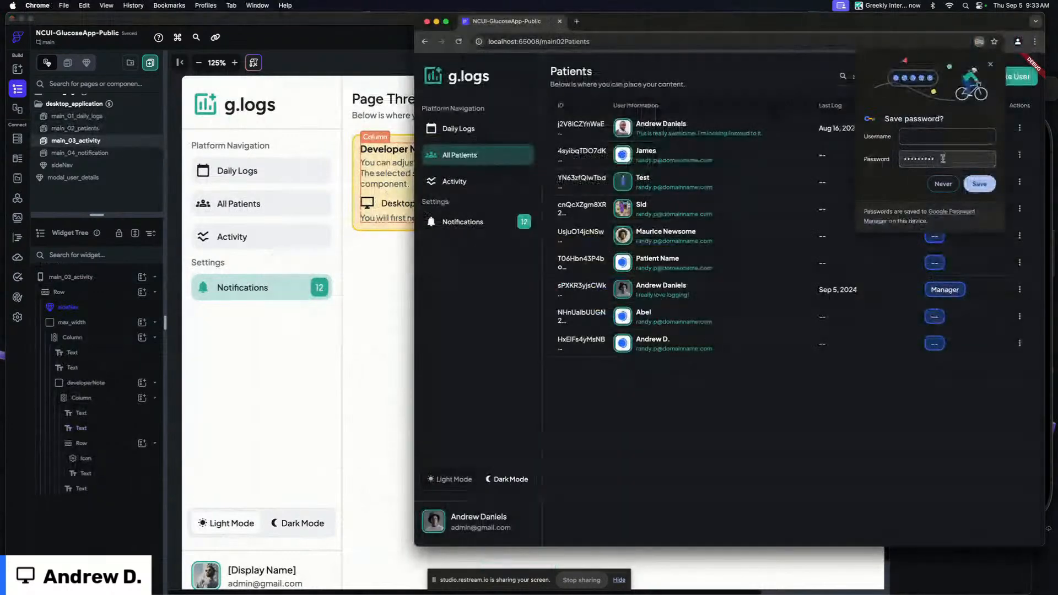
pyautogui.click(942, 184)
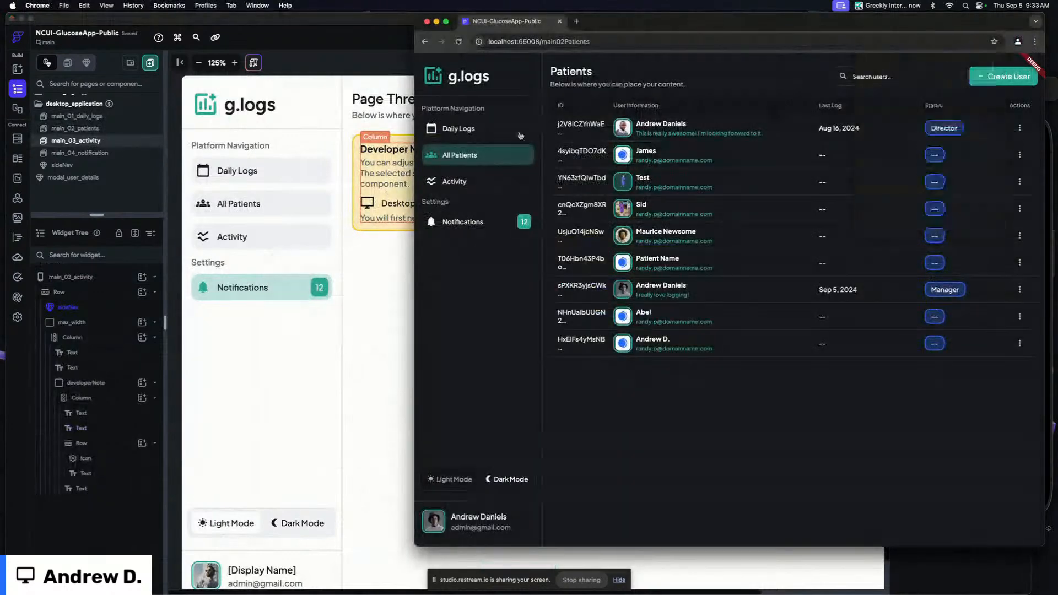
pyautogui.click(469, 136)
pyautogui.click(468, 155)
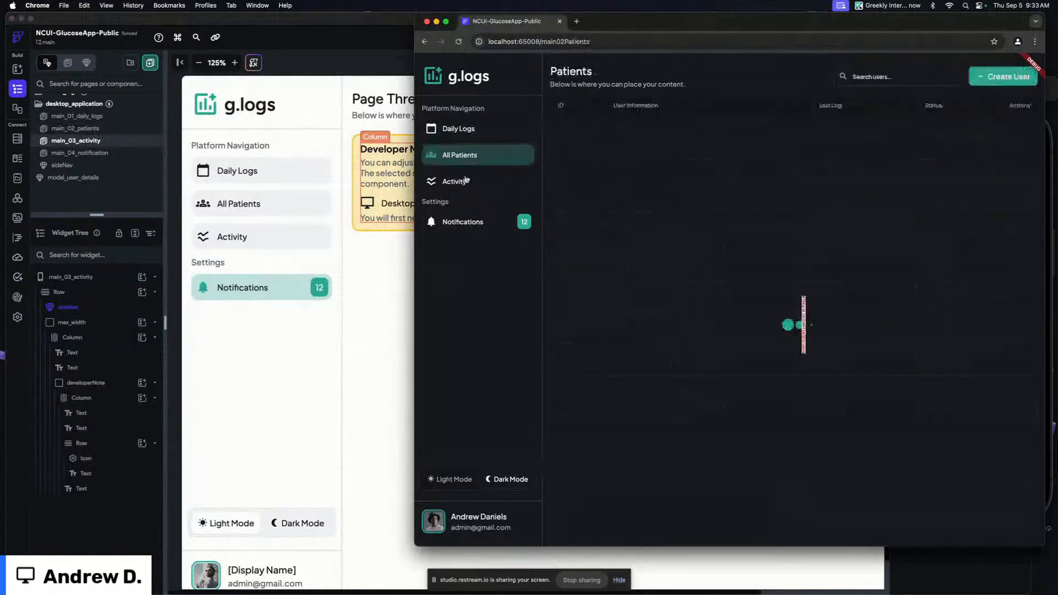
pyautogui.click(468, 181)
pyautogui.click(462, 222)
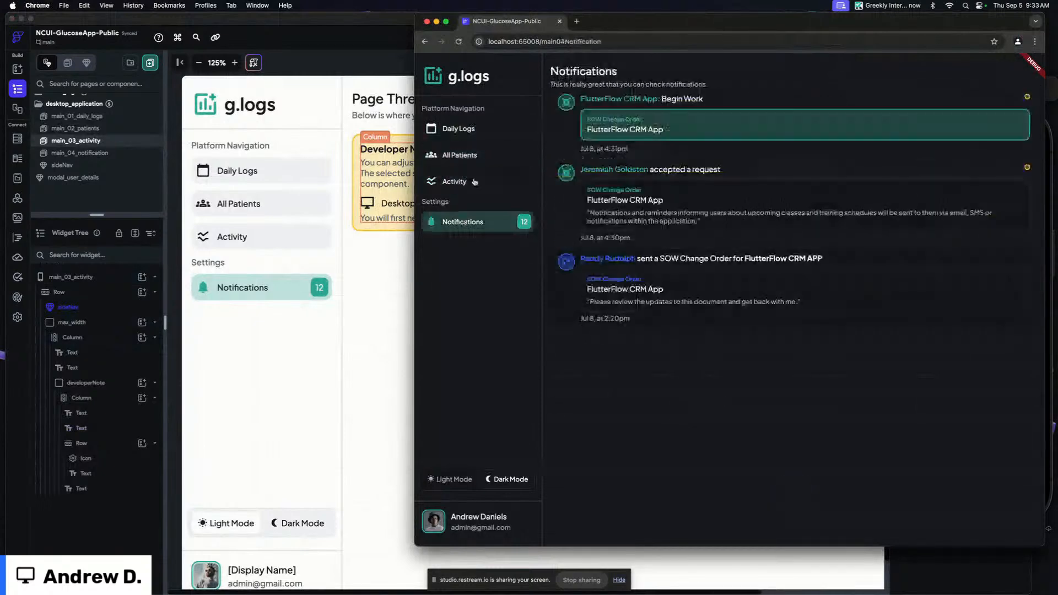
pyautogui.click(465, 182)
pyautogui.click(473, 154)
pyautogui.click(473, 135)
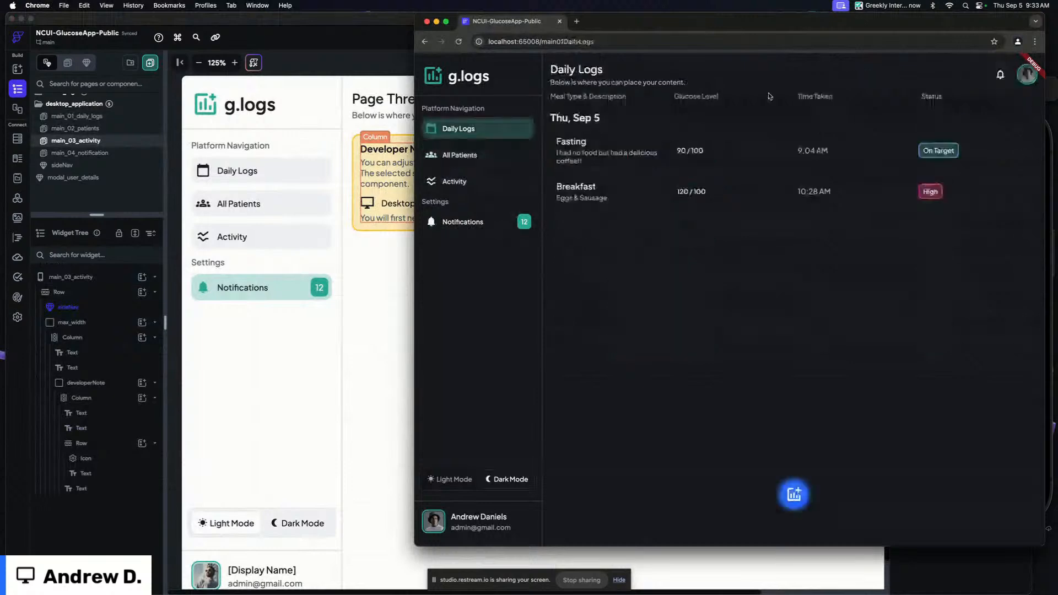
# Reload the running test app from the editor
pyautogui.click(315, 70)
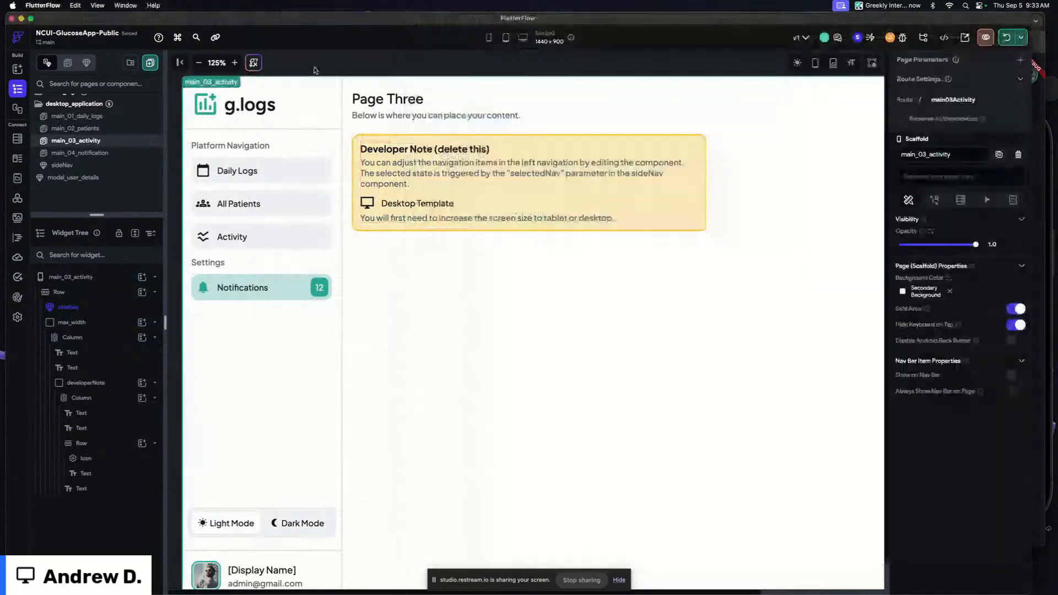
pyautogui.press('super+r')
pyautogui.click(1036, 111)
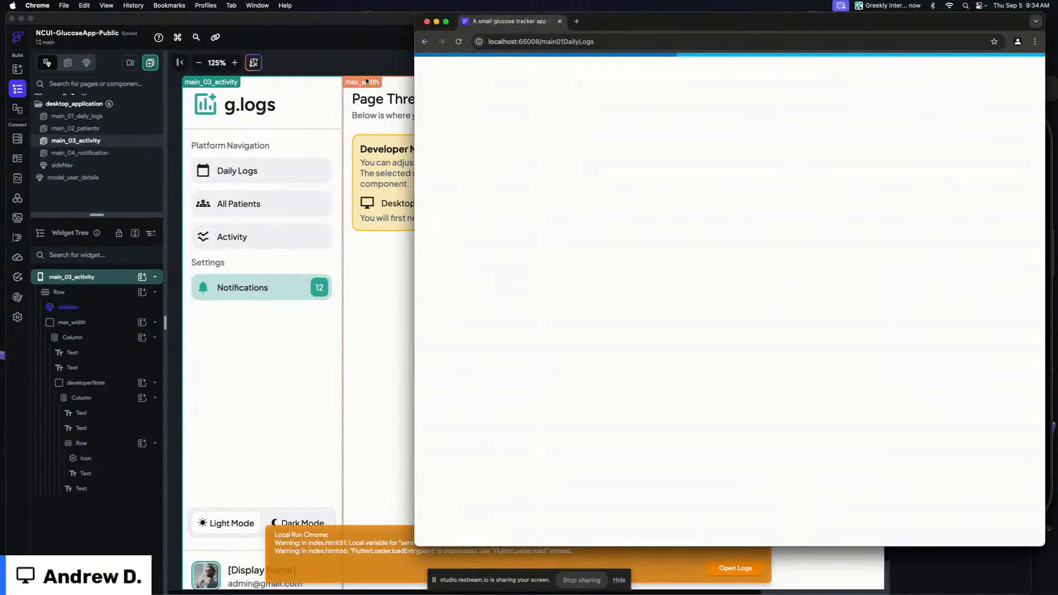
# Inspect the activity page's title text, subtitle text and header Column padding
pyautogui.click(369, 84)
pyautogui.click(379, 99)
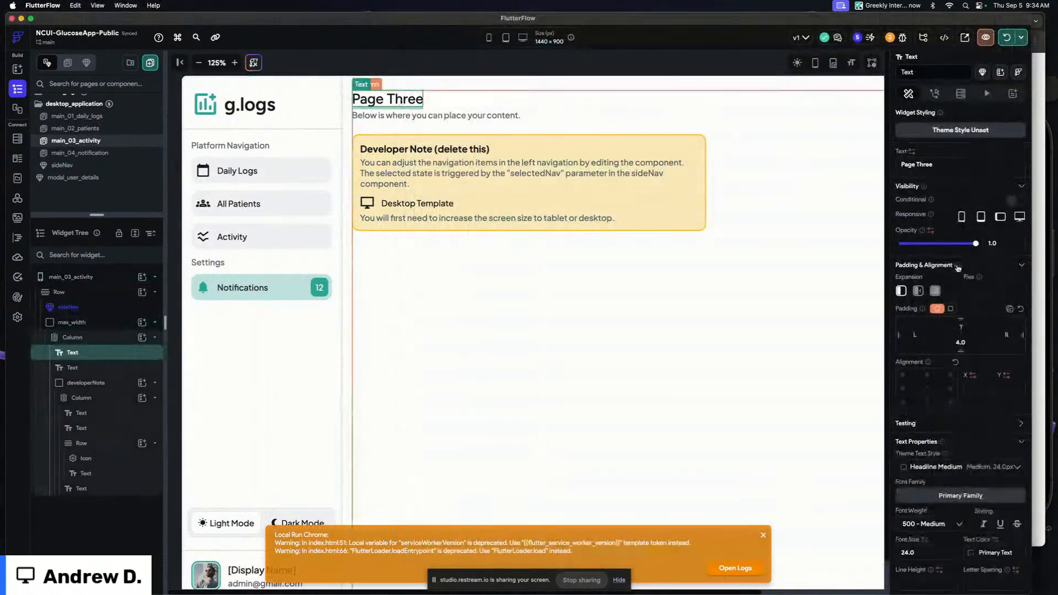
pyautogui.click(480, 124)
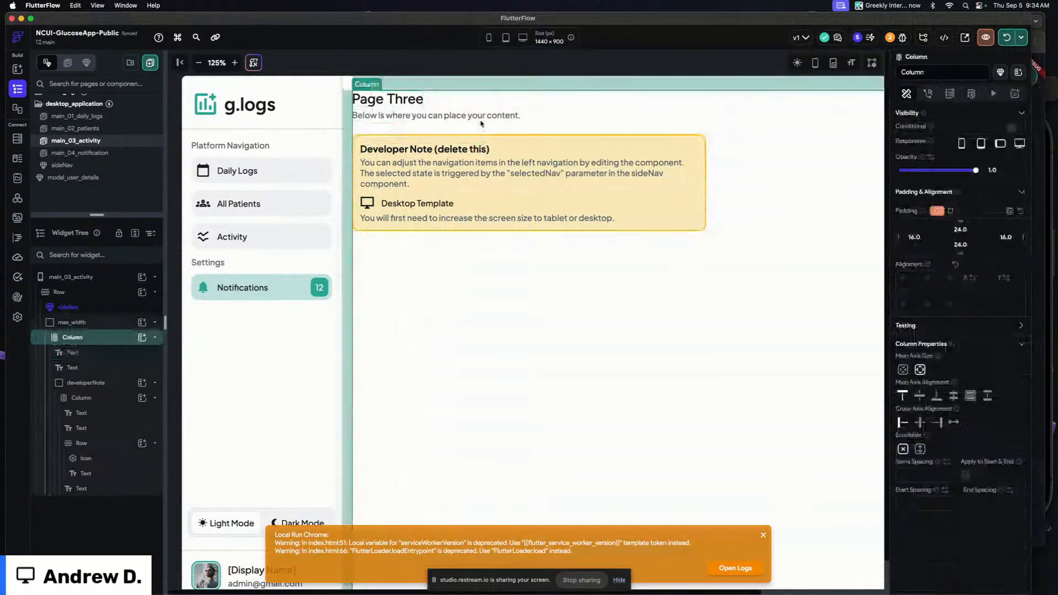
pyautogui.click(480, 118)
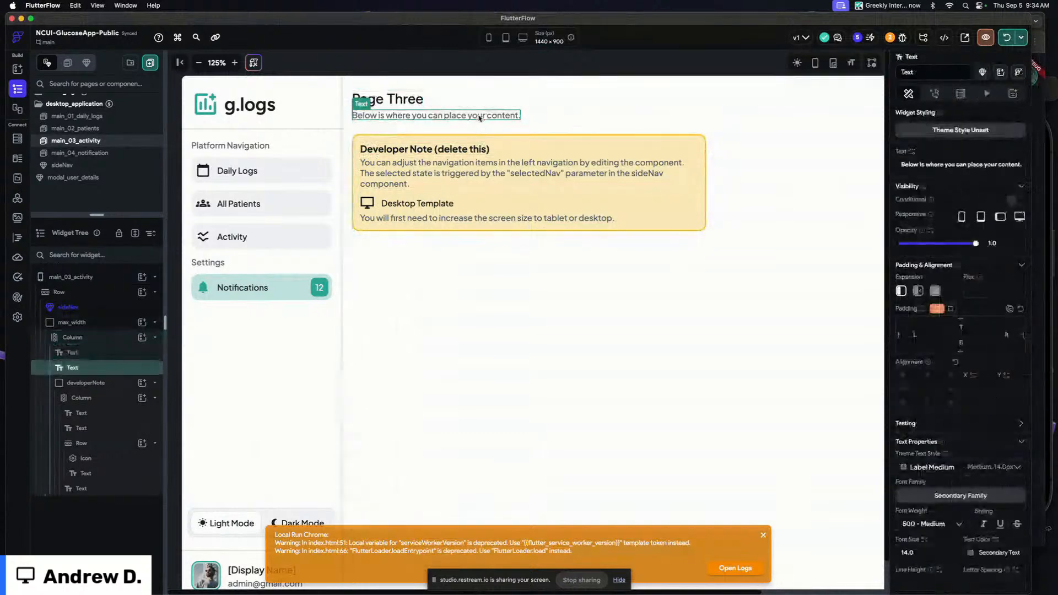
pyautogui.click(507, 74)
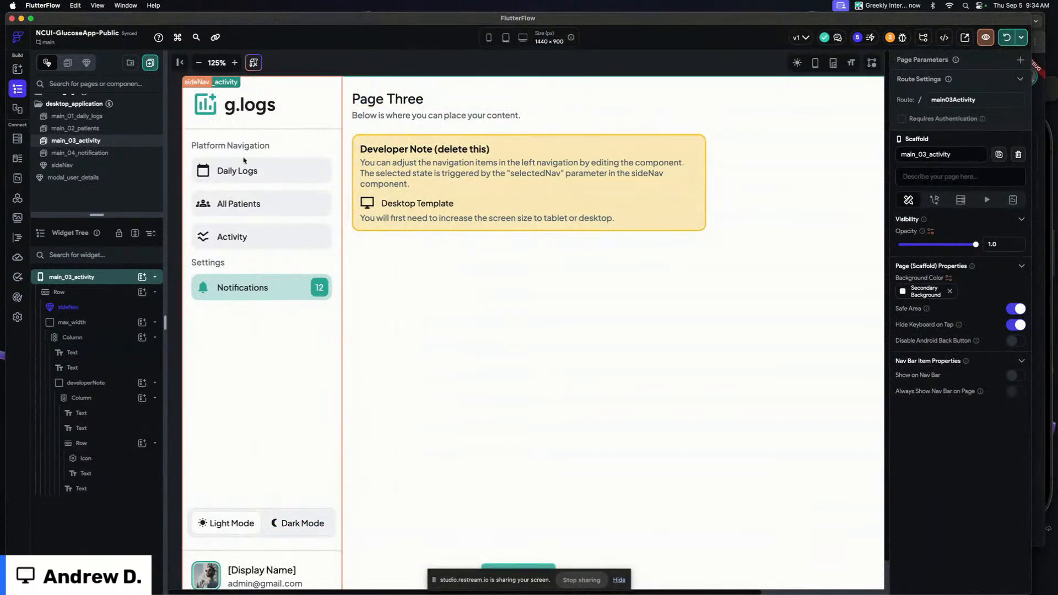
# Inspect the patients page's display name and Last Log text widgets with the navigation panel collapsed
pyautogui.click(106, 130)
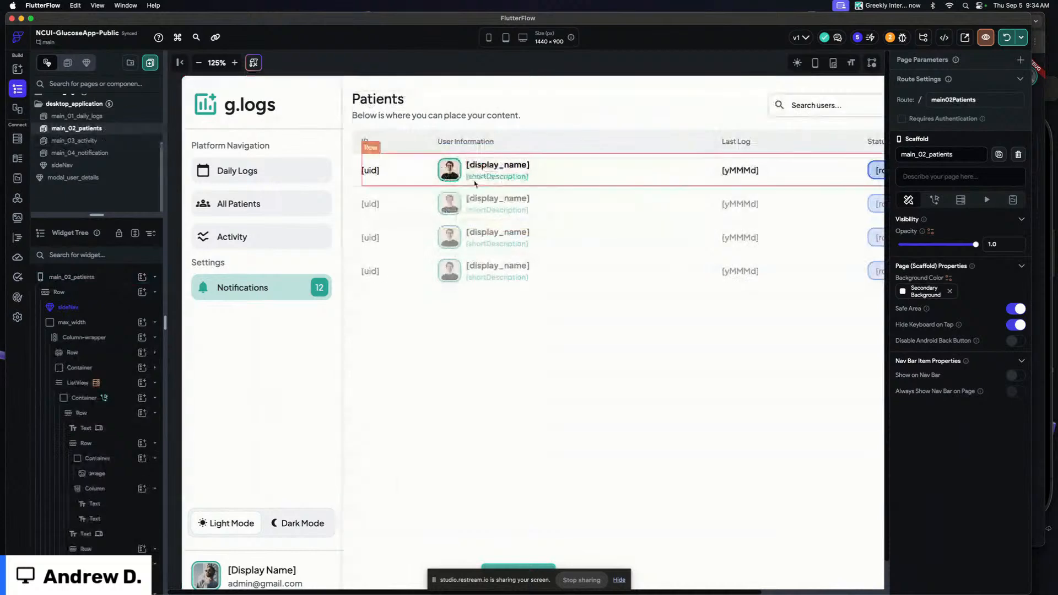
pyautogui.click(497, 166)
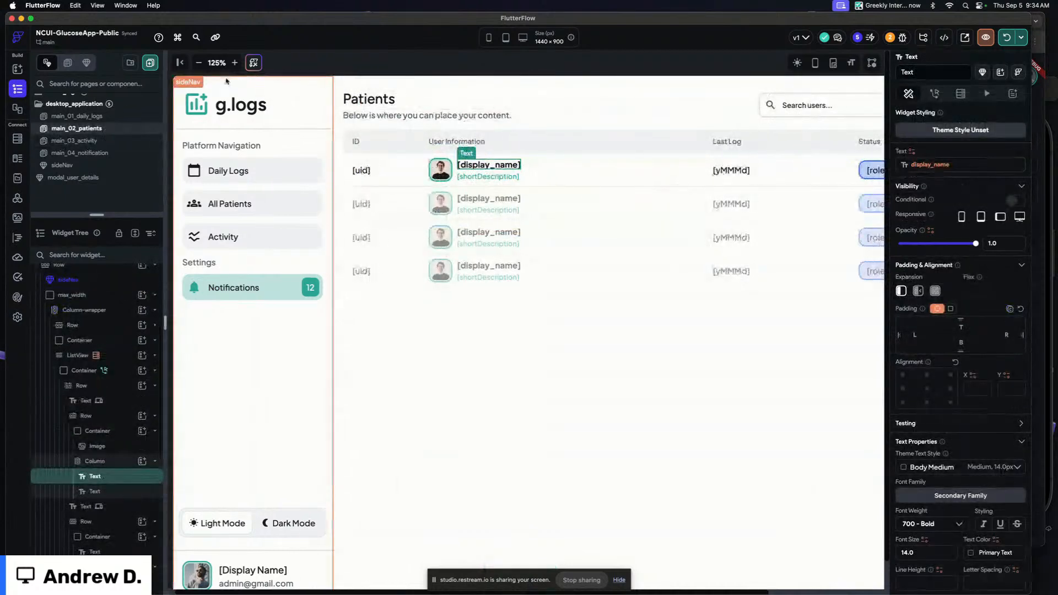
pyautogui.click(179, 62)
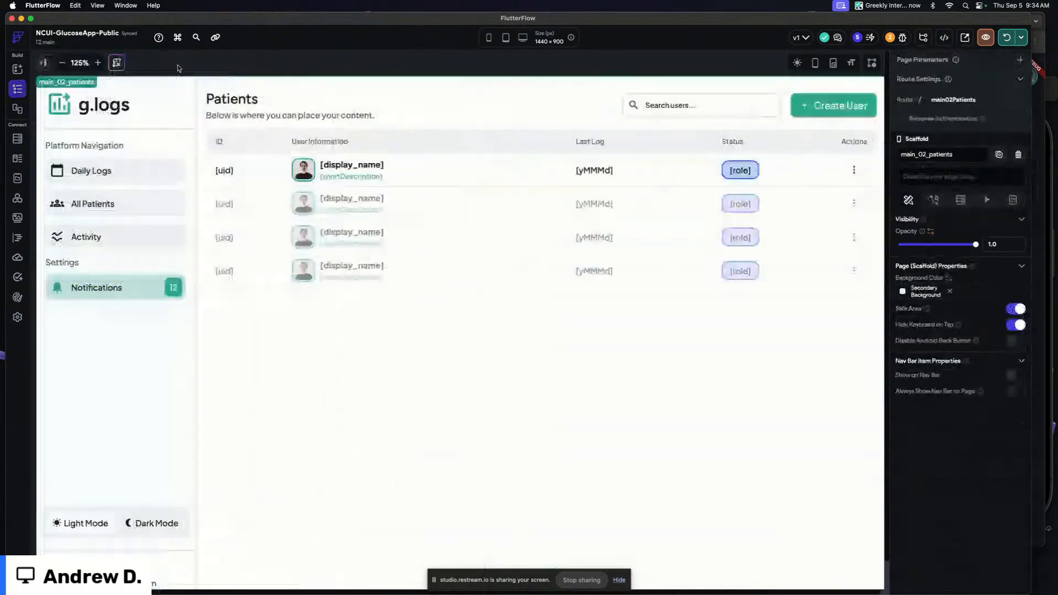
pyautogui.click(375, 168)
pyautogui.click(598, 170)
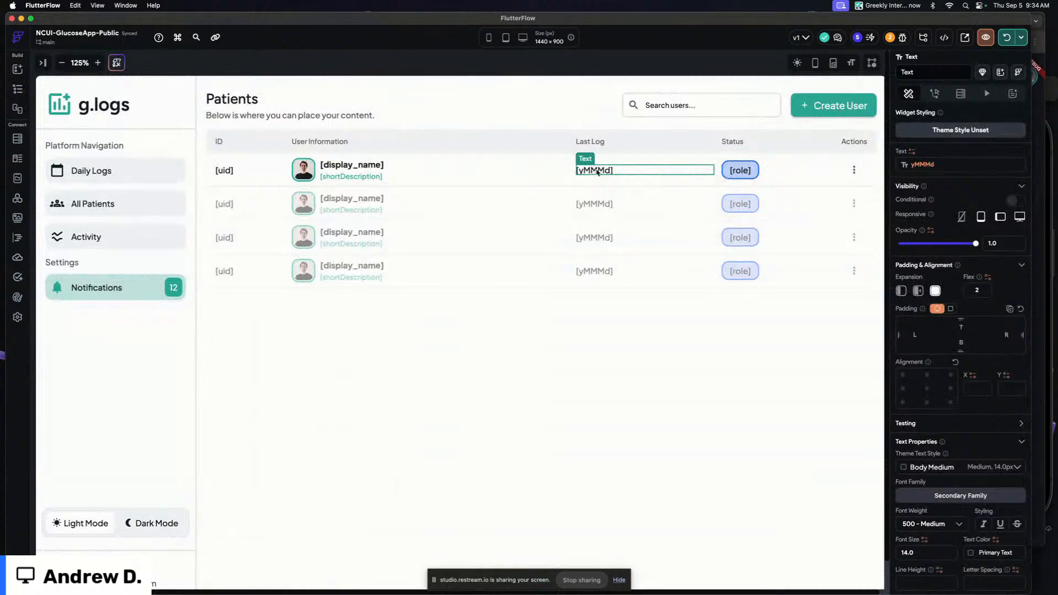
pyautogui.click(547, 71)
pyautogui.hscroll(1, 548, 71)
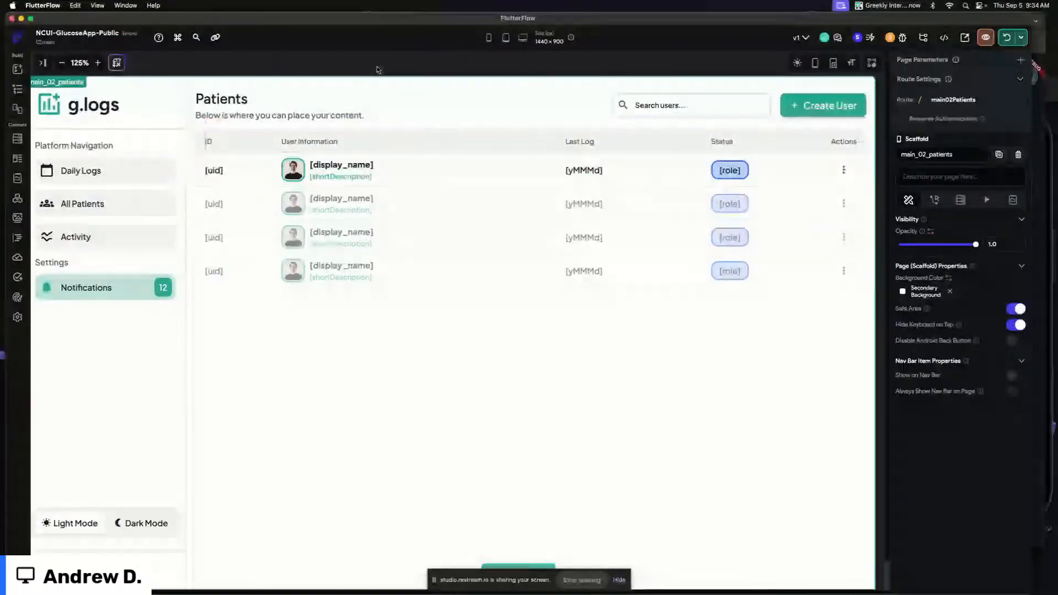
# Switch to the running app and open the All Patients page
pyautogui.press('super+Tab')
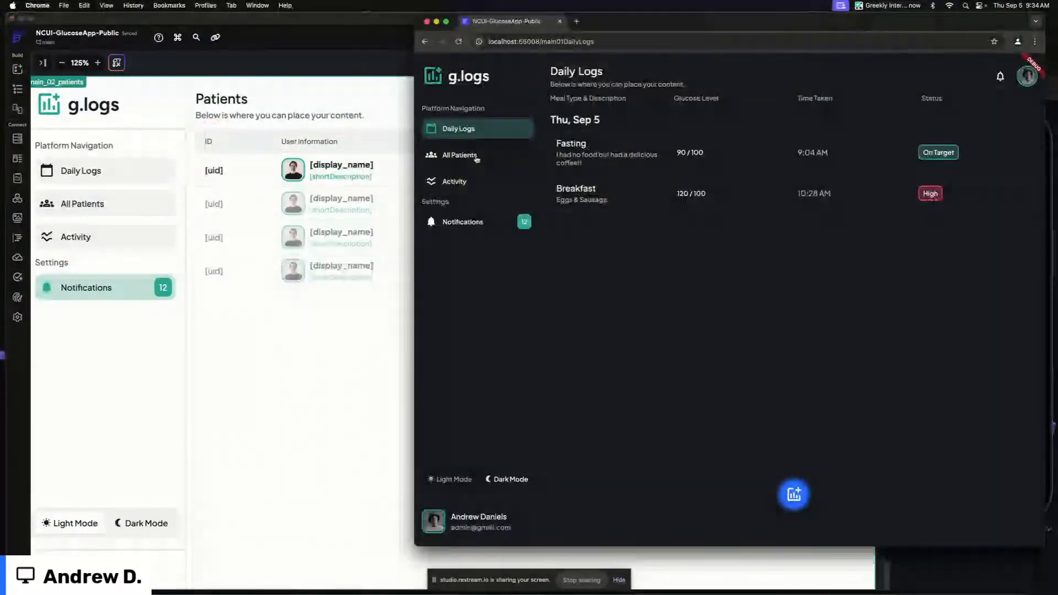
pyautogui.click(476, 158)
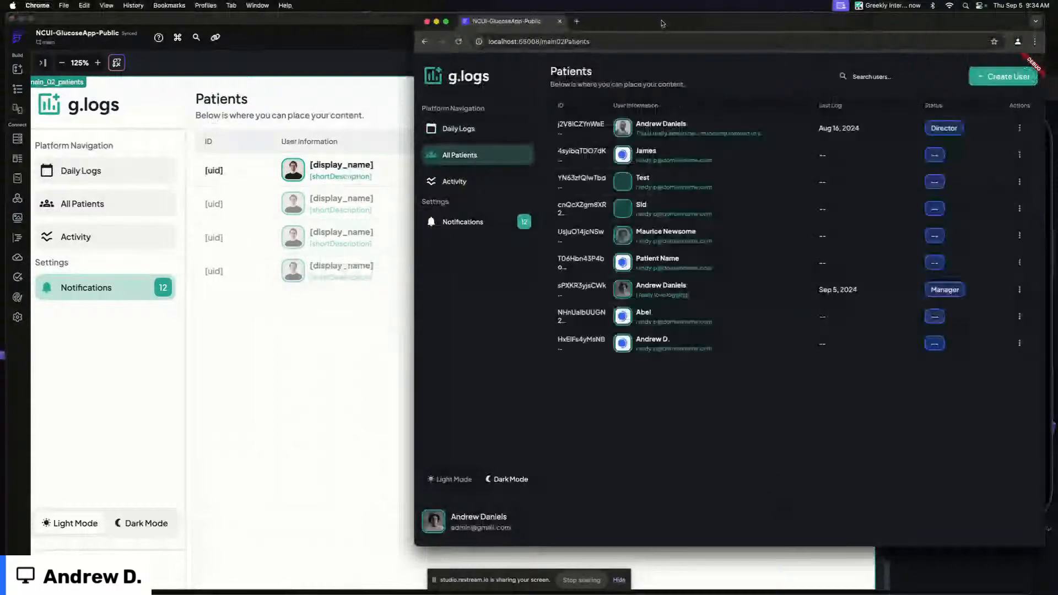
pyautogui.moveTo(661, 23); pyautogui.dragTo(583, 23)
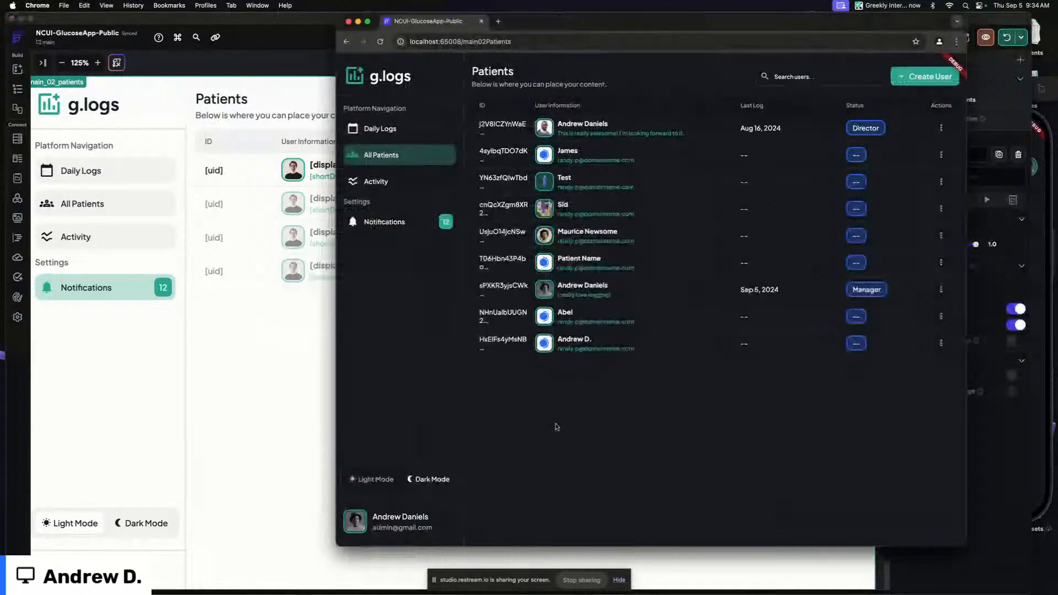
# Open two patients' log histories in the running app, scroll through them and return to the list
pyautogui.click(678, 134)
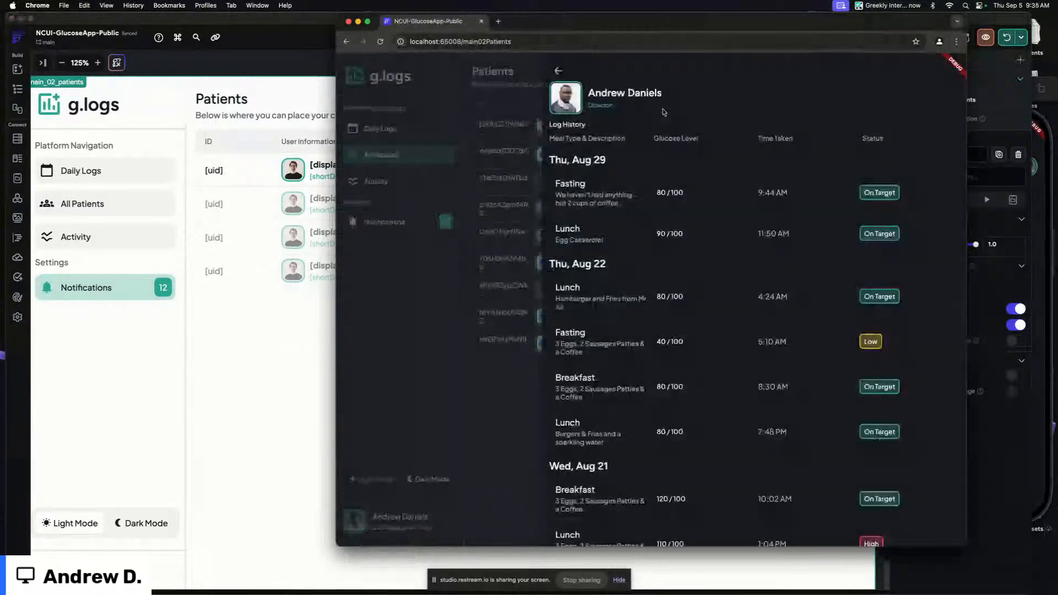
pyautogui.scroll(-1, 667, 250)
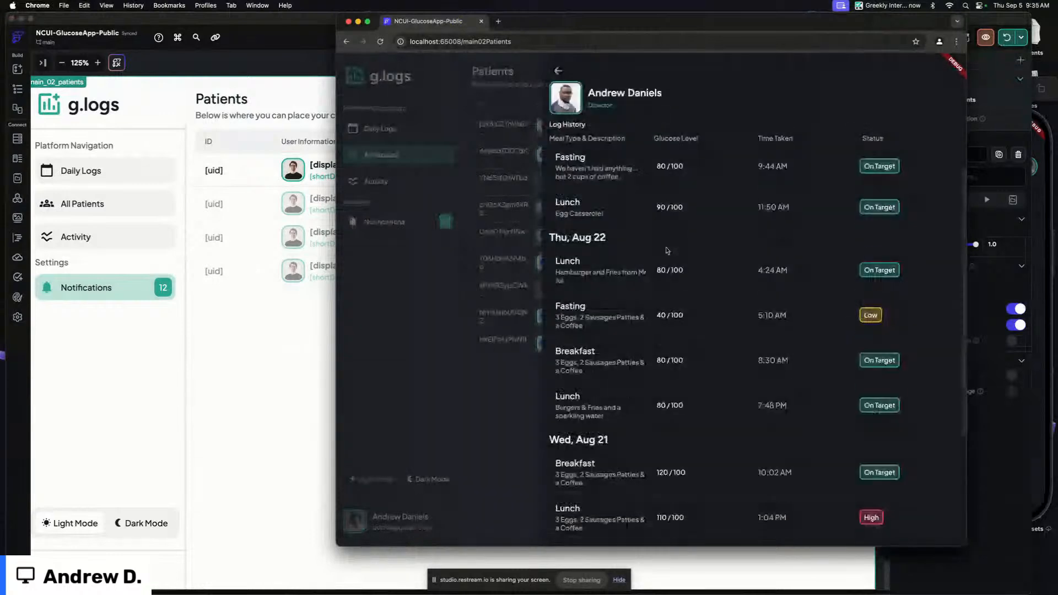
pyautogui.scroll(1, 668, 259)
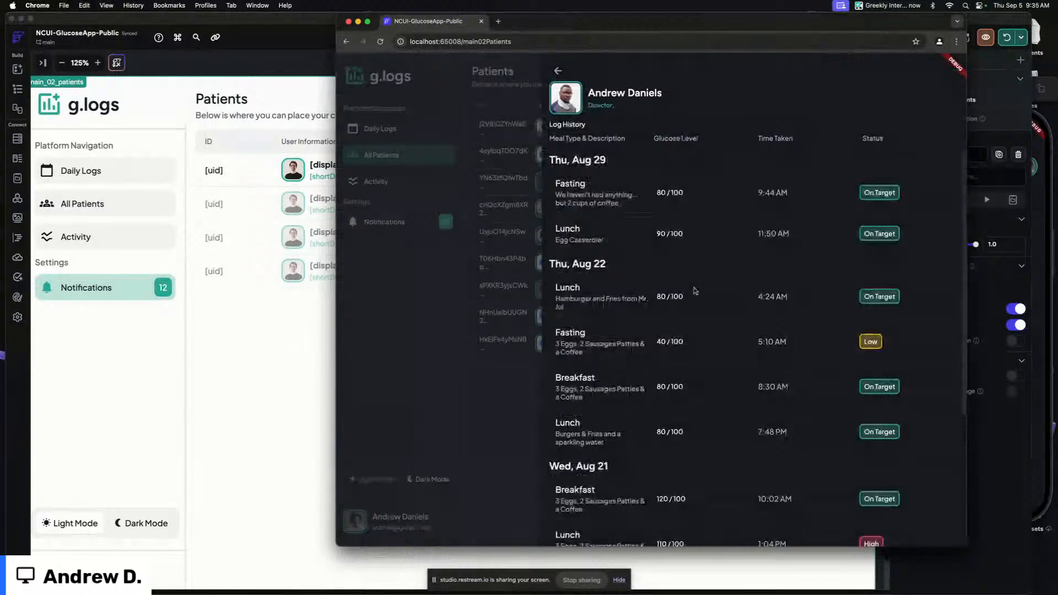
pyautogui.scroll(-2, 697, 387)
pyautogui.scroll(2, 606, 221)
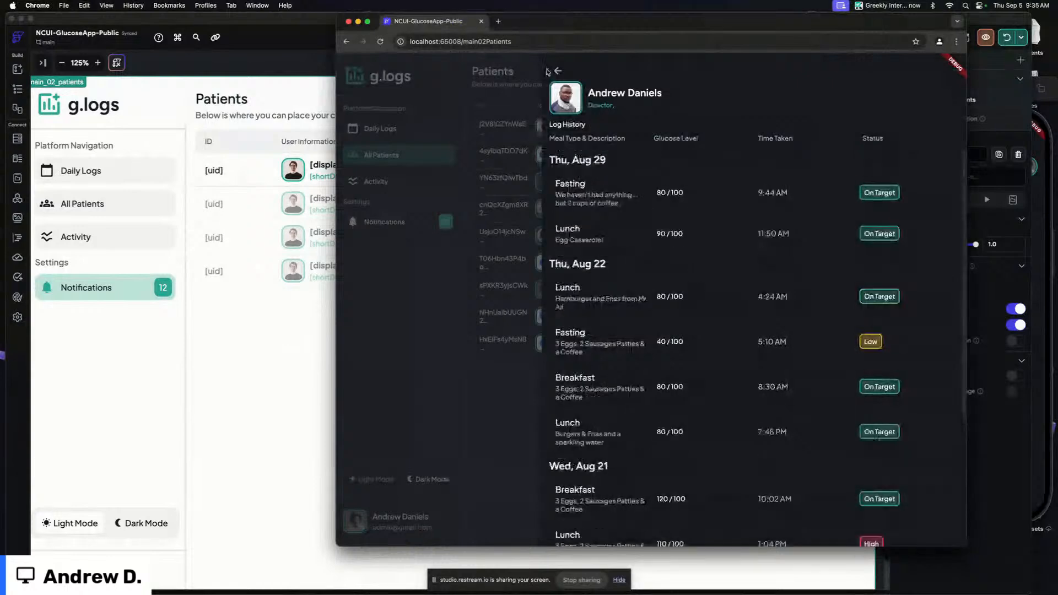
pyautogui.click(556, 71)
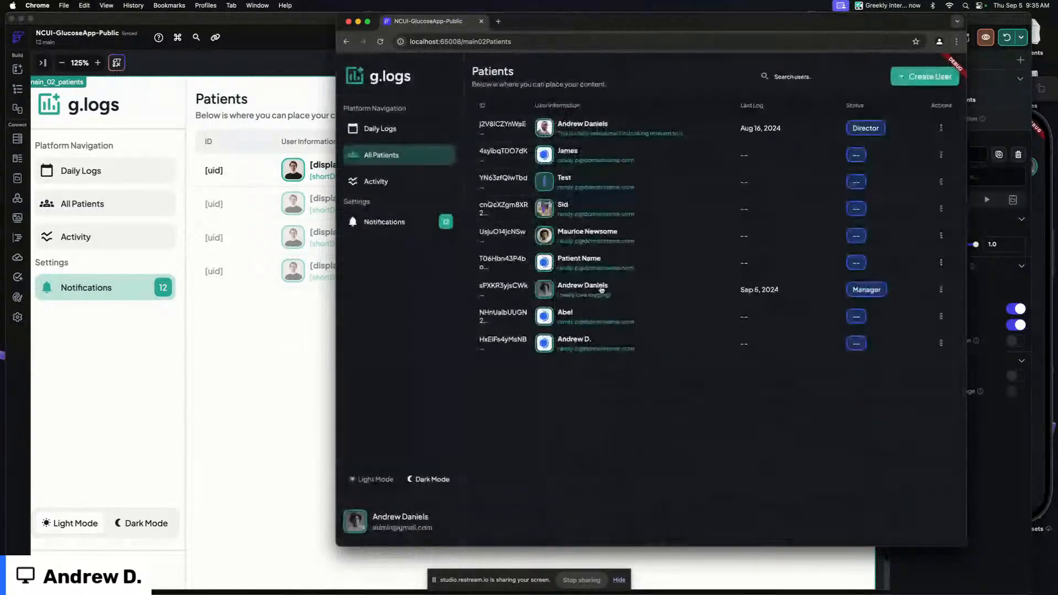
pyautogui.click(601, 291)
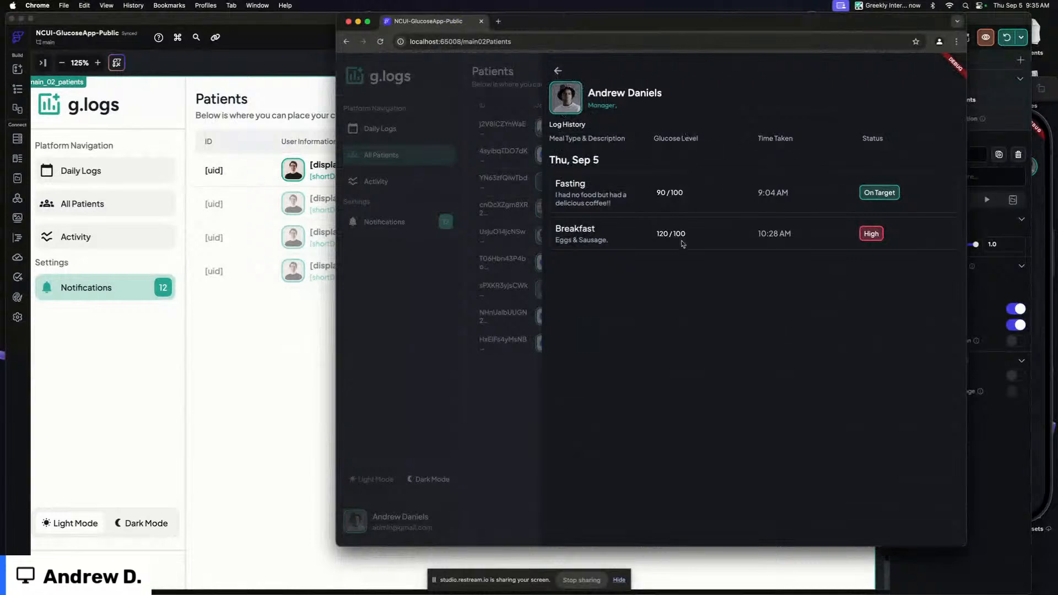
pyautogui.click(557, 73)
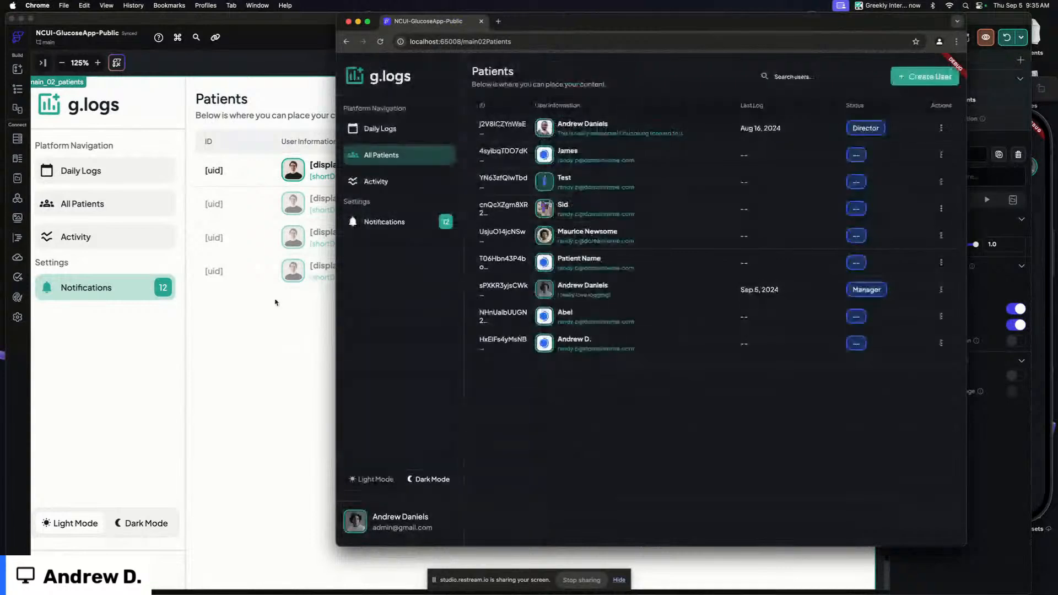
# Widen the running app's browser window and return to the editor
pyautogui.press('super+s')
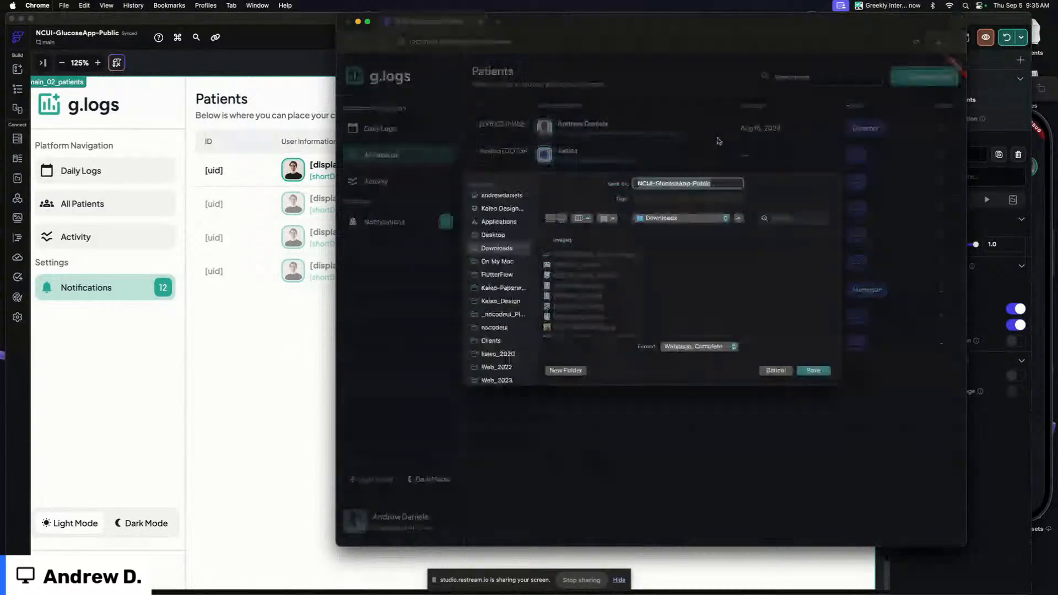
pyautogui.click(781, 371)
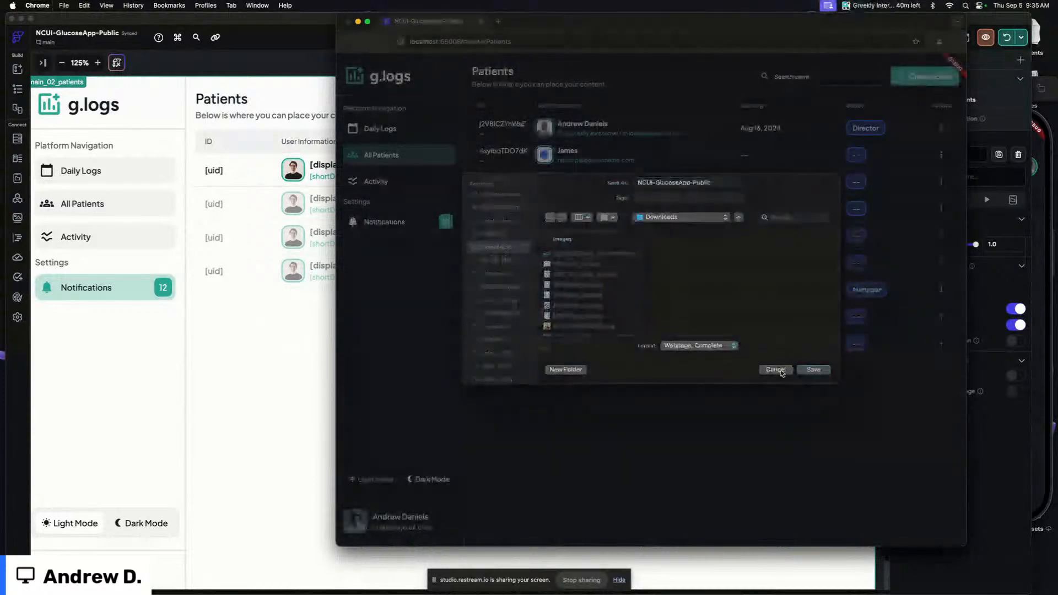
pyautogui.moveTo(966, 544); pyautogui.dragTo(1046, 518)
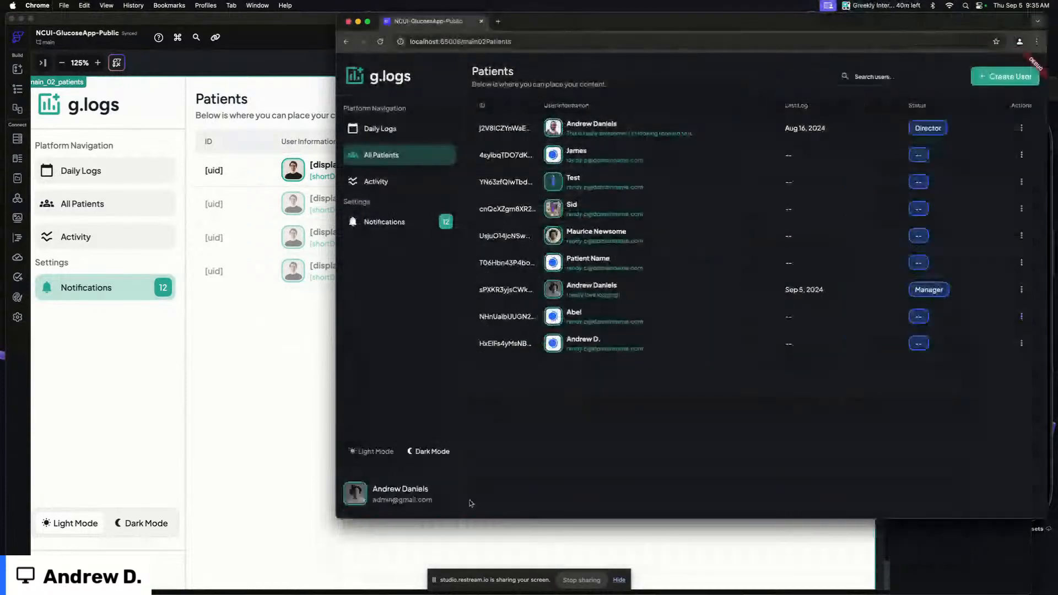
pyautogui.moveTo(336, 518); pyautogui.dragTo(237, 546)
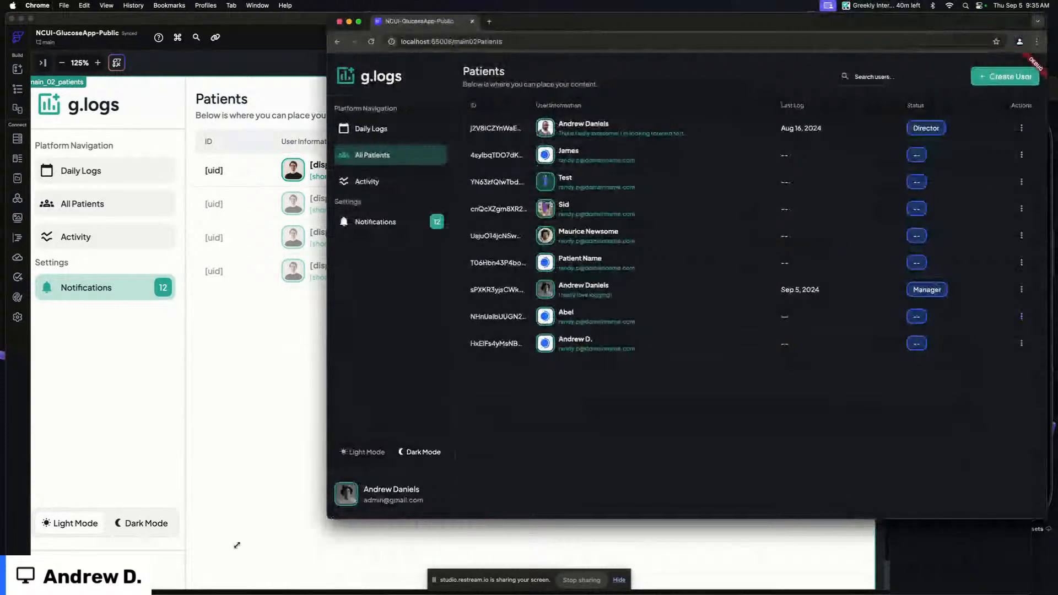
pyautogui.click(193, 445)
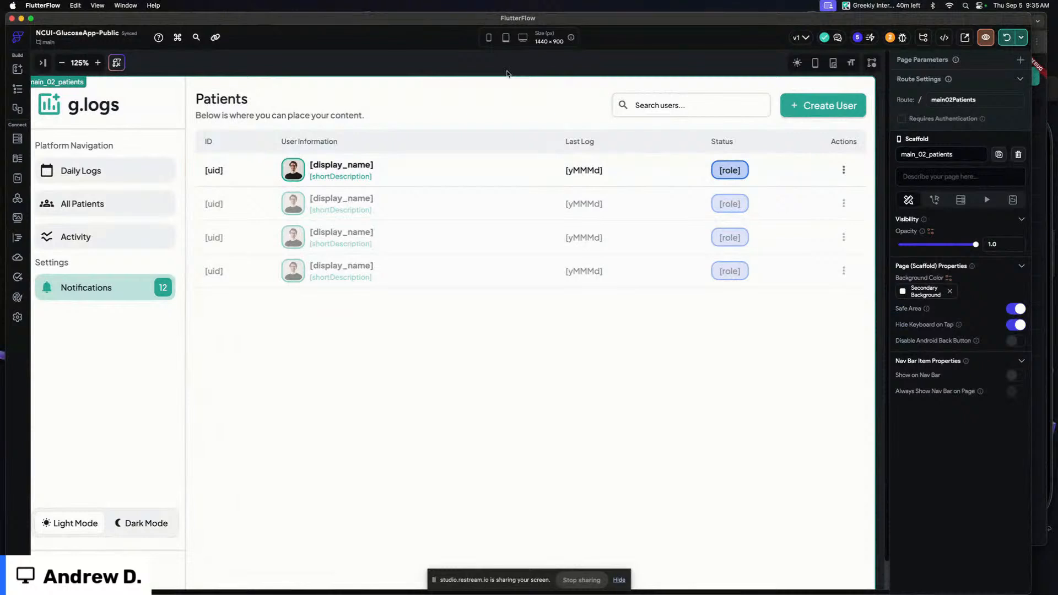
# Review the users and daily_logs collection schemas, then return to the page editor
pyautogui.click(17, 140)
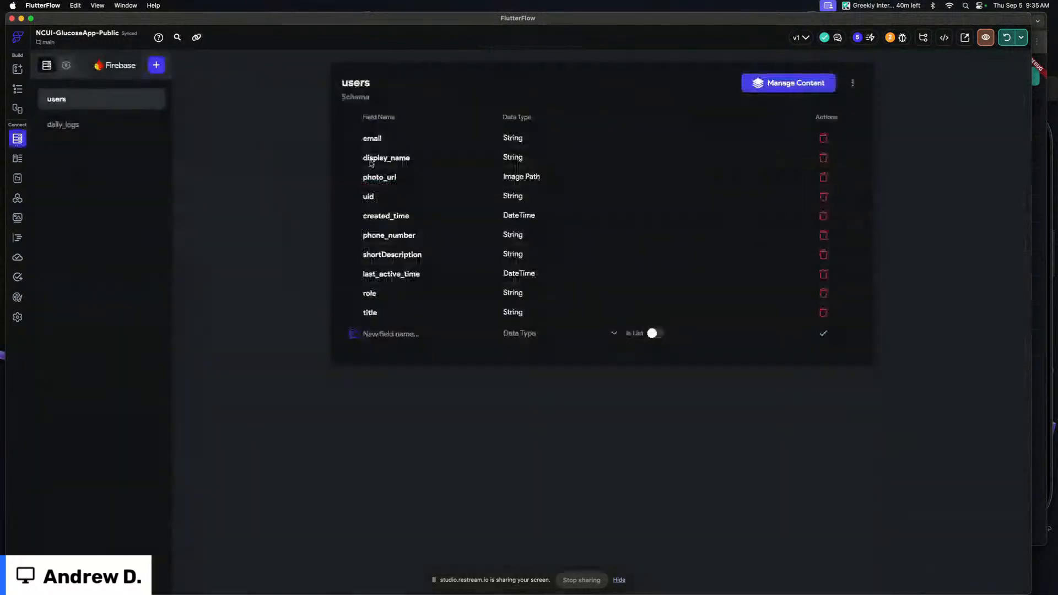
pyautogui.click(105, 123)
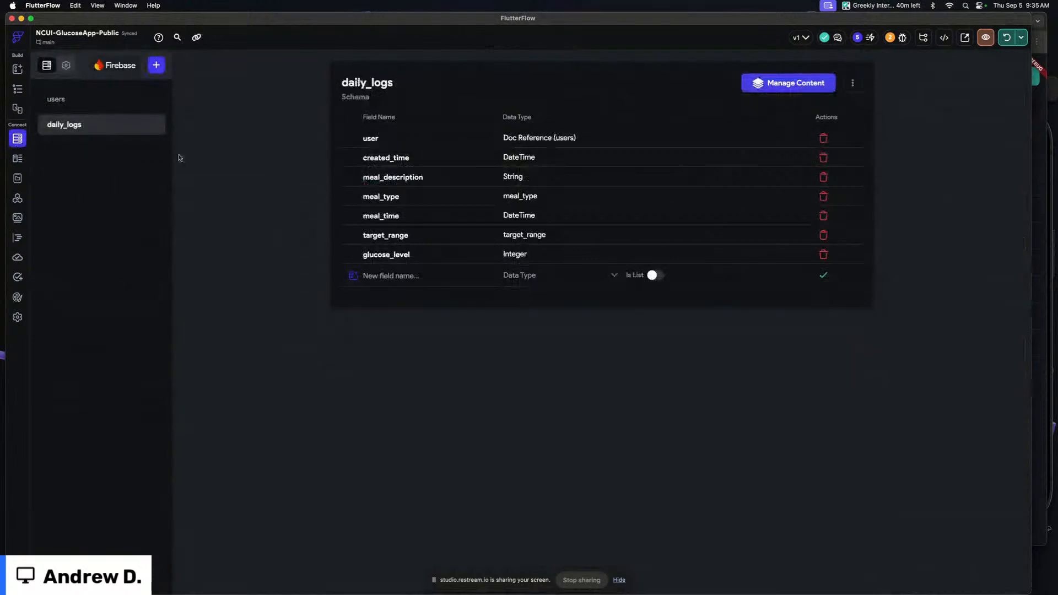
pyautogui.click(18, 88)
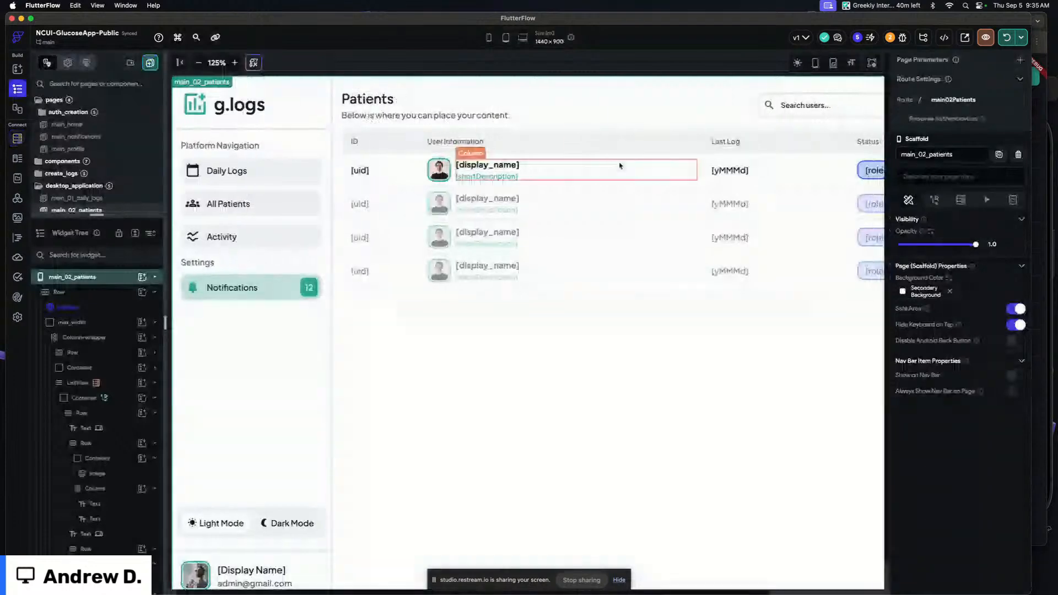
# Check the Last Log header and a patient's log history in the running app again
pyautogui.hscroll(3, 619, 165)
pyautogui.click(582, 143)
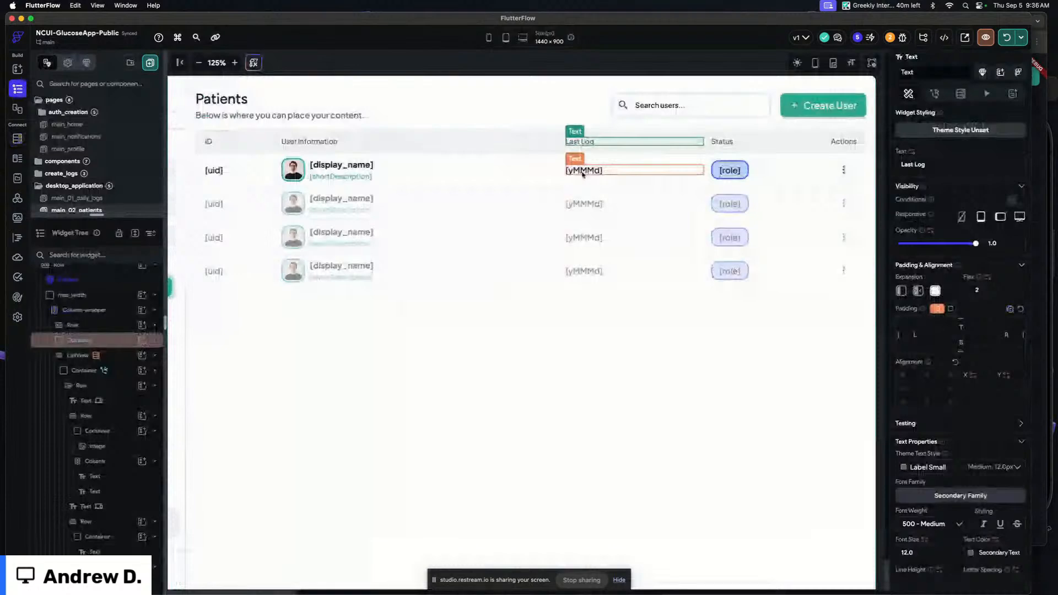
pyautogui.click(1039, 163)
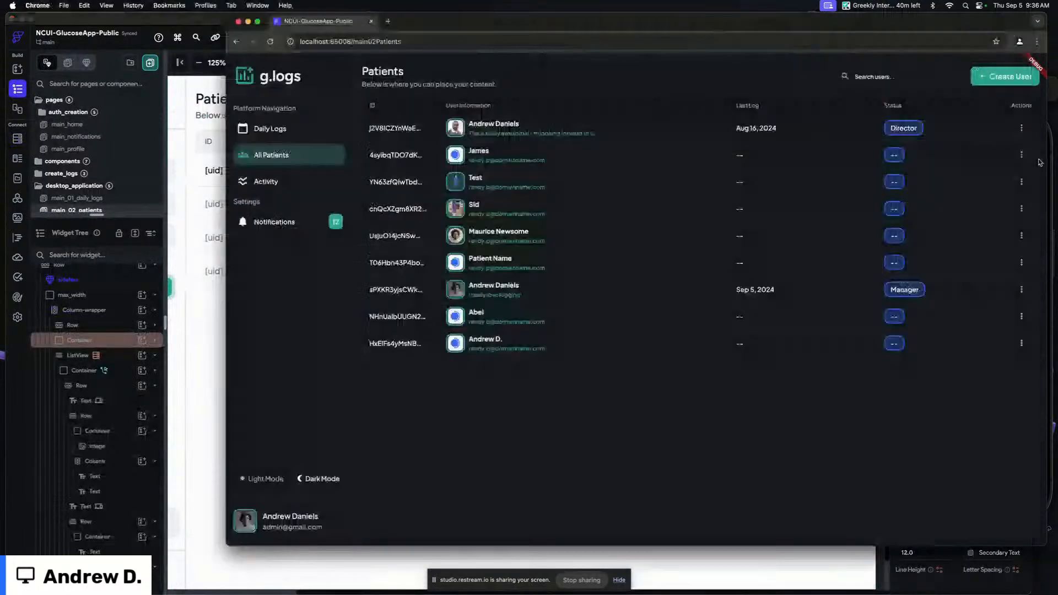
pyautogui.click(499, 128)
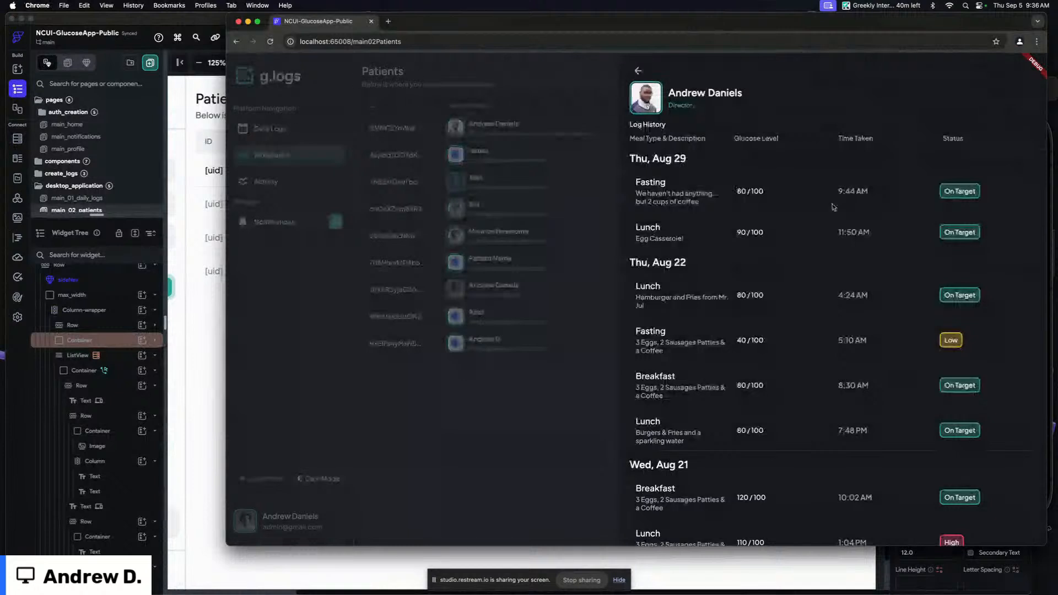
pyautogui.click(218, 294)
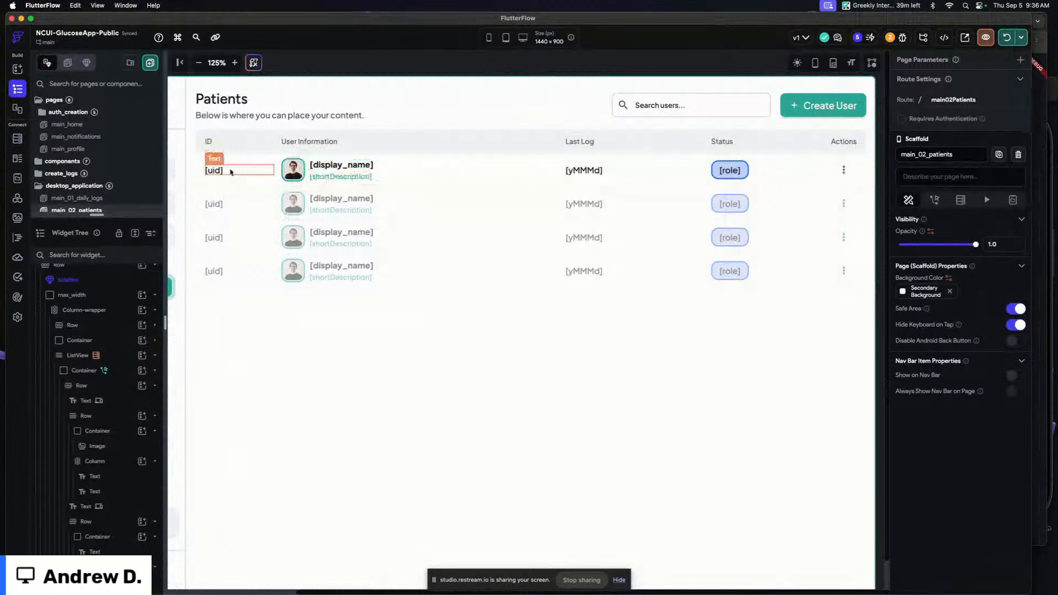
# Delete the uid text from the ID column of the patients list row
pyautogui.click(224, 160)
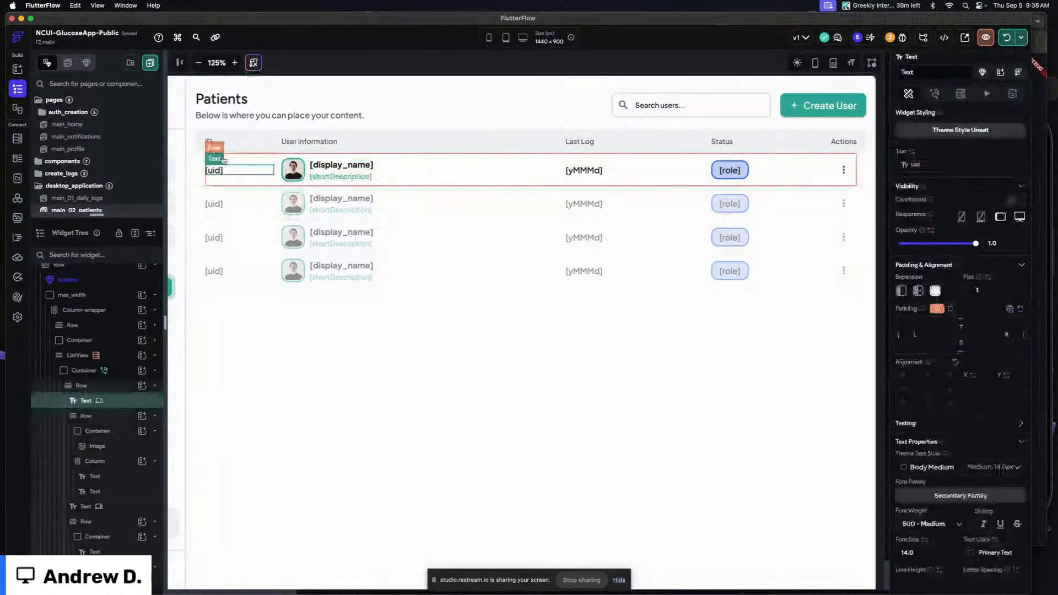
pyautogui.press('Delete')
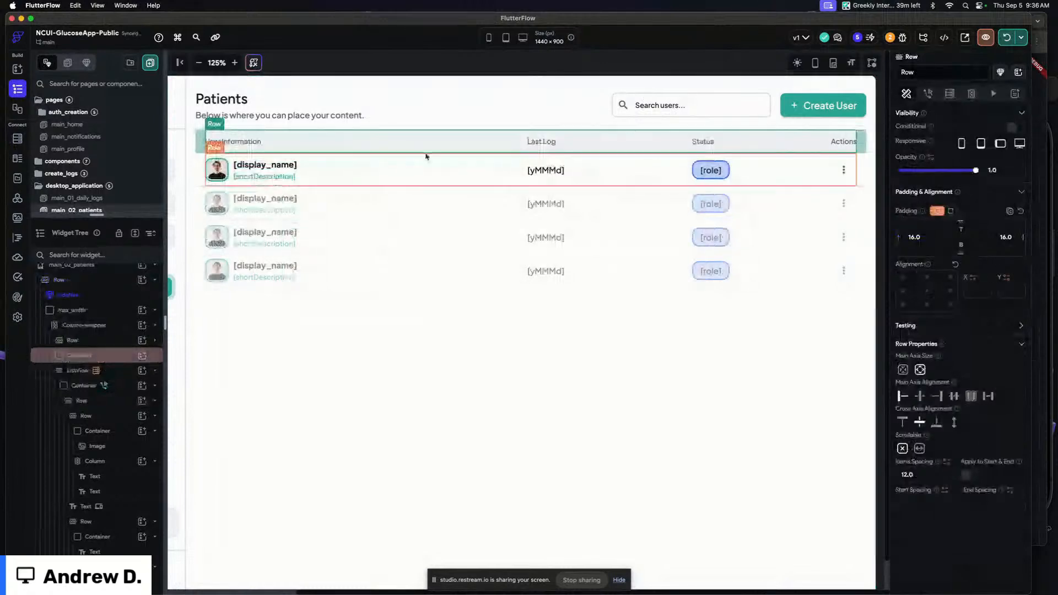
# Add a Container to the patient row's Last Log column and delete the date text it replaces
pyautogui.click(477, 66)
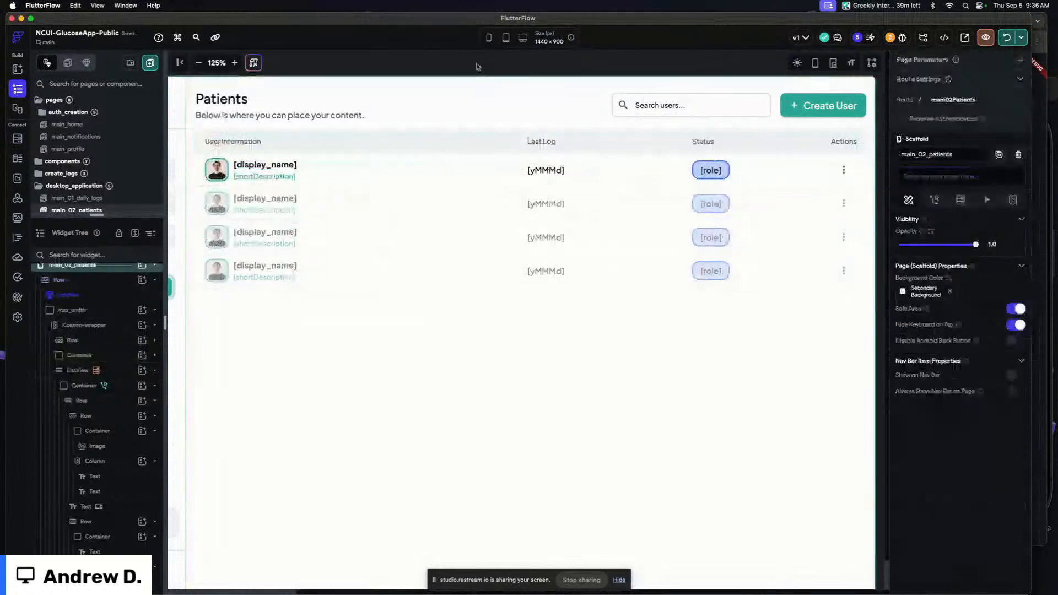
pyautogui.press('super+/')
pyautogui.moveTo(760, 88); pyautogui.dragTo(781, 89)
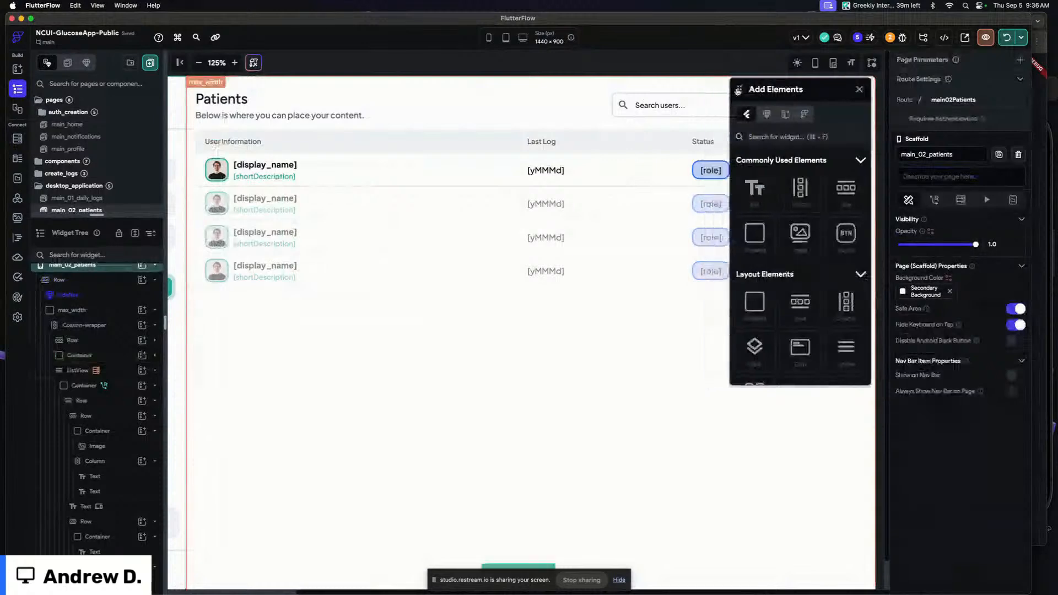
pyautogui.moveTo(765, 244); pyautogui.dragTo(552, 175)
pyautogui.click(585, 186)
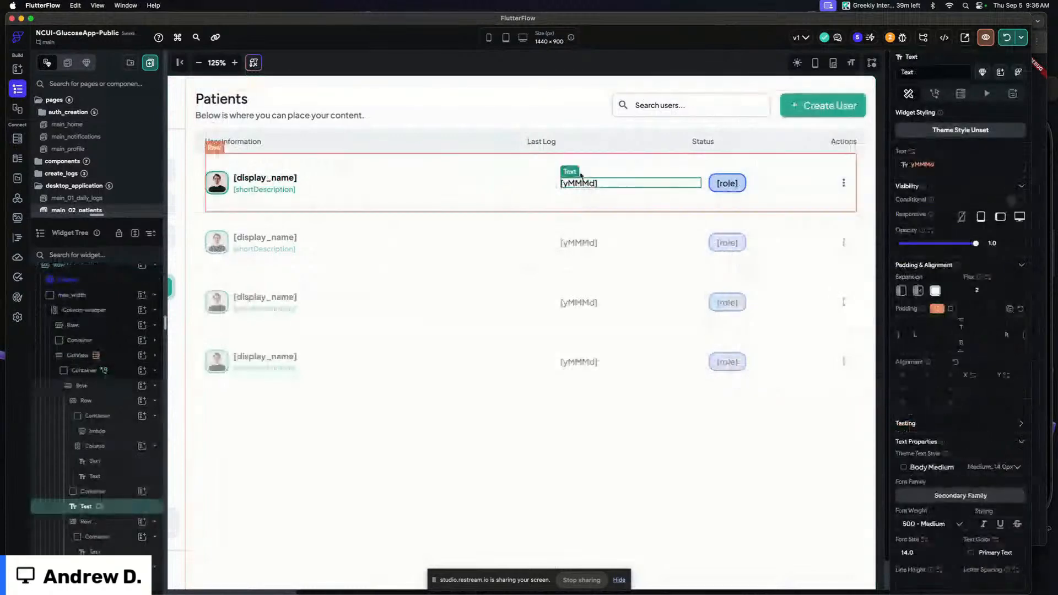
pyautogui.press('Delete')
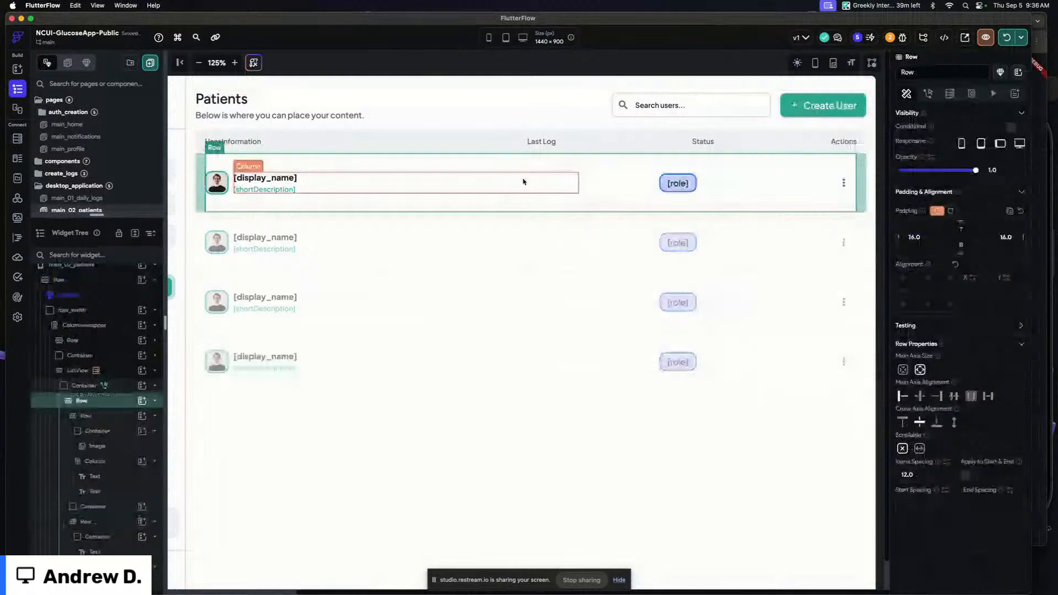
# Make the new container expanded with flex 2 and give it 16 px top and bottom padding
pyautogui.click(613, 185)
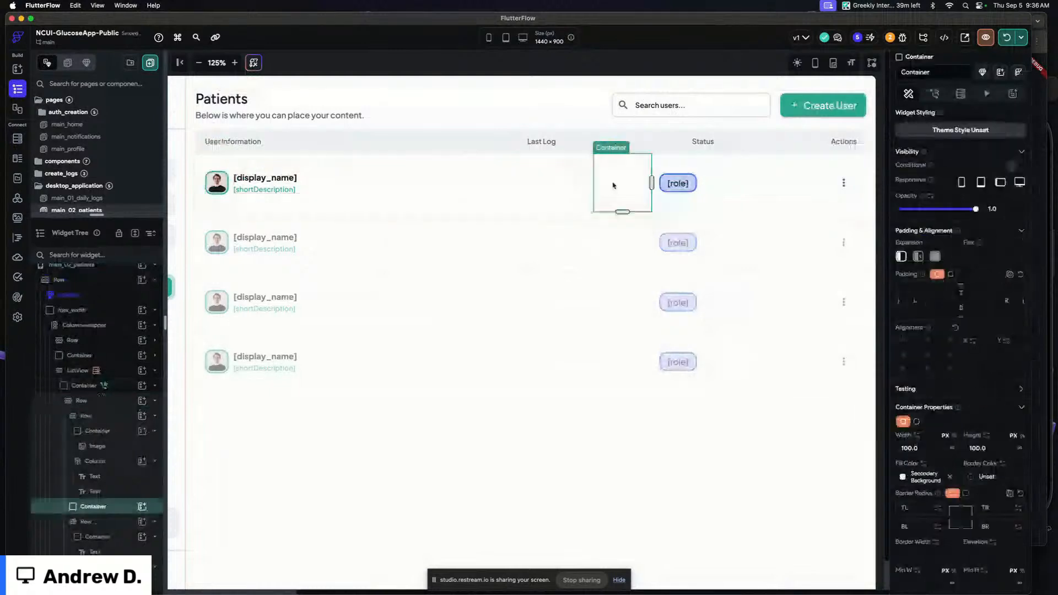
pyautogui.click(935, 257)
pyautogui.write('2')
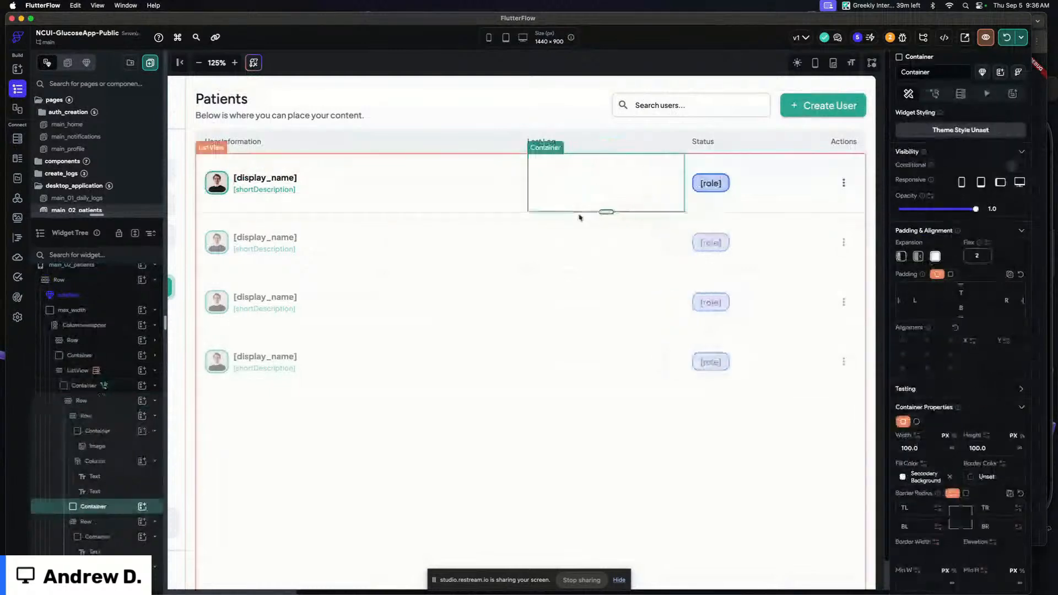
pyautogui.click(962, 294)
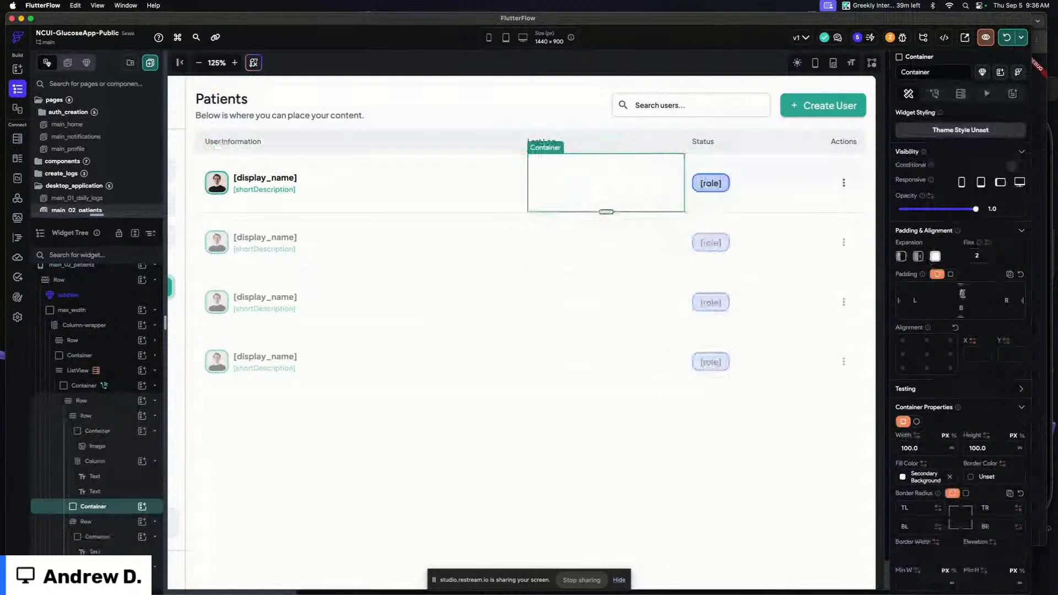
pyautogui.write('16')
pyautogui.click(962, 310)
pyautogui.write('16')
# Set the container's height to 50 and its border color to Alternate
pyautogui.click(991, 448)
pyautogui.hotkey('shift', 'Down')
pyautogui.hotkey('shift', 'Down')
pyautogui.hotkey('shift', 'Down')
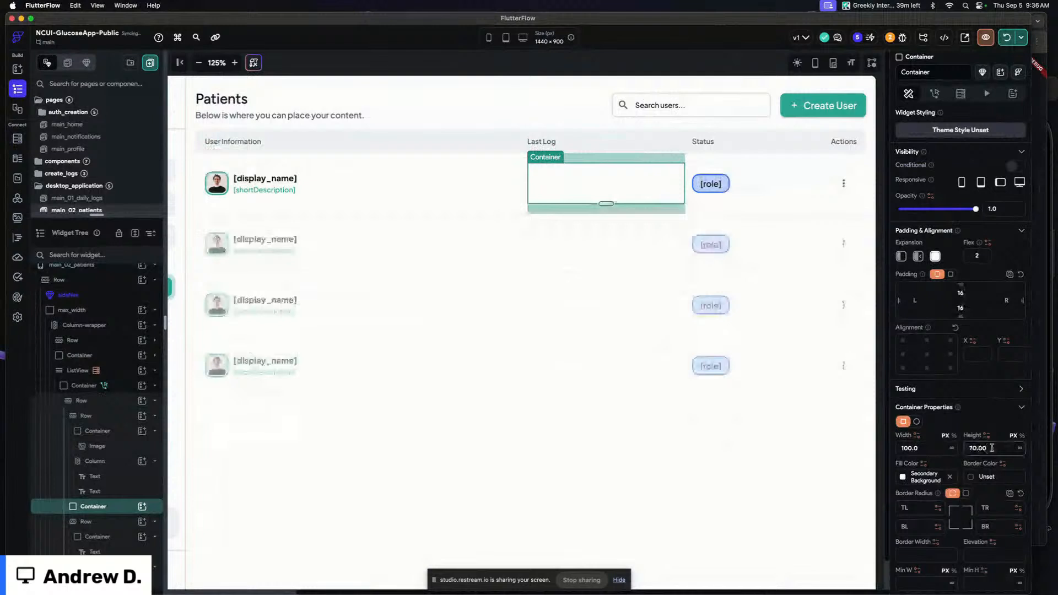
pyautogui.hotkey('shift', 'Down')
pyautogui.hotkey('shift', 'Down')
pyautogui.click(902, 477)
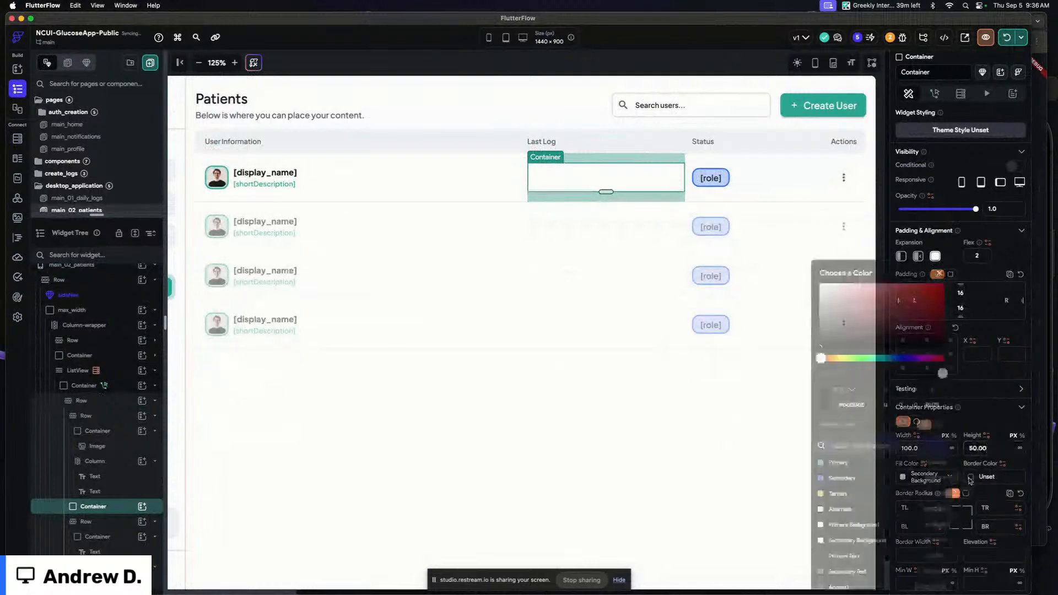
pyautogui.click(840, 509)
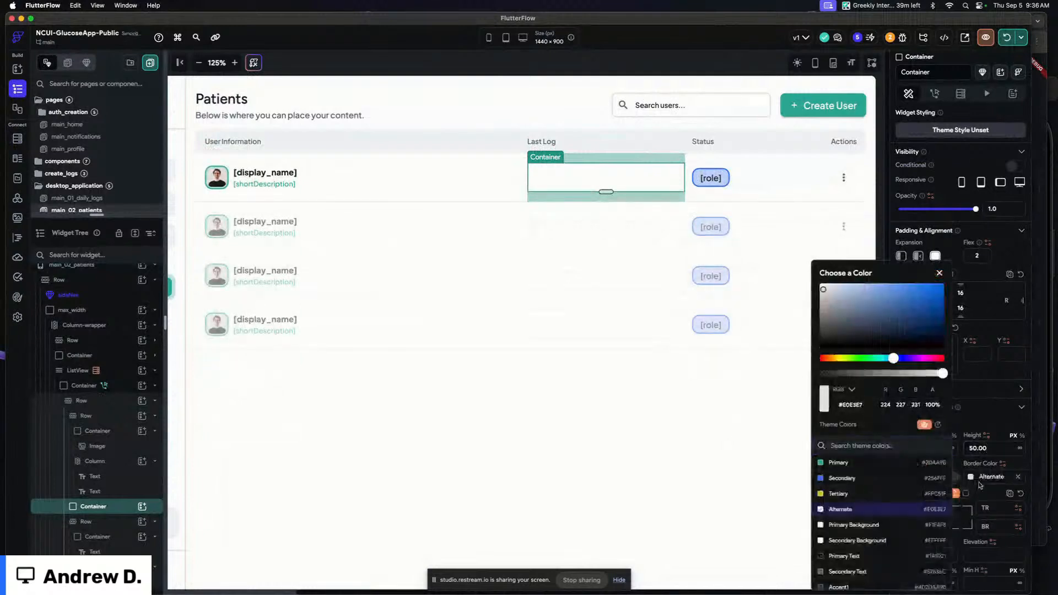
pyautogui.click(588, 73)
pyautogui.click(613, 187)
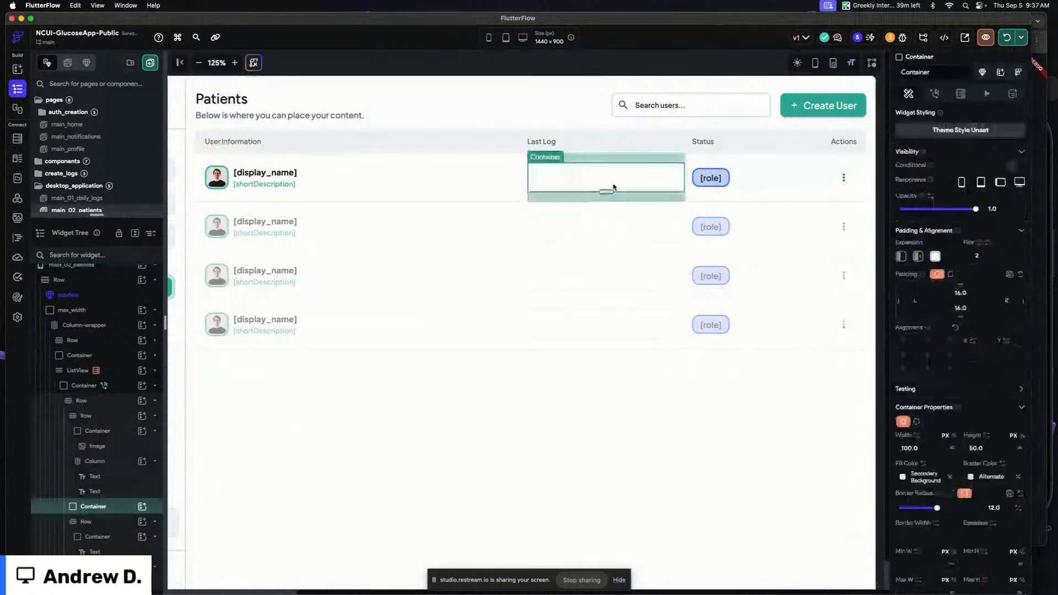
# Set the flex of the User Information header and the row's user info column to 2
pyautogui.click(439, 177)
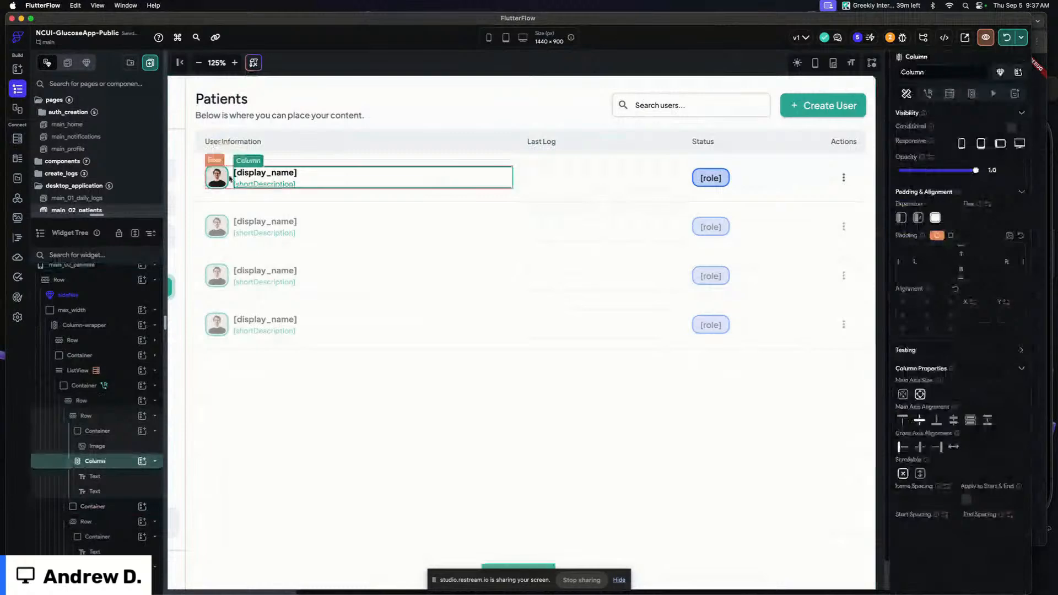
pyautogui.click(230, 178)
pyautogui.keyDown('shift'); pyautogui.click(234, 143); pyautogui.keyUp('shift')
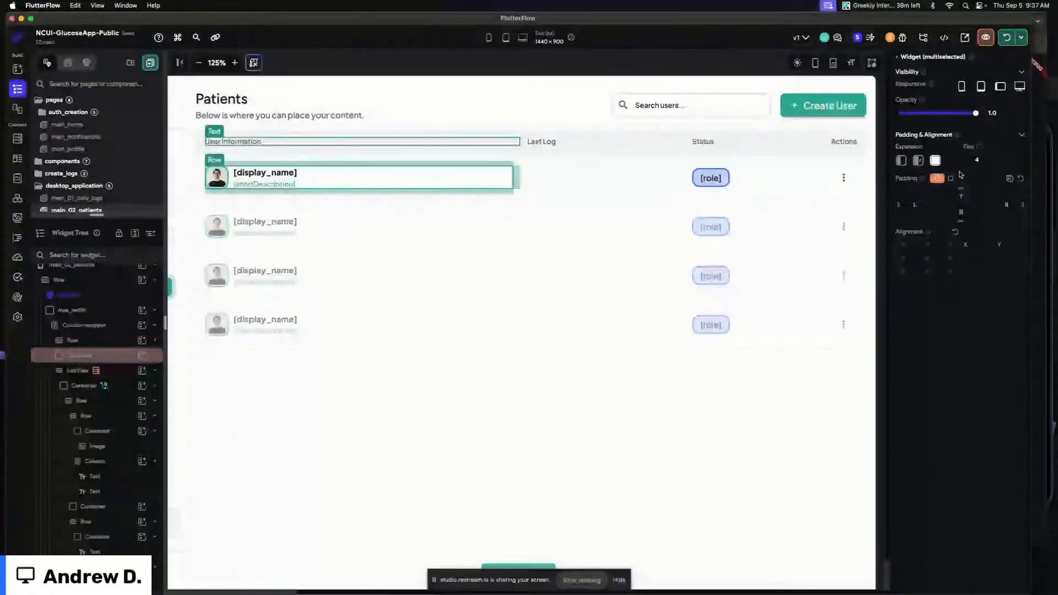
pyautogui.click(934, 159)
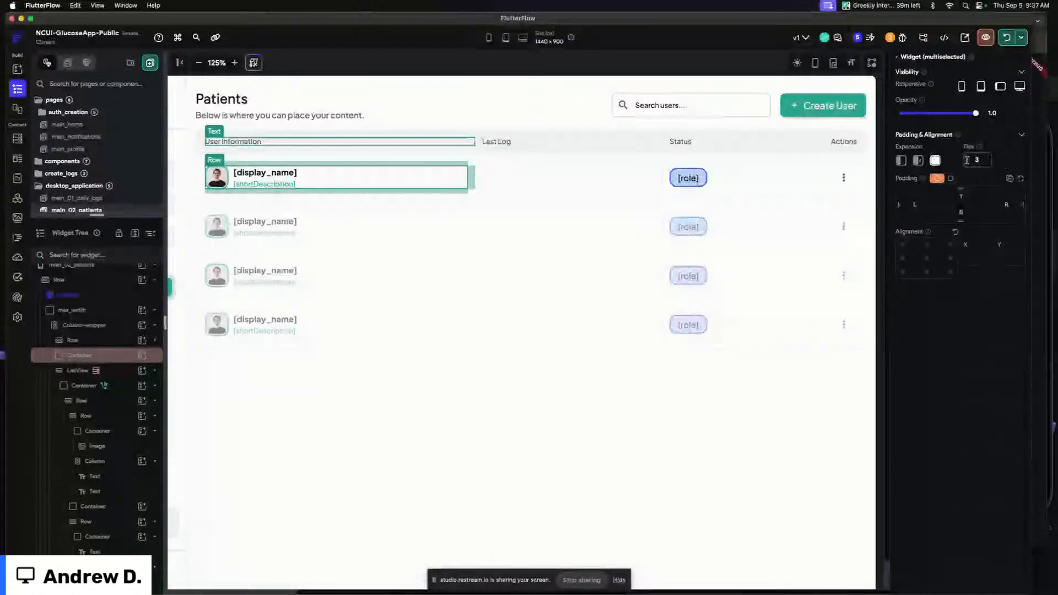
pyautogui.write('2')
# Change the Last Log container's top and bottom padding to 8 px
pyautogui.click(457, 143)
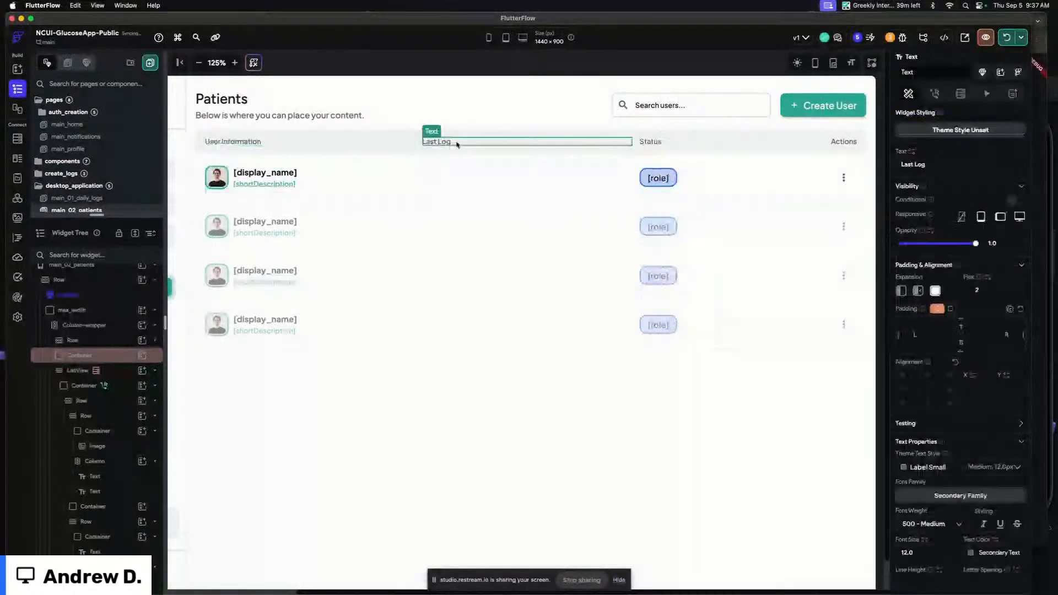
pyautogui.click(472, 174)
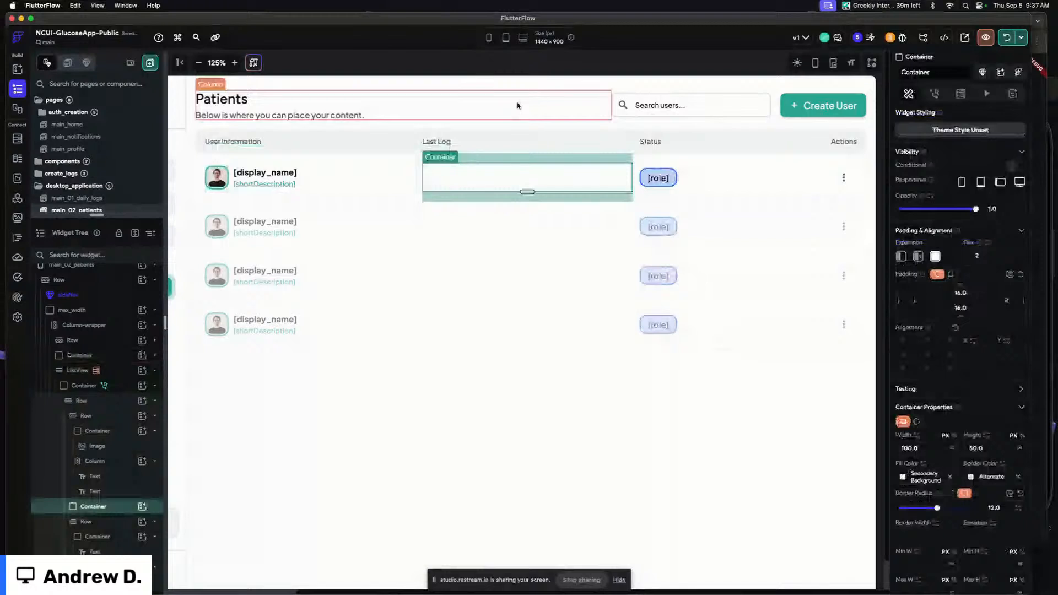
pyautogui.click(520, 67)
pyautogui.click(536, 165)
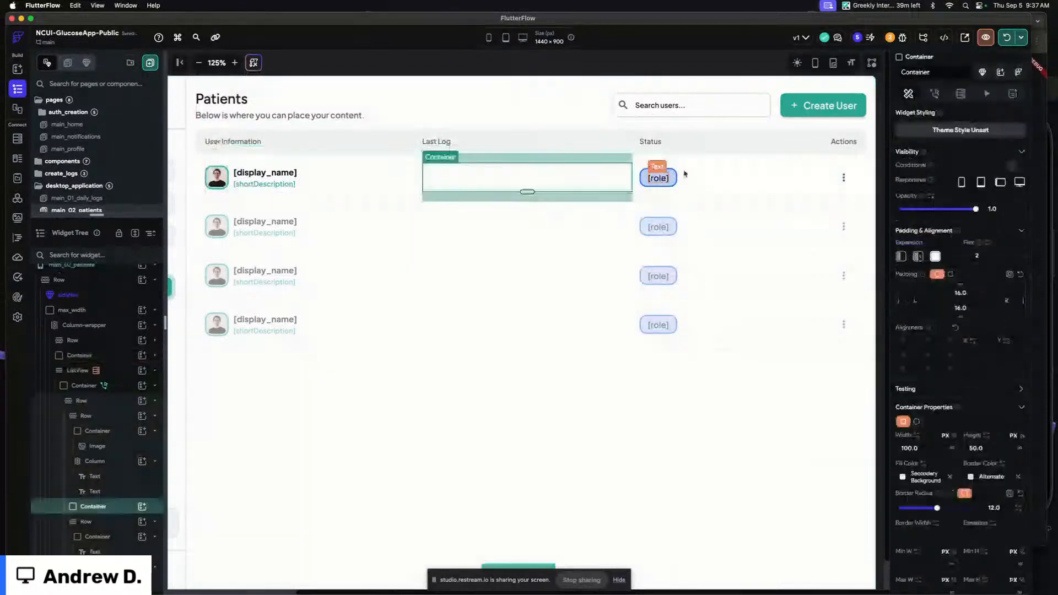
pyautogui.click(959, 293)
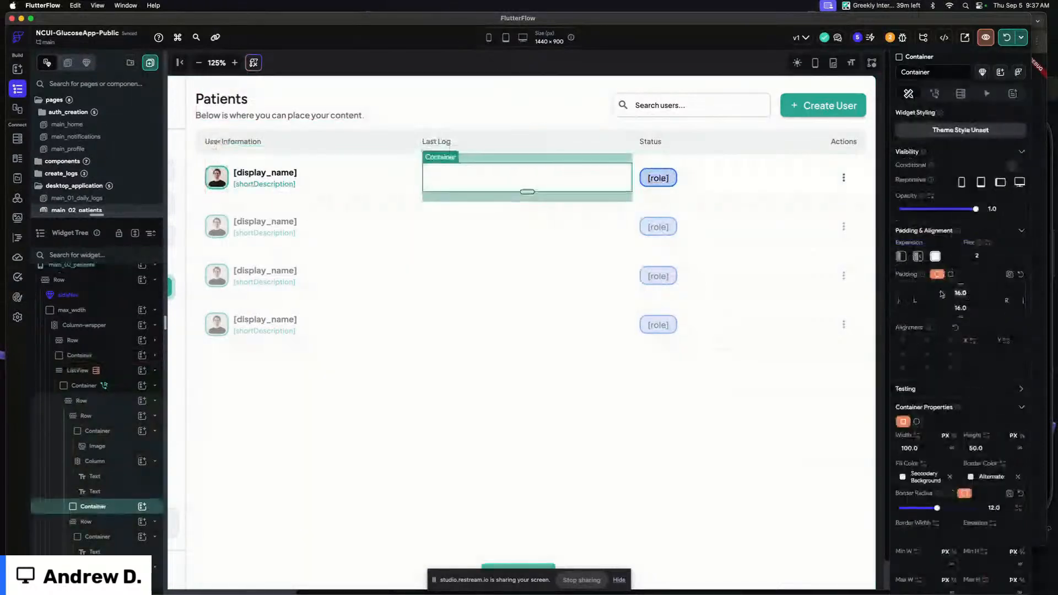
pyautogui.write('8')
pyautogui.press('Tab')
pyautogui.write('8')
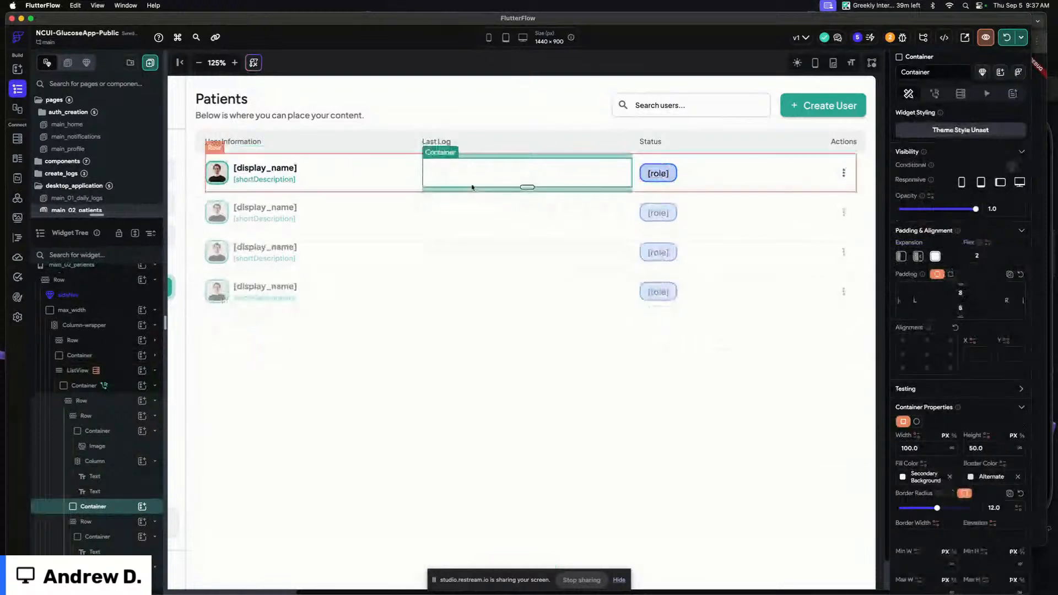
# Add a Query Collection backend query on the container using the daily_logs collection as a single document
pyautogui.click(959, 95)
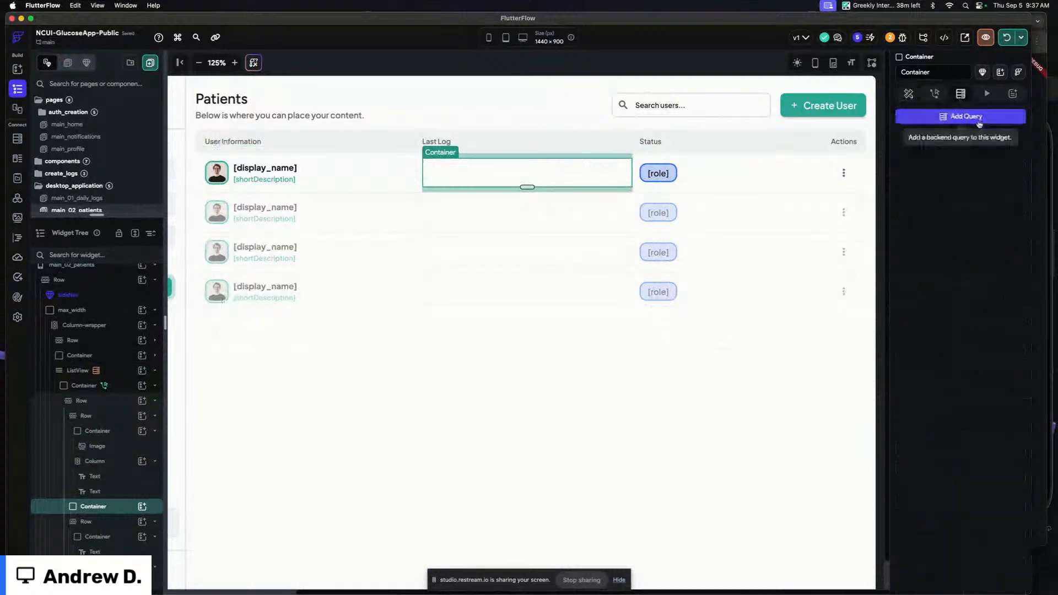
pyautogui.click(979, 119)
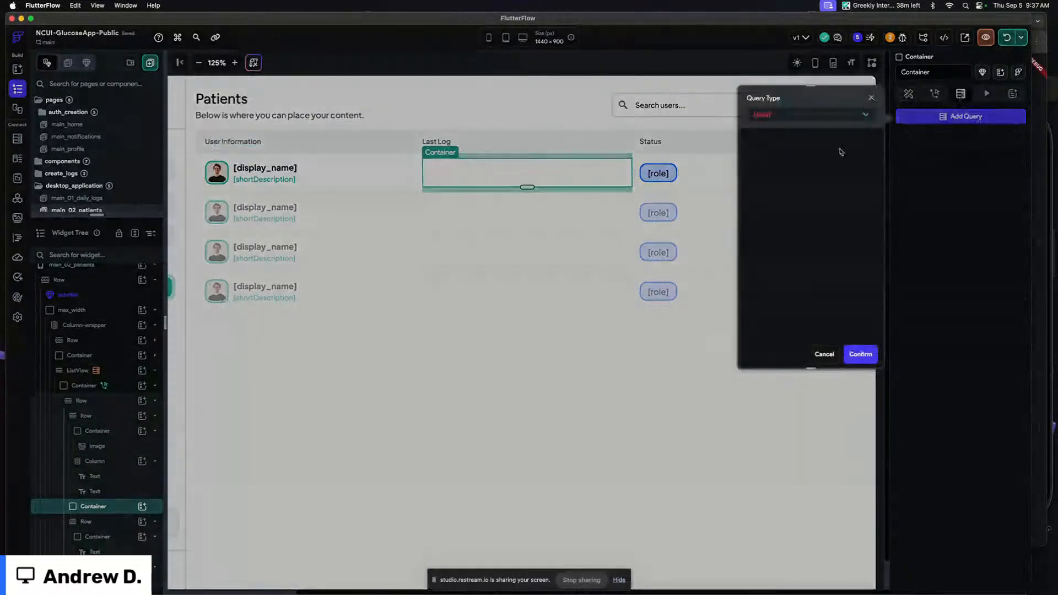
pyautogui.click(812, 119)
pyautogui.click(802, 121)
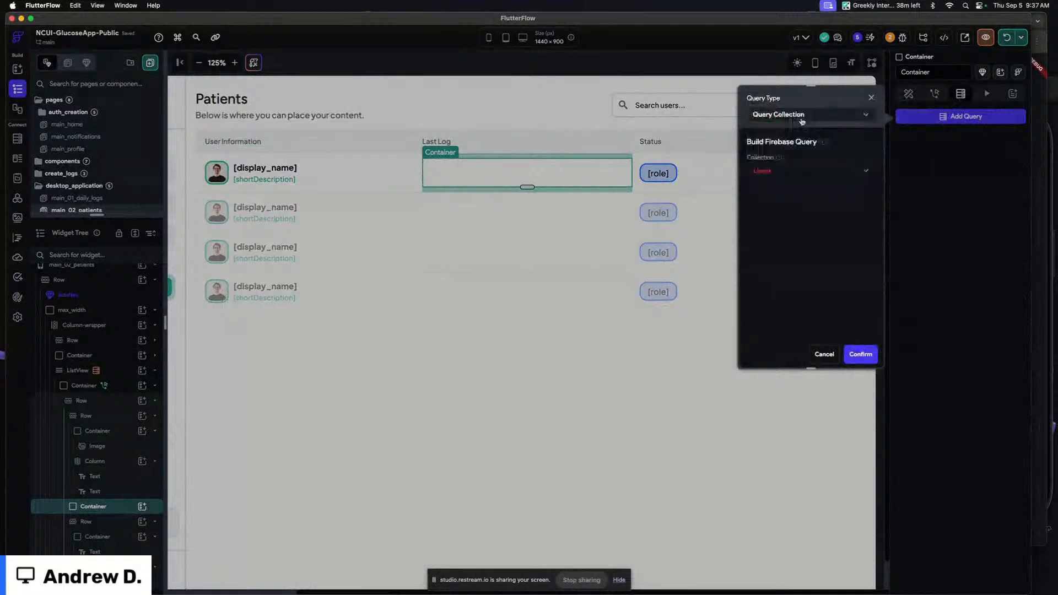
pyautogui.click(790, 176)
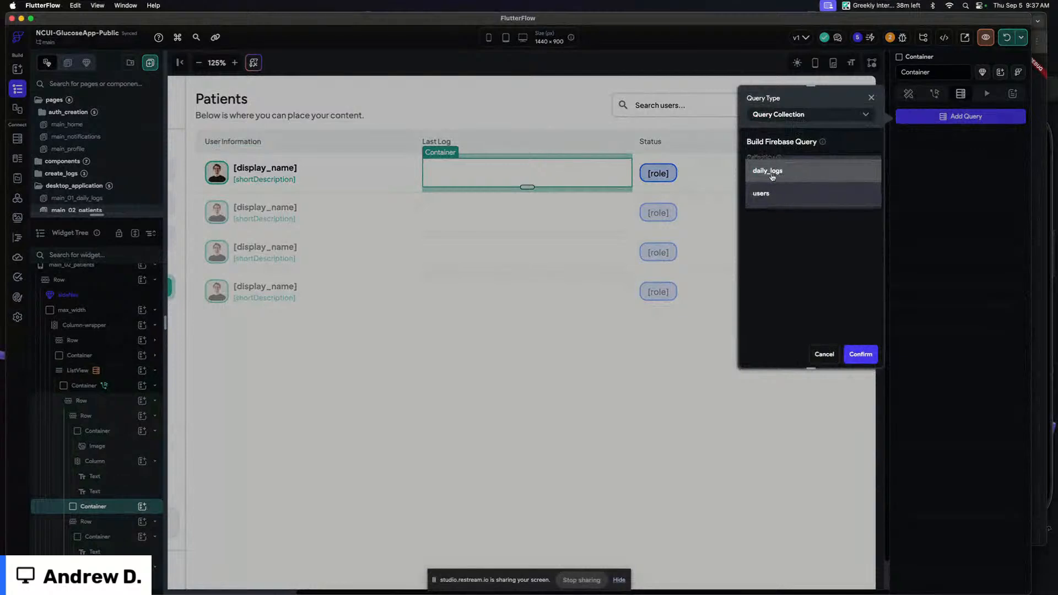
pyautogui.click(772, 176)
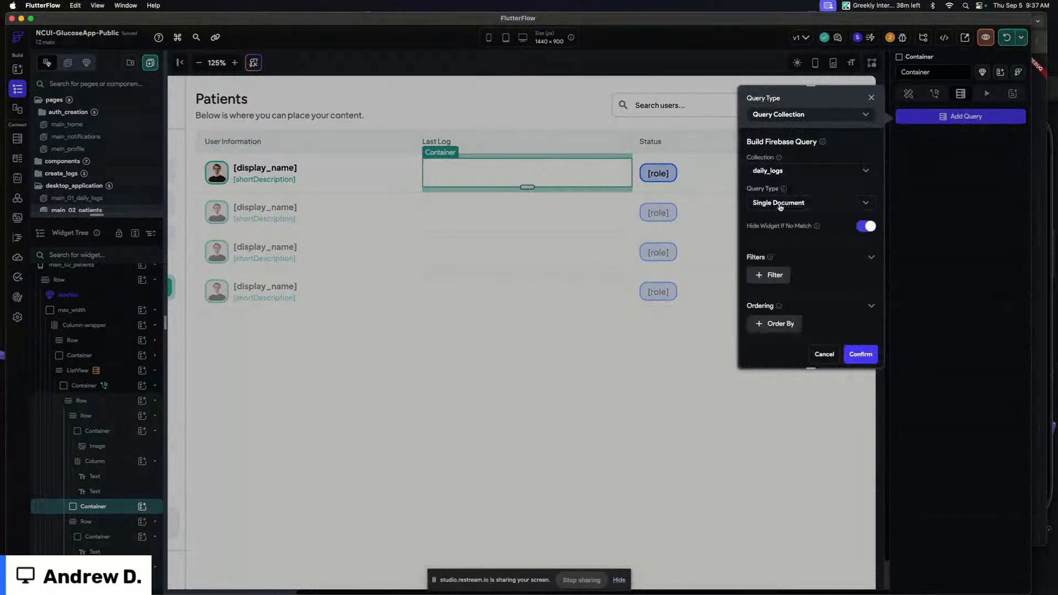
pyautogui.scroll(-2, 809, 220)
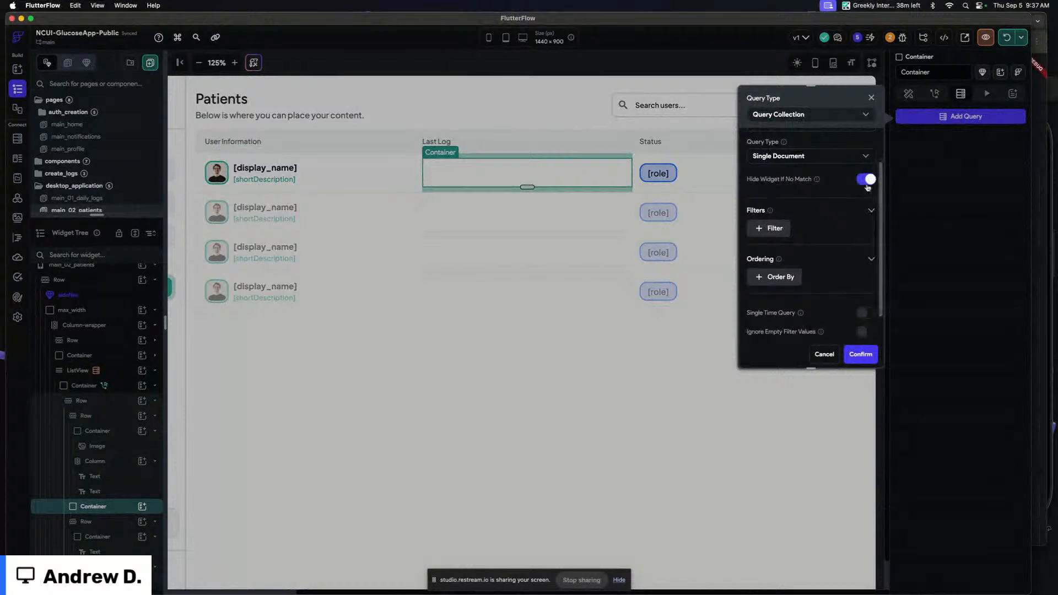
# Filter the query so user equals the users document's reference, then confirm the query
pyautogui.click(771, 228)
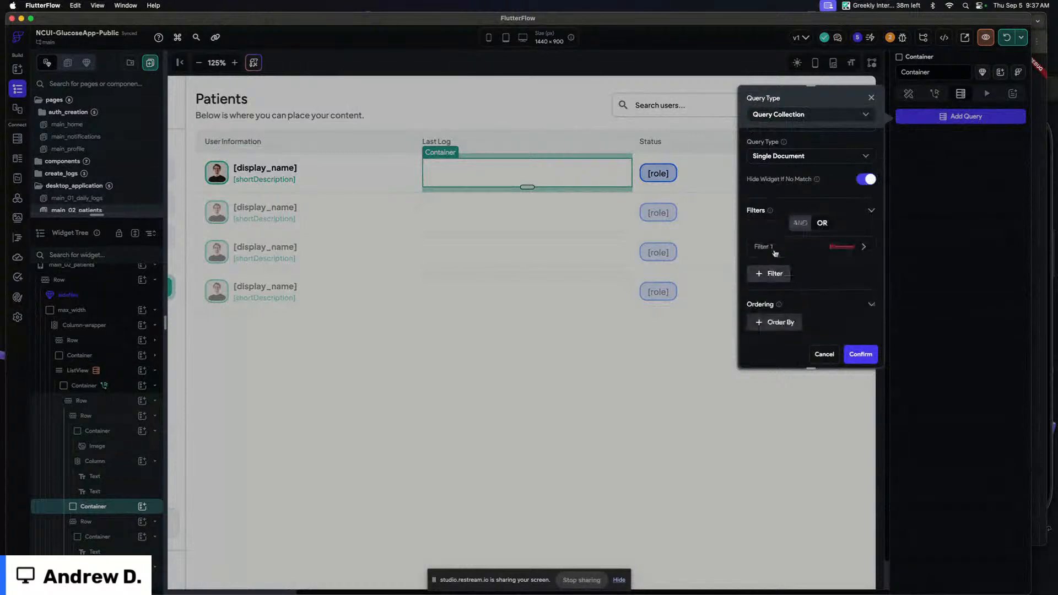
pyautogui.click(780, 289)
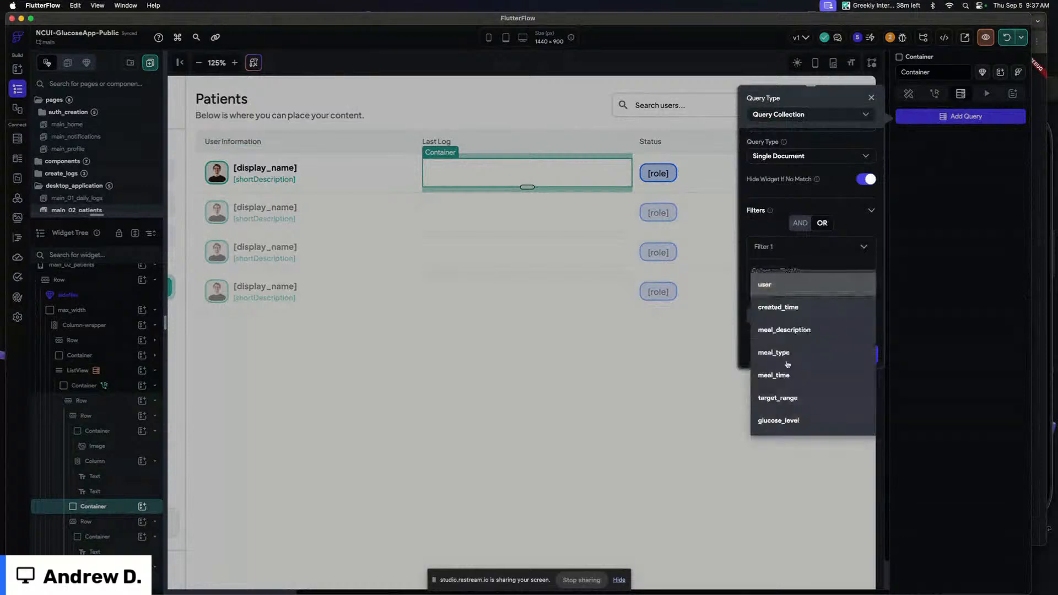
pyautogui.click(772, 285)
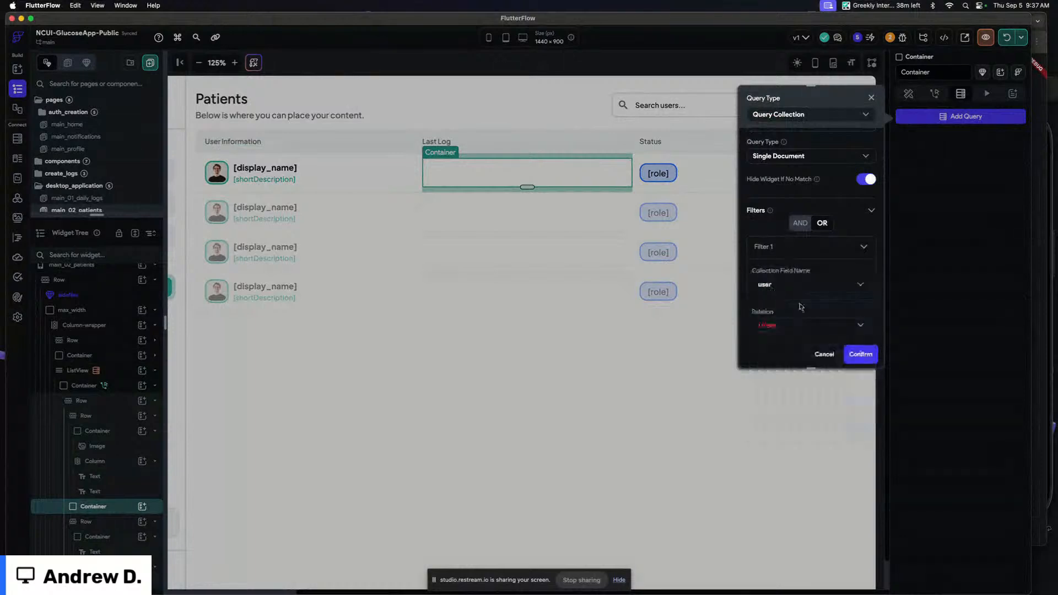
pyautogui.click(771, 326)
pyautogui.click(770, 325)
pyautogui.click(780, 292)
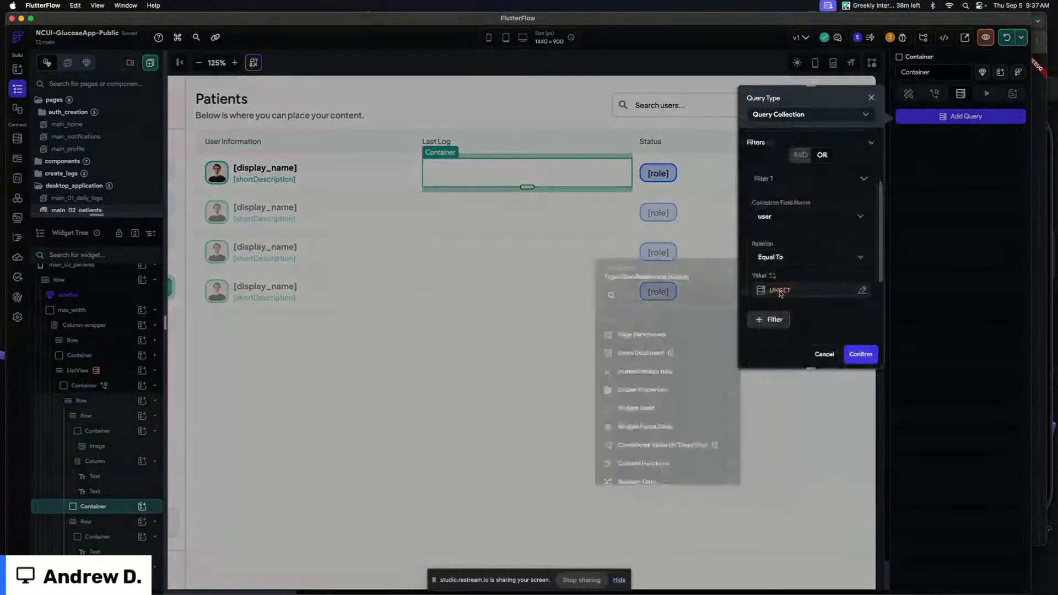
pyautogui.click(641, 354)
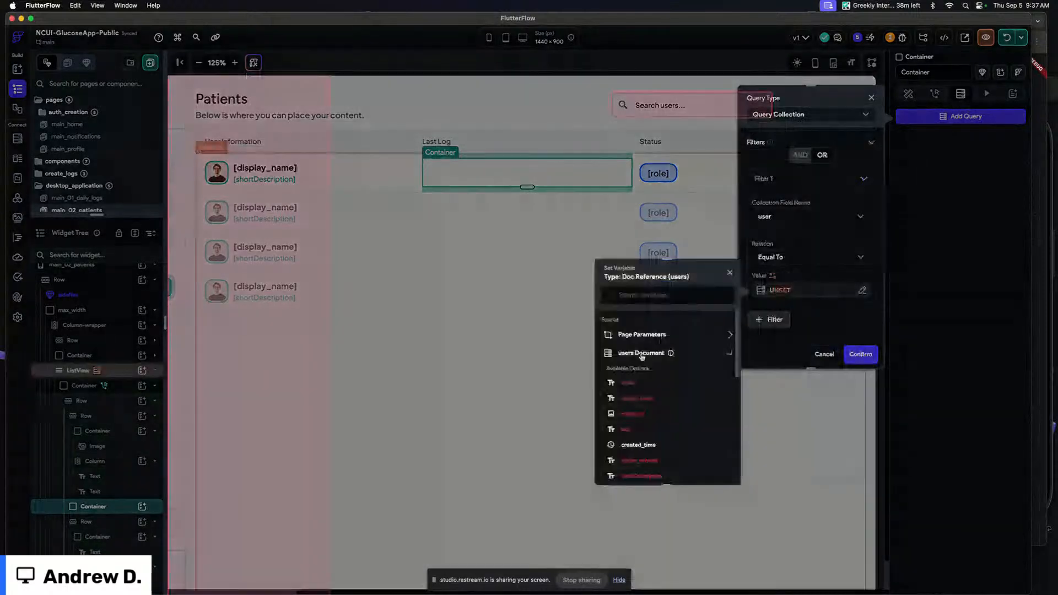
pyautogui.scroll(-4, 646, 416)
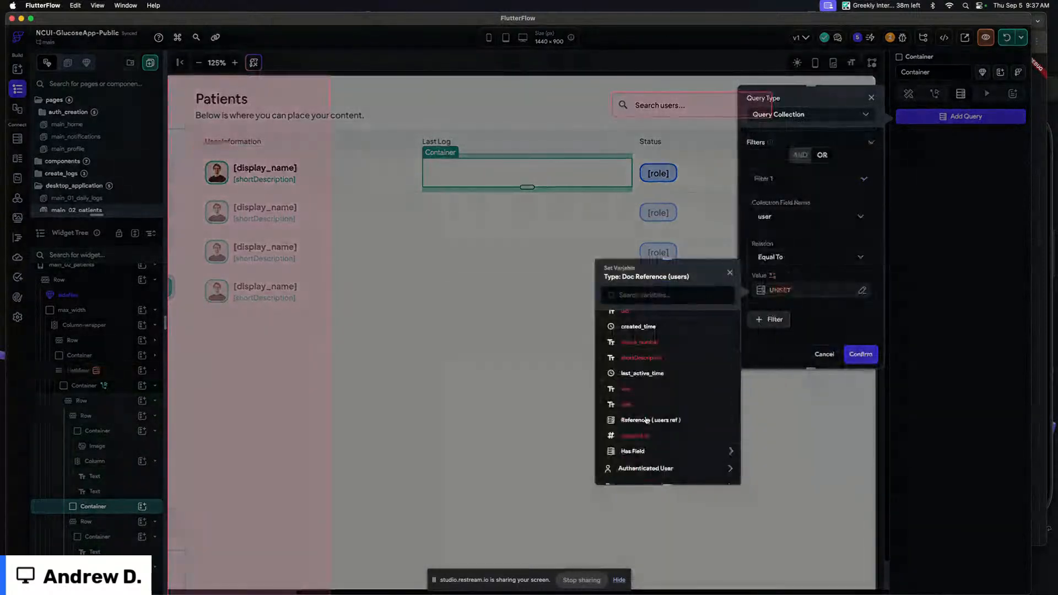
pyautogui.click(646, 420)
pyautogui.click(713, 467)
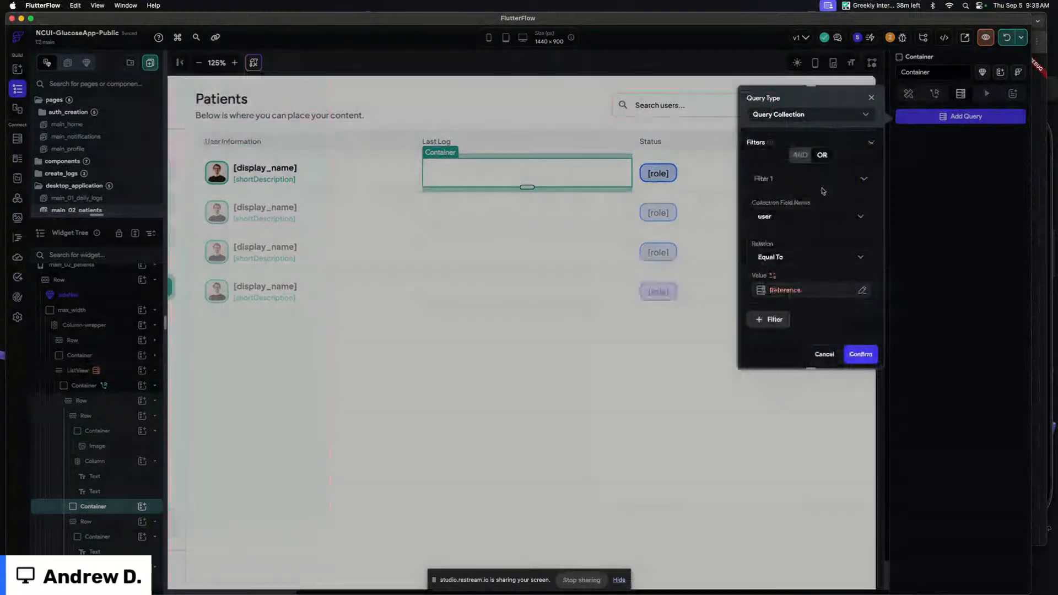
pyautogui.click(780, 179)
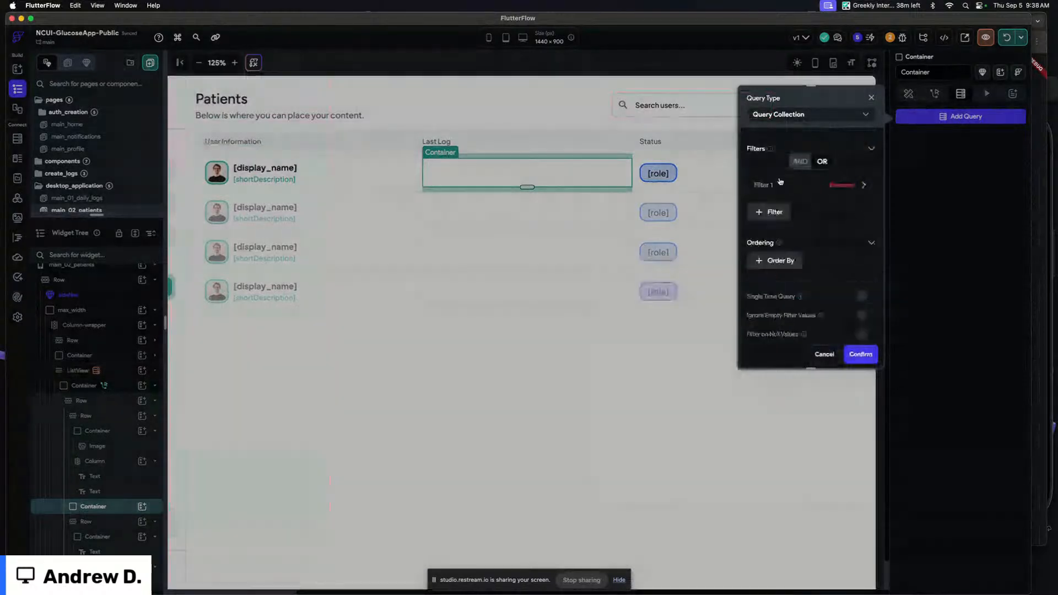
pyautogui.scroll(1, 780, 182)
pyautogui.scroll(5, 780, 181)
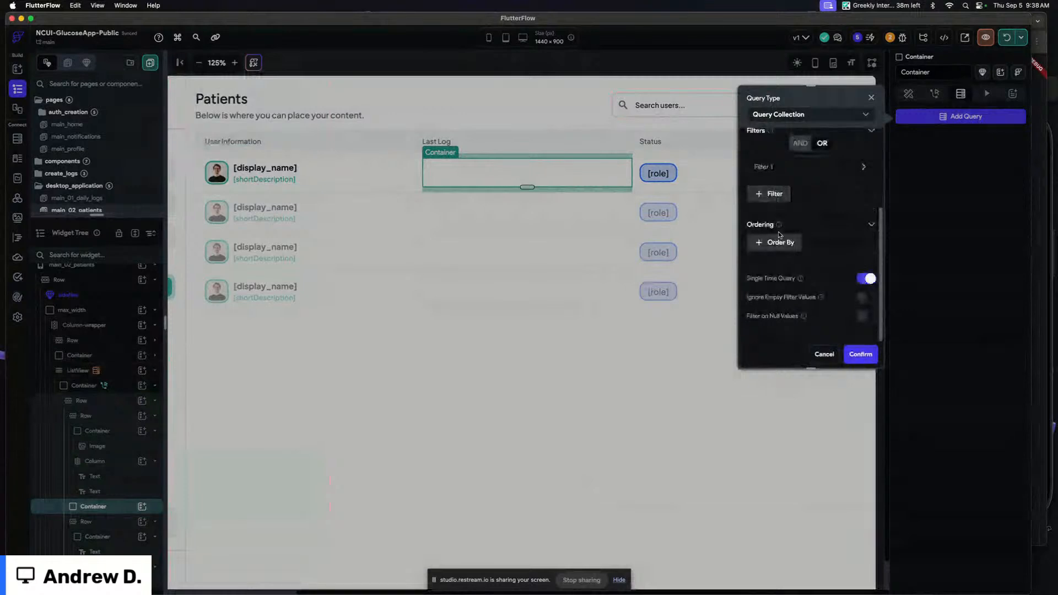
pyautogui.click(859, 357)
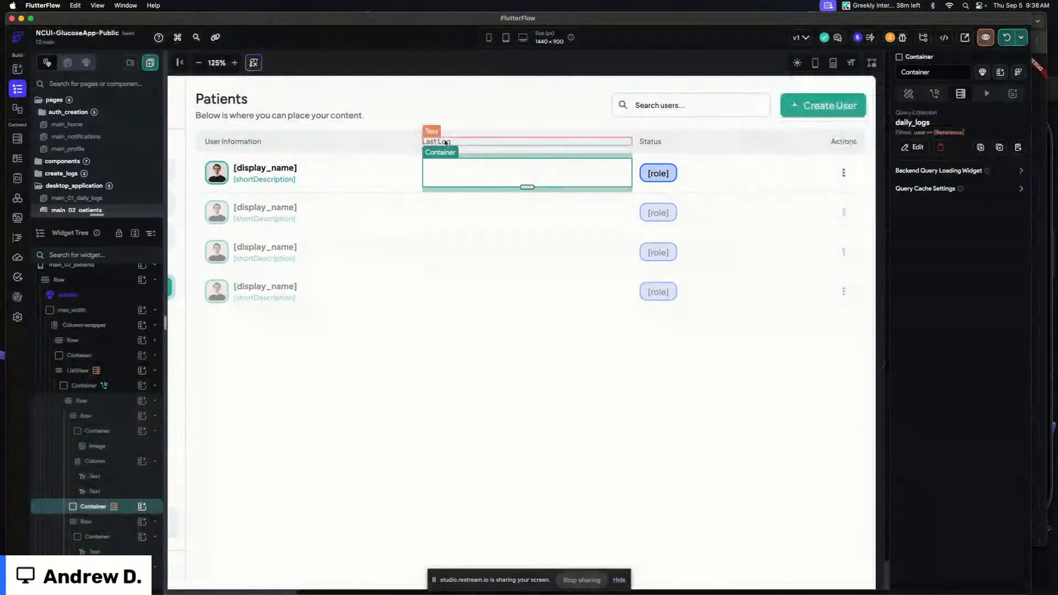
# Duplicate the daily_log_card component and rename the copy daily_log_small
pyautogui.click(460, 65)
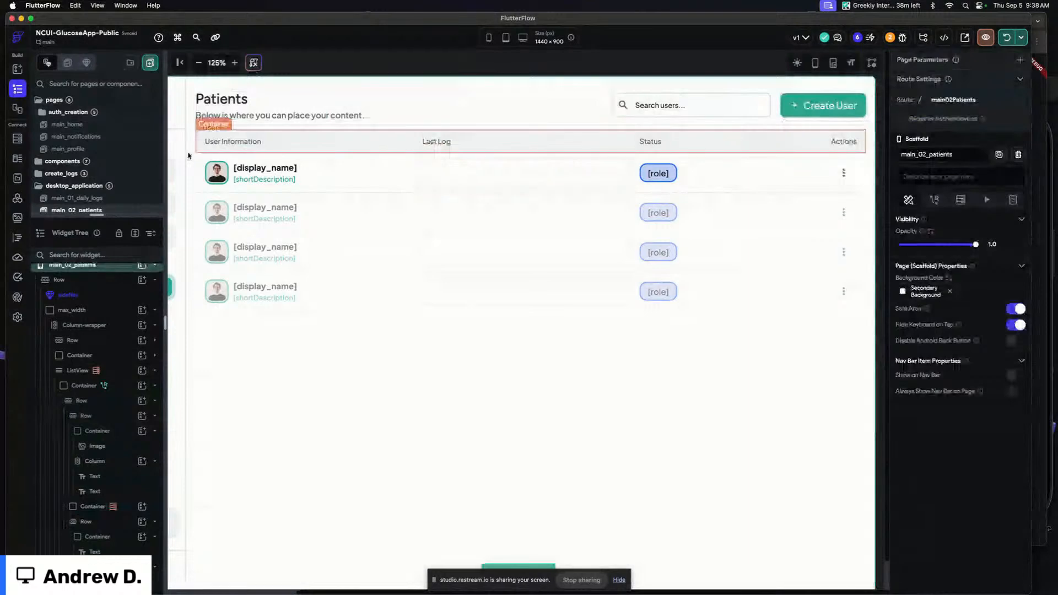
pyautogui.click(97, 215)
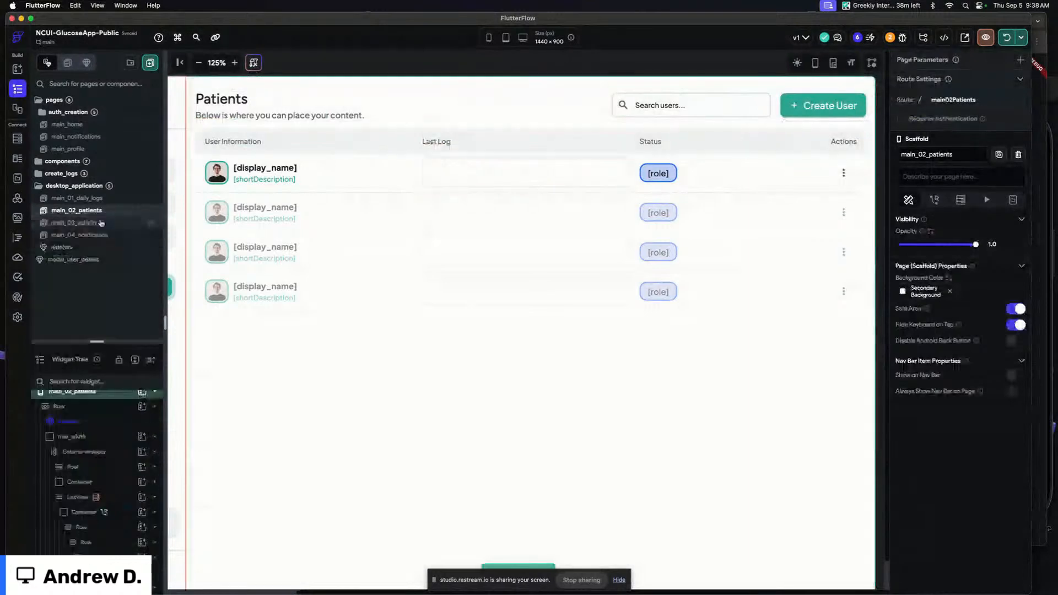
pyautogui.click(63, 161)
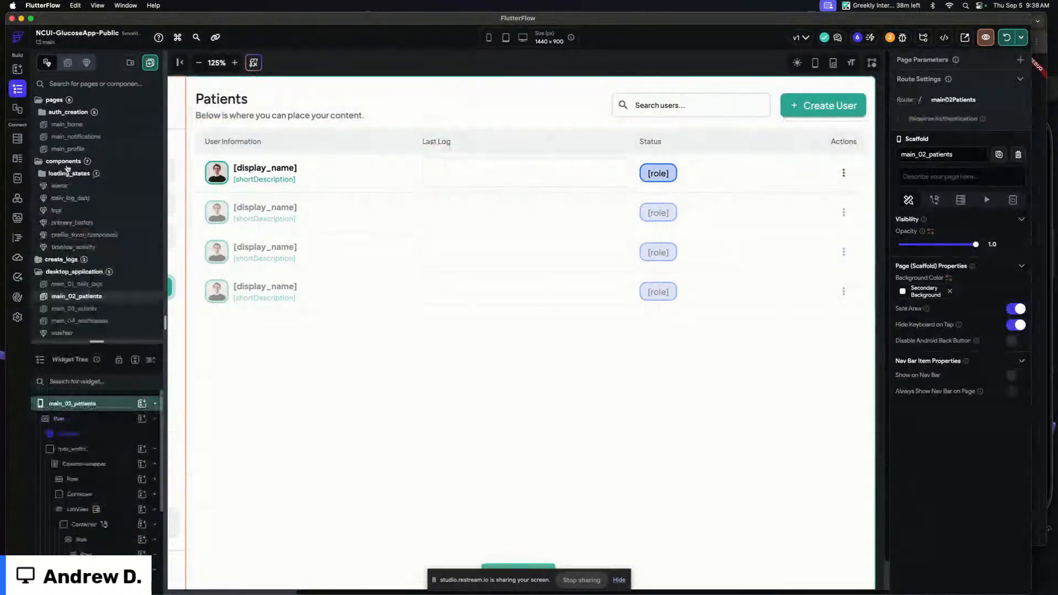
pyautogui.click(83, 198)
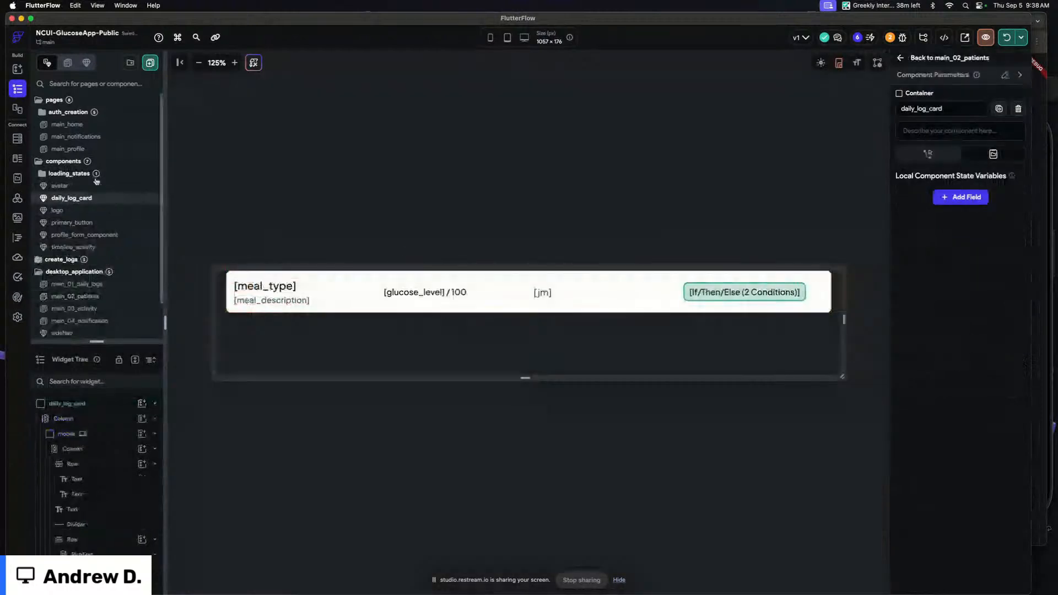
pyautogui.rightClick(97, 204)
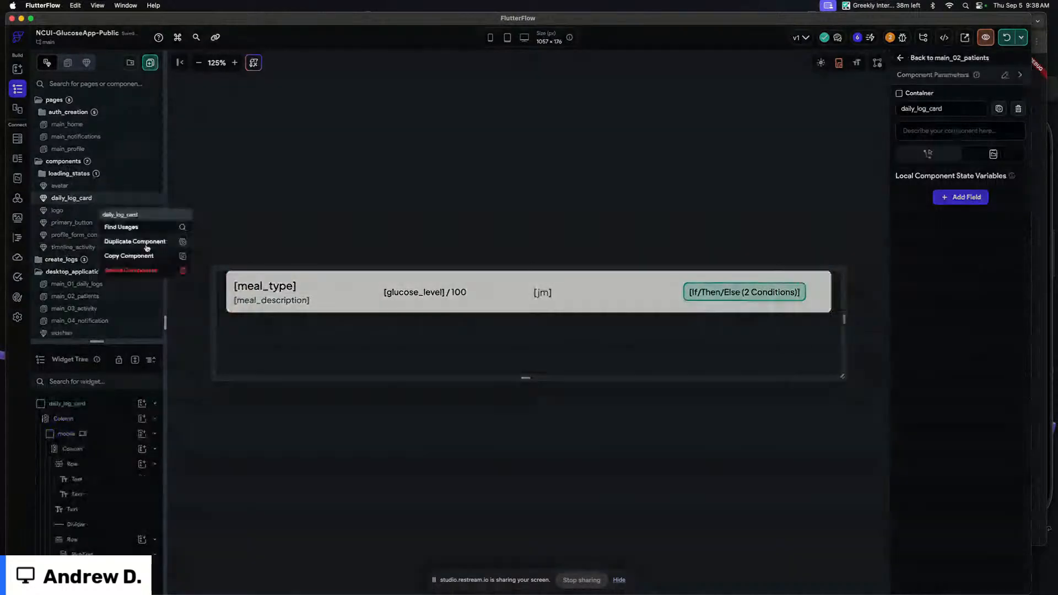
pyautogui.click(135, 241)
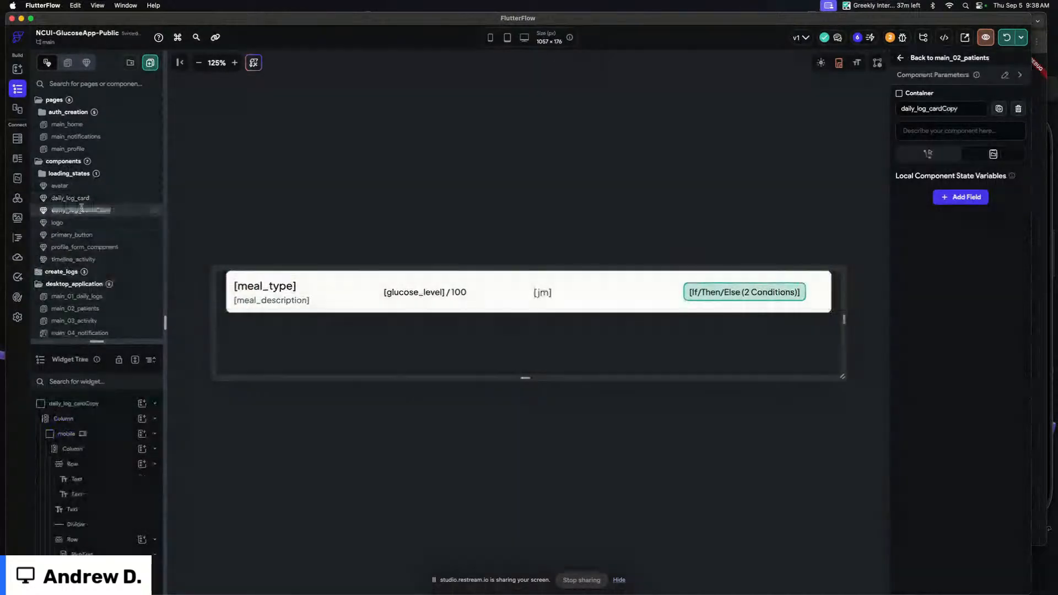
pyautogui.write('daily_log_small')
pyautogui.press('Return')
pyautogui.click(273, 239)
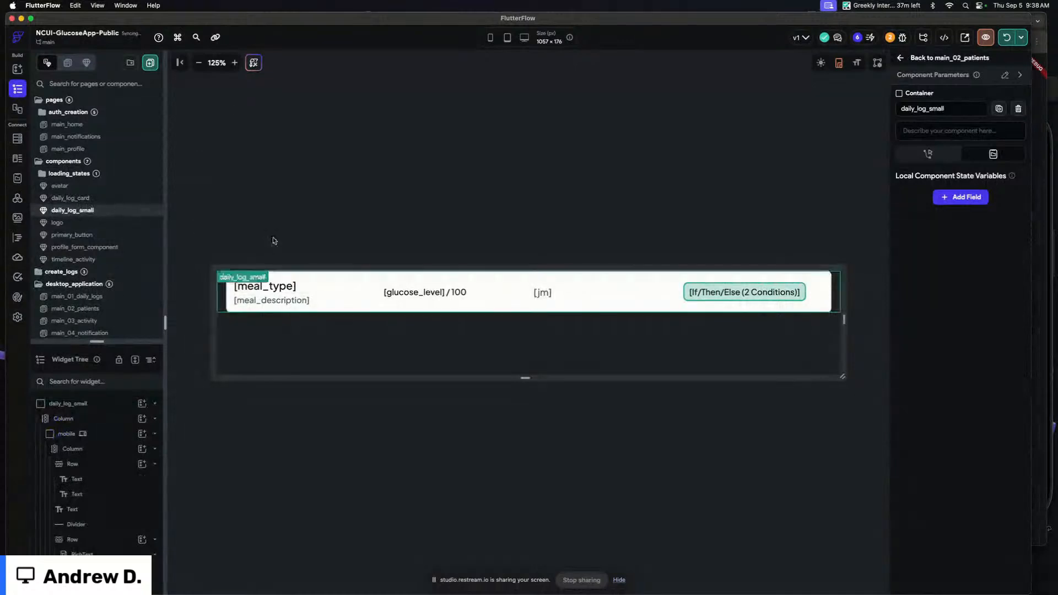
# Remove the meal description and glucose level texts from the daily_log_small card
pyautogui.click(234, 62)
pyautogui.click(234, 63)
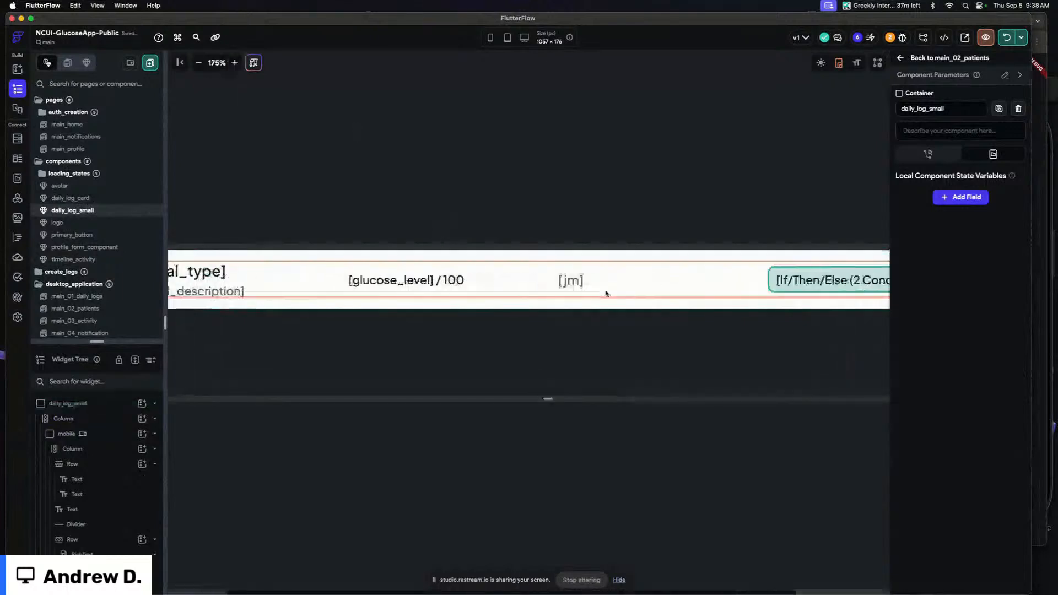
pyautogui.hscroll(-3, 589, 293)
pyautogui.click(295, 293)
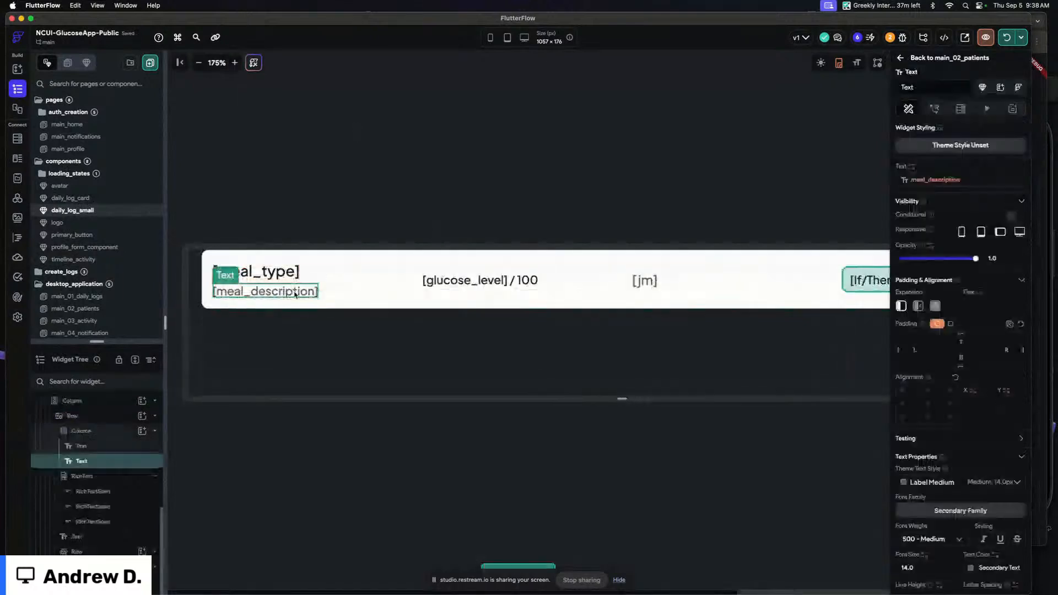
pyautogui.press('BackSpace')
pyautogui.moveTo(429, 280); pyautogui.dragTo(289, 285)
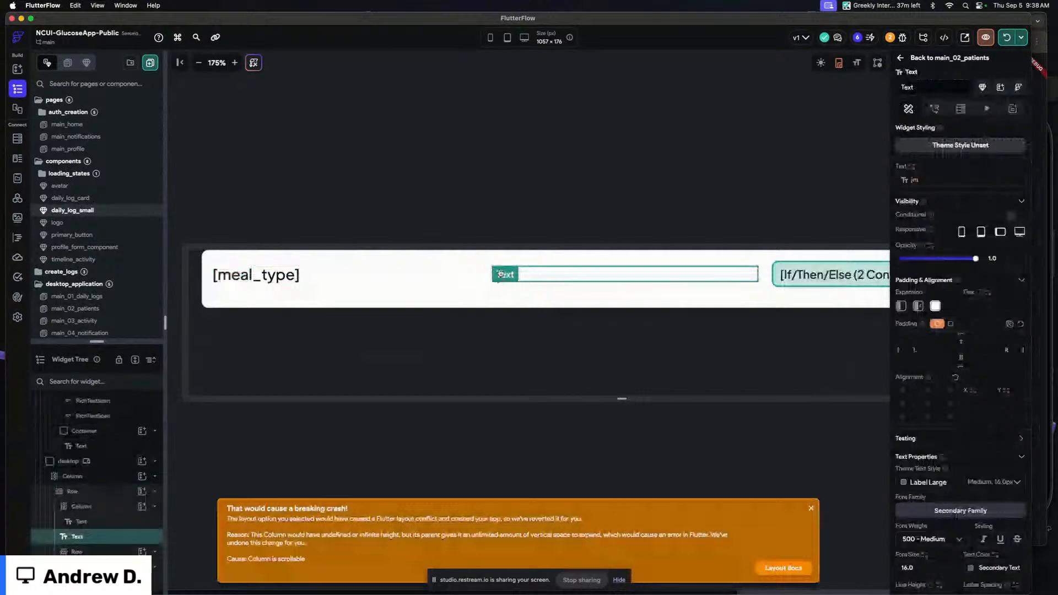
# Turn off expansion for the [jm] time text in the card's row
pyautogui.click(447, 211)
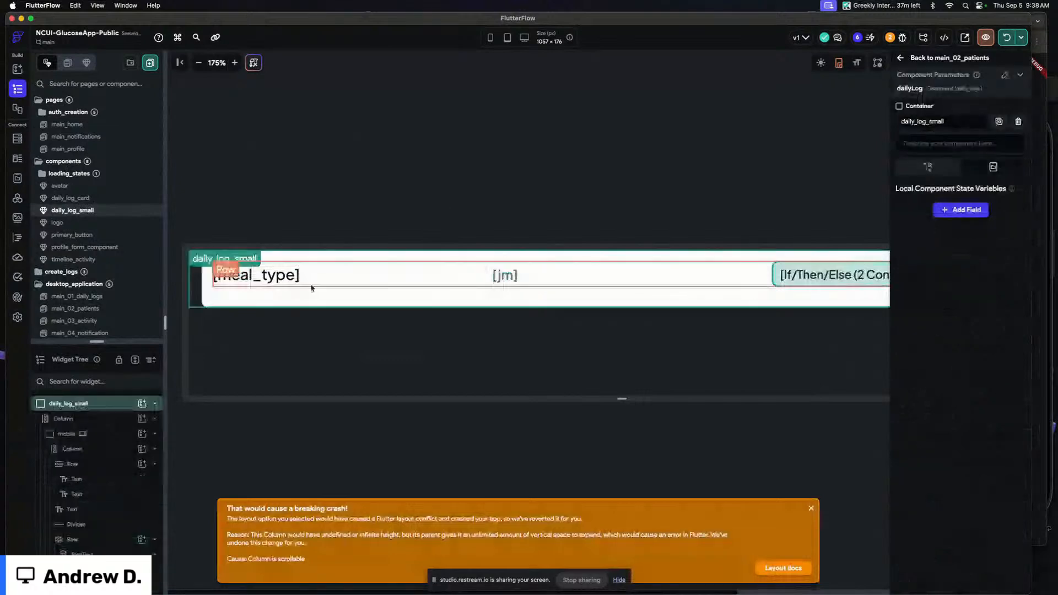
pyautogui.click(279, 279)
pyautogui.click(255, 222)
pyautogui.click(106, 213)
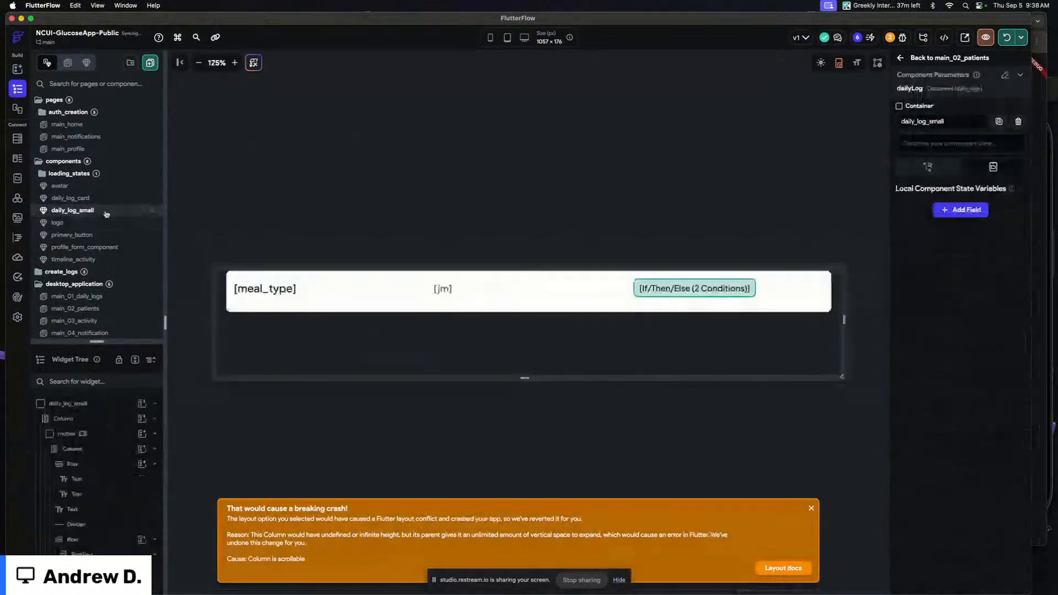
pyautogui.scroll(-2, 108, 459)
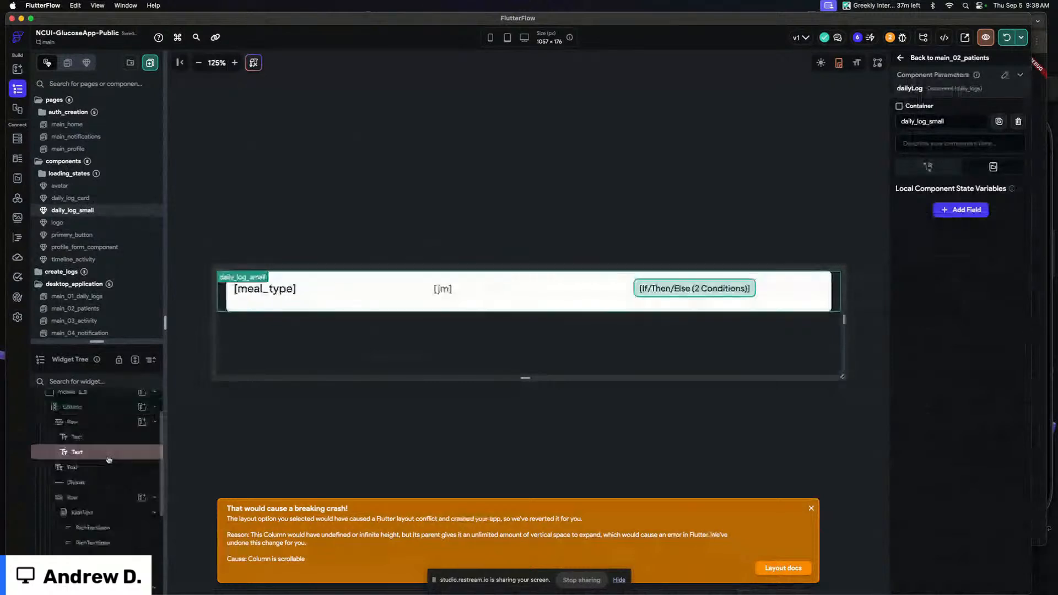
pyautogui.moveTo(844, 319); pyautogui.dragTo(878, 322)
pyautogui.scroll(-3, 80, 496)
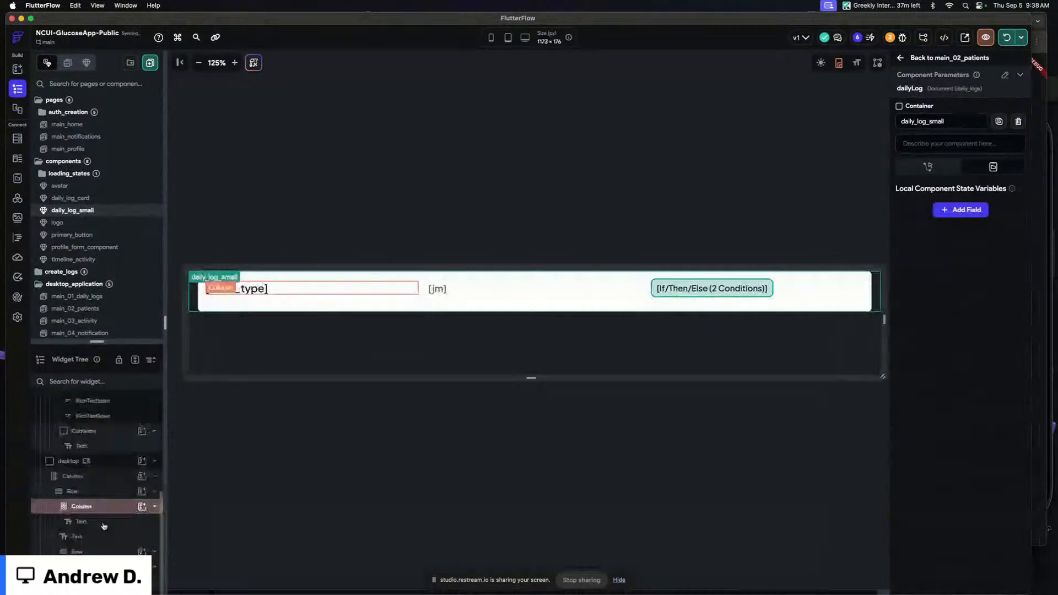
pyautogui.click(101, 582)
pyautogui.click(640, 235)
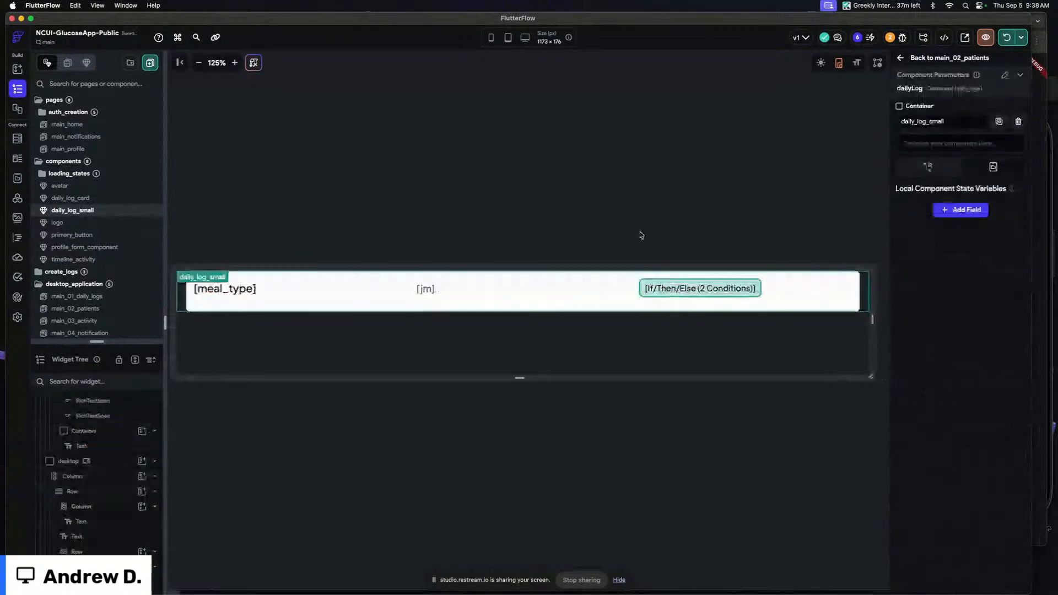
pyautogui.click(251, 291)
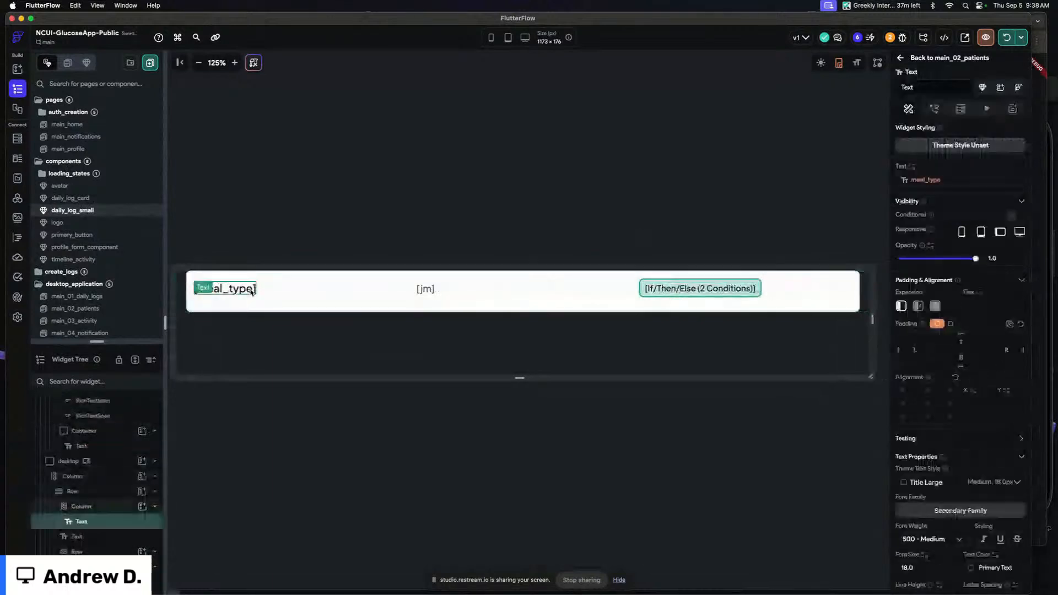
pyautogui.click(423, 289)
pyautogui.click(901, 306)
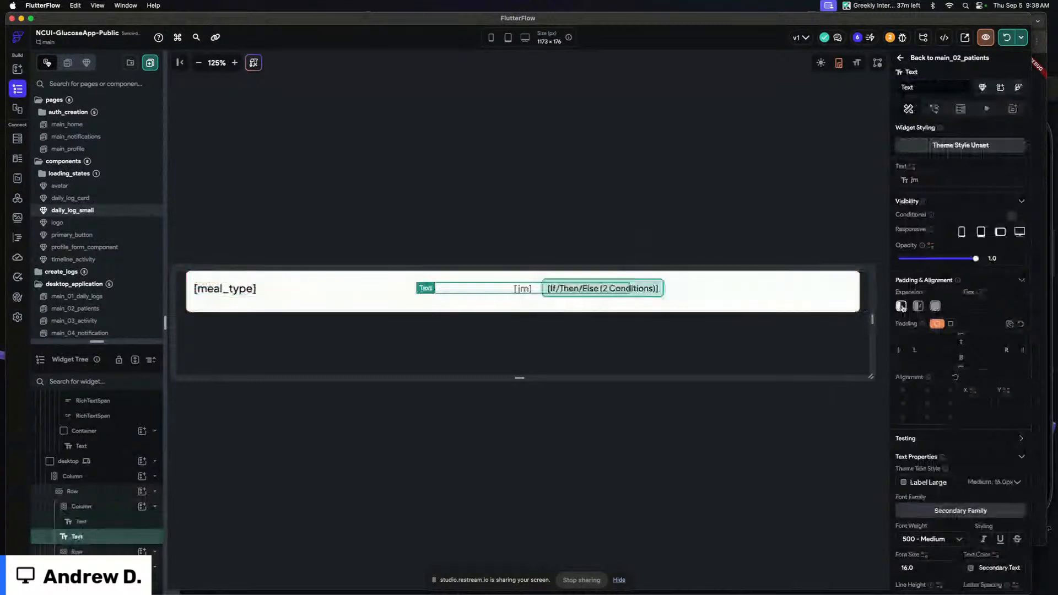
# Move the [jm] time text into the column beneath the meal type text
pyautogui.click(521, 306)
pyautogui.click(523, 292)
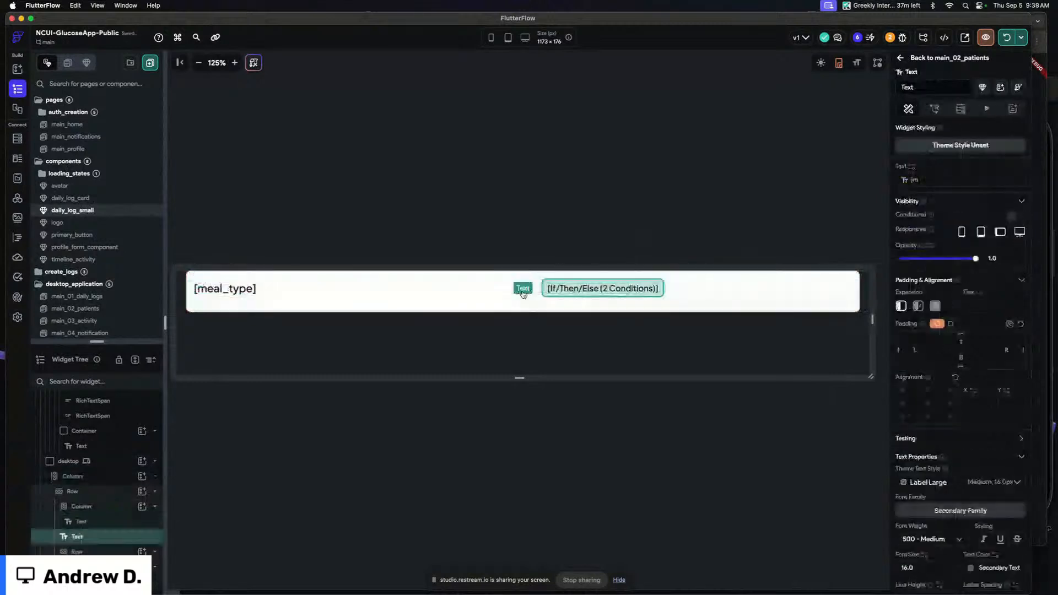
pyautogui.moveTo(104, 534); pyautogui.dragTo(104, 533)
pyautogui.click(243, 306)
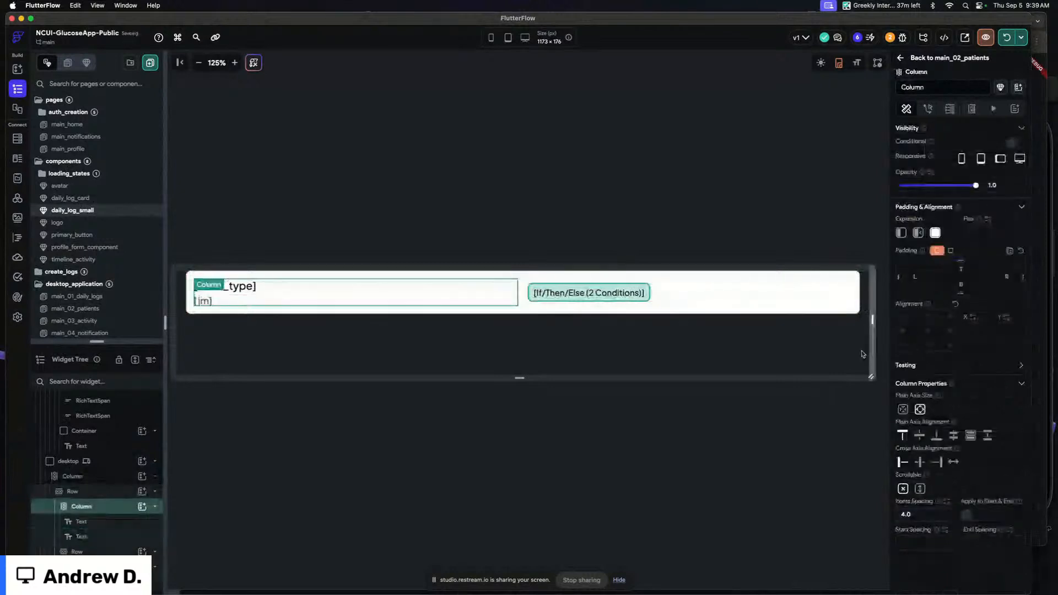
# Turn off expansion for the text column and for the row holding the status badge
pyautogui.click(508, 294)
pyautogui.click(508, 294)
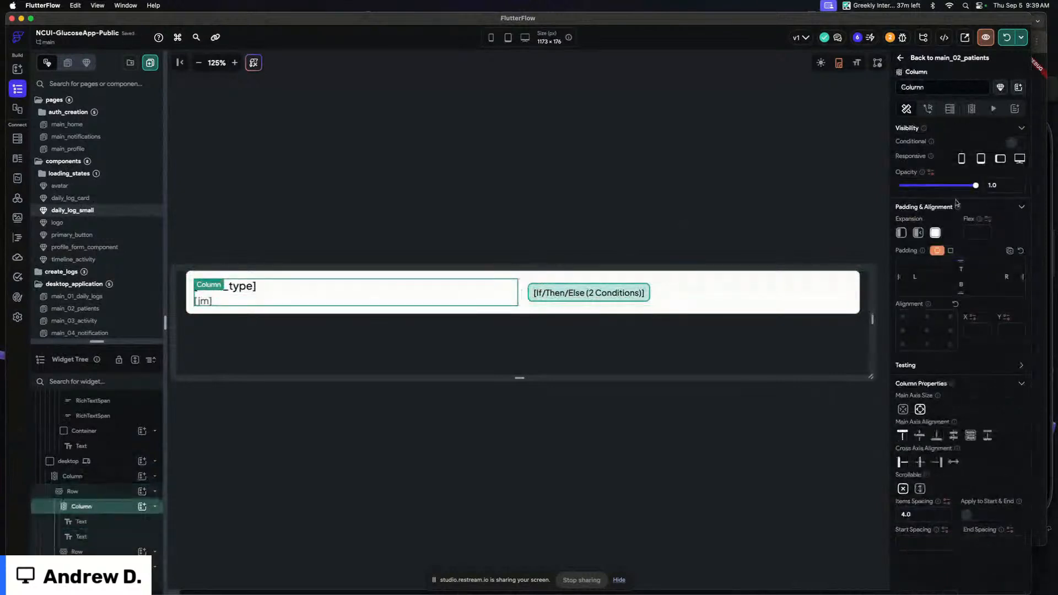
pyautogui.click(901, 233)
pyautogui.click(392, 296)
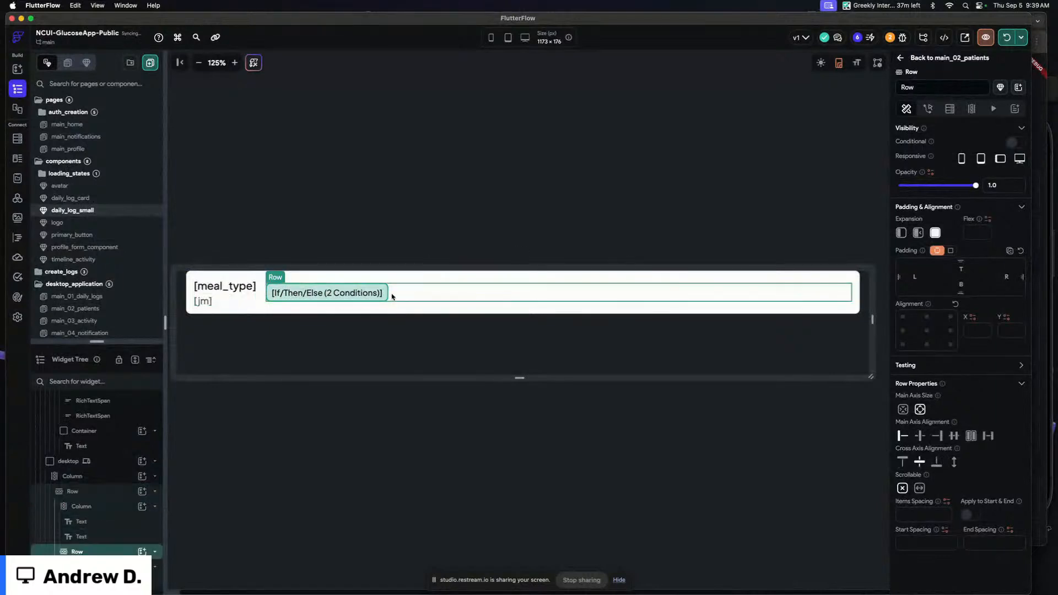
pyautogui.click(900, 233)
# Set the main row's main axis size to minimum so it hugs its content
pyautogui.click(855, 304)
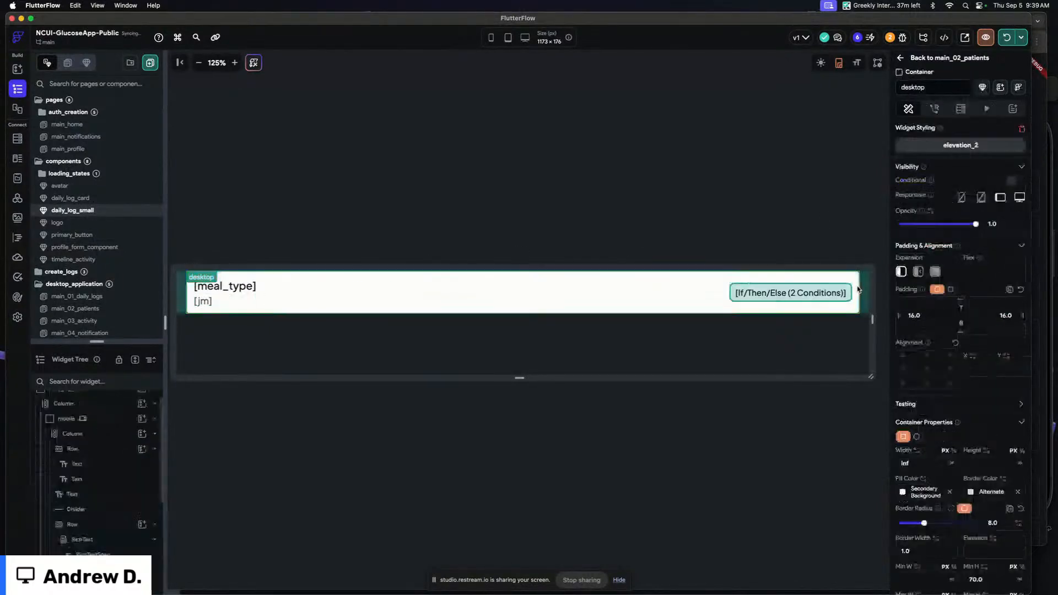
pyautogui.scroll(-5, 948, 466)
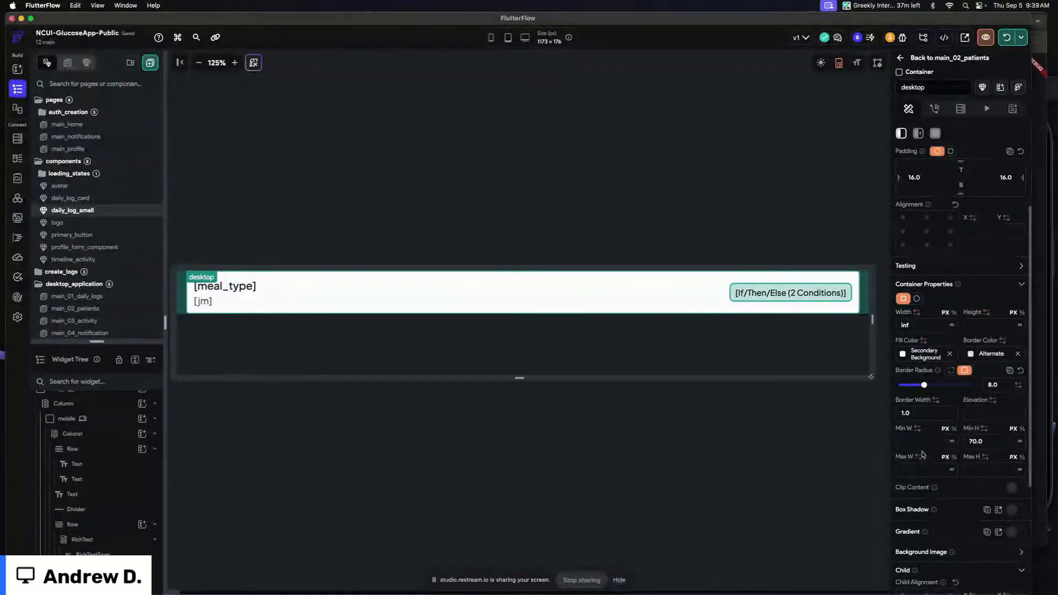
pyautogui.click(699, 281)
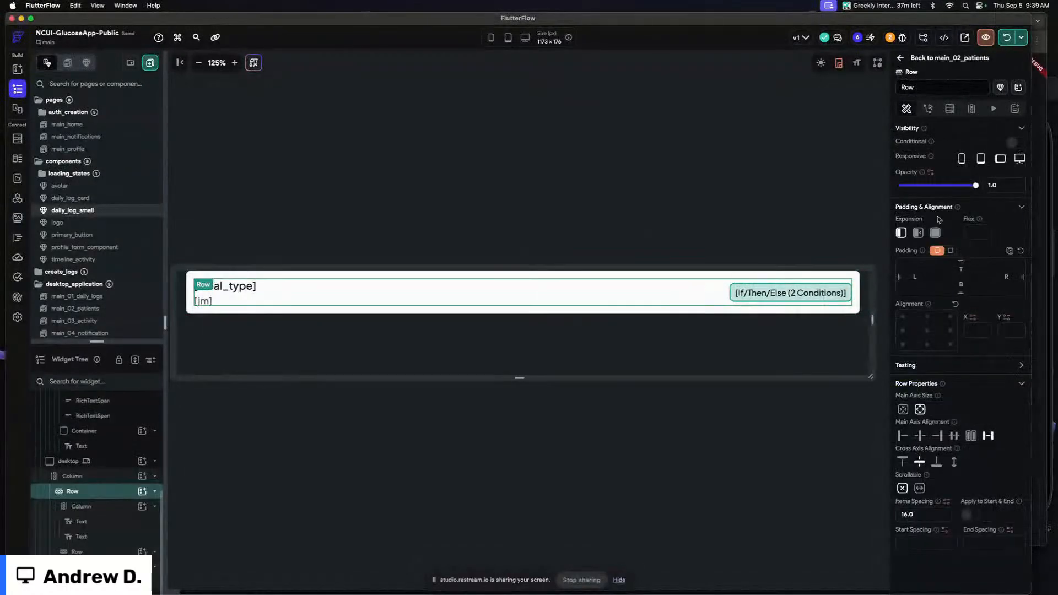
pyautogui.click(902, 408)
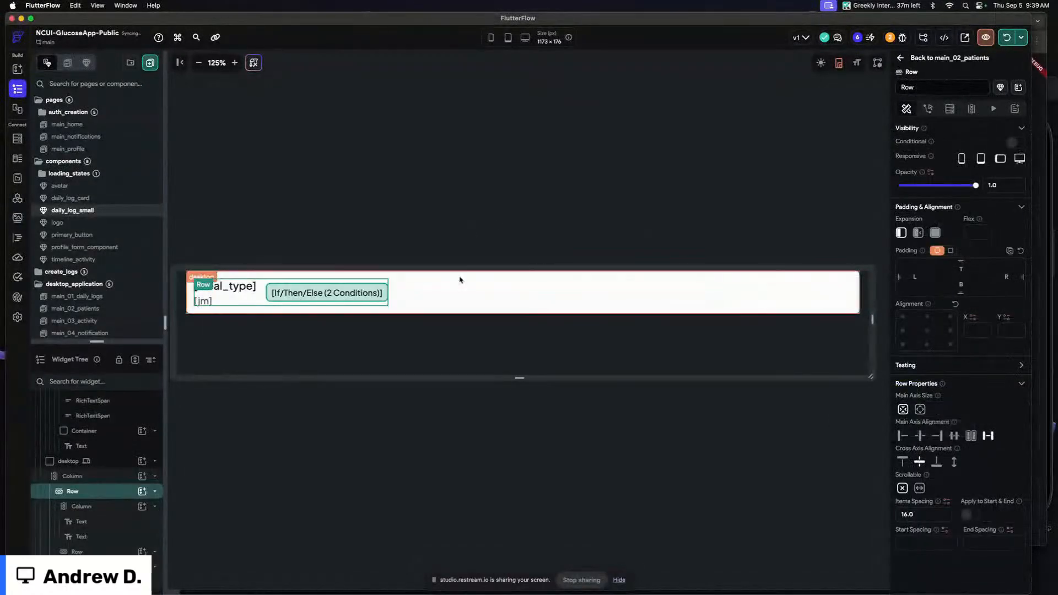
# Delete the mobile container variant from the daily_log_small component
pyautogui.click(457, 297)
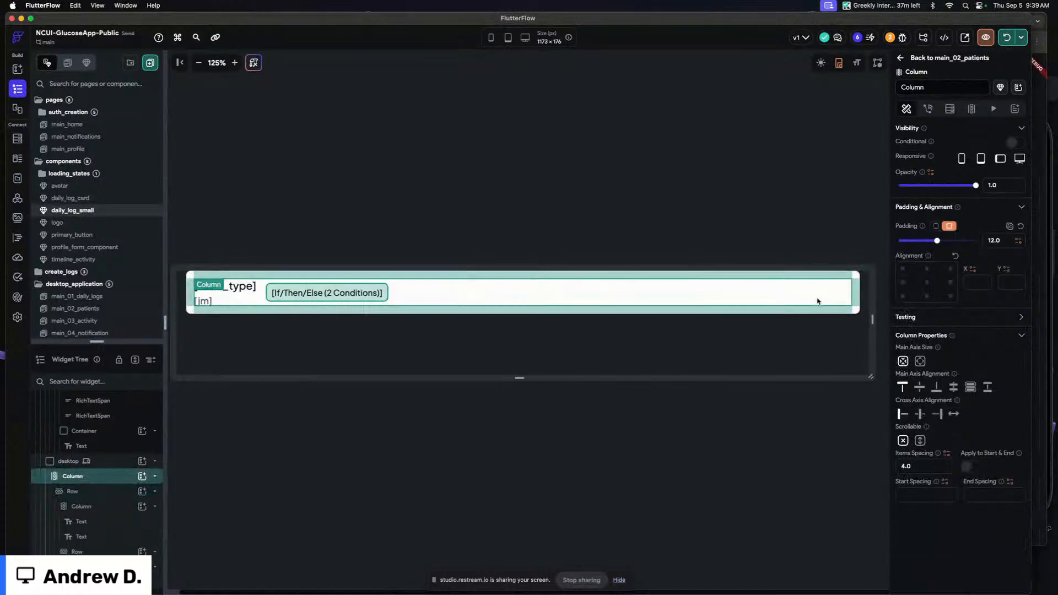
pyautogui.click(113, 461)
pyautogui.scroll(5, 113, 463)
pyautogui.click(112, 435)
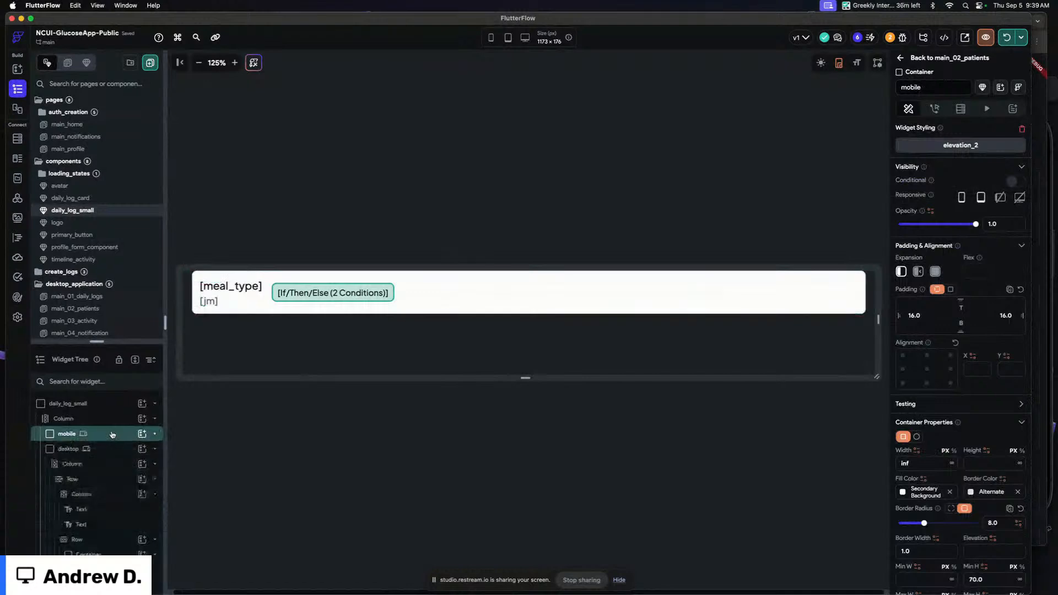
pyautogui.press('Delete')
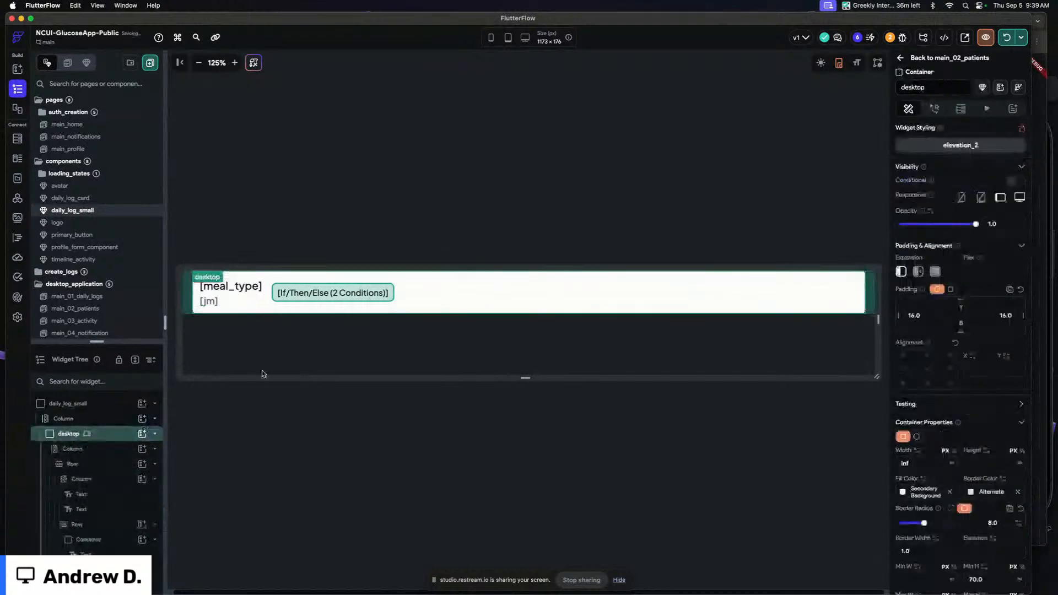
# Clear the desktop container's width so the card shrinks to fit its content
pyautogui.moveTo(927, 466); pyautogui.dragTo(838, 449)
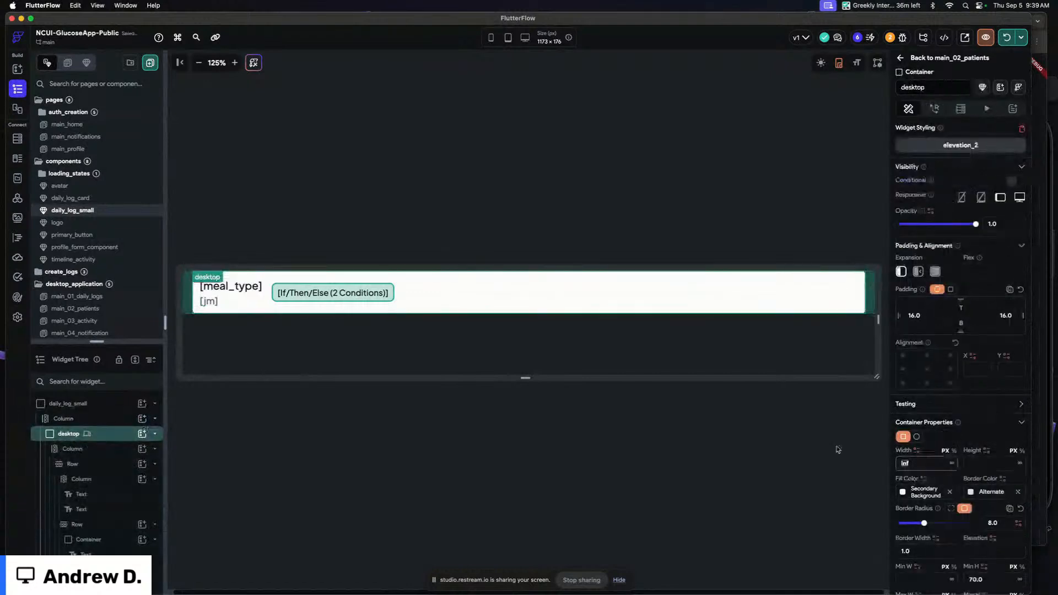
pyautogui.press('BackSpace')
pyautogui.click(418, 231)
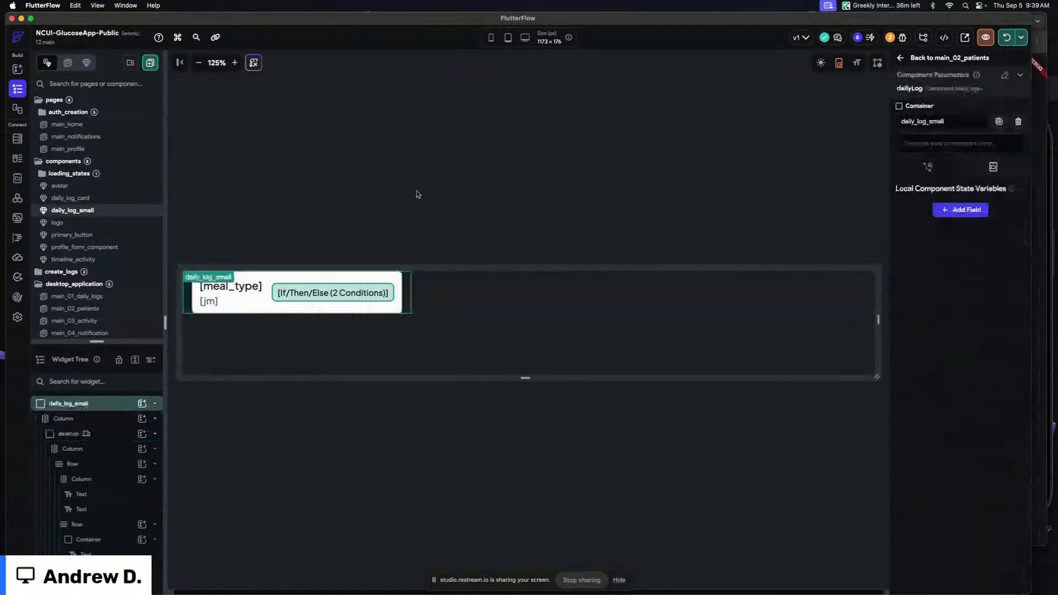
pyautogui.click(401, 279)
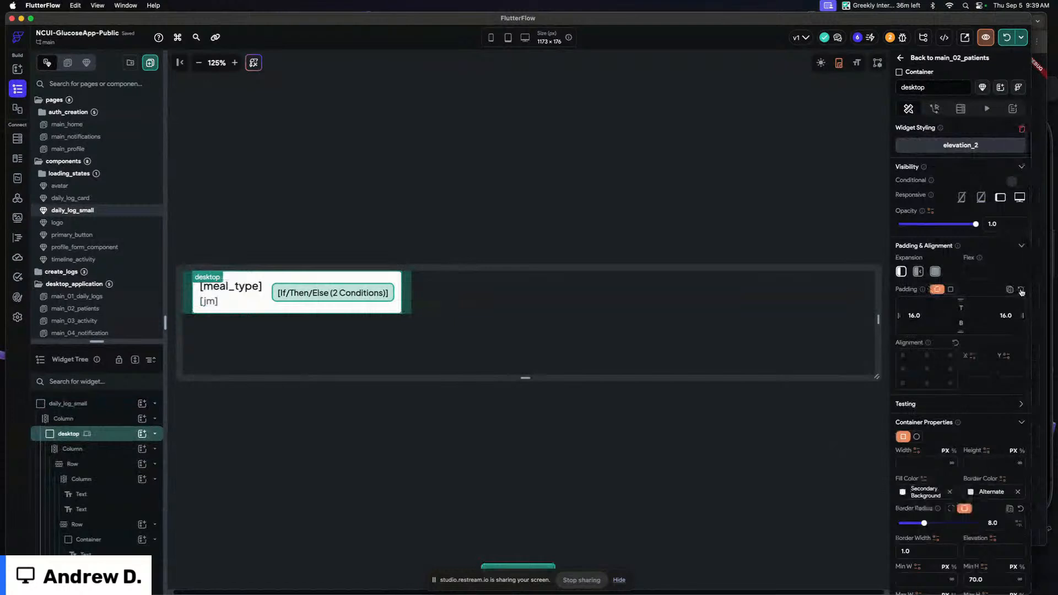
pyautogui.click(408, 205)
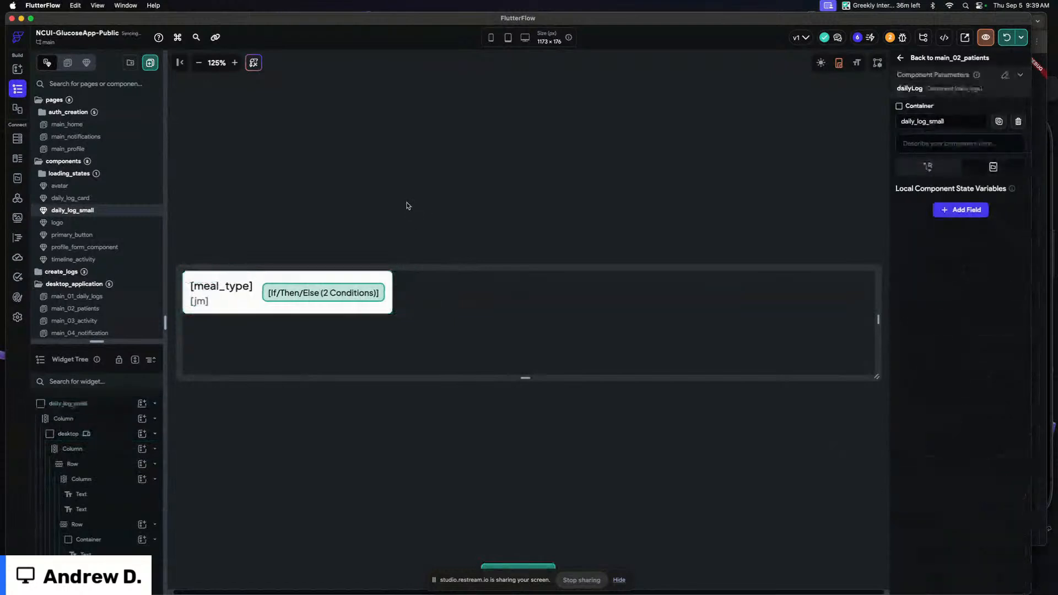
# Set the meal type text's theme style to Body Medium
pyautogui.click(223, 286)
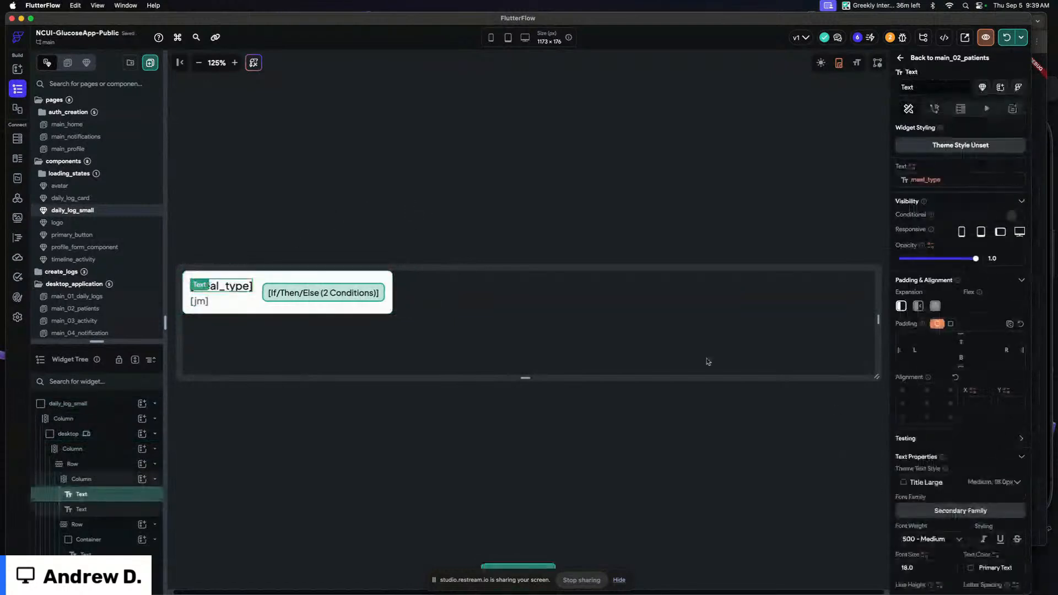
pyautogui.click(935, 485)
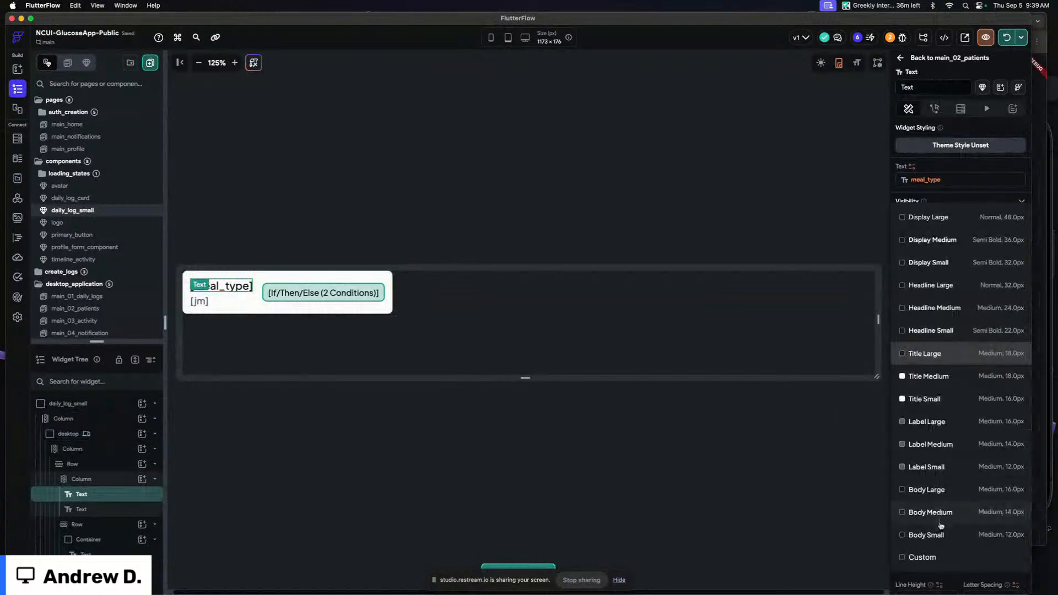
pyautogui.click(931, 508)
pyautogui.click(199, 298)
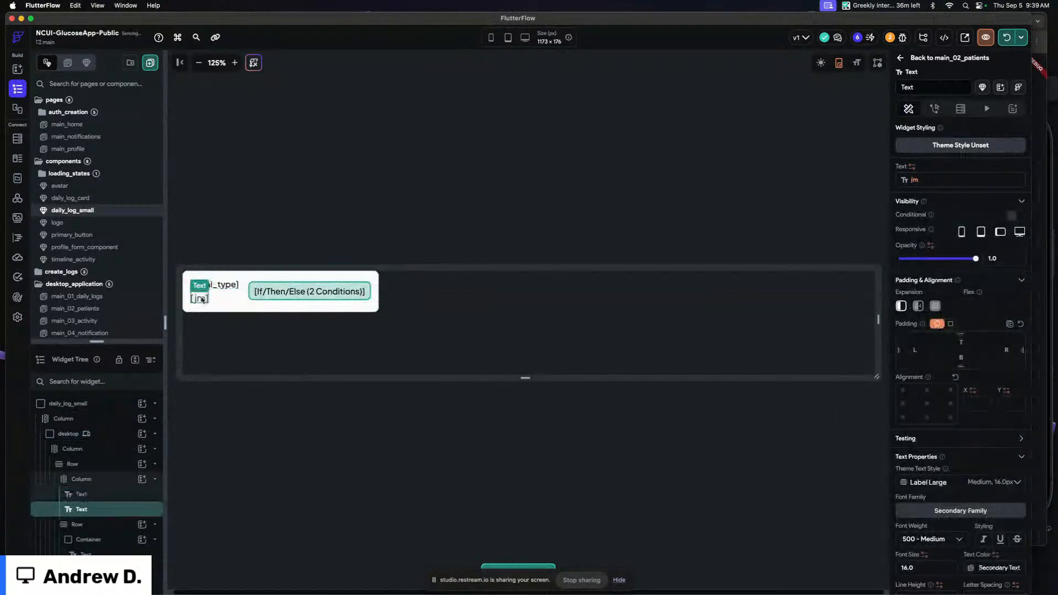
# Set the date text's theme style to Label Small
pyautogui.click(934, 485)
pyautogui.click(931, 467)
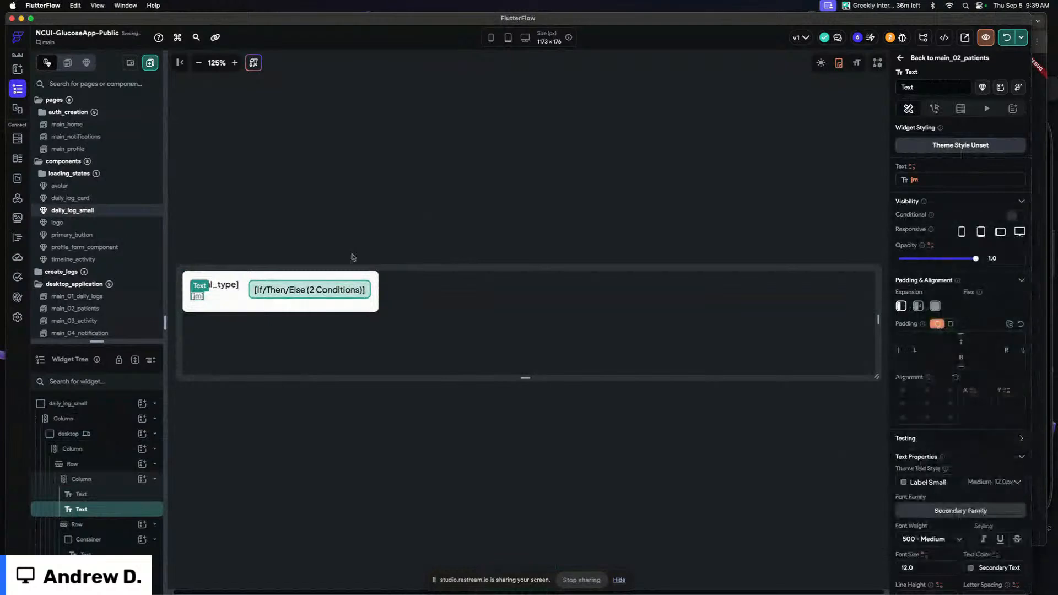
pyautogui.click(257, 236)
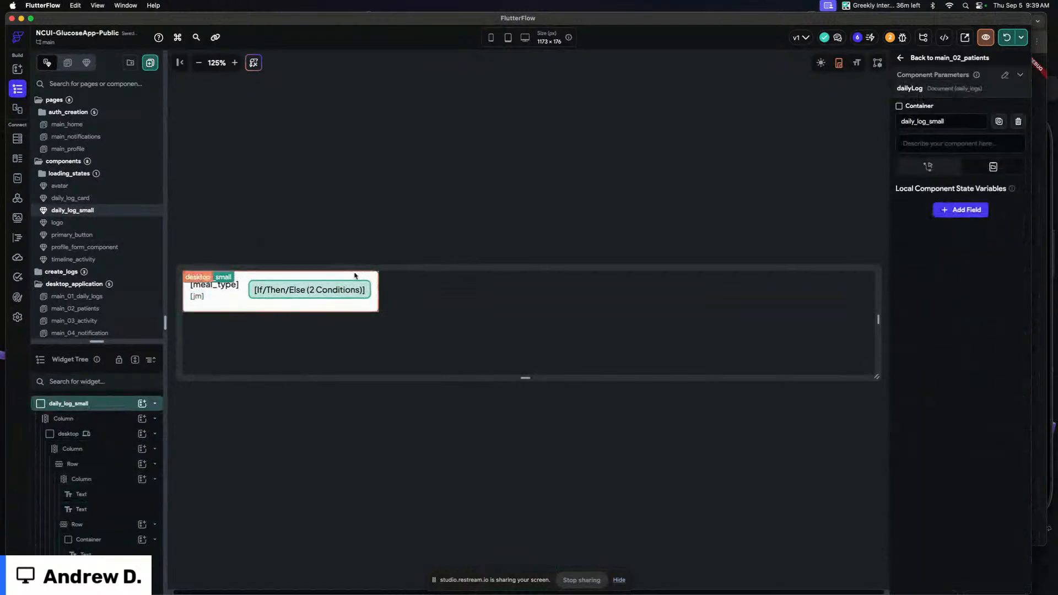
# Copy the desktop container and paste it to replace the component's outer column
pyautogui.click(229, 275)
pyautogui.press('super+c')
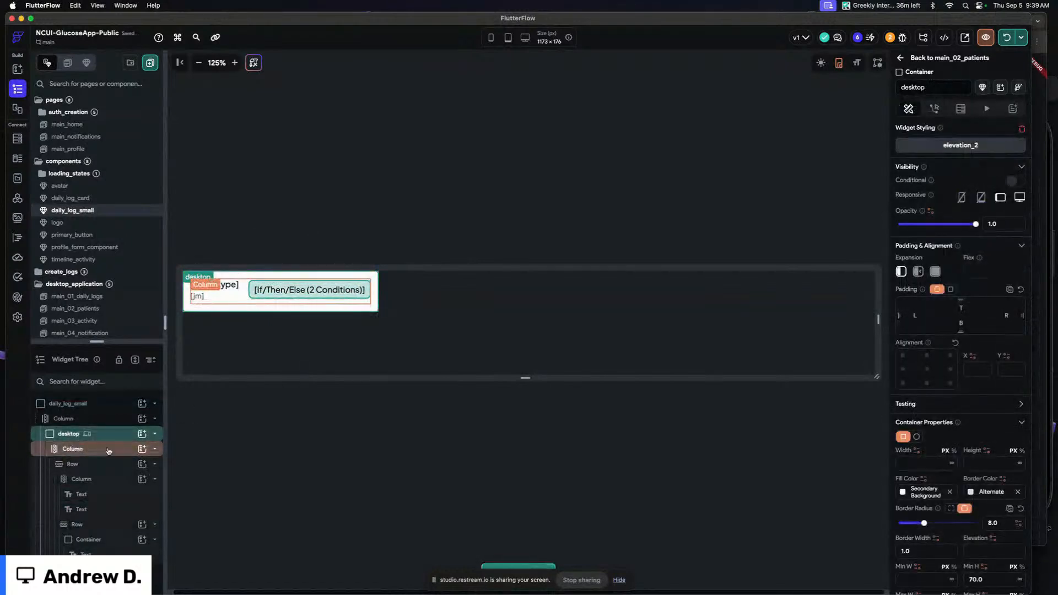
pyautogui.click(108, 440)
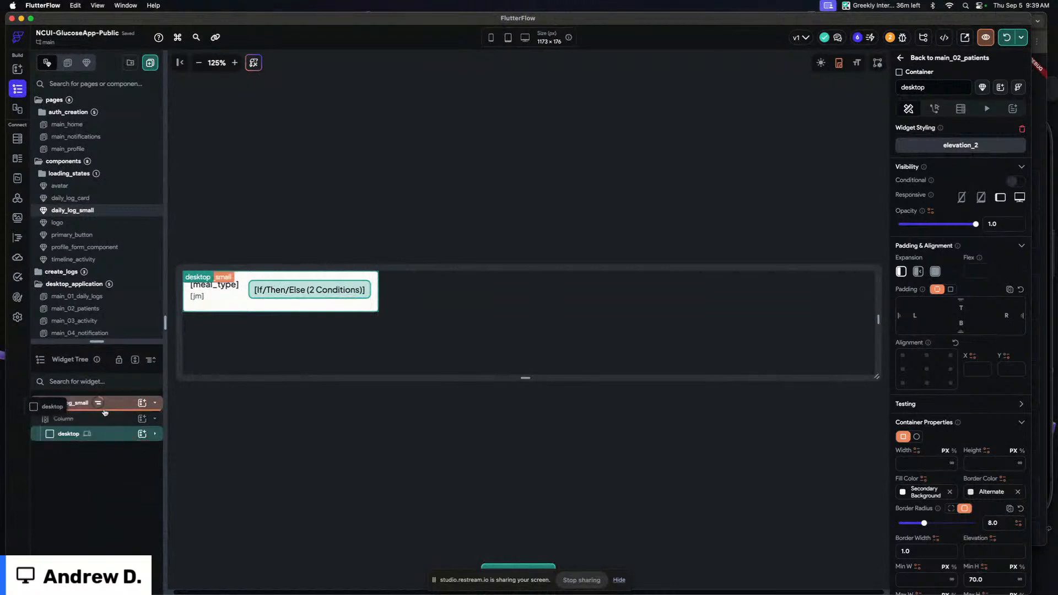
pyautogui.press('super+v')
pyautogui.click(596, 365)
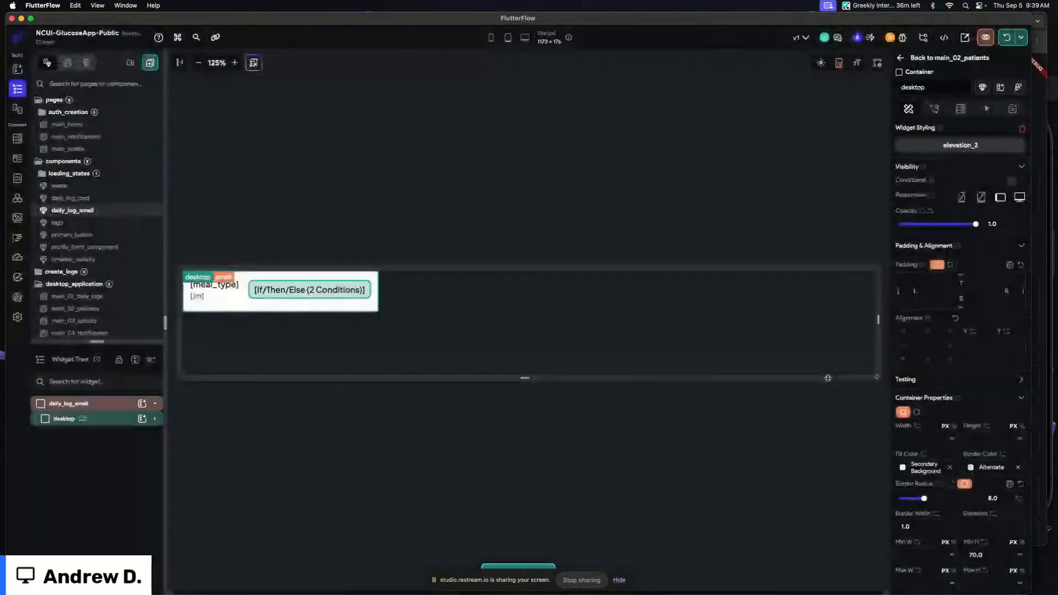
# Set the inner column's padding to 8
pyautogui.click(234, 304)
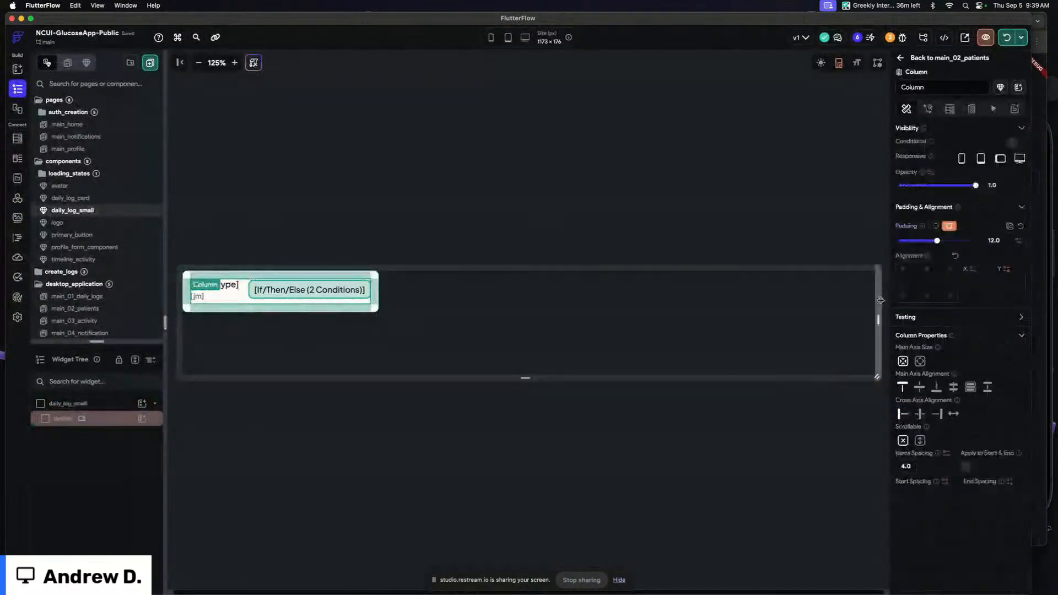
pyautogui.click(919, 388)
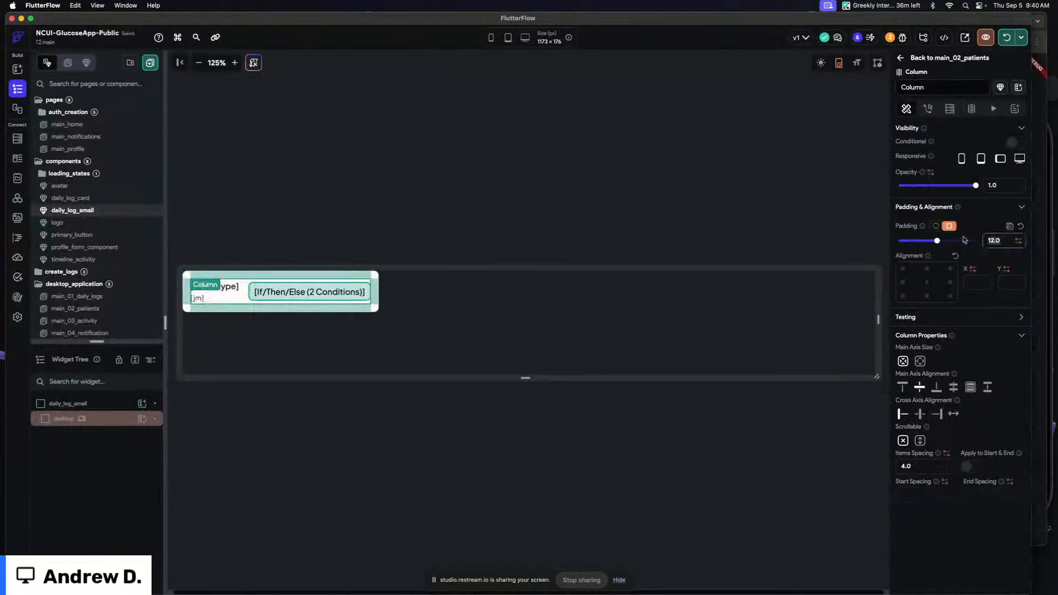
pyautogui.write('8')
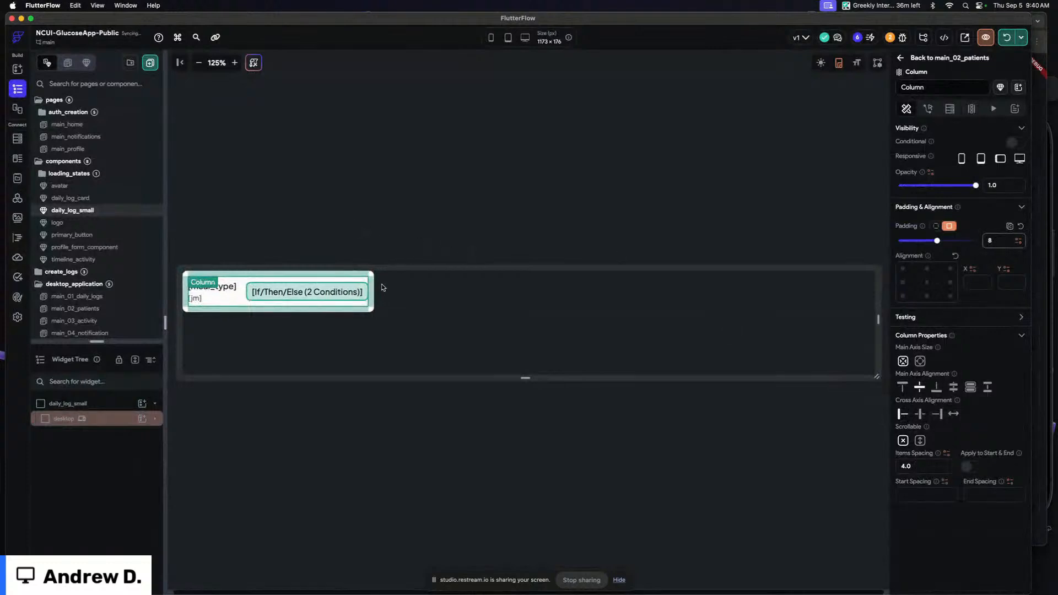
# Drag the inner column onto the desktop container, replacing its existing child column
pyautogui.click(238, 297)
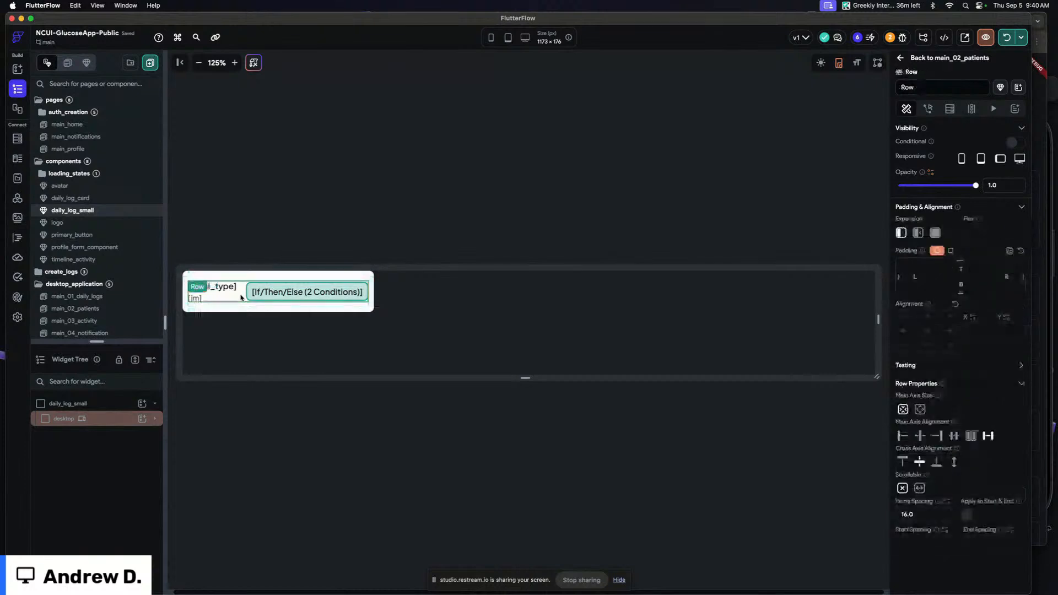
pyautogui.click(250, 297)
pyautogui.click(242, 294)
pyautogui.click(252, 281)
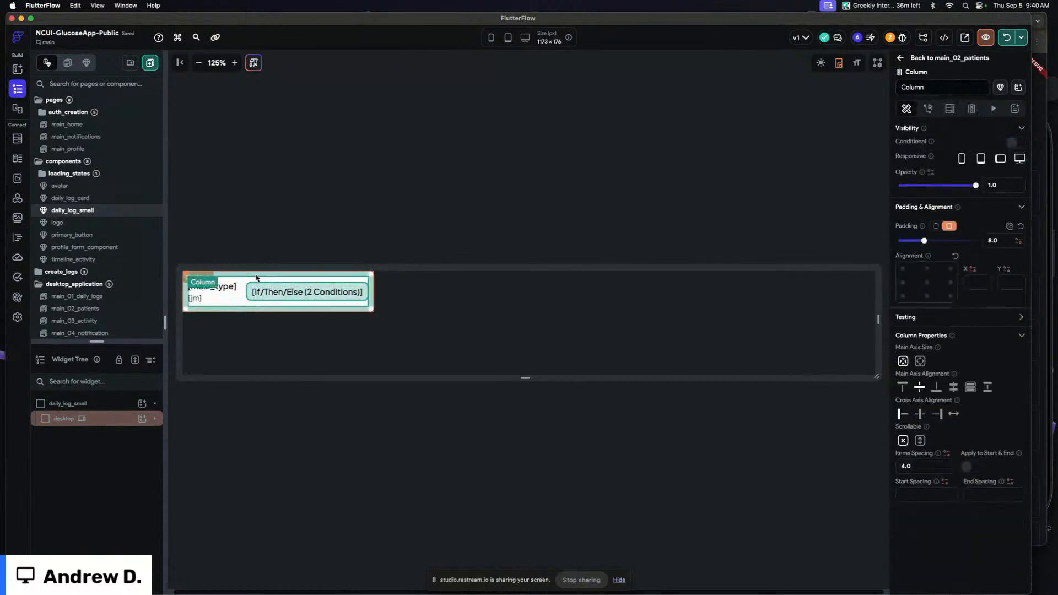
pyautogui.click(112, 421)
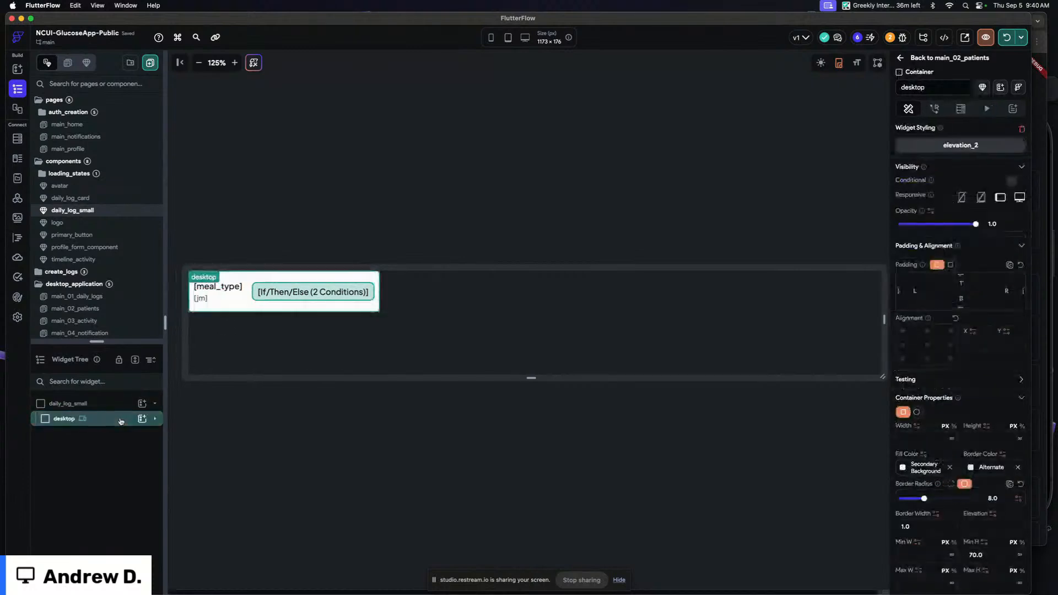
pyautogui.click(104, 451)
pyautogui.moveTo(104, 455); pyautogui.dragTo(109, 426)
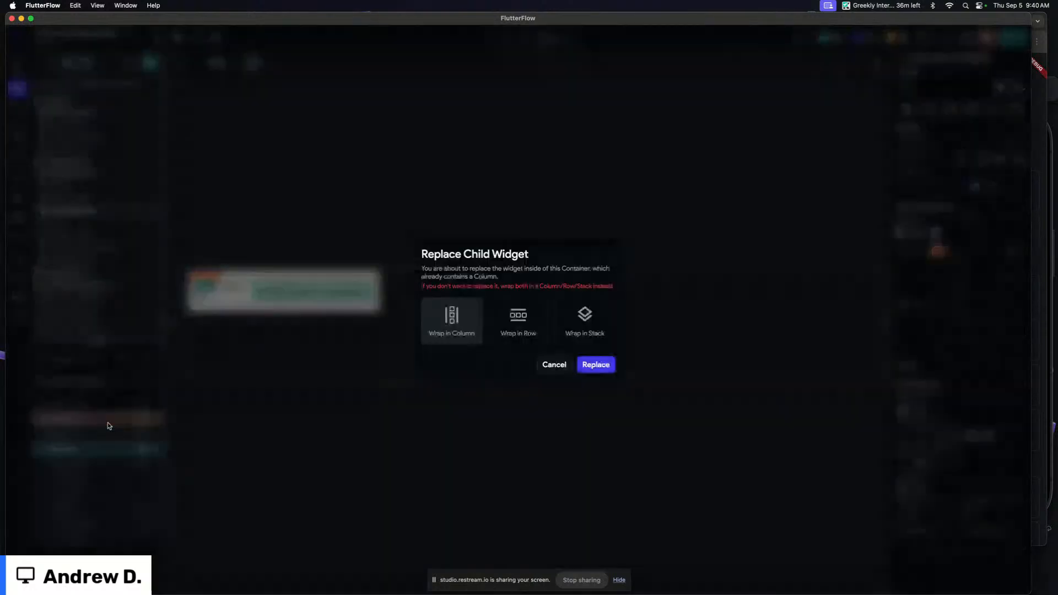
pyautogui.click(598, 365)
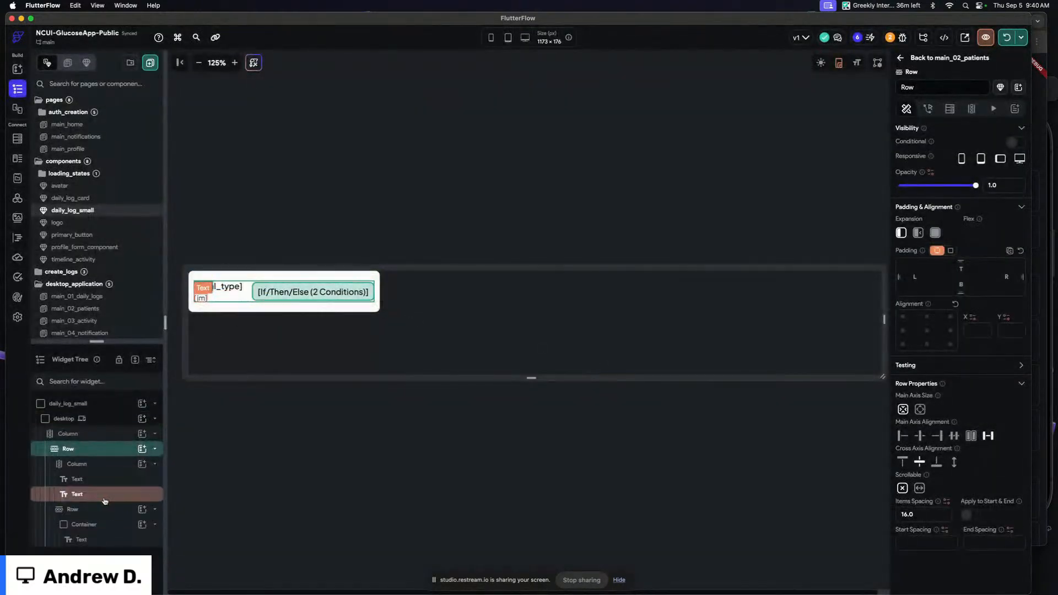
# Remove the column directly under the desktop container so the row sits inside it
pyautogui.click(104, 465)
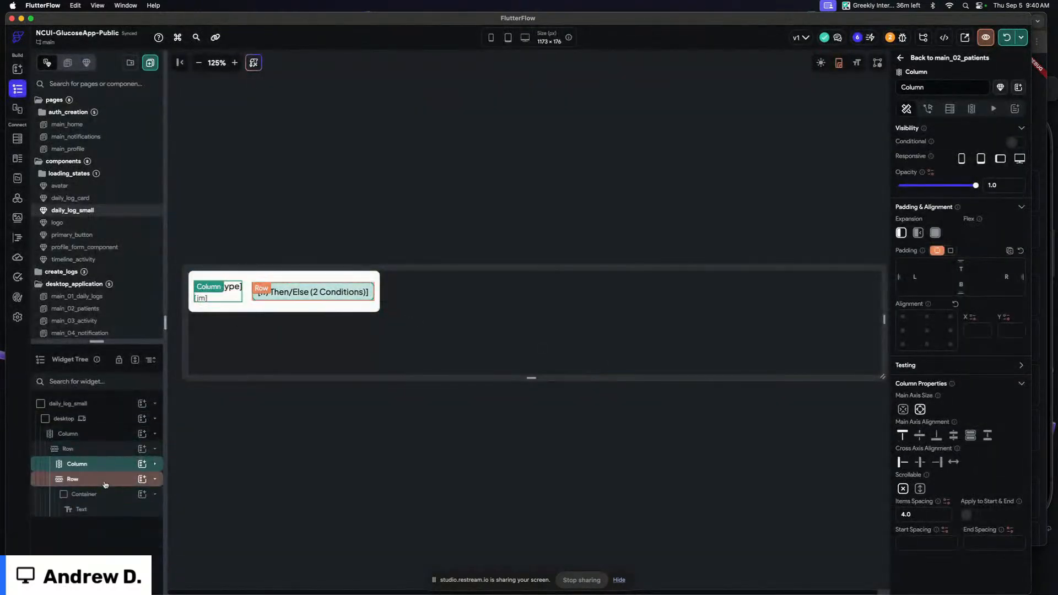
pyautogui.click(99, 449)
pyautogui.click(100, 435)
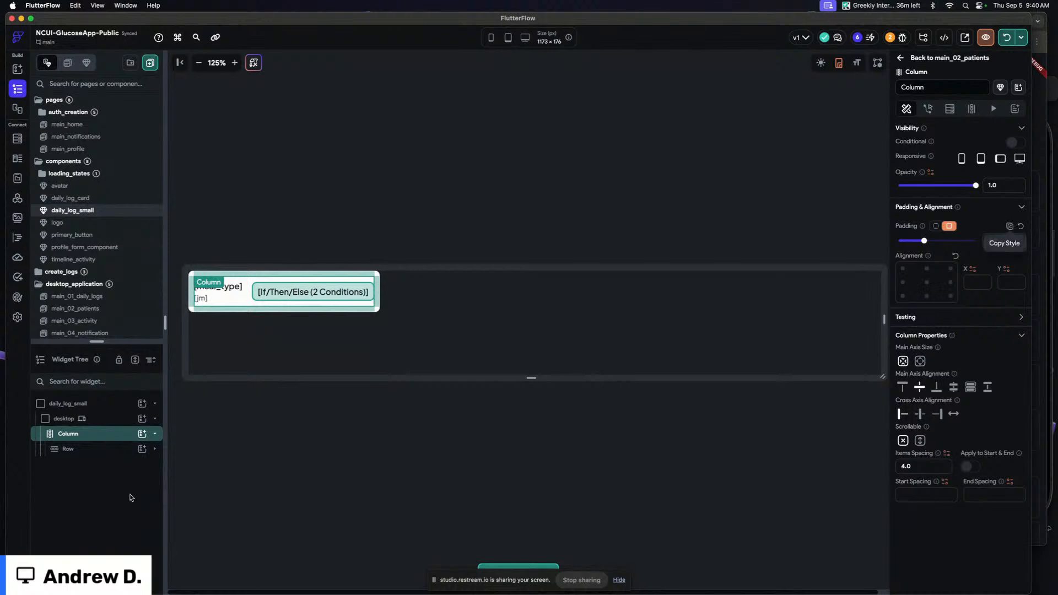
pyautogui.rightClick(107, 441)
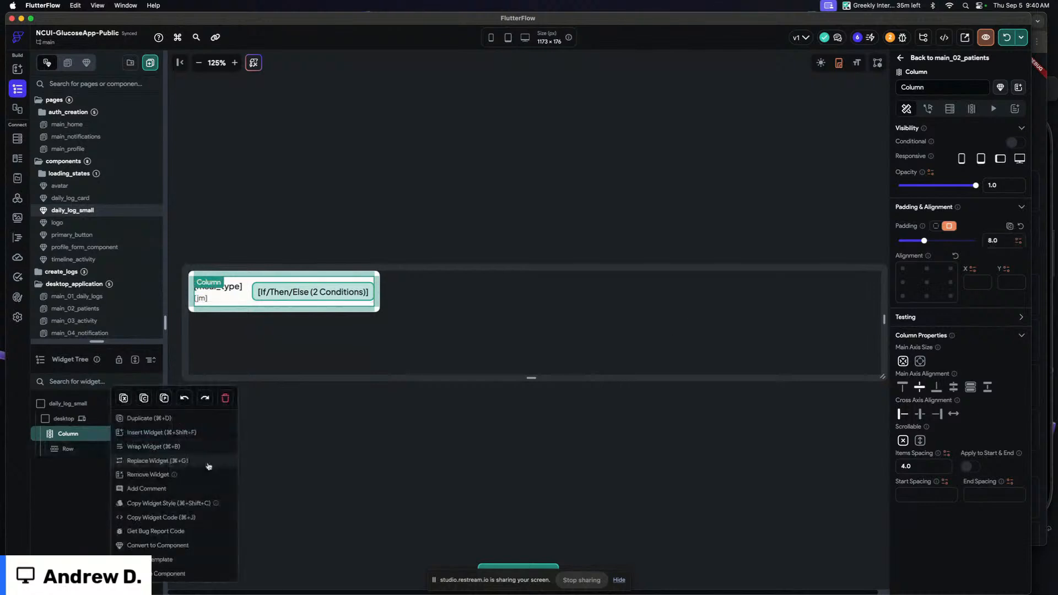
pyautogui.click(208, 466)
# Set the row's main axis size to minimum so the card hugs its content
pyautogui.click(218, 325)
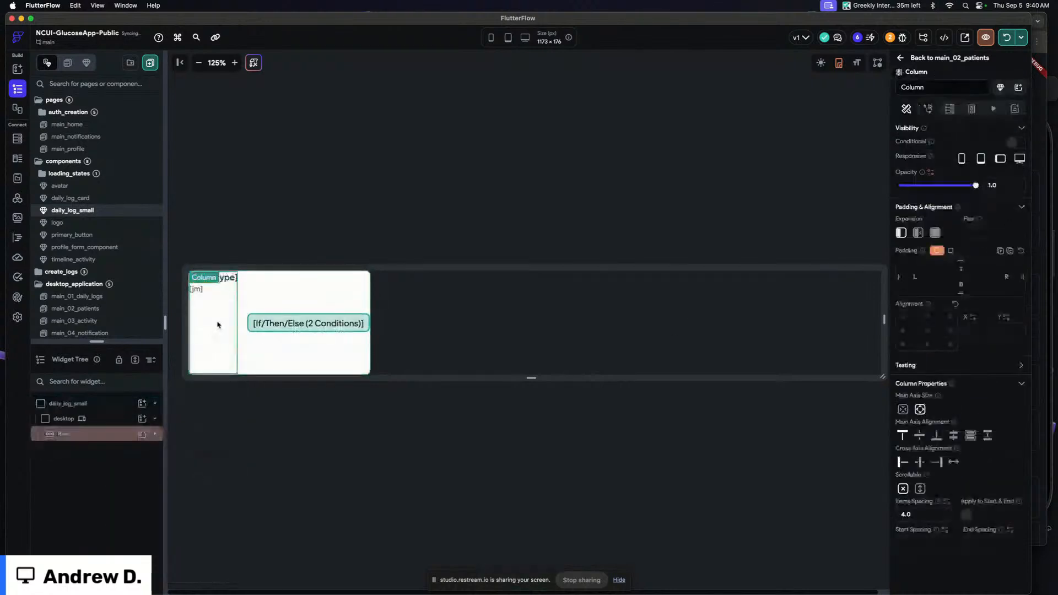
pyautogui.click(903, 408)
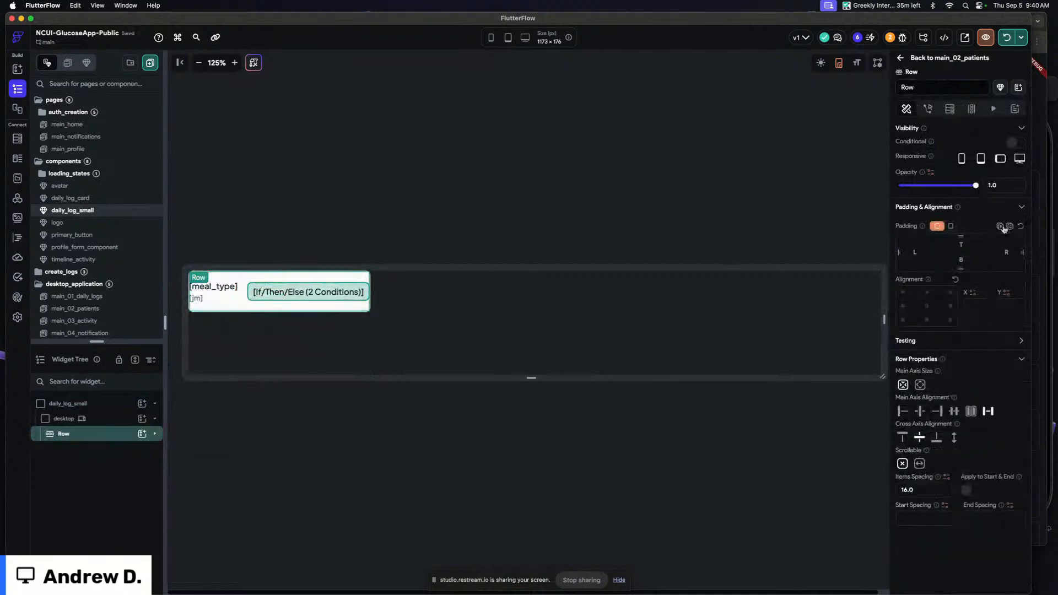
pyautogui.click(1001, 227)
pyautogui.click(400, 230)
pyautogui.click(400, 229)
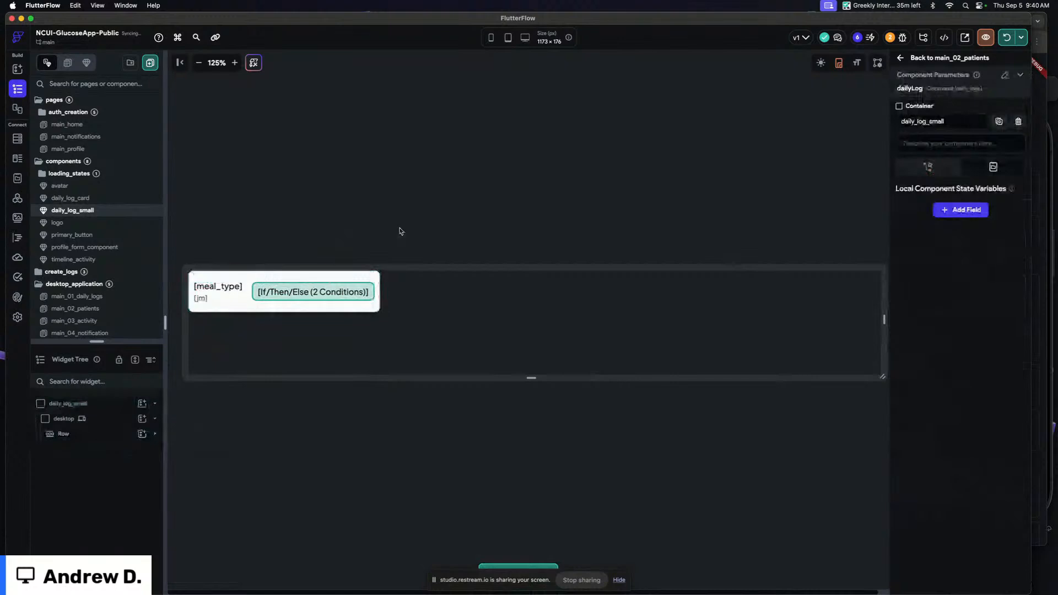
# On main_02_patients, insert the daily_log_small component into the Last Log container of the patient row
pyautogui.click(974, 57)
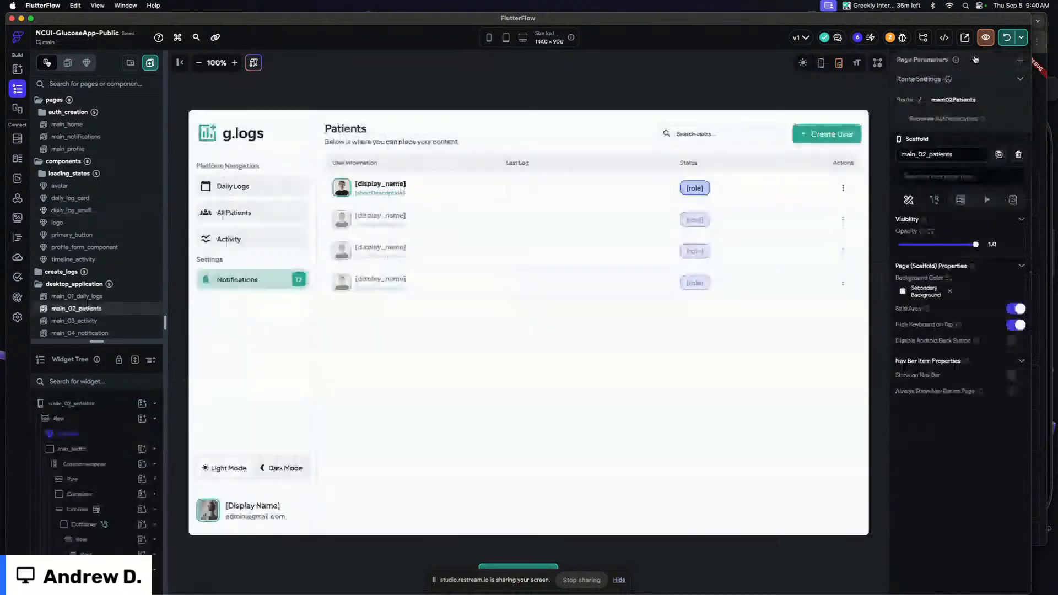
pyautogui.click(567, 186)
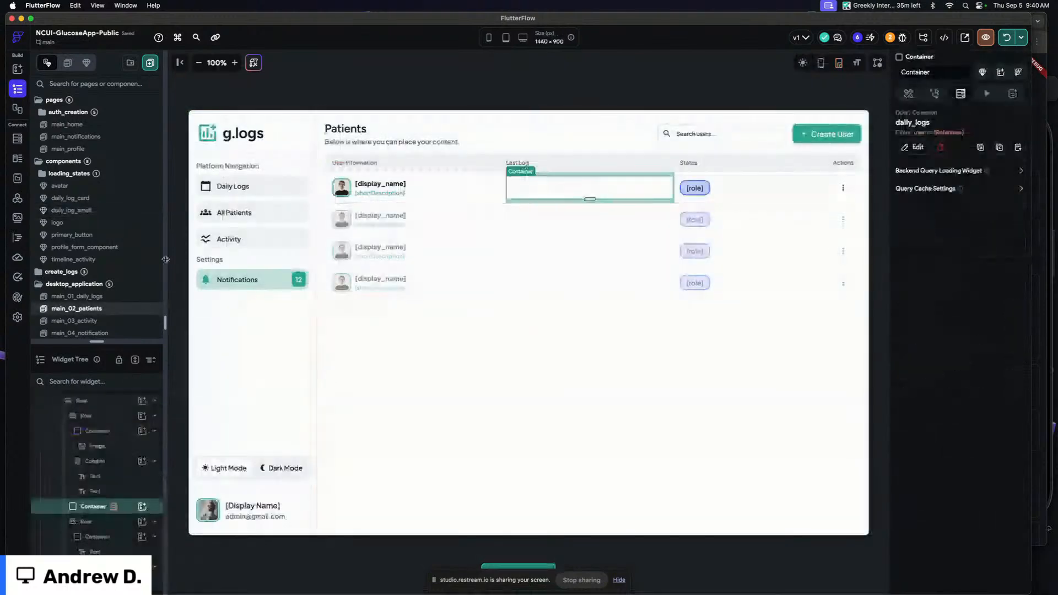
pyautogui.press('super+f')
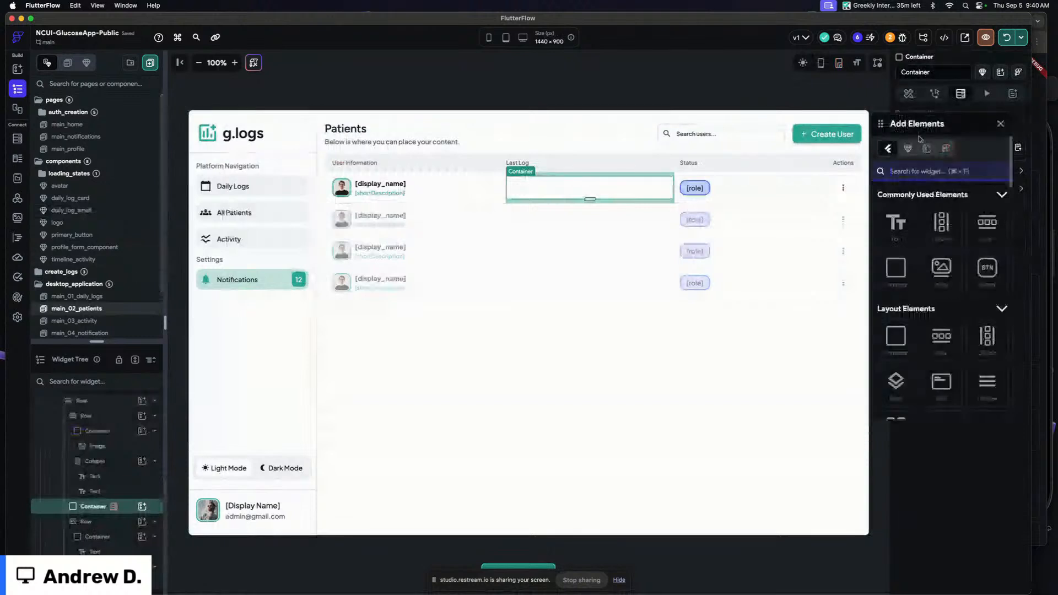
pyautogui.write('daily')
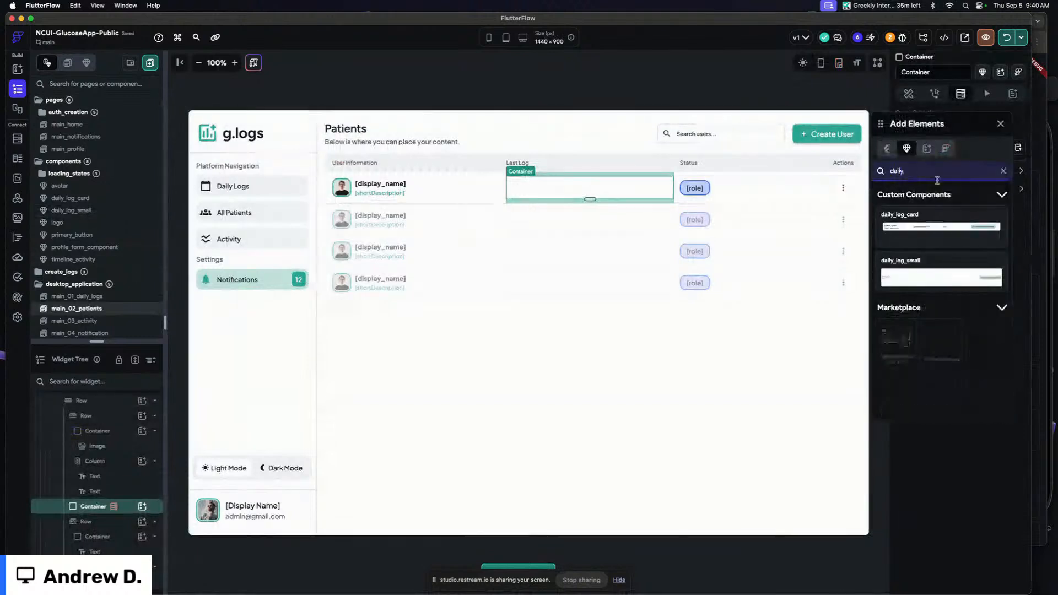
pyautogui.moveTo(942, 275); pyautogui.dragTo(591, 180)
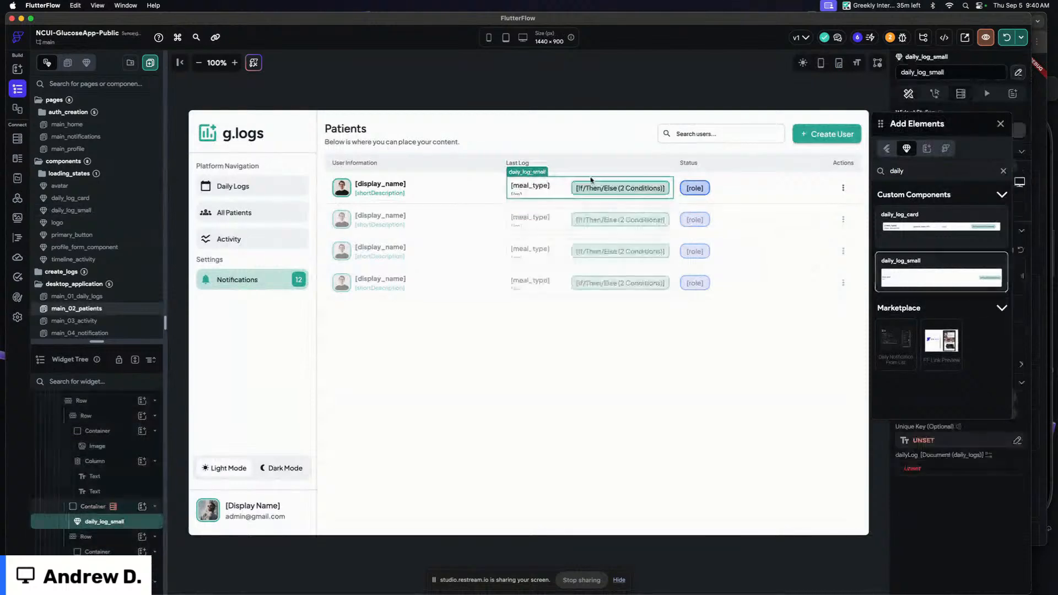
pyautogui.click(1001, 124)
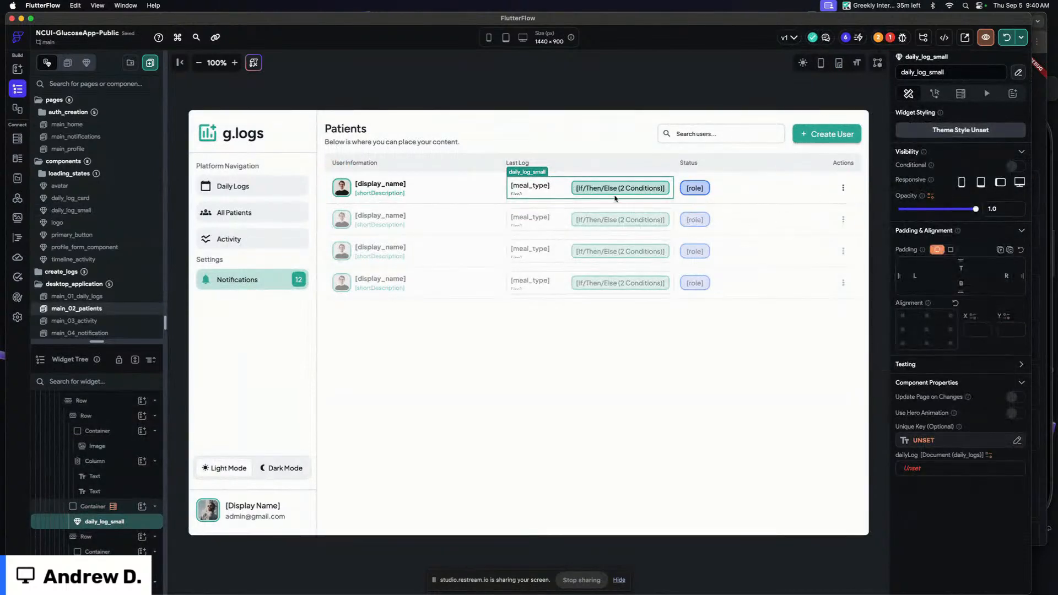
# Clear the Last Log container's height and reset its padding
pyautogui.click(120, 510)
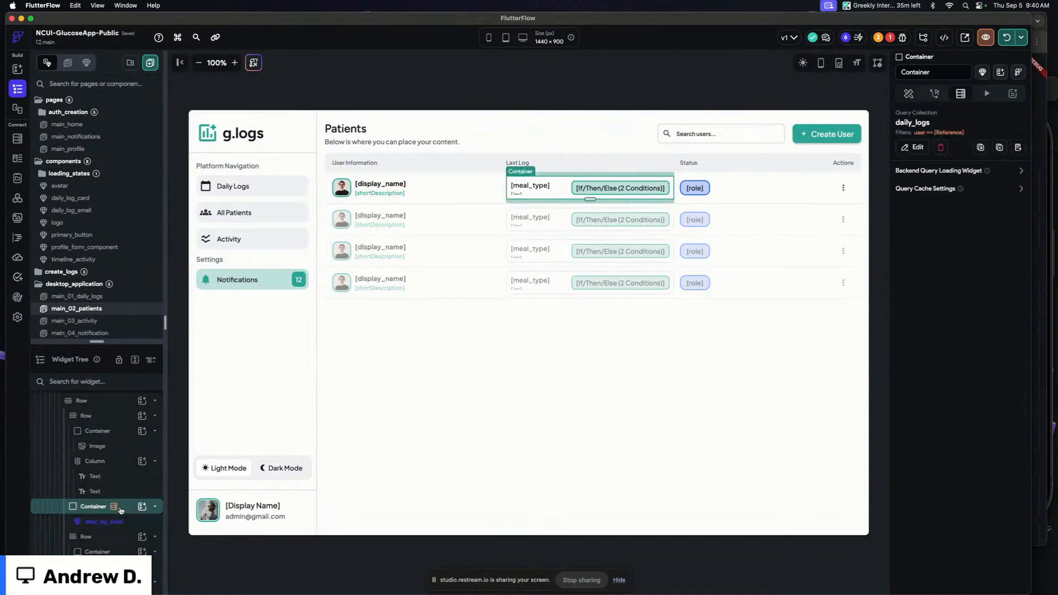
pyautogui.click(989, 447)
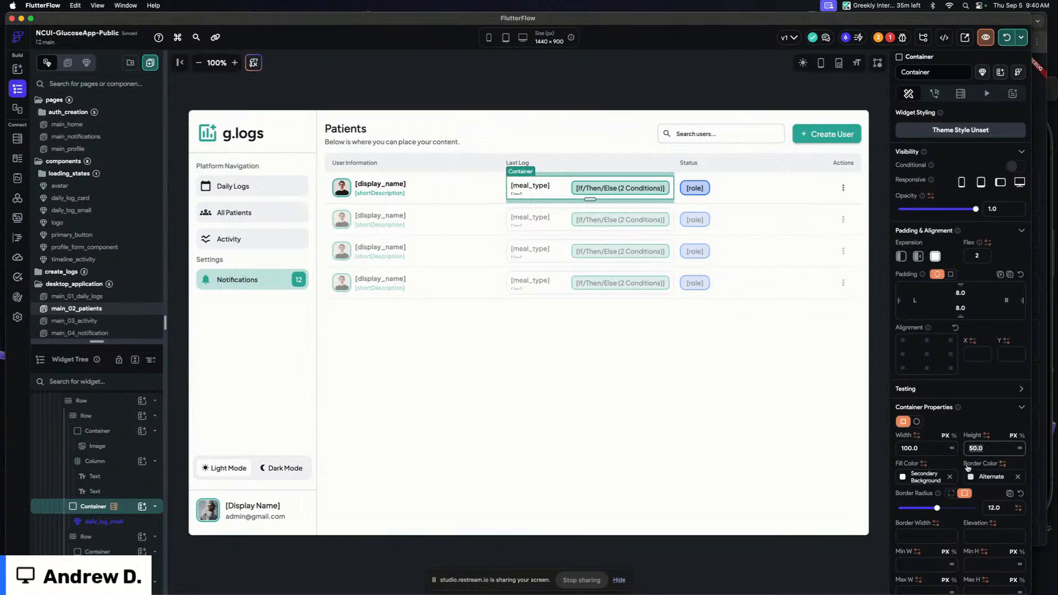
pyautogui.press('BackSpace')
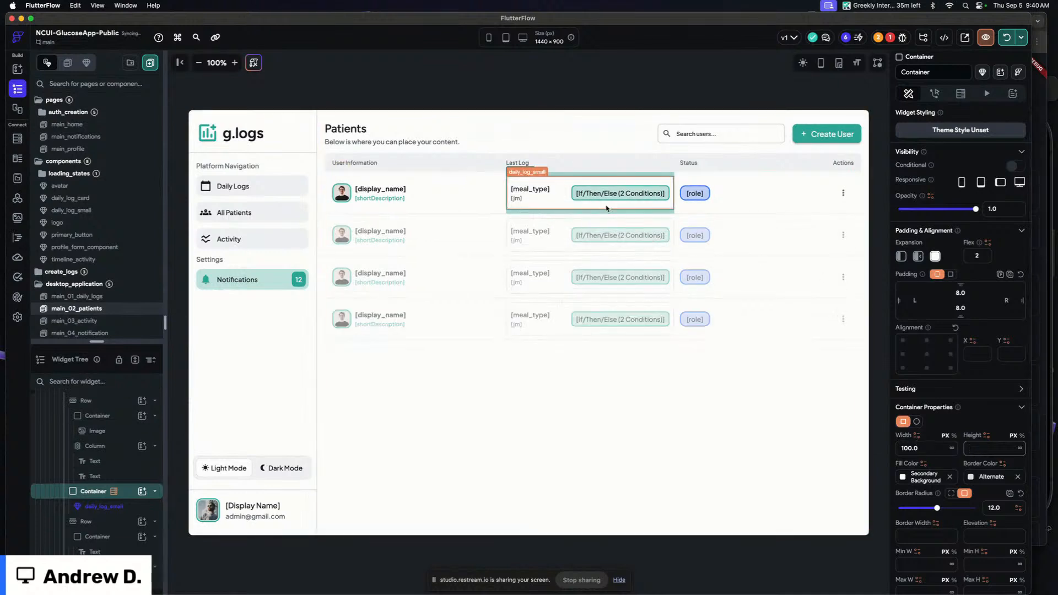
pyautogui.click(1021, 275)
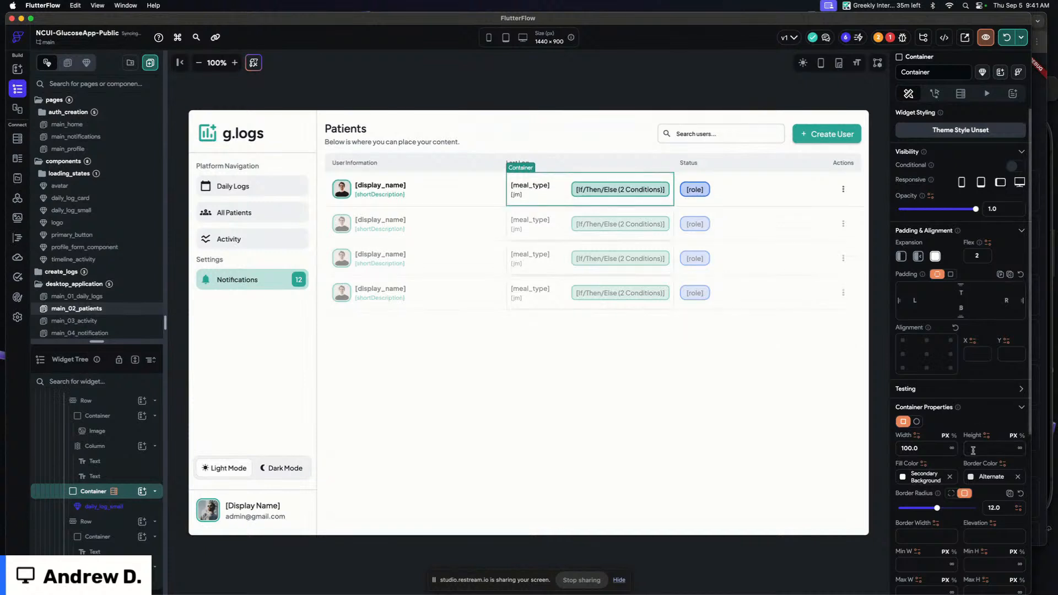
# Remove the container's border color and set its top and bottom padding to 4
pyautogui.click(1017, 476)
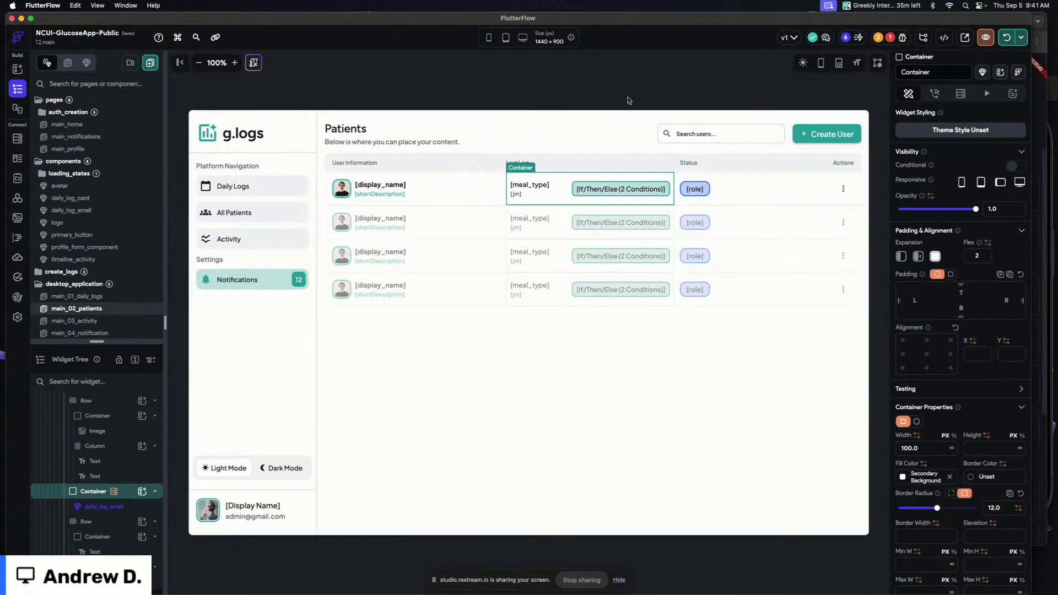
pyautogui.write('4')
pyautogui.click(964, 307)
pyautogui.write('4')
# Bind the daily_log_small component's dailyLog parameter to the daily_logs Document
pyautogui.click(644, 94)
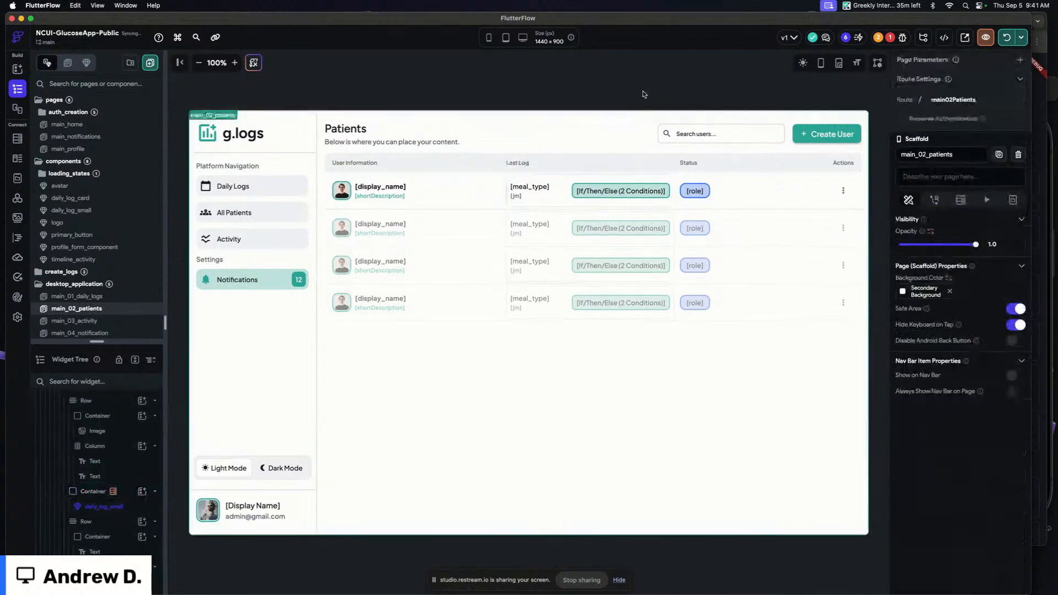
pyautogui.click(619, 200)
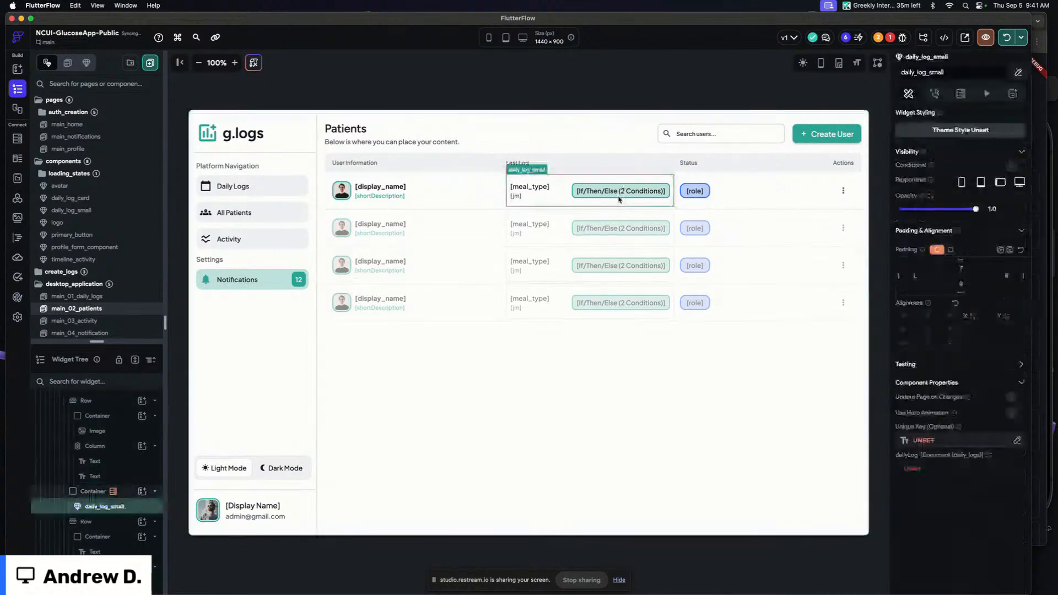
pyautogui.click(915, 469)
pyautogui.click(810, 455)
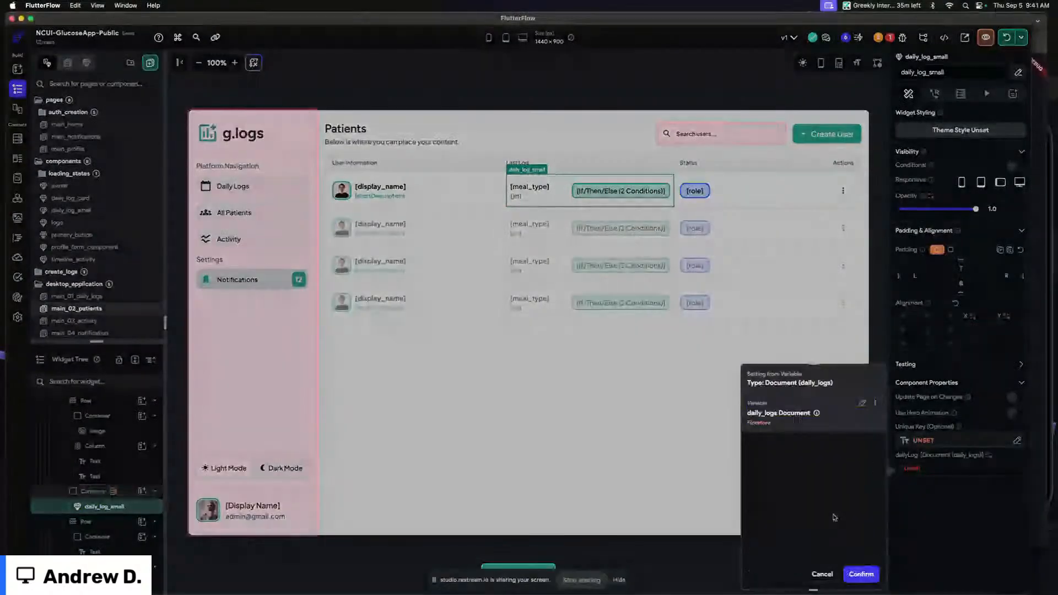
pyautogui.click(860, 574)
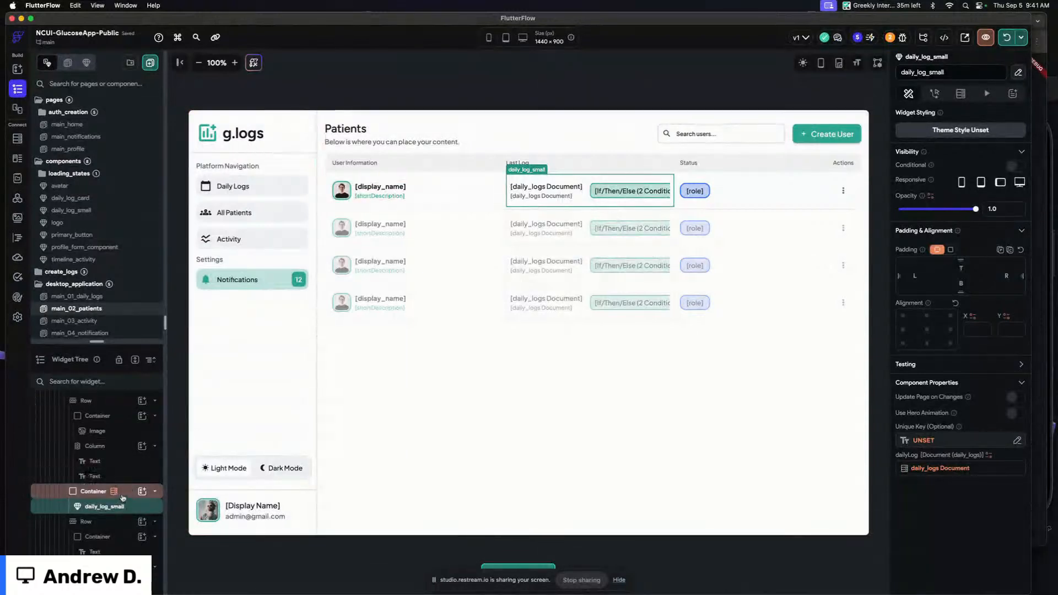
pyautogui.click(122, 496)
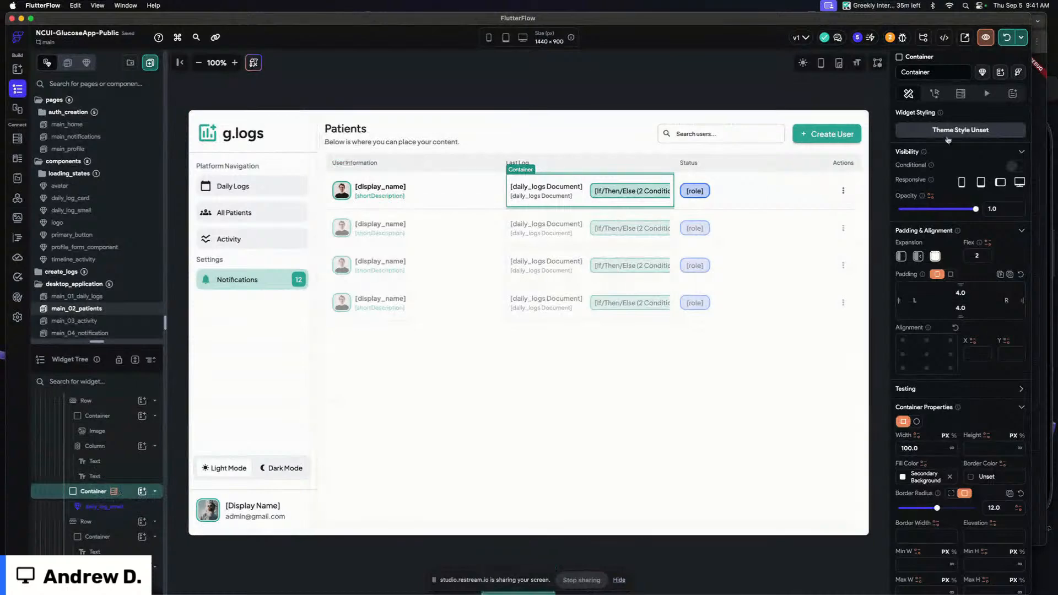
# Order the Last Log container's daily_logs backend query by meal_time in decreasing order
pyautogui.click(960, 95)
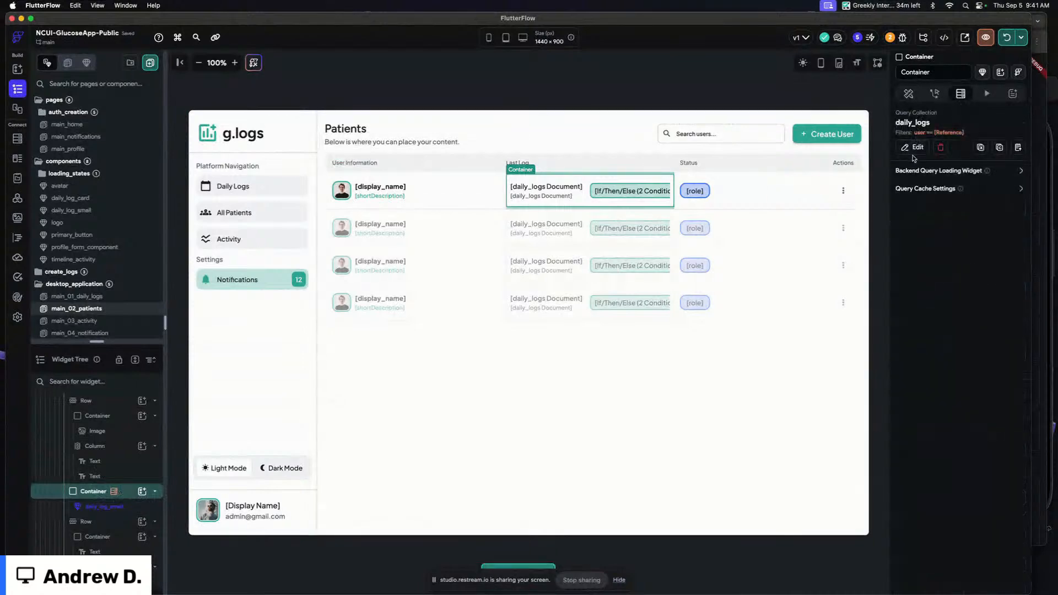
pyautogui.click(914, 148)
pyautogui.scroll(-3, 804, 264)
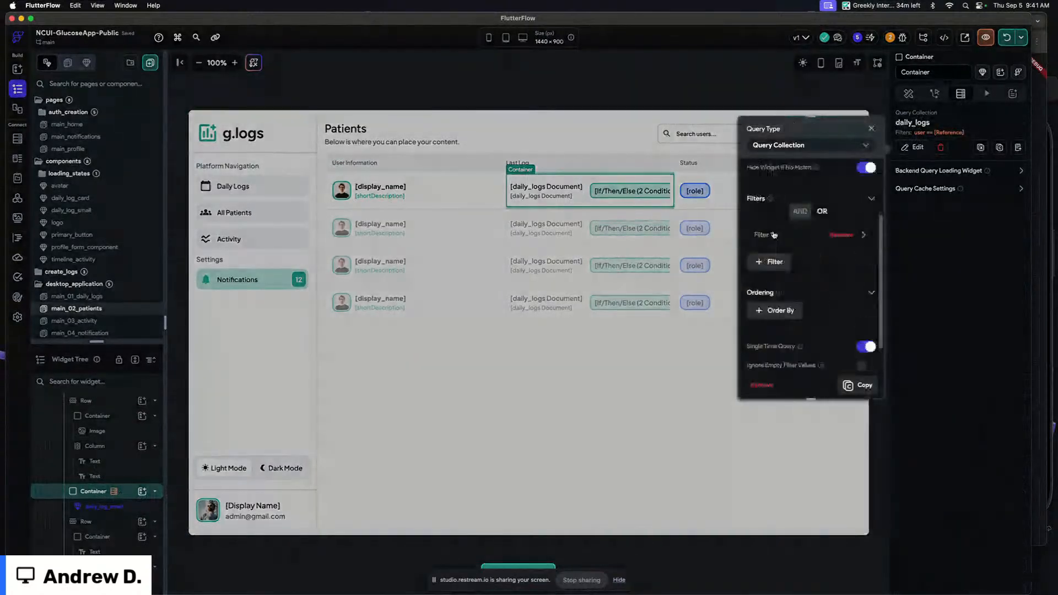
pyautogui.click(779, 309)
pyautogui.scroll(-1, 802, 268)
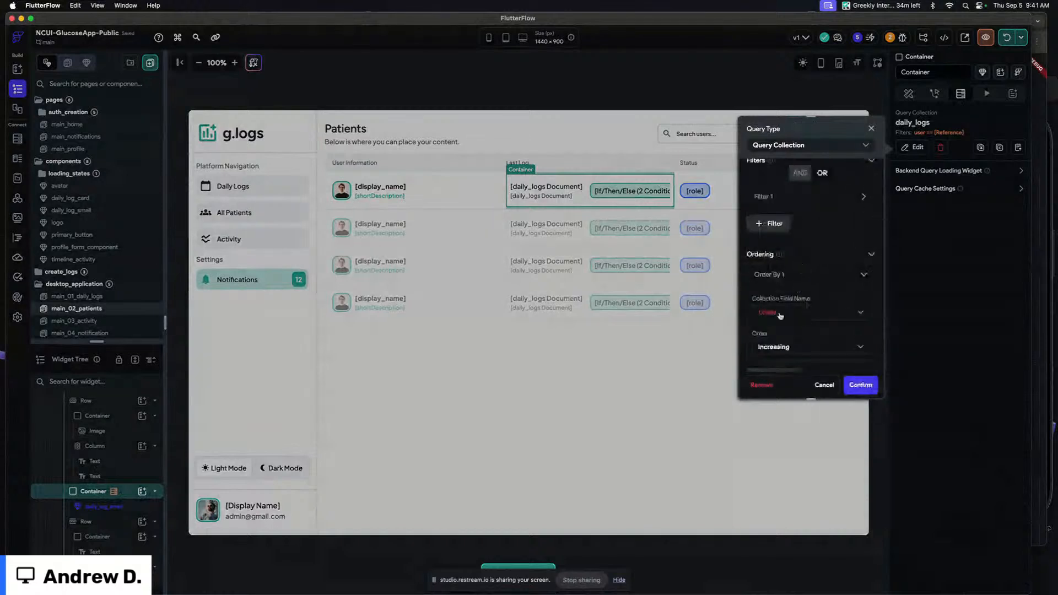
pyautogui.click(785, 312)
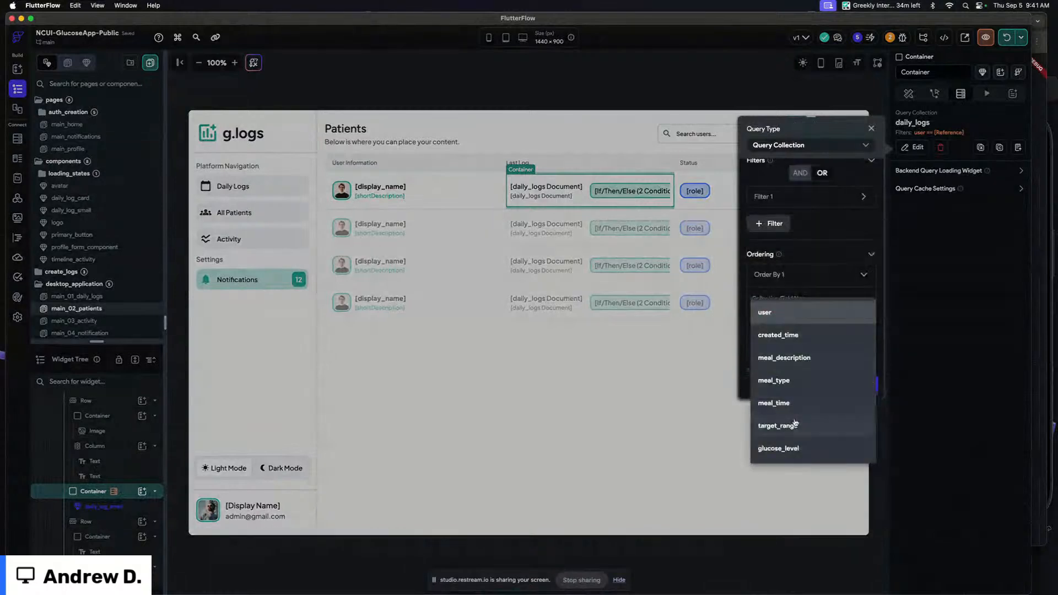
pyautogui.click(774, 403)
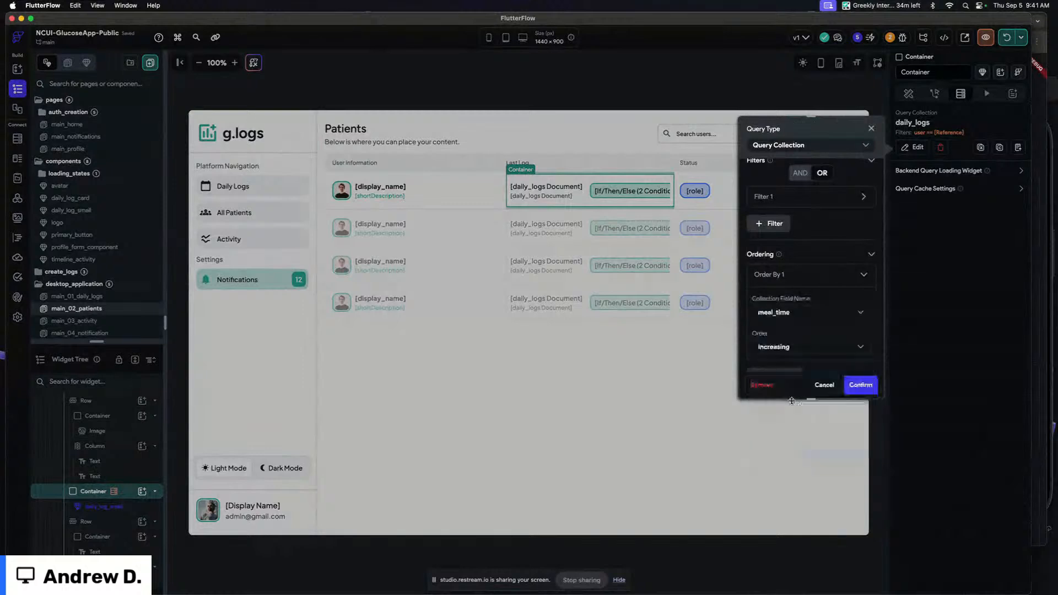
pyautogui.click(788, 350)
pyautogui.click(781, 369)
pyautogui.click(775, 277)
pyautogui.scroll(-1, 775, 277)
pyautogui.click(861, 385)
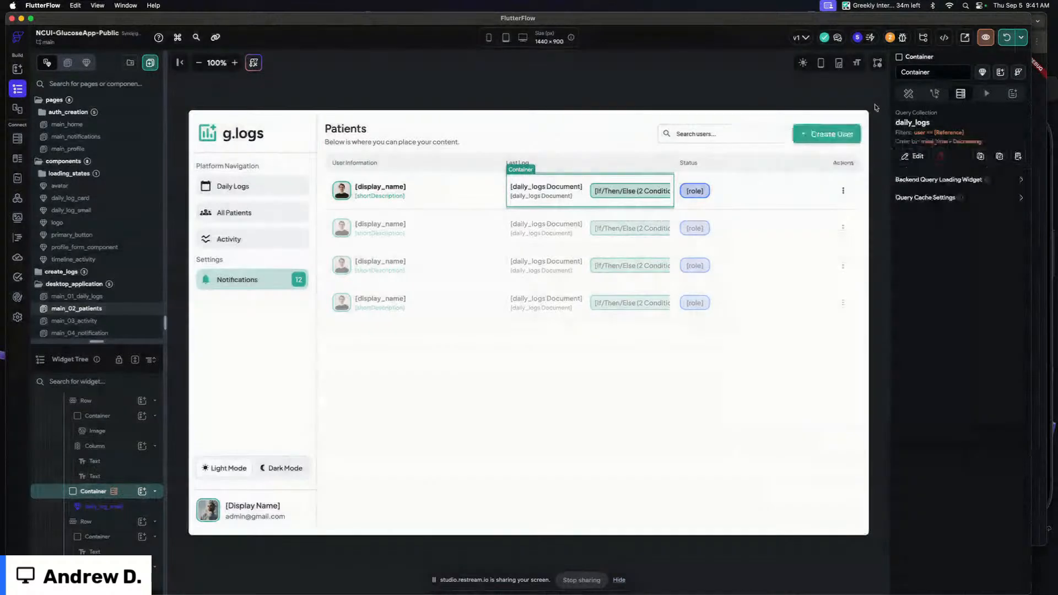
pyautogui.click(635, 85)
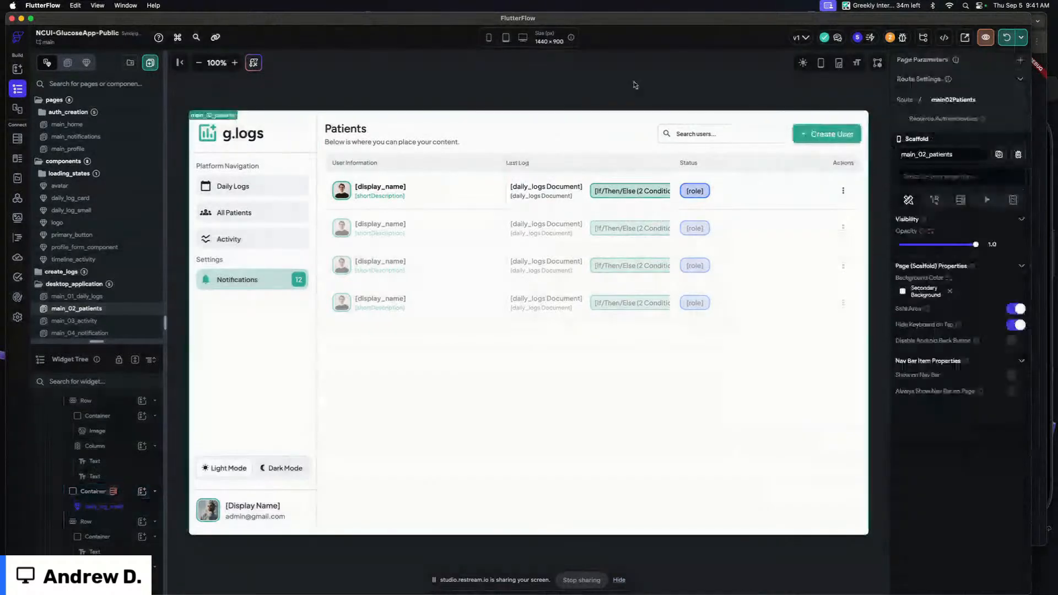
# Set the Last Log column header's flex to 4 and the Last Log container's flex to 3
pyautogui.click(521, 163)
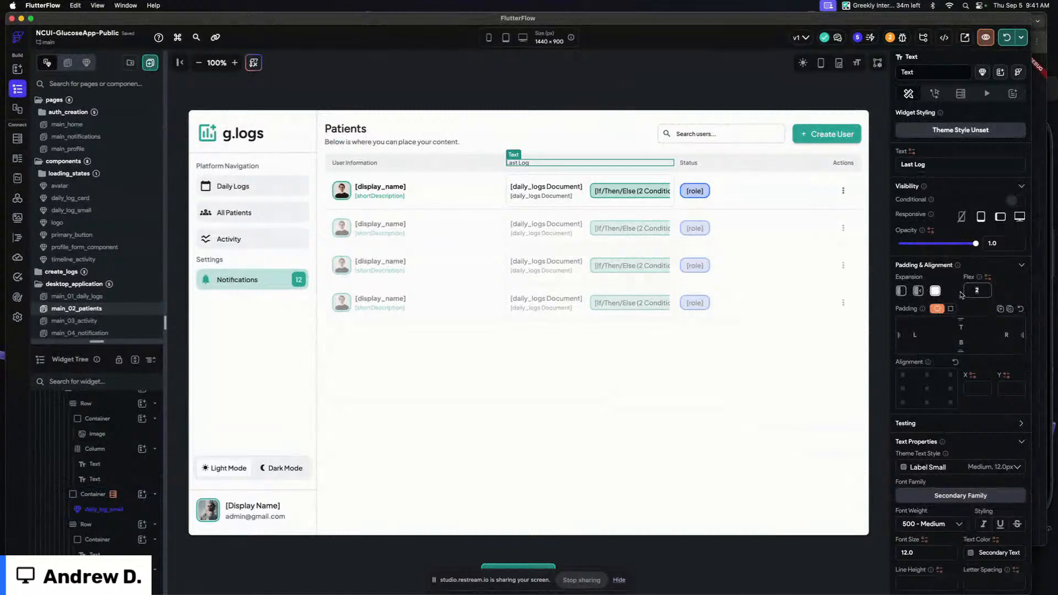
pyautogui.write('4')
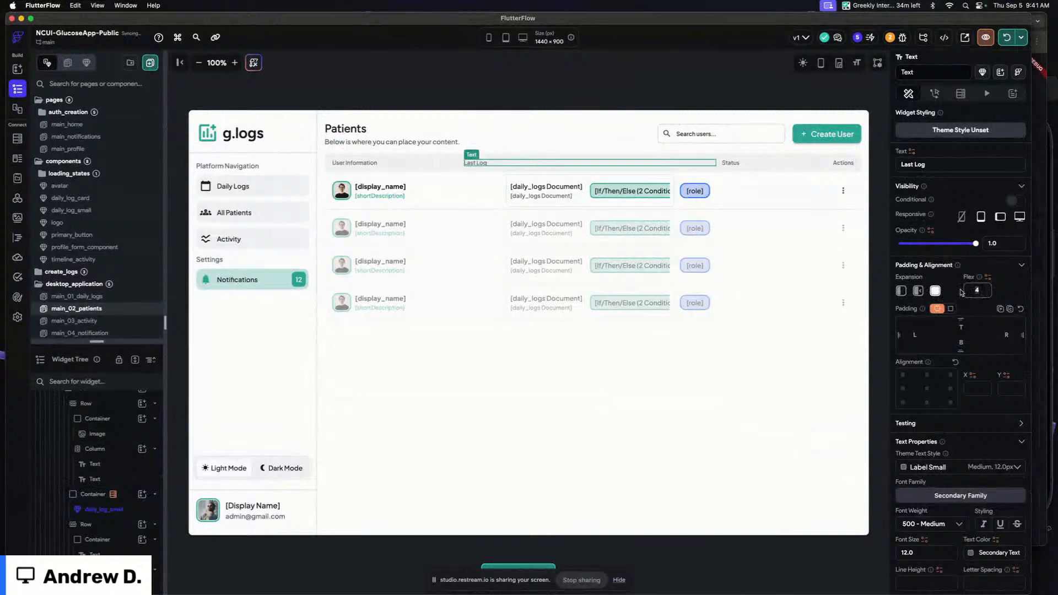
pyautogui.click(533, 175)
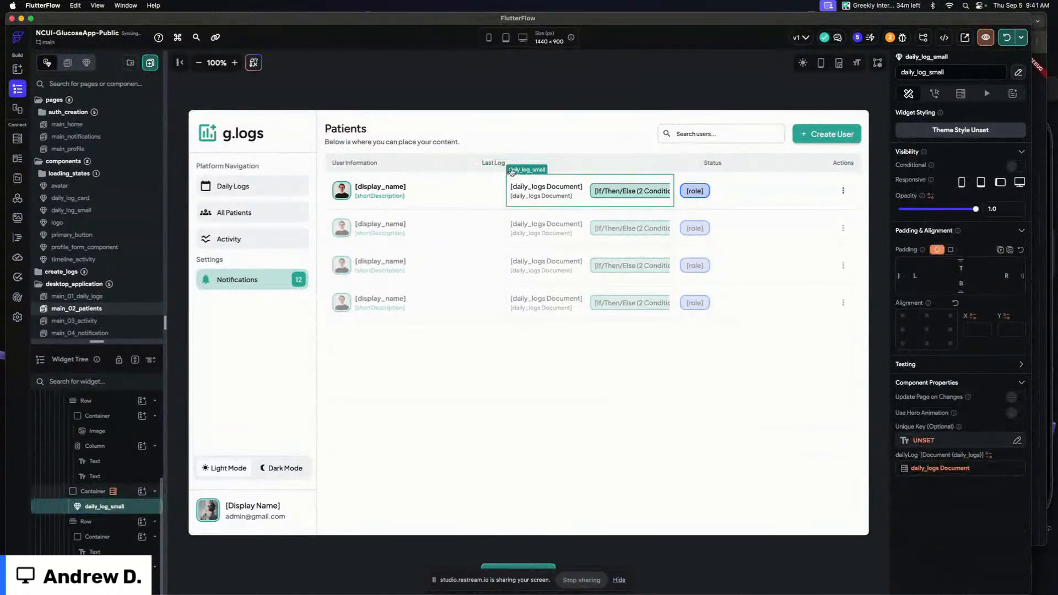
pyautogui.moveTo(511, 172)
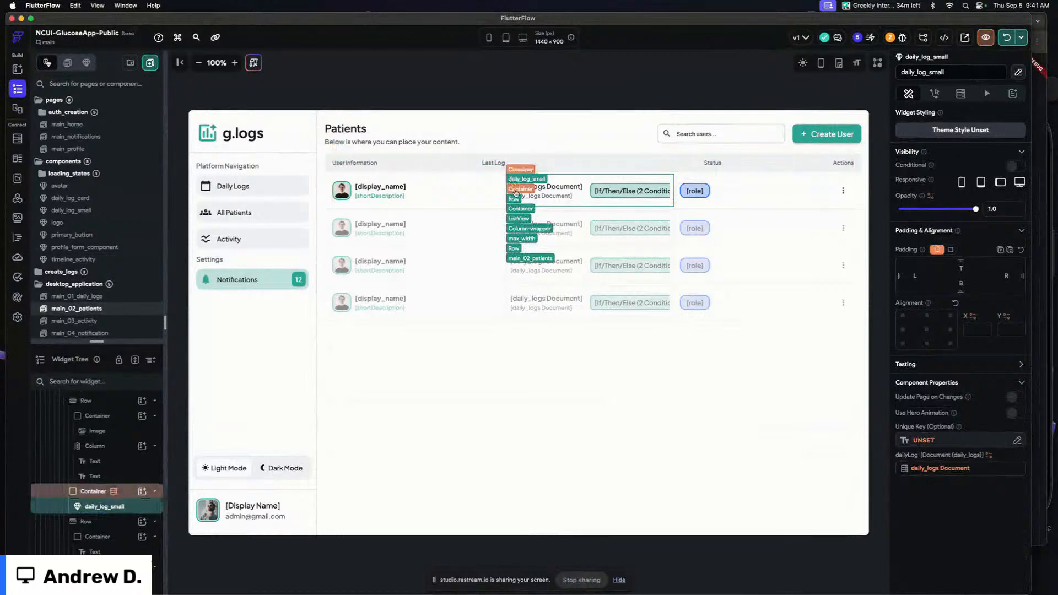
pyautogui.click(515, 190)
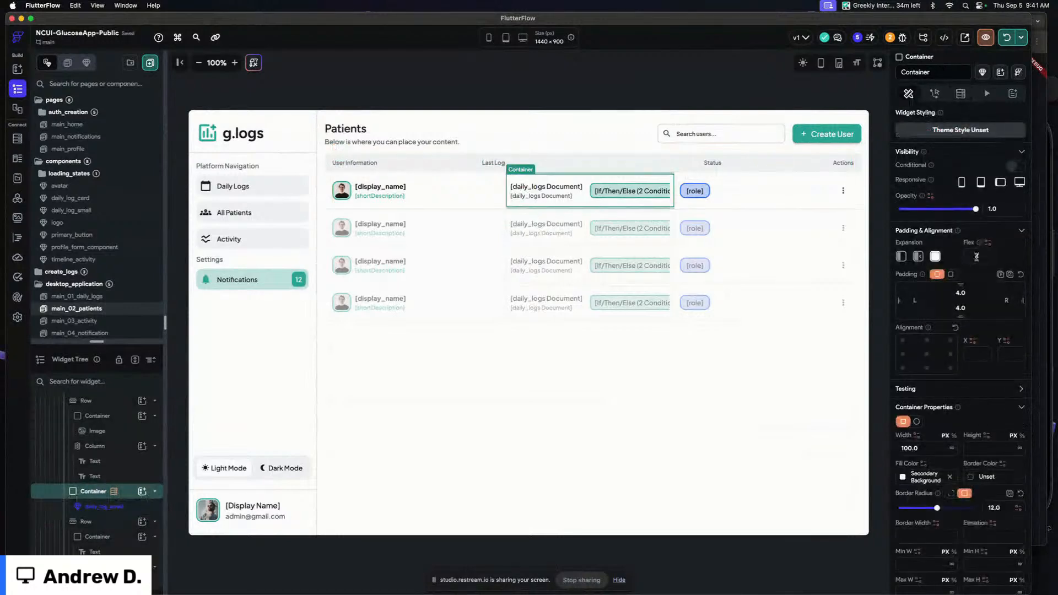
pyautogui.moveTo(977, 256); pyautogui.dragTo(959, 257)
pyautogui.write('3')
pyautogui.click(562, 89)
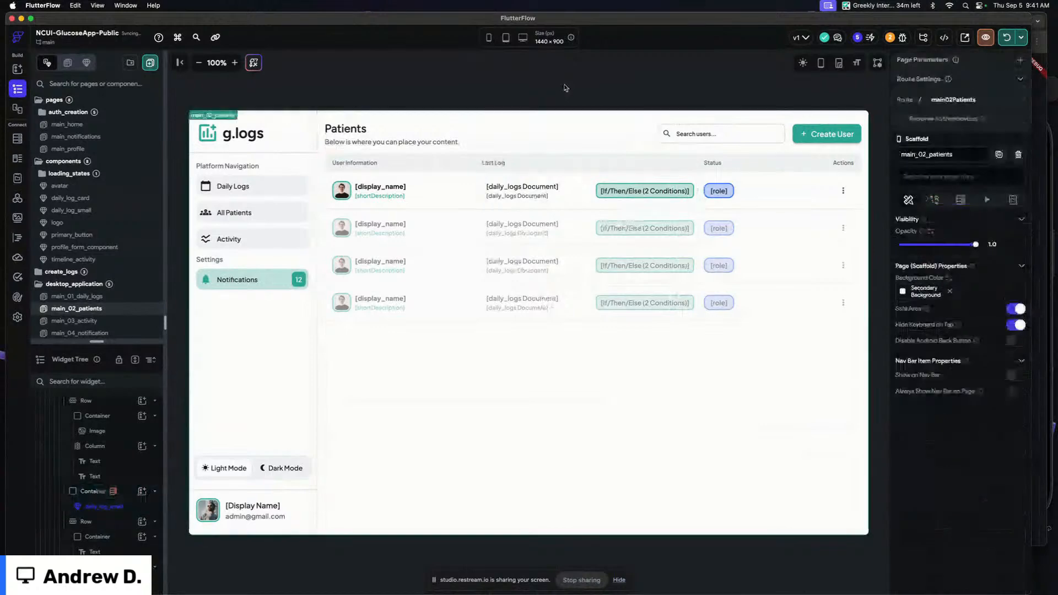
# Launch a local test run and review the Last Log column on the patients page
pyautogui.click(1006, 38)
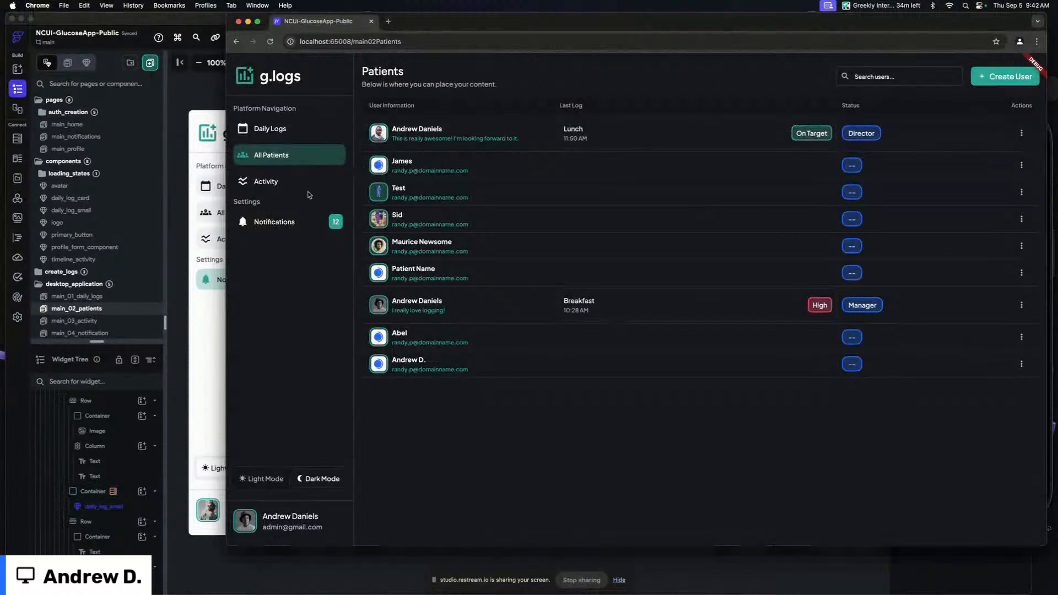
pyautogui.click(182, 288)
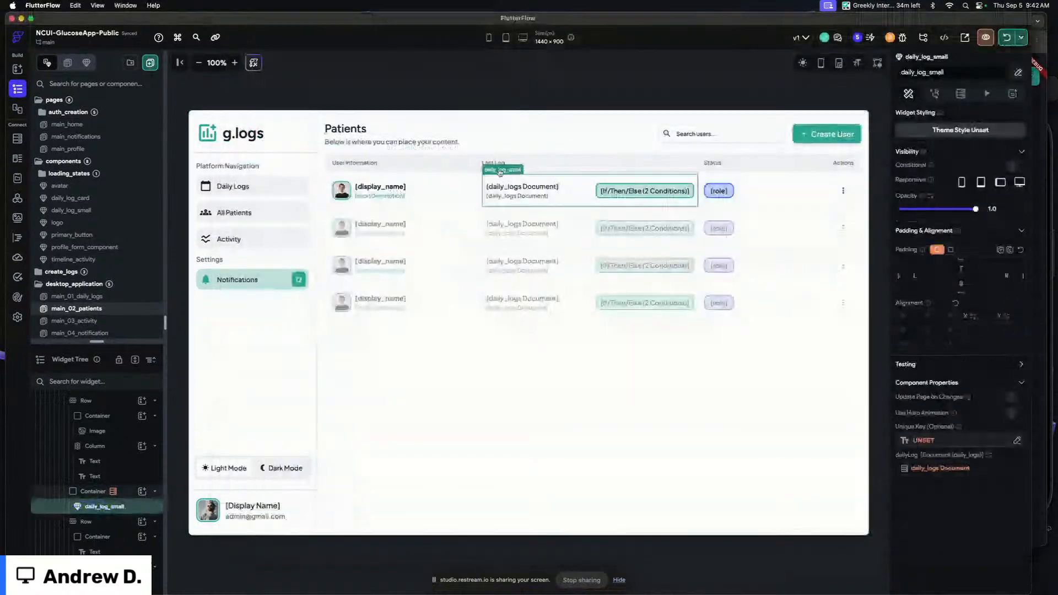
pyautogui.click(126, 493)
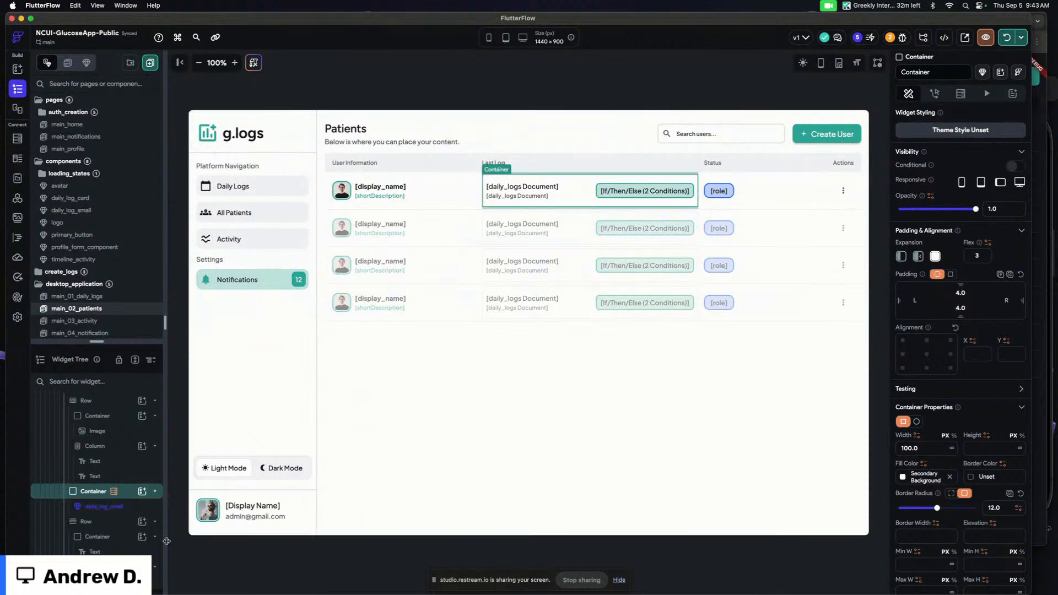
# Inspect the ordering settings of the patients ListView's users query
pyautogui.click(450, 418)
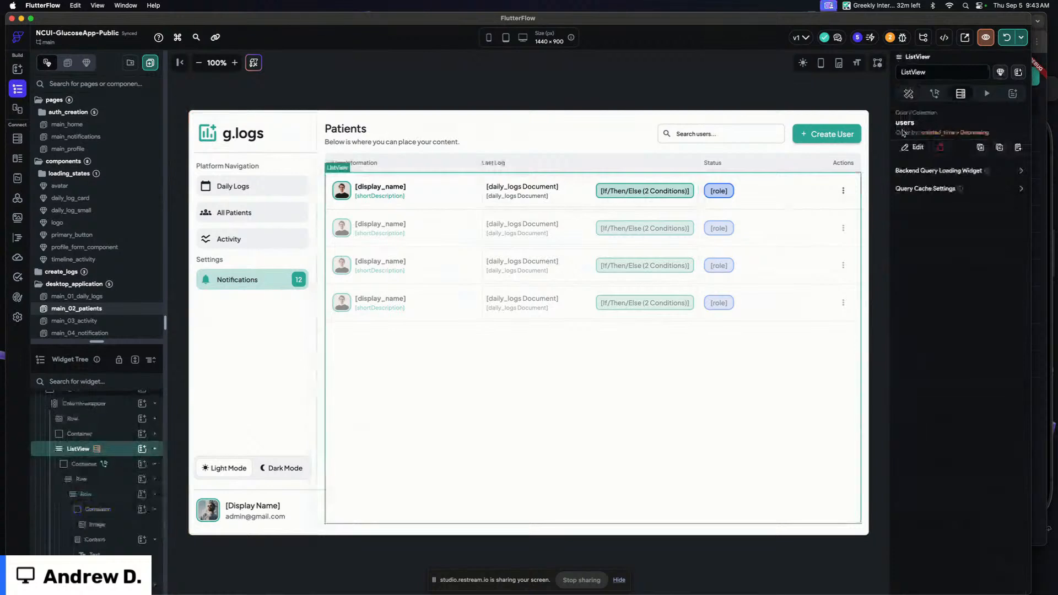
pyautogui.click(915, 147)
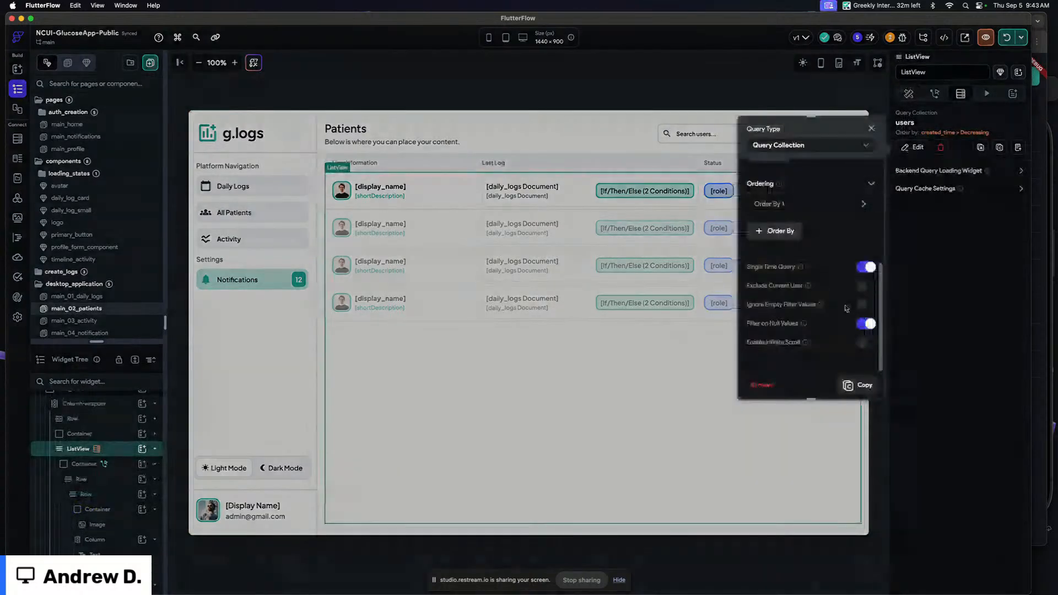
pyautogui.click(871, 130)
pyautogui.click(648, 75)
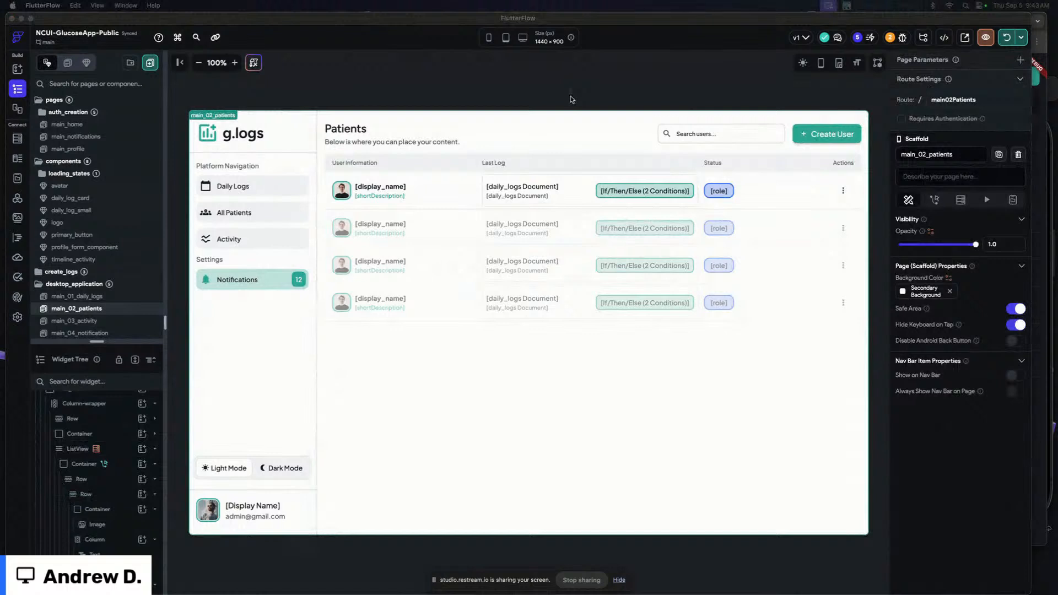
# Set the daily_log_small component's top and bottom padding to 4
pyautogui.click(540, 191)
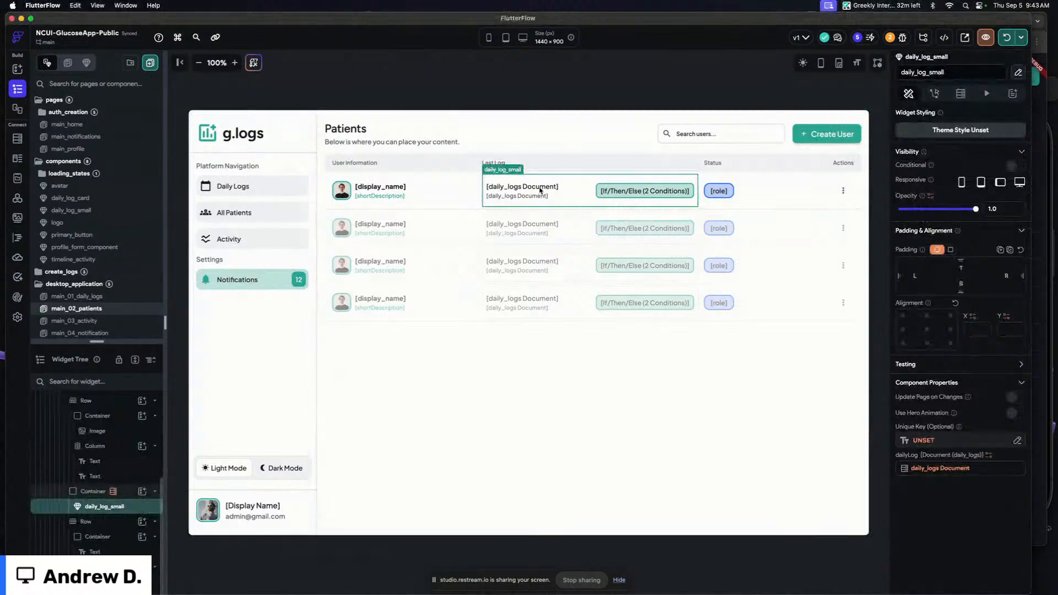
pyautogui.click(960, 268)
pyautogui.write('4')
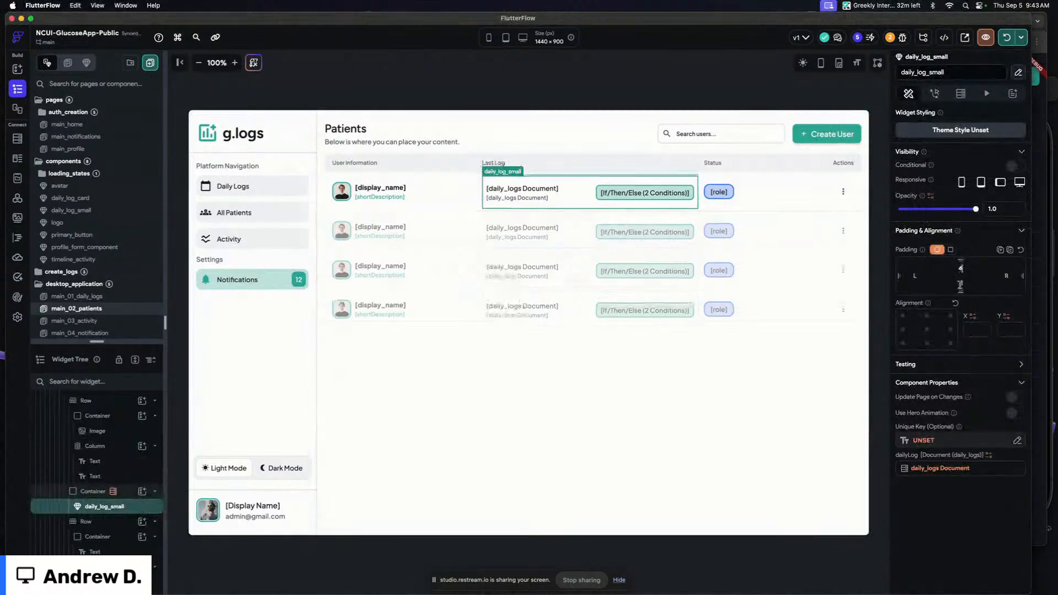
pyautogui.click(961, 284)
pyautogui.write('4')
# Set the flex of both the Last Log container and the Last Log column header to 2
pyautogui.click(111, 493)
pyautogui.moveTo(978, 256); pyautogui.dragTo(932, 287)
pyautogui.write('2')
pyautogui.click(494, 163)
pyautogui.write('2')
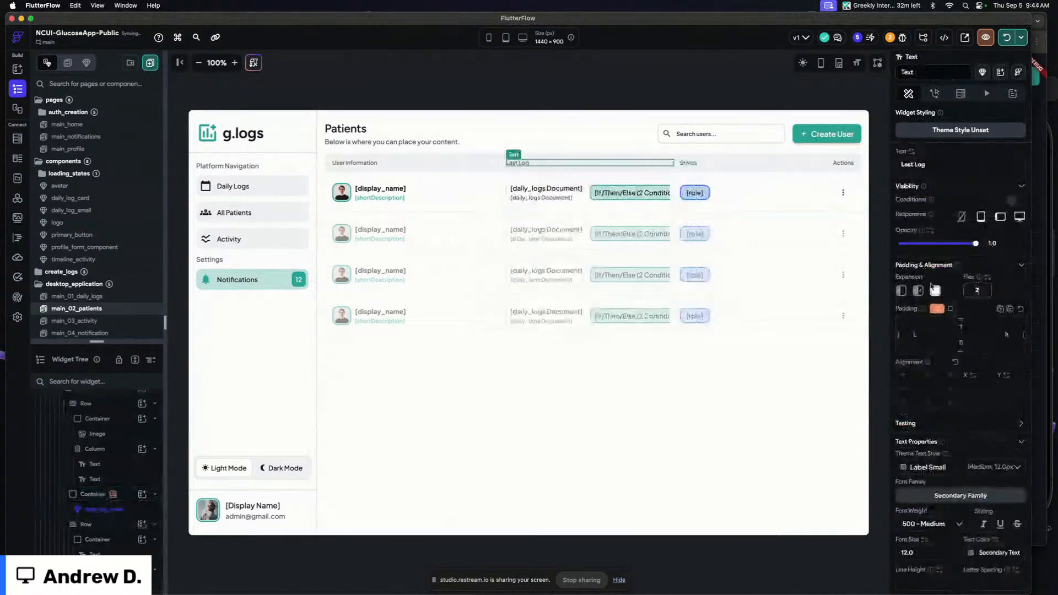
# Run the app locally again and compare the patients list layout
pyautogui.click(571, 86)
pyautogui.click(1006, 38)
pyautogui.press('super+Tab')
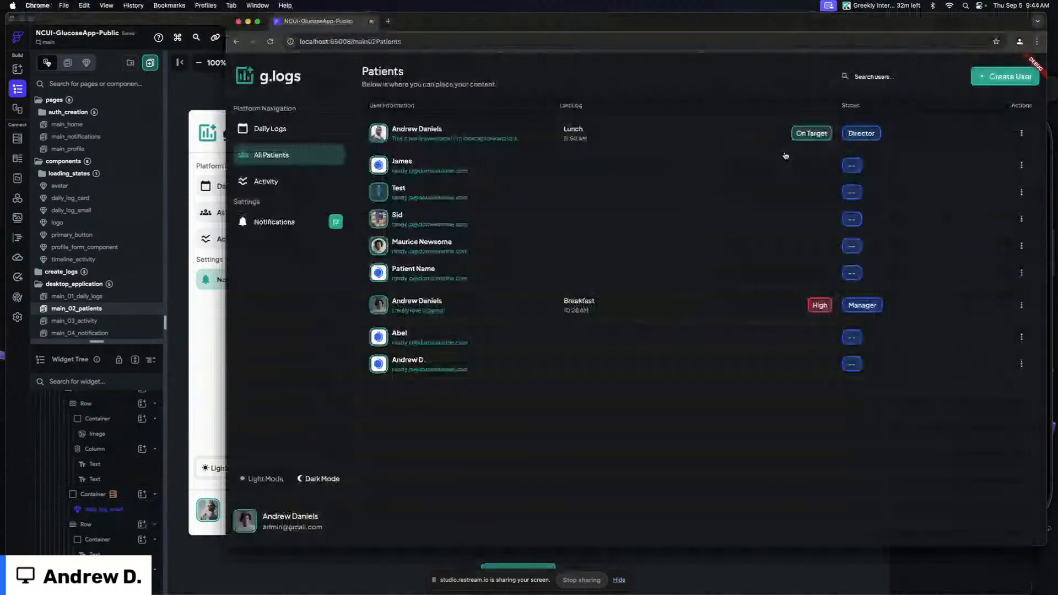
pyautogui.click(199, 100)
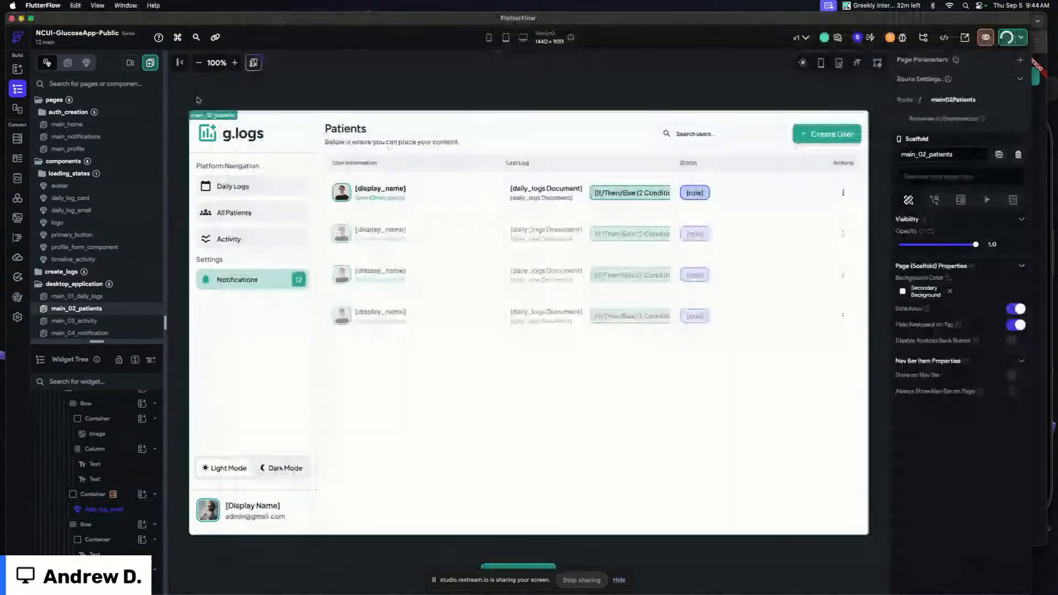
# Open the daily_log_small component and clear the minimum height of its desktop container
pyautogui.click(1014, 94)
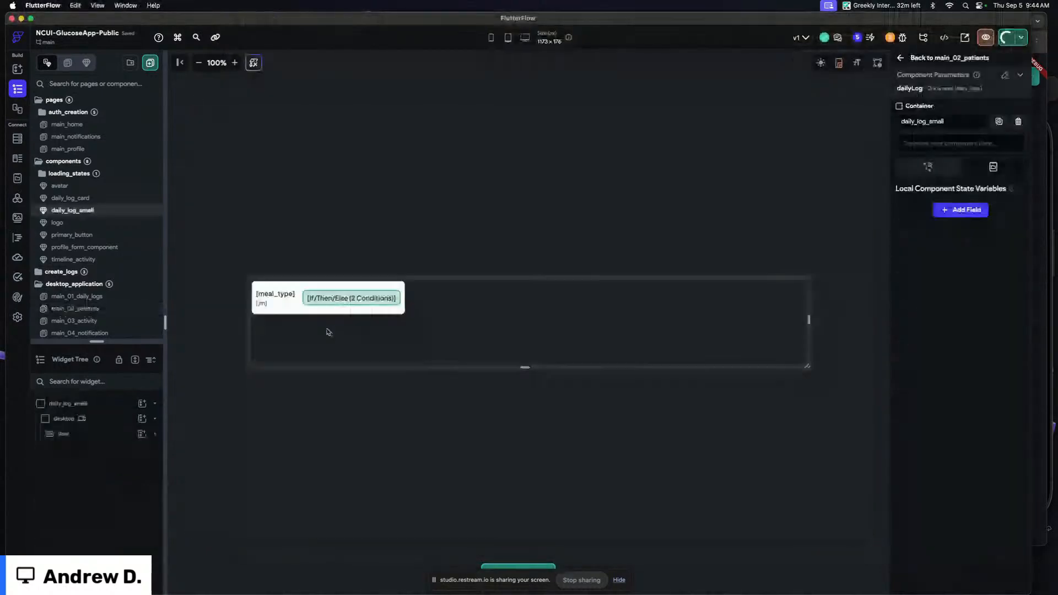
pyautogui.click(301, 298)
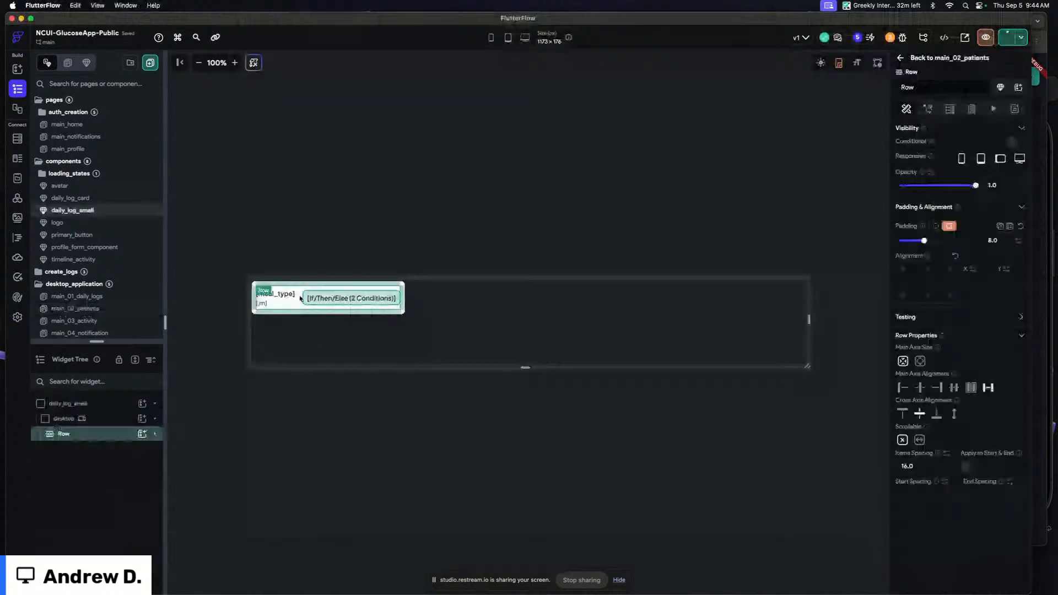
pyautogui.click(286, 307)
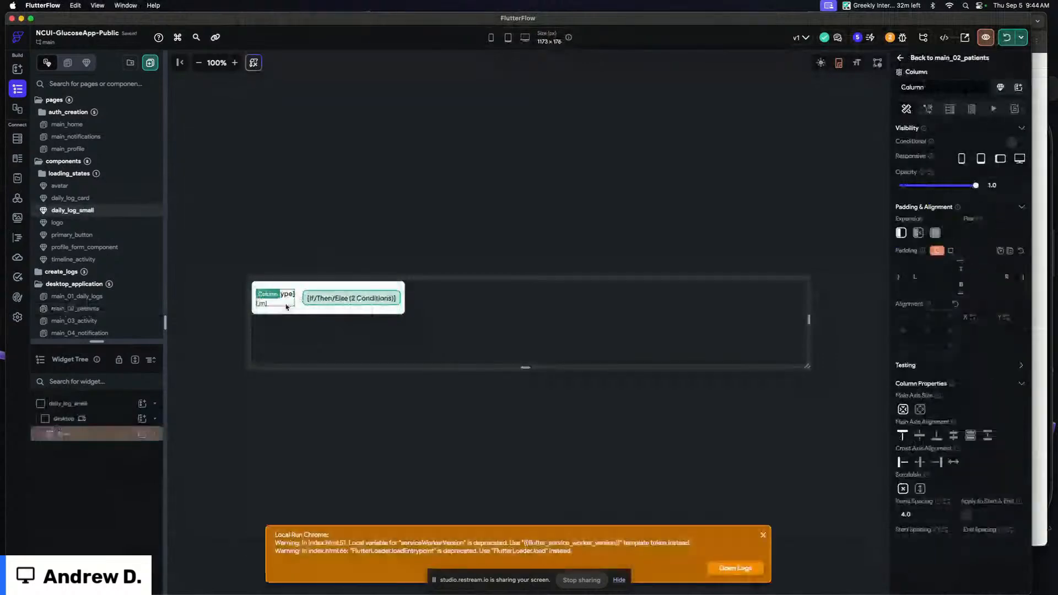
pyautogui.click(99, 434)
pyautogui.click(99, 435)
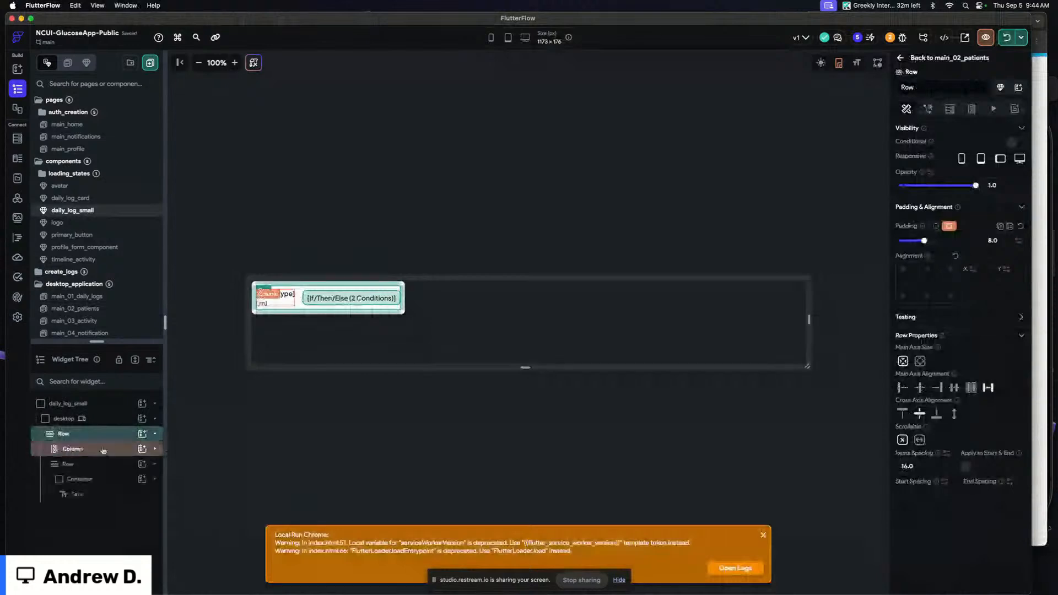
pyautogui.click(103, 449)
pyautogui.click(103, 466)
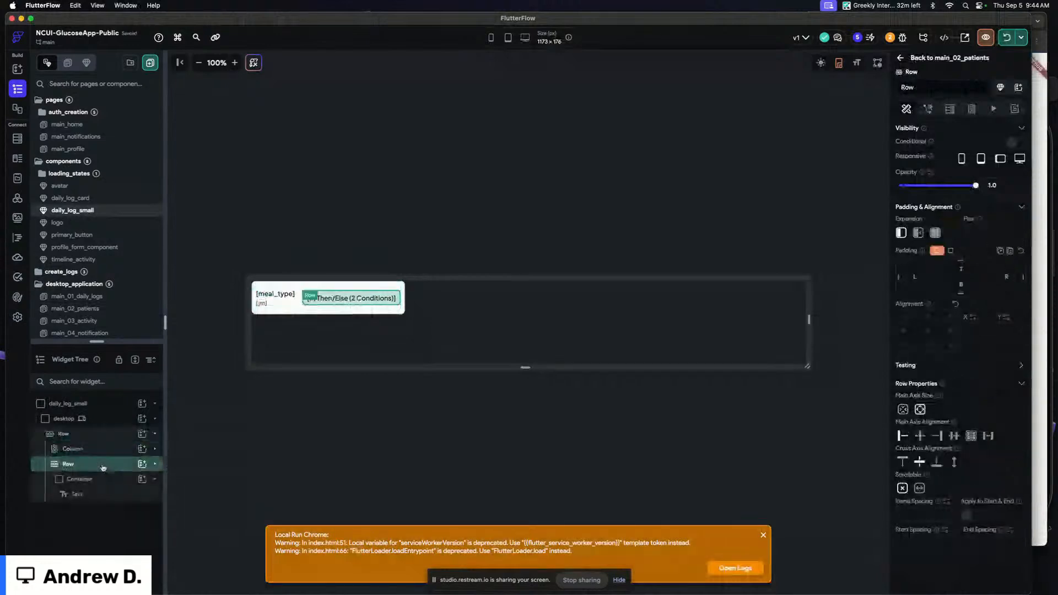
pyautogui.click(97, 448)
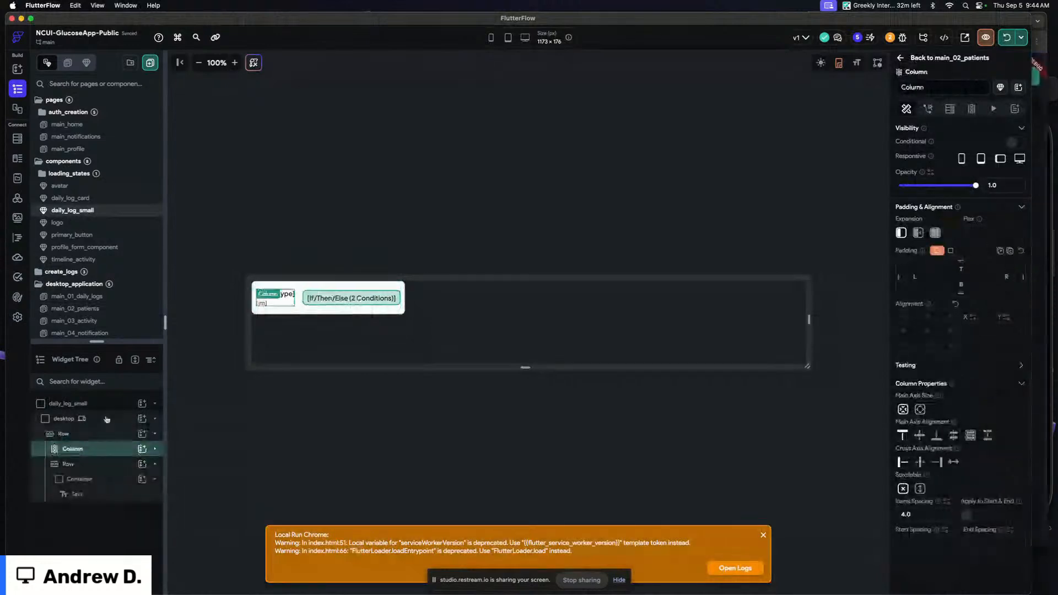
pyautogui.click(107, 420)
pyautogui.scroll(-1, 941, 473)
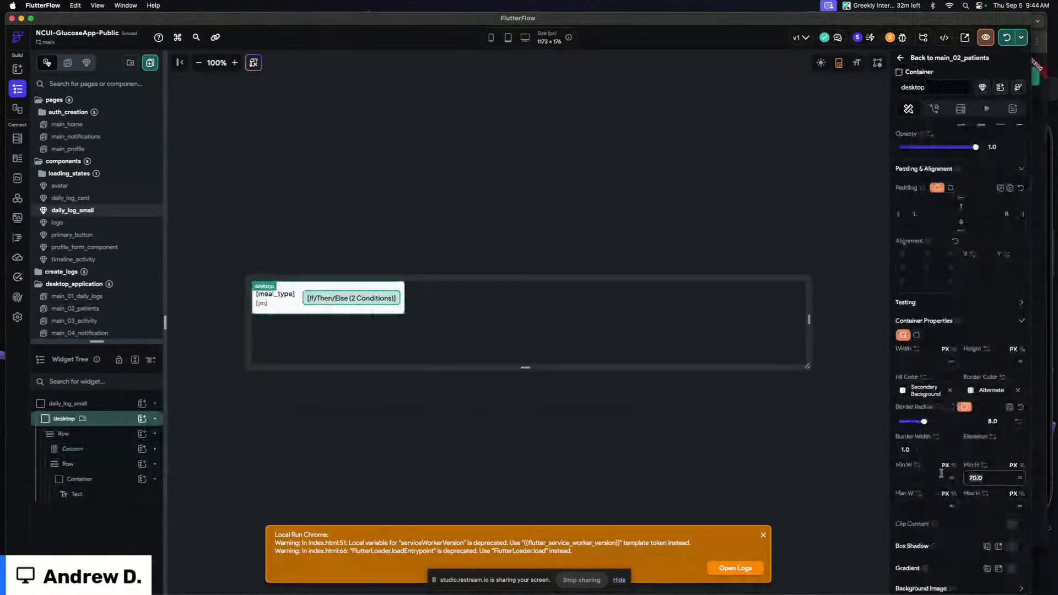
pyautogui.press('BackSpace')
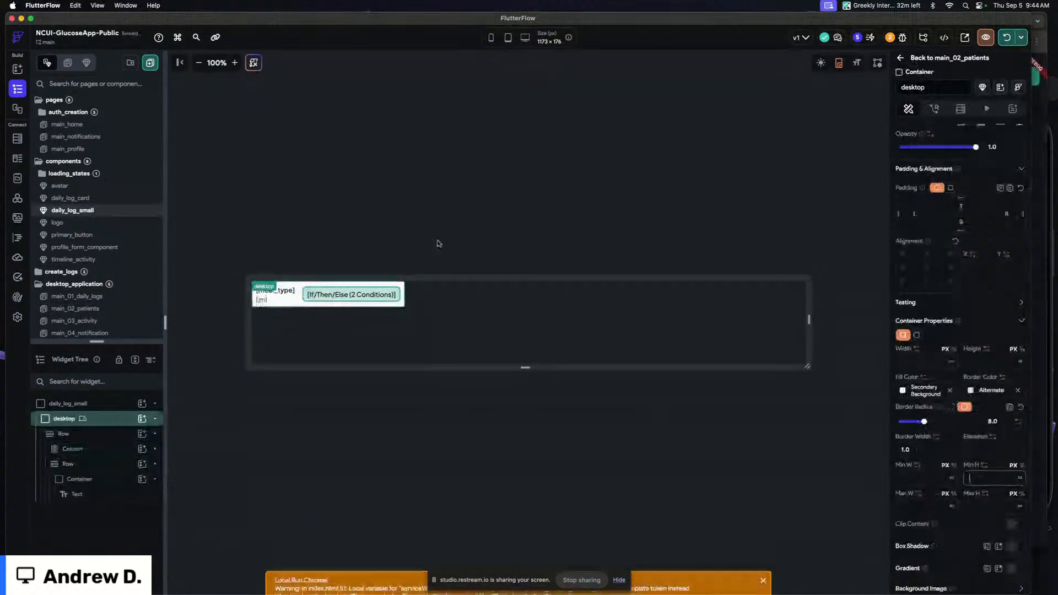
pyautogui.click(436, 243)
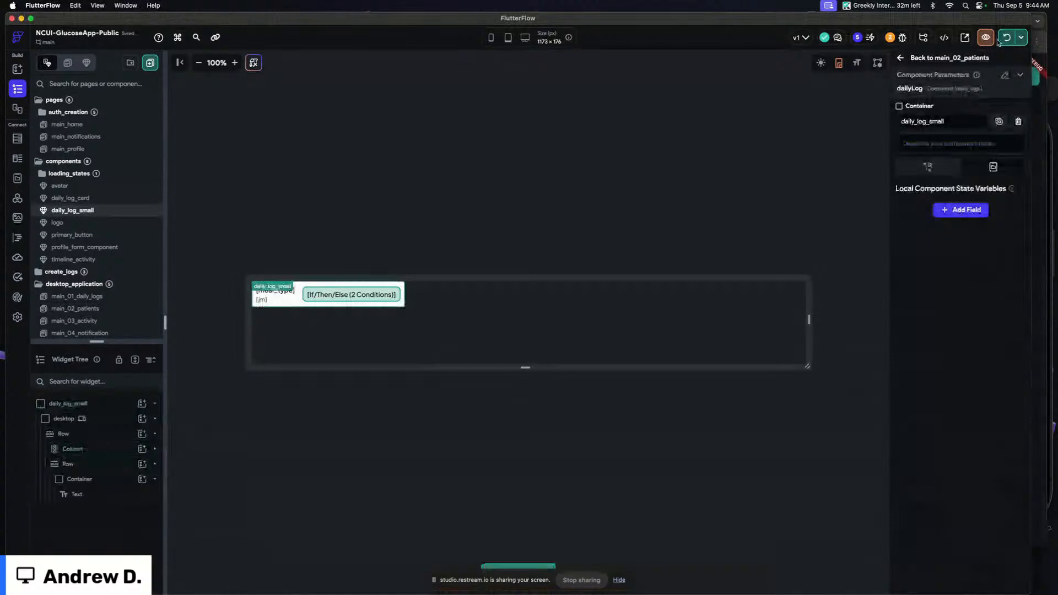
# Run the app locally to check the Last Log entries in the patients list
pyautogui.click(1041, 99)
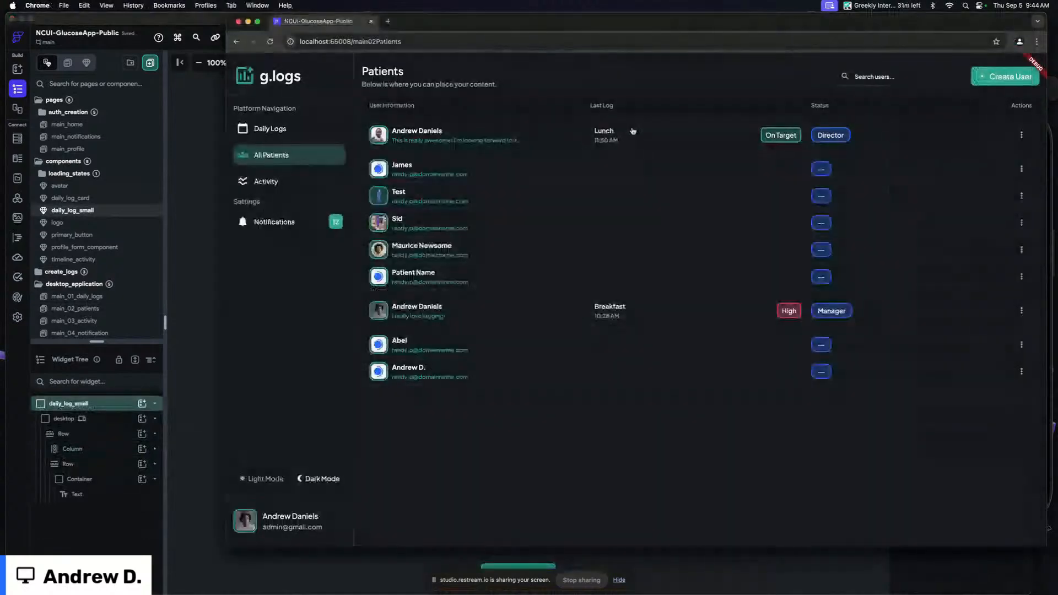
pyautogui.click(70, 301)
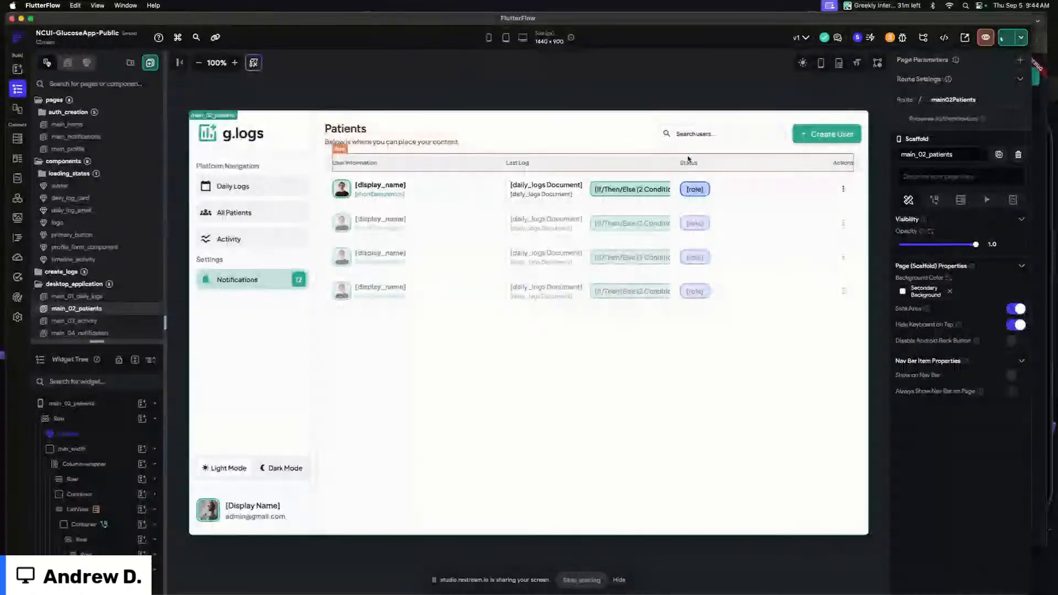
# Select the patient row and its actions area on the patients page canvas to inspect the layout
pyautogui.click(776, 190)
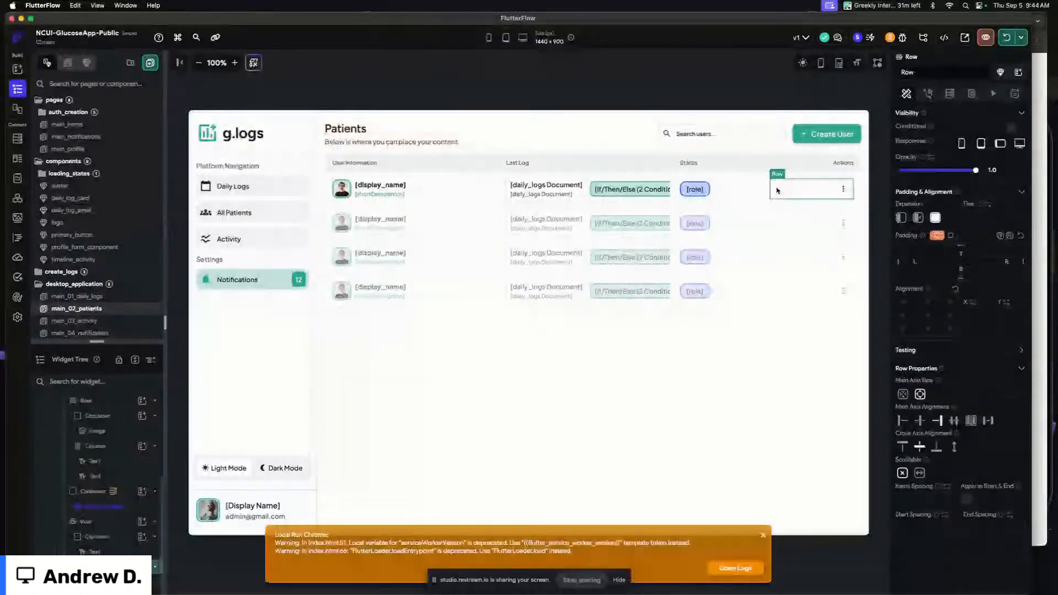
pyautogui.click(767, 179)
pyautogui.keyDown('shift'); pyautogui.click(760, 162); pyautogui.keyUp('shift')
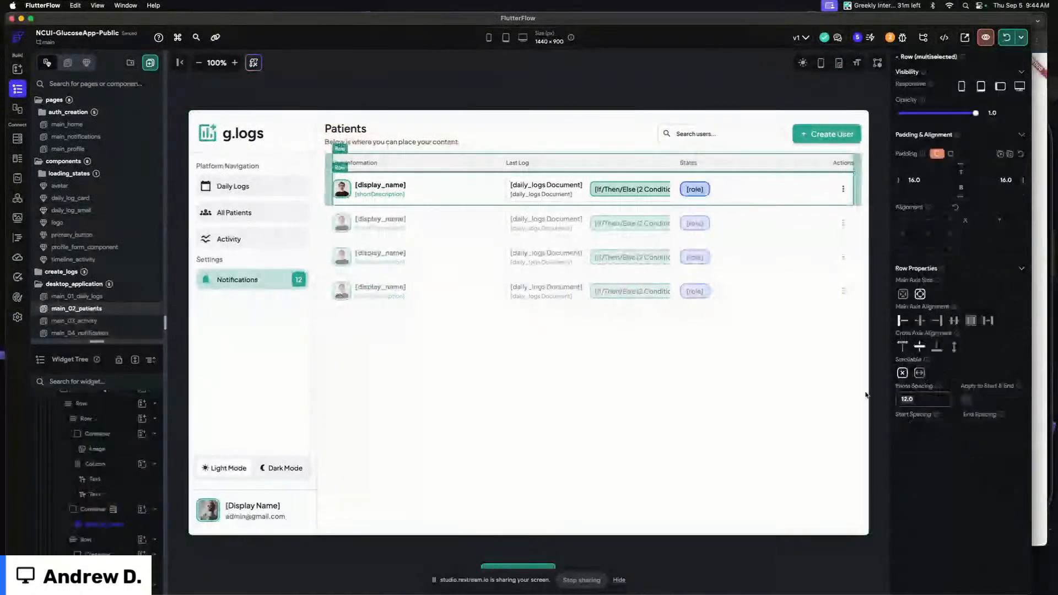
pyautogui.click(672, 67)
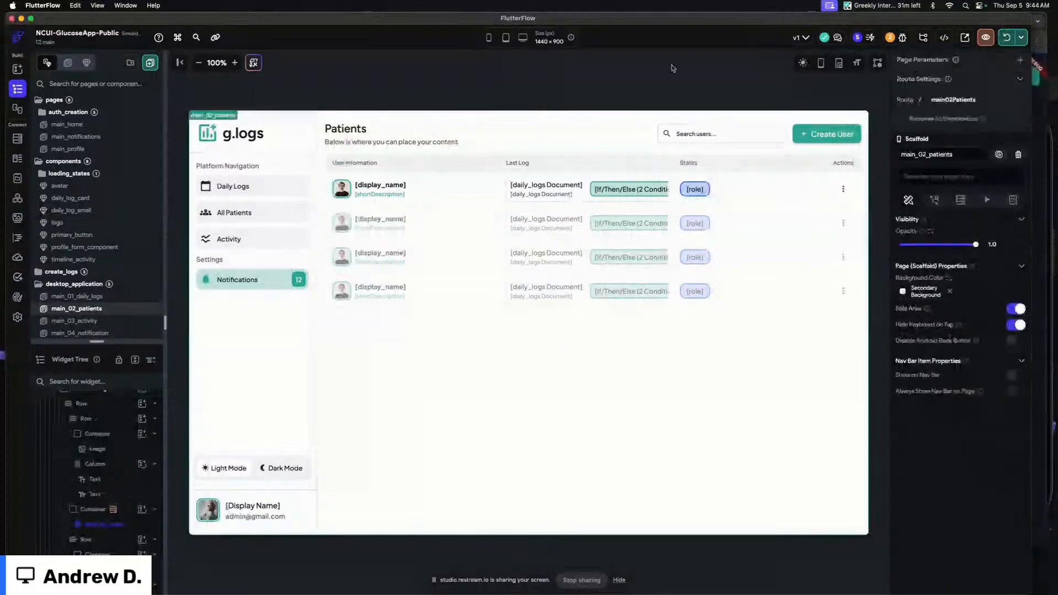
# Open the first patient's log history in the running web app and scroll through its entries
pyautogui.click(1039, 123)
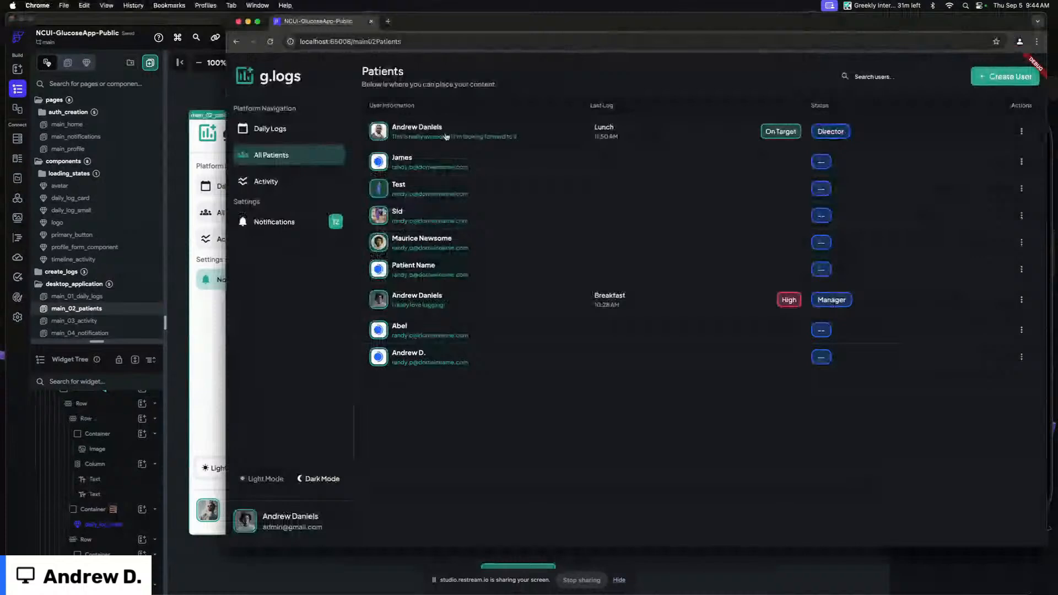
pyautogui.click(548, 134)
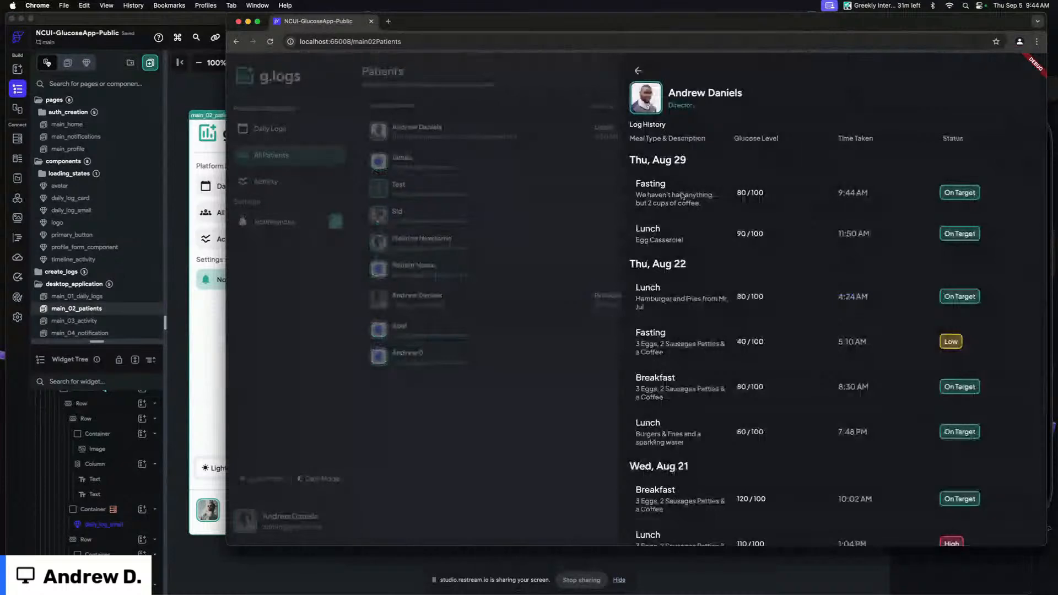
pyautogui.scroll(-1, 819, 200)
pyautogui.scroll(1, 860, 212)
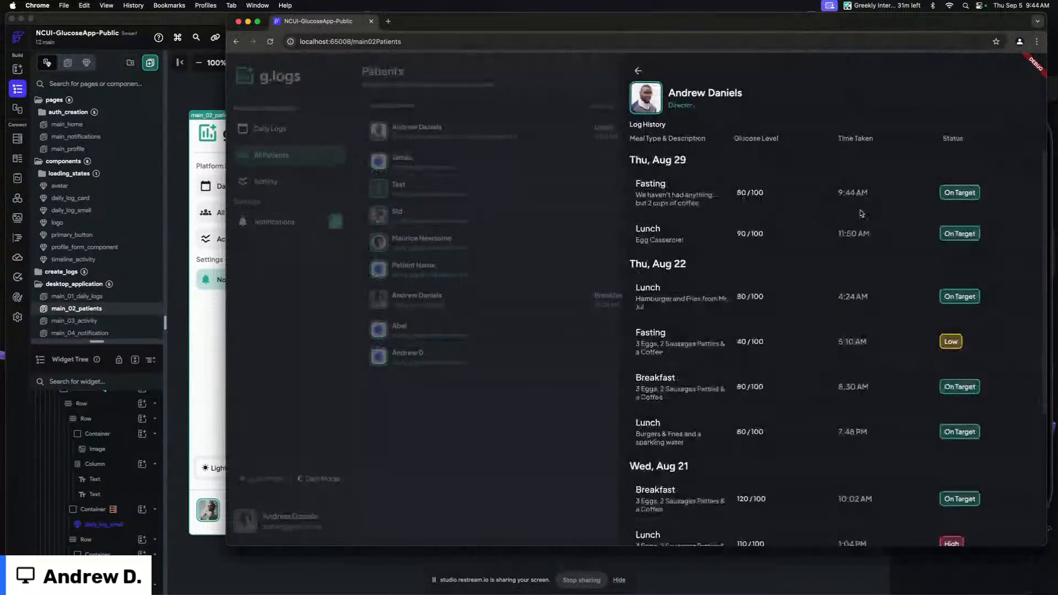
pyautogui.scroll(-1, 827, 220)
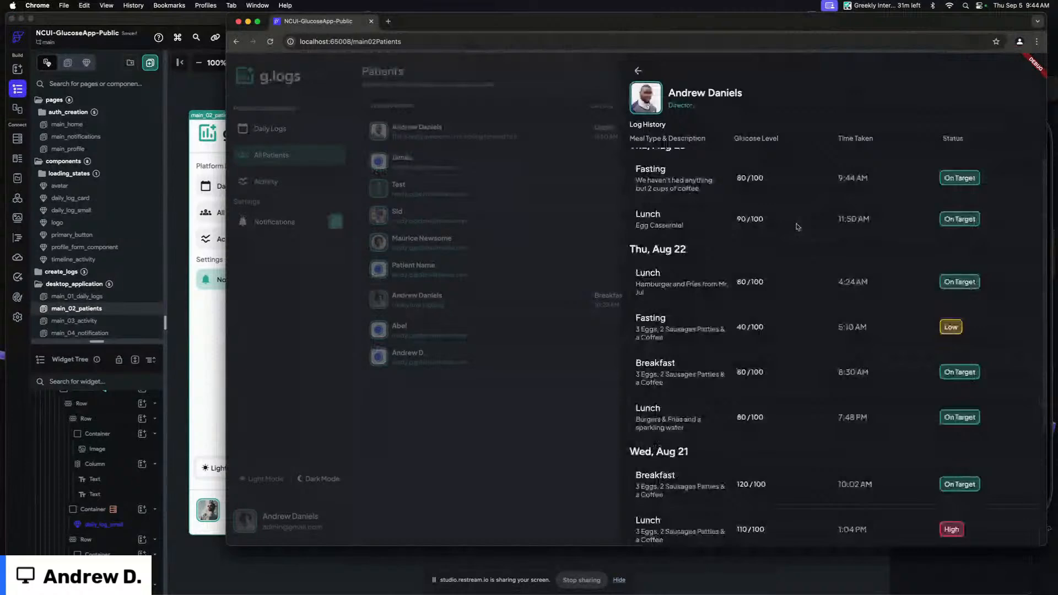
pyautogui.scroll(1, 782, 210)
pyautogui.scroll(-5, 793, 187)
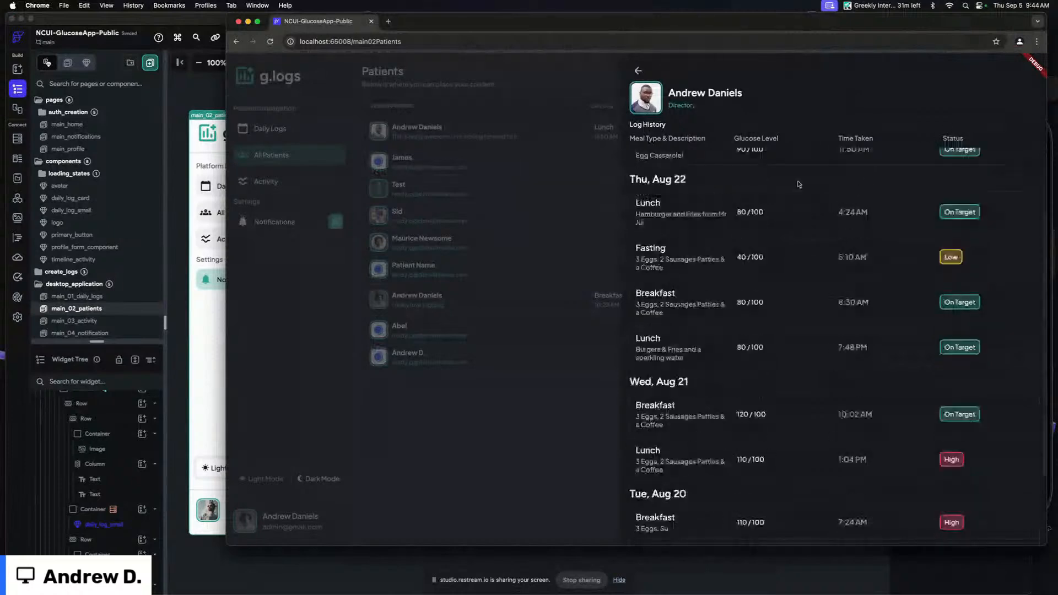
pyautogui.scroll(5, 793, 198)
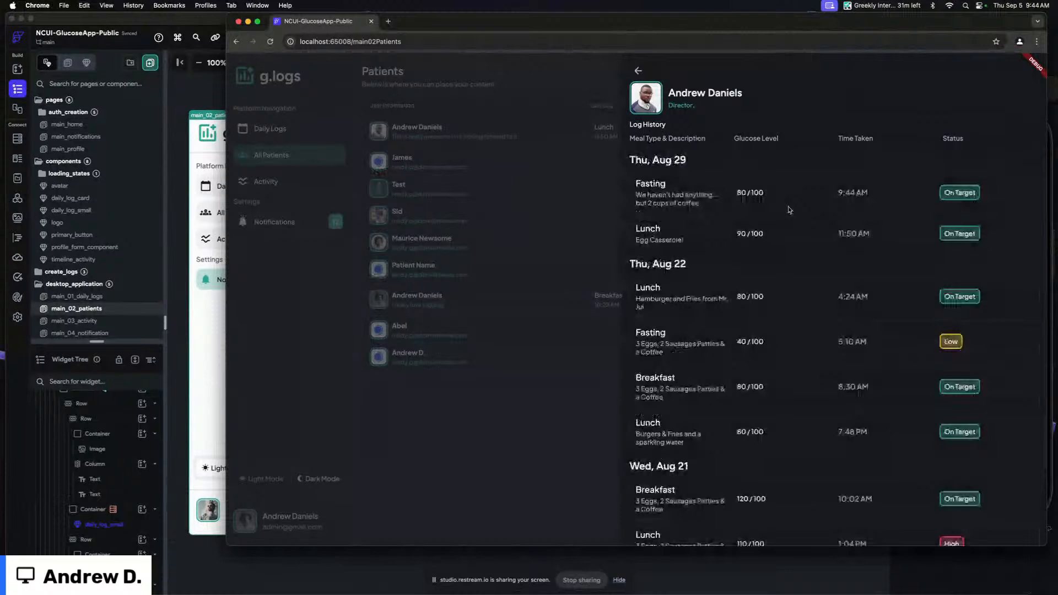
pyautogui.scroll(-1, 863, 206)
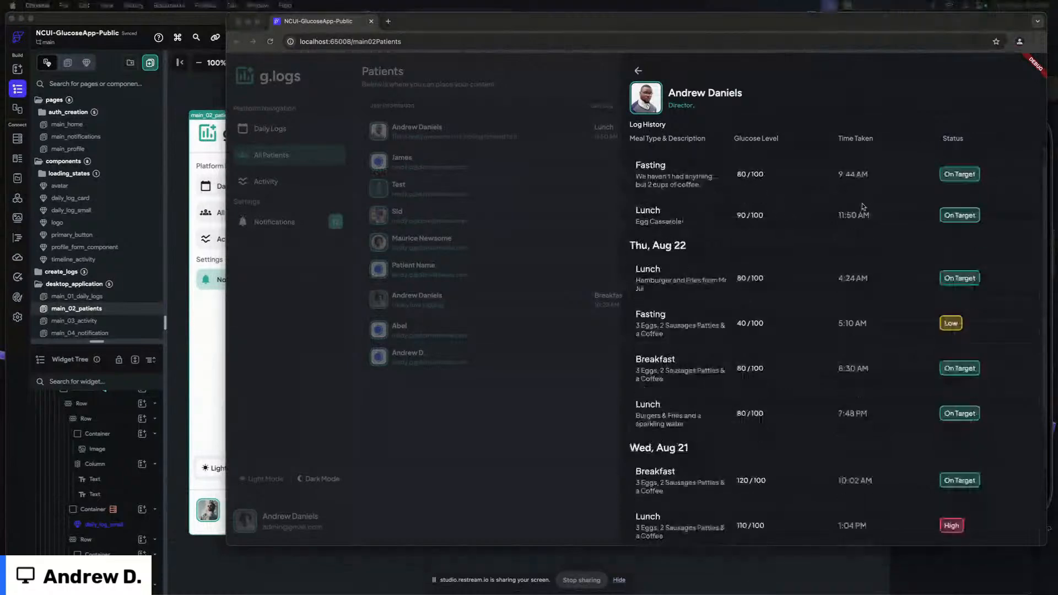
pyautogui.scroll(1, 860, 202)
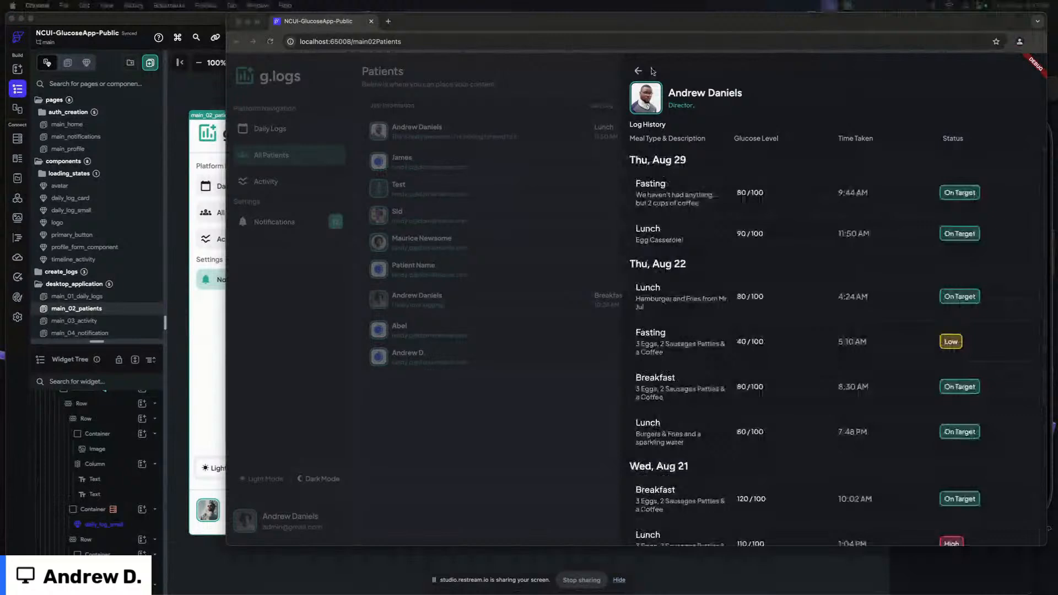
# In the iOS simulator, start a new Fasting log with description "Really awesome" and raise the glucose level to 80
pyautogui.click(1049, 265)
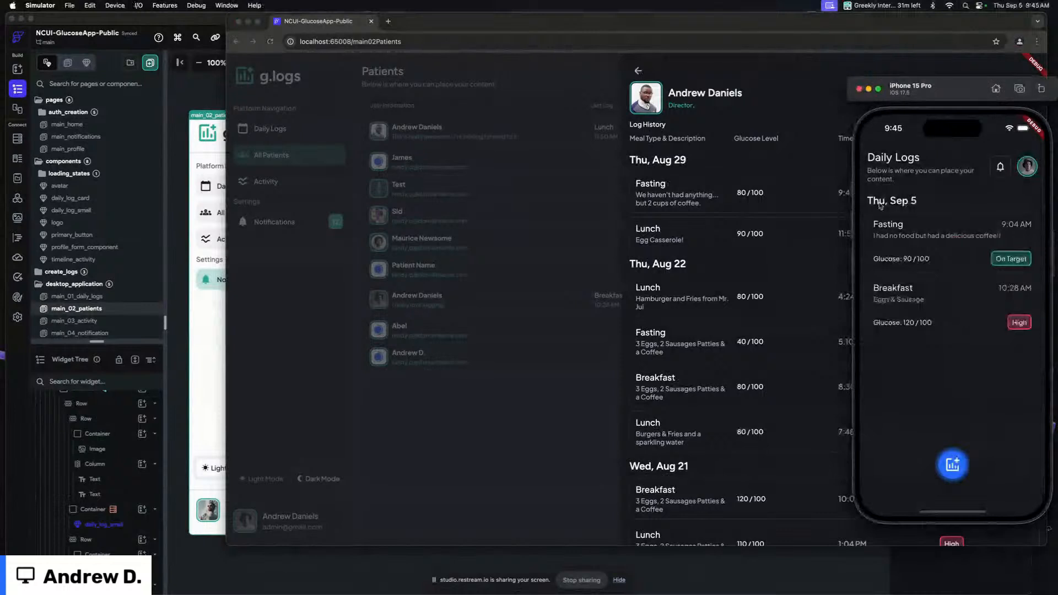
pyautogui.click(954, 466)
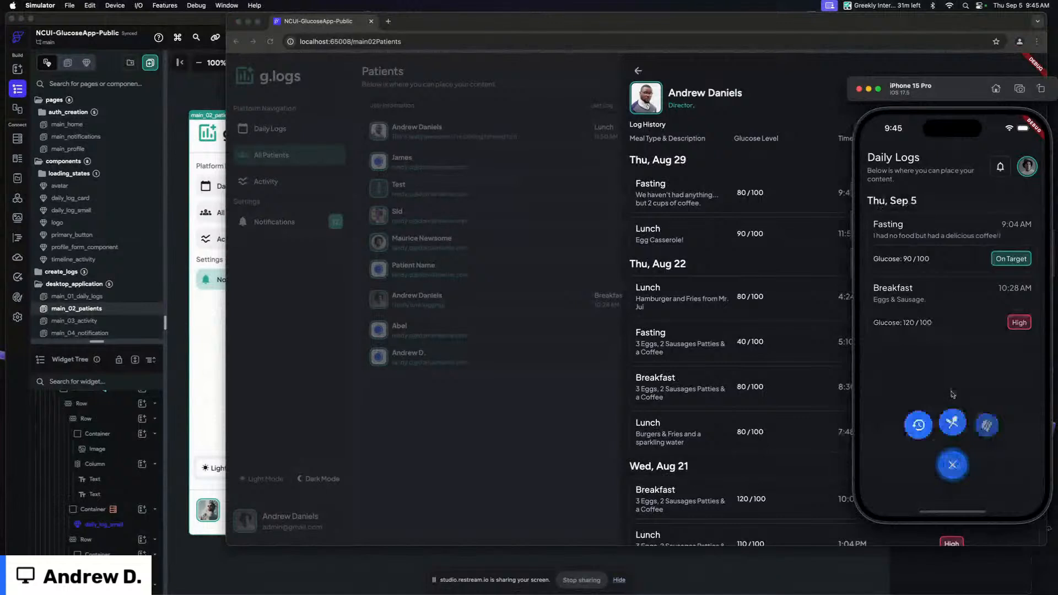
pyautogui.click(952, 422)
pyautogui.click(888, 202)
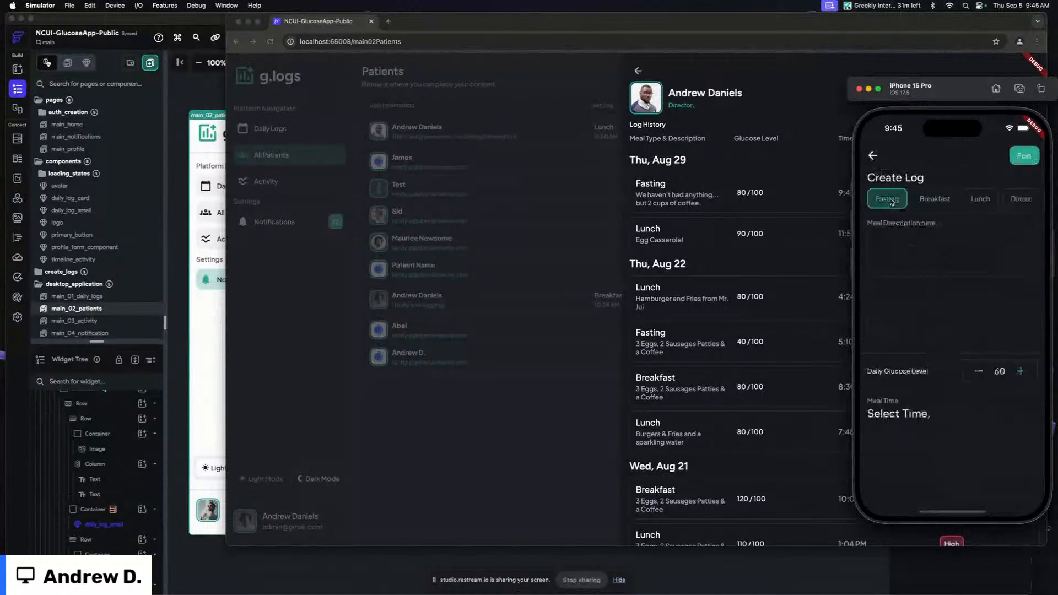
pyautogui.click(931, 263)
pyautogui.write('Really awesome')
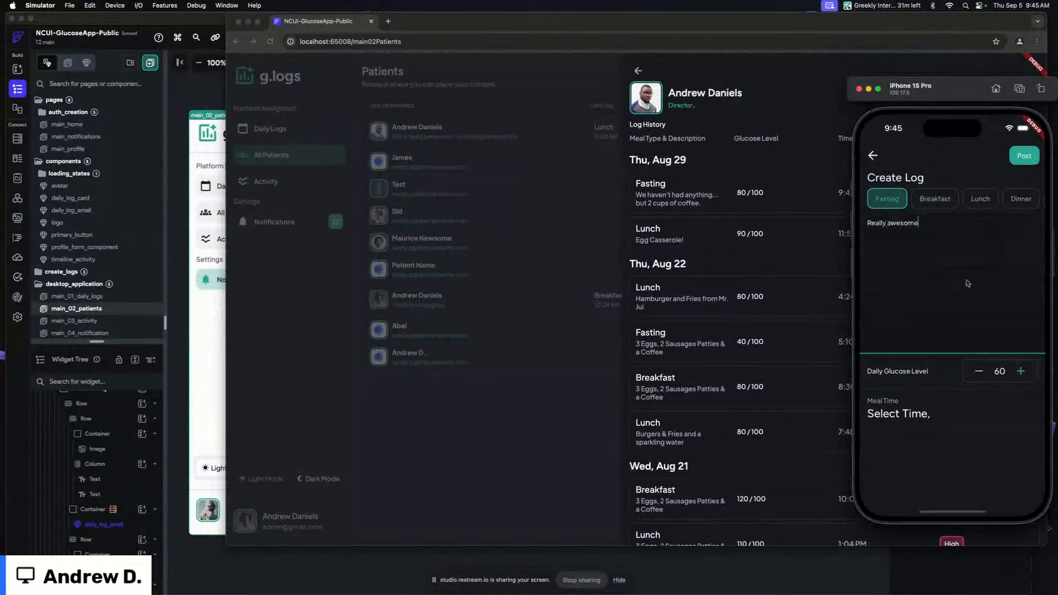
pyautogui.click(1021, 373)
pyautogui.click(1021, 372)
pyautogui.click(1021, 373)
# Set the log's meal date to Wed, Sep 4 and post the log
pyautogui.click(924, 417)
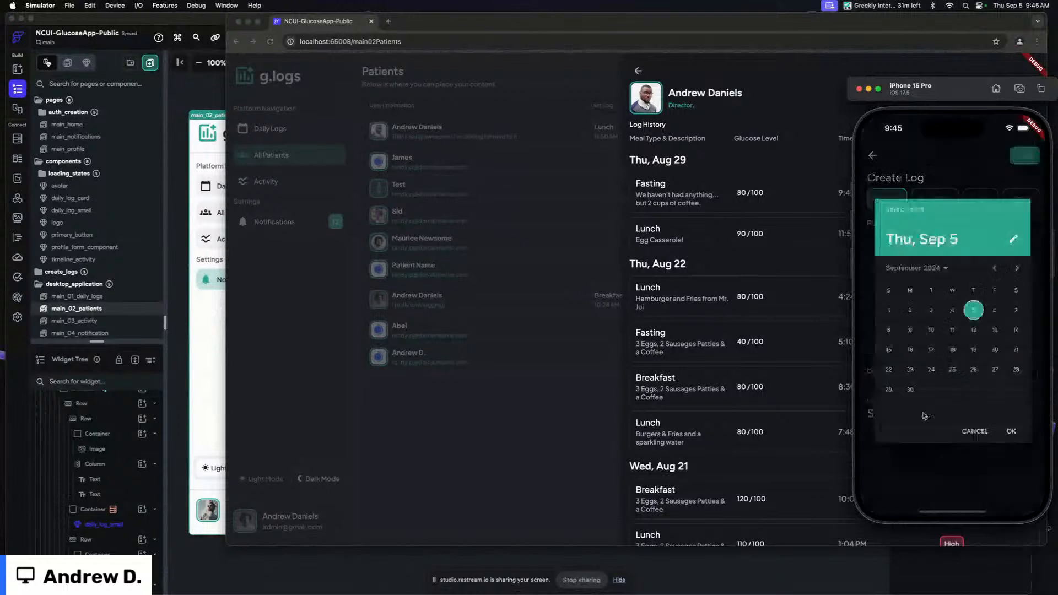
pyautogui.click(1011, 430)
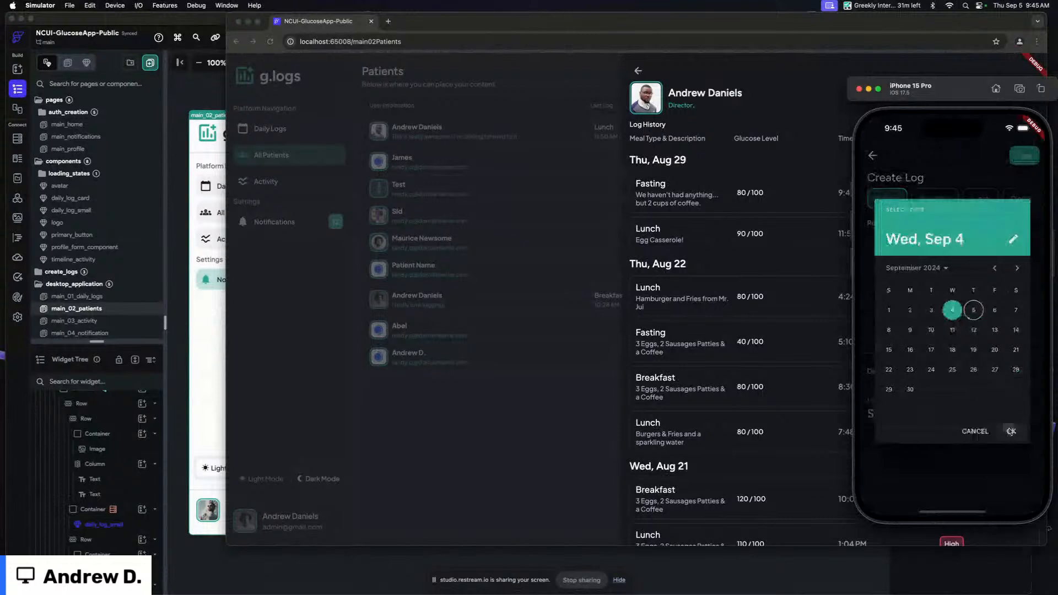
pyautogui.click(1011, 422)
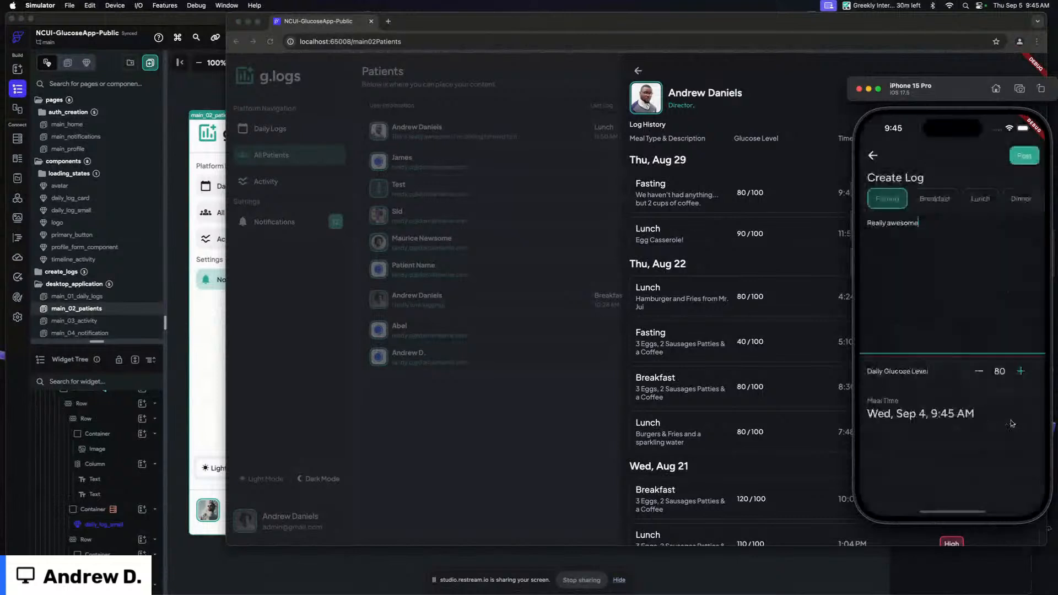
pyautogui.click(1023, 160)
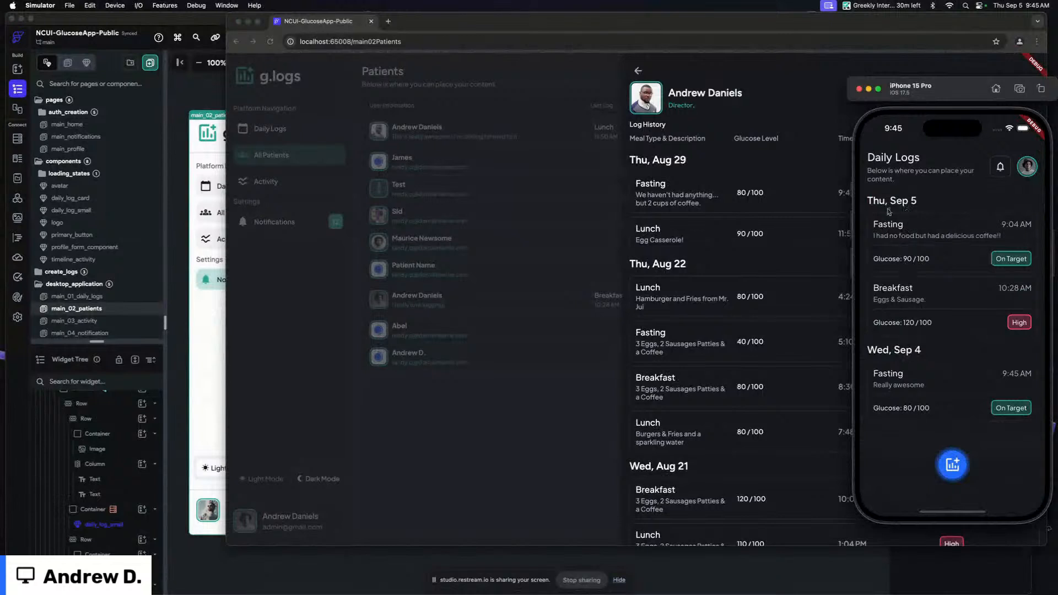
# Open the main_01_daily_logs page and inspect the backend query of its logs_query container
pyautogui.click(521, 145)
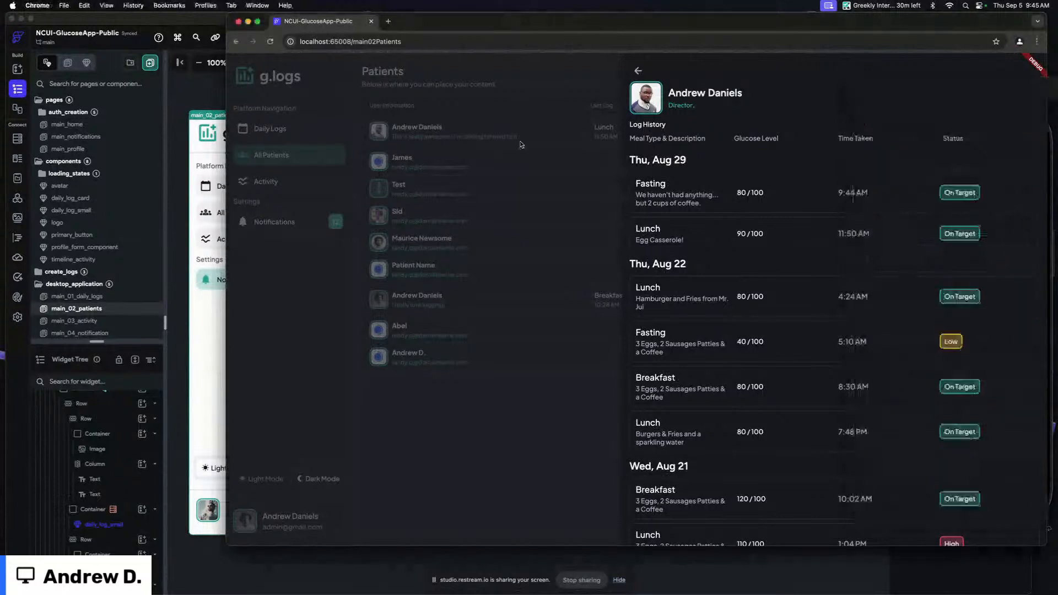
pyautogui.click(520, 145)
pyautogui.click(104, 212)
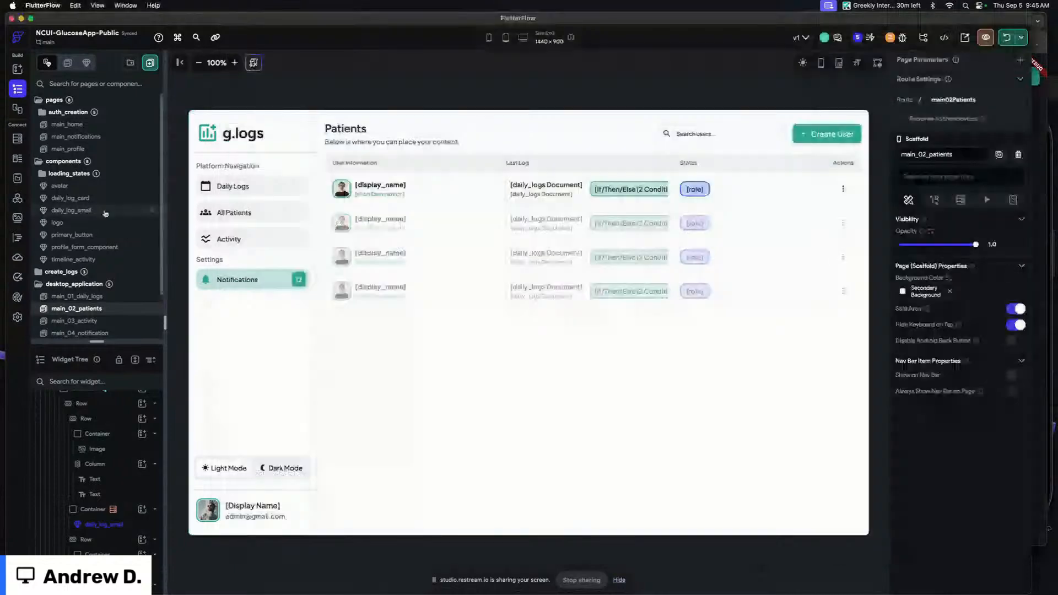
pyautogui.scroll(-2, 105, 214)
pyautogui.click(88, 248)
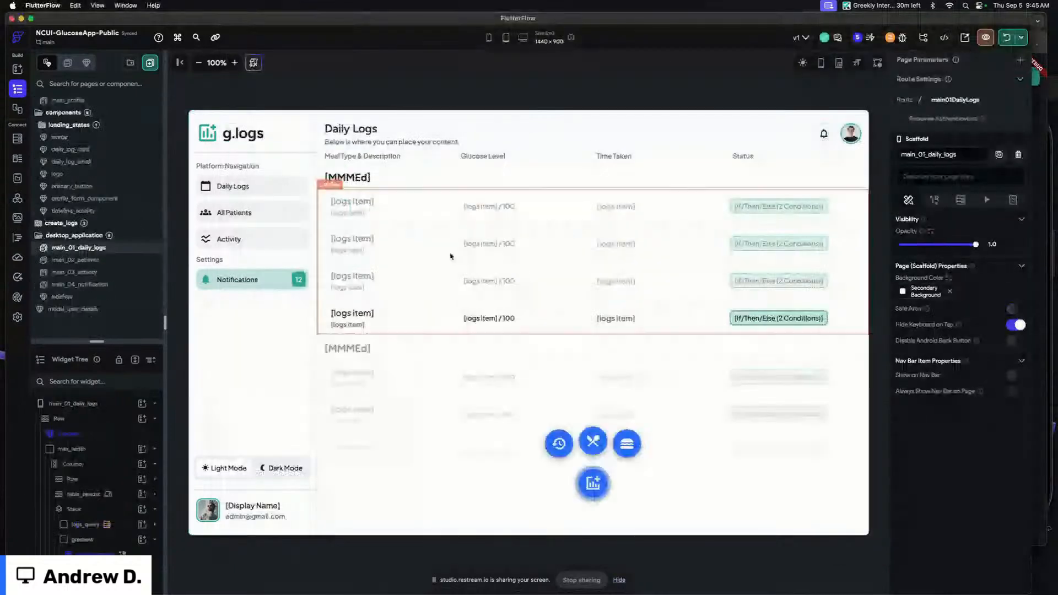
pyautogui.click(321, 180)
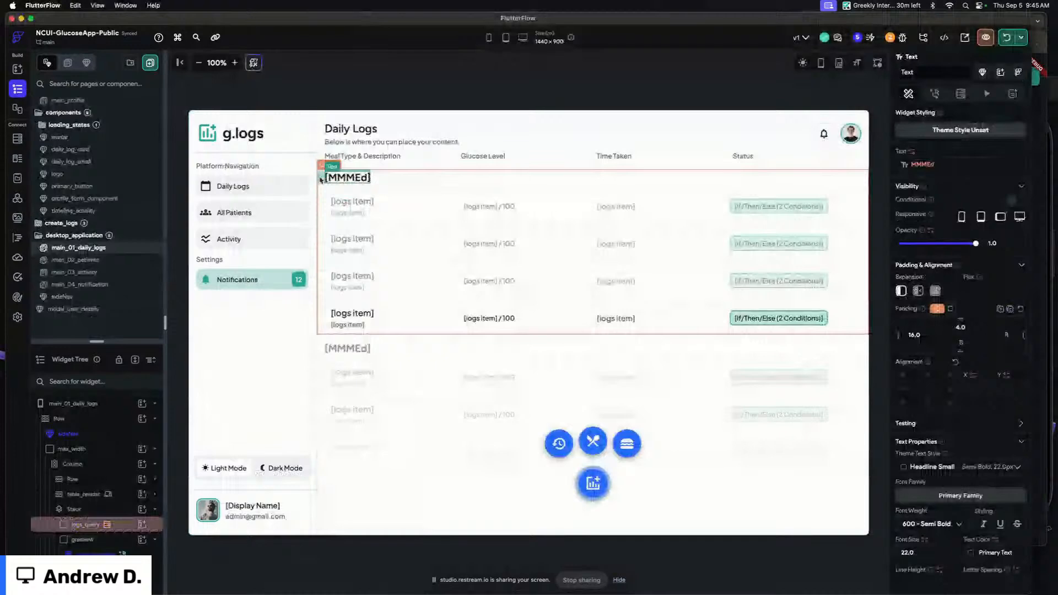
pyautogui.click(123, 525)
pyautogui.click(123, 525)
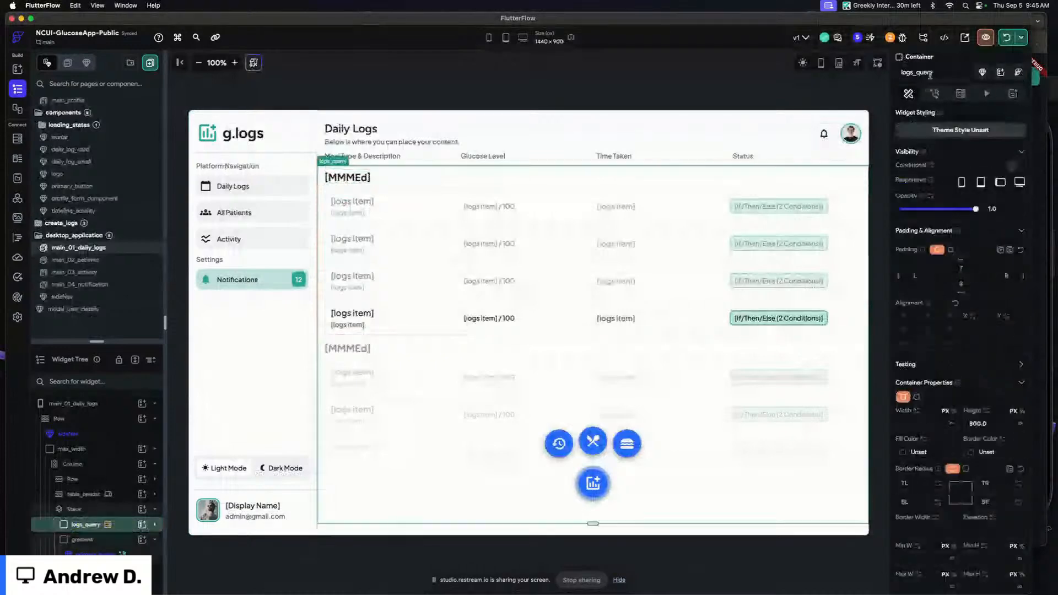
pyautogui.click(959, 95)
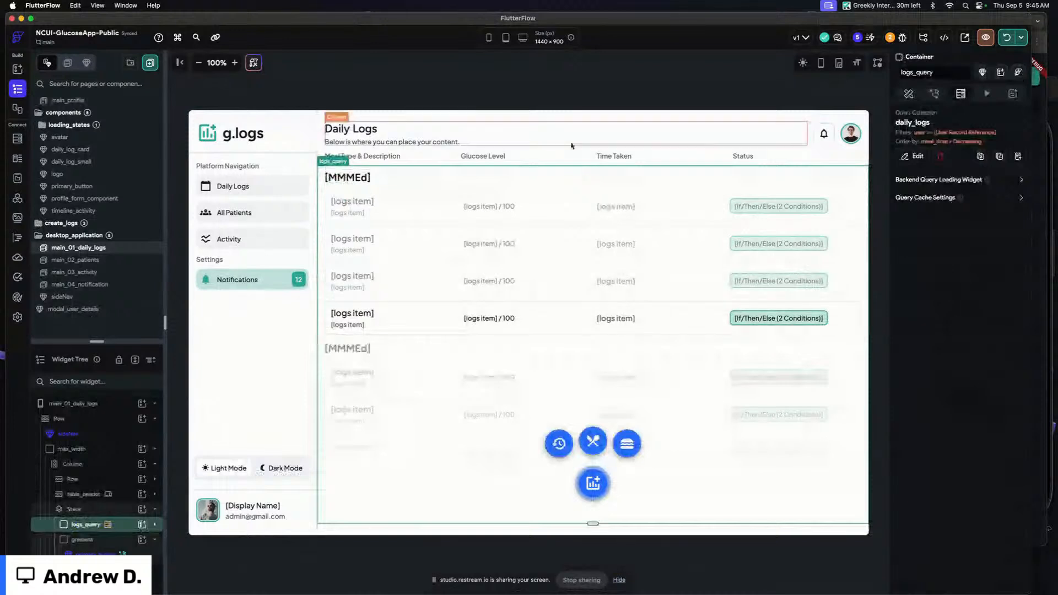
pyautogui.click(154, 525)
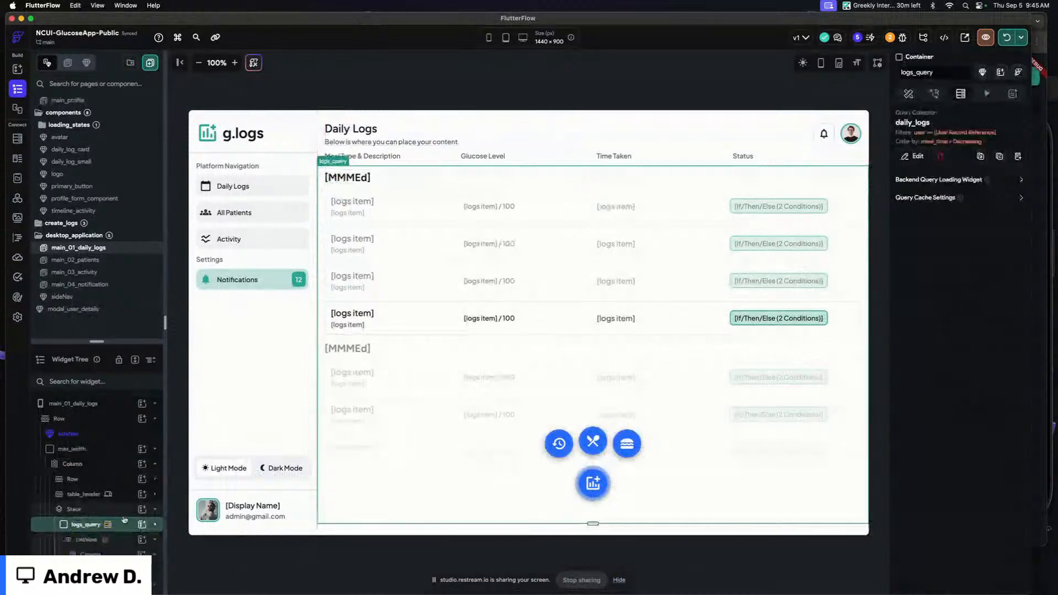
# Inspect the ListView's generate-children variable and its unique key date format, closing the editors without changes
pyautogui.scroll(-3, 118, 507)
pyautogui.click(114, 492)
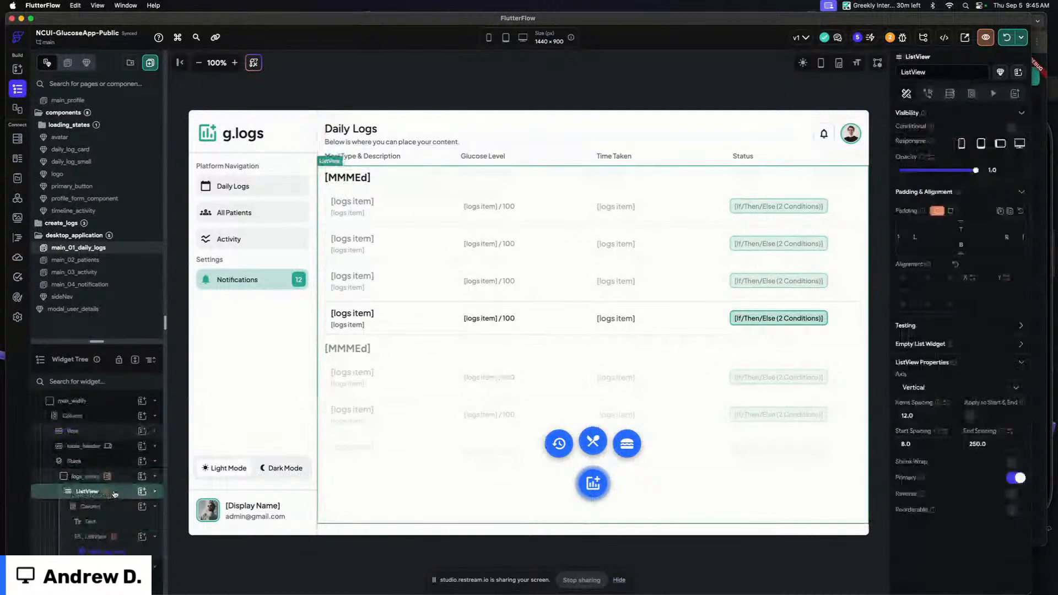
pyautogui.scroll(3, 114, 494)
pyautogui.scroll(-3, 115, 542)
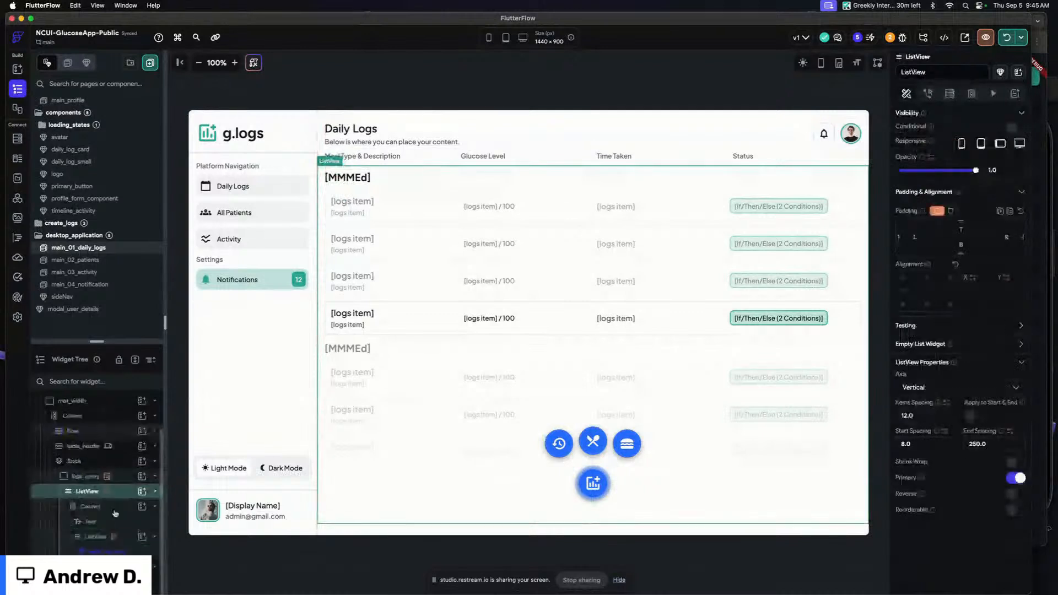
pyautogui.click(110, 507)
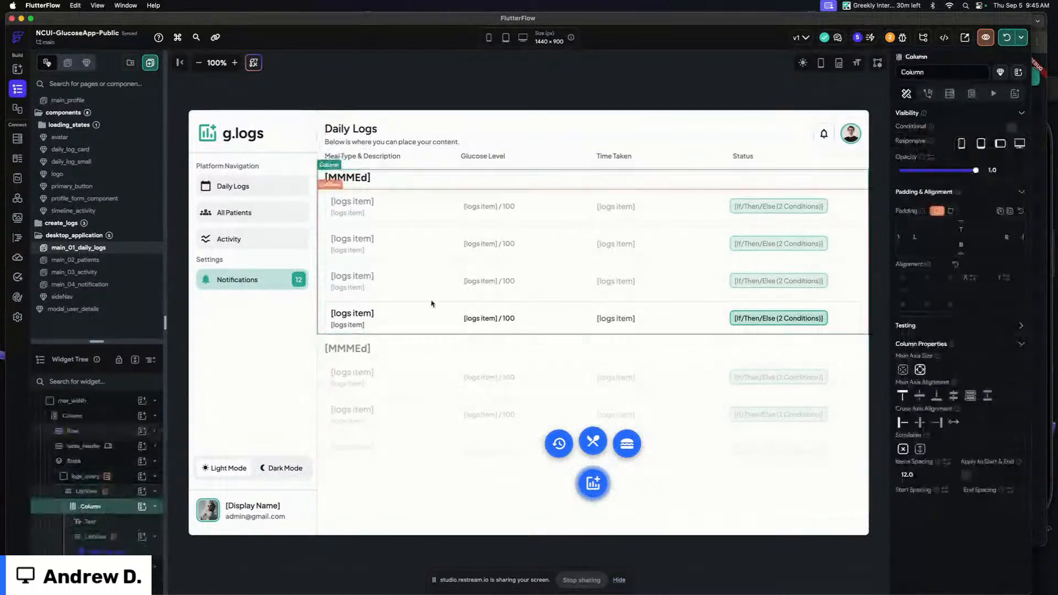
pyautogui.click(105, 492)
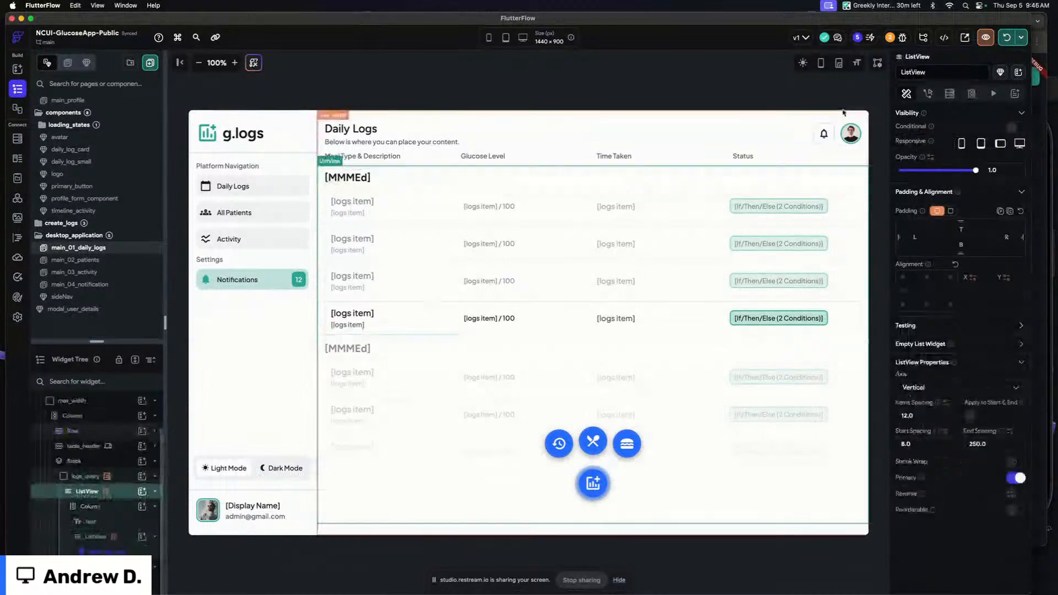
pyautogui.click(971, 94)
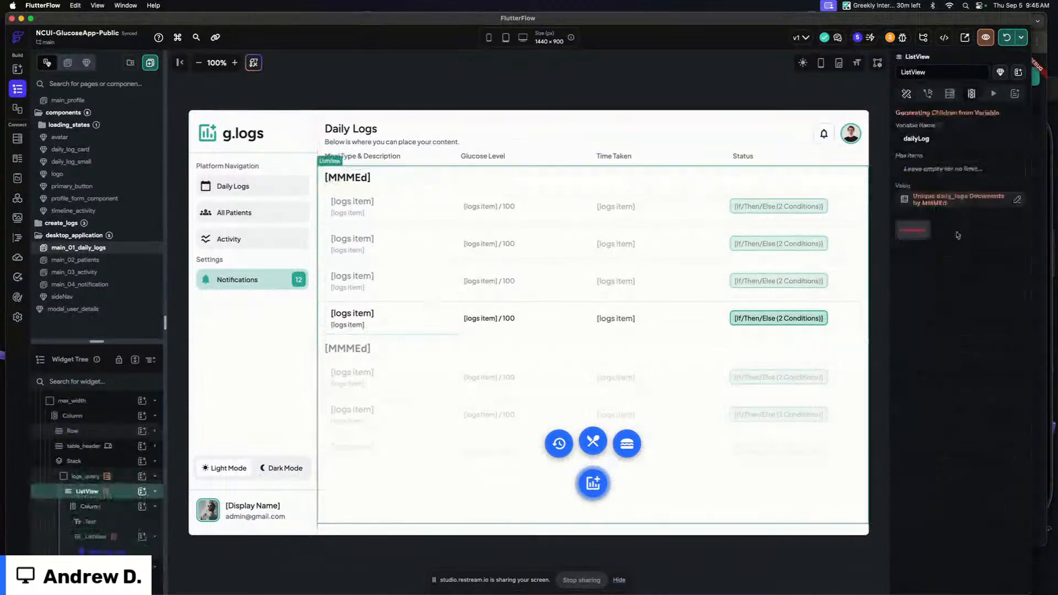
pyautogui.click(974, 202)
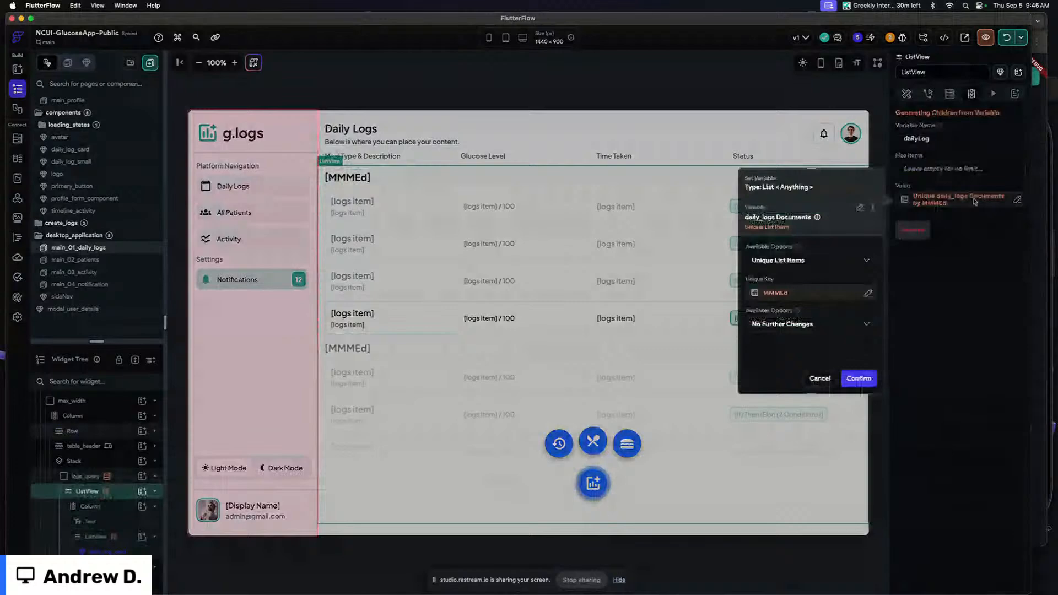
pyautogui.click(780, 293)
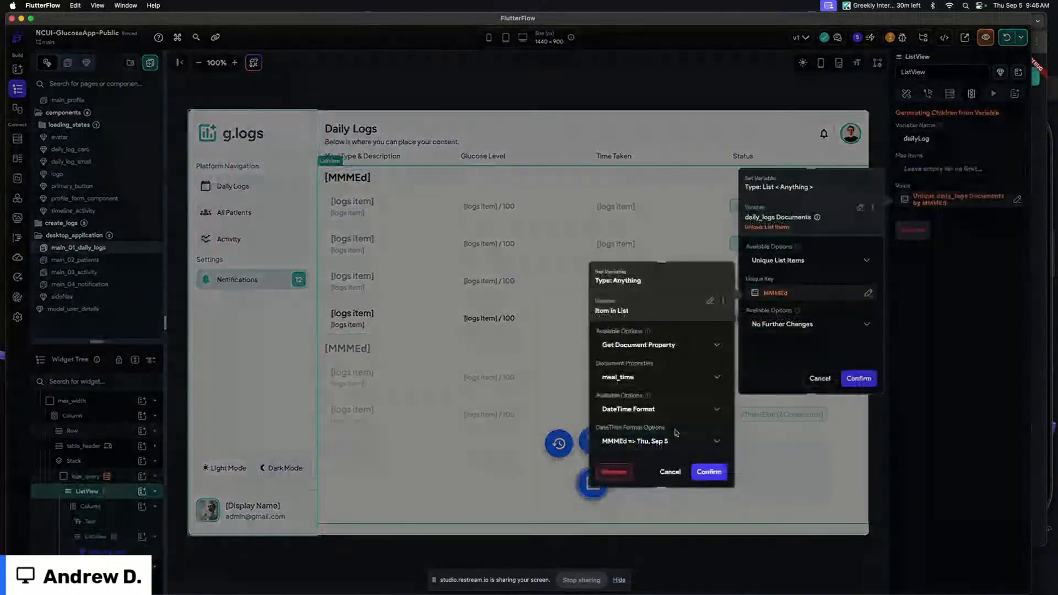
pyautogui.click(669, 472)
pyautogui.click(697, 323)
pyautogui.click(347, 176)
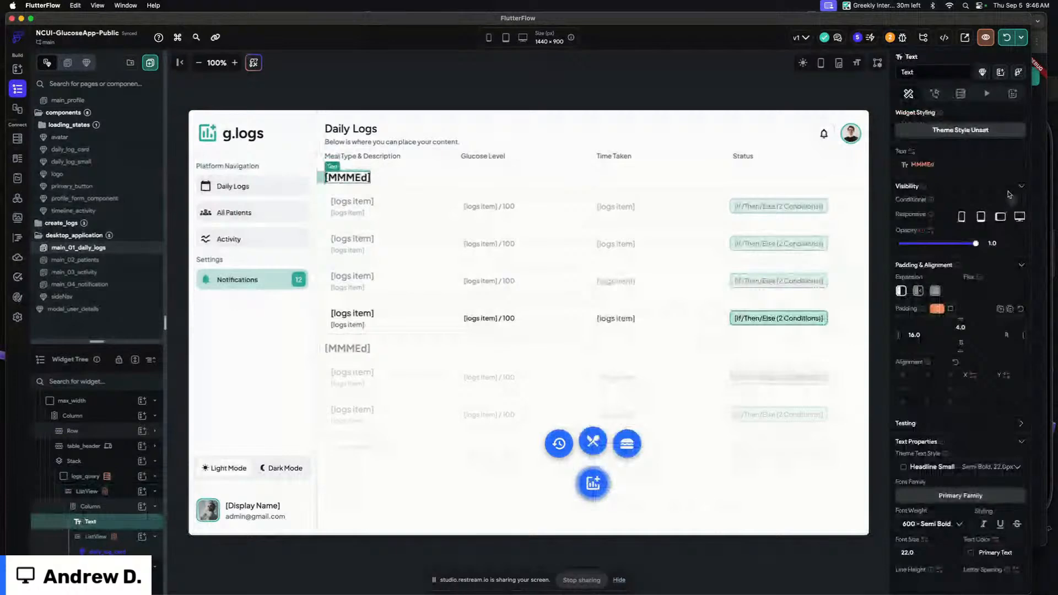
# Switch to the browser preview and open the Daily Logs page to check the grouped logs
pyautogui.press('super+Tab')
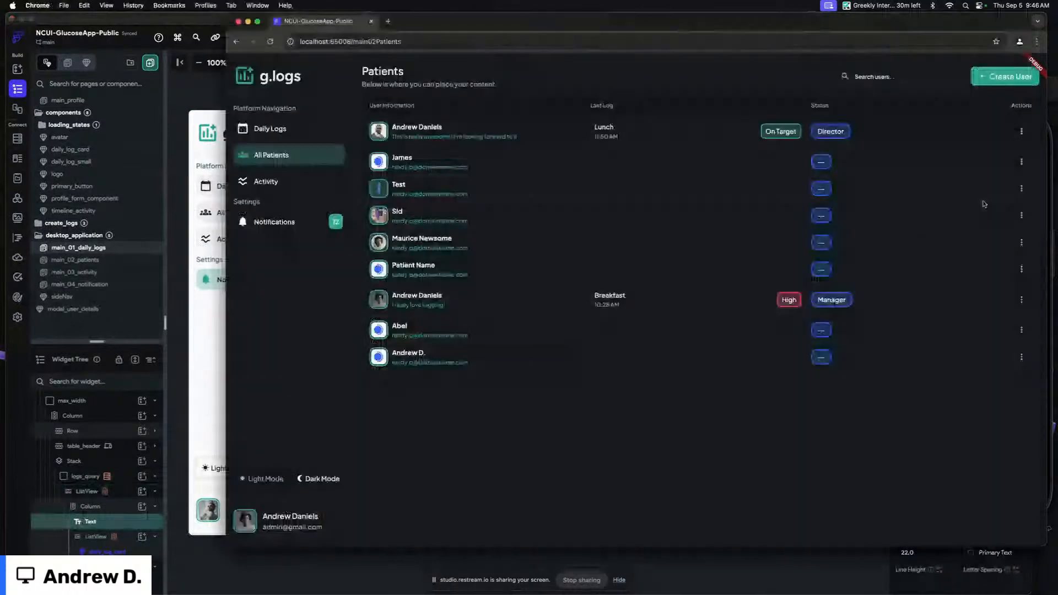
pyautogui.click(293, 129)
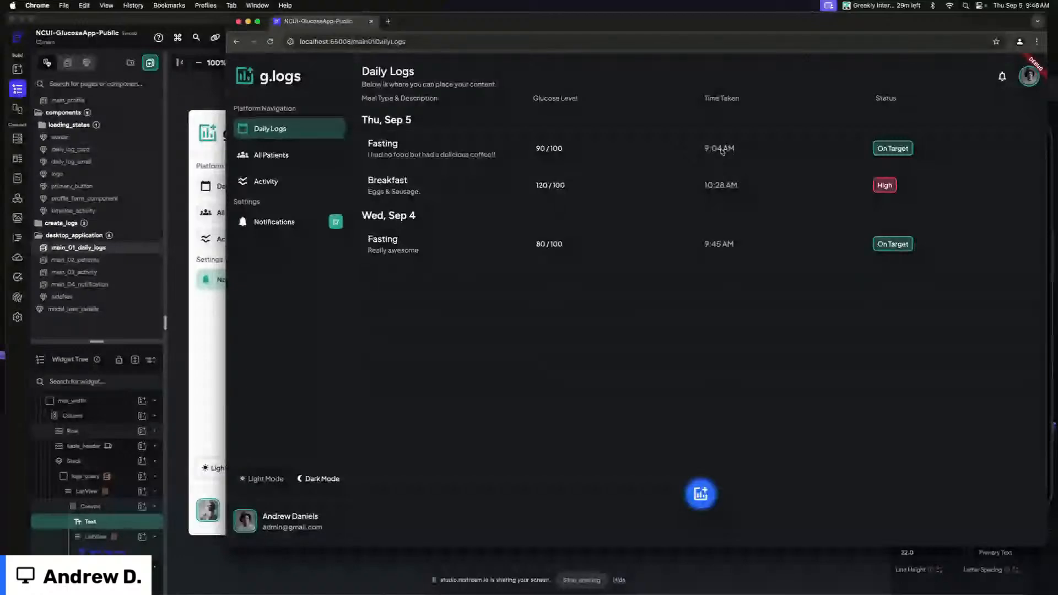
# Select the inner ListView and add a Sort List Items step to its generated-children daily_logs value
pyautogui.click(193, 113)
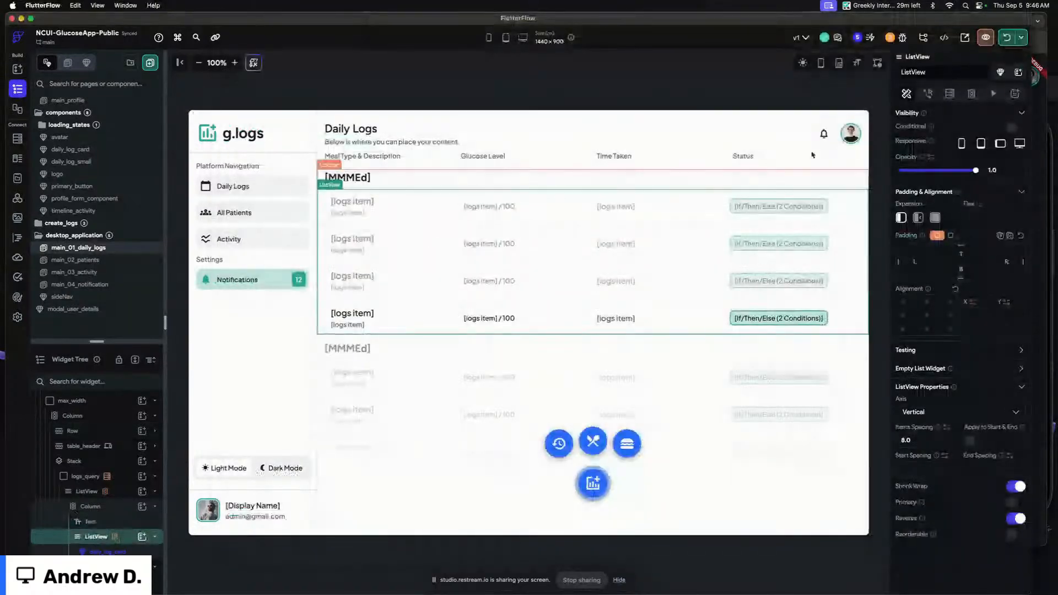
pyautogui.click(971, 94)
pyautogui.click(964, 204)
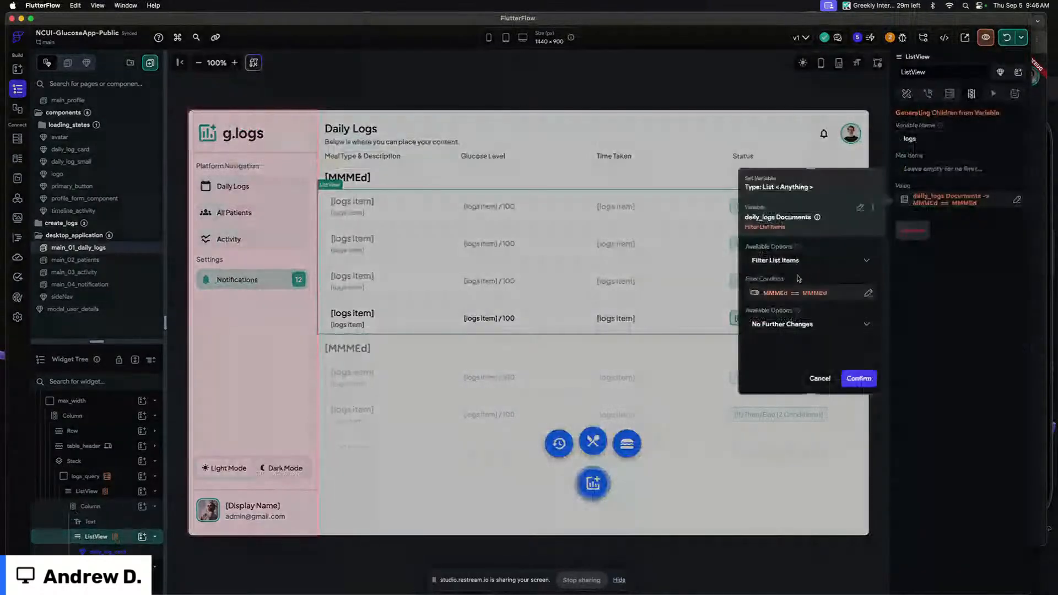
pyautogui.click(792, 325)
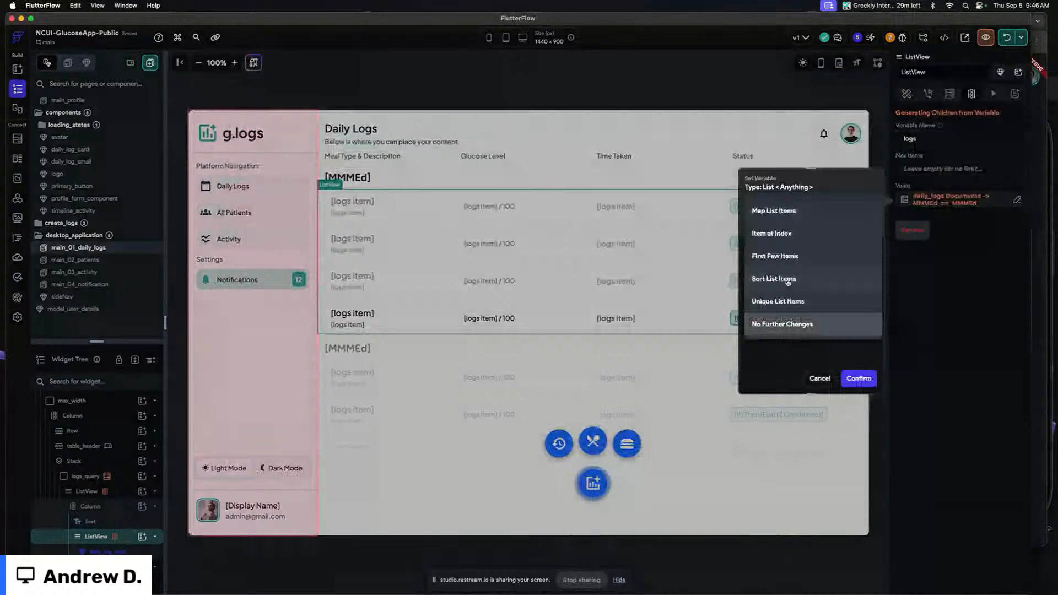
pyautogui.click(774, 278)
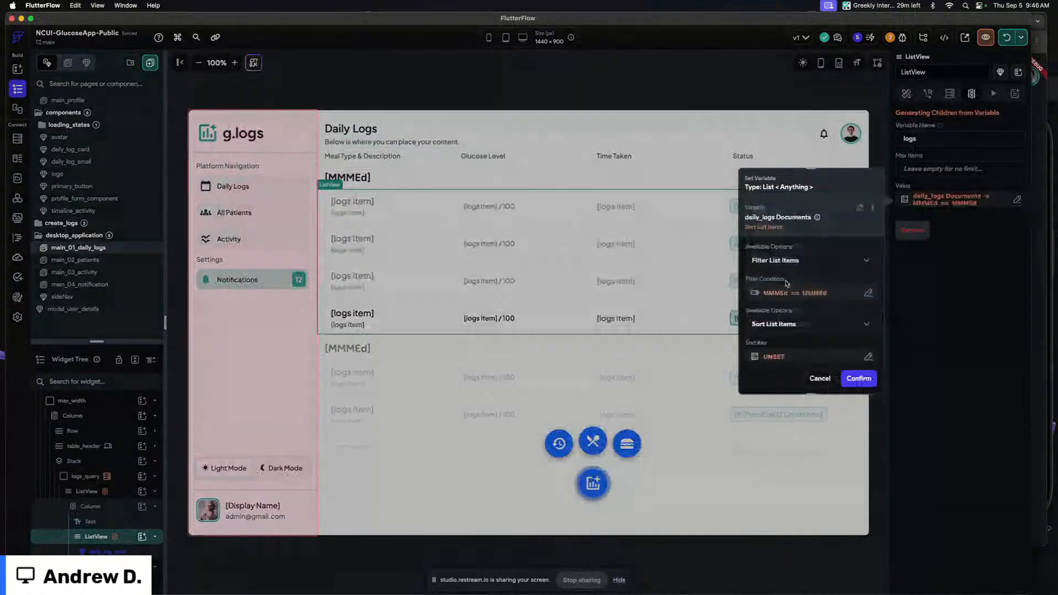
pyautogui.scroll(-2, 778, 308)
pyautogui.click(776, 320)
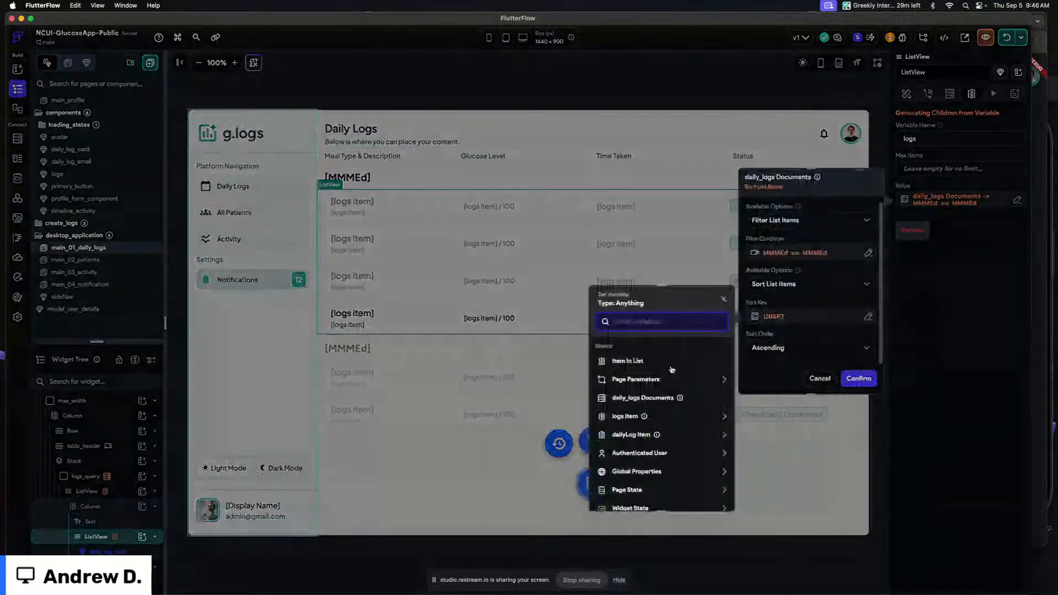
pyautogui.click(628, 417)
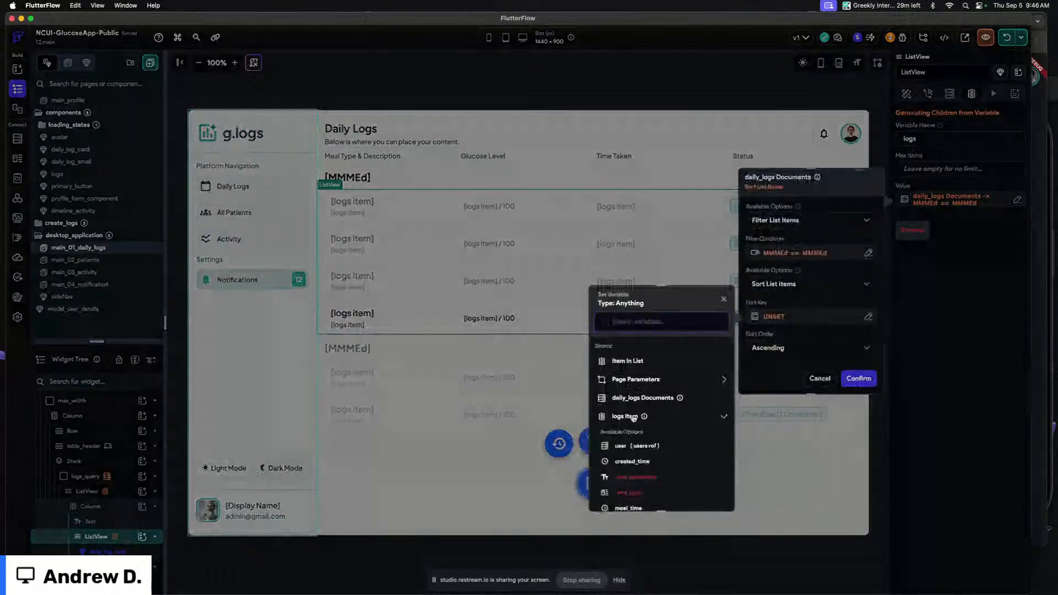
pyautogui.scroll(-3, 633, 417)
pyautogui.click(629, 412)
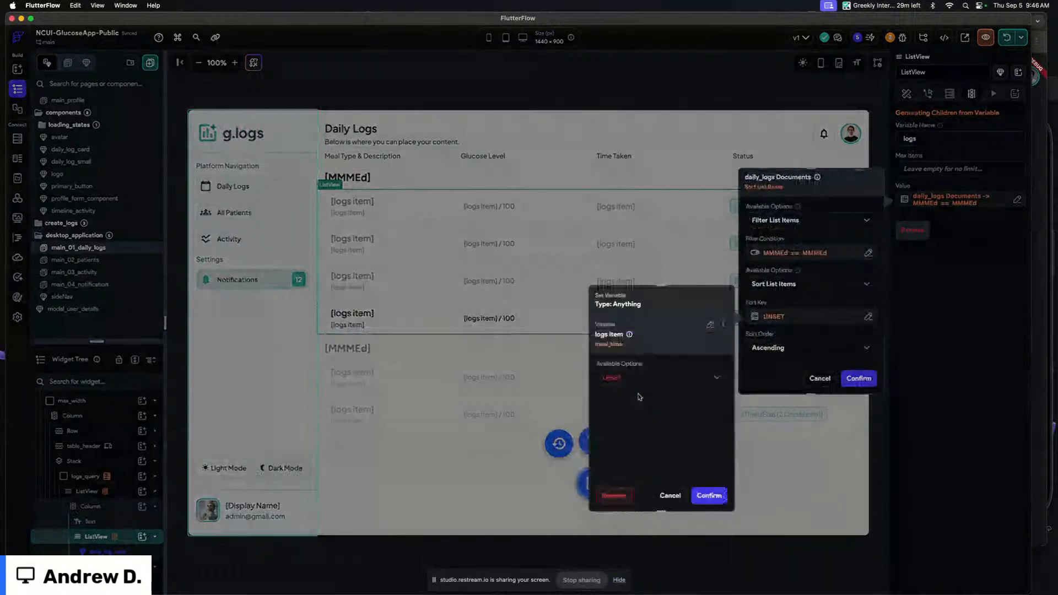
pyautogui.click(628, 382)
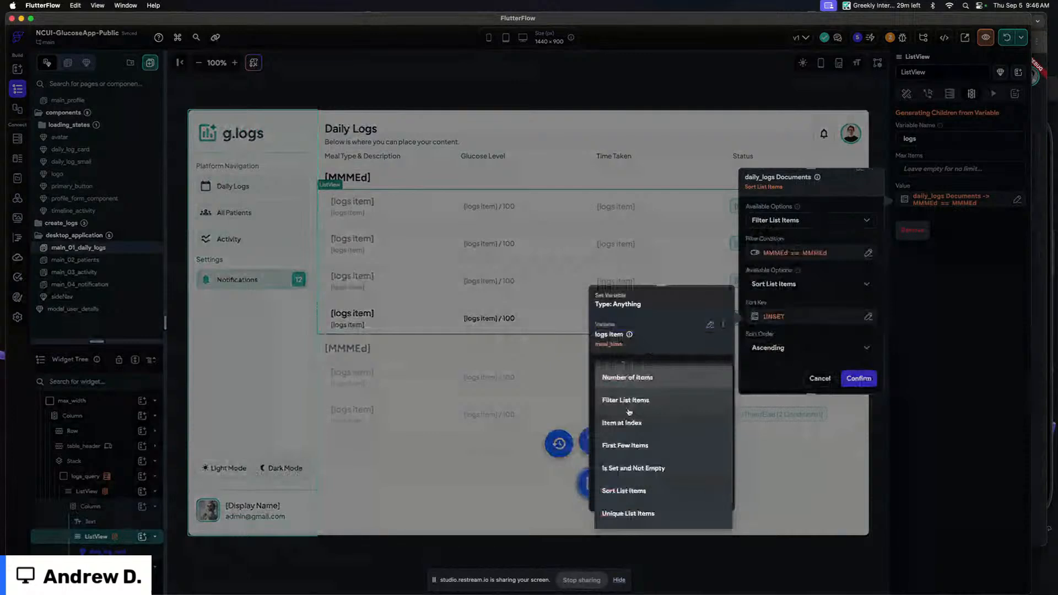
pyautogui.click(711, 325)
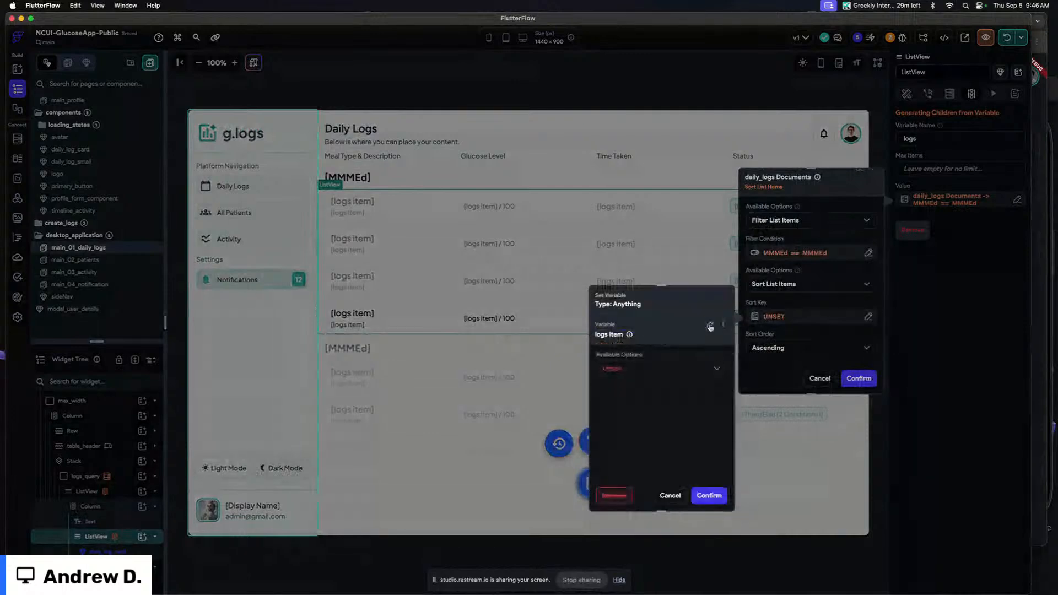
pyautogui.click(630, 369)
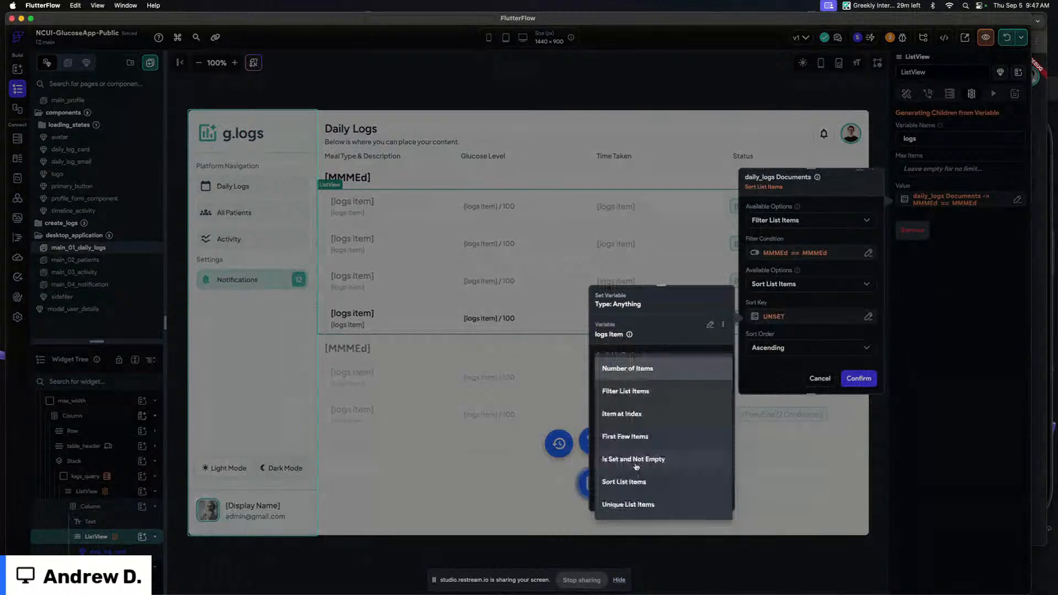
pyautogui.click(628, 414)
pyautogui.click(631, 413)
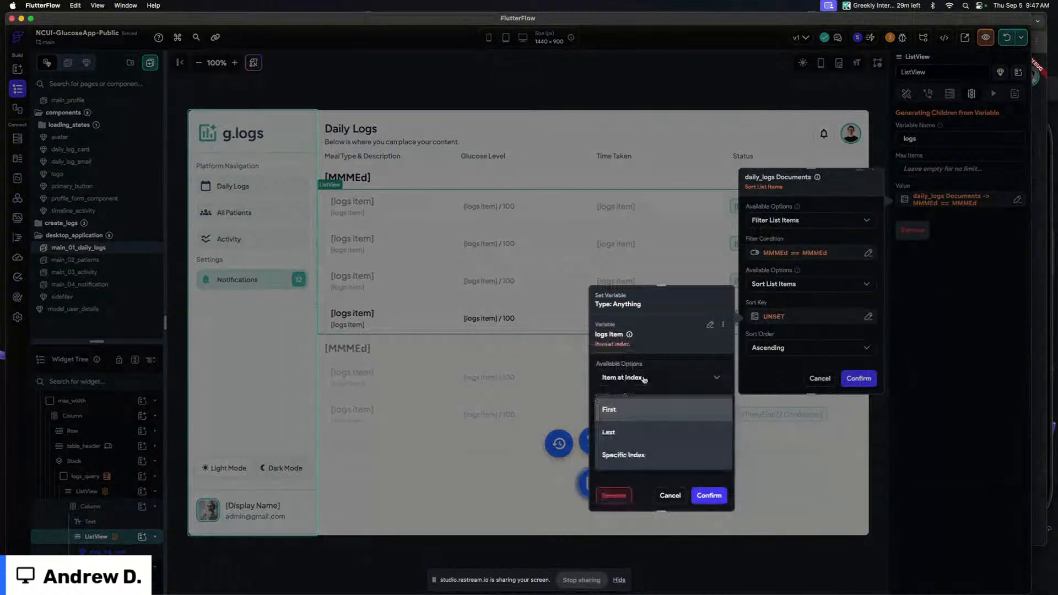
pyautogui.click(630, 412)
# Set the sort key to the Item in List document's meal_time property
pyautogui.click(711, 325)
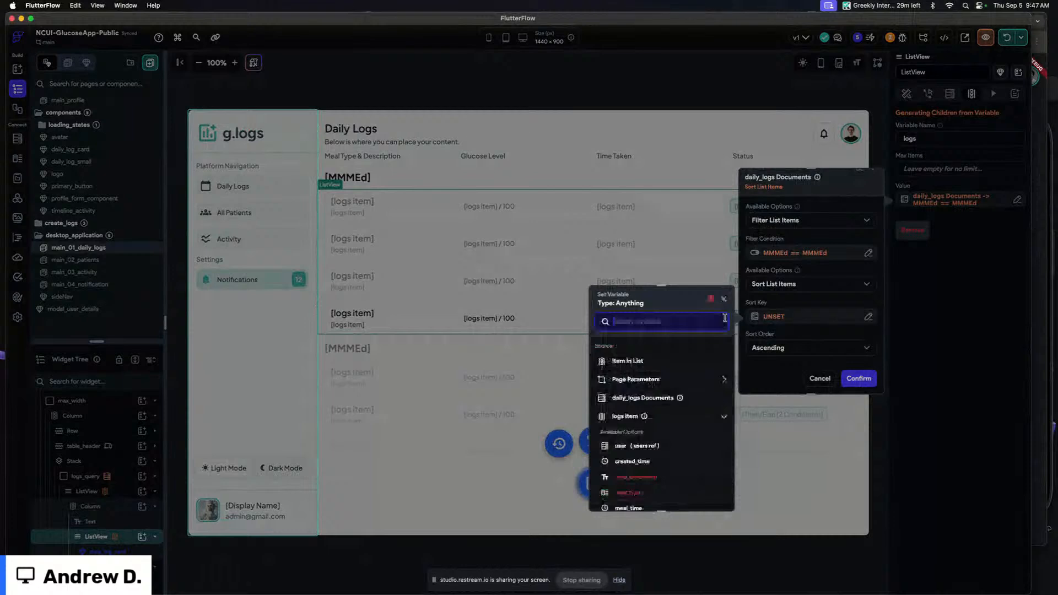
pyautogui.scroll(-1, 654, 439)
pyautogui.click(624, 390)
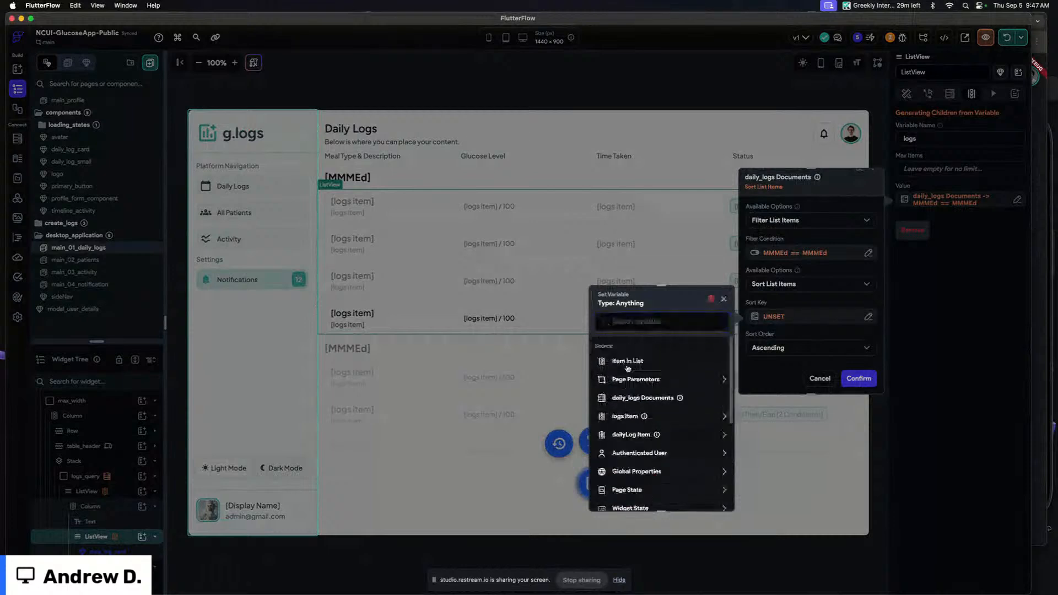
pyautogui.click(639, 366)
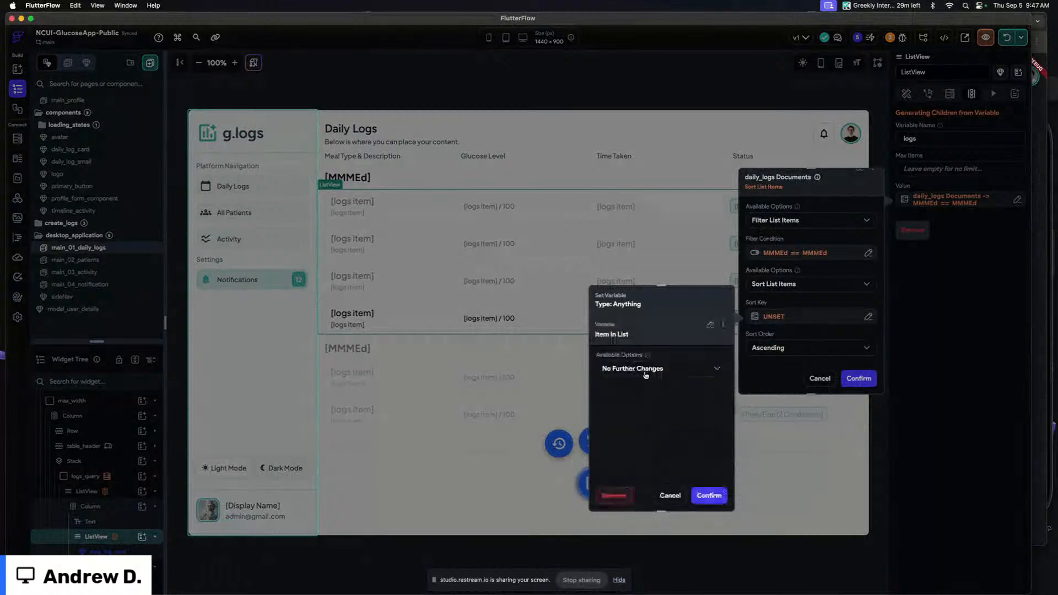
pyautogui.click(646, 375)
pyautogui.click(633, 322)
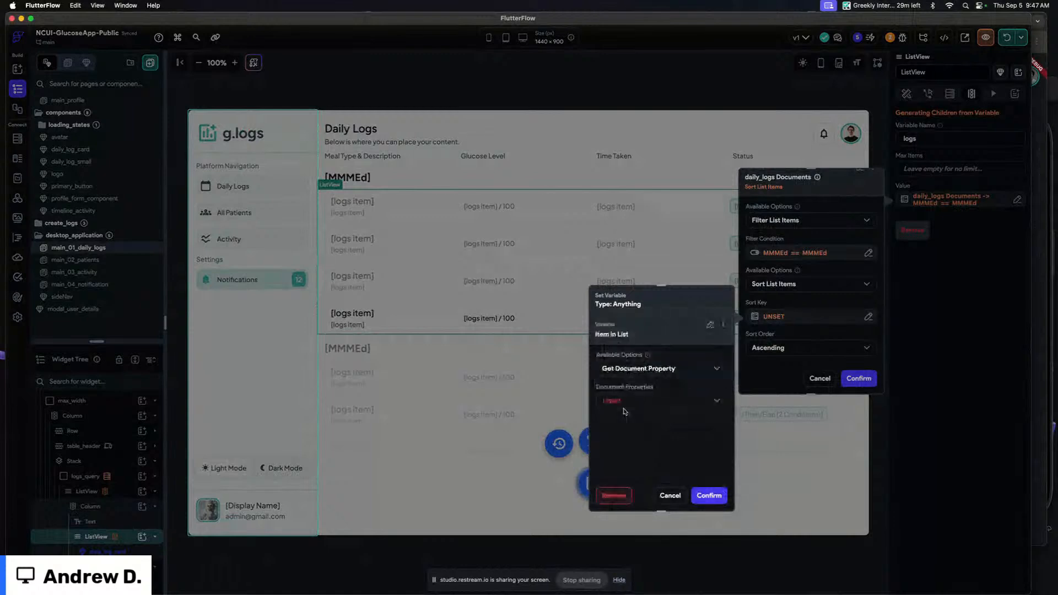
pyautogui.click(618, 402)
pyautogui.click(692, 464)
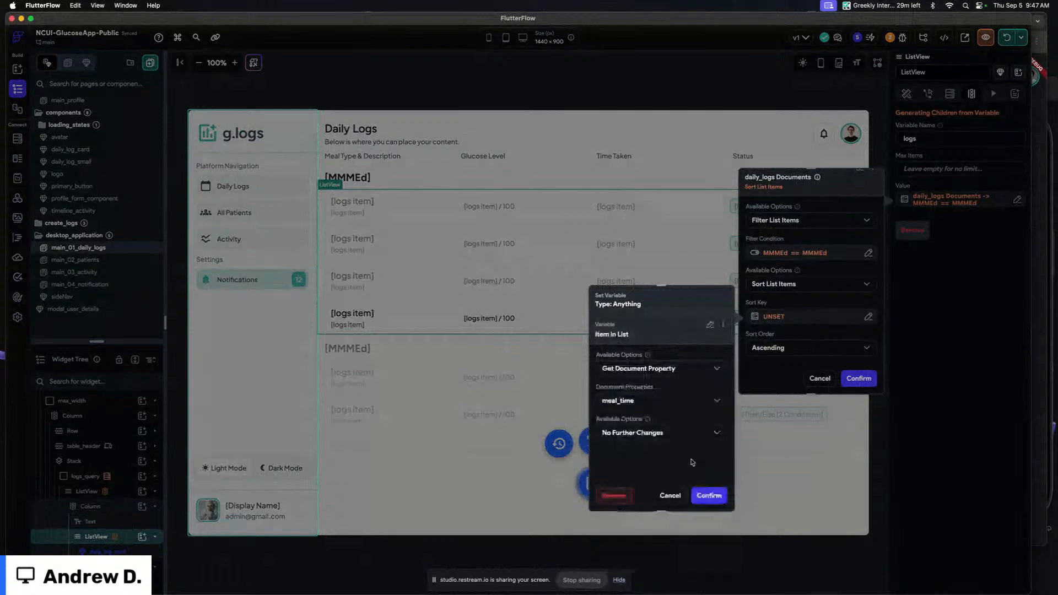
pyautogui.click(708, 495)
# Set the sort order to Descending and confirm the children variable
pyautogui.click(771, 347)
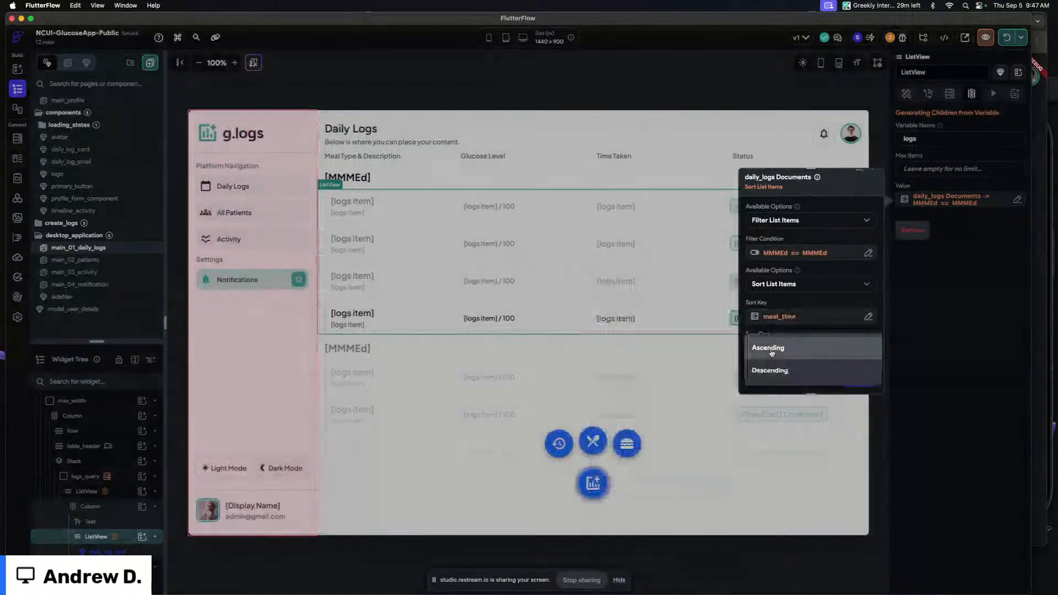
pyautogui.click(772, 371)
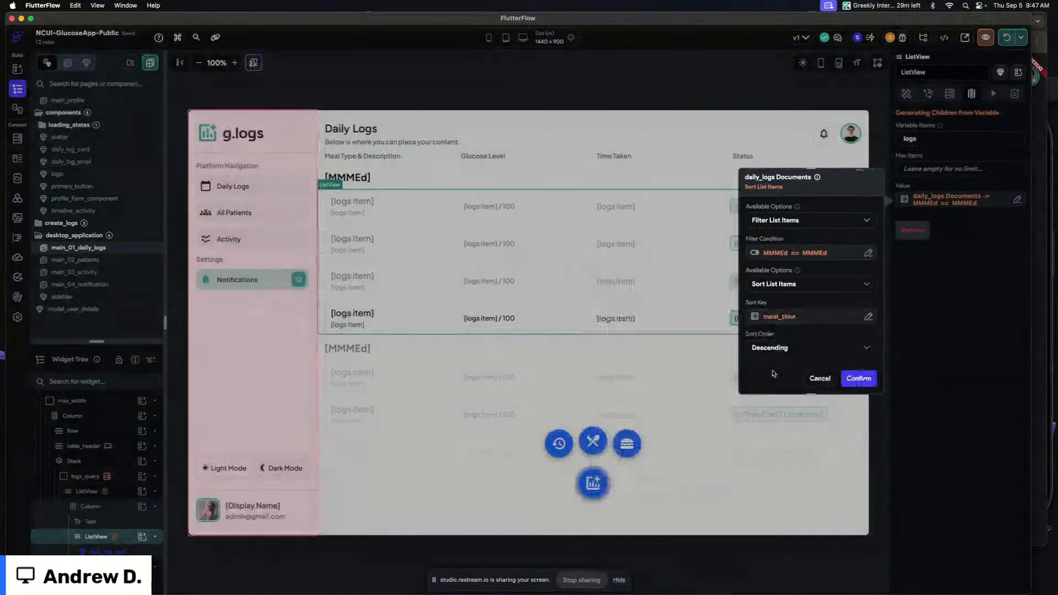
pyautogui.scroll(-1, 825, 354)
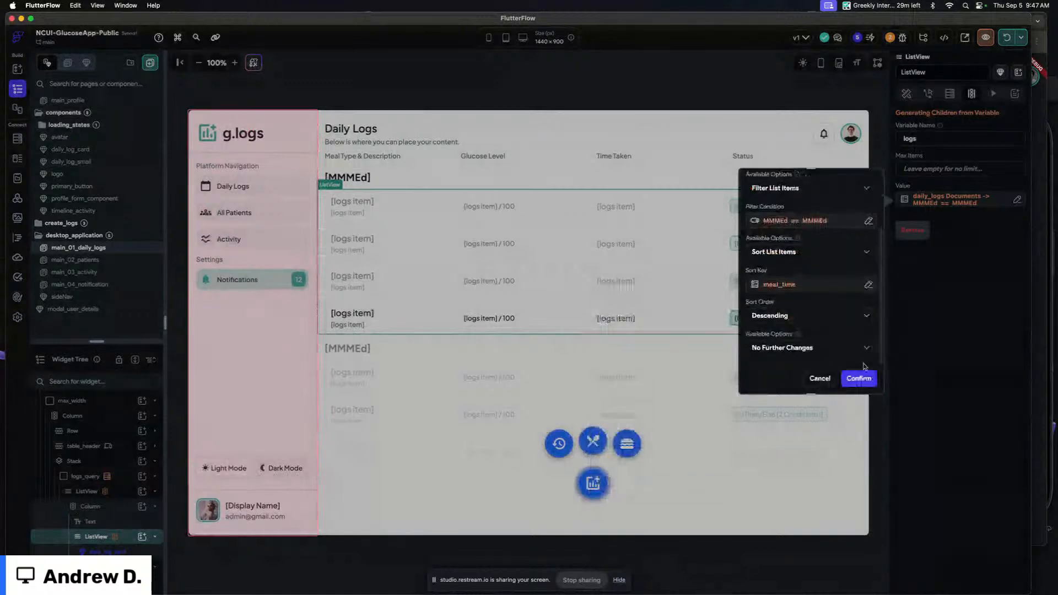
pyautogui.click(859, 379)
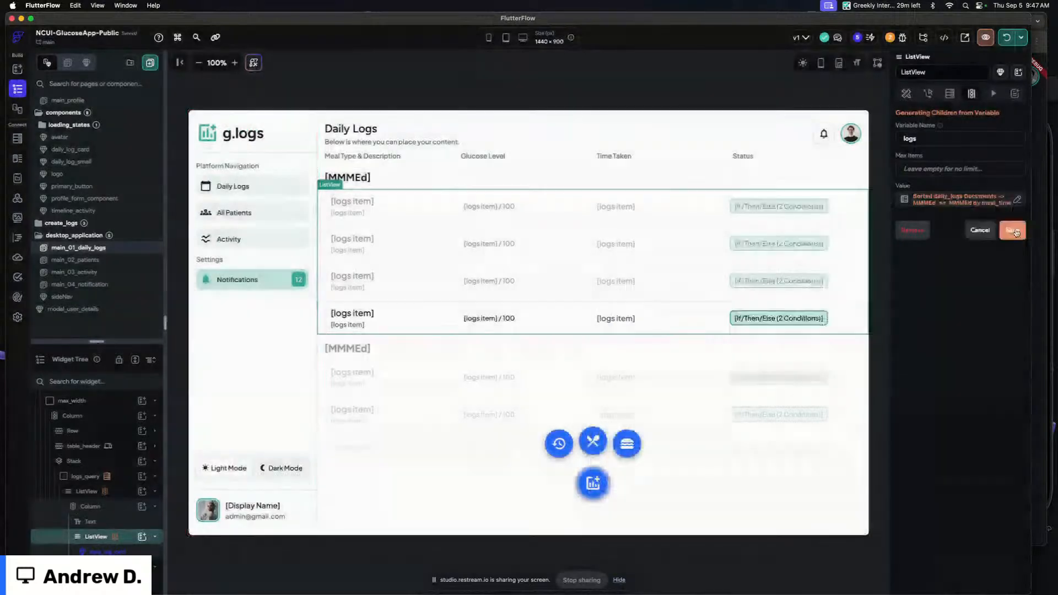
# Hot reload the app and refresh the browser preview to check the log order
pyautogui.click(608, 79)
pyautogui.click(1006, 37)
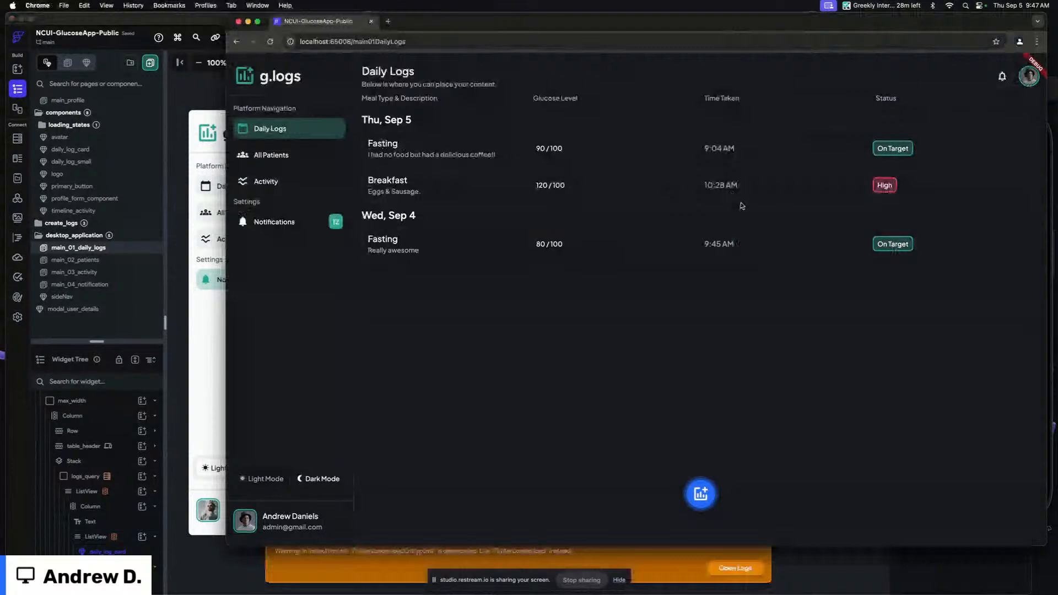
pyautogui.press('super+r')
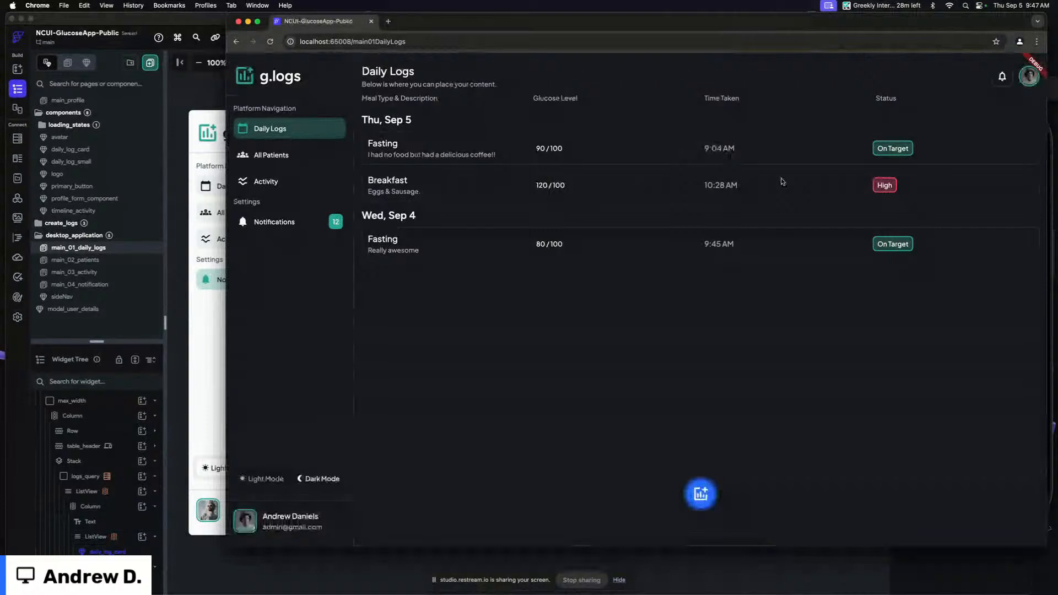
# Select the inner ListView, turn off its Reverse option, and hot reload the app
pyautogui.click(187, 128)
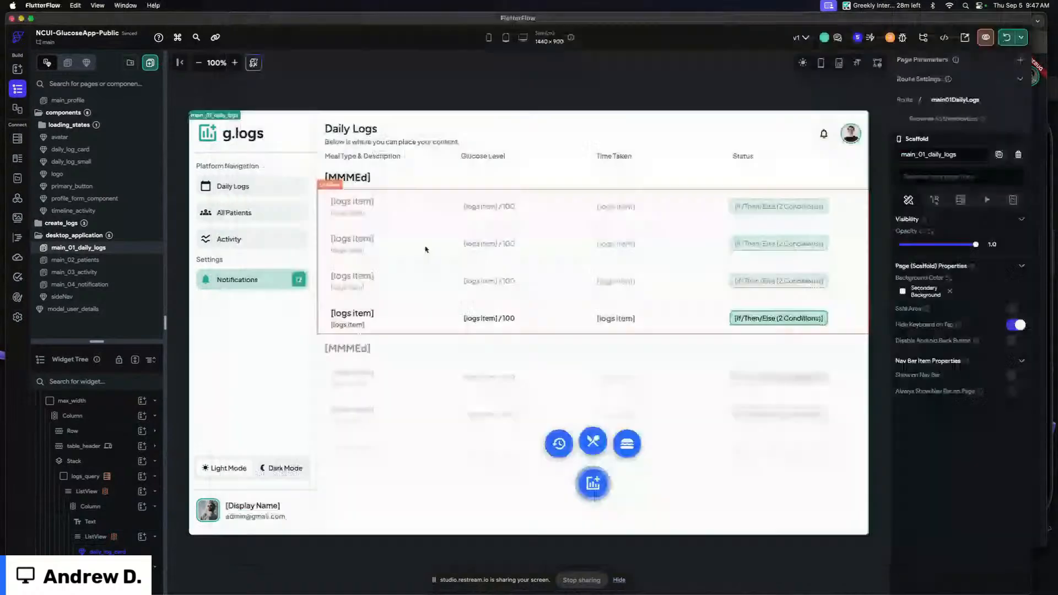
pyautogui.click(426, 249)
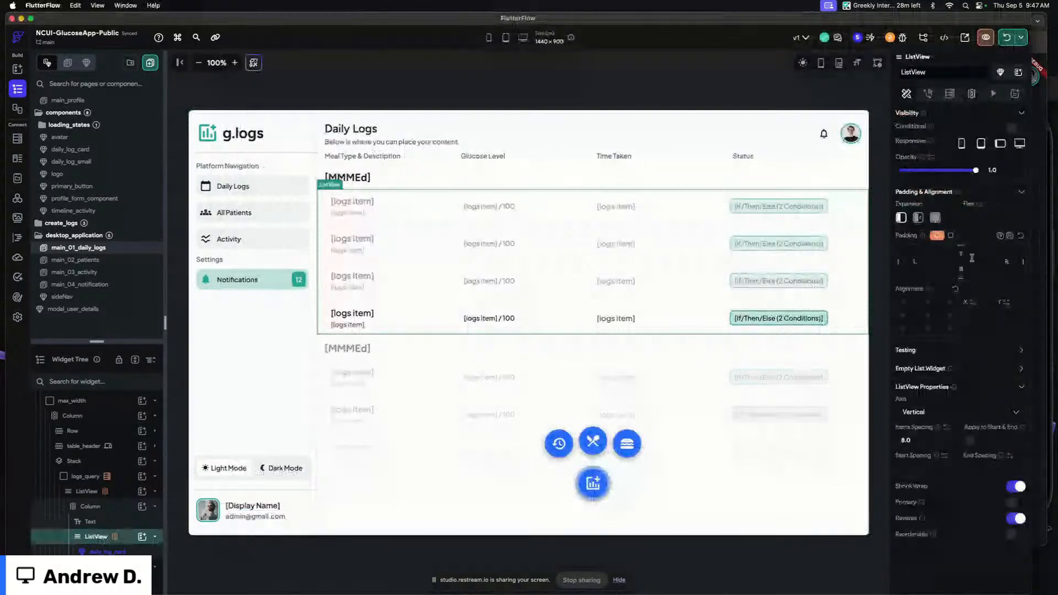
pyautogui.click(1015, 518)
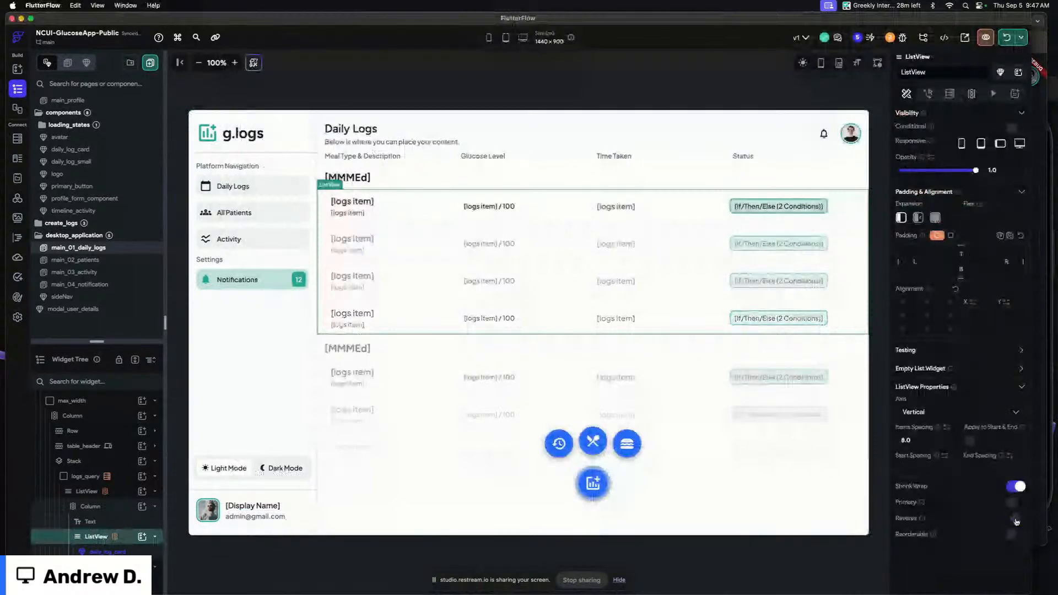
pyautogui.click(725, 92)
pyautogui.click(1012, 38)
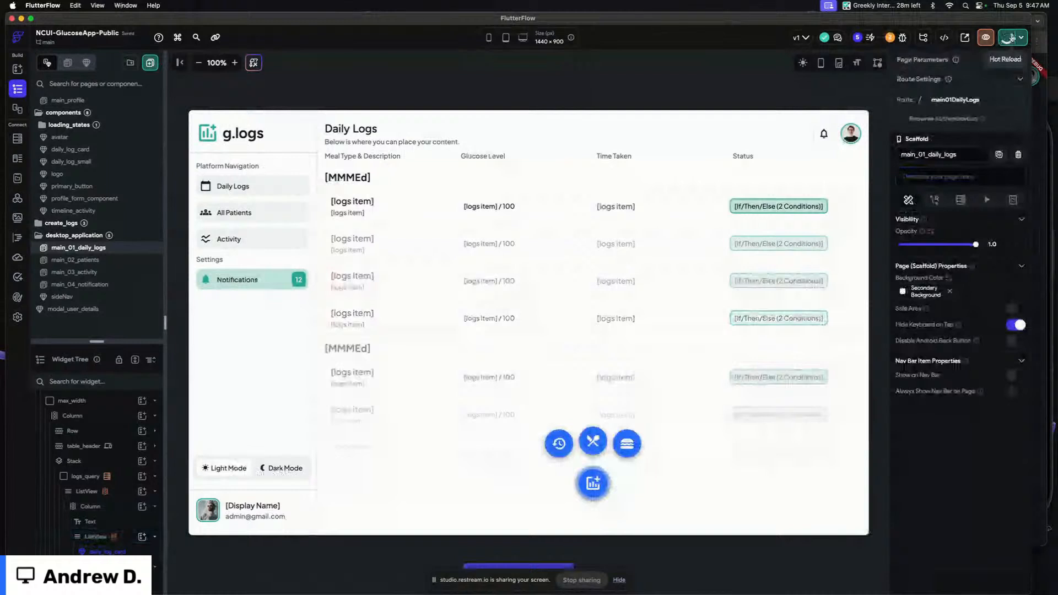
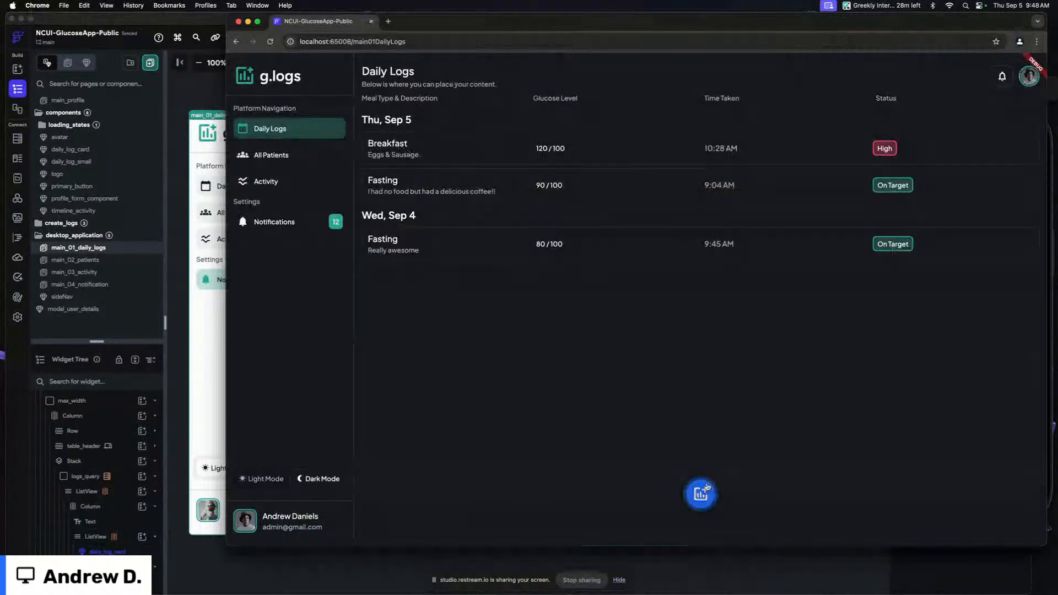
# In the running app, open the create-log dialog, choose Lunch, and enter the meal description balabalhaddaas
pyautogui.click(701, 493)
pyautogui.click(700, 452)
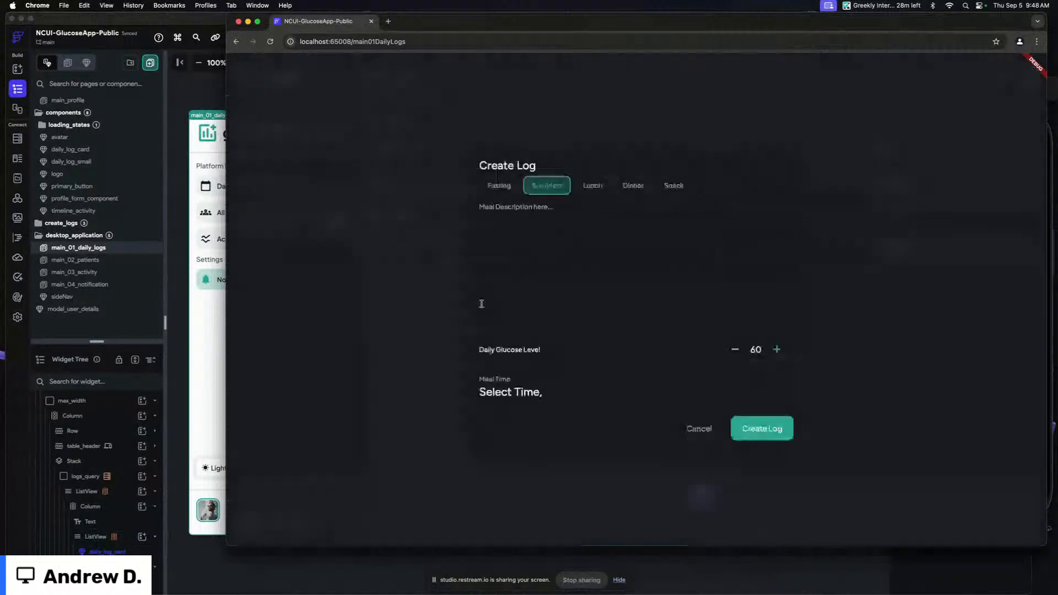
pyautogui.click(592, 186)
pyautogui.click(562, 222)
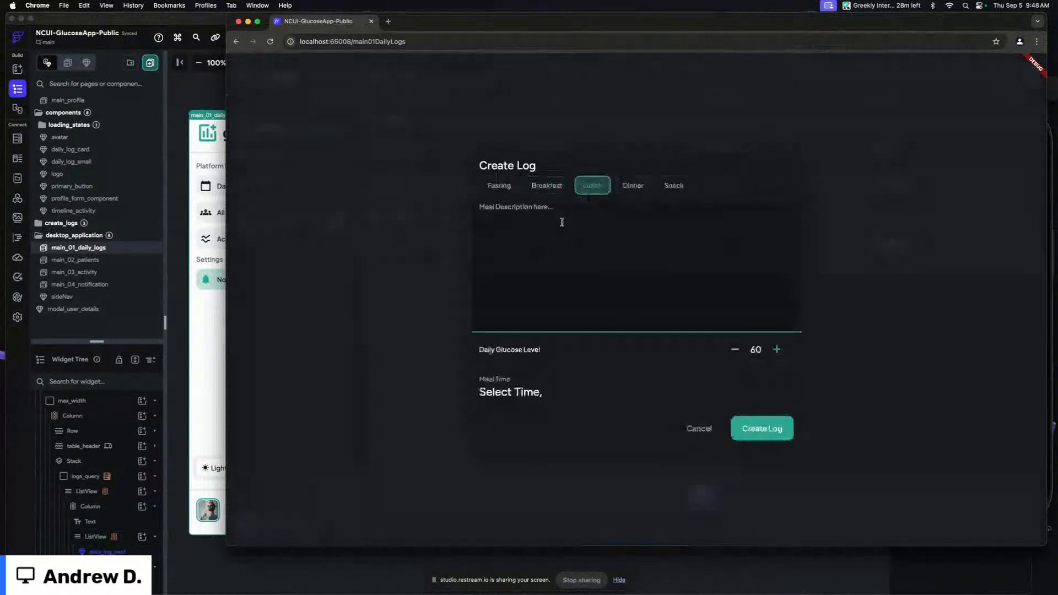
pyautogui.write('balabalhaddaas')
# Set the daily glucose level to 110 and the meal time to 11:48 AM, then create the log
pyautogui.click(776, 350)
pyautogui.click(777, 350)
pyautogui.click(777, 349)
pyautogui.click(536, 391)
pyautogui.click(672, 267)
pyautogui.click(736, 369)
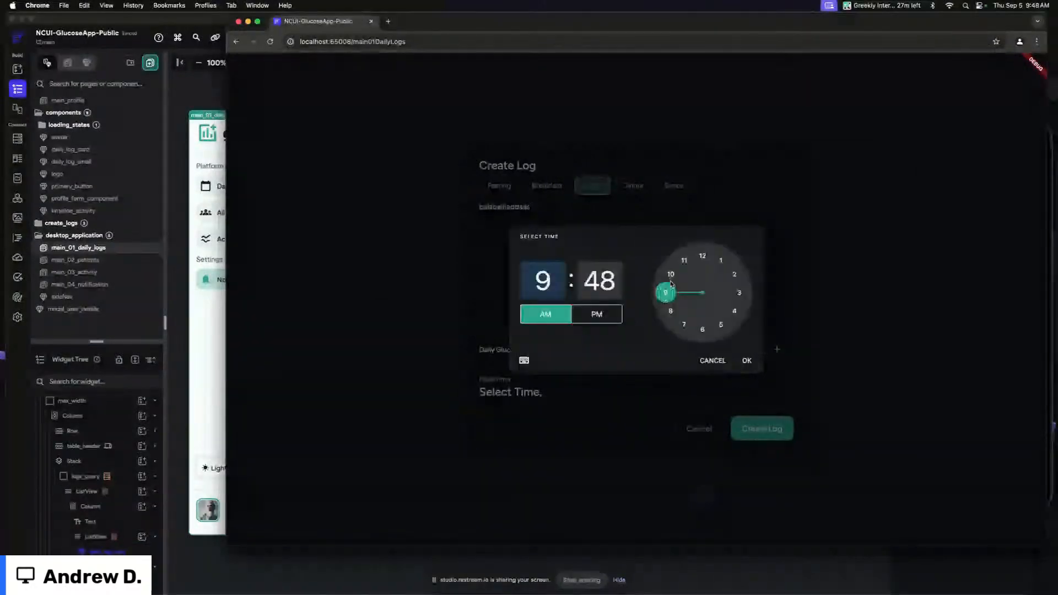
pyautogui.click(687, 266)
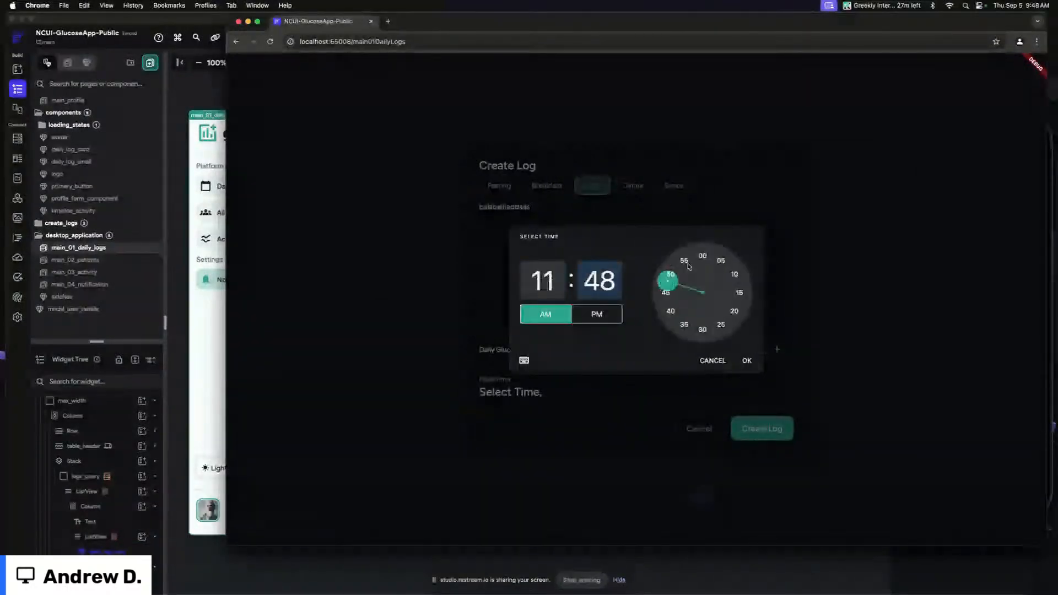
pyautogui.click(747, 360)
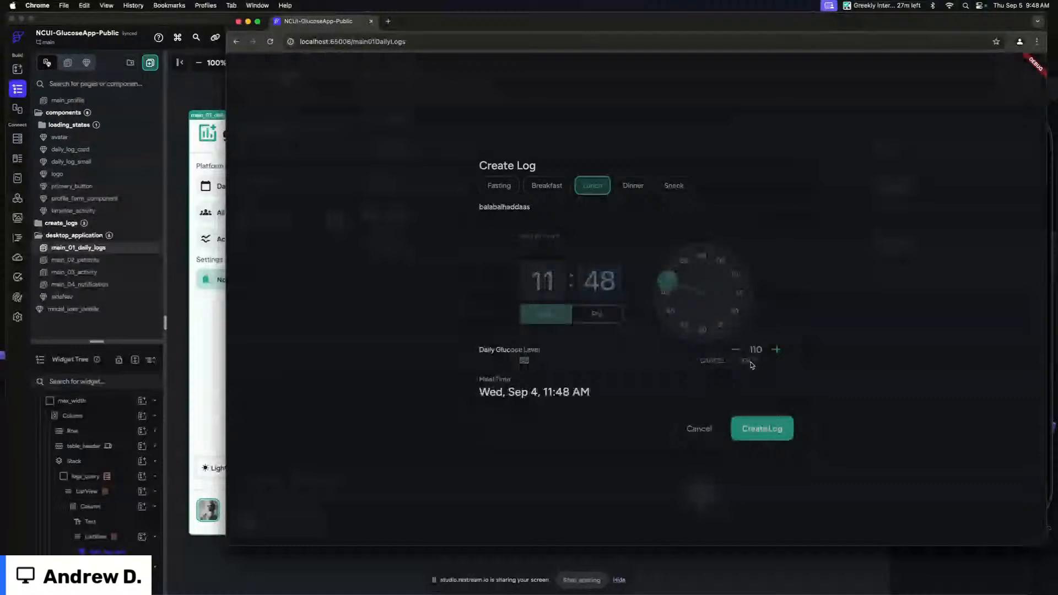
pyautogui.click(766, 429)
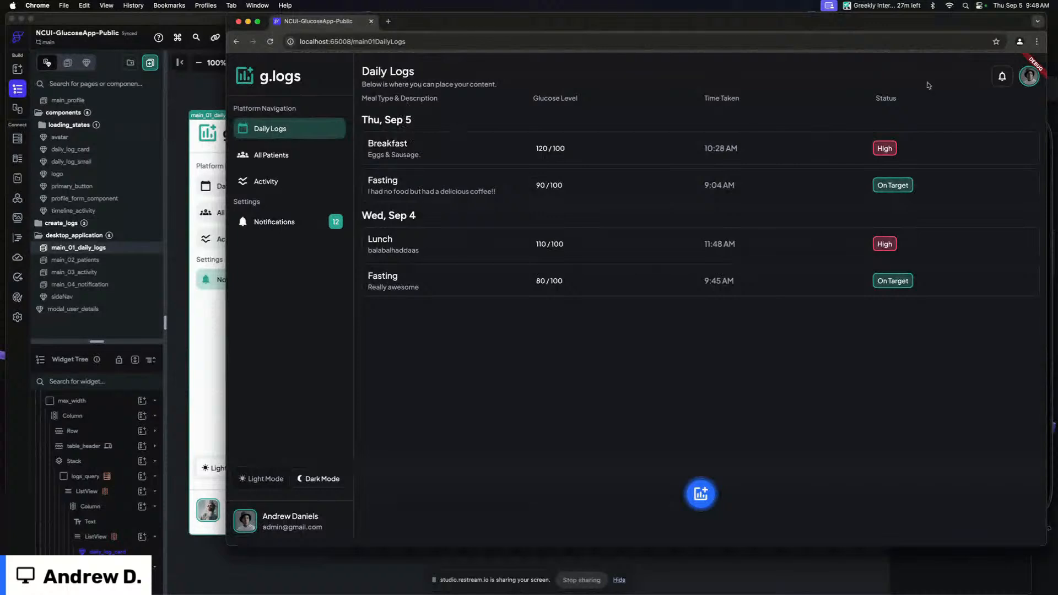
# Open the All Patients page in the browser preview to check its latest-log column
pyautogui.click(296, 158)
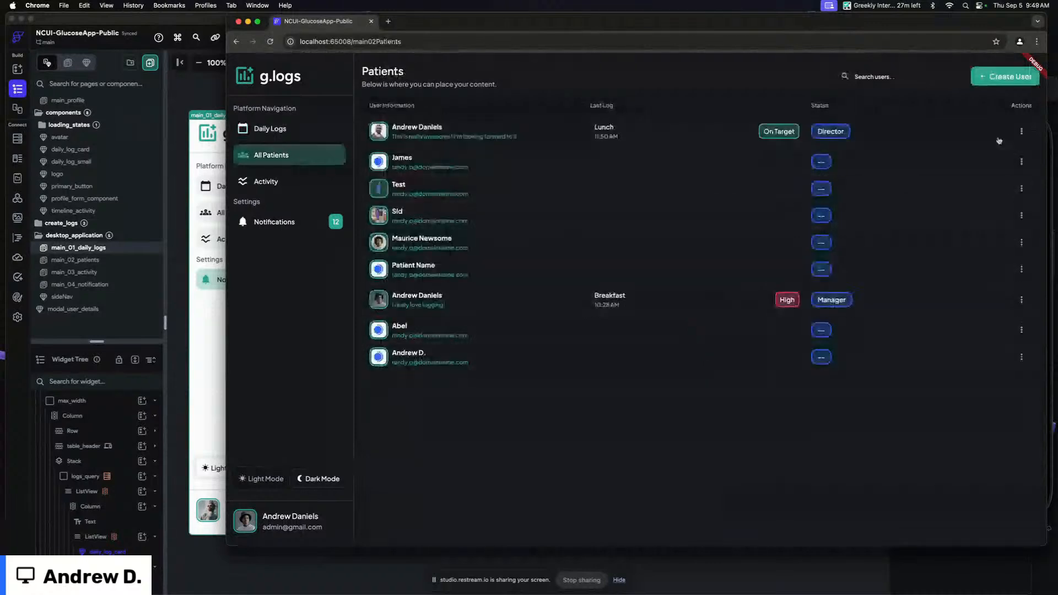
pyautogui.moveTo(1048, 140); pyautogui.dragTo(462, 177)
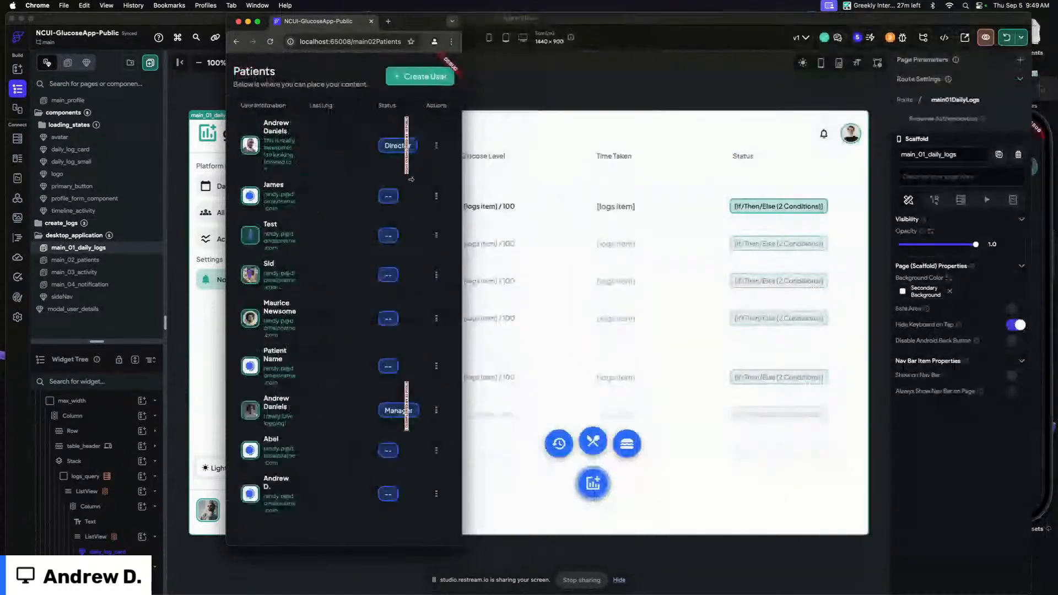
pyautogui.moveTo(338, 183); pyautogui.dragTo(1040, 158)
pyautogui.click(205, 118)
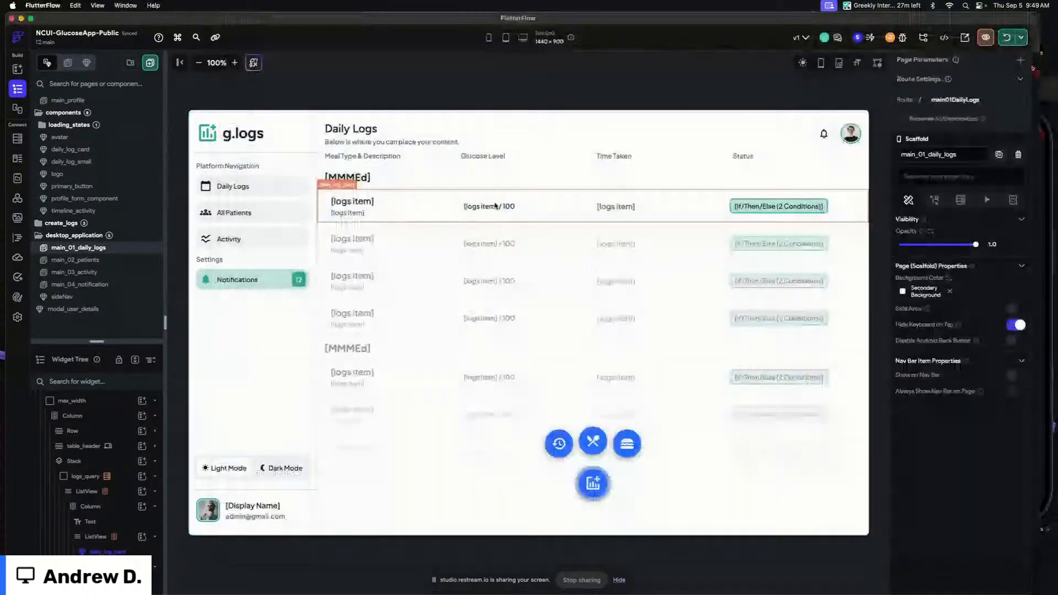
# Open the main_02_patients page and rename the patient row container to user_list
pyautogui.click(123, 260)
pyautogui.click(328, 190)
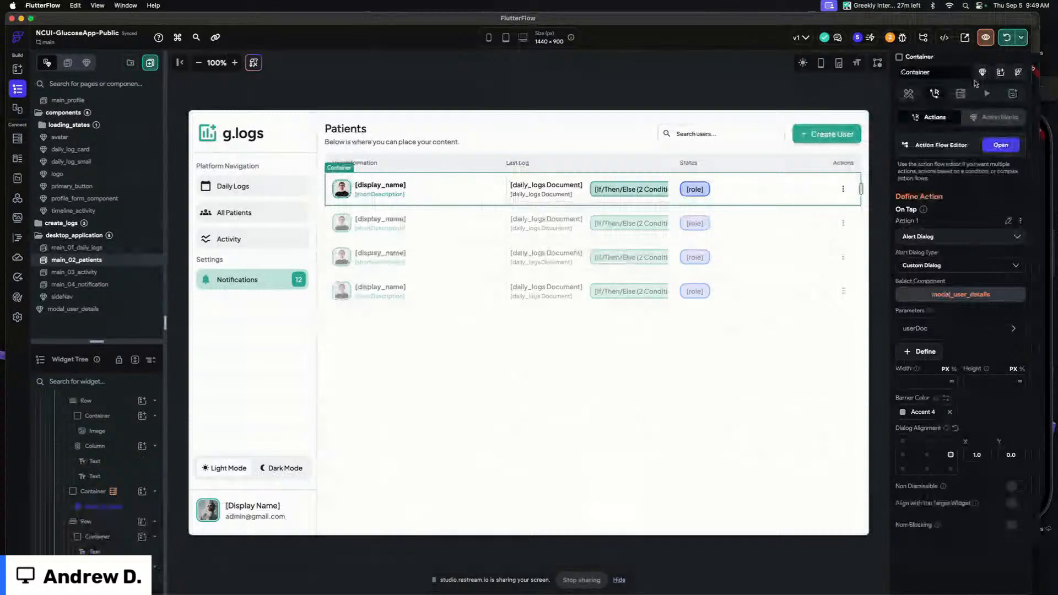
pyautogui.click(937, 74)
pyautogui.write('user_list')
pyautogui.press('Return')
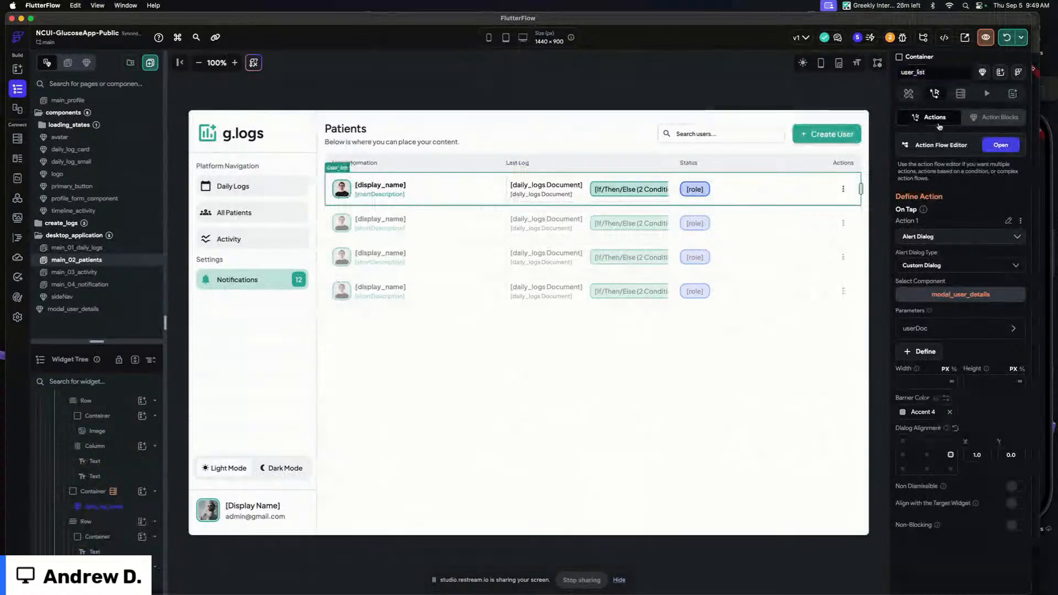
# Convert the user_list container into a new component named user_list
pyautogui.click(983, 70)
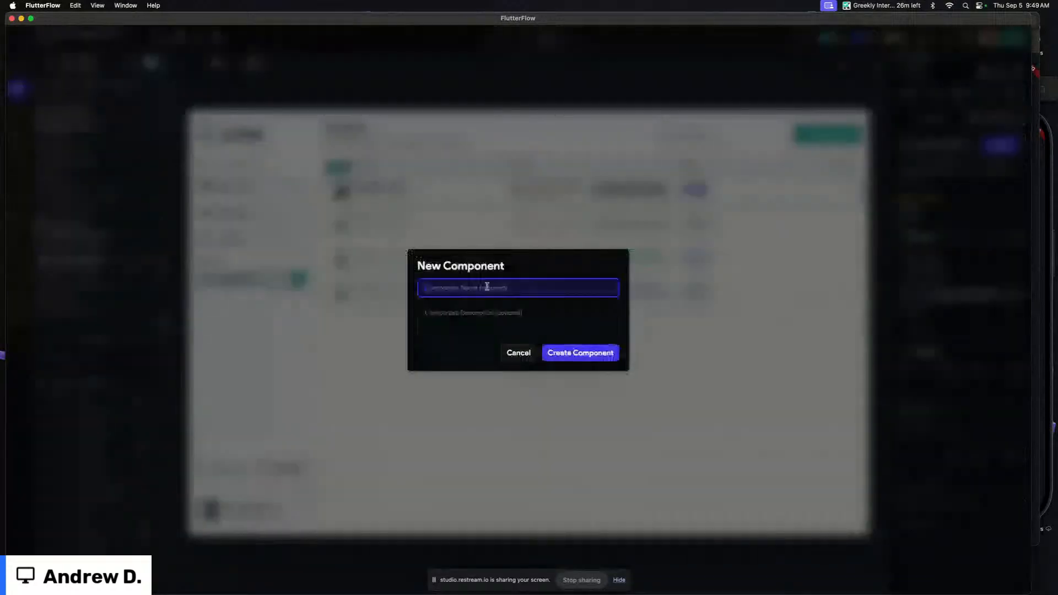
pyautogui.write('user_list')
pyautogui.click(591, 358)
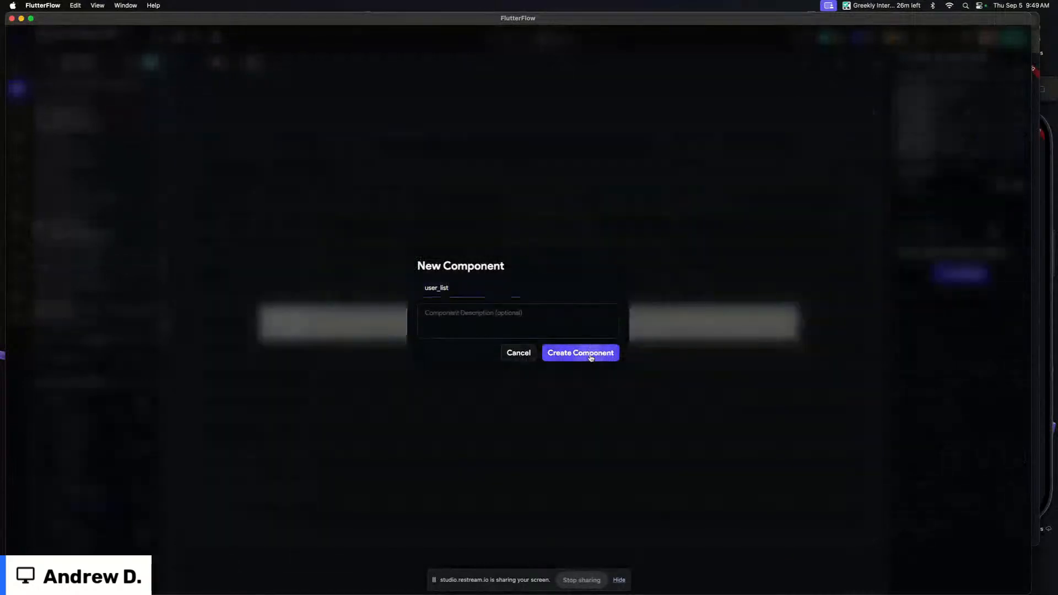
pyautogui.click(299, 317)
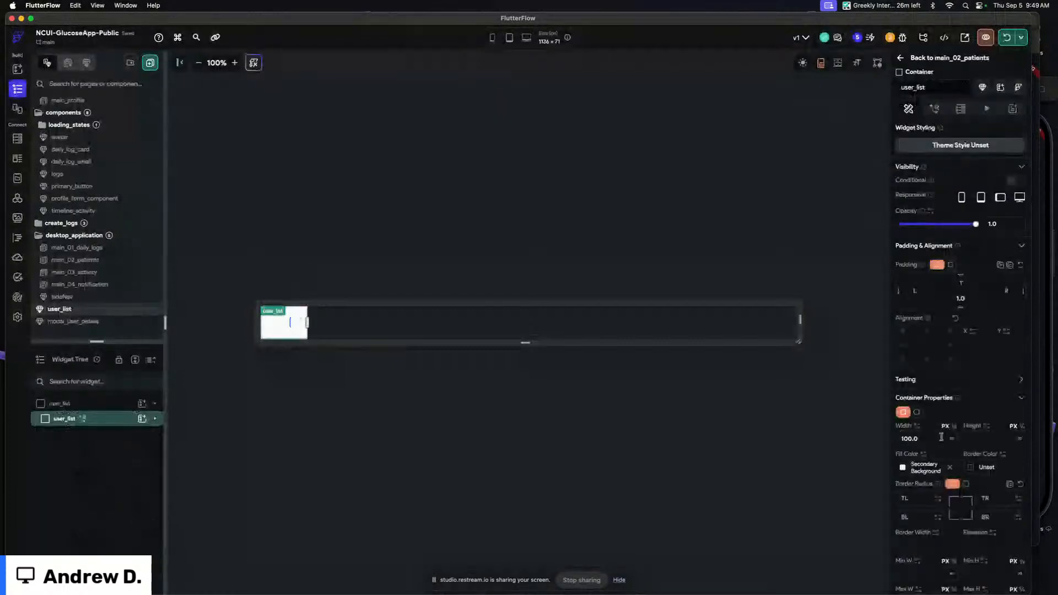
pyautogui.click(768, 231)
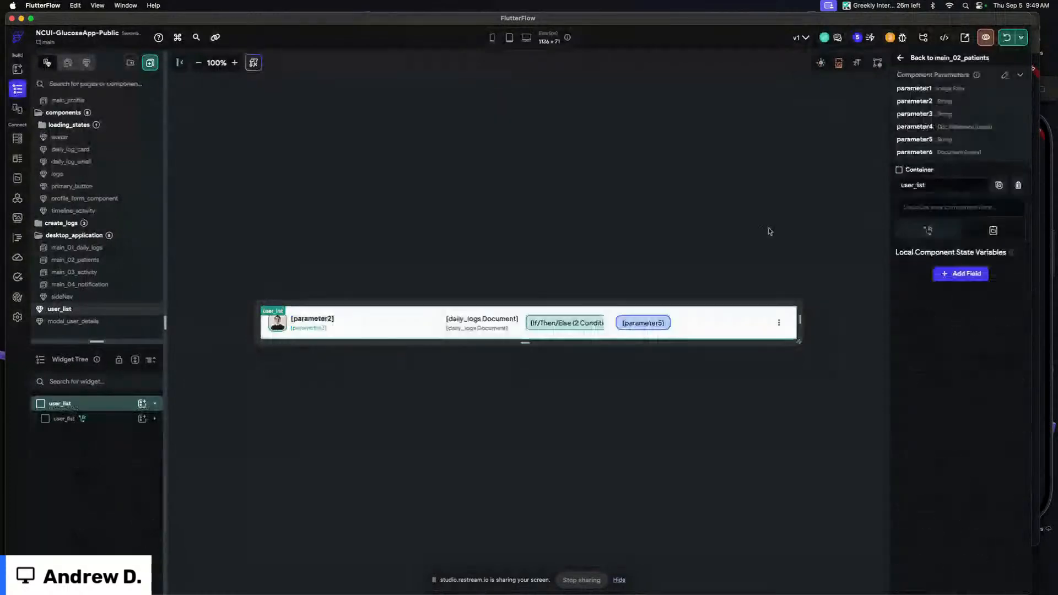
# Delete all the component's parameters except the users Document parameter
pyautogui.click(1005, 79)
pyautogui.click(991, 128)
pyautogui.click(993, 128)
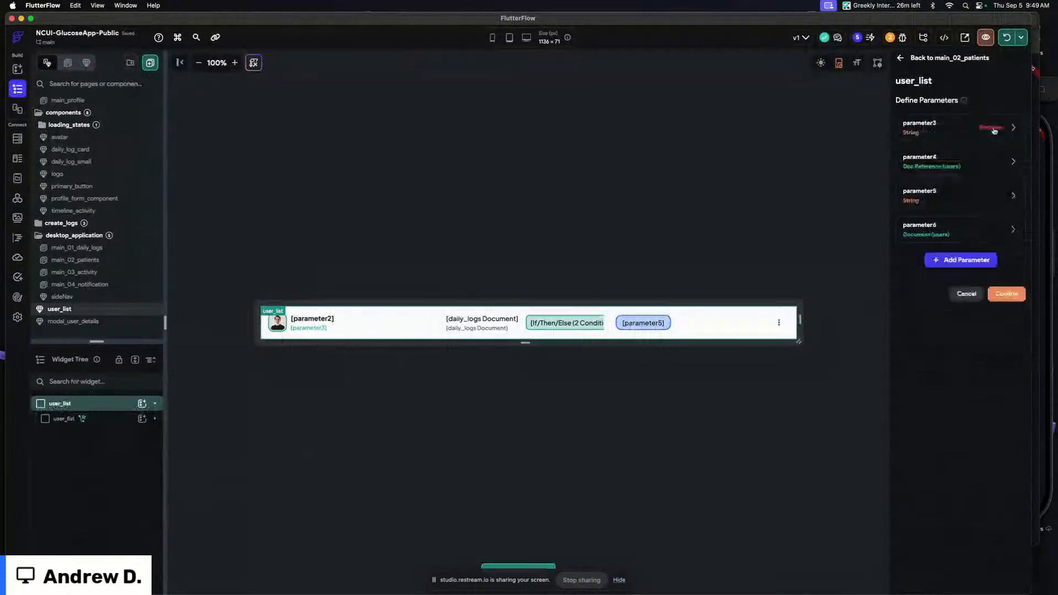
pyautogui.click(990, 129)
pyautogui.click(987, 129)
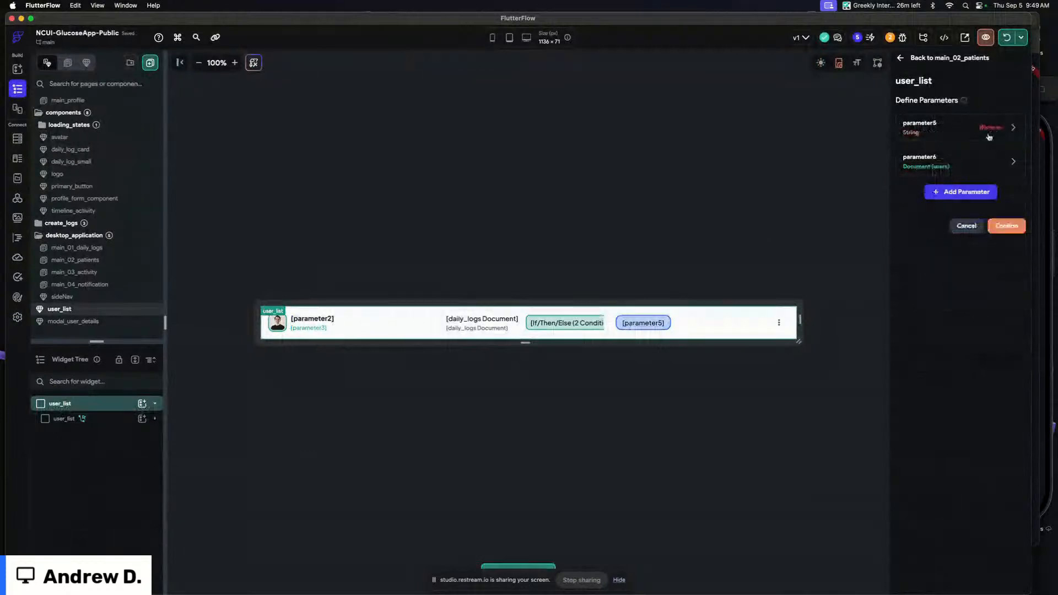
pyautogui.click(980, 129)
pyautogui.click(942, 155)
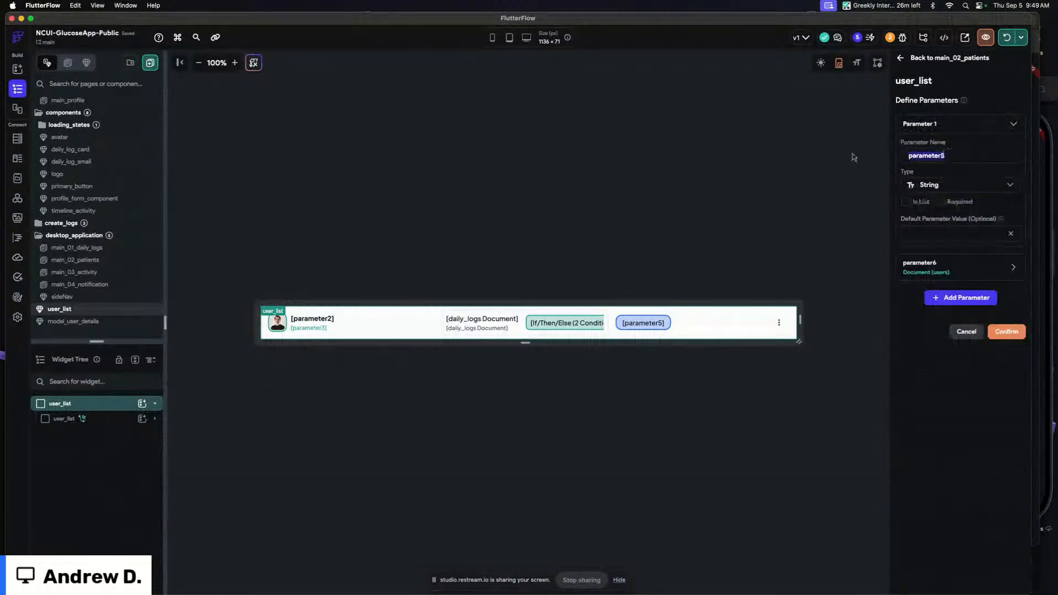
pyautogui.click(990, 126)
# Rename the remaining Document parameter to userDoc, mark it required, and confirm the parameters
pyautogui.moveTo(939, 152); pyautogui.dragTo(823, 152)
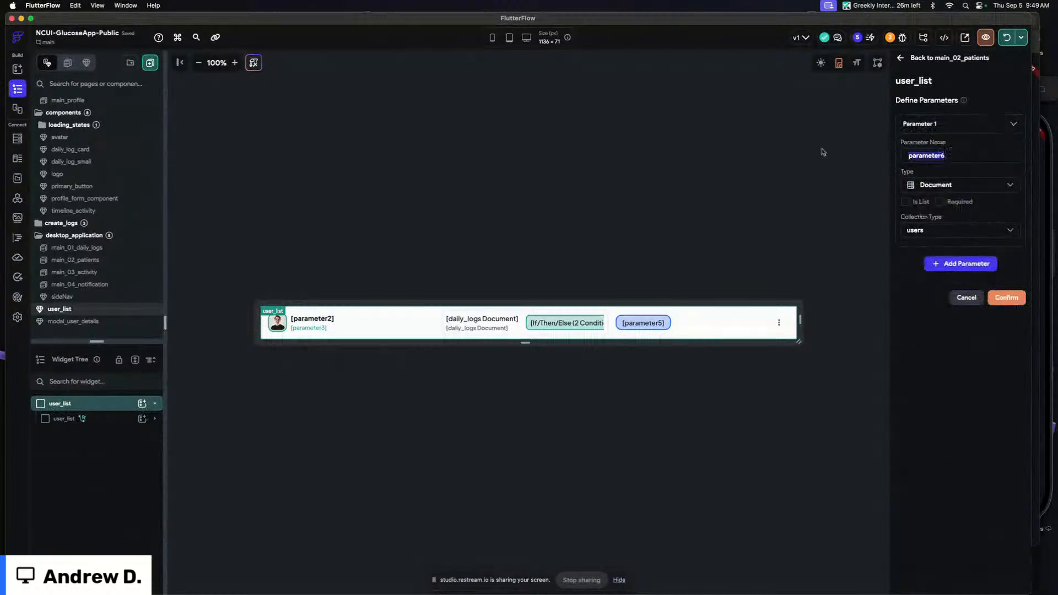
pyautogui.write('userDoc')
pyautogui.click(939, 202)
pyautogui.click(936, 126)
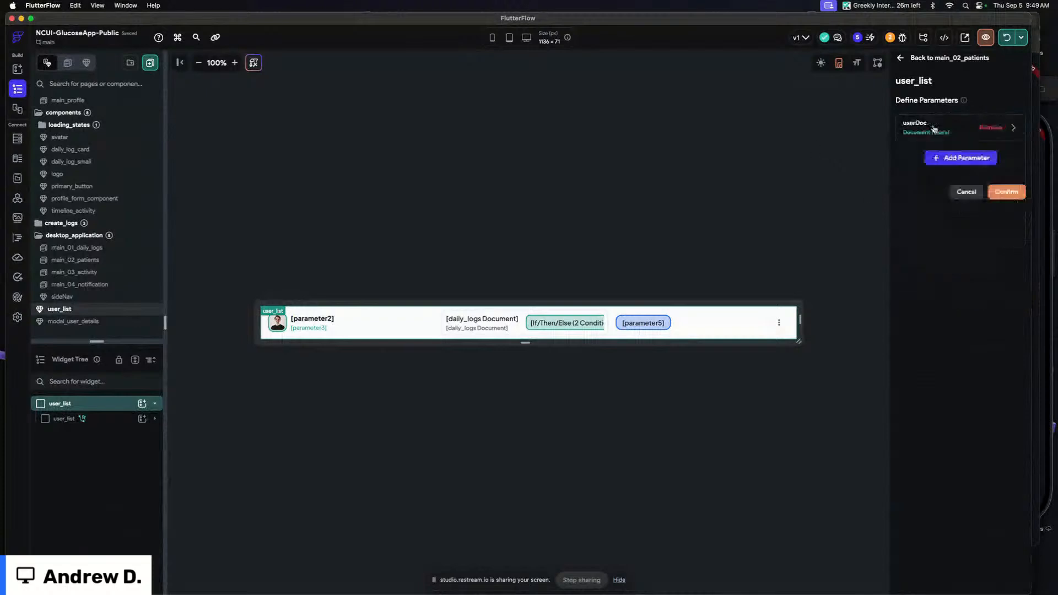
pyautogui.click(998, 190)
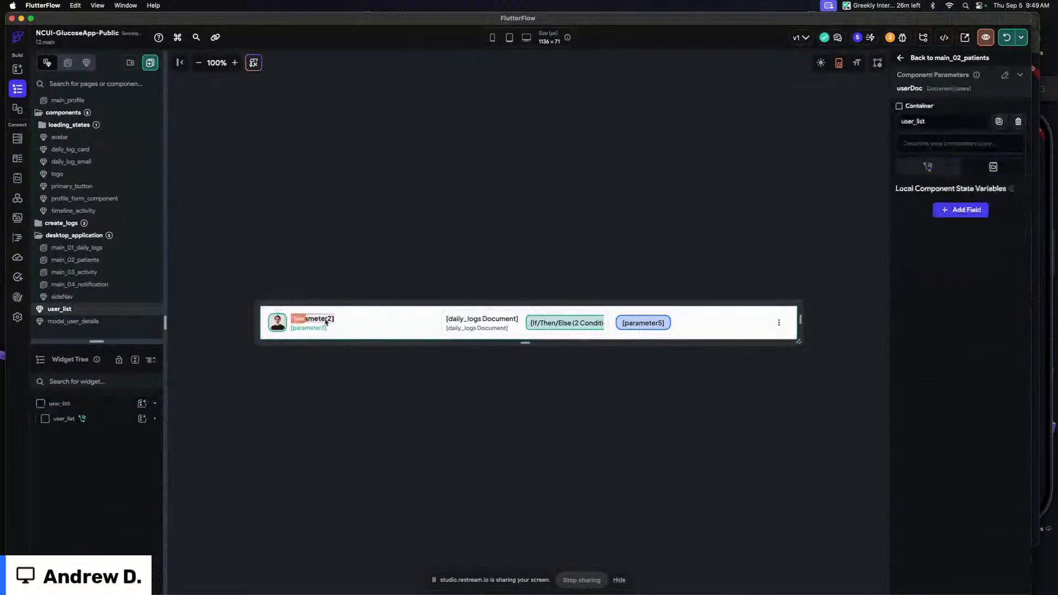
# Bind the avatar image's path to the userDoc parameter's photo_url property
pyautogui.click(277, 321)
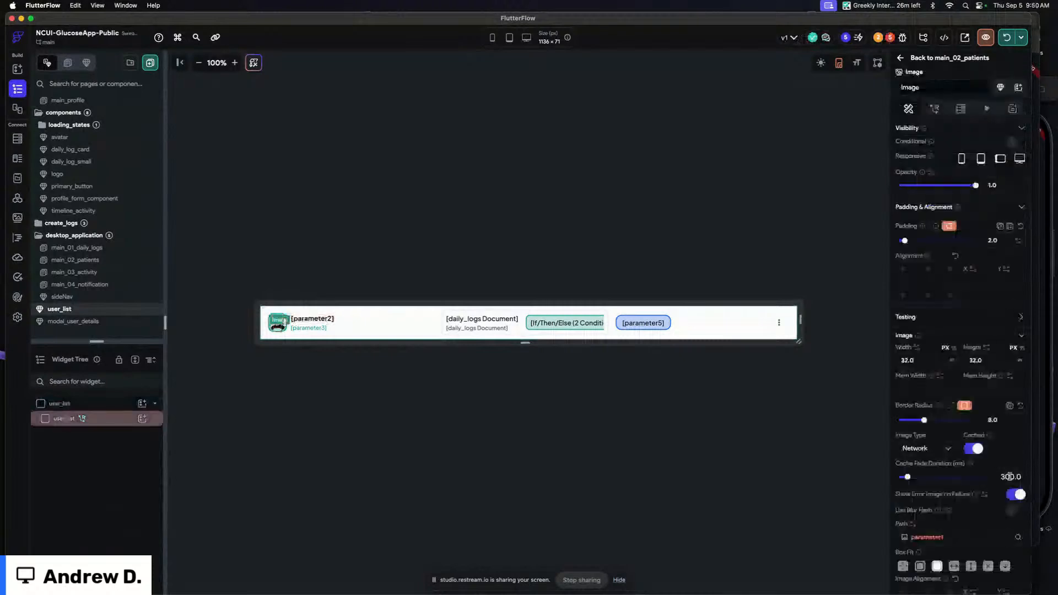
pyautogui.click(938, 537)
pyautogui.click(801, 444)
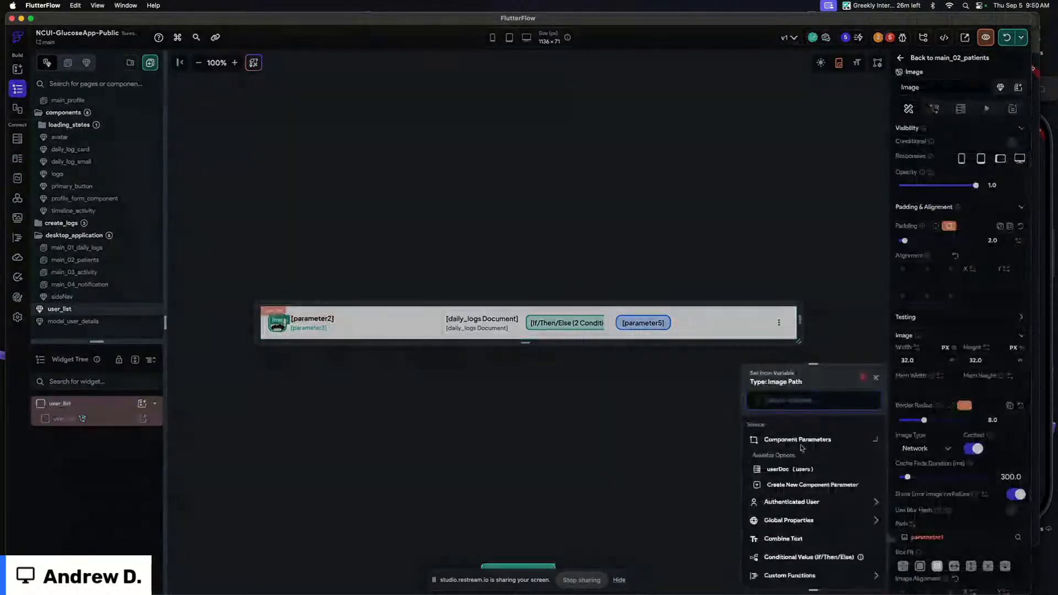
pyautogui.click(790, 469)
pyautogui.click(789, 466)
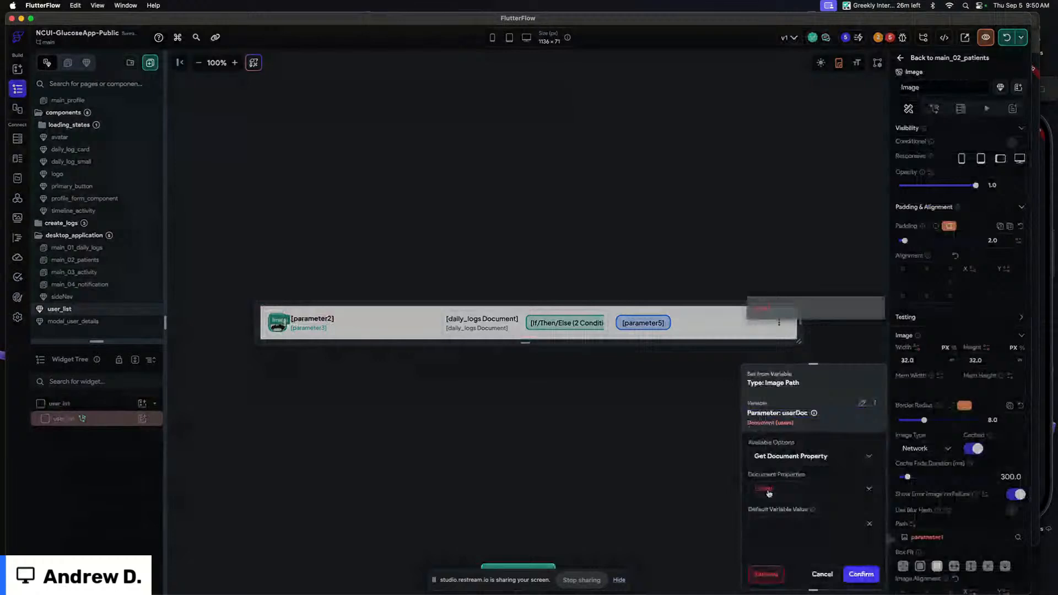
pyautogui.click(769, 492)
pyautogui.click(770, 353)
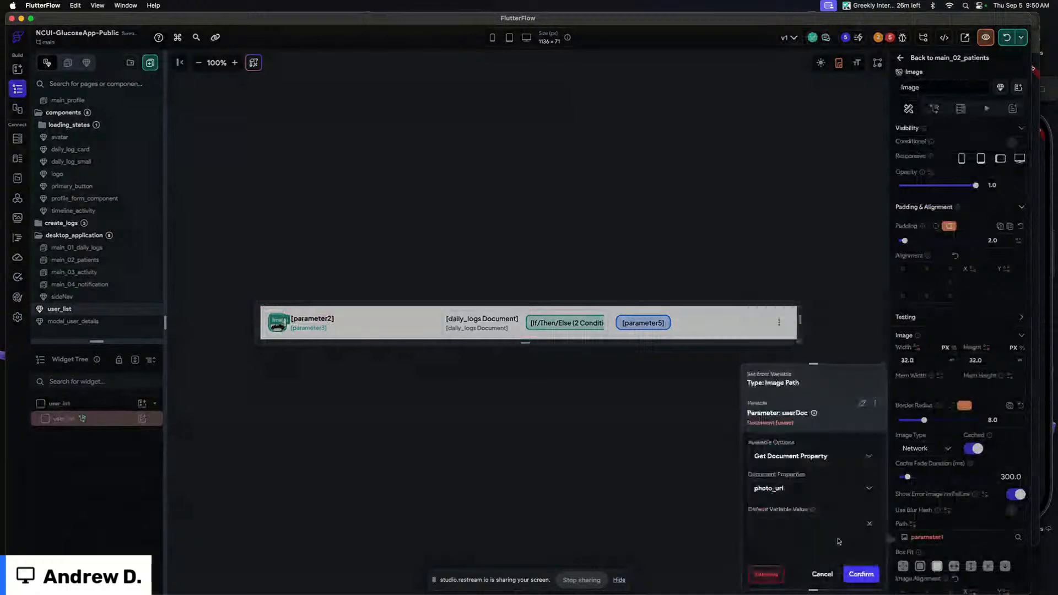
pyautogui.click(860, 574)
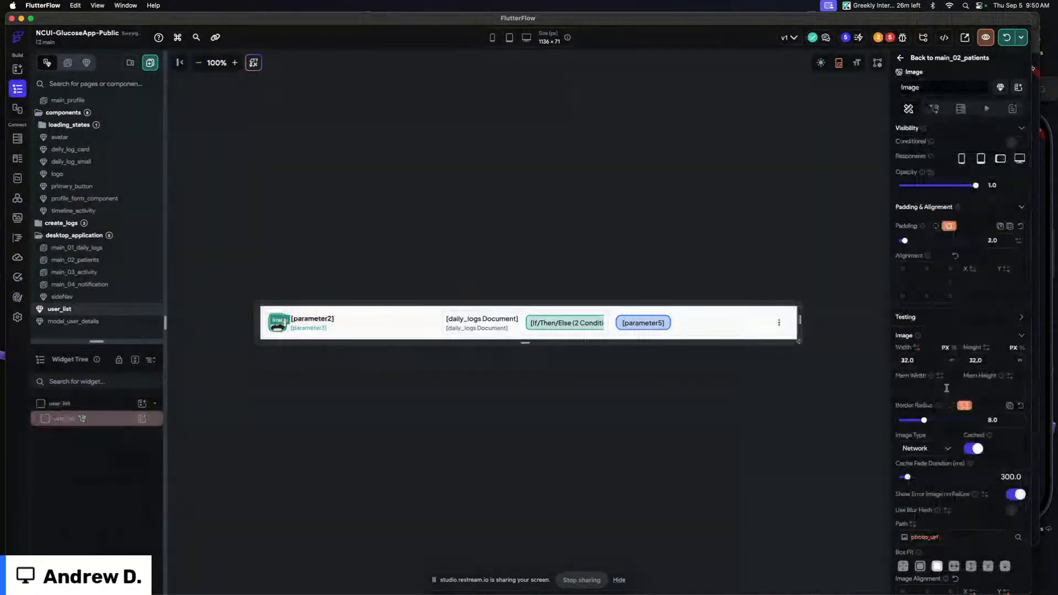
# Copy the userDoc variable from the image path binding
pyautogui.click(954, 535)
pyautogui.click(875, 404)
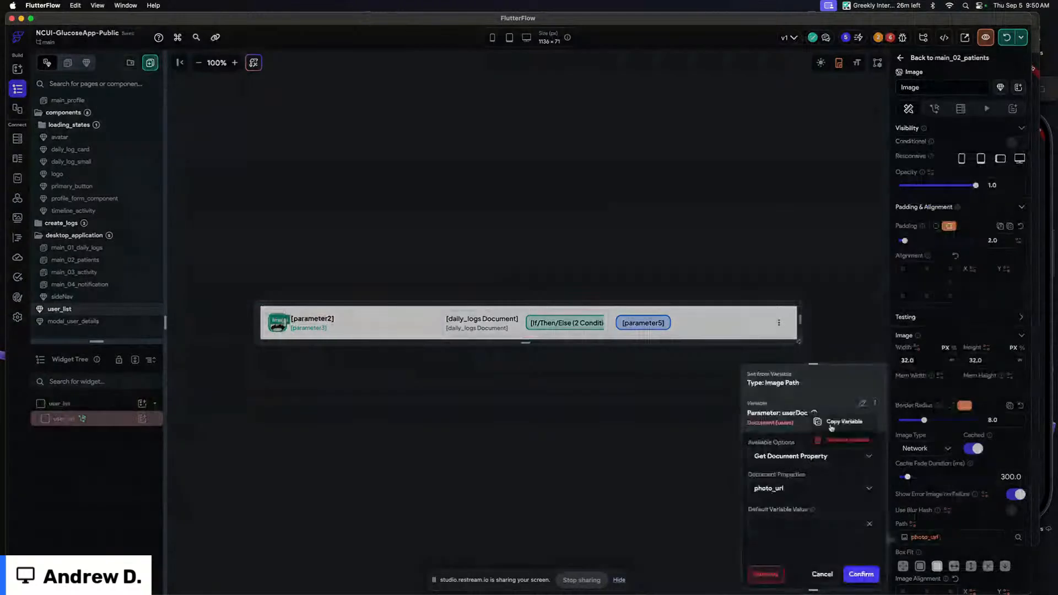
pyautogui.click(832, 422)
# Bind the name text to the userDoc parameter's display_name property
pyautogui.click(334, 320)
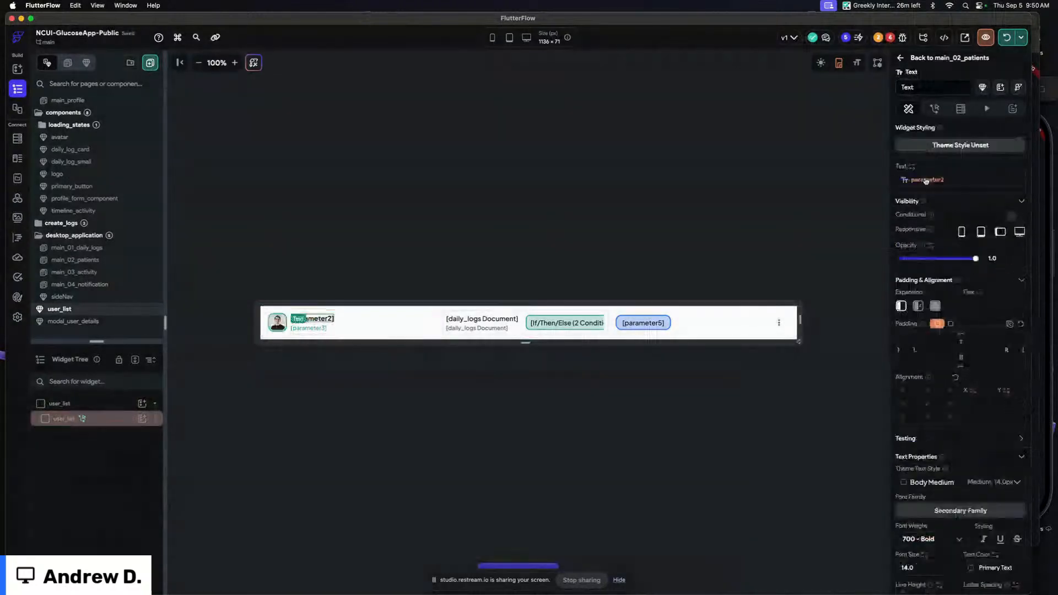
pyautogui.click(926, 181)
pyautogui.click(785, 239)
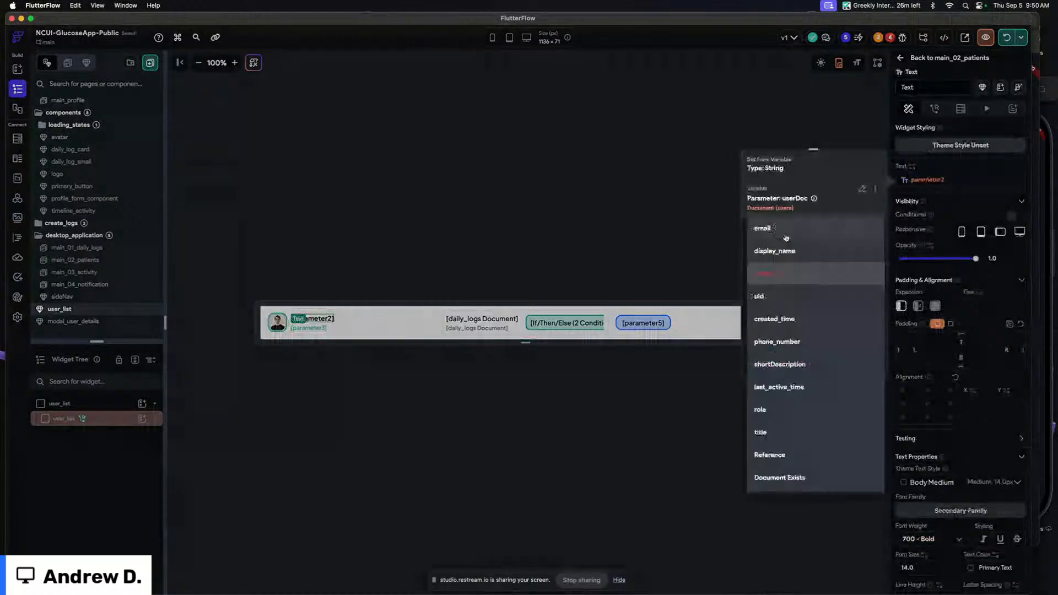
pyautogui.click(785, 250)
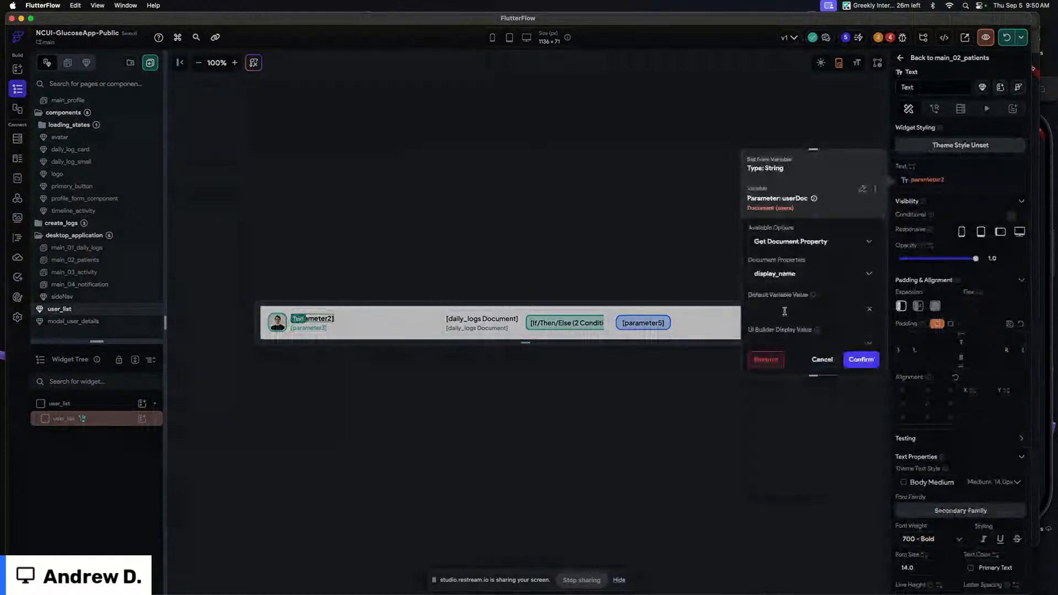
pyautogui.click(862, 360)
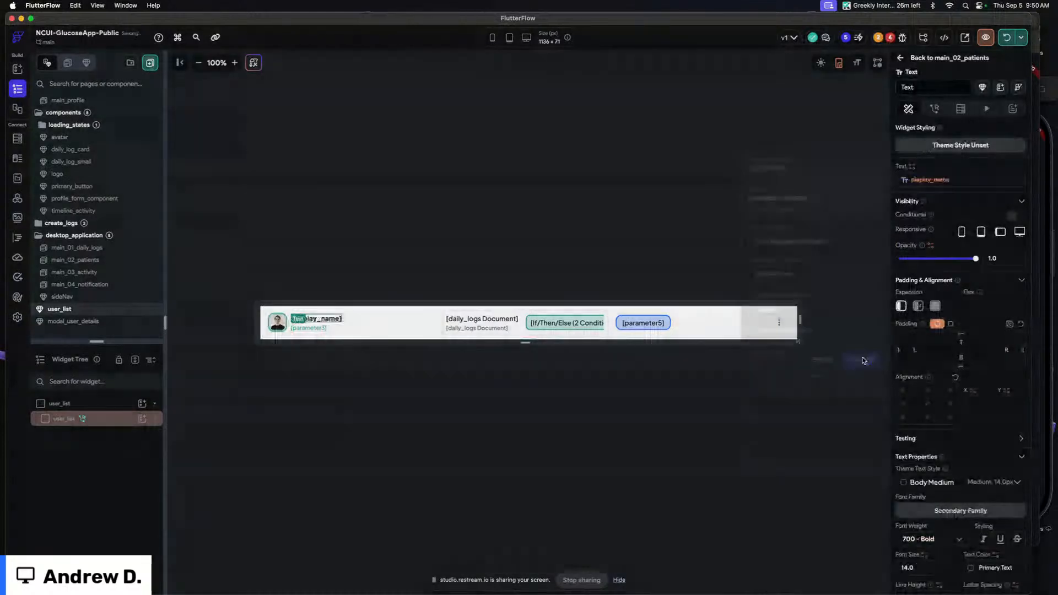
# Bind the subtitle text to the userDoc parameter's shortDescription with default value "Really awesome patient"
pyautogui.click(950, 181)
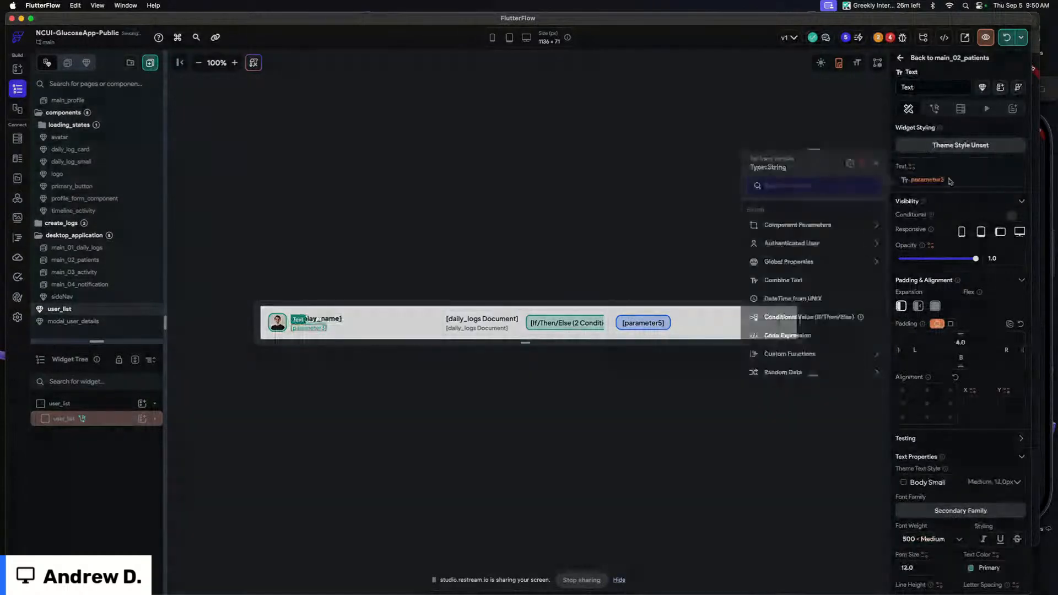
pyautogui.click(850, 165)
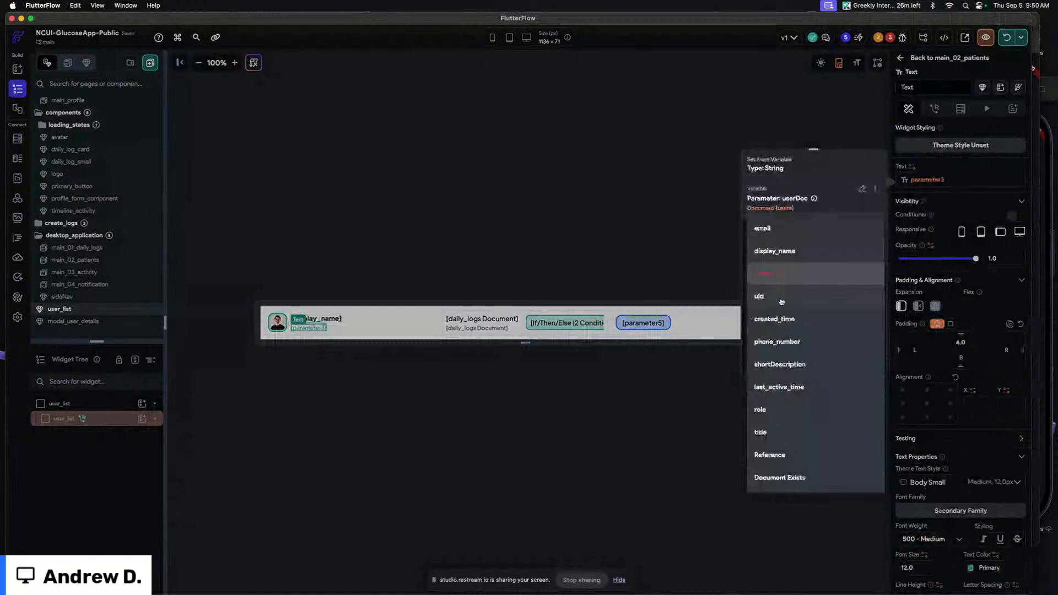
pyautogui.click(785, 364)
pyautogui.click(775, 305)
pyautogui.write('Really awe')
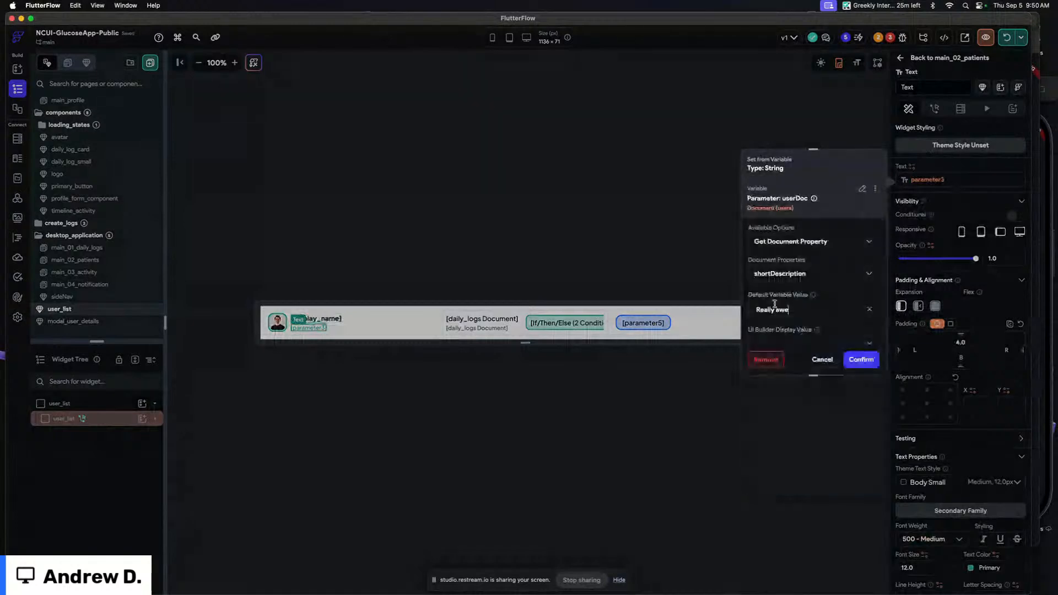
pyautogui.write('some patic')
pyautogui.write('nt')
pyautogui.click(870, 365)
pyautogui.click(461, 245)
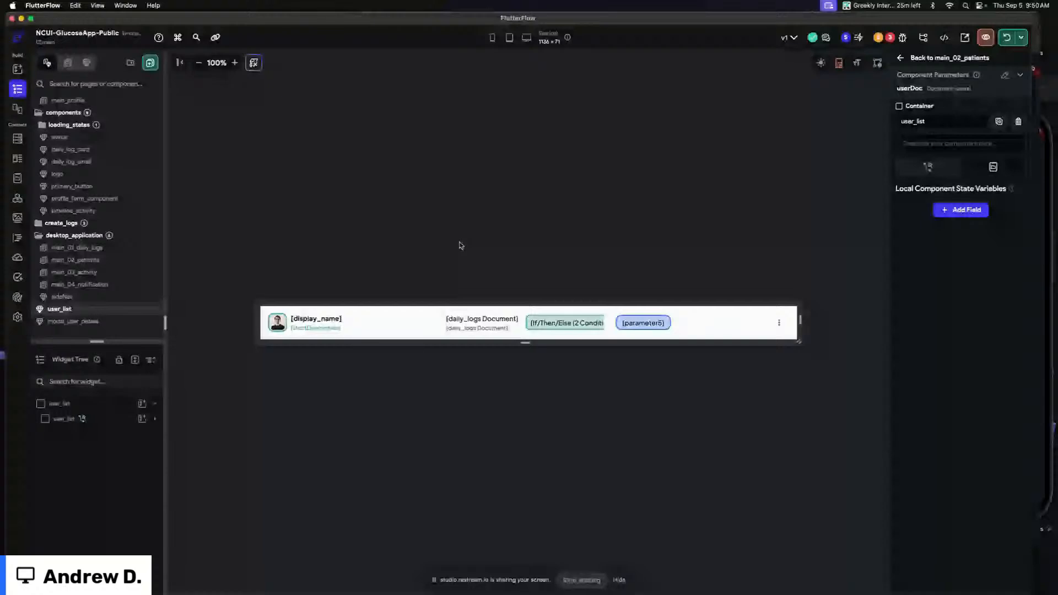
# Change the daily_logs query filter on the container so user equals the userDoc parameter's Reference
pyautogui.click(444, 322)
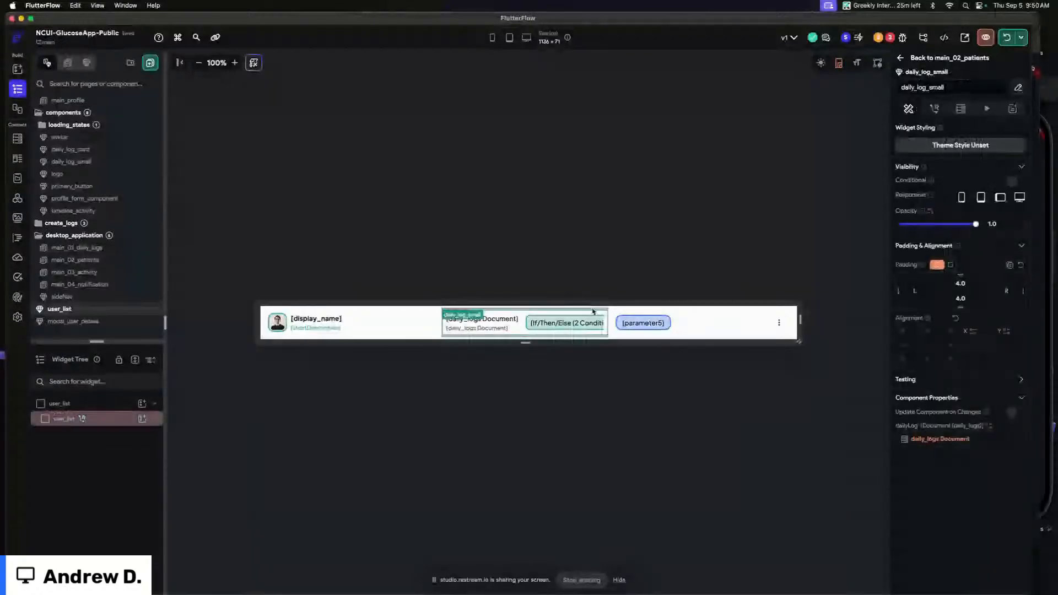
pyautogui.click(444, 323)
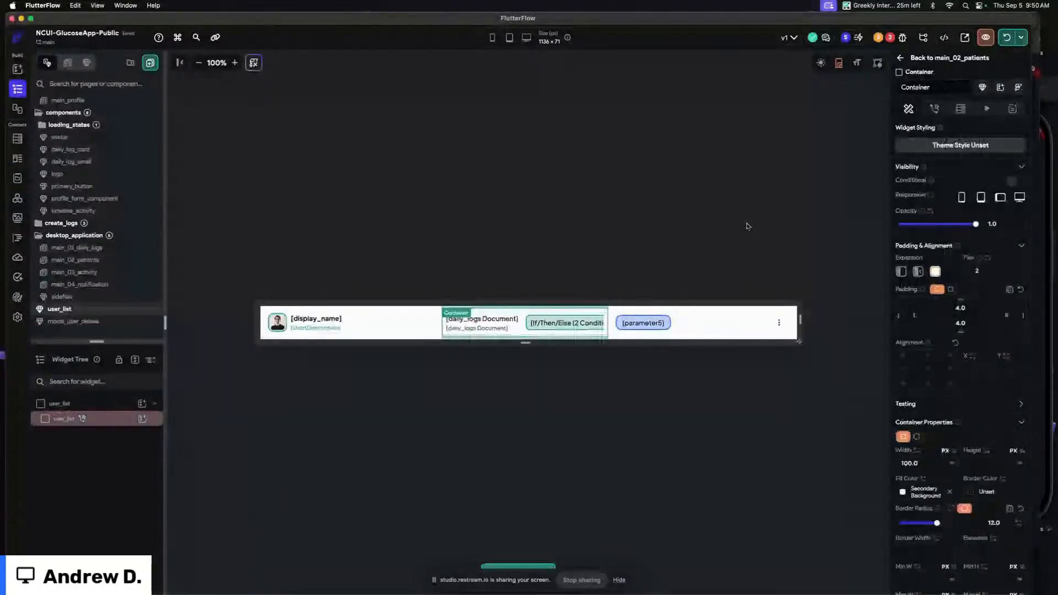
pyautogui.click(113, 419)
pyautogui.click(104, 539)
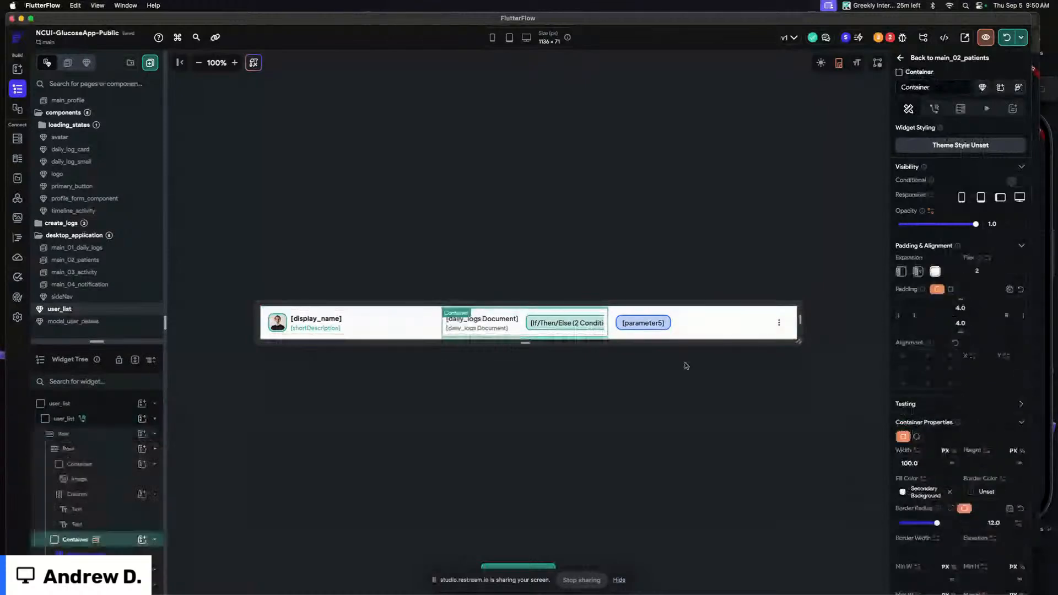
pyautogui.click(959, 110)
pyautogui.click(915, 173)
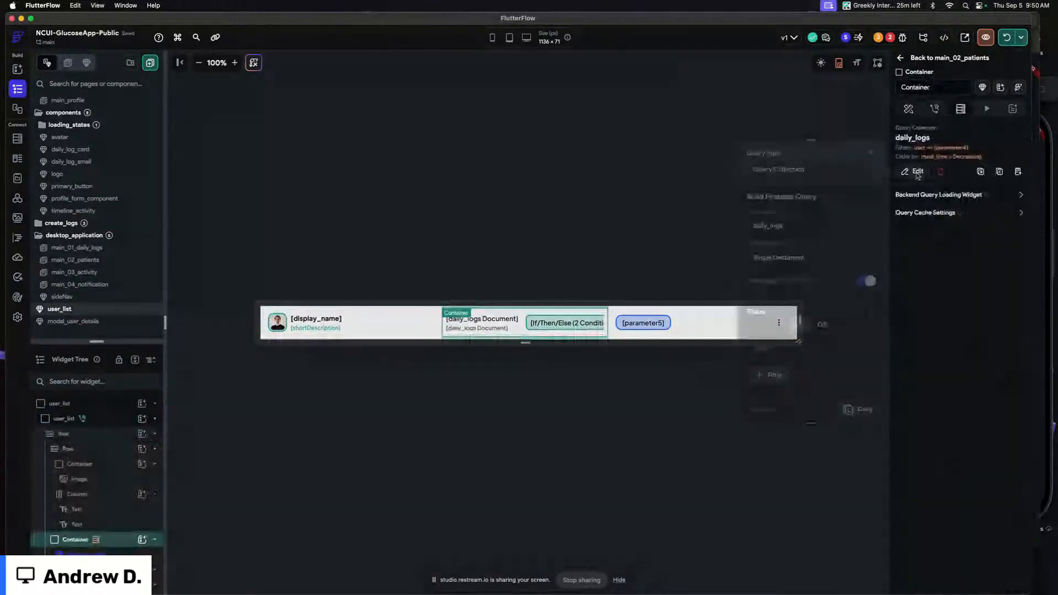
pyautogui.scroll(-2, 798, 321)
pyautogui.click(786, 365)
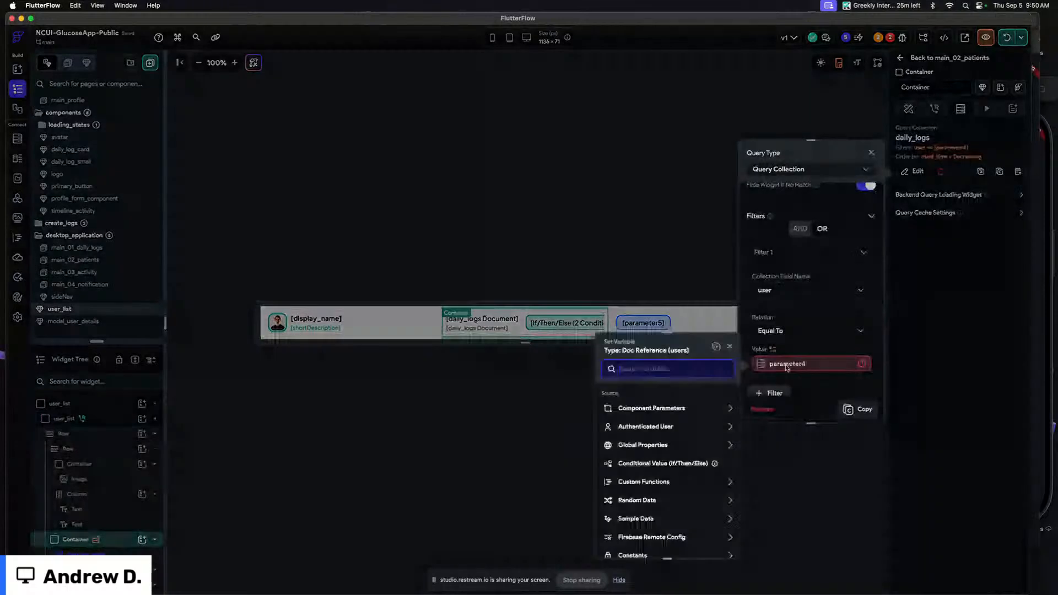
pyautogui.click(672, 408)
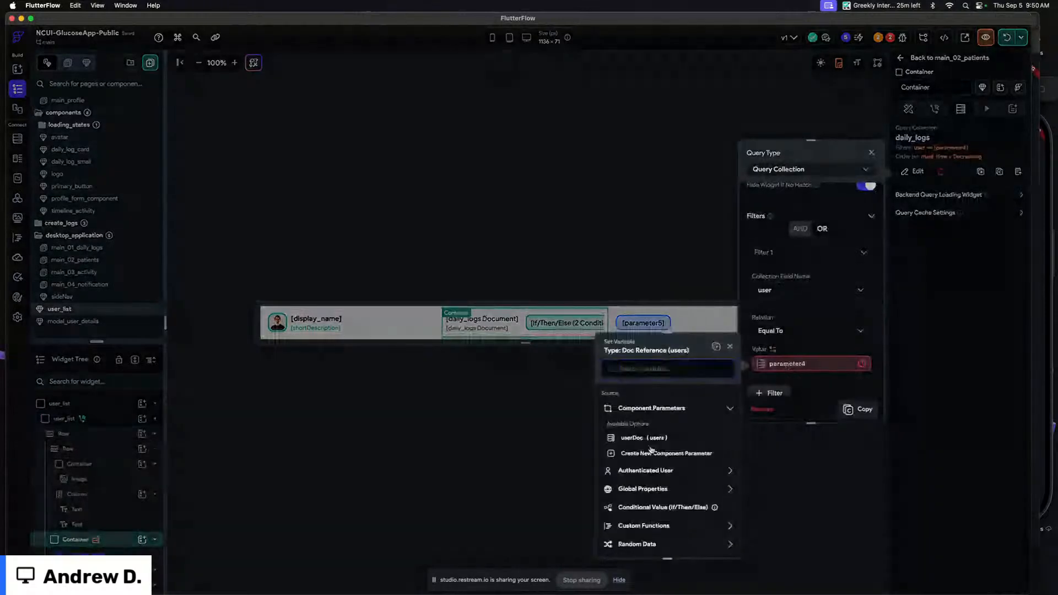
pyautogui.click(645, 439)
pyautogui.click(638, 429)
pyautogui.click(633, 456)
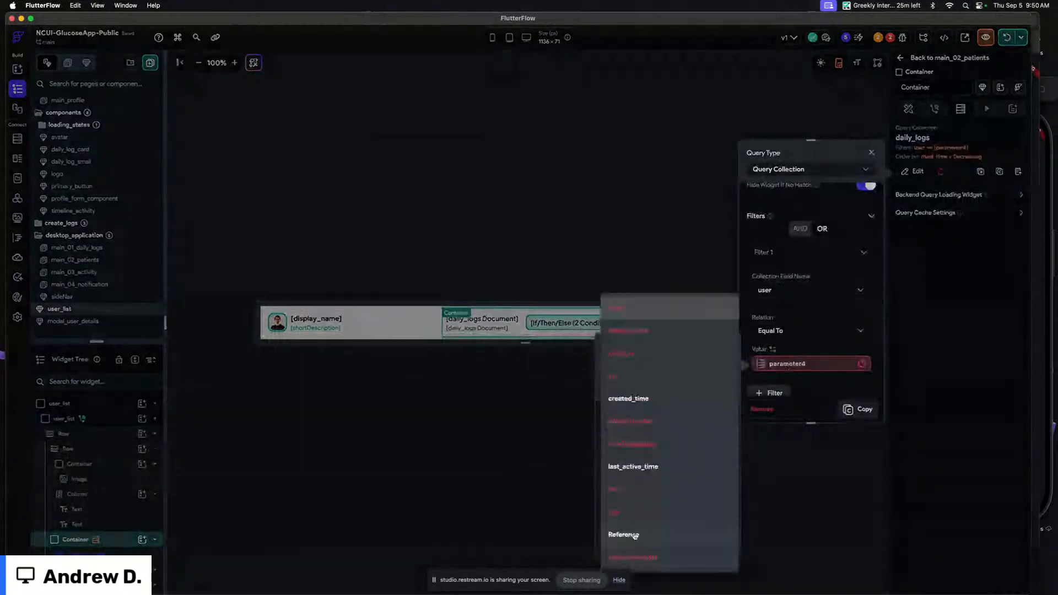
pyautogui.click(634, 536)
pyautogui.click(713, 541)
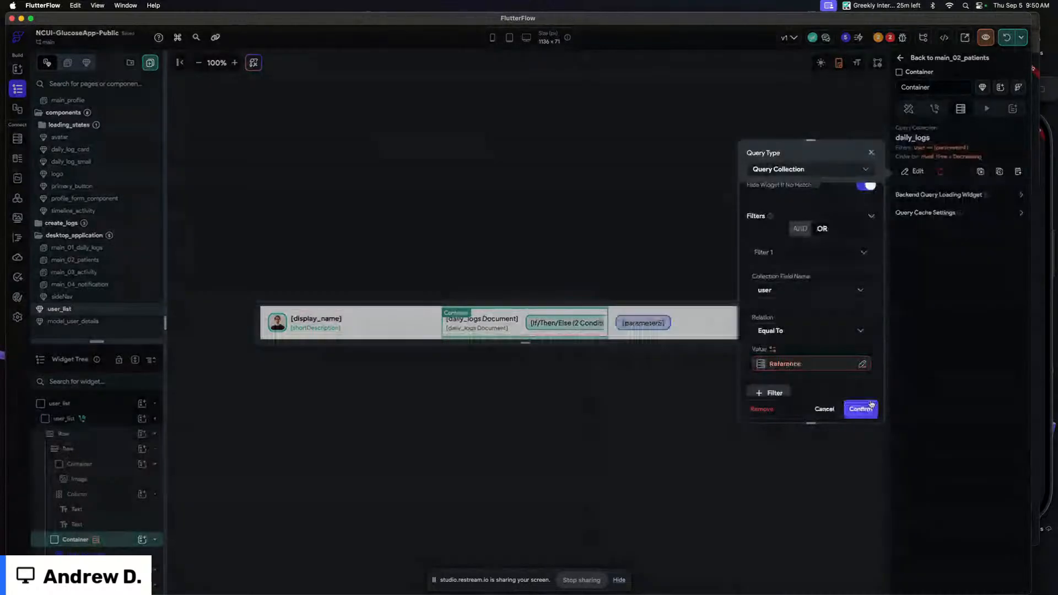
pyautogui.click(870, 406)
pyautogui.click(571, 216)
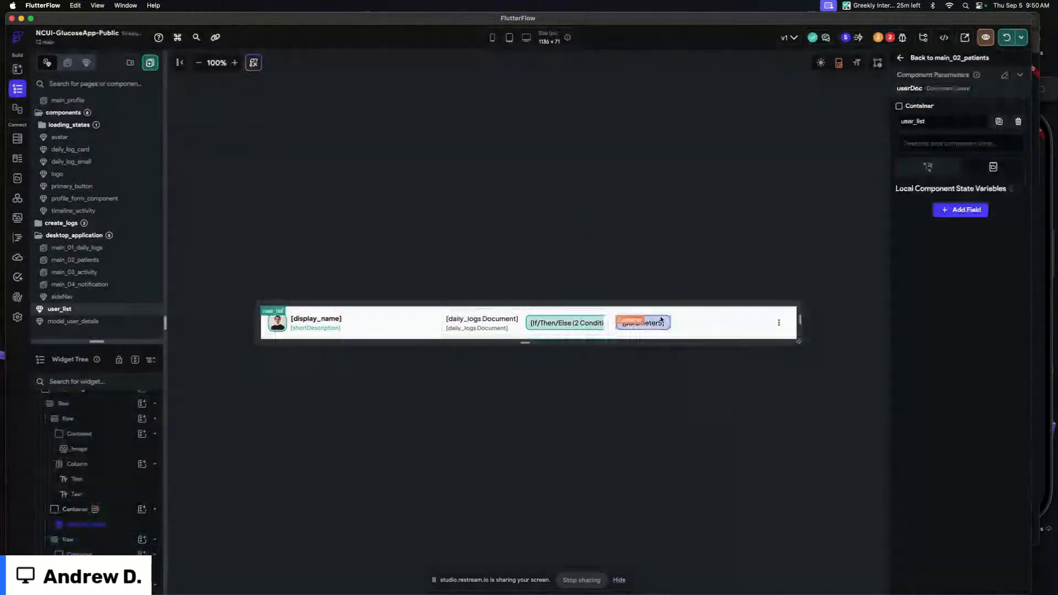
# Bind the trailing badge text to the userDoc parameter's title property
pyautogui.click(661, 320)
pyautogui.click(918, 181)
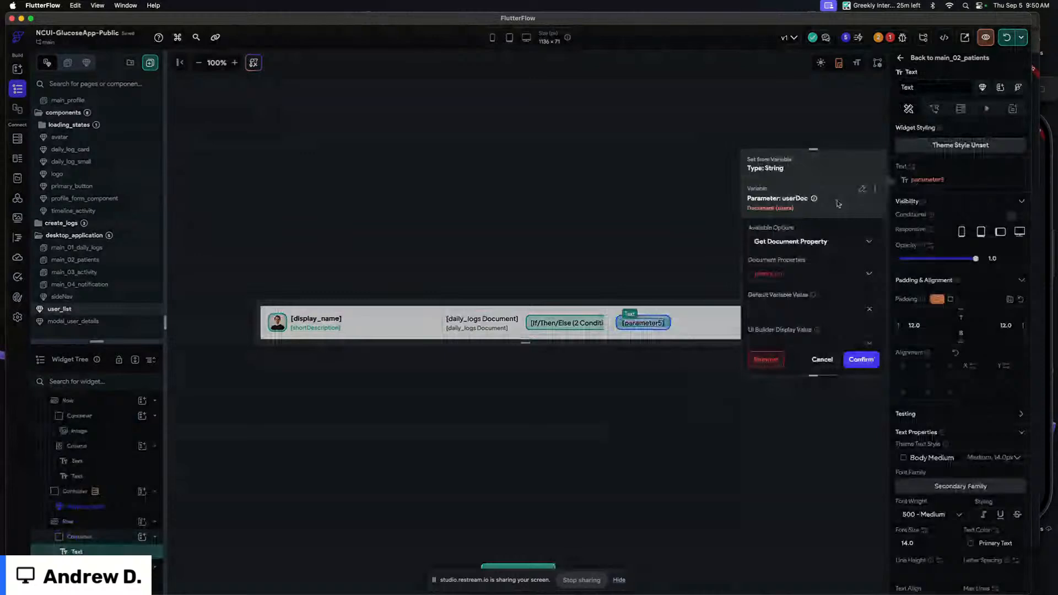
pyautogui.click(827, 273)
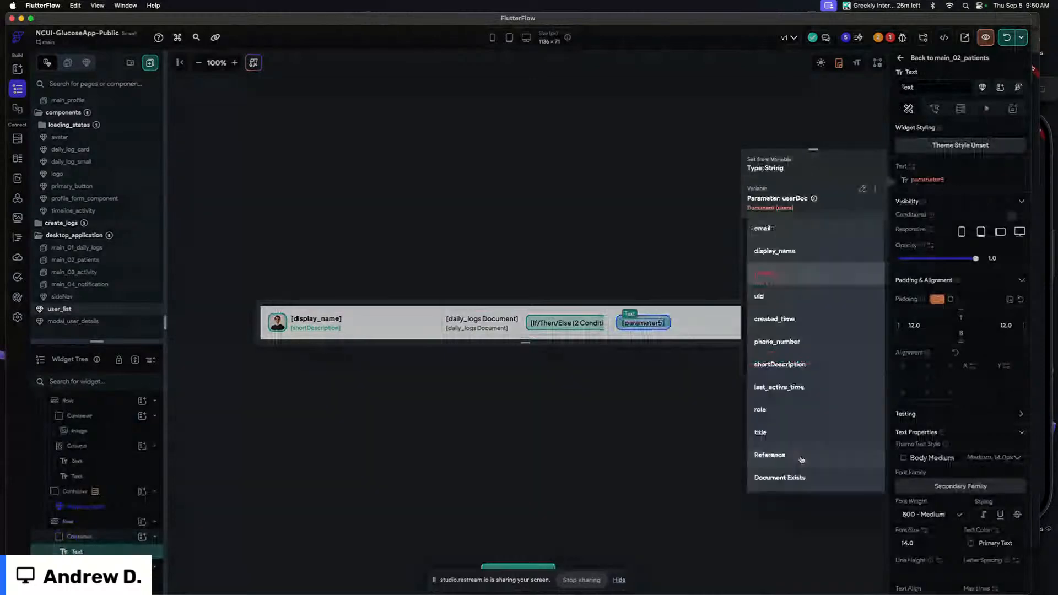
pyautogui.click(778, 433)
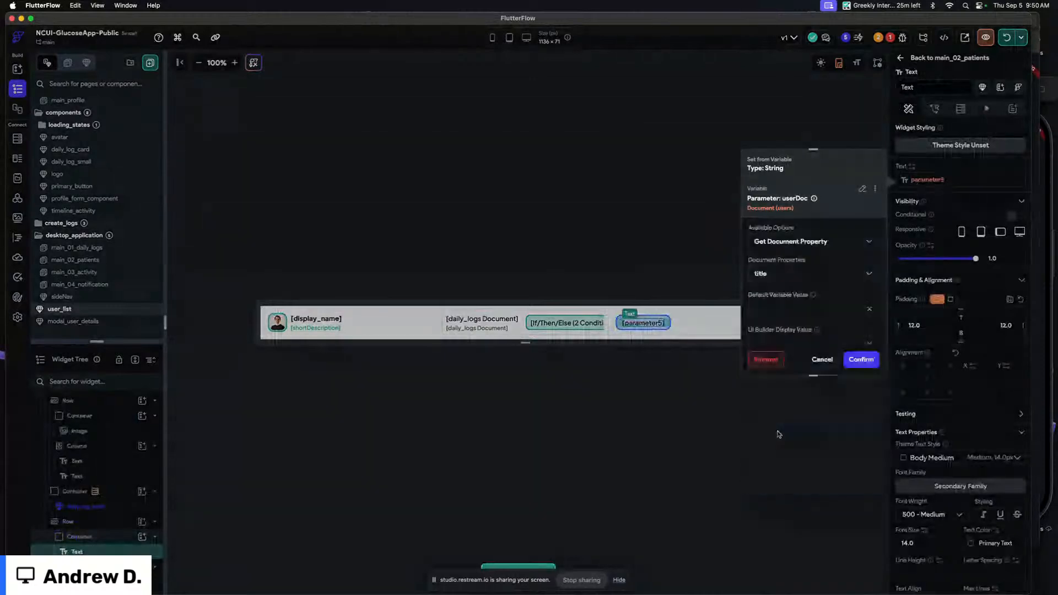
pyautogui.click(797, 314)
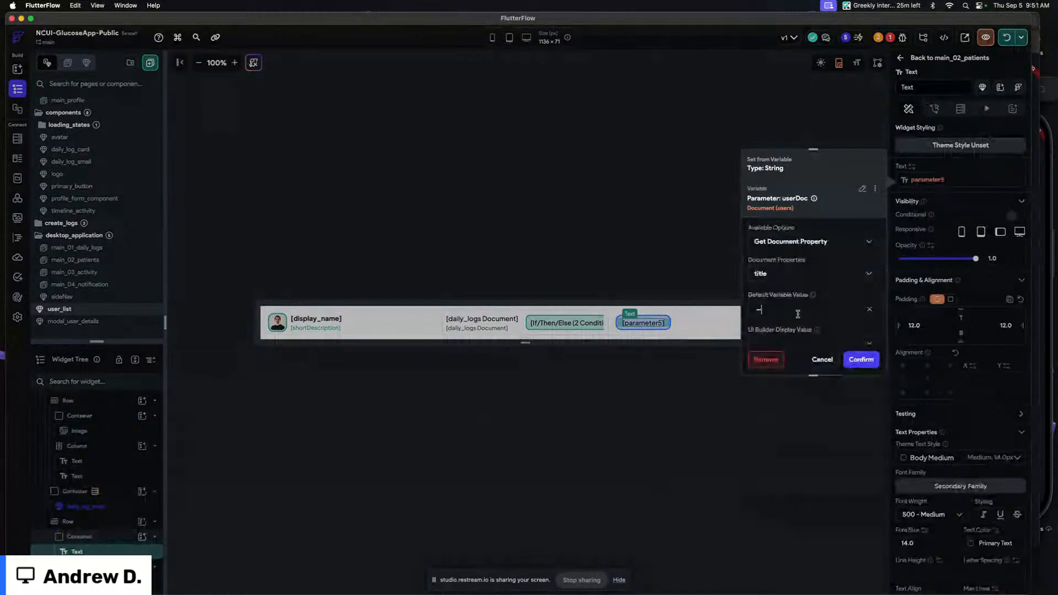
pyautogui.click(861, 360)
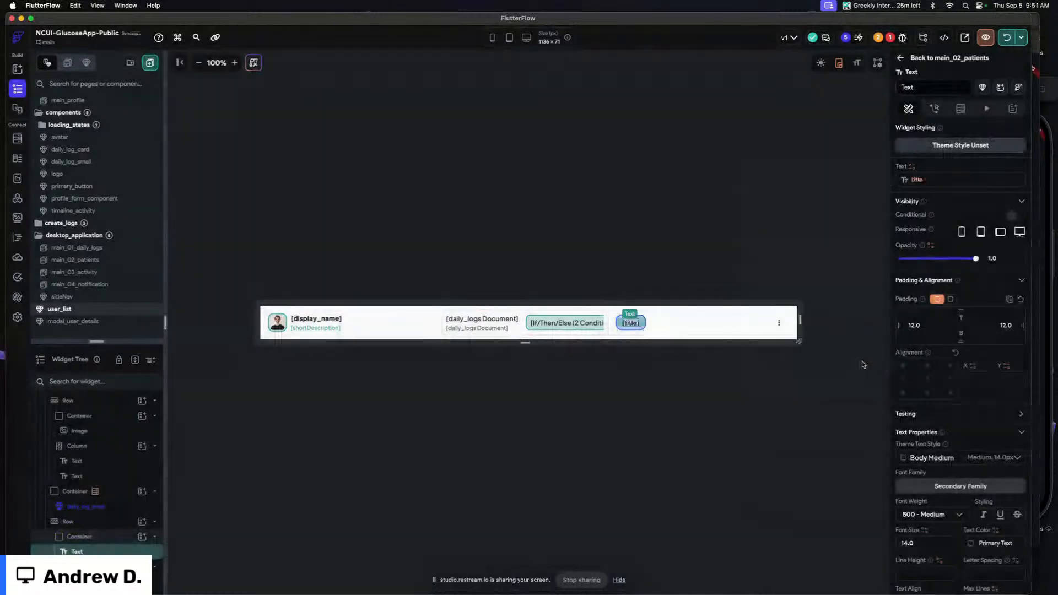
pyautogui.click(711, 230)
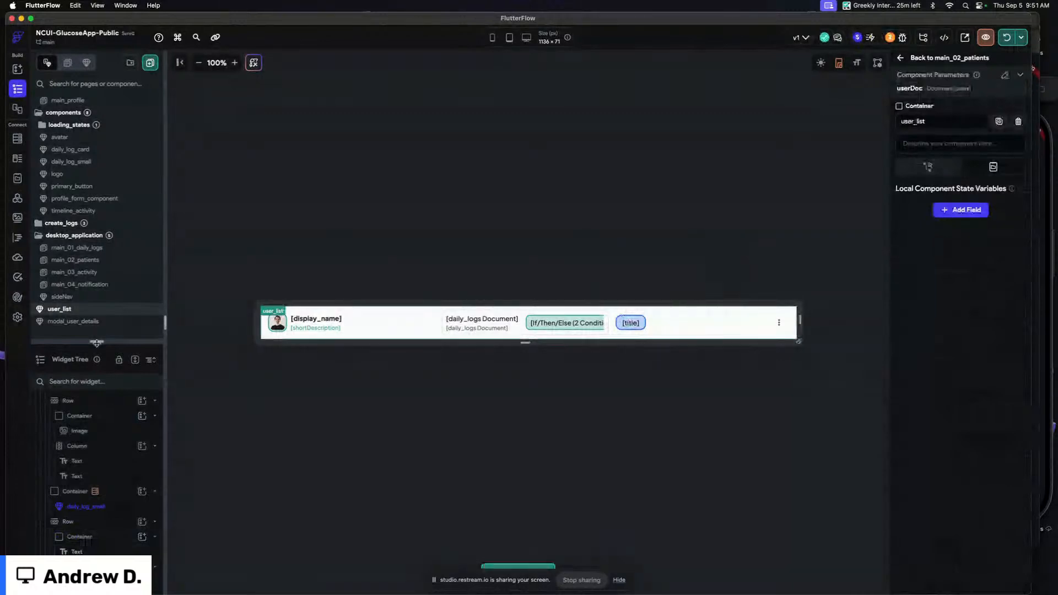
# Rename the daily_logs query container to last_log
pyautogui.moveTo(96, 342); pyautogui.dragTo(96, 160)
pyautogui.click(99, 252)
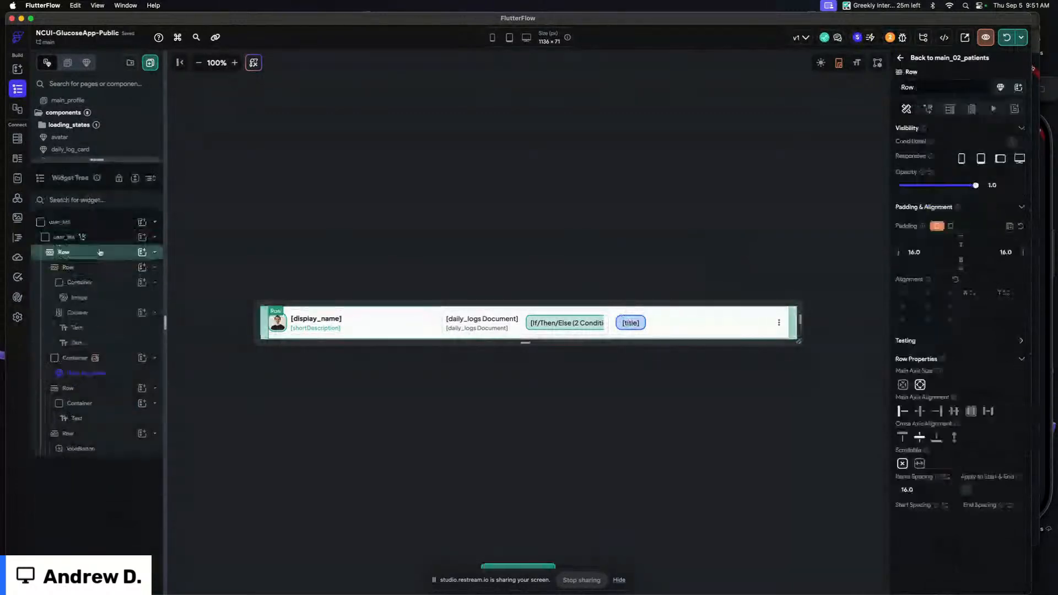
pyautogui.click(112, 360)
pyautogui.click(113, 361)
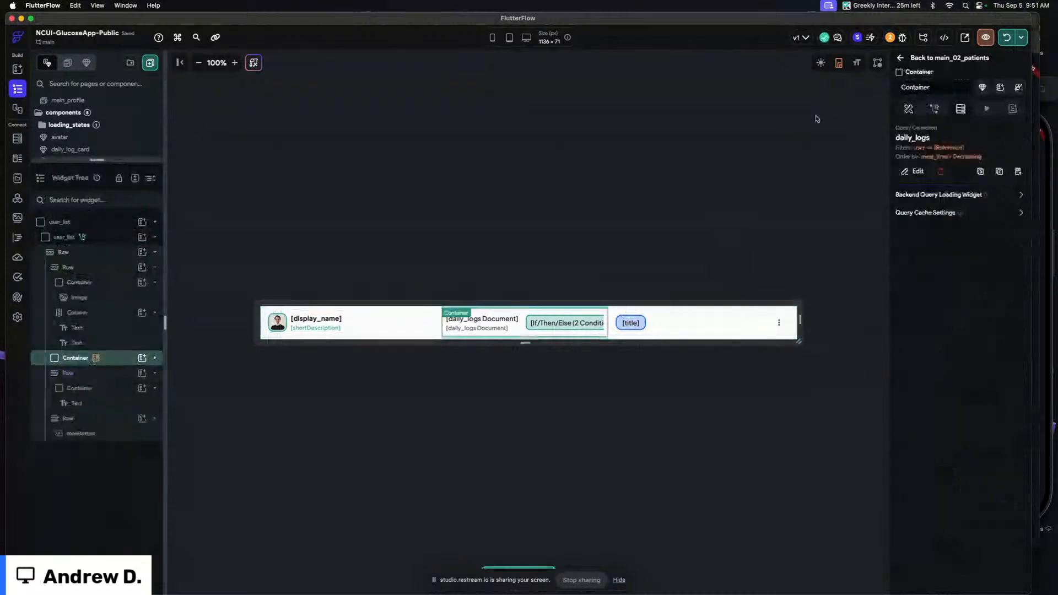
pyautogui.moveTo(932, 87); pyautogui.dragTo(830, 81)
pyautogui.press('BackSpace')
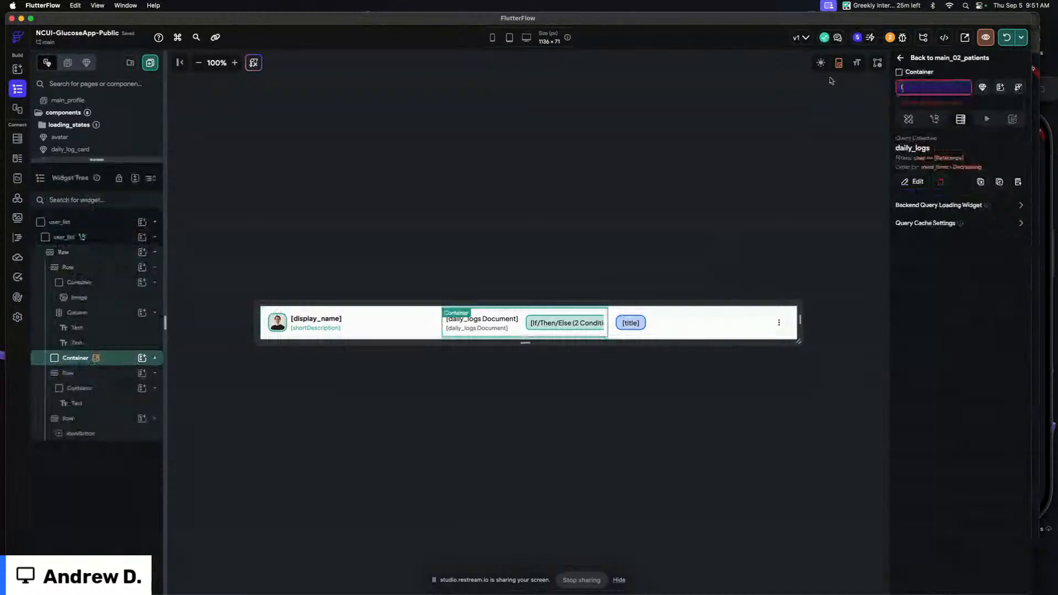
pyautogui.write('last_log')
pyautogui.press('Return')
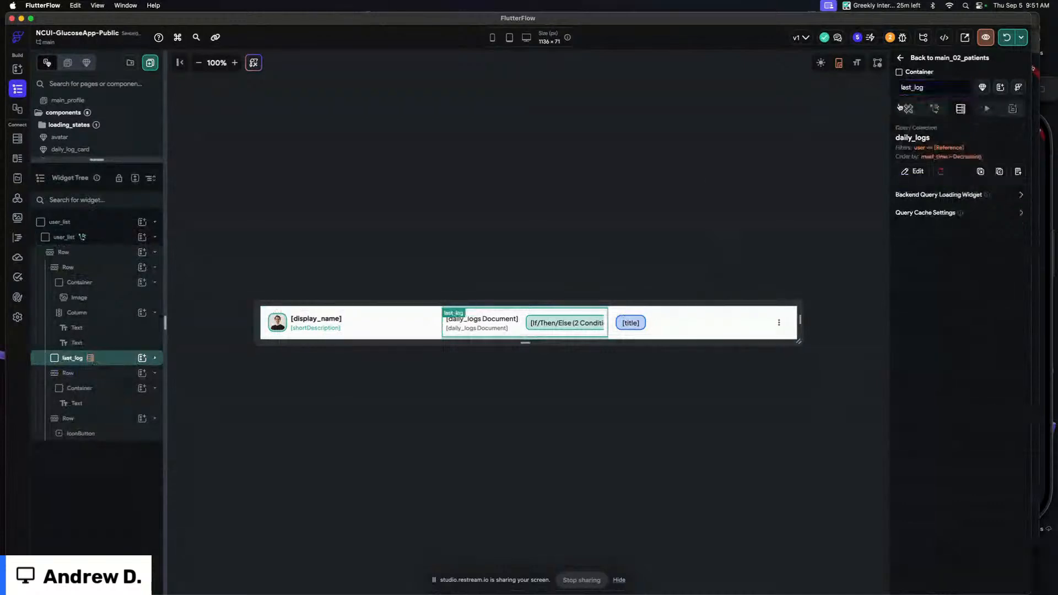
# Wrap the component's outer row in a Column
pyautogui.click(908, 109)
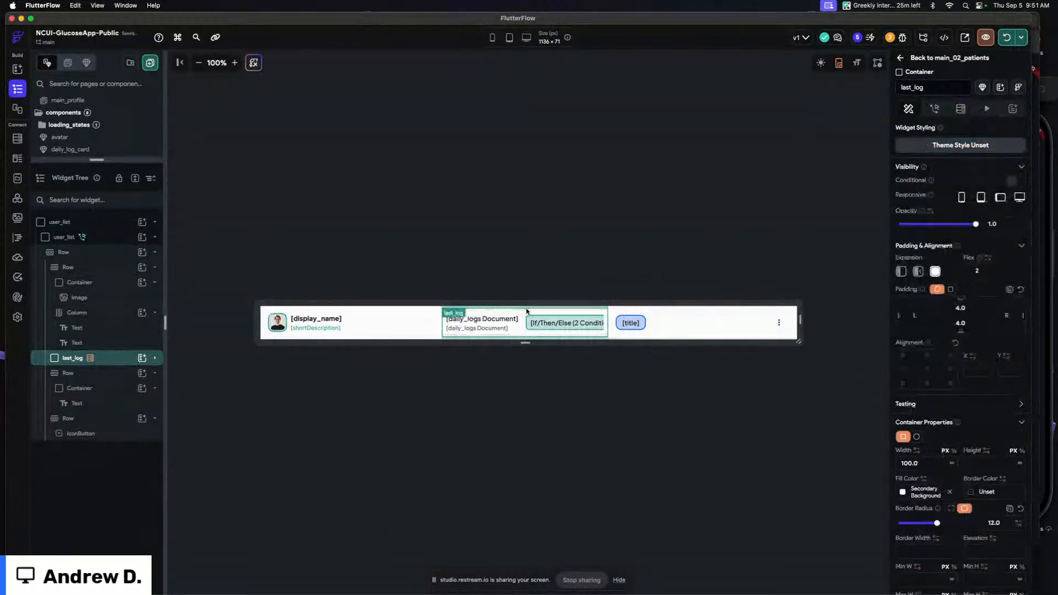
pyautogui.click(352, 328)
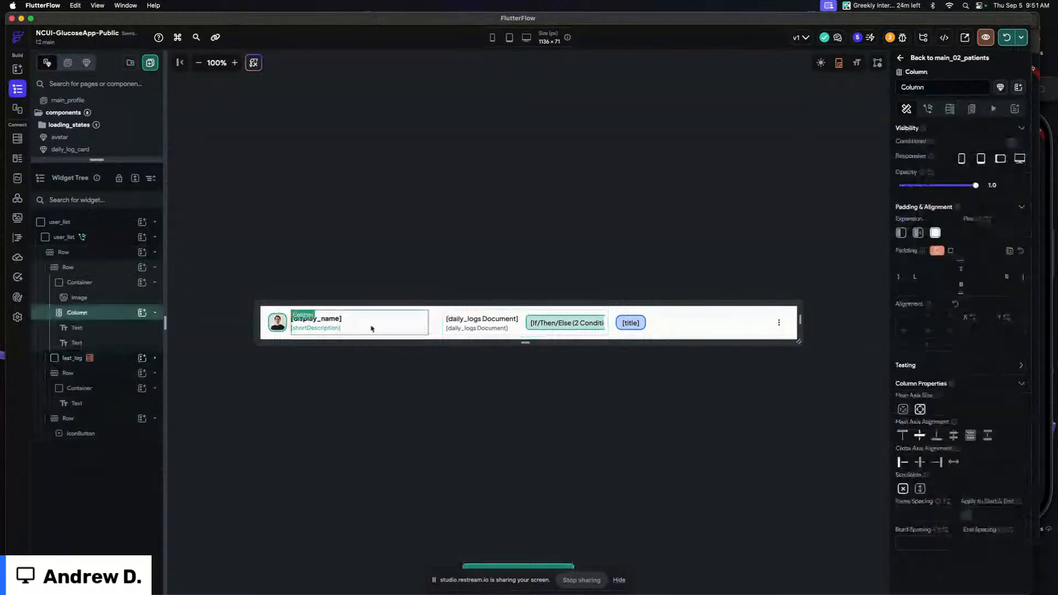
pyautogui.click(291, 337)
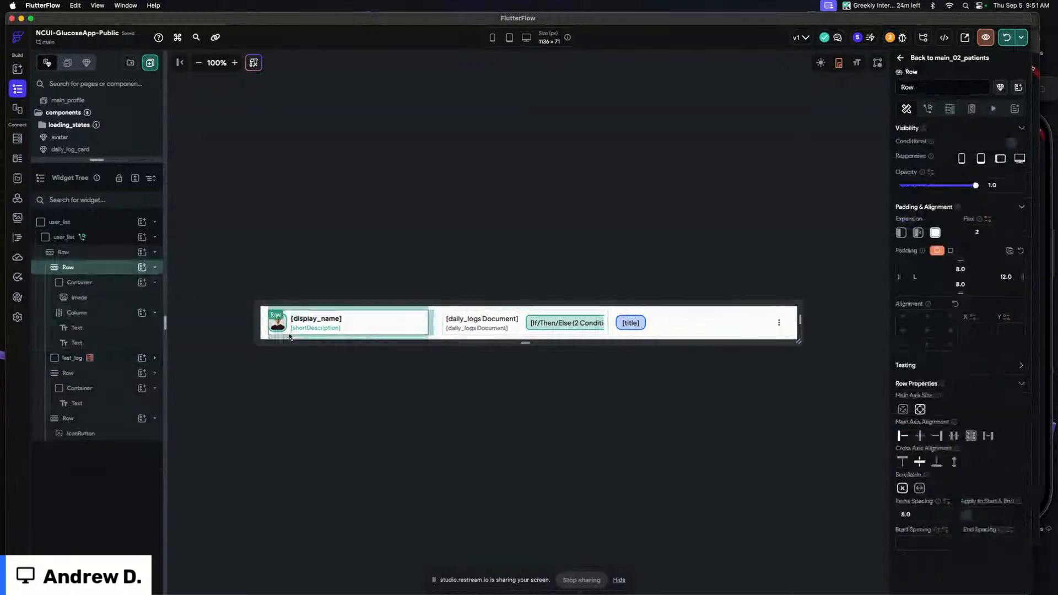
pyautogui.click(100, 269)
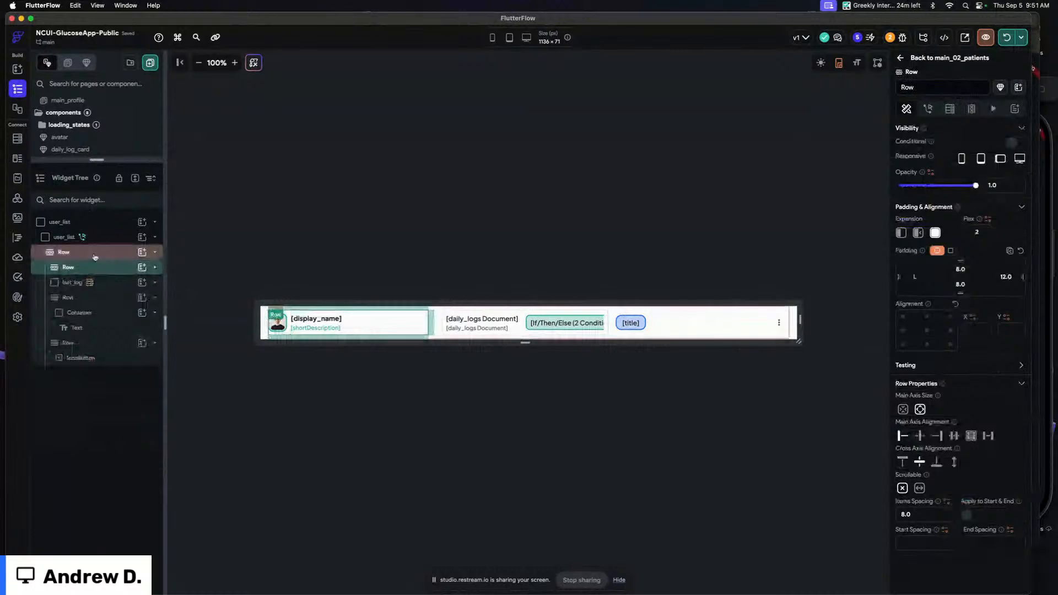
pyautogui.click(96, 255)
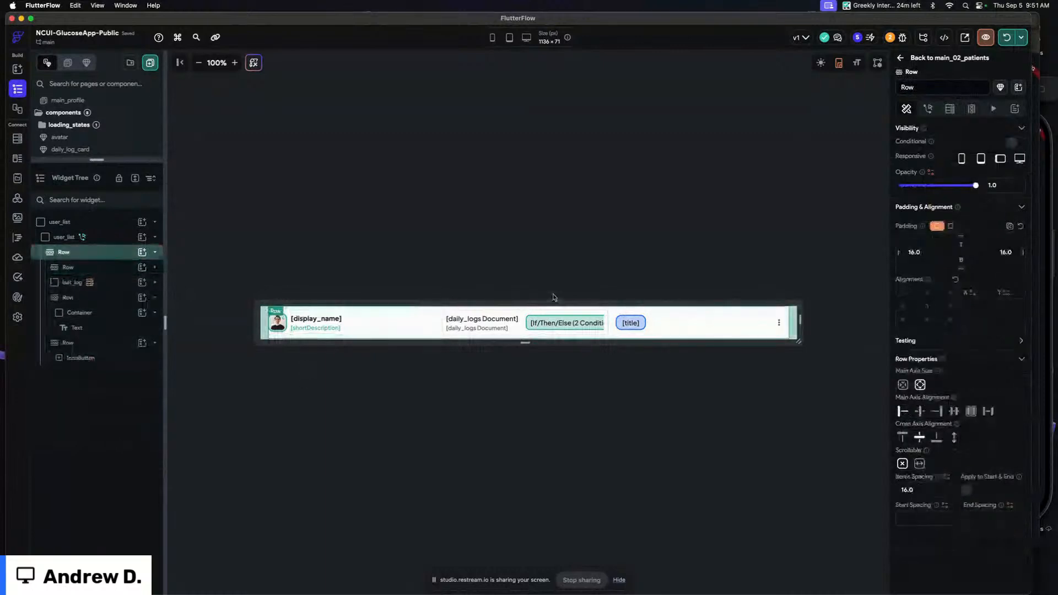
pyautogui.click(101, 257)
pyautogui.press('super+b')
# Paste the last_log container into the column beneath the row
pyautogui.click(541, 245)
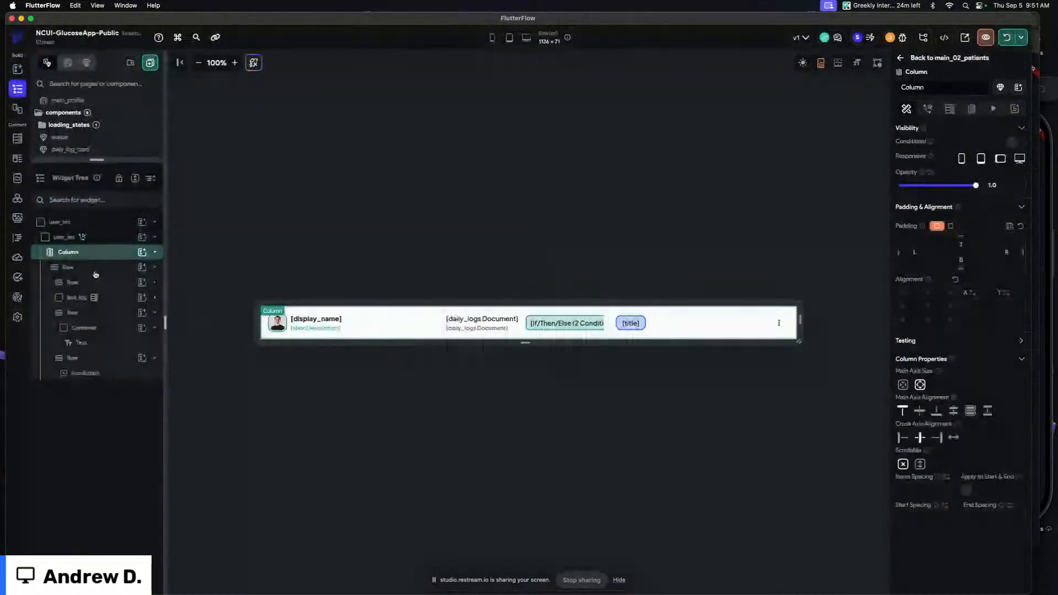
pyautogui.press('super+v')
pyautogui.click(109, 392)
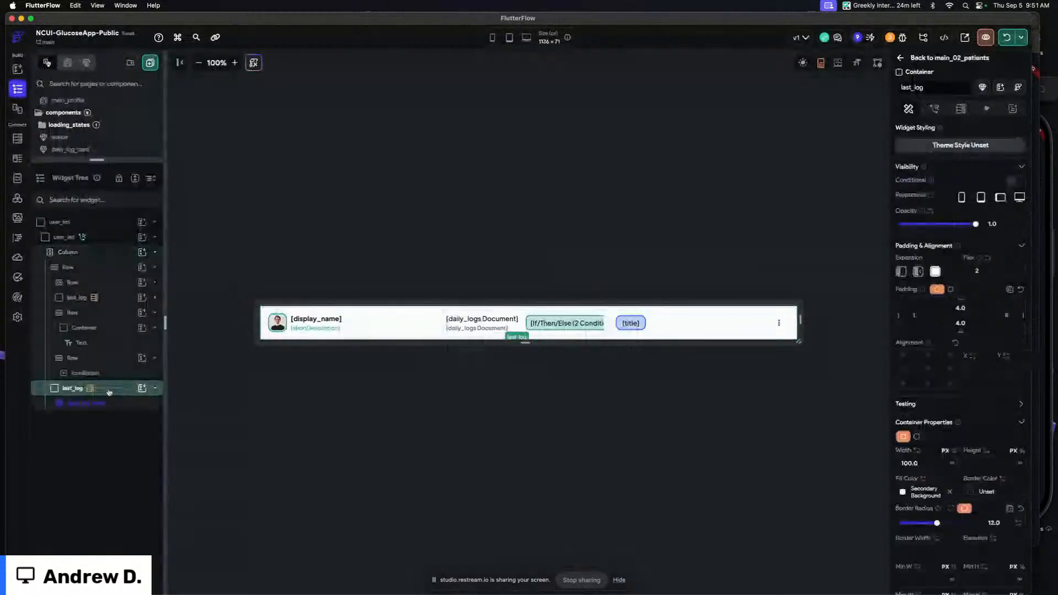
# Set the pasted last_log container's width to infinite
pyautogui.moveTo(526, 342); pyautogui.dragTo(531, 424)
pyautogui.click(545, 330)
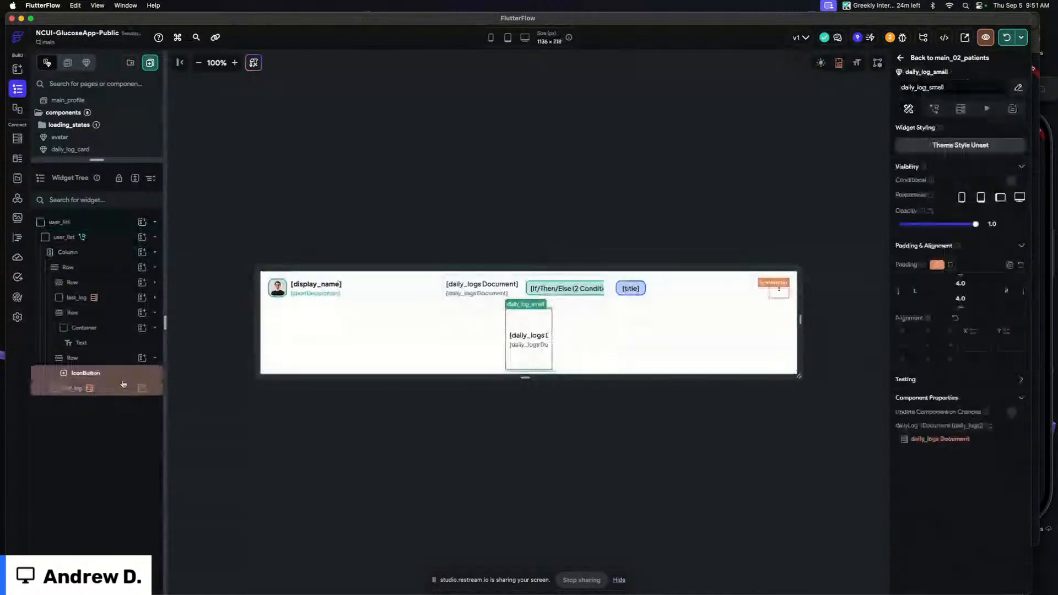
pyautogui.click(123, 386)
pyautogui.click(951, 463)
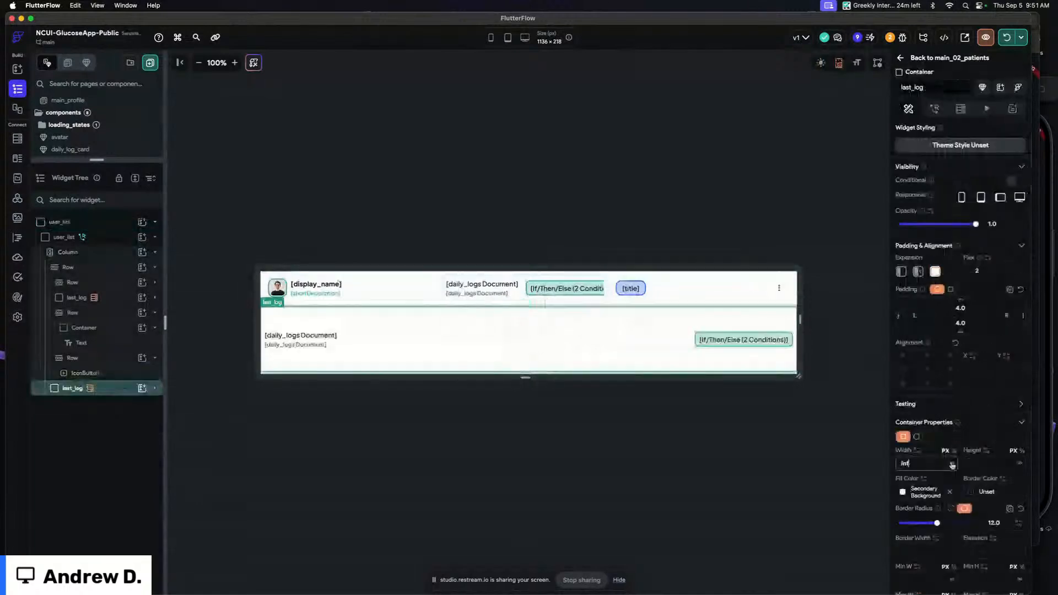
# Set the pasted last_log container's left and right padding to 12
pyautogui.click(945, 316)
pyautogui.write('16')
pyautogui.click(1006, 316)
pyautogui.write('16')
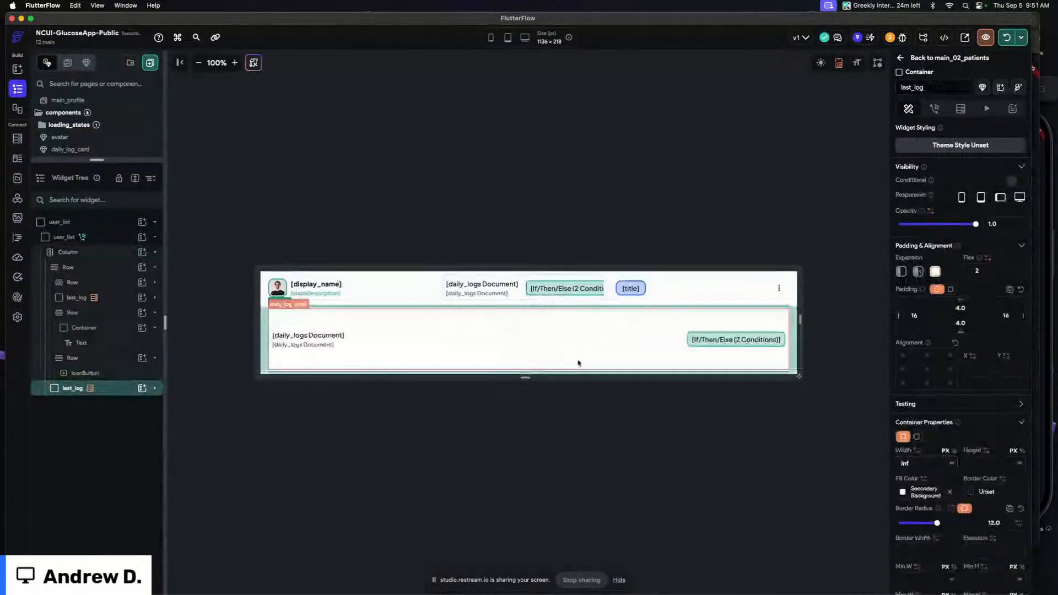
pyautogui.moveTo(919, 316); pyautogui.dragTo(881, 315)
pyautogui.write('12')
pyautogui.moveTo(1011, 316); pyautogui.dragTo(961, 322)
pyautogui.write('2')
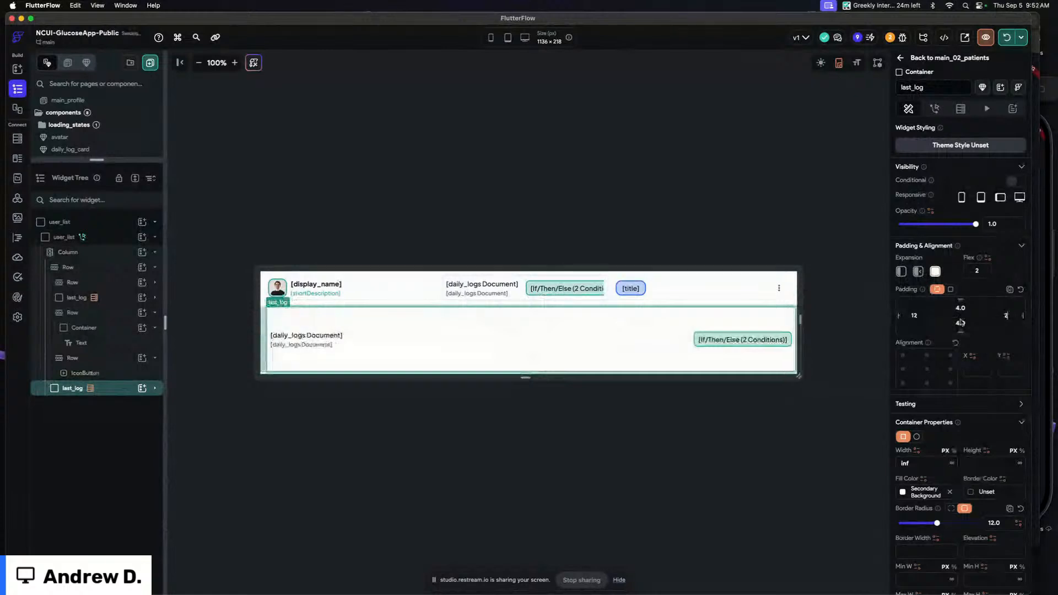
pyautogui.write('12')
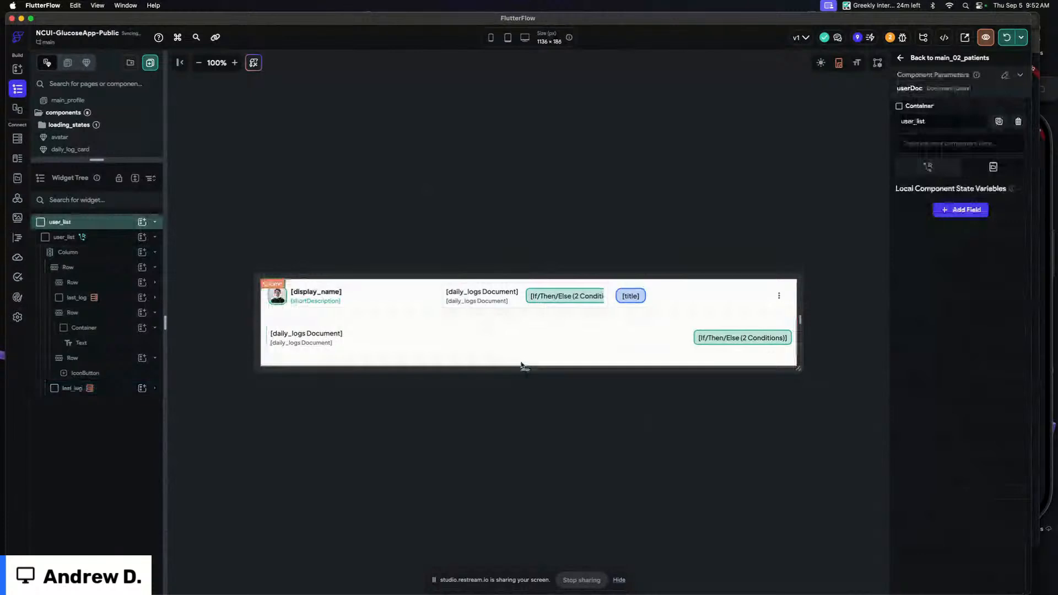
# Remove the flex expansion from the bottom last_log container in the component
pyautogui.moveTo(522, 365); pyautogui.dragTo(524, 351)
pyautogui.click(500, 208)
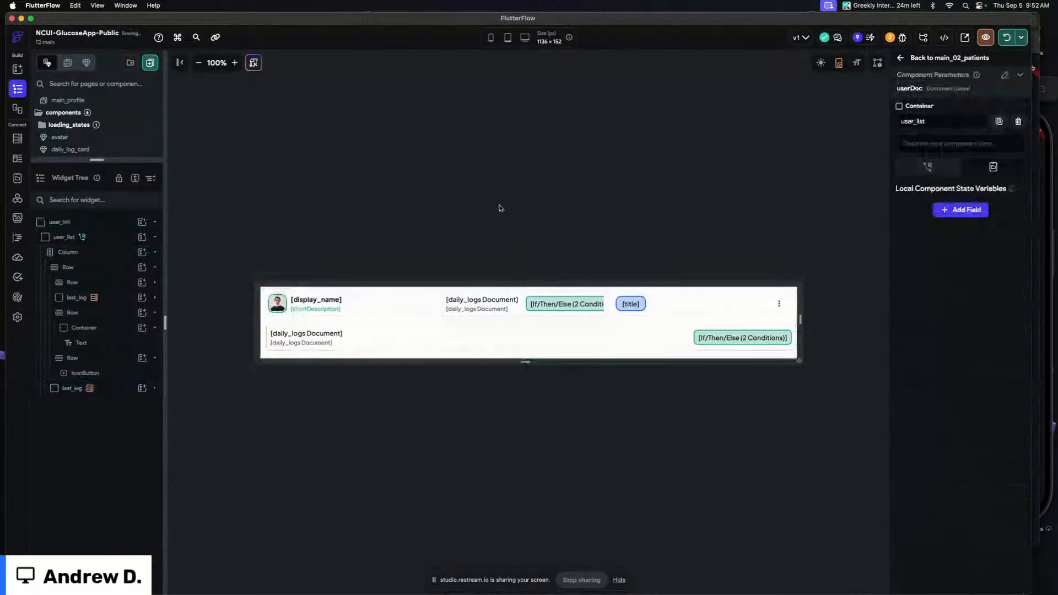
pyautogui.click(268, 331)
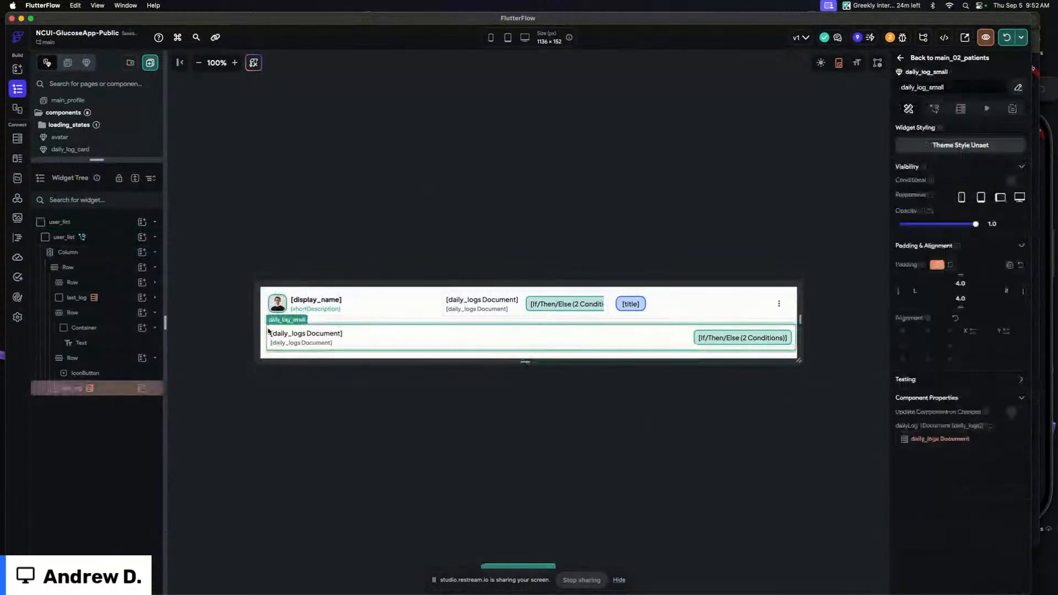
pyautogui.click(122, 389)
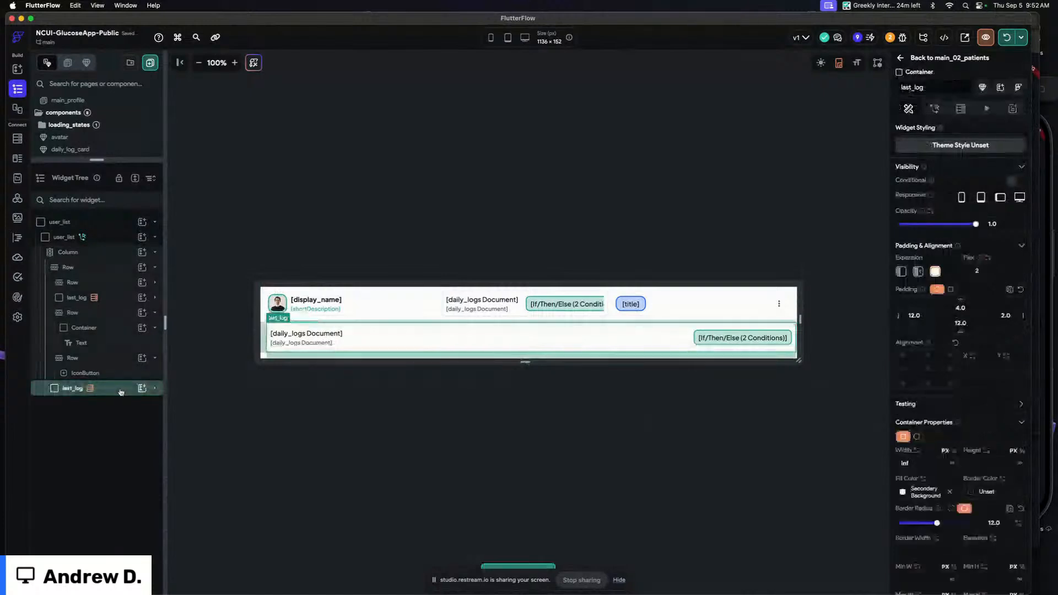
pyautogui.scroll(-3, 946, 390)
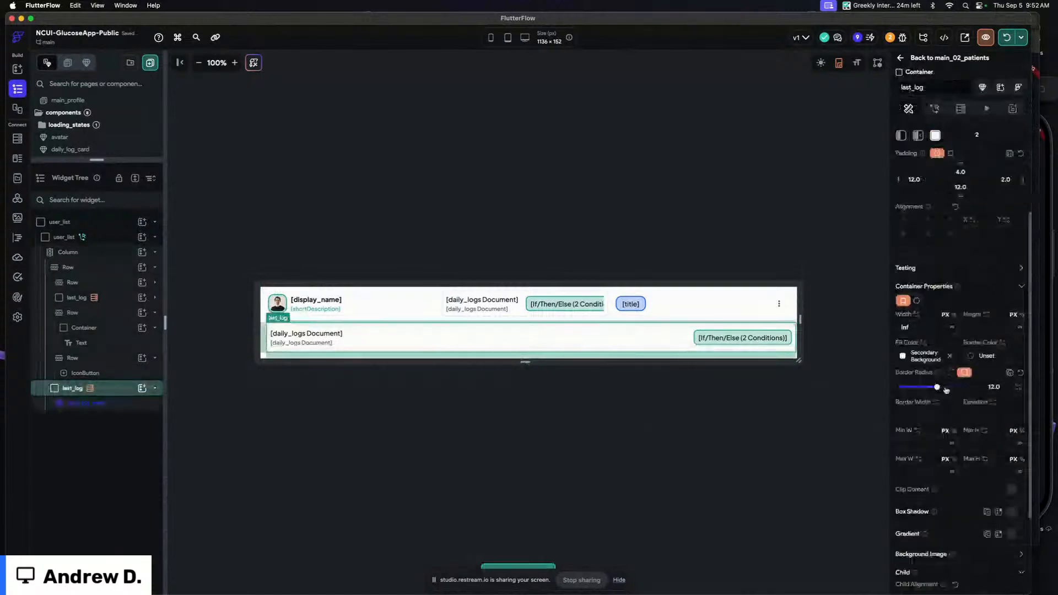
pyautogui.click(901, 135)
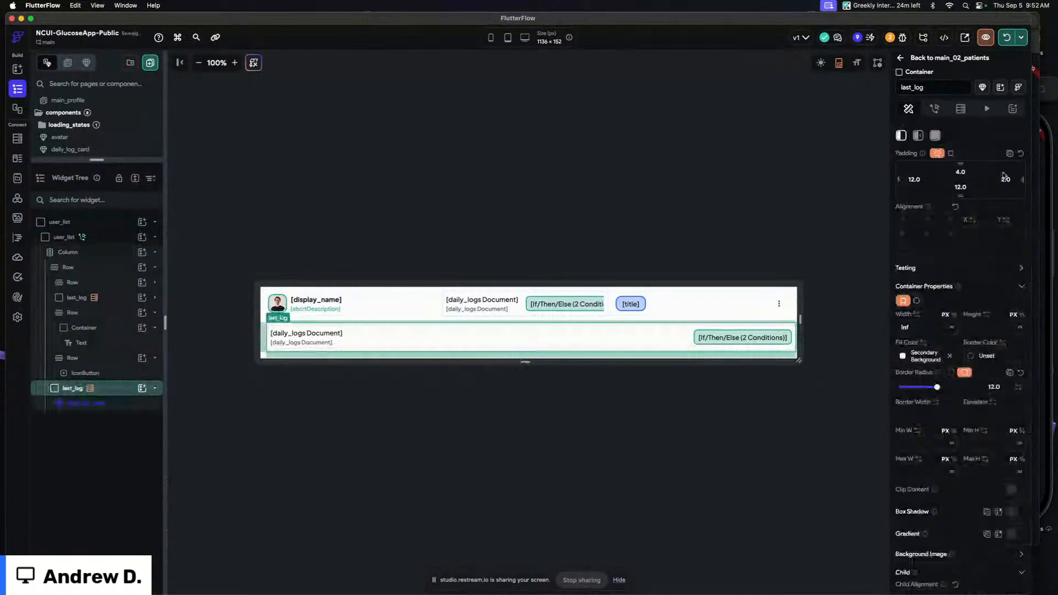
pyautogui.scroll(1, 982, 243)
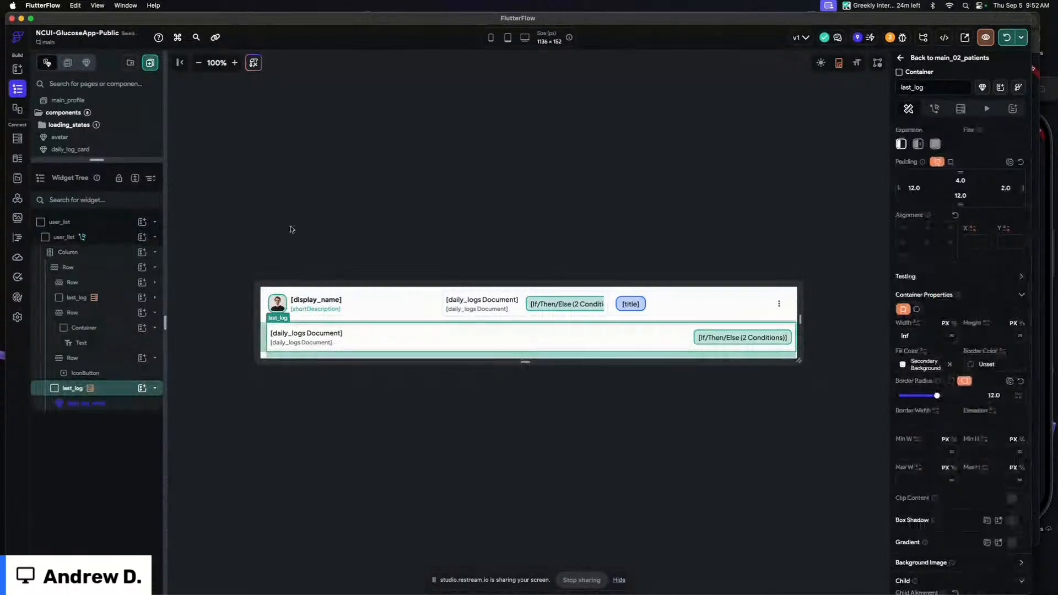
# Hide the bottom last_log container on tablet and desktop screens
pyautogui.click(350, 234)
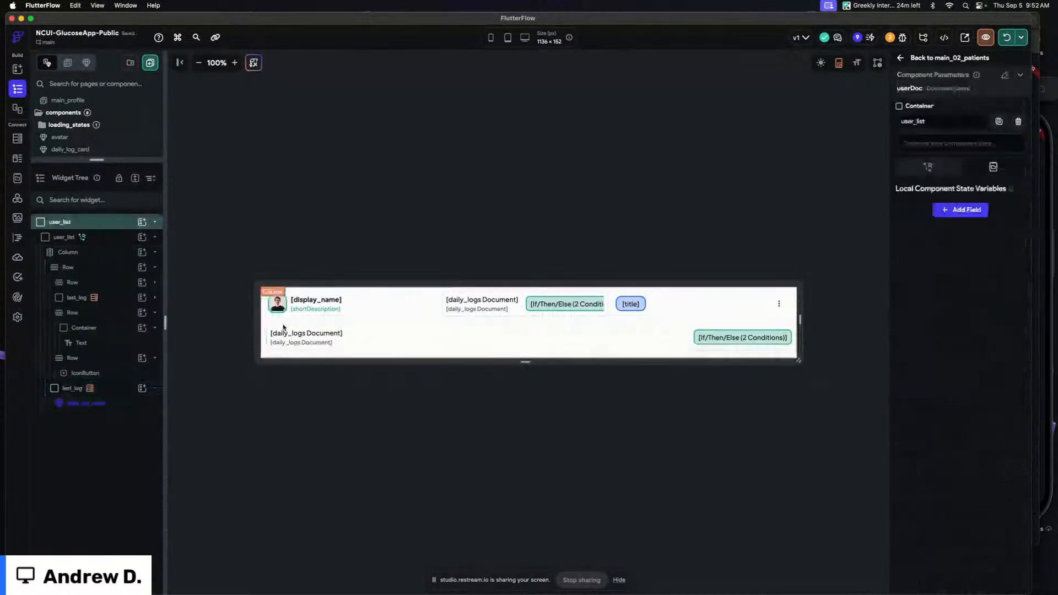
pyautogui.click(290, 324)
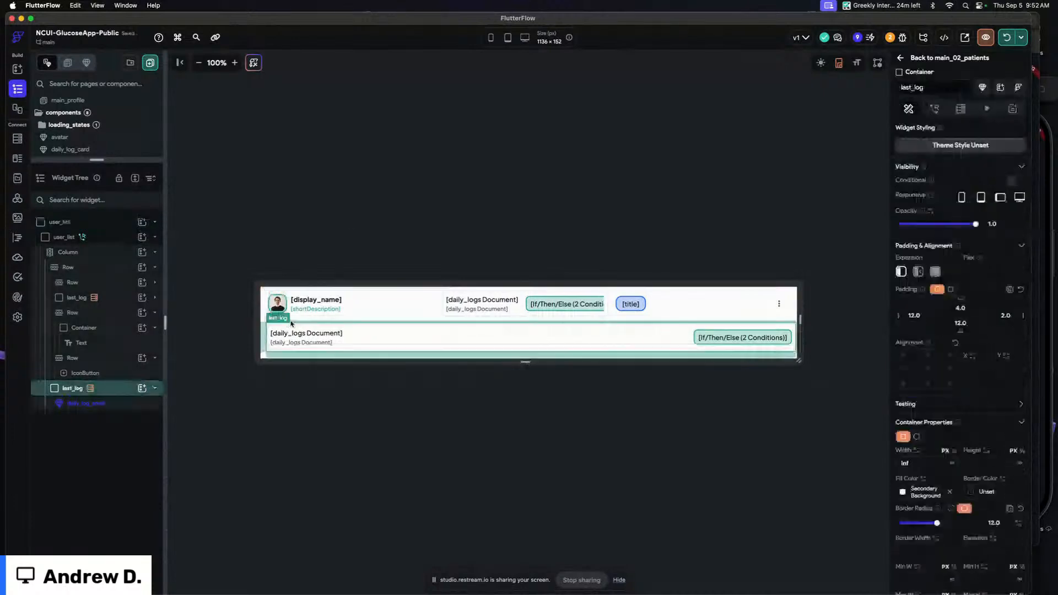
pyautogui.click(1000, 197)
pyautogui.click(1017, 199)
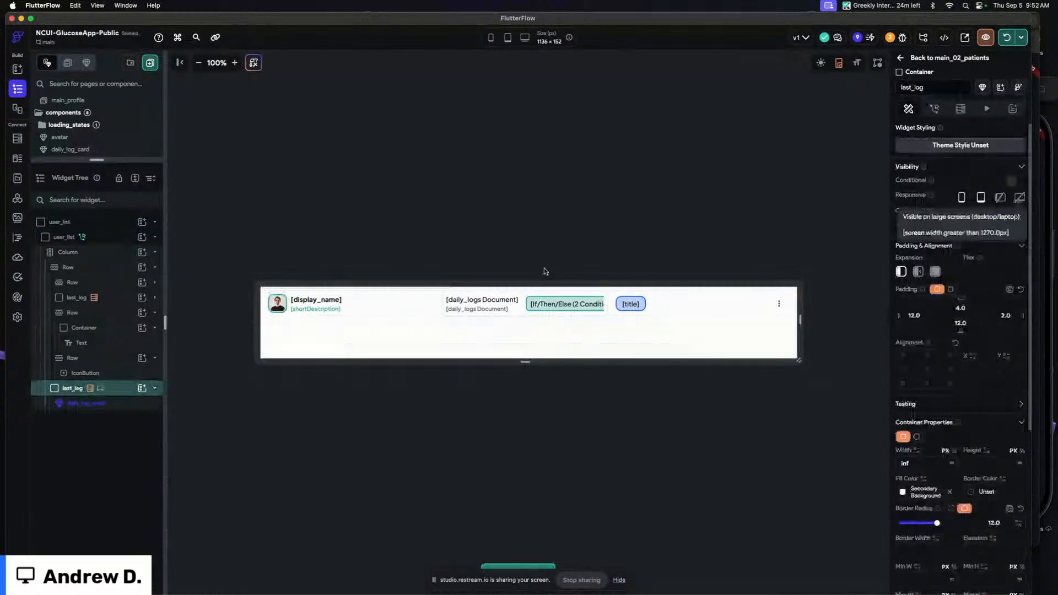
# Rename the last_log container inside the top row to last_log_desktop
pyautogui.click(603, 296)
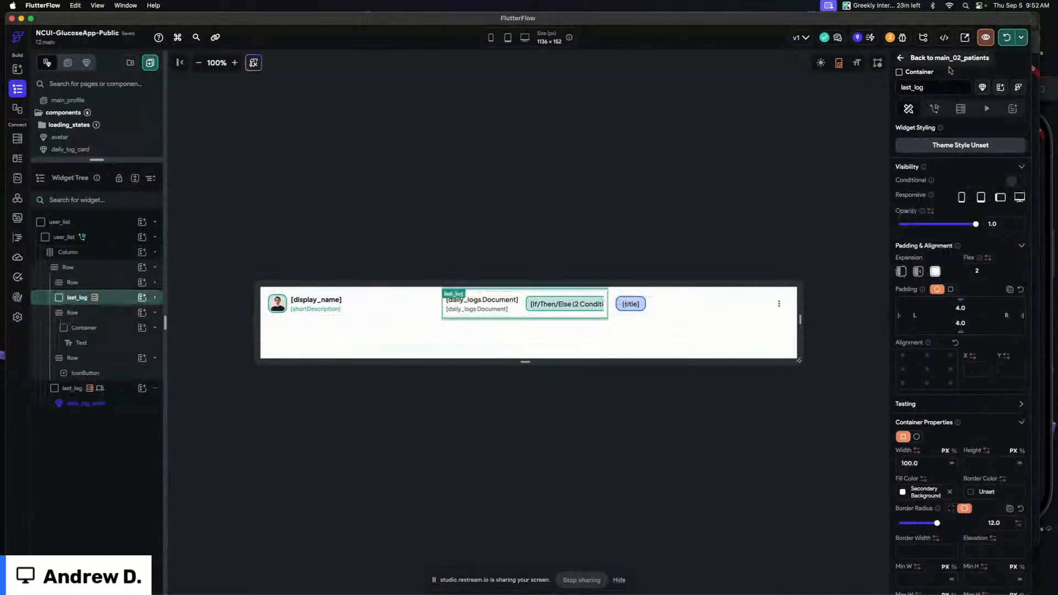
pyautogui.click(948, 88)
pyautogui.write('_desk')
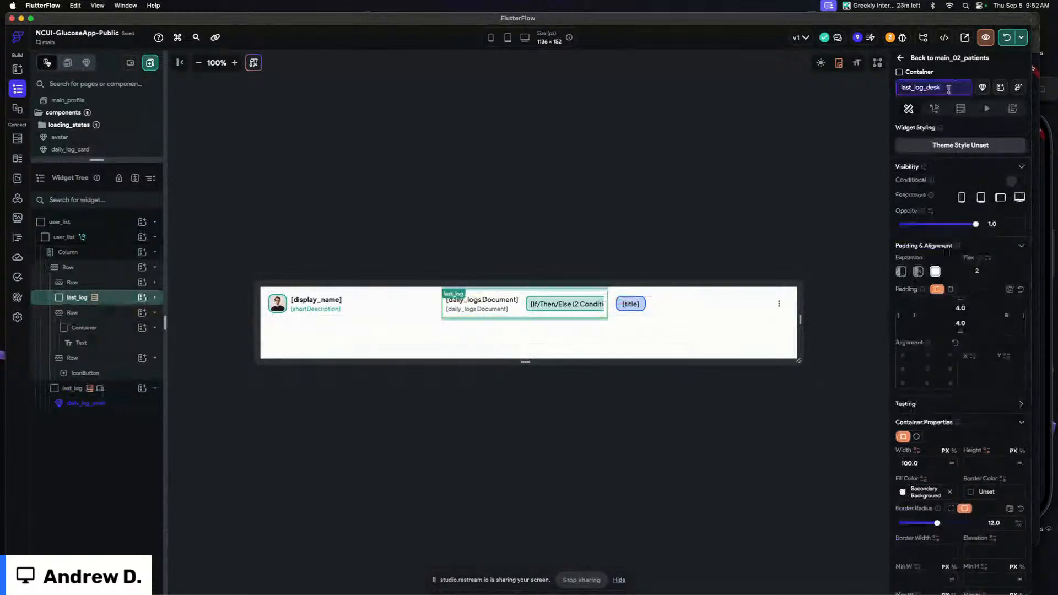
pyautogui.write('top')
pyautogui.press('Return')
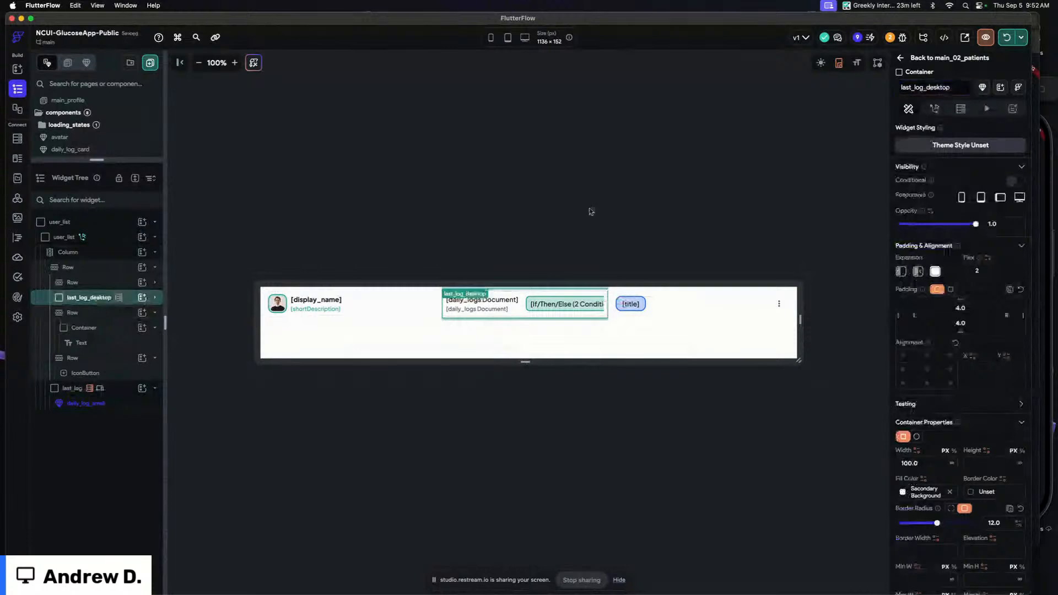
# Rename the bottom last_log container to last_log_mobile
pyautogui.click(125, 393)
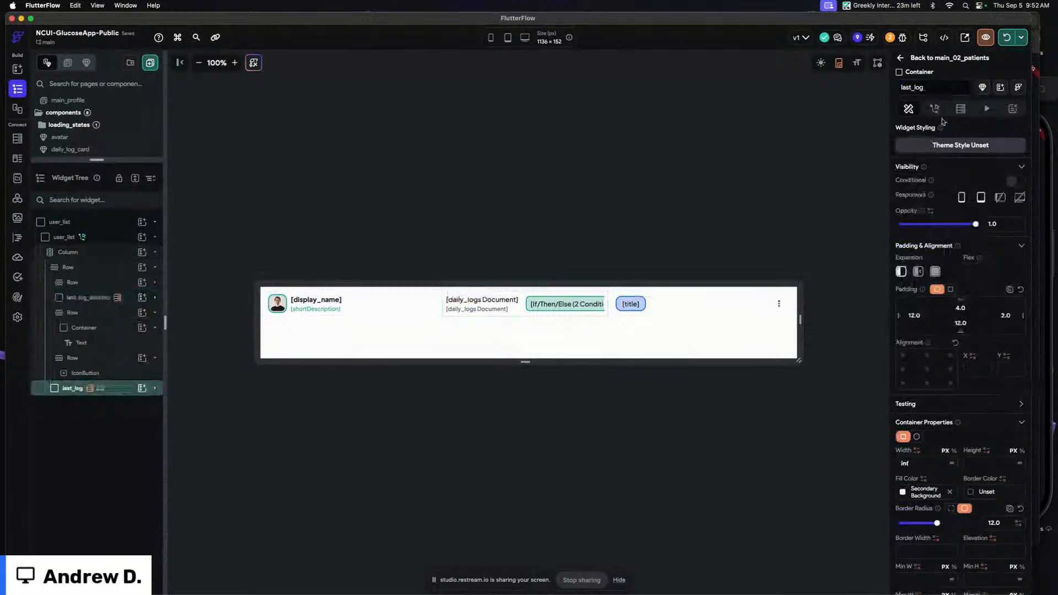
pyautogui.click(929, 87)
pyautogui.write('_m')
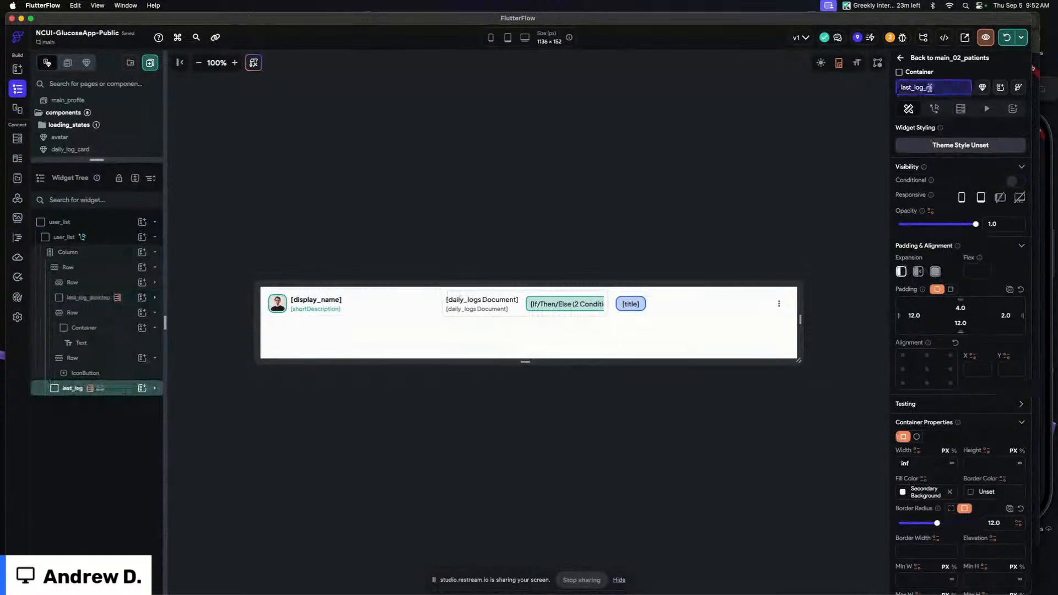
pyautogui.write('obile')
pyautogui.press('Return')
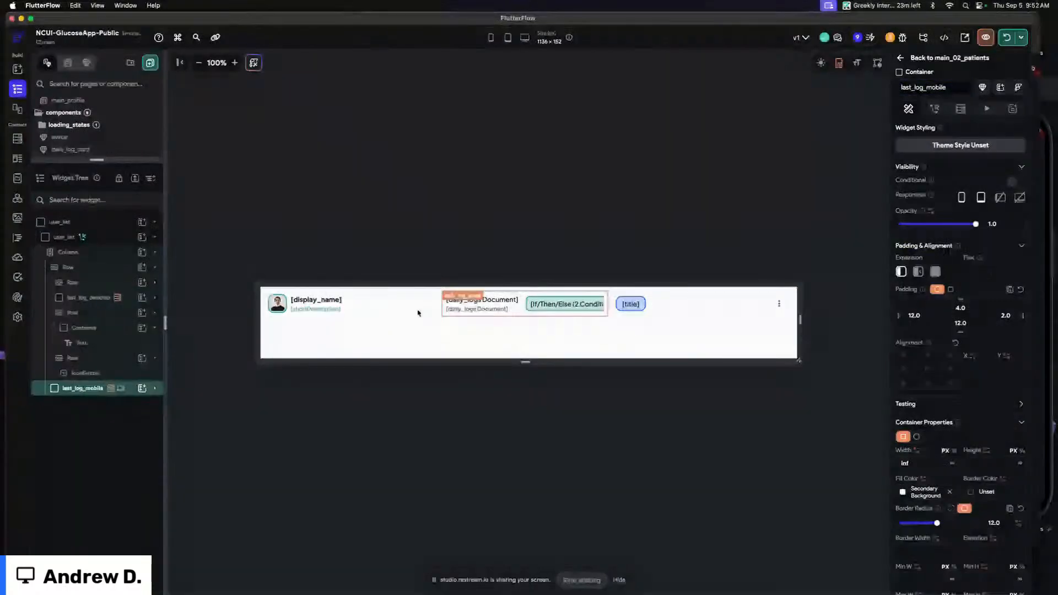
# Hide the last_log_desktop container on phone screens
pyautogui.click(129, 301)
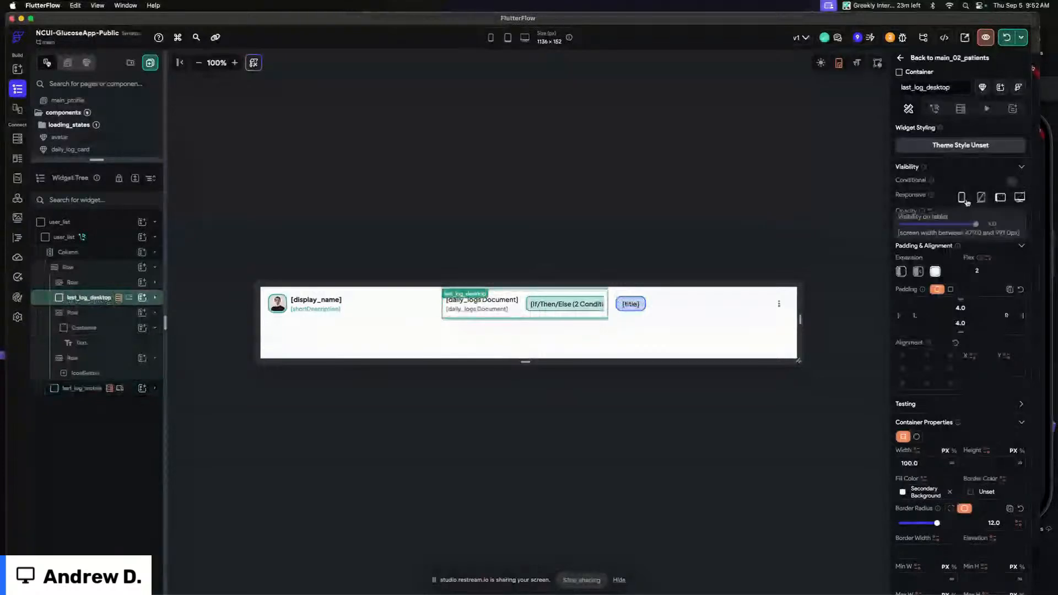
pyautogui.click(964, 199)
pyautogui.moveTo(801, 319); pyautogui.dragTo(659, 319)
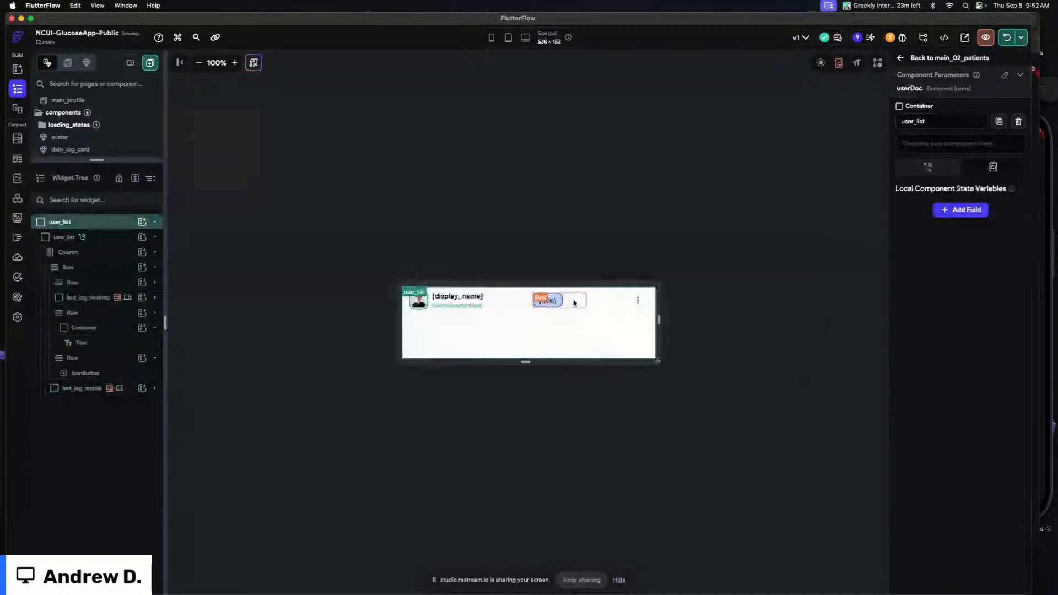
# Hide the row holding the menu icon button on phone and tablet screens
pyautogui.click(574, 302)
pyautogui.click(117, 329)
pyautogui.click(120, 315)
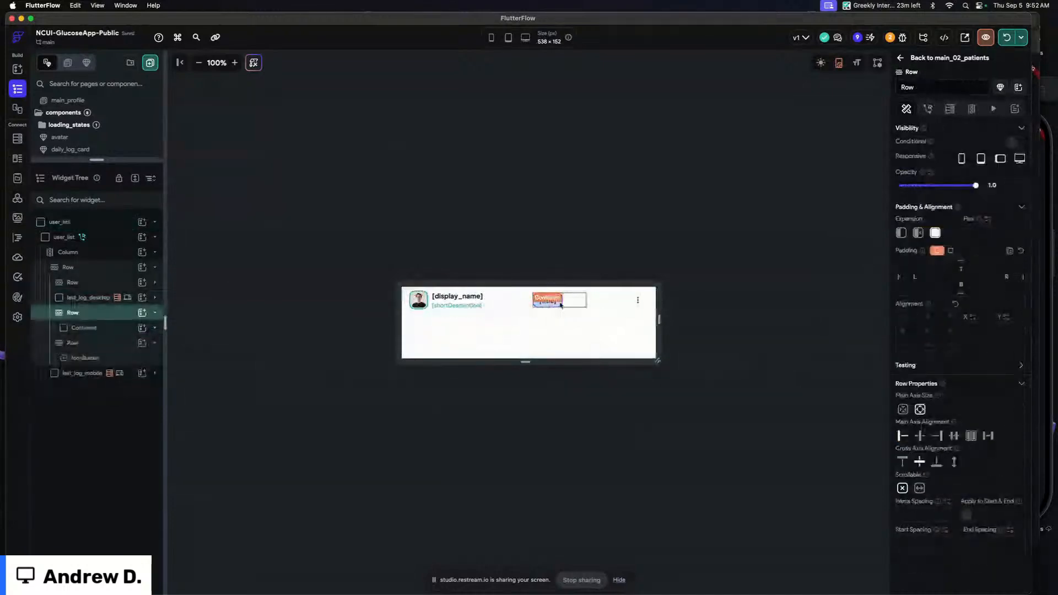
pyautogui.moveTo(661, 301); pyautogui.dragTo(696, 302)
pyautogui.click(657, 306)
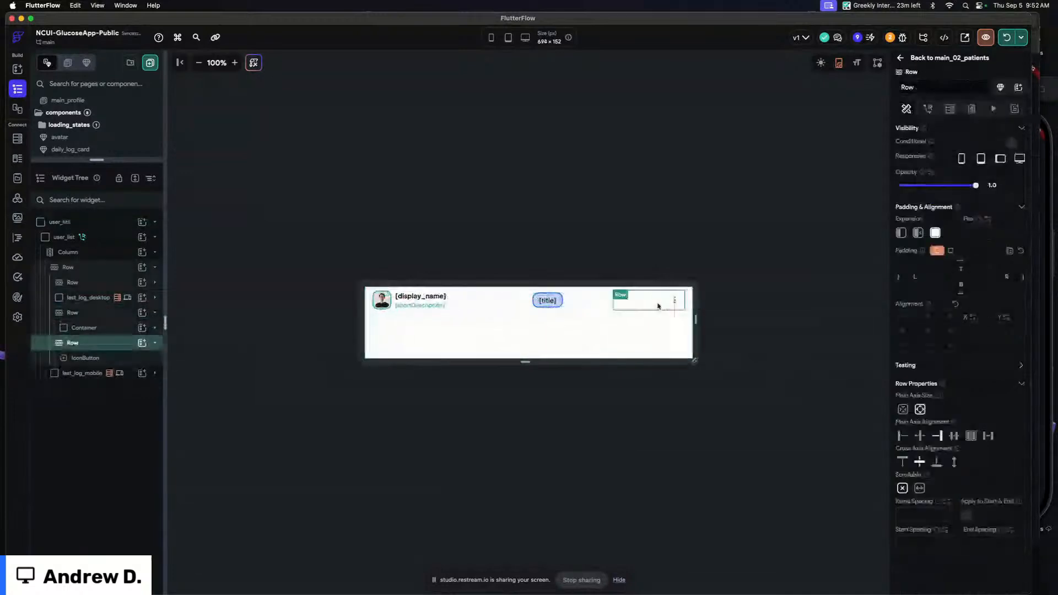
pyautogui.click(980, 158)
pyautogui.click(962, 159)
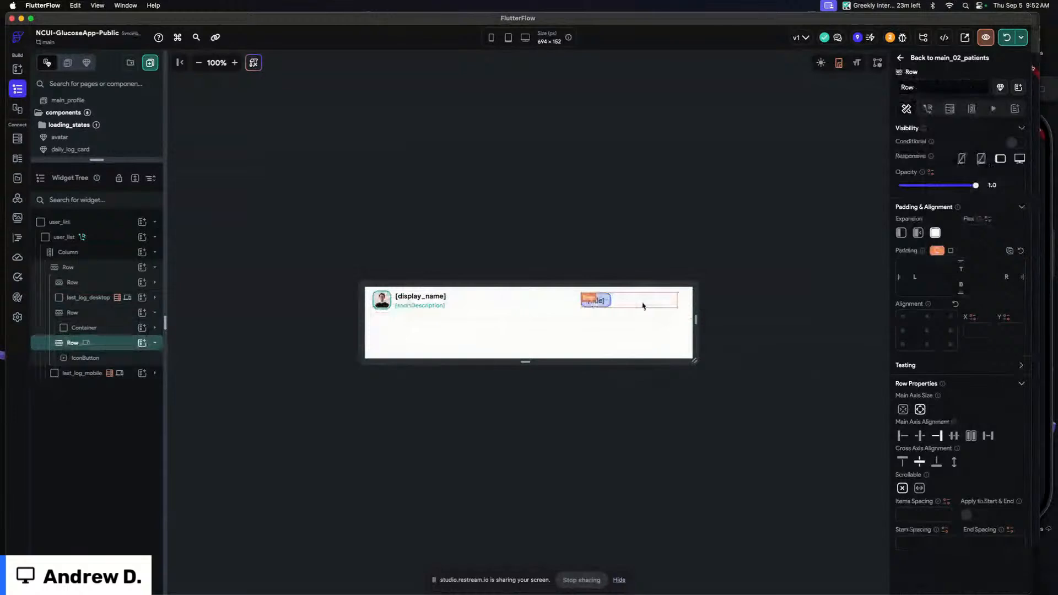
# Align the row containing the status title to the right, with center-right alignment and end main-axis alignment
pyautogui.click(642, 305)
pyautogui.click(950, 331)
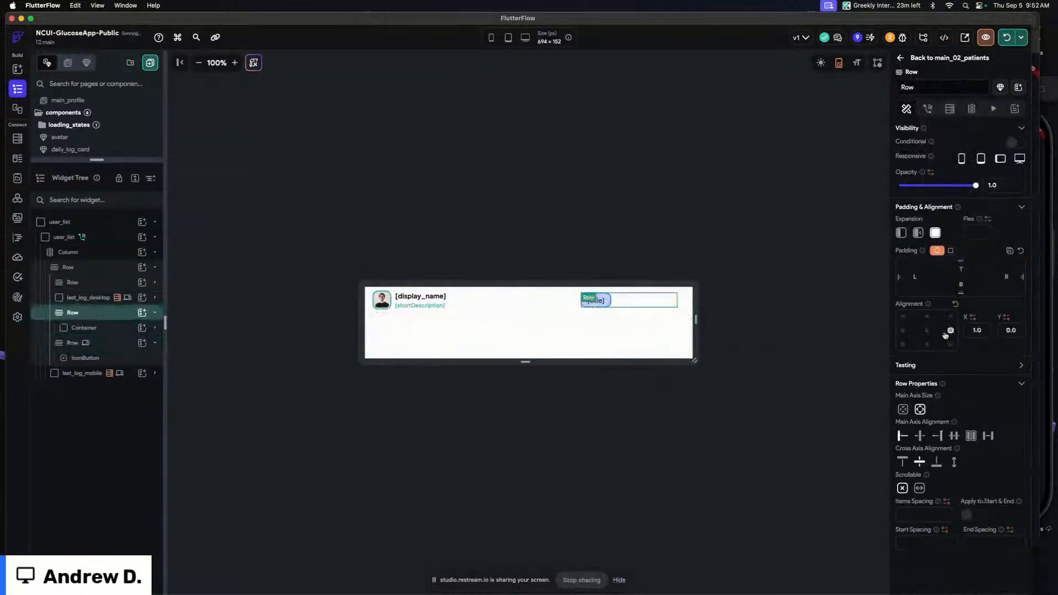
pyautogui.click(607, 300)
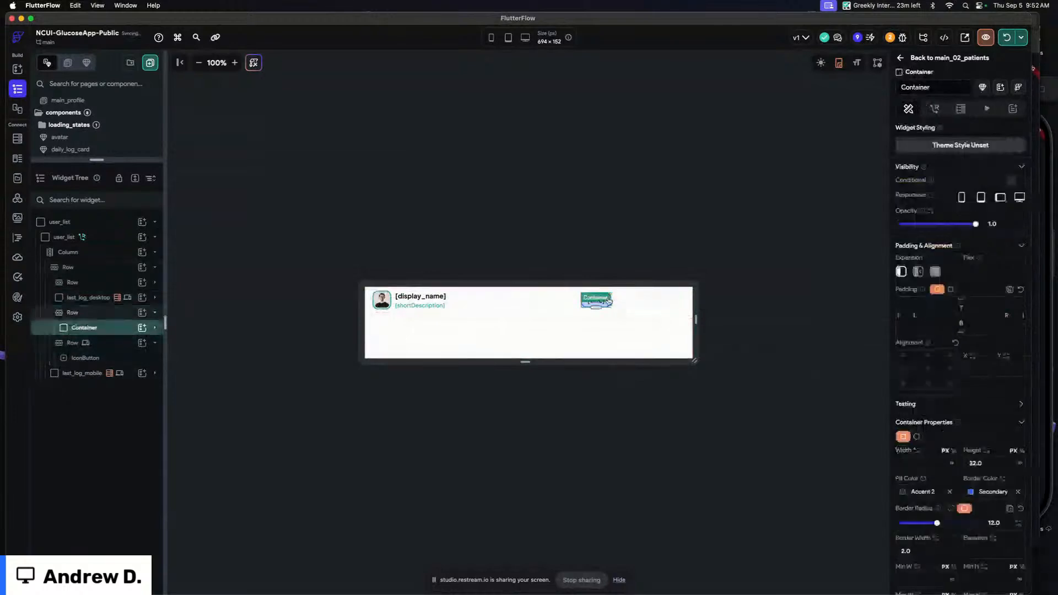
pyautogui.click(113, 312)
pyautogui.click(937, 436)
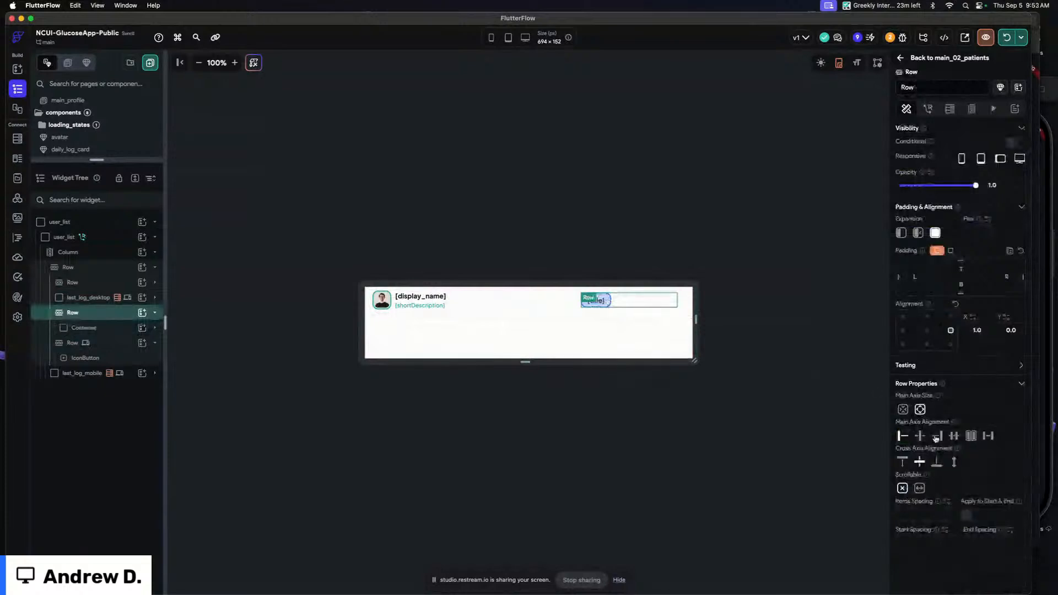
# Resize the canvas to a phone-sized preview and check the last_log_mobile container's visibility settings
pyautogui.moveTo(697, 314); pyautogui.dragTo(613, 319)
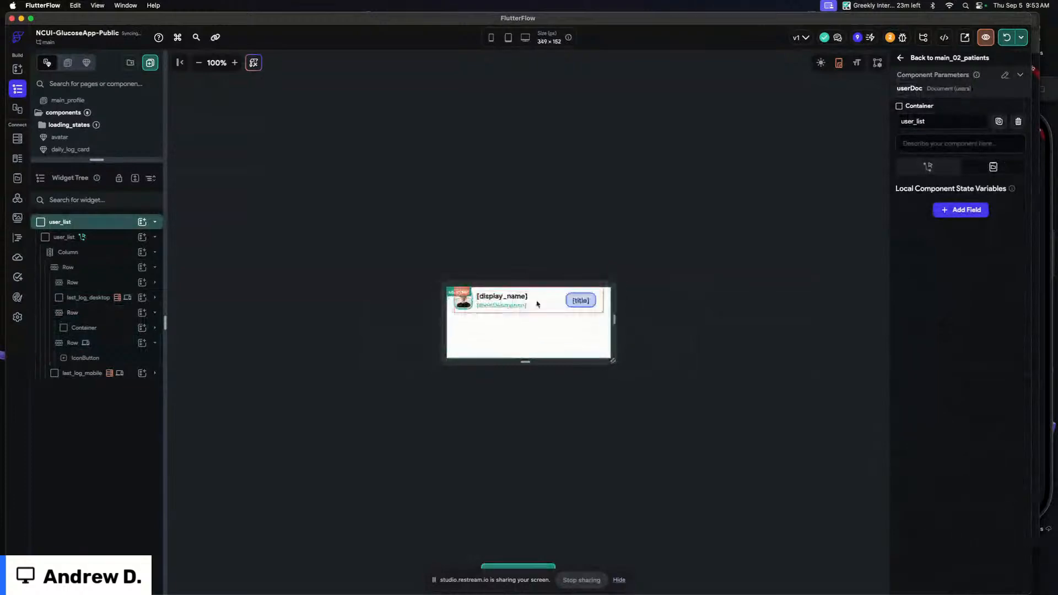
pyautogui.click(584, 312)
pyautogui.moveTo(614, 320); pyautogui.dragTo(618, 318)
pyautogui.moveTo(525, 361); pyautogui.dragTo(527, 435)
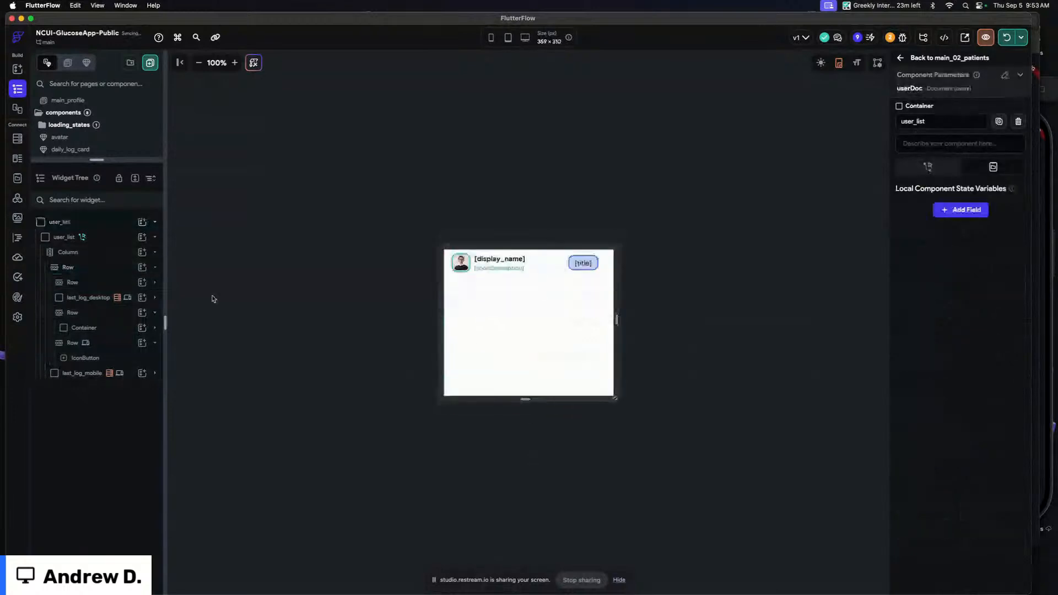
pyautogui.click(83, 373)
pyautogui.click(999, 197)
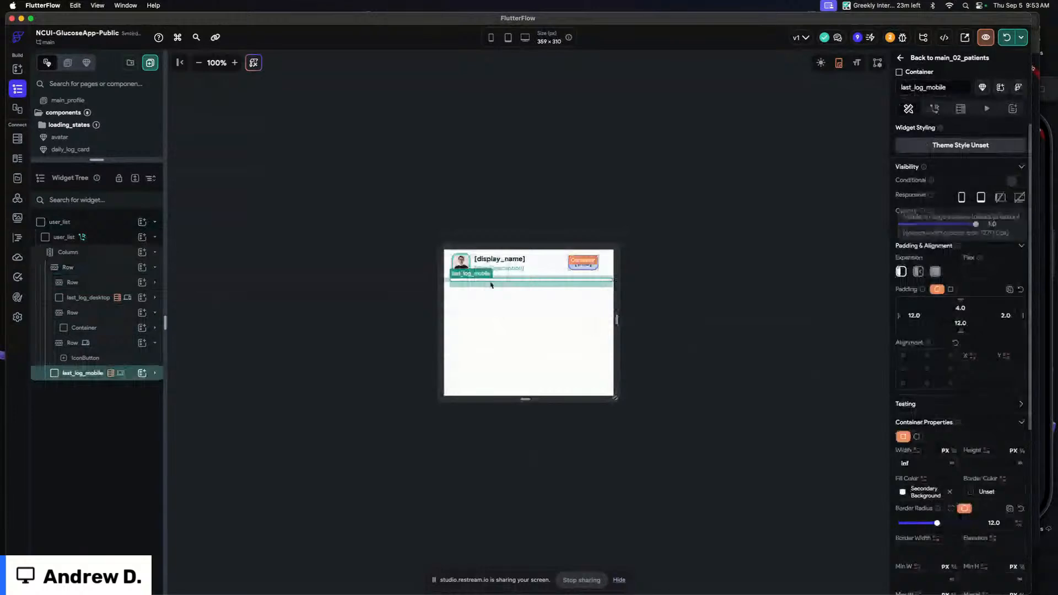
# Open the nested daily_log_small component to inspect its desktop container, then return to main_02_patients
pyautogui.click(155, 373)
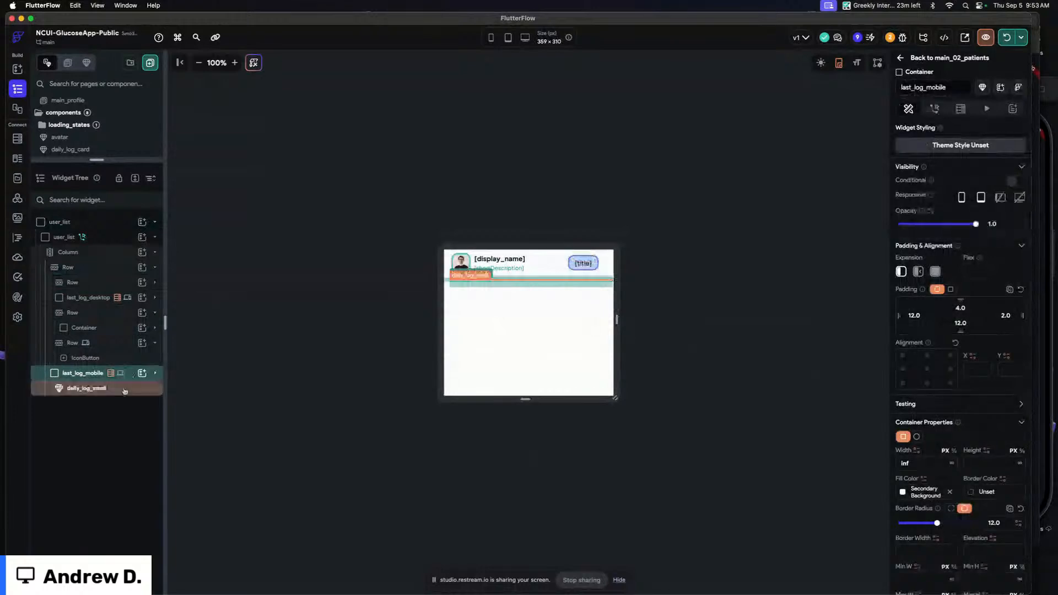
pyautogui.click(125, 392)
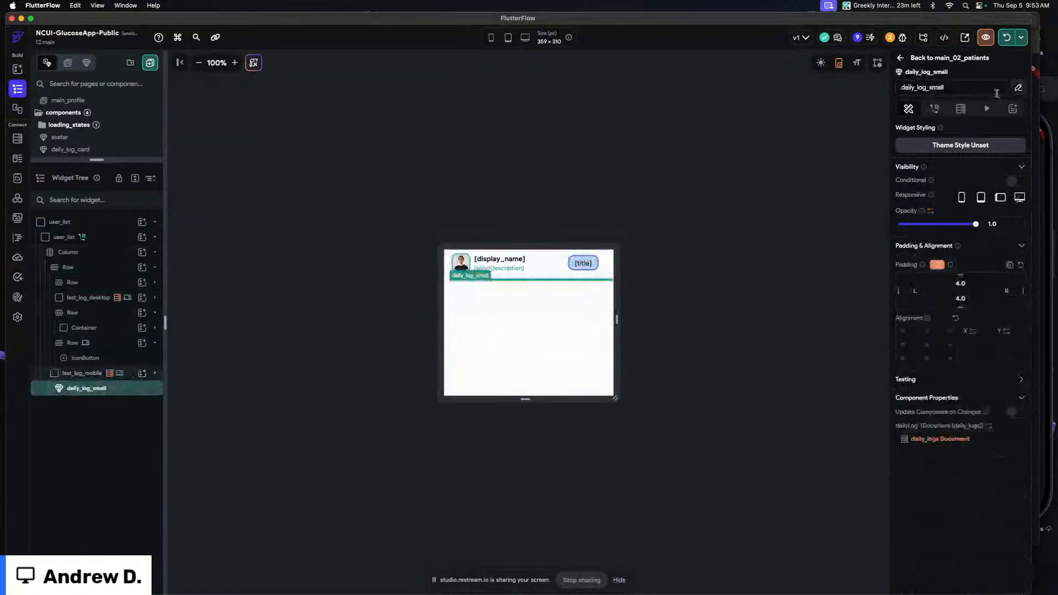
pyautogui.click(1017, 89)
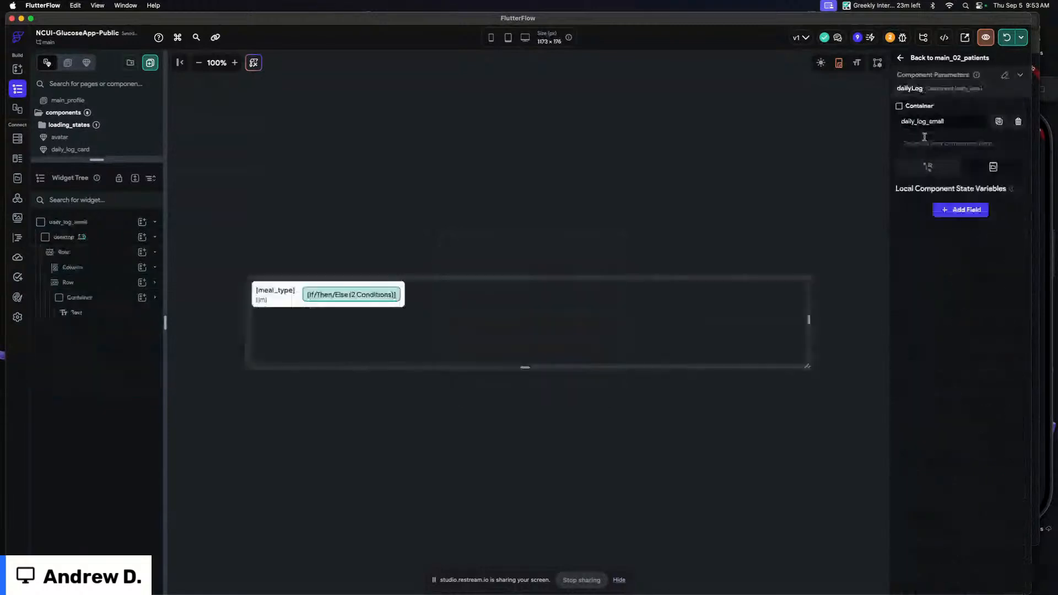
pyautogui.click(106, 237)
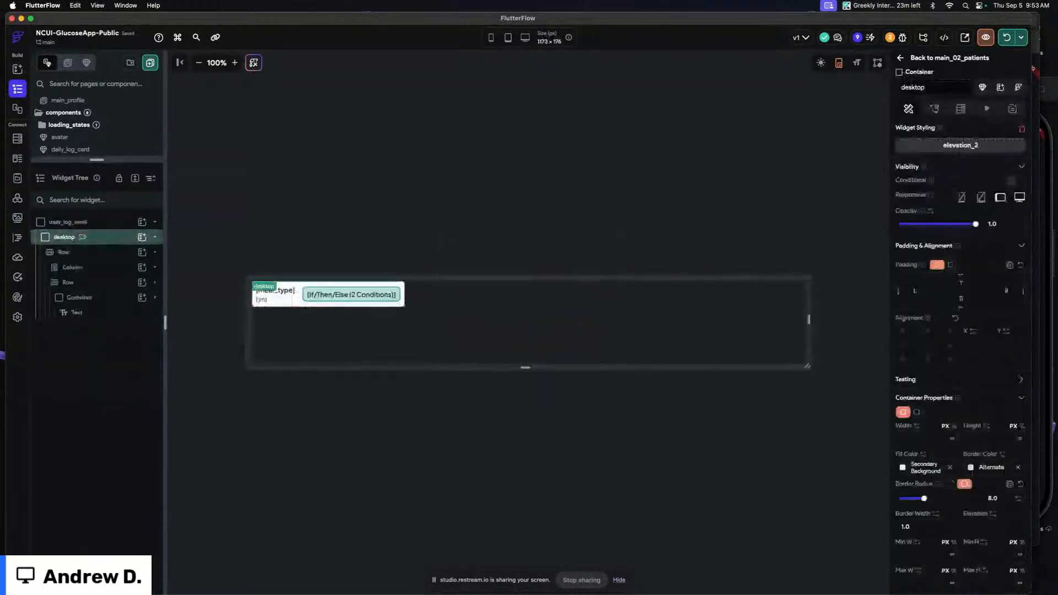
pyautogui.click(110, 243)
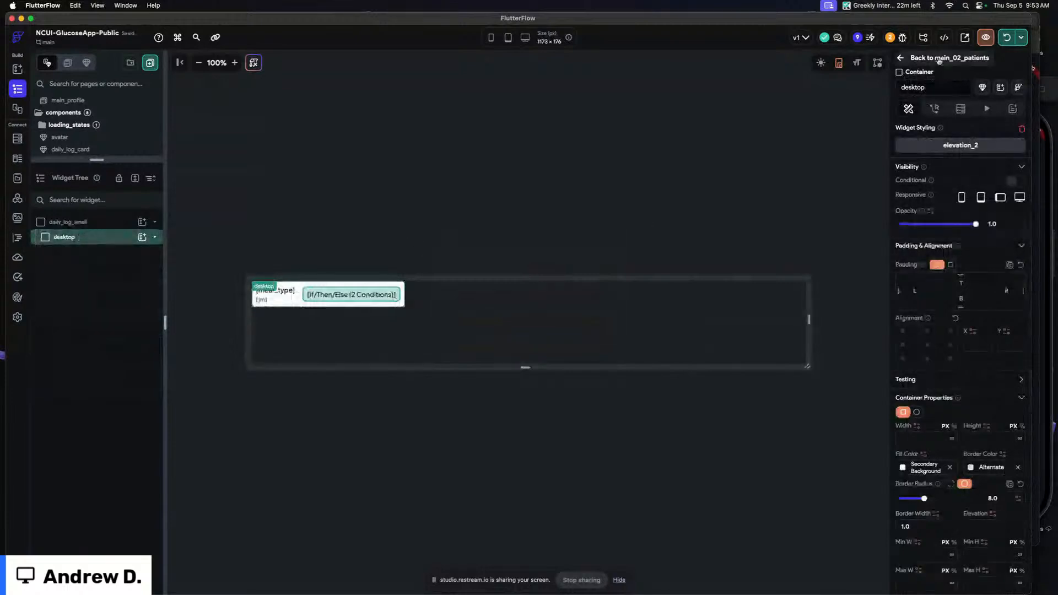
pyautogui.click(939, 59)
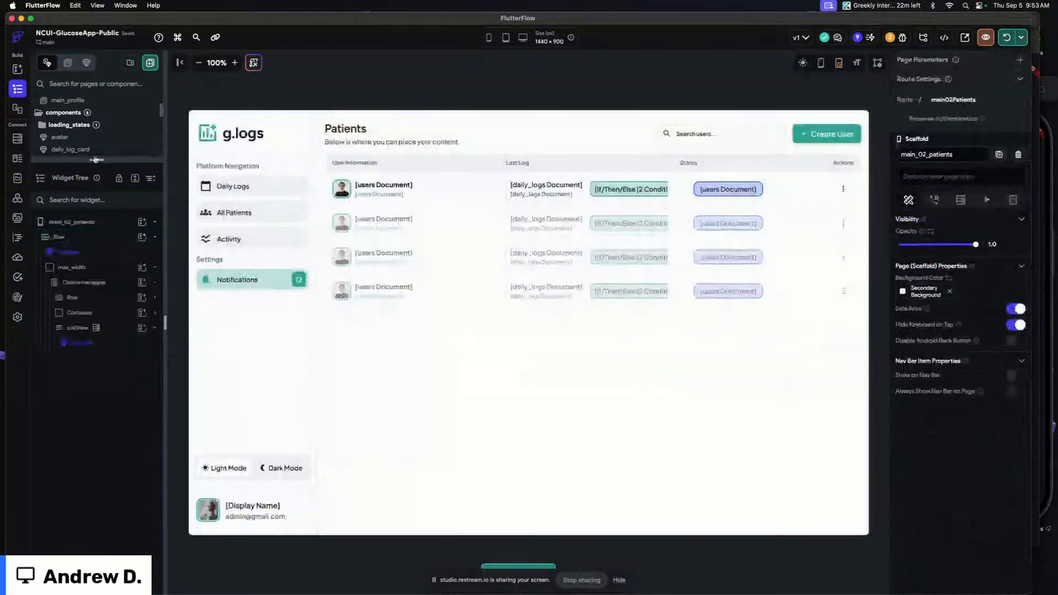
# Open the user_list component from the page list and widen the canvas preview
pyautogui.moveTo(96, 160); pyautogui.dragTo(97, 317)
pyautogui.scroll(-2, 106, 208)
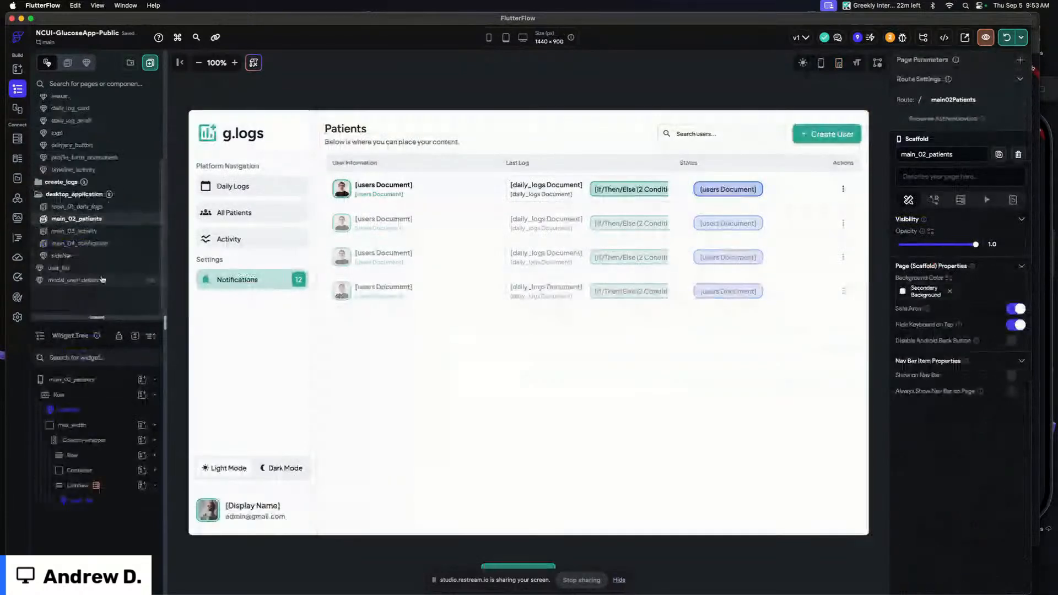
pyautogui.click(88, 279)
pyautogui.click(91, 269)
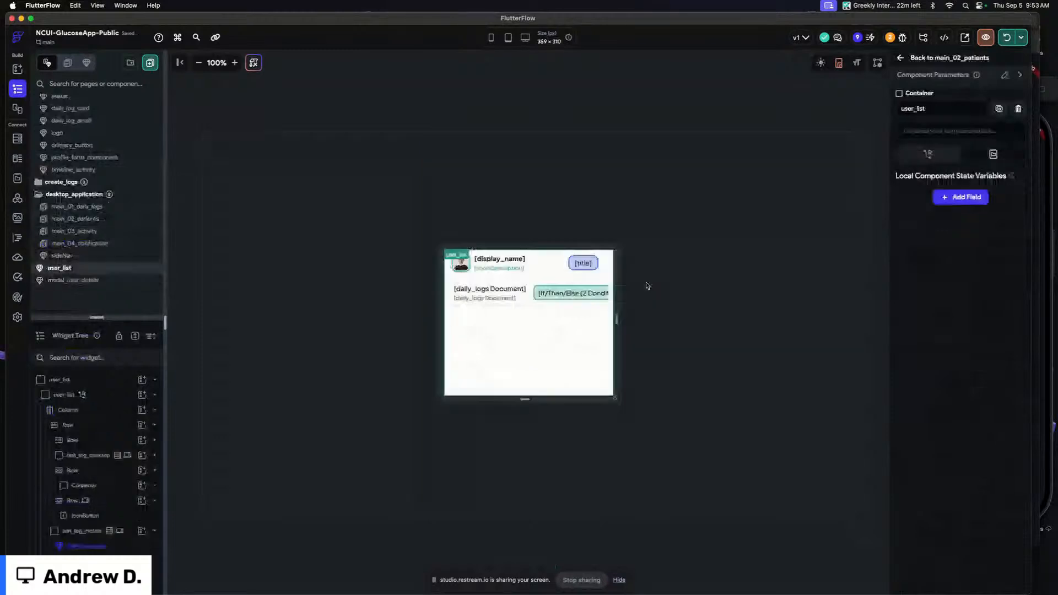
pyautogui.moveTo(647, 286); pyautogui.dragTo(746, 292)
pyautogui.click(508, 384)
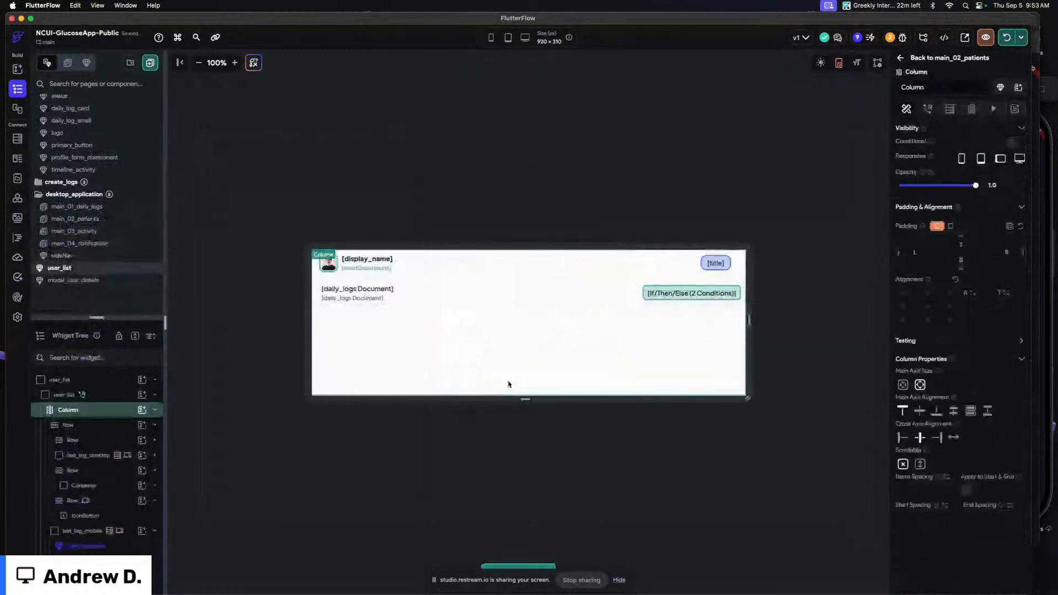
# Set the user_list Column's main axis size to minimum so it fits its content
pyautogui.click(901, 385)
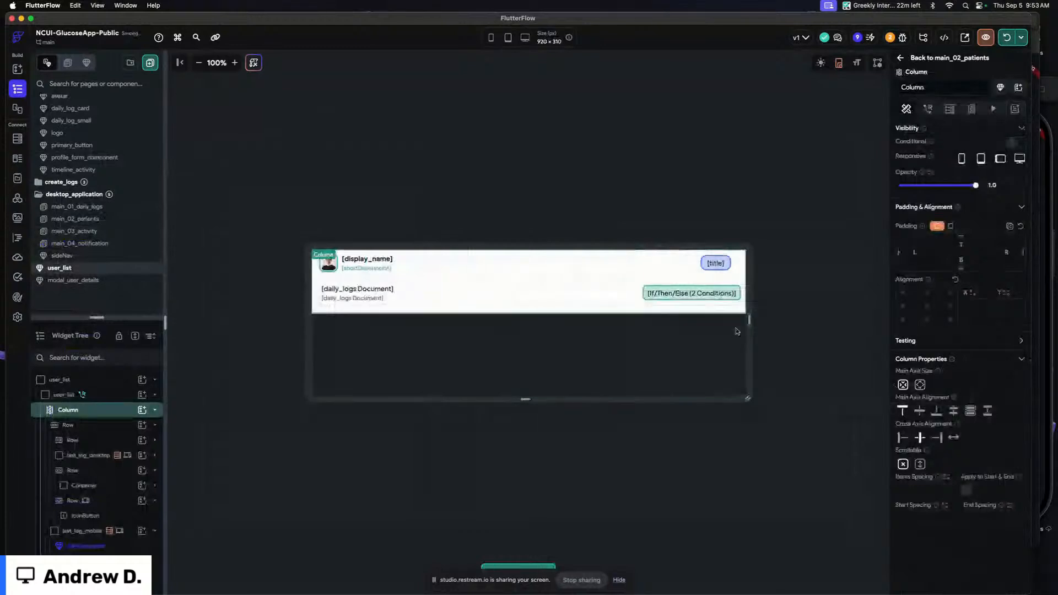
pyautogui.click(689, 319)
pyautogui.click(335, 300)
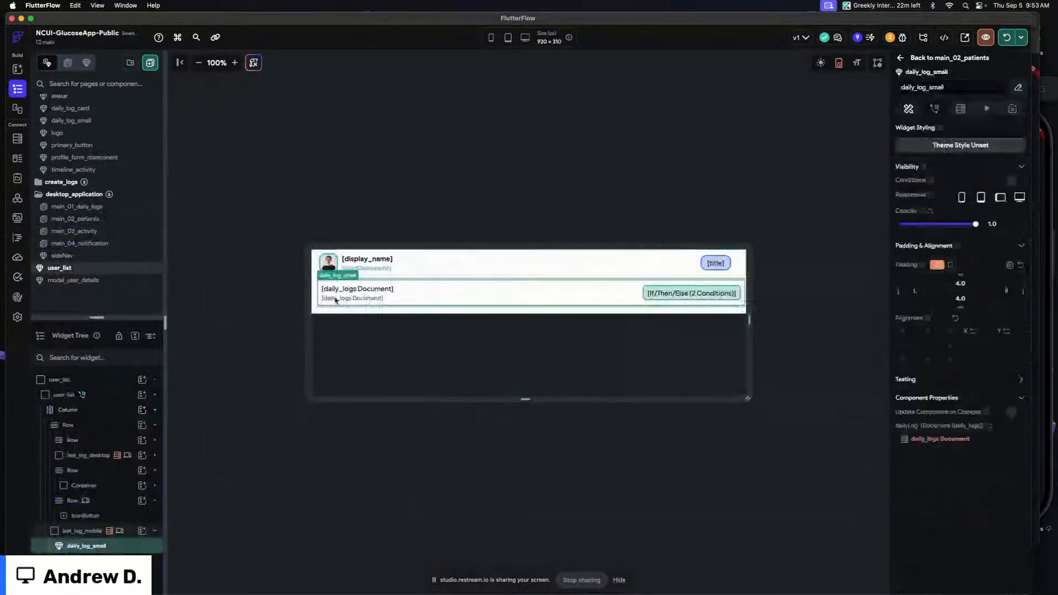
# Narrow the canvas preview and inspect the last_log_mobile container and the rows inside user_list
pyautogui.click(124, 534)
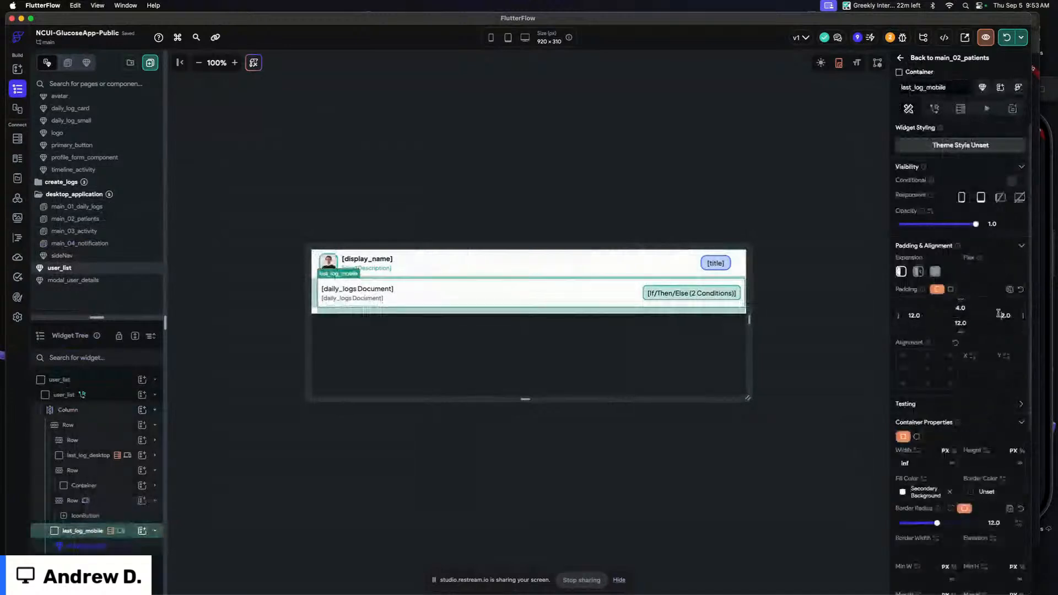
pyautogui.click(755, 265)
pyautogui.moveTo(754, 265); pyautogui.dragTo(644, 308)
pyautogui.click(572, 269)
pyautogui.click(101, 473)
pyautogui.click(99, 485)
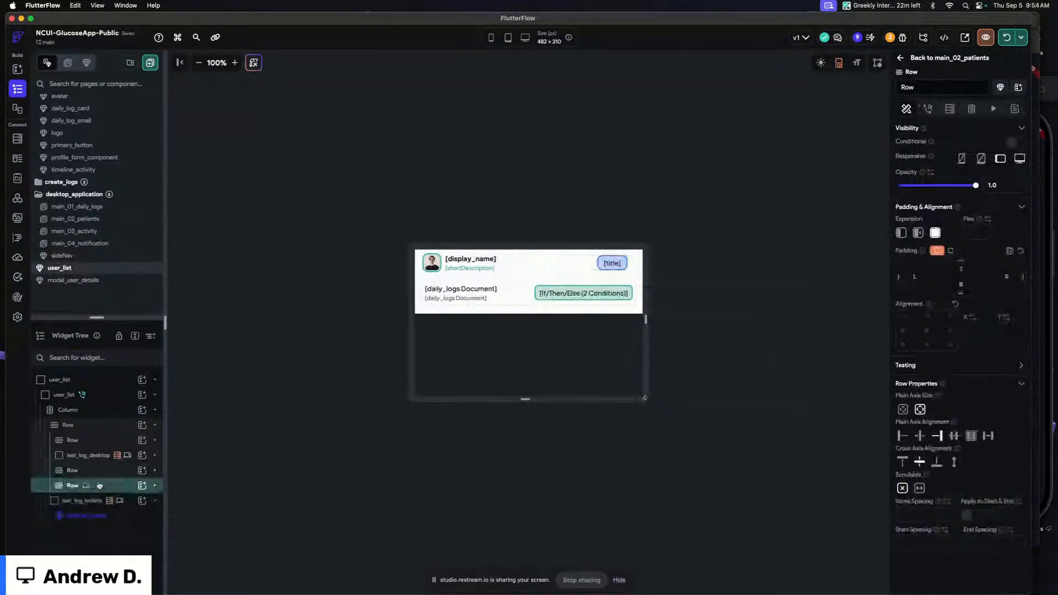
pyautogui.click(652, 177)
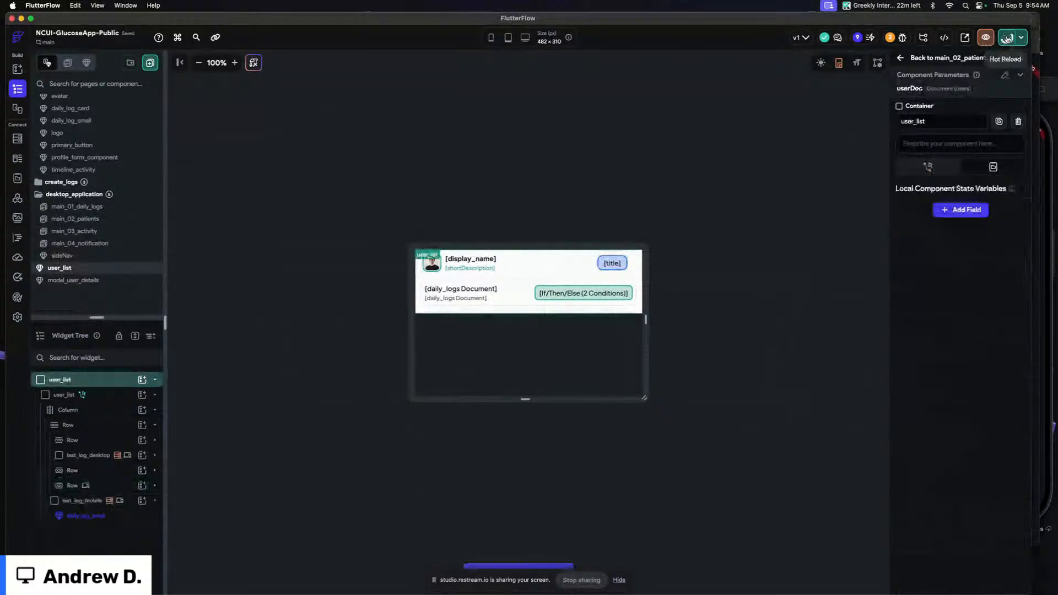
# Switch to the running web app and iOS simulator and scroll through the daily logs
pyautogui.click(1039, 163)
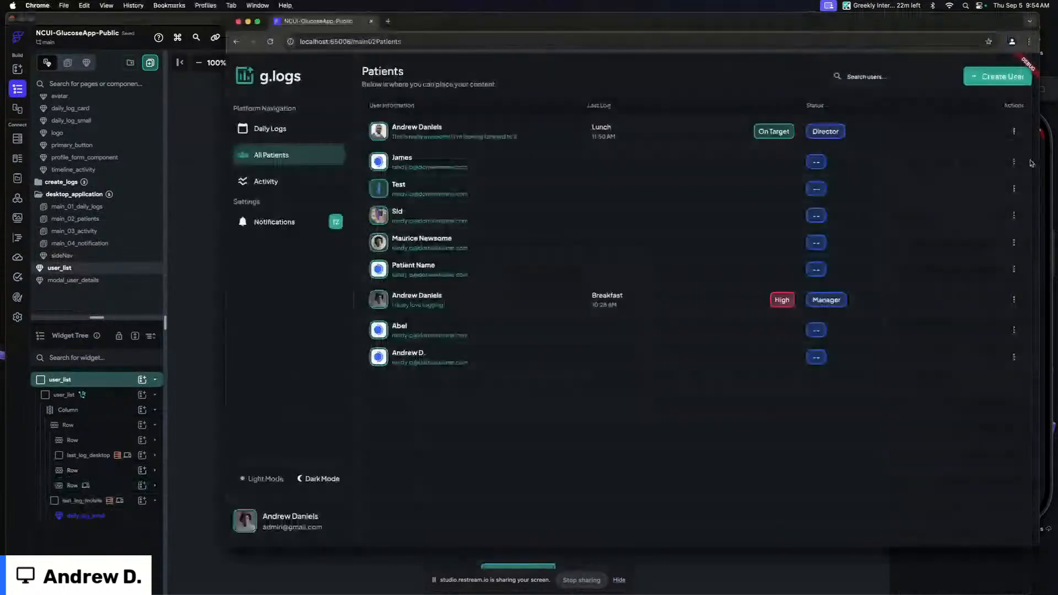
pyautogui.click(1046, 197)
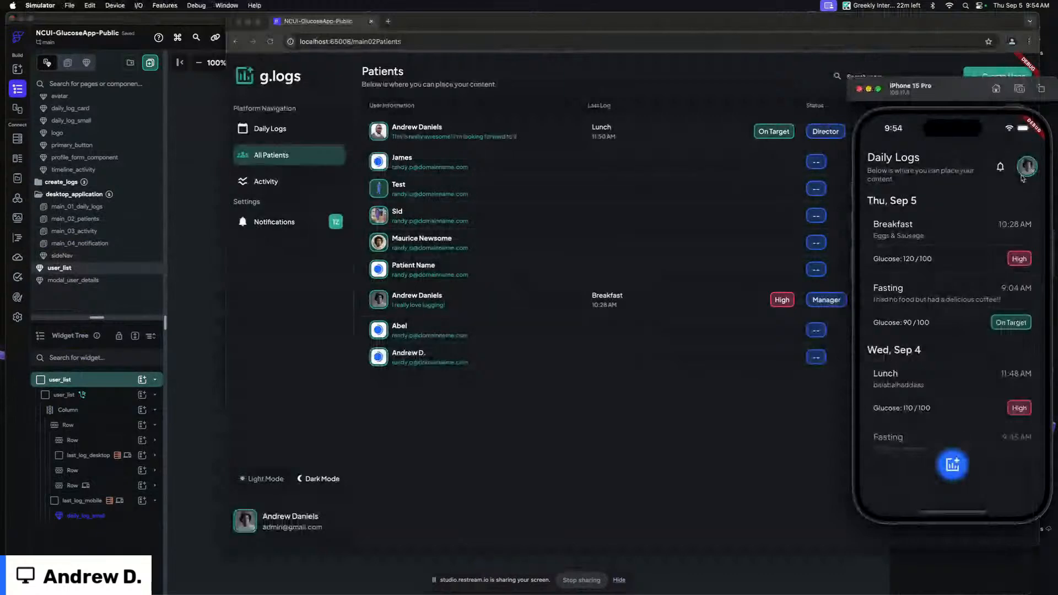
pyautogui.scroll(-2, 962, 324)
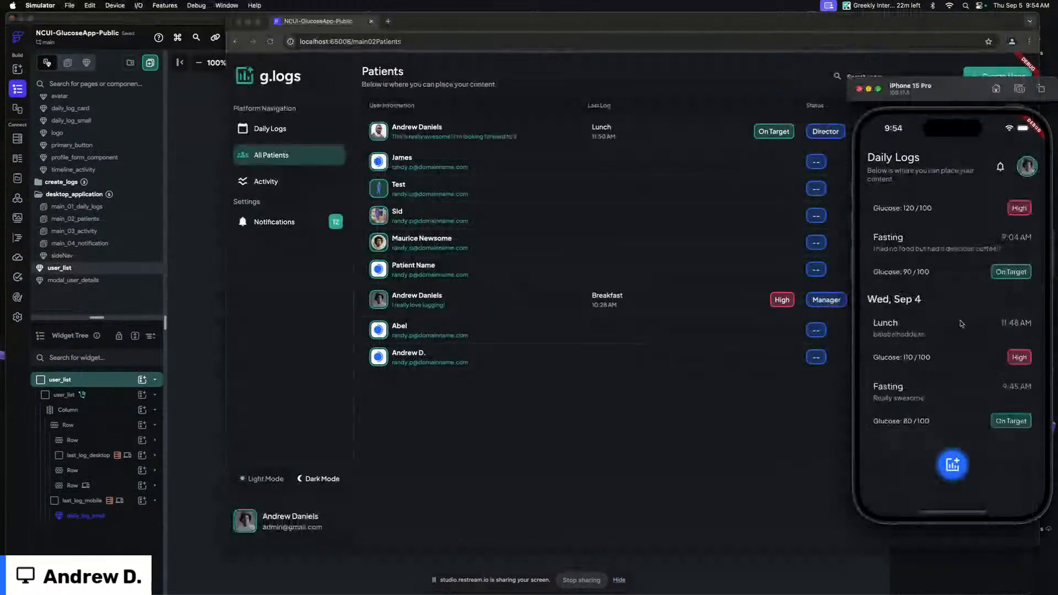
pyautogui.scroll(2, 953, 258)
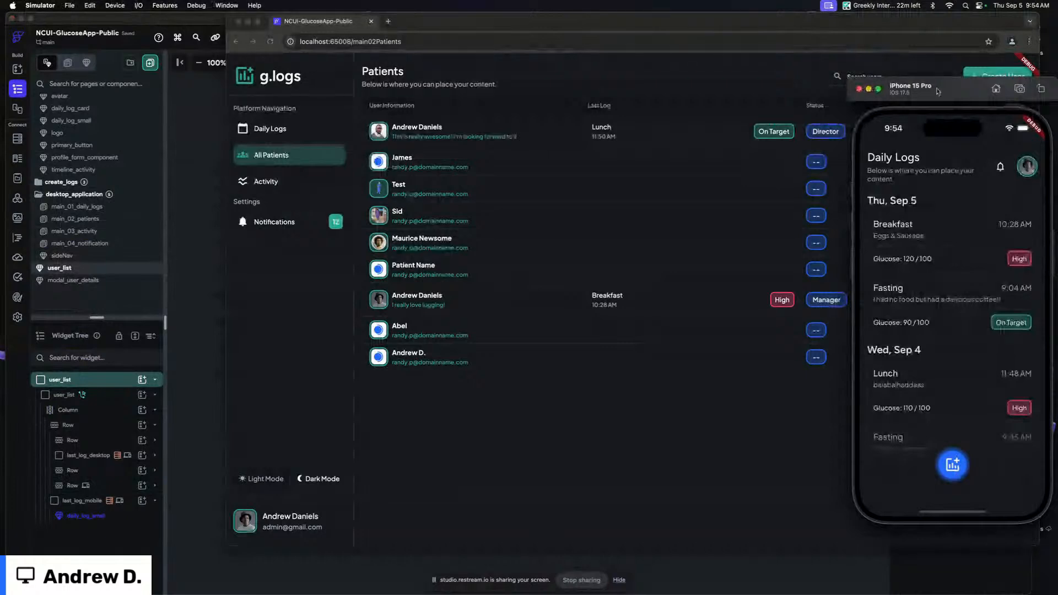
# Reload the running web app to pick up the updated user_list component
pyautogui.click(550, 89)
pyautogui.press('super+r')
pyautogui.click(1045, 163)
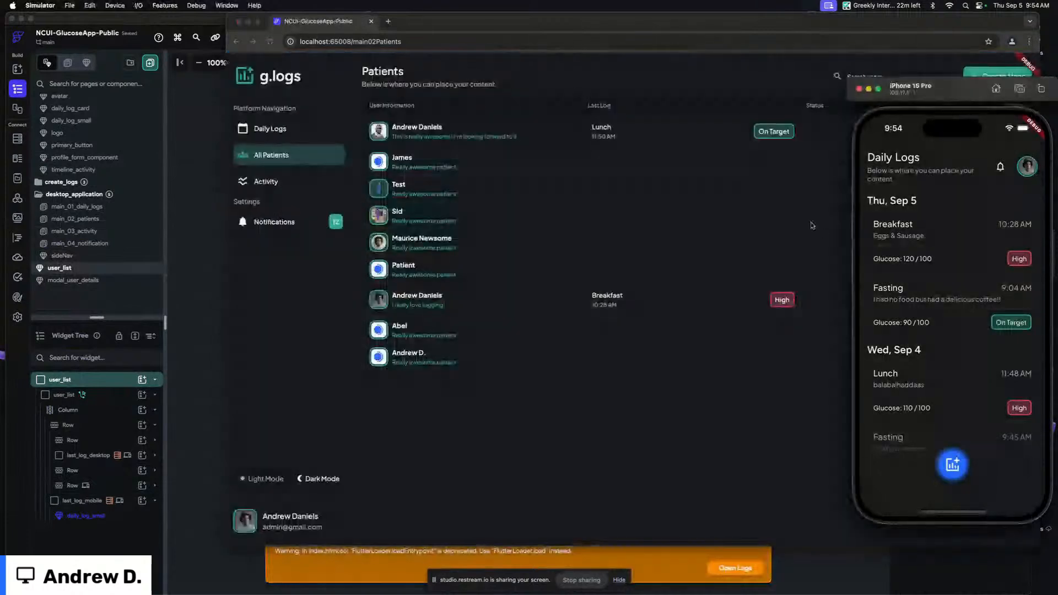
# Narrow the browser window and scroll the patient list to check its mobile layout
pyautogui.click(694, 88)
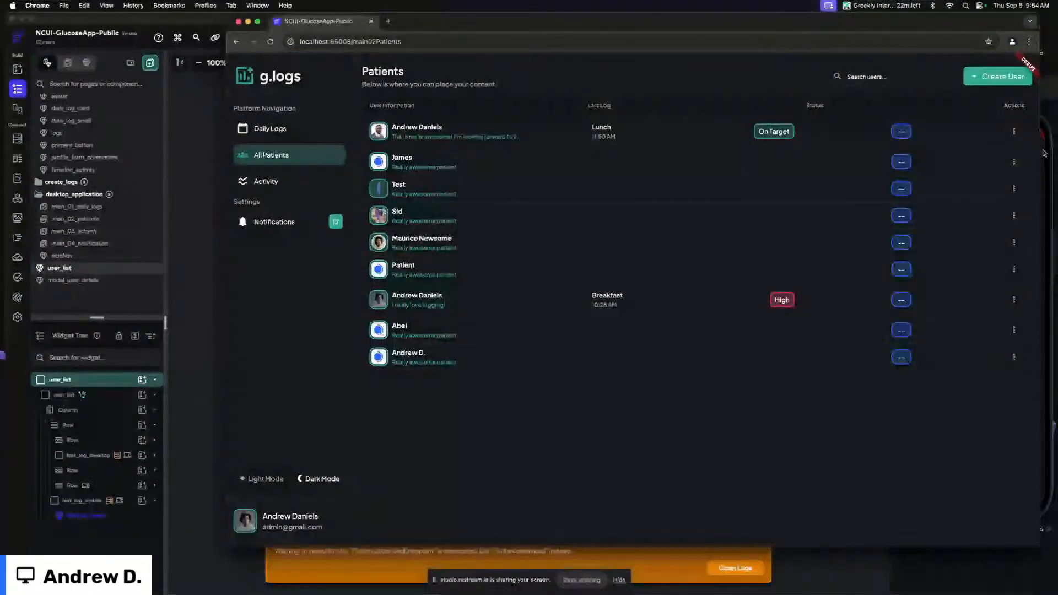
pyautogui.moveTo(1043, 152); pyautogui.dragTo(395, 163)
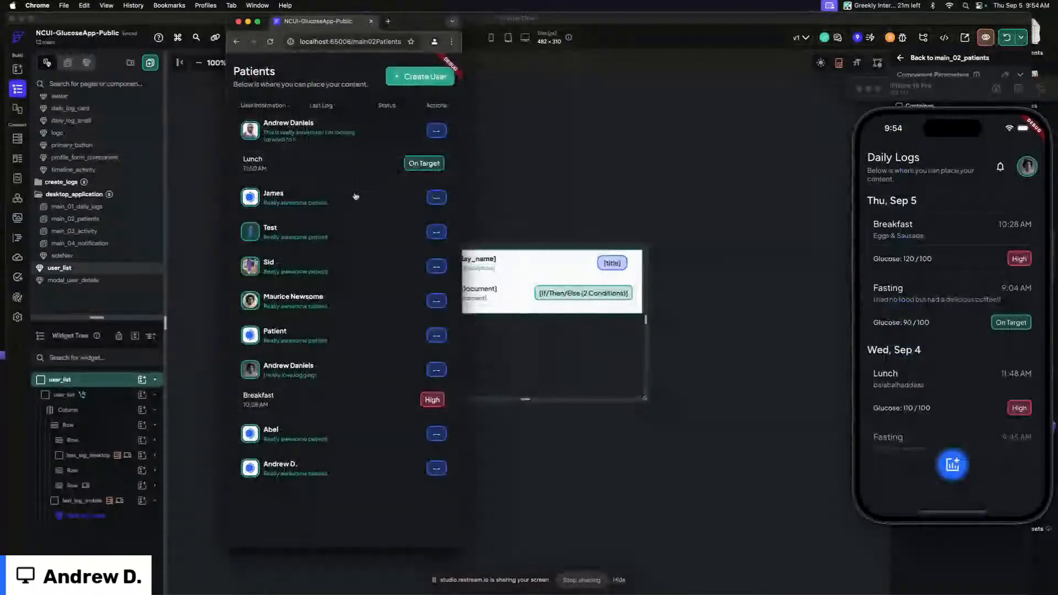
pyautogui.moveTo(458, 546); pyautogui.dragTo(401, 277)
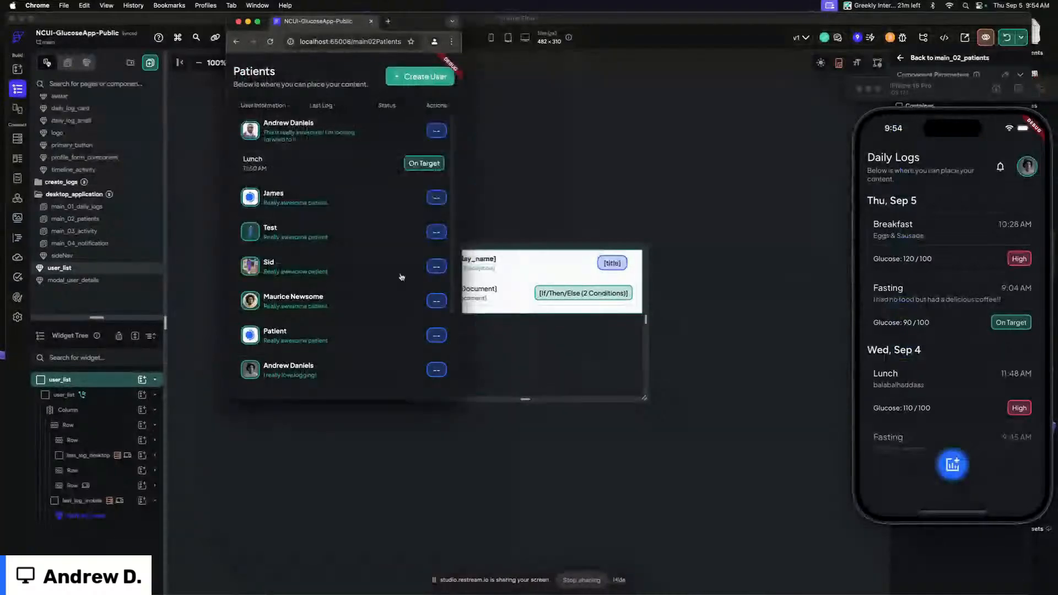
pyautogui.scroll(-1, 401, 277)
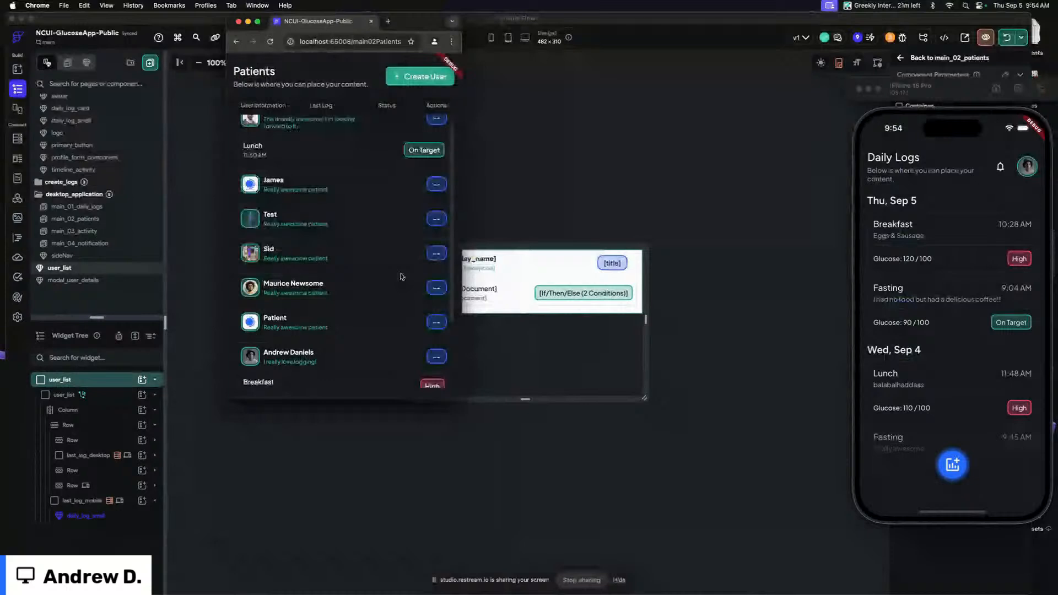
pyautogui.scroll(1, 401, 277)
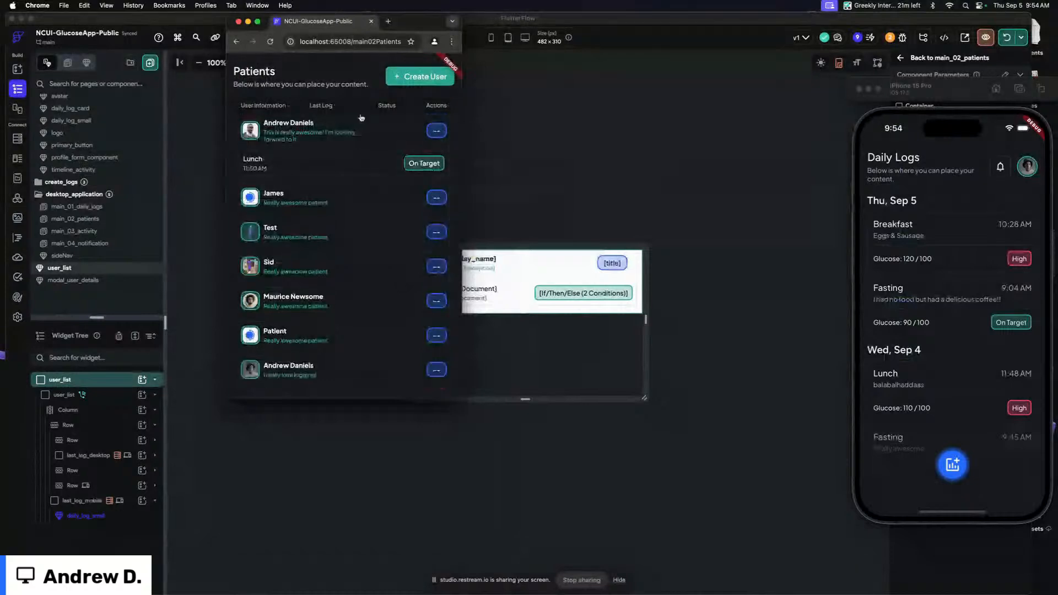
# Return to main_02_patients and inspect the Last Log and Status header texts
pyautogui.click(611, 94)
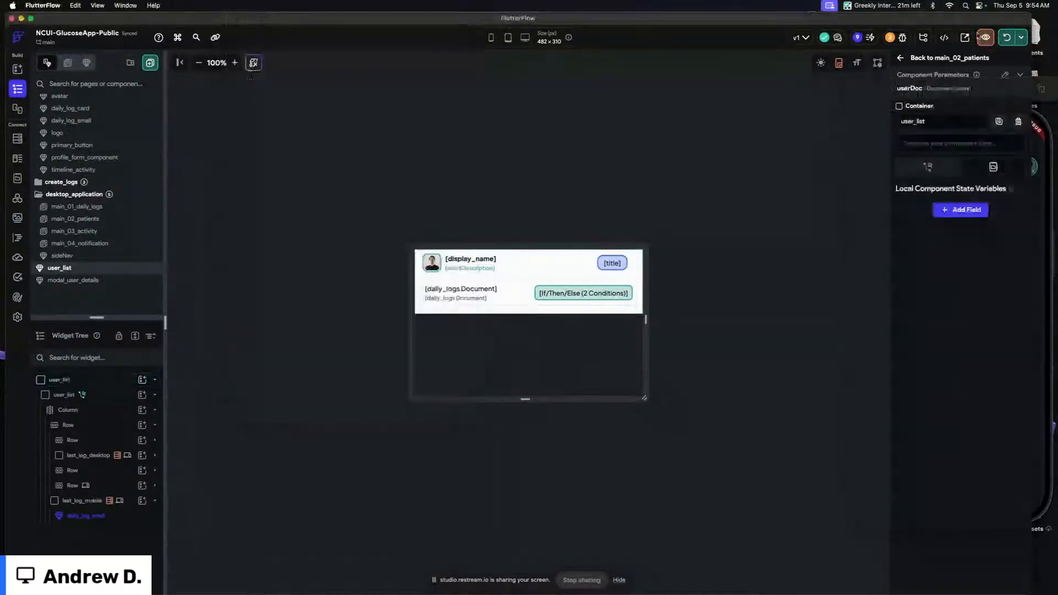
pyautogui.click(939, 57)
pyautogui.click(517, 163)
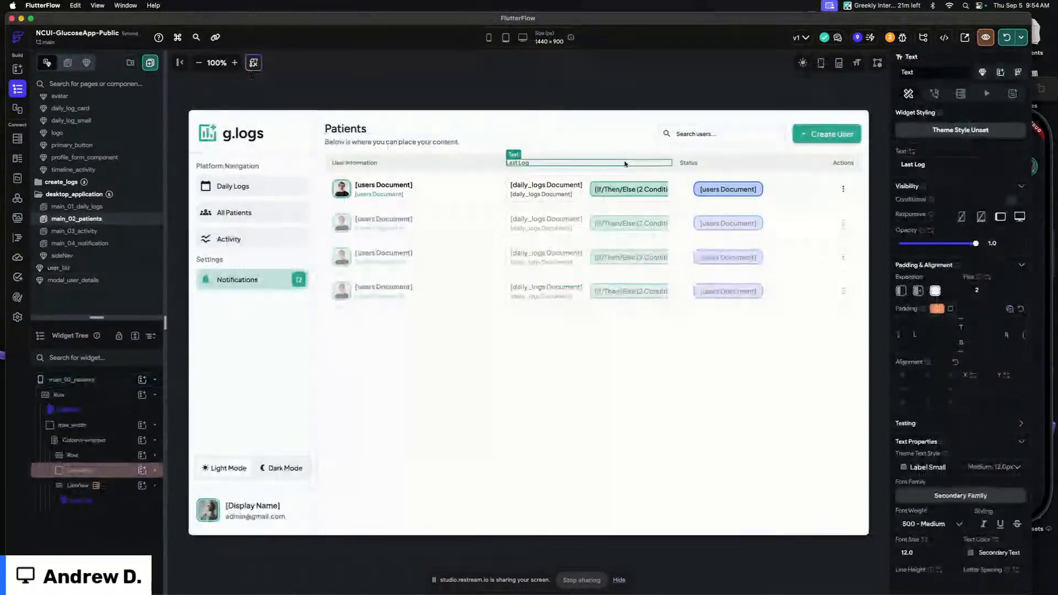
pyautogui.click(743, 165)
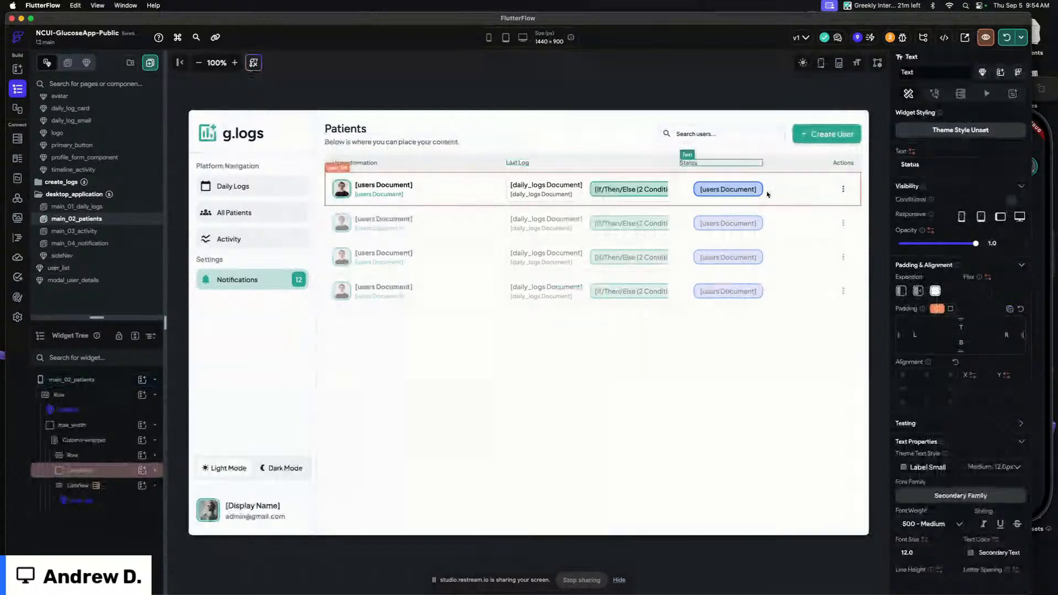
pyautogui.click(766, 191)
pyautogui.click(752, 163)
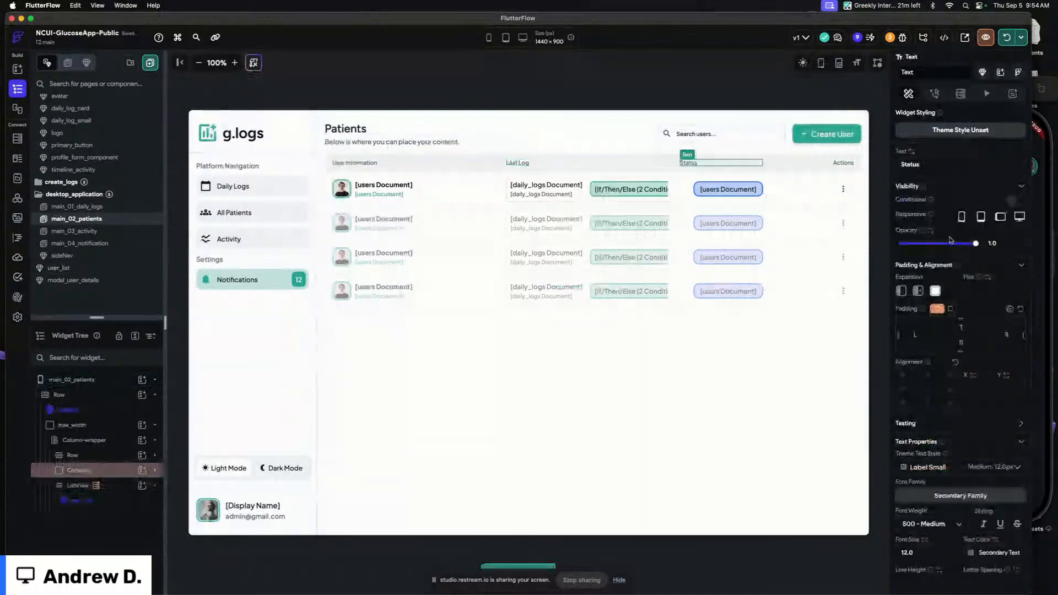
# Set the Status header text's alignment to right
pyautogui.scroll(-3, 935, 449)
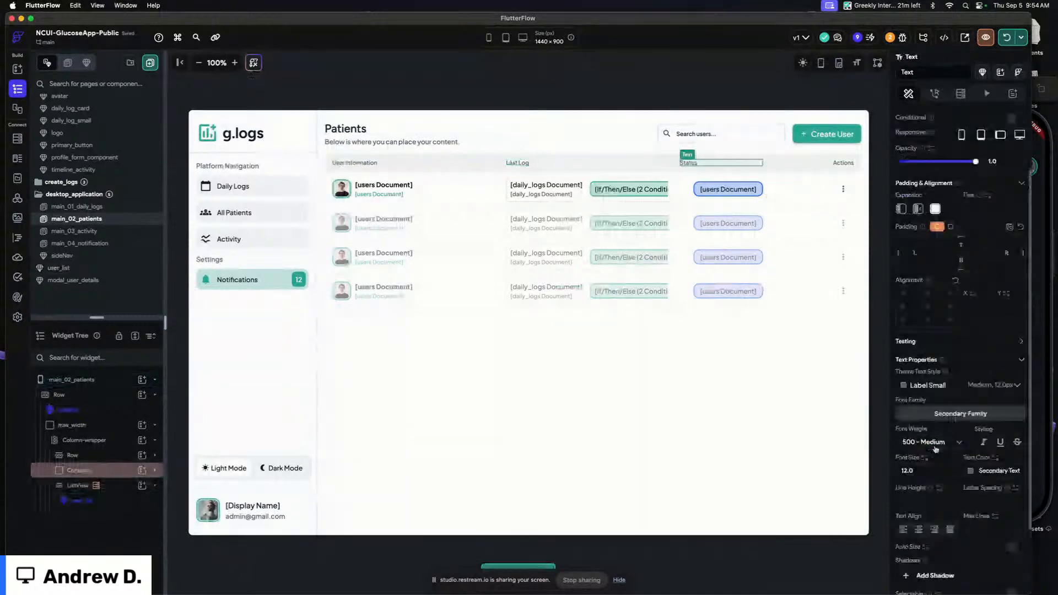
pyautogui.click(118, 476)
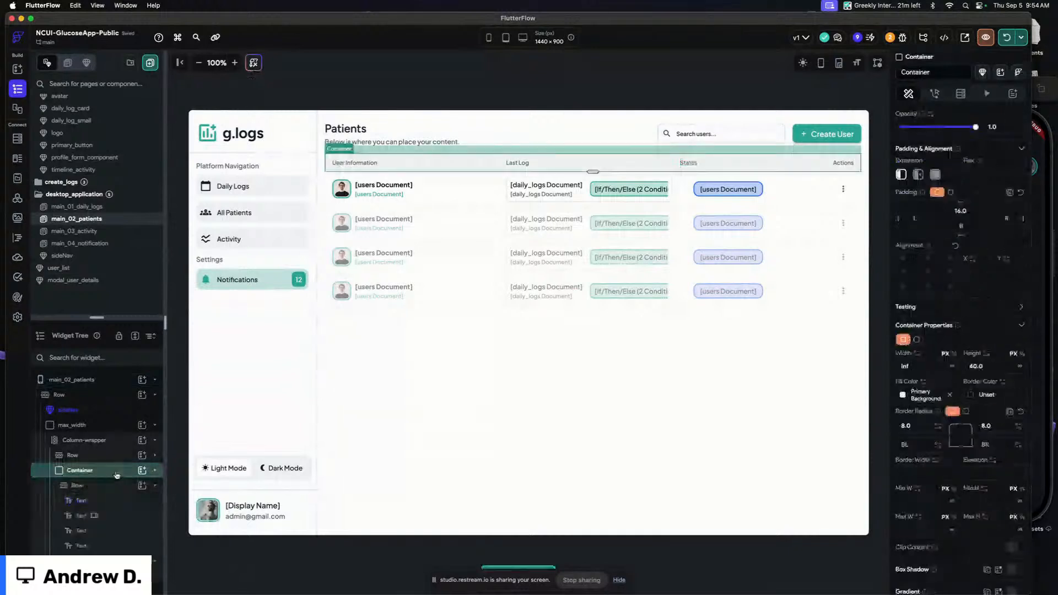
pyautogui.click(110, 531)
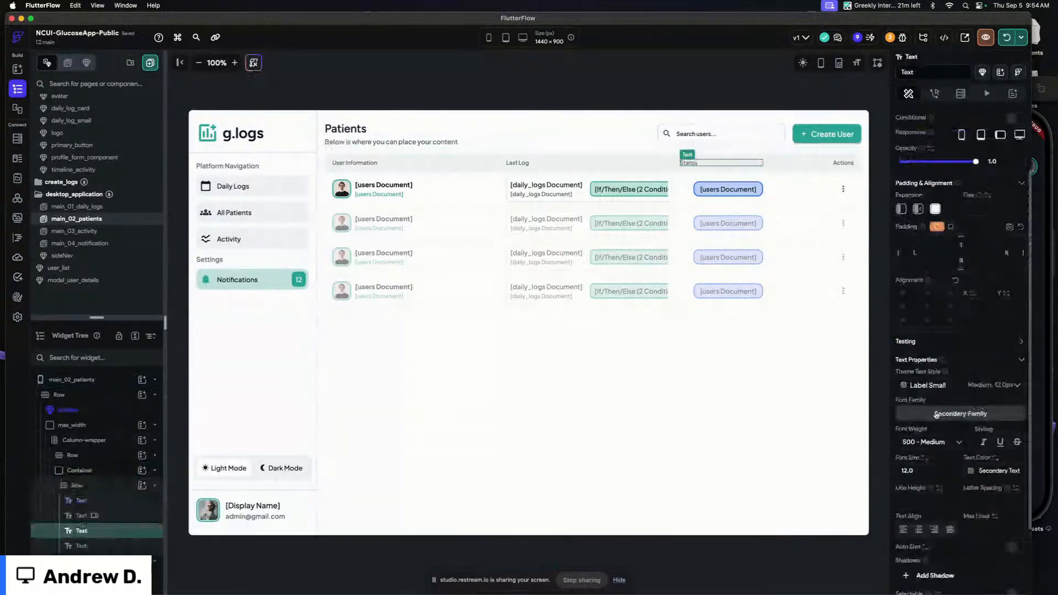
pyautogui.click(919, 530)
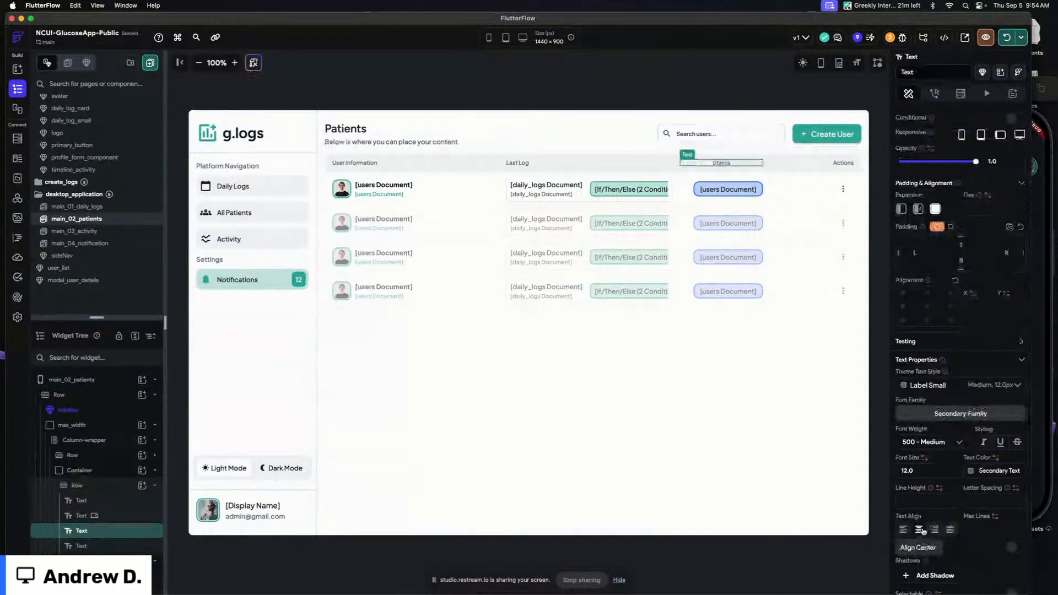
pyautogui.click(934, 529)
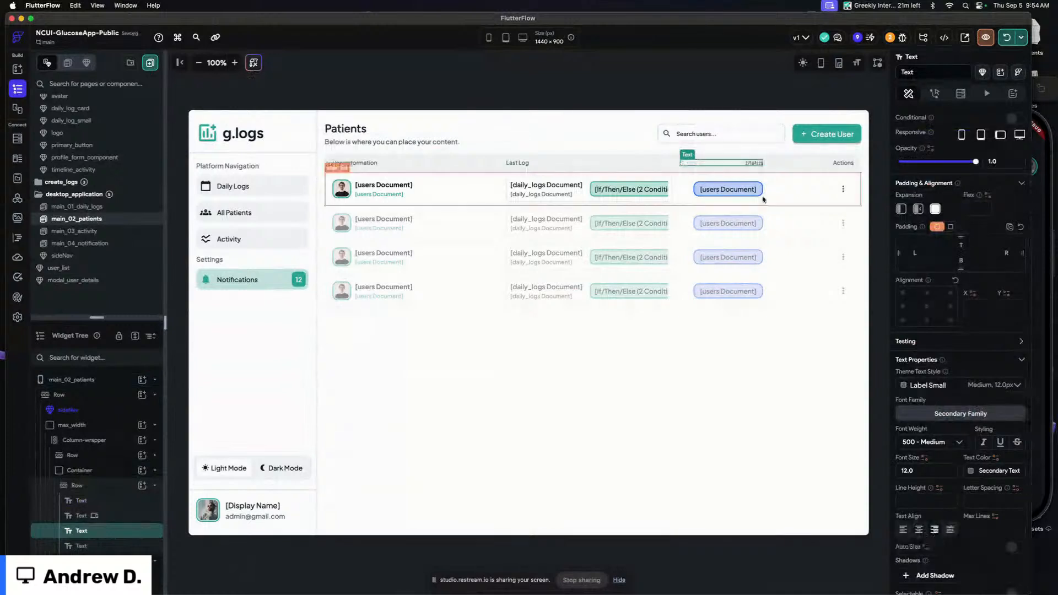
# Open the user_list component to compare its row layout, then go back to main_02_patients
pyautogui.click(723, 194)
pyautogui.doubleClick(724, 192)
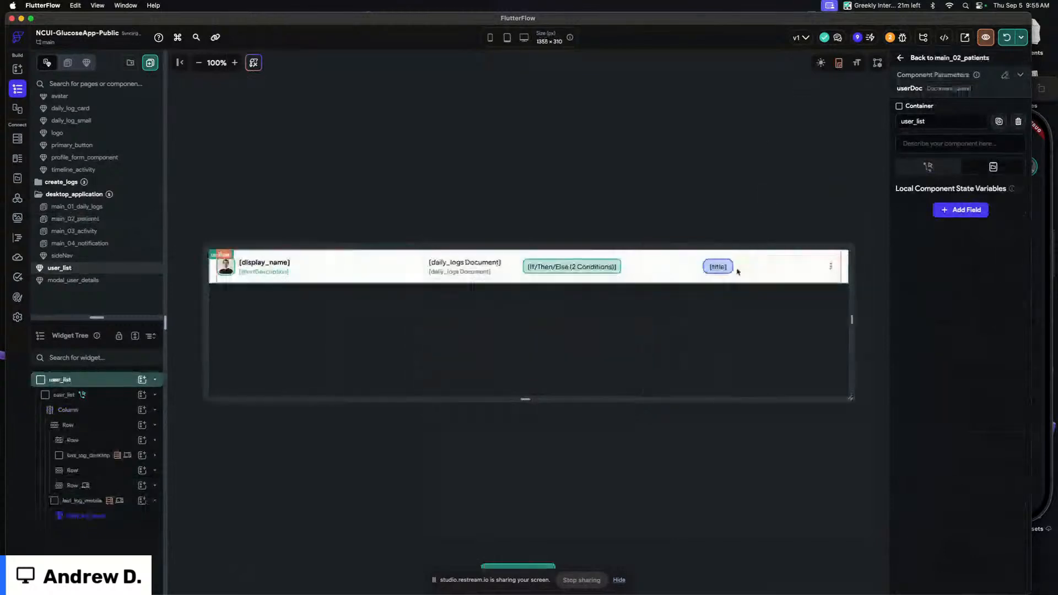
pyautogui.click(686, 270)
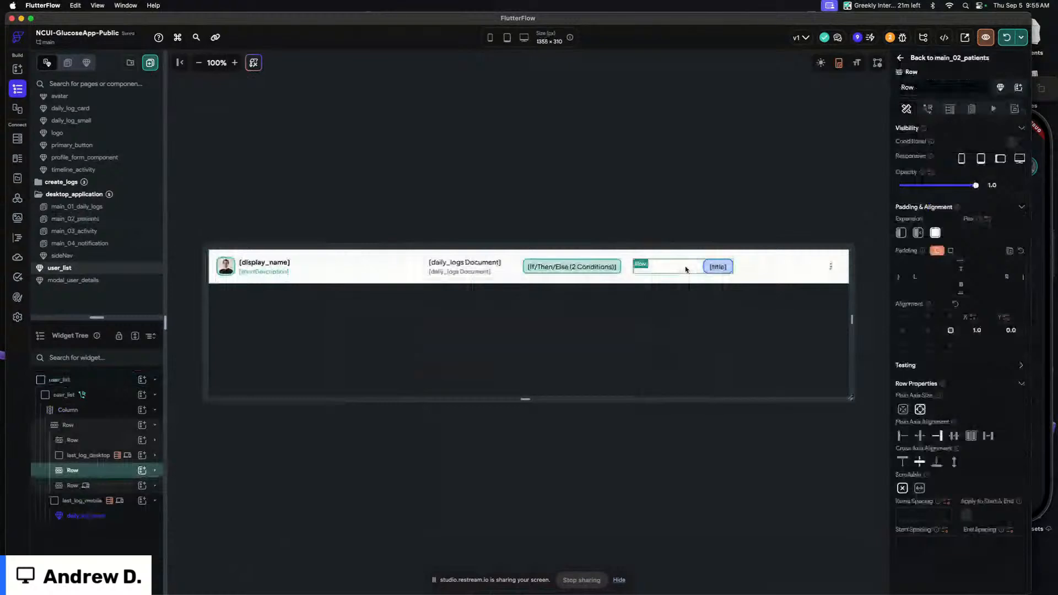
pyautogui.press('Escape')
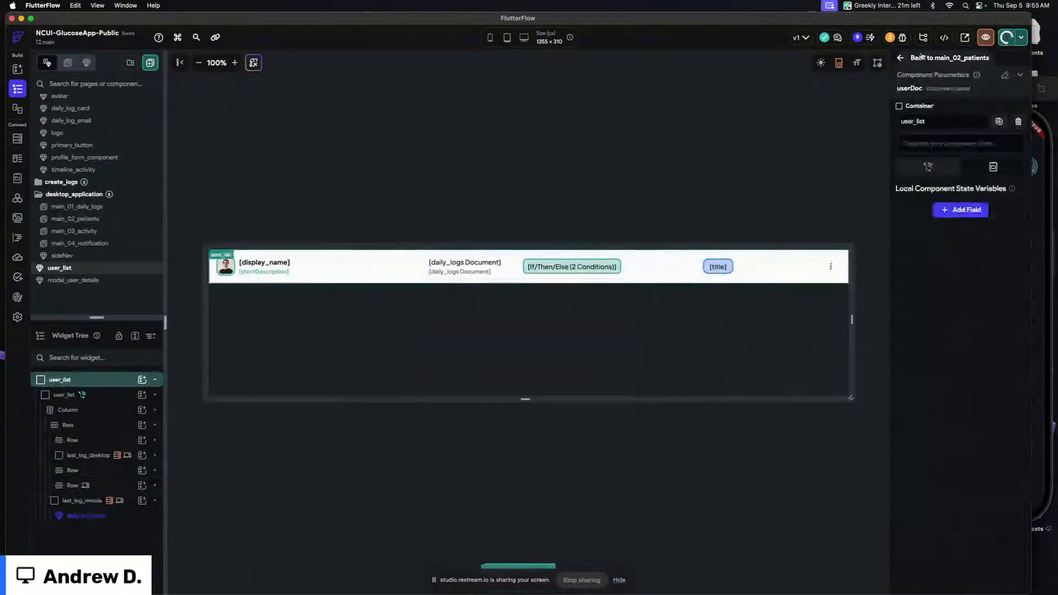
pyautogui.click(942, 57)
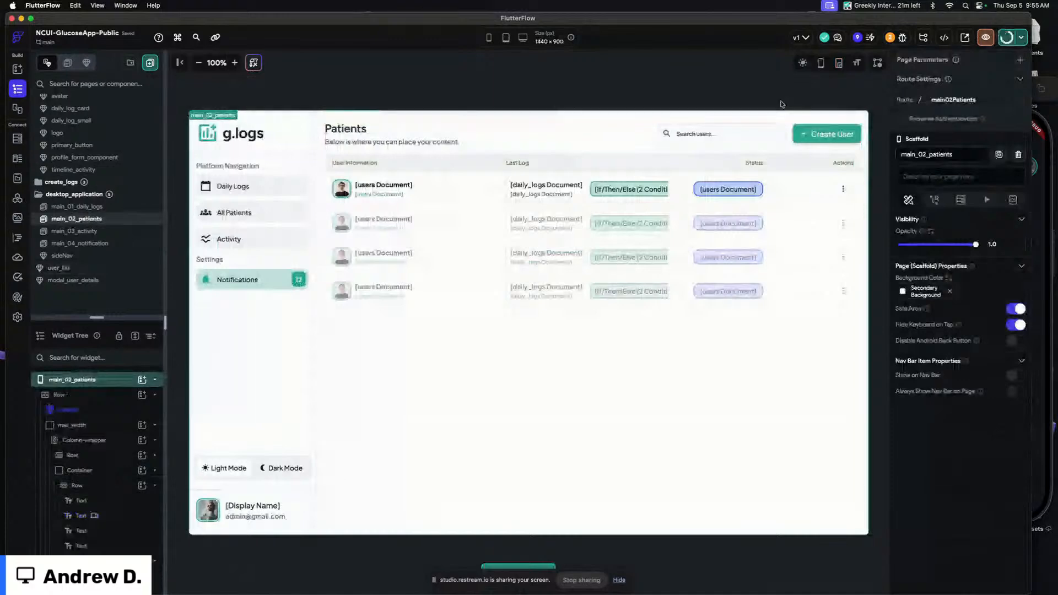
# Switch to the running web app and reposition and resize its browser window to review the patient list
pyautogui.press('super+Tab')
pyautogui.press('super+Tab')
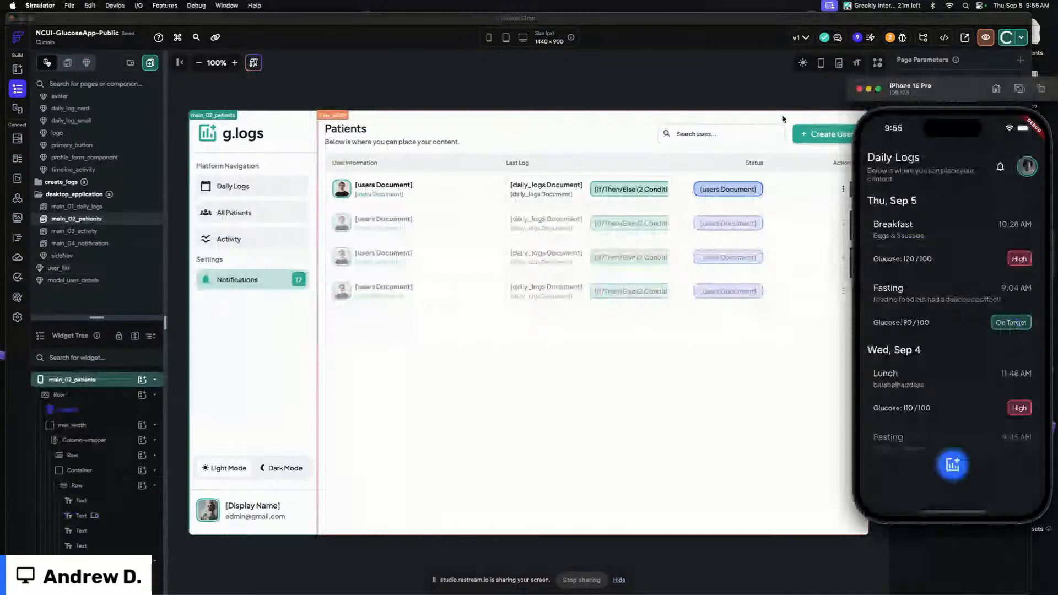
pyautogui.press('super+Tab')
pyautogui.press('super+Tab')
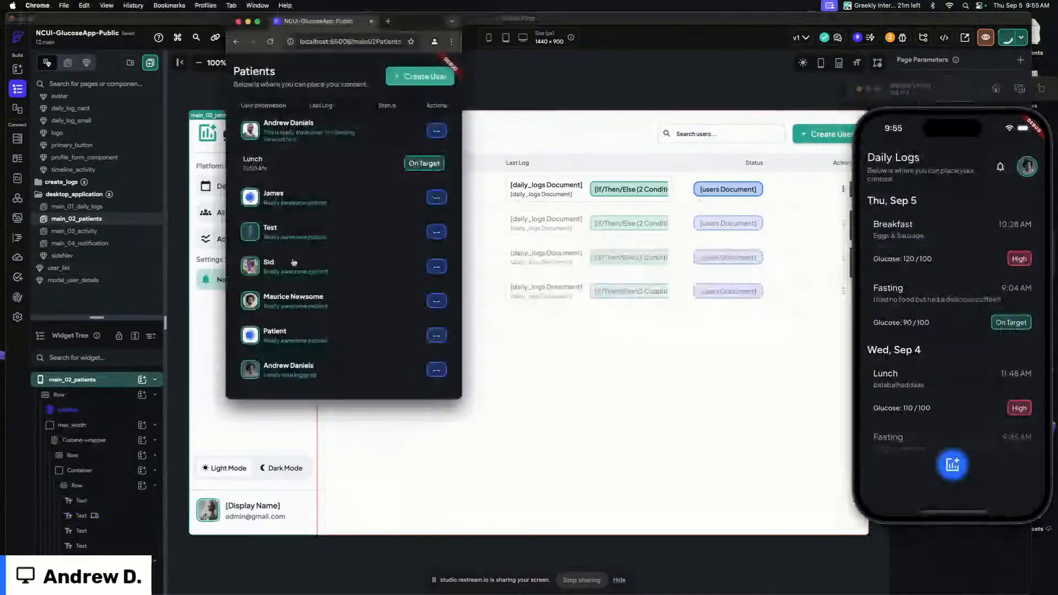
pyautogui.moveTo(402, 21); pyautogui.dragTo(770, 35)
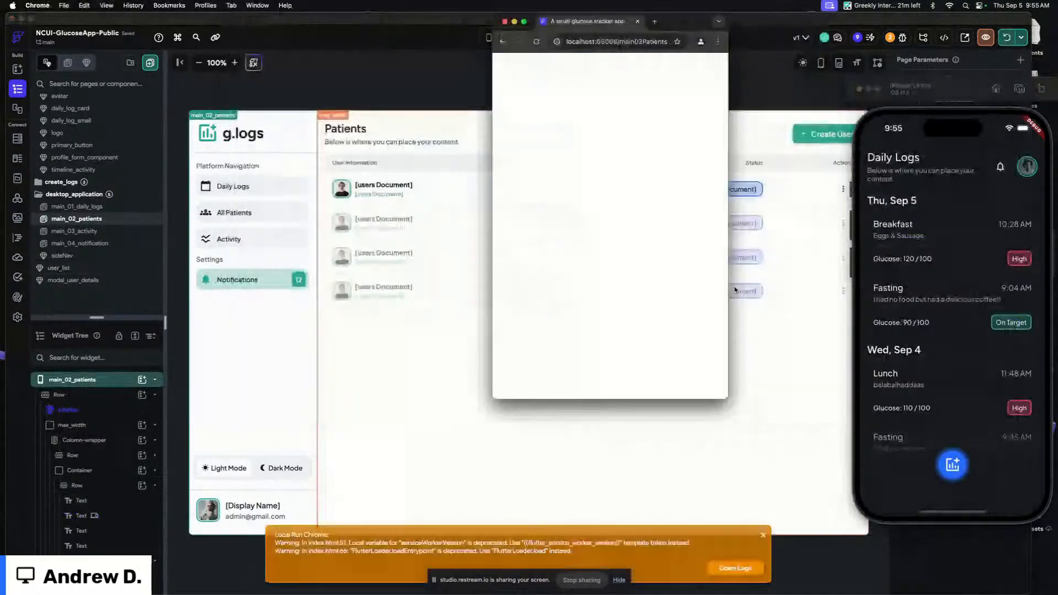
pyautogui.moveTo(731, 408); pyautogui.dragTo(838, 510)
pyautogui.moveTo(916, 523); pyautogui.dragTo(1040, 527)
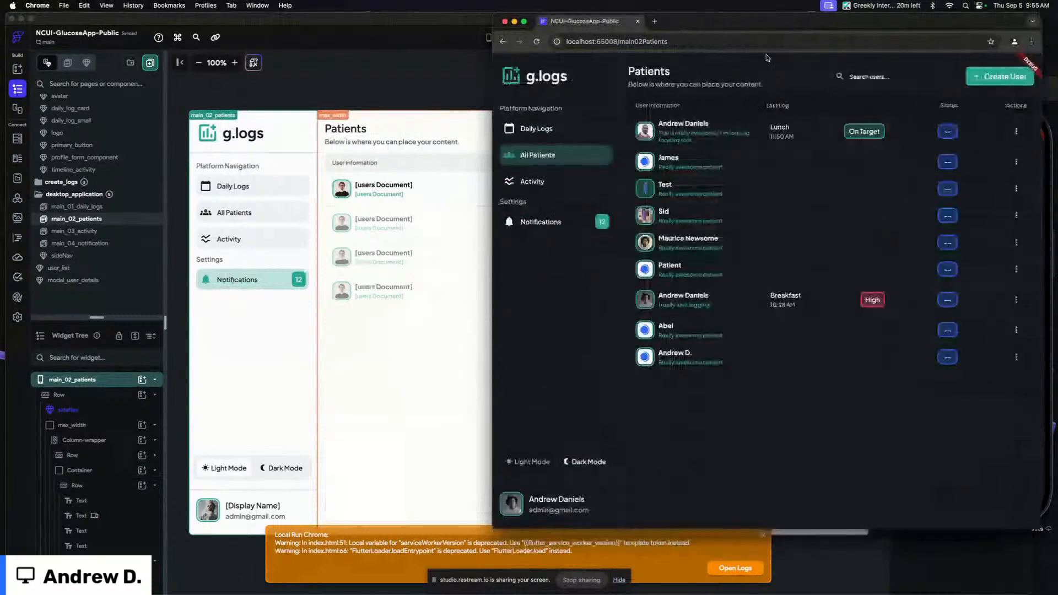
pyautogui.moveTo(708, 22); pyautogui.dragTo(507, 22)
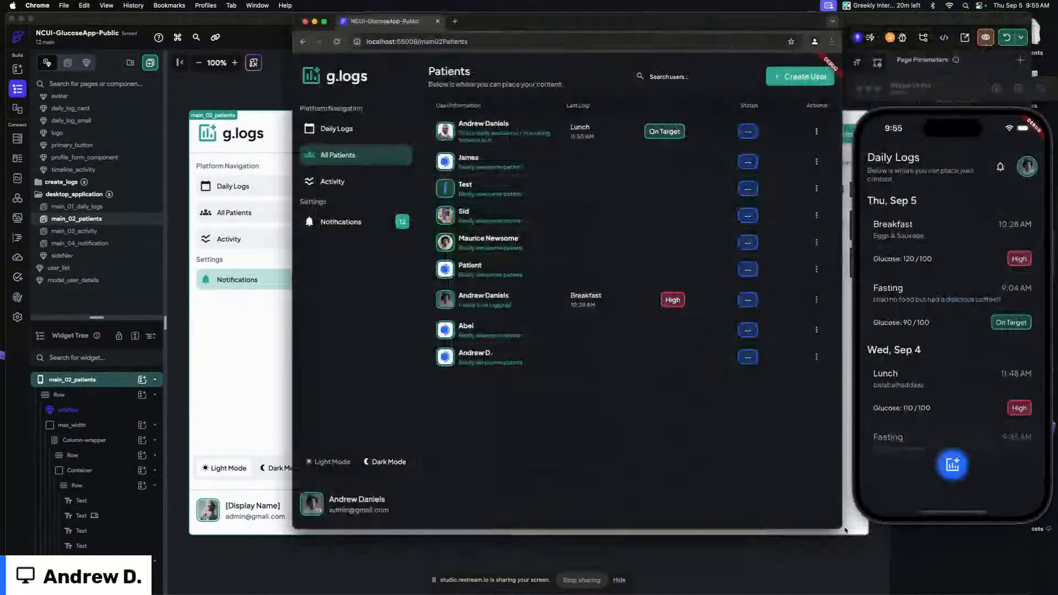
pyautogui.moveTo(844, 530); pyautogui.dragTo(1012, 527)
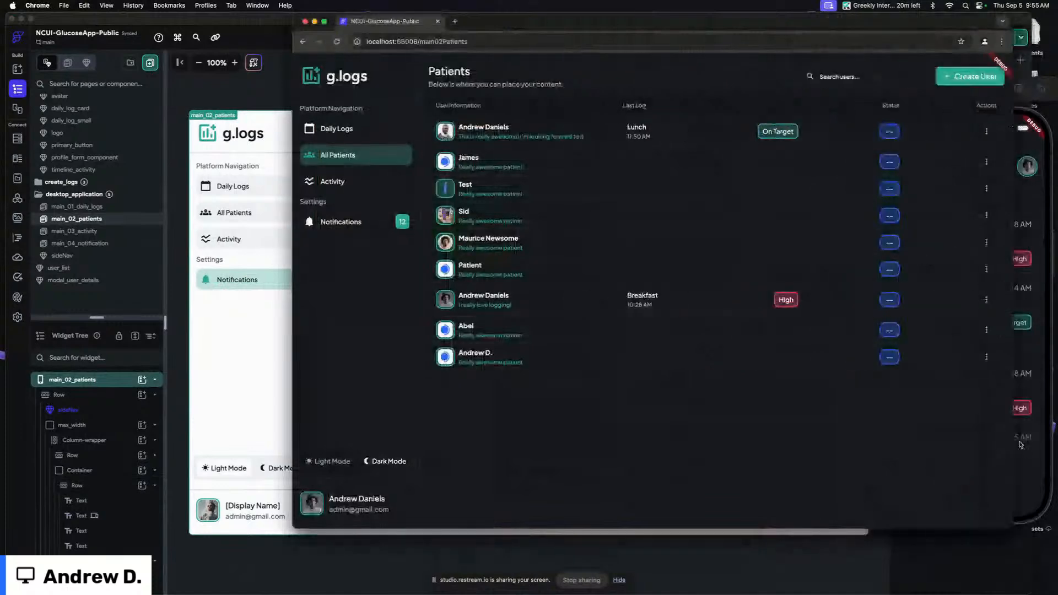
pyautogui.moveTo(597, 24); pyautogui.dragTo(556, 24)
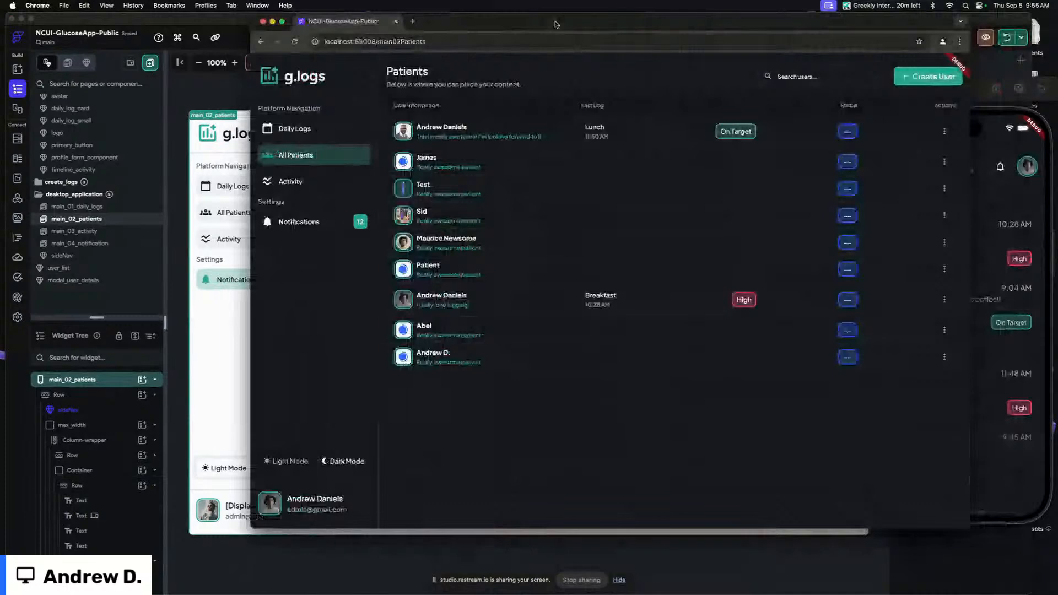
# Open the profile panel in the iPhone simulator app, close it, and scroll through the daily logs
pyautogui.moveTo(967, 529); pyautogui.dragTo(1022, 581)
pyautogui.click(1034, 436)
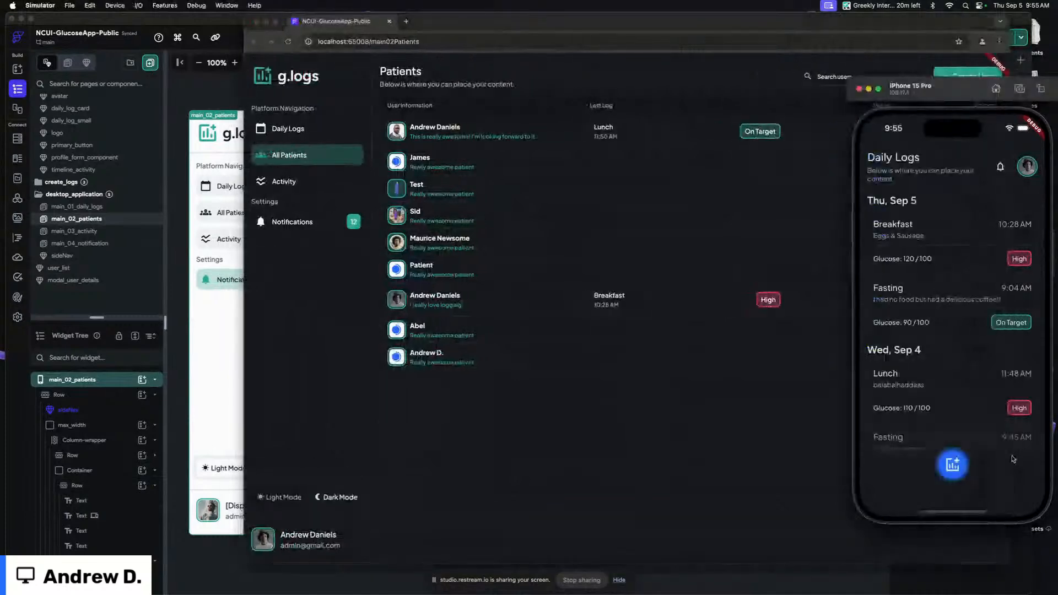
pyautogui.click(1028, 168)
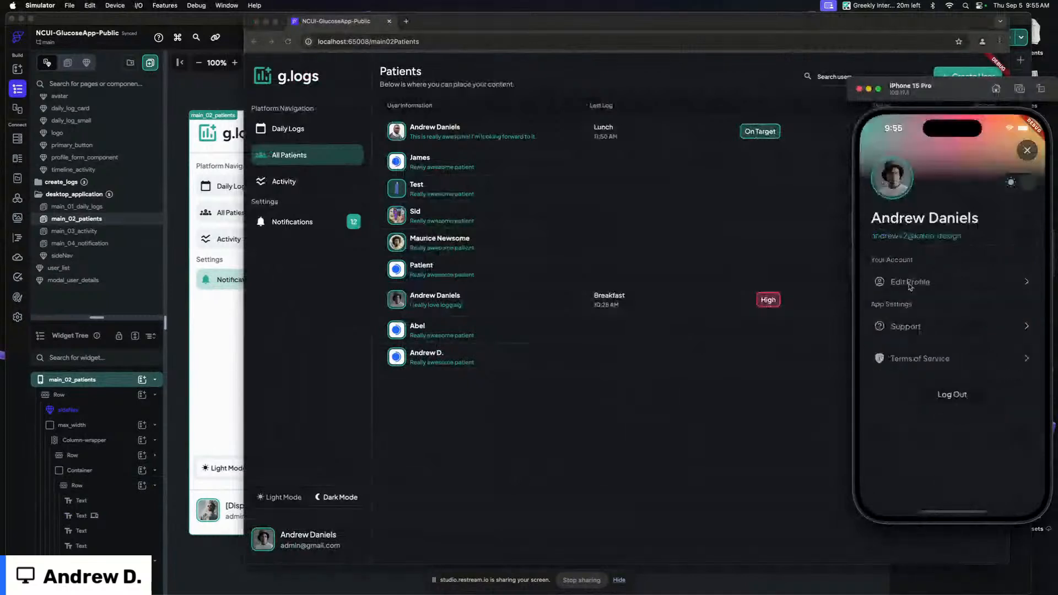
pyautogui.click(1027, 151)
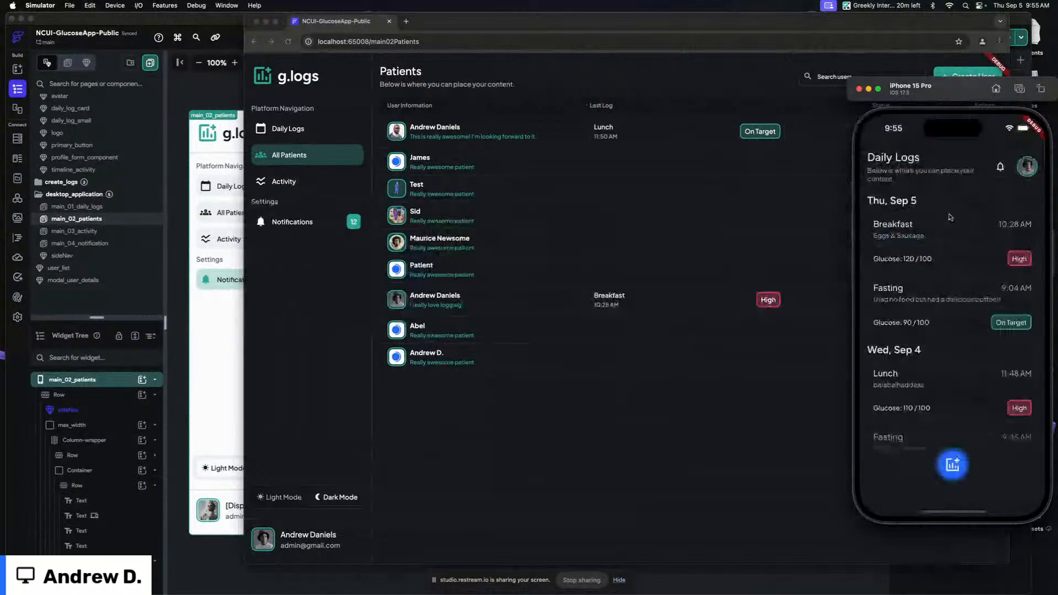
pyautogui.scroll(-3, 945, 218)
pyautogui.scroll(3, 943, 231)
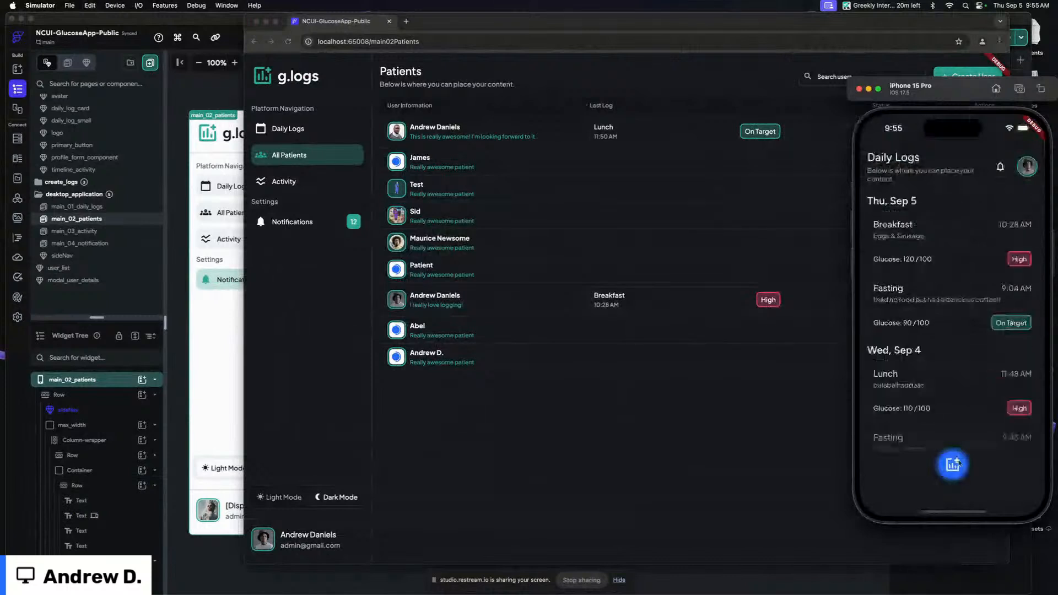
# Bring the web app forward and open its Daily Logs page
pyautogui.click(954, 464)
pyautogui.click(958, 477)
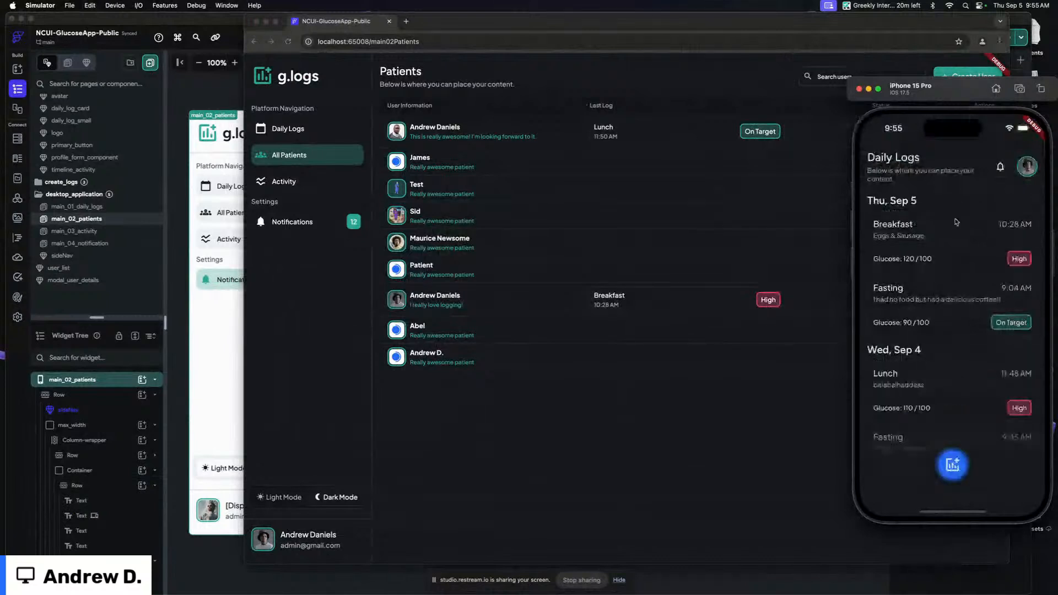
pyautogui.click(756, 145)
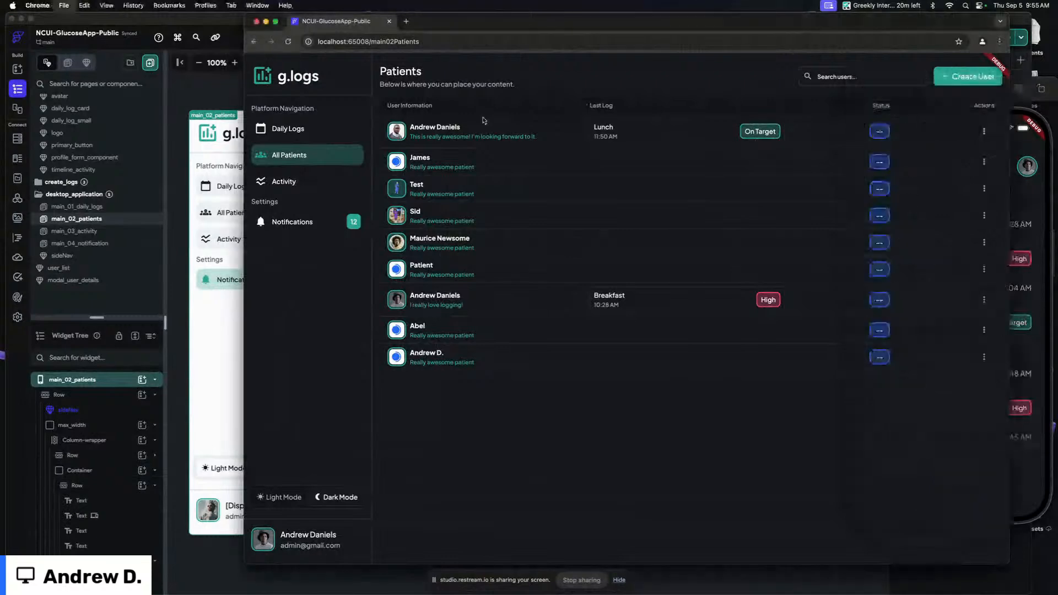
pyautogui.press('super+s')
pyautogui.press('Escape')
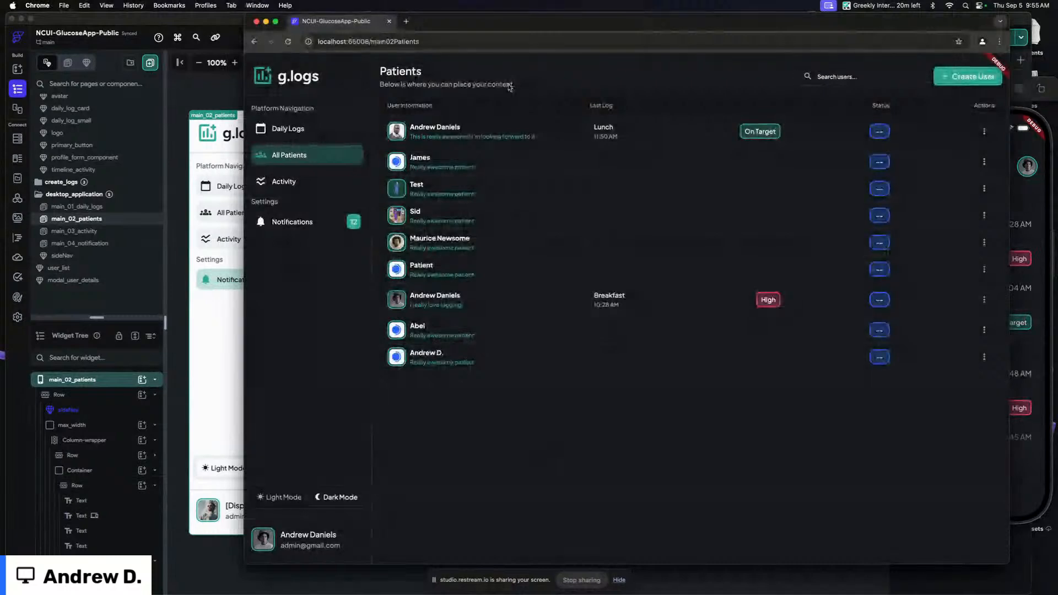
pyautogui.click(296, 135)
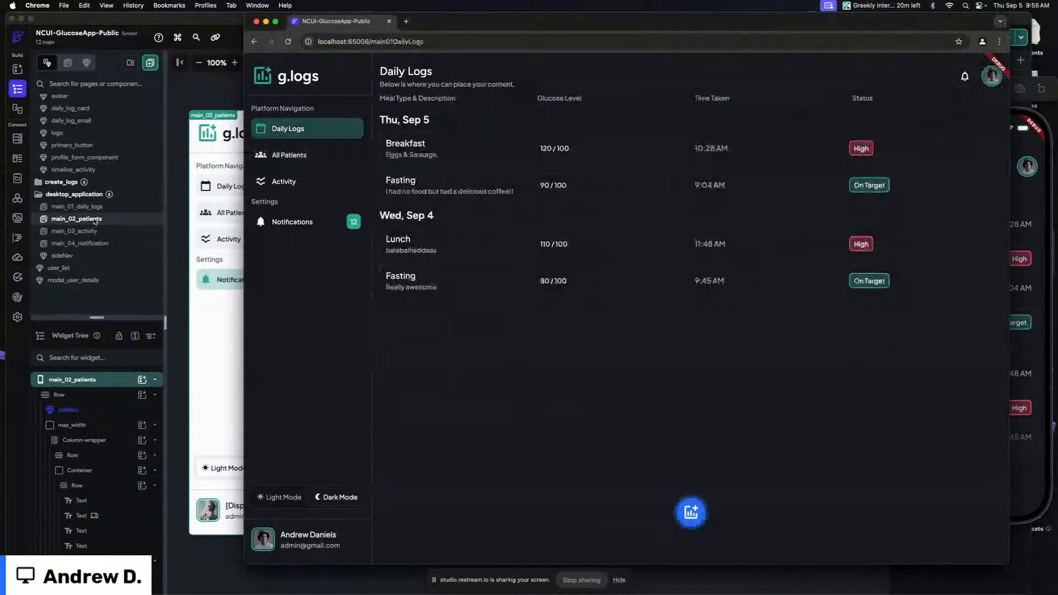
# Browse the project's pages and components one by one, ending on modal_user_details
pyautogui.scroll(3, 88, 182)
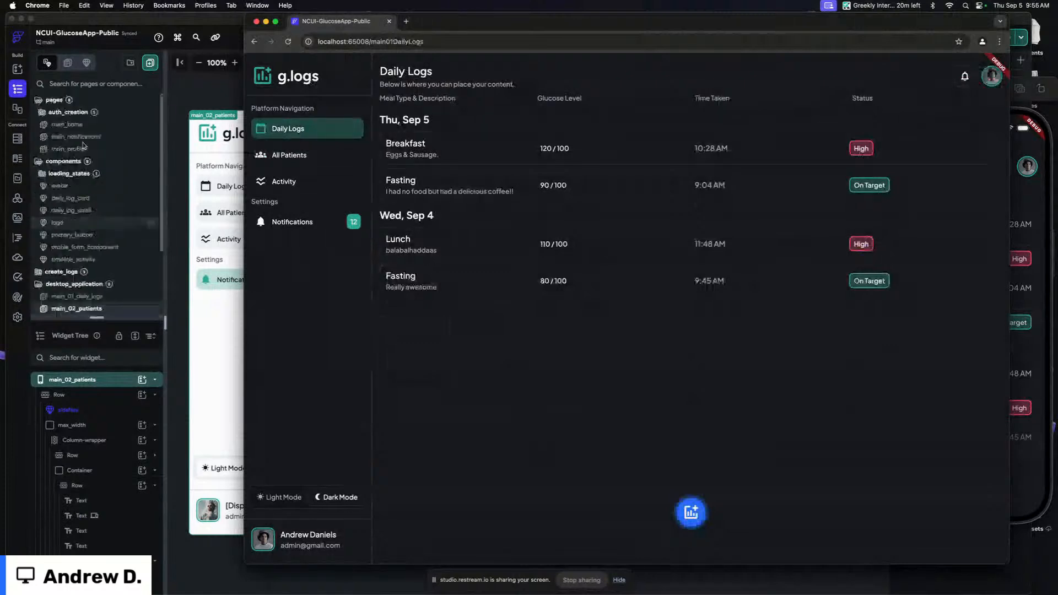
pyautogui.click(73, 164)
pyautogui.click(72, 164)
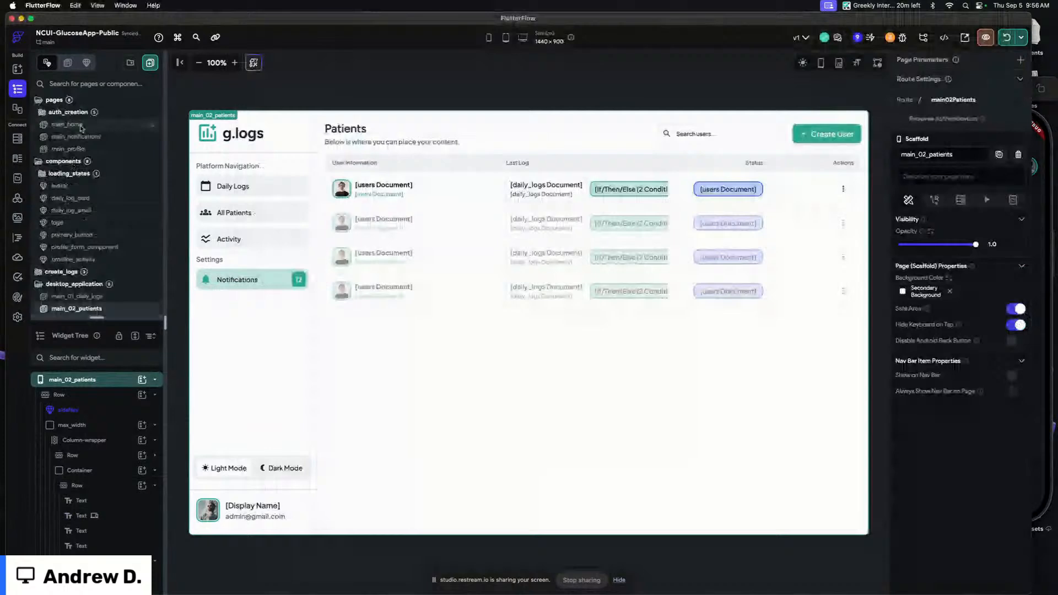
pyautogui.click(76, 125)
pyautogui.click(72, 161)
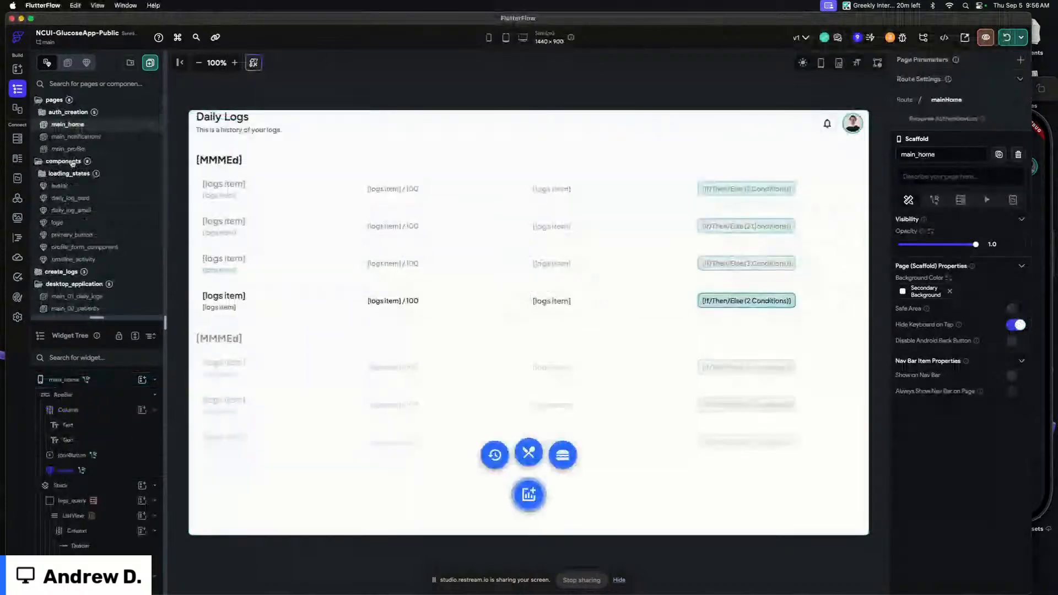
pyautogui.click(77, 136)
pyautogui.click(96, 151)
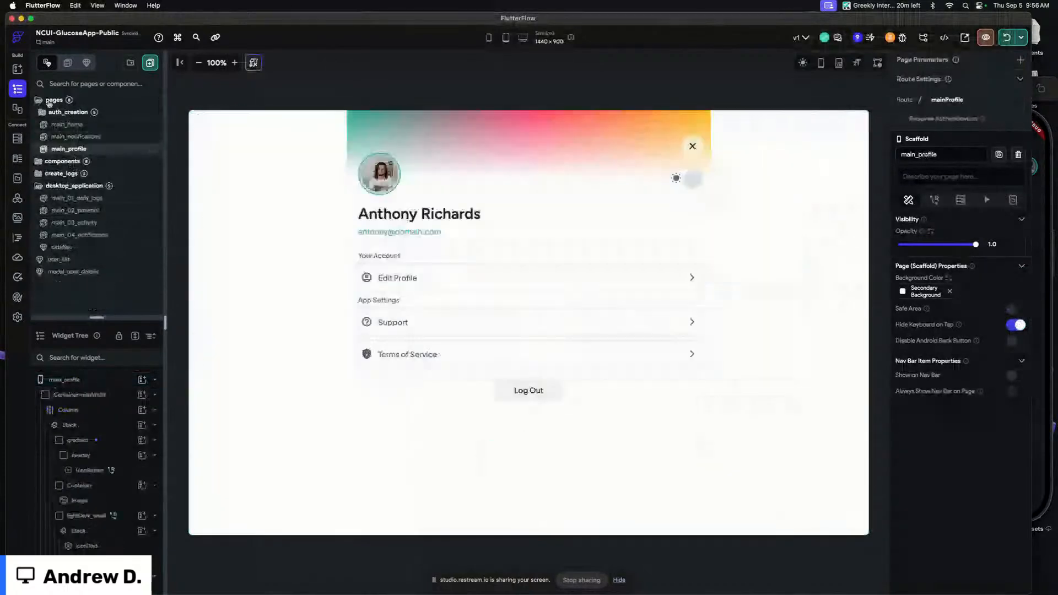
pyautogui.click(54, 99)
pyautogui.click(109, 153)
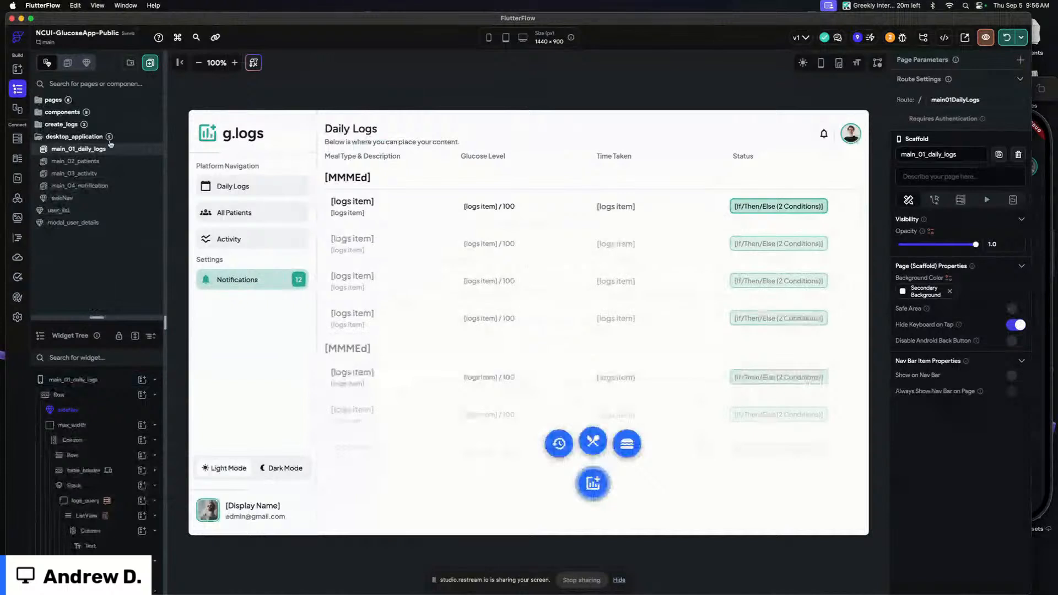
pyautogui.click(106, 164)
pyautogui.click(109, 174)
pyautogui.click(113, 187)
pyautogui.click(97, 200)
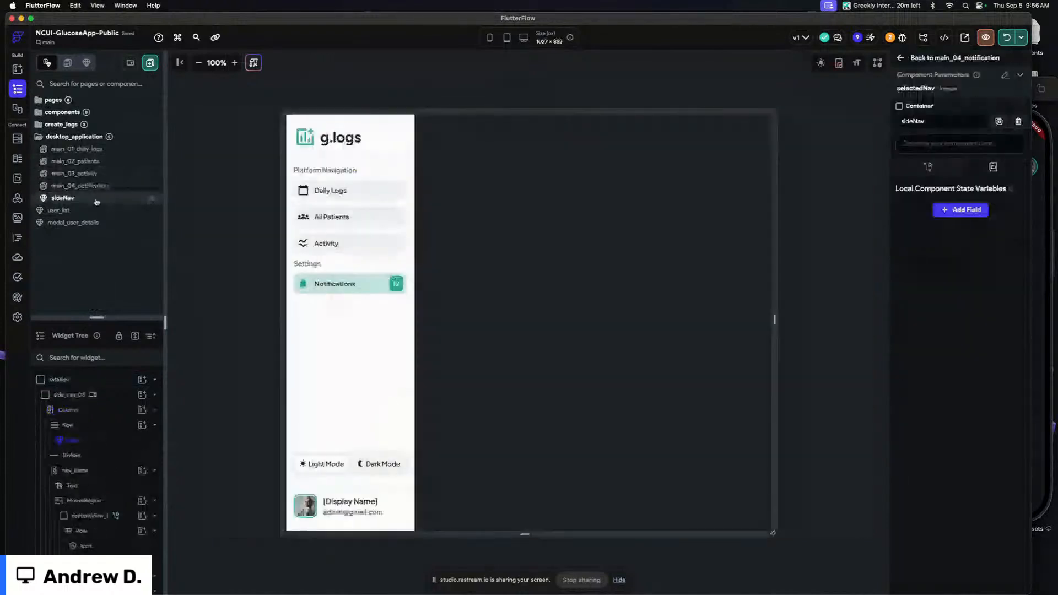
pyautogui.click(60, 209)
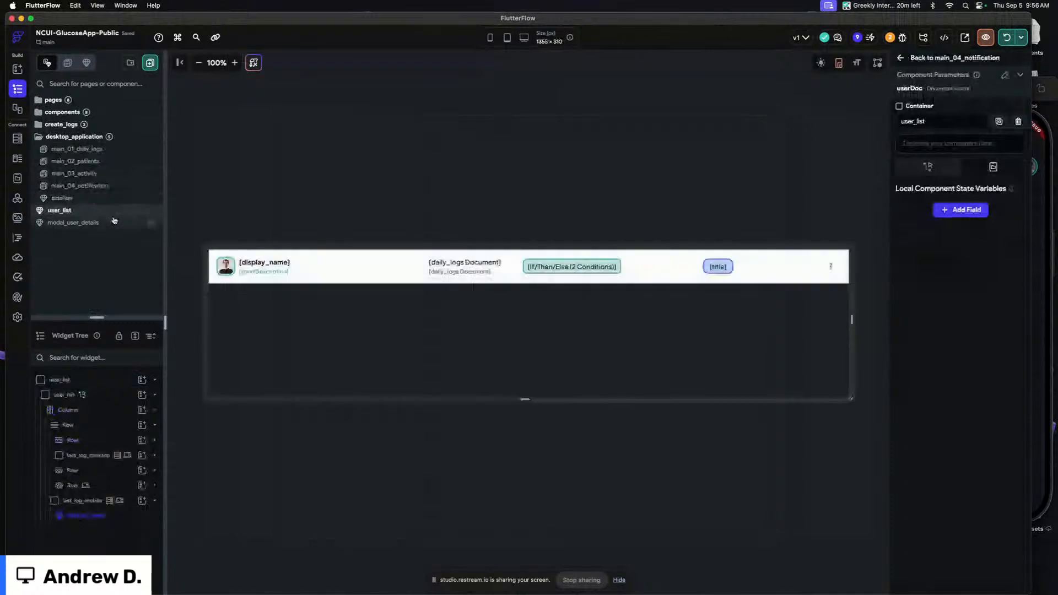
pyautogui.click(82, 222)
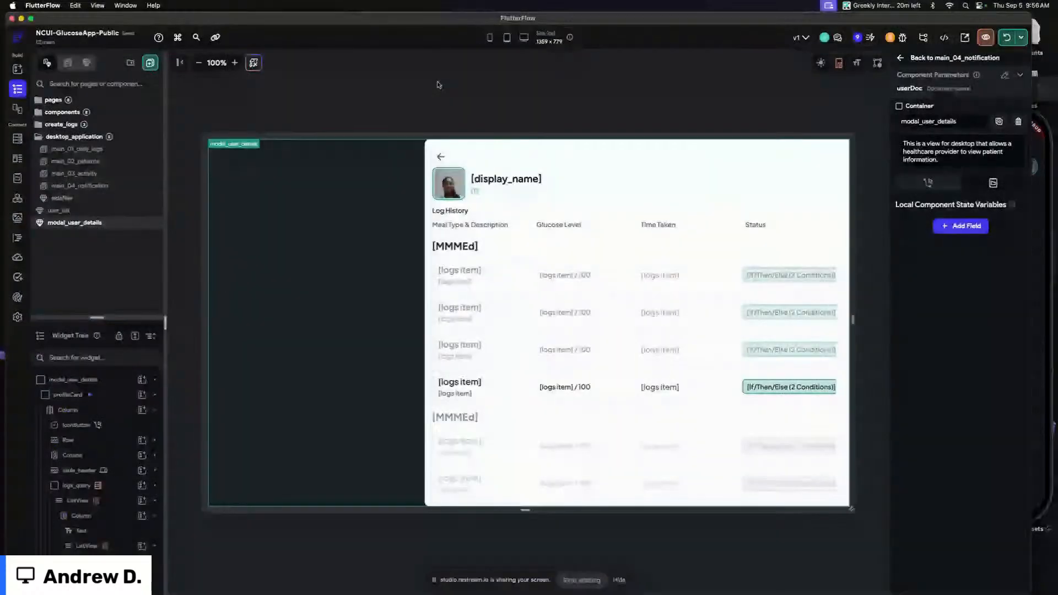
# In the web app's All Patients list, open and close several patients' detail modals and scroll their log history
pyautogui.press('super+Tab')
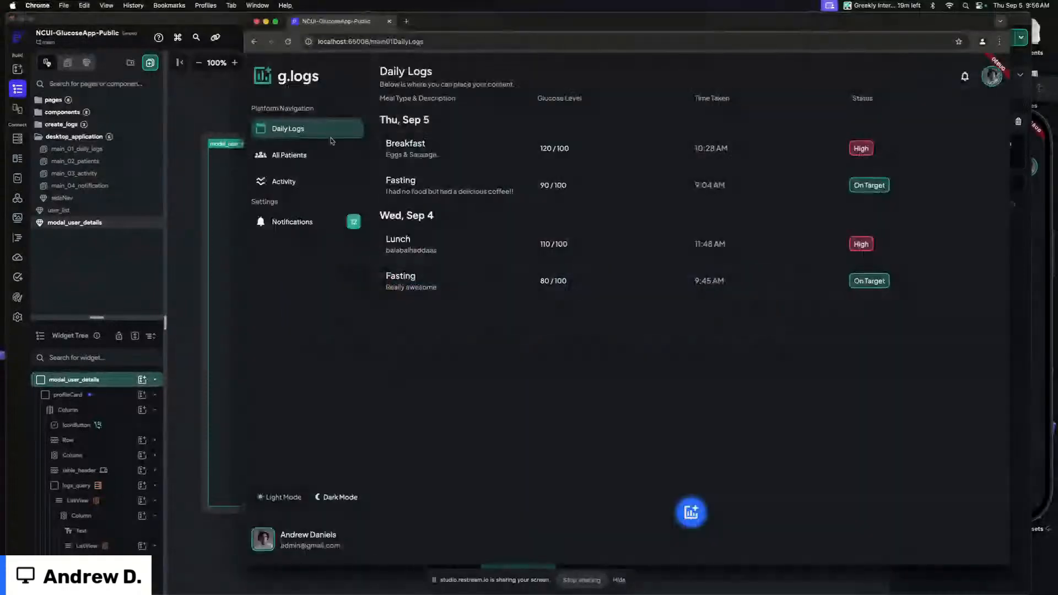
pyautogui.click(286, 155)
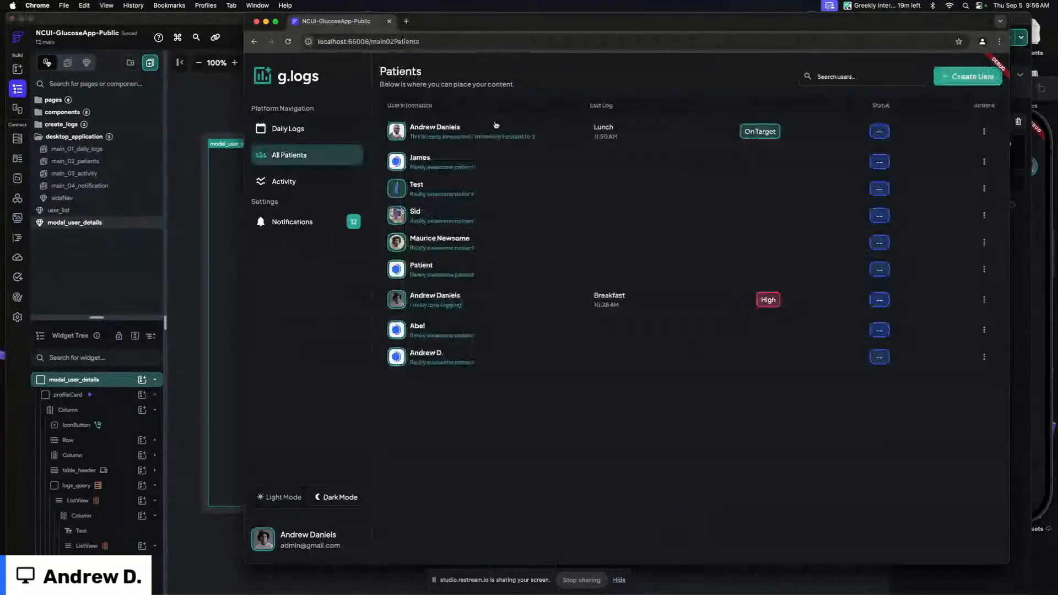
pyautogui.click(532, 140)
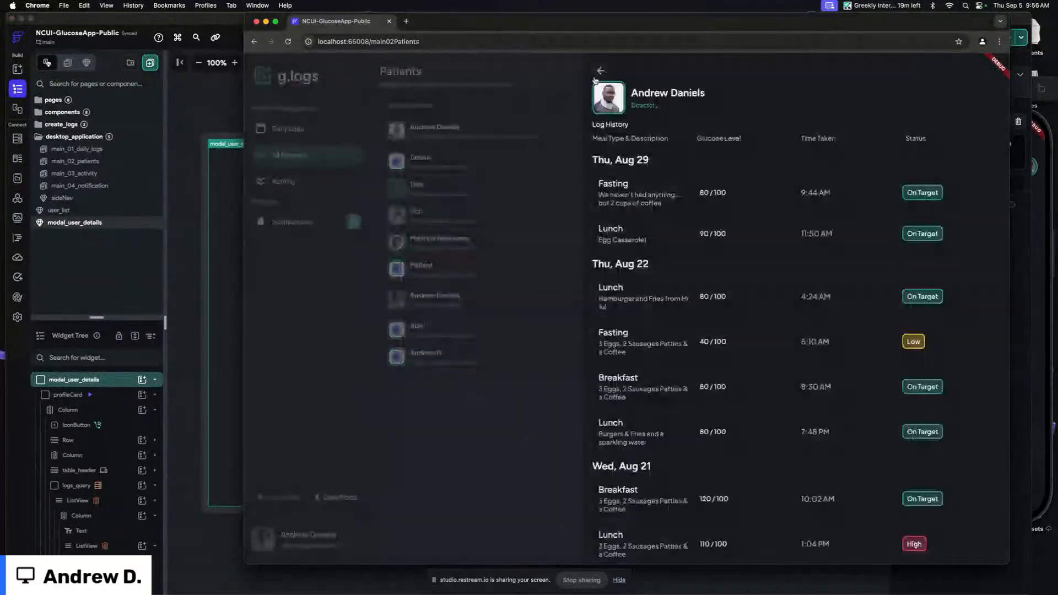
pyautogui.click(600, 72)
pyautogui.click(525, 131)
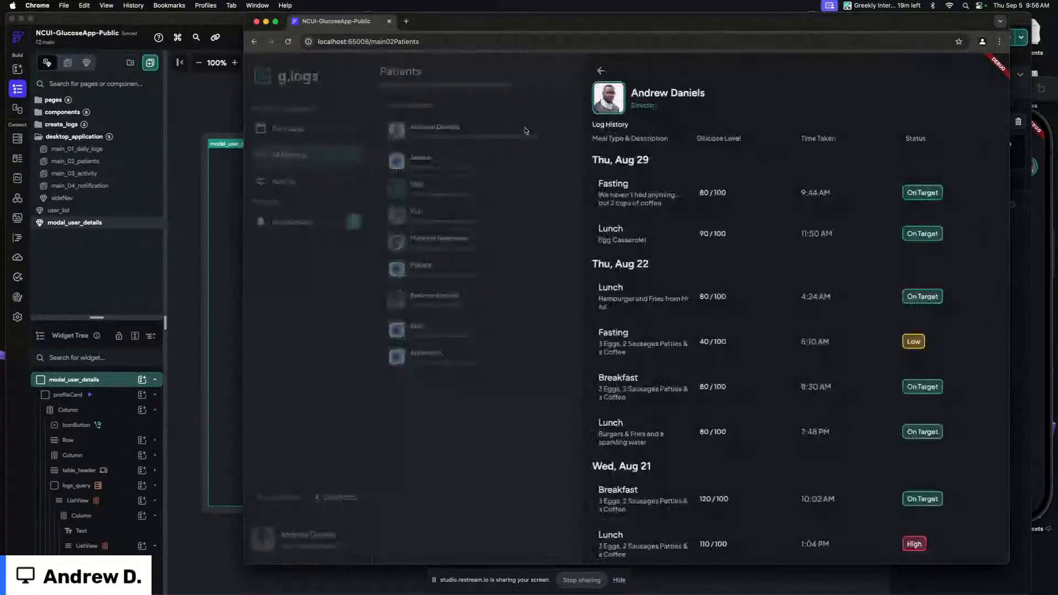
pyautogui.scroll(-3, 795, 203)
pyautogui.scroll(3, 795, 203)
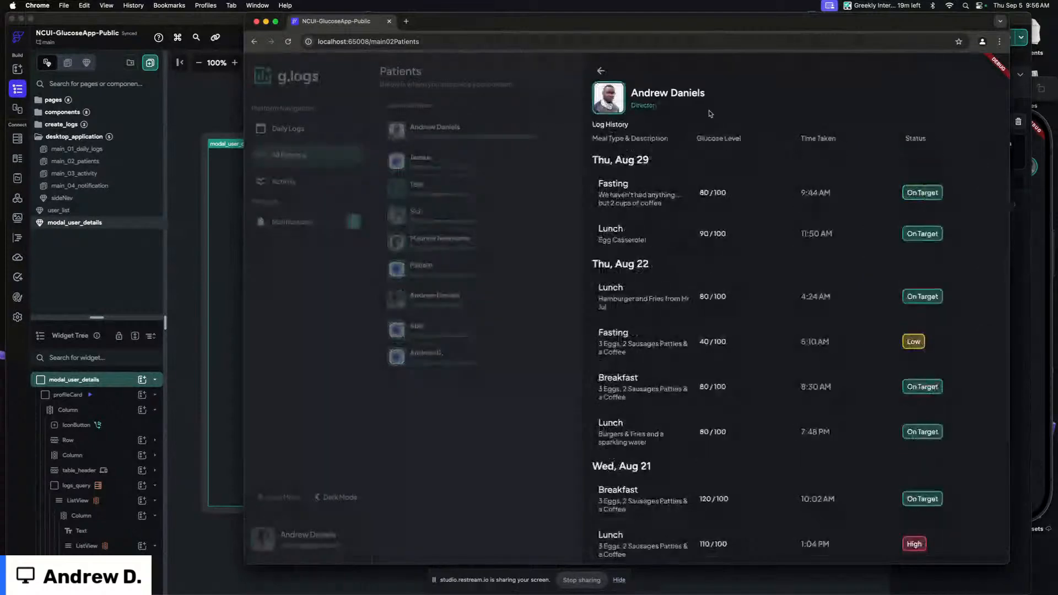
pyautogui.scroll(-2, 710, 113)
pyautogui.scroll(2, 694, 105)
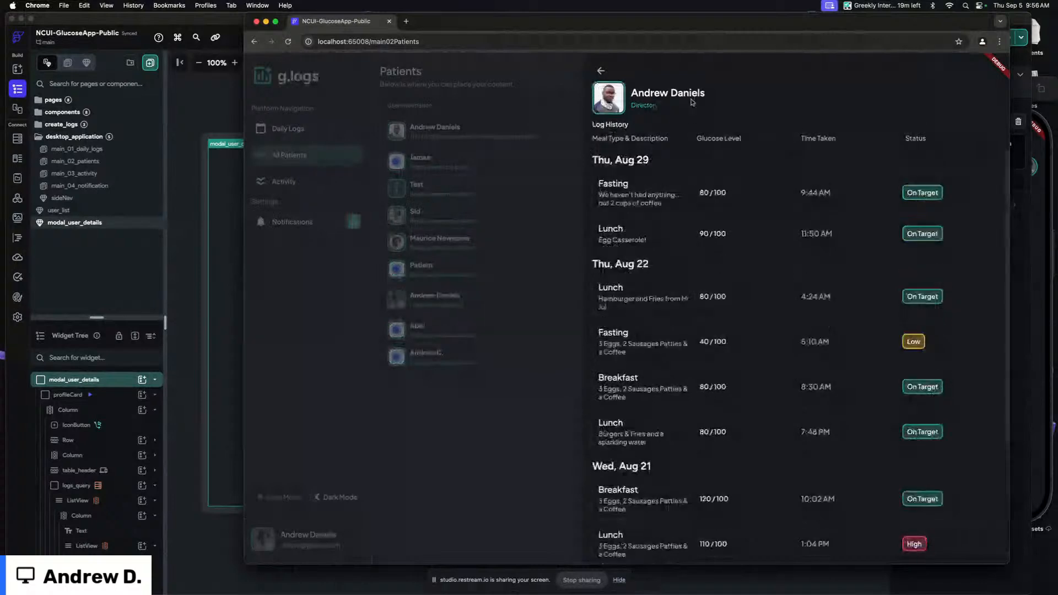
pyautogui.click(601, 72)
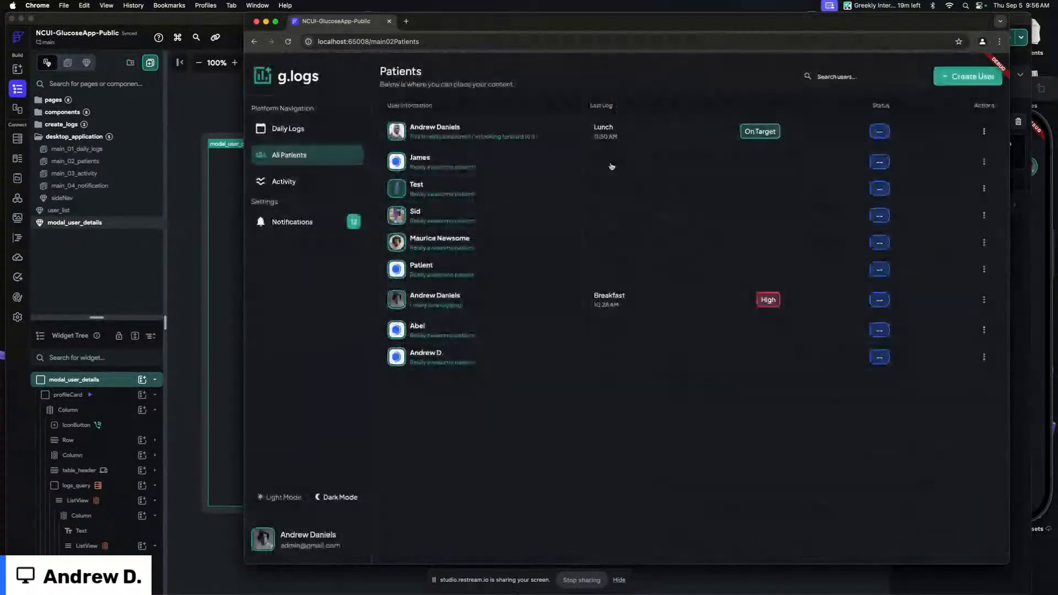
pyautogui.click(470, 305)
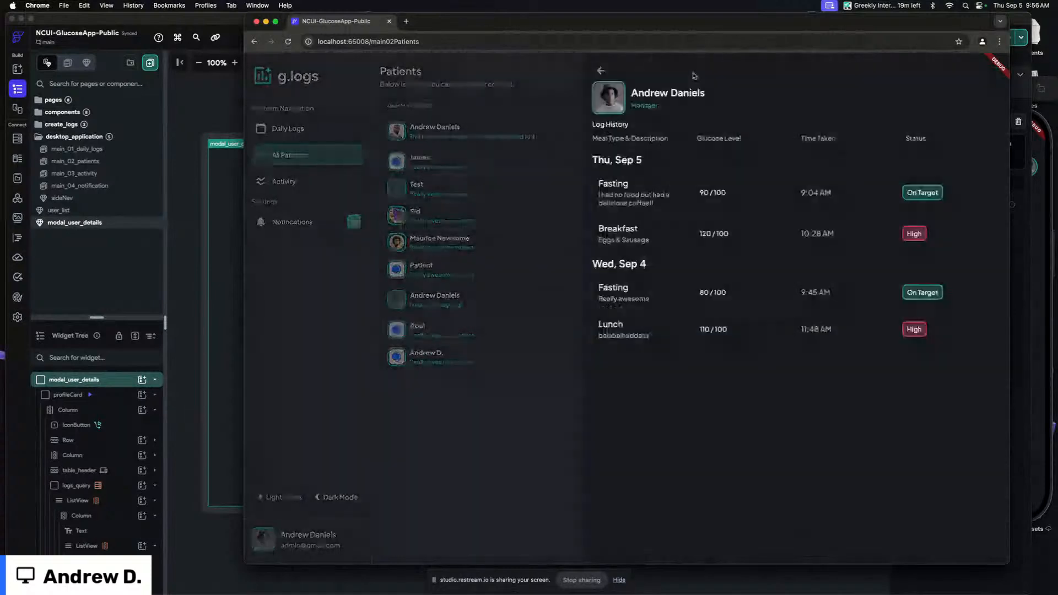
pyautogui.click(601, 70)
pyautogui.click(536, 136)
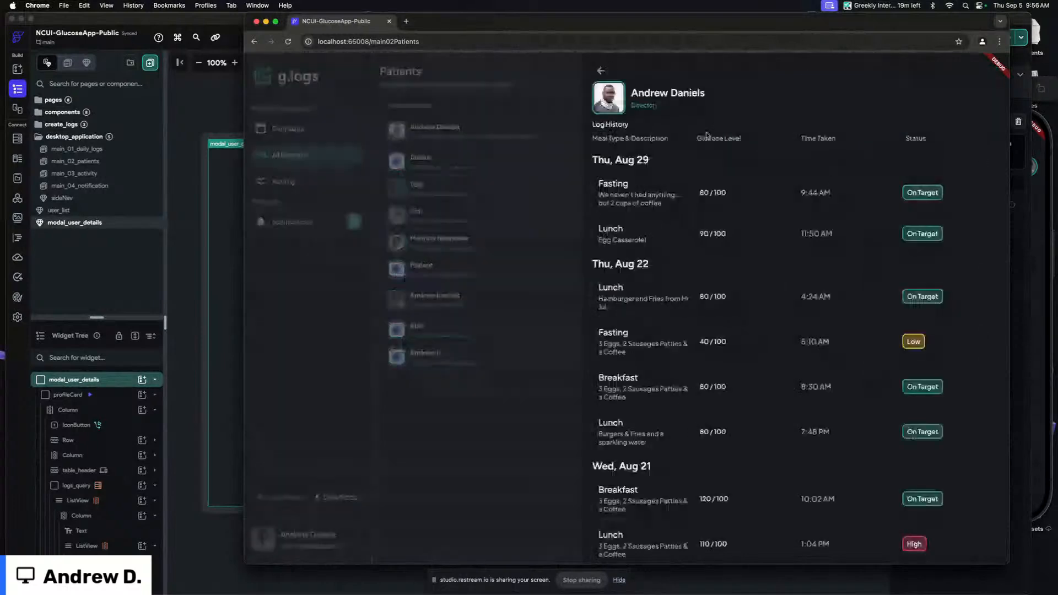
pyautogui.click(601, 71)
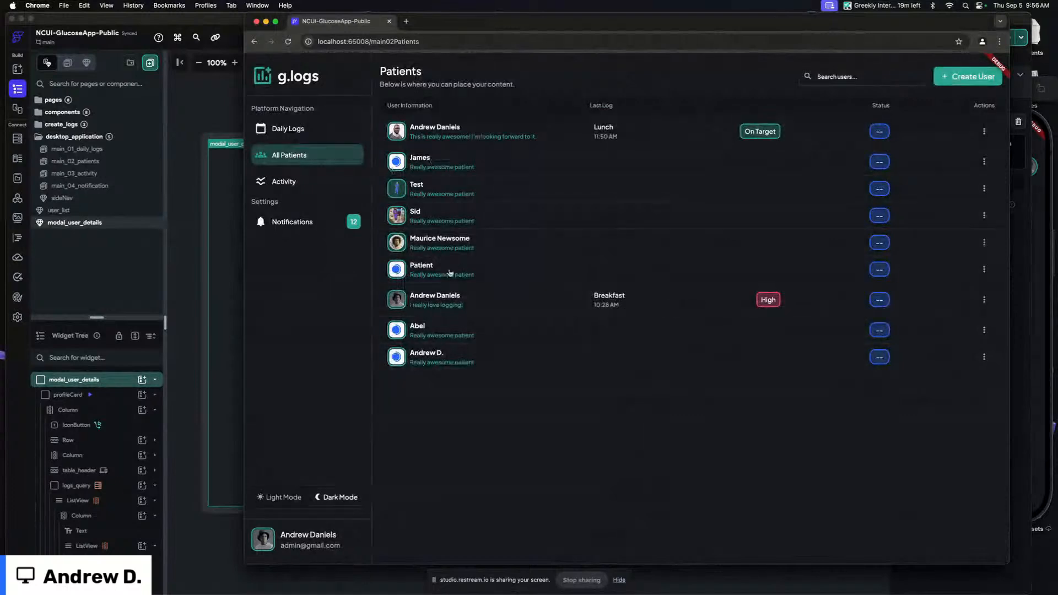
# Return to the editor and go back to the main_04_notification page
pyautogui.click(305, 129)
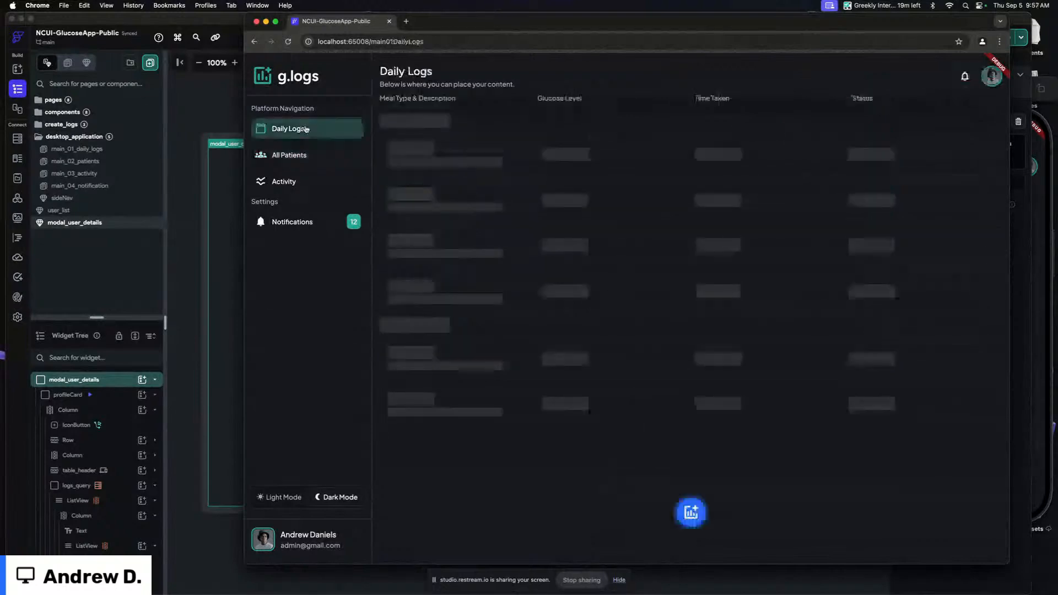
pyautogui.click(220, 114)
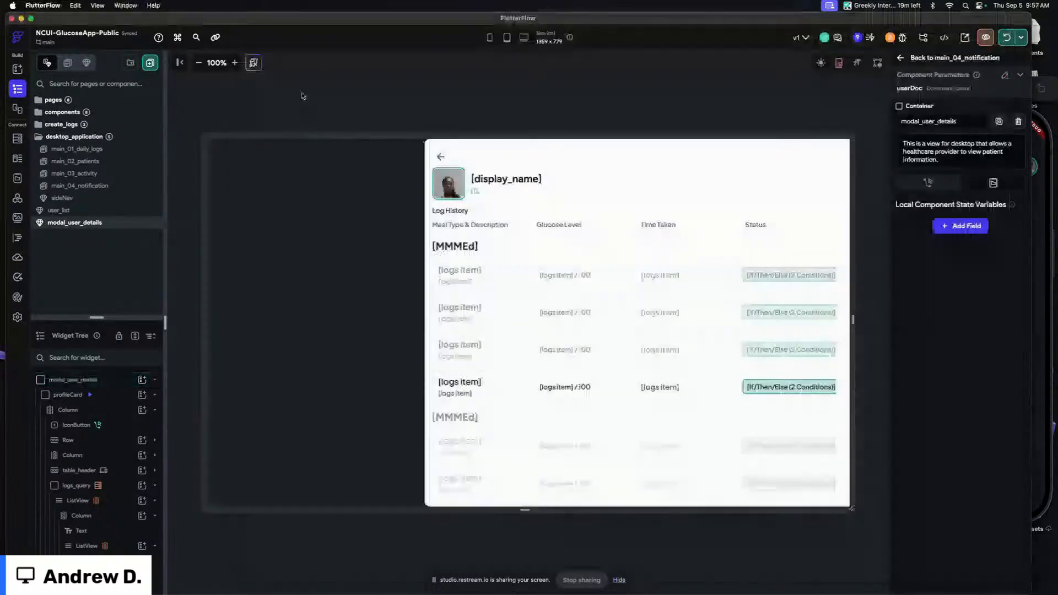
pyautogui.click(953, 59)
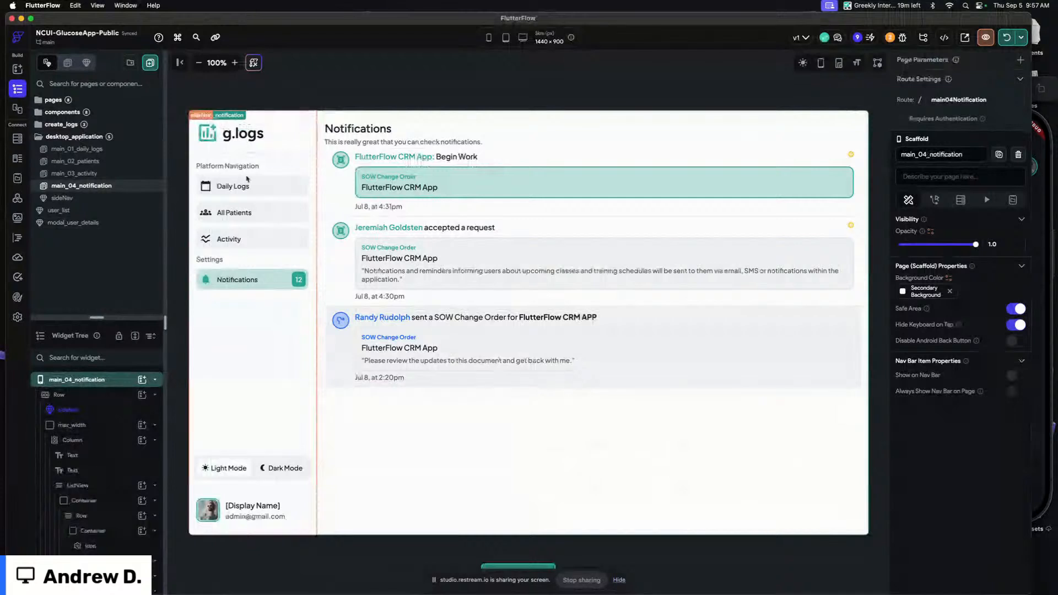
# Show the canvas resize handle bars and narrow the page preview to about 1302 px wide
pyautogui.click(838, 64)
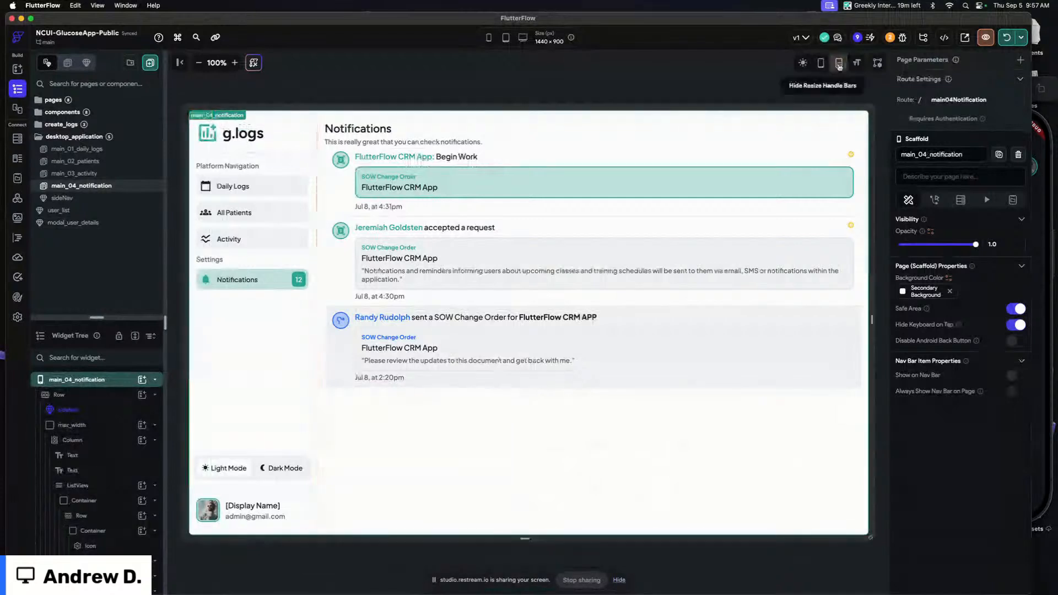
pyautogui.moveTo(868, 149)
pyautogui.mouseDown()
pyautogui.moveTo(606, 150)
pyautogui.moveTo(848, 148)
pyautogui.mouseUp()
pyautogui.click(747, 129)
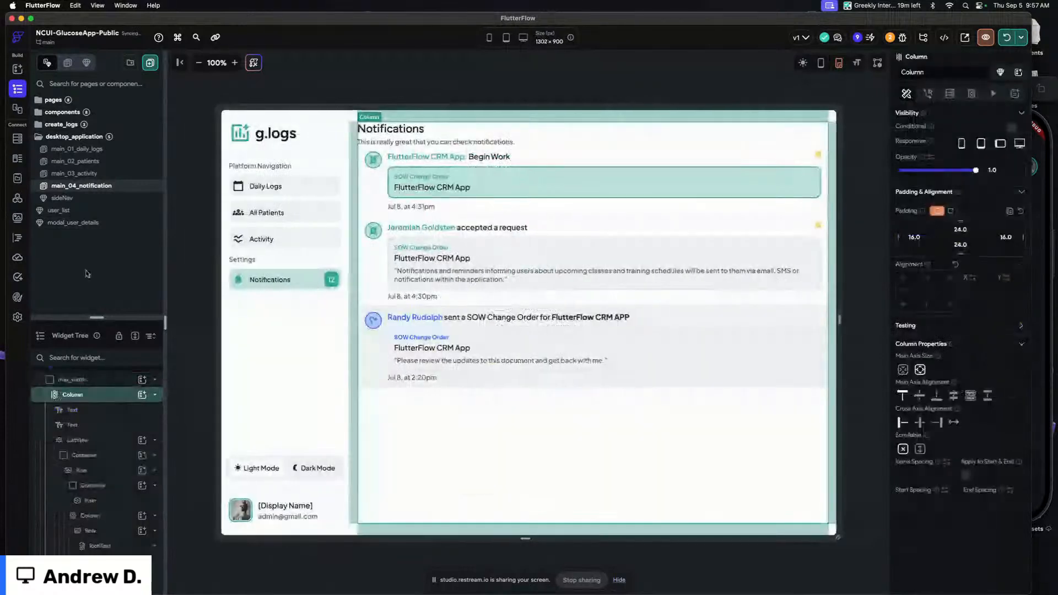
# Enlarge the widget tree and inspect the max_width container, Column and ListView of the notifications page
pyautogui.moveTo(117, 318); pyautogui.dragTo(118, 184)
pyautogui.scroll(2, 110, 292)
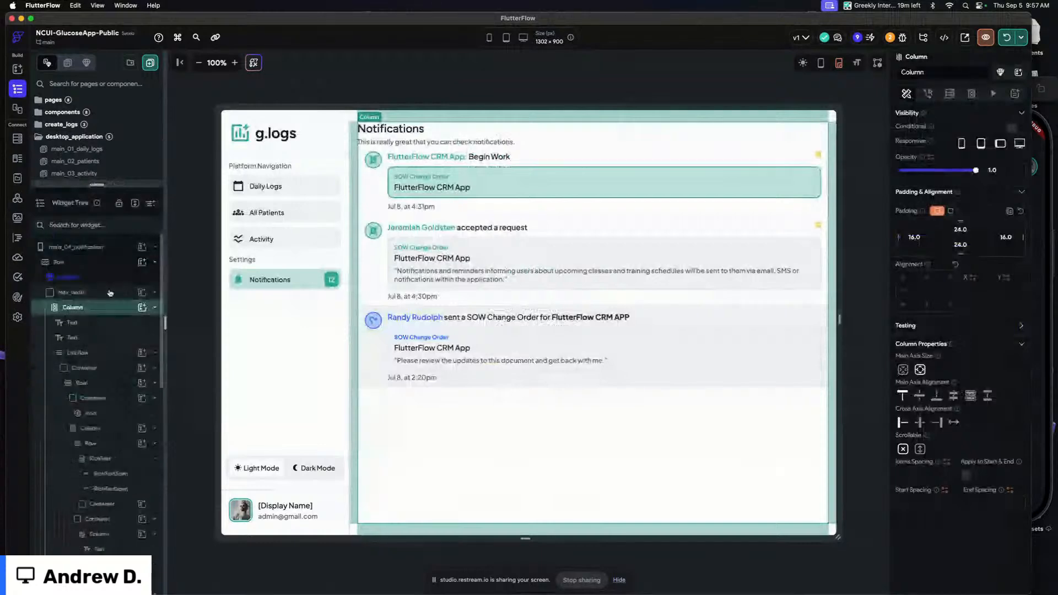
pyautogui.click(102, 292)
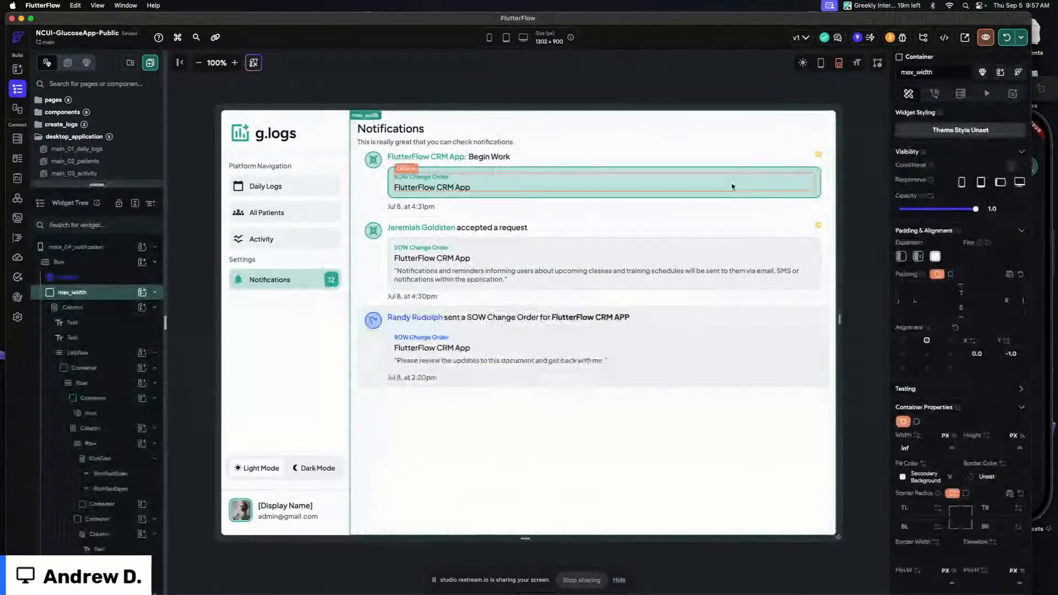
pyautogui.scroll(-3, 950, 376)
pyautogui.click(403, 445)
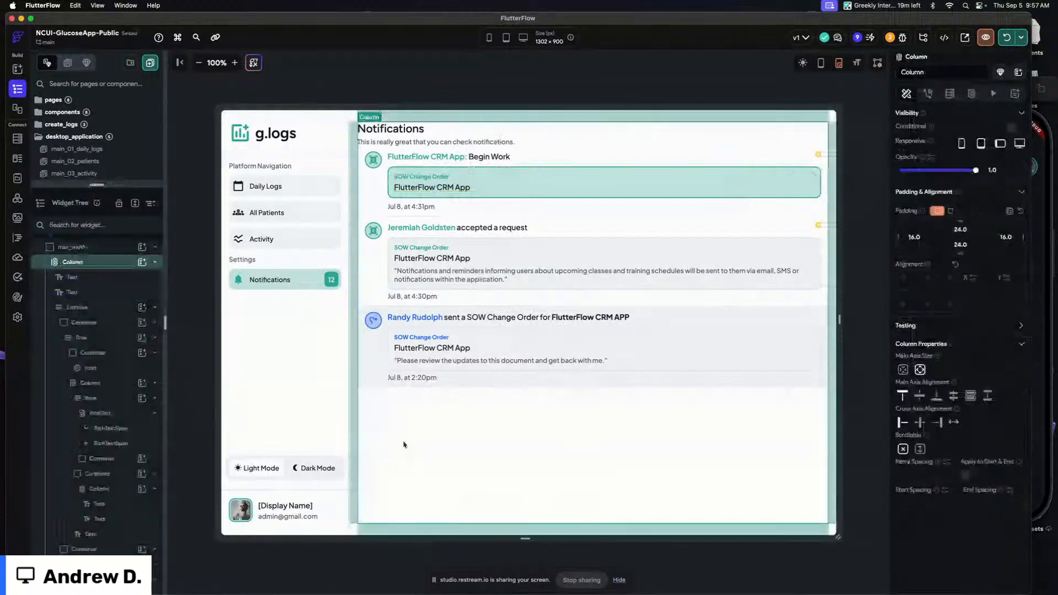
pyautogui.click(88, 309)
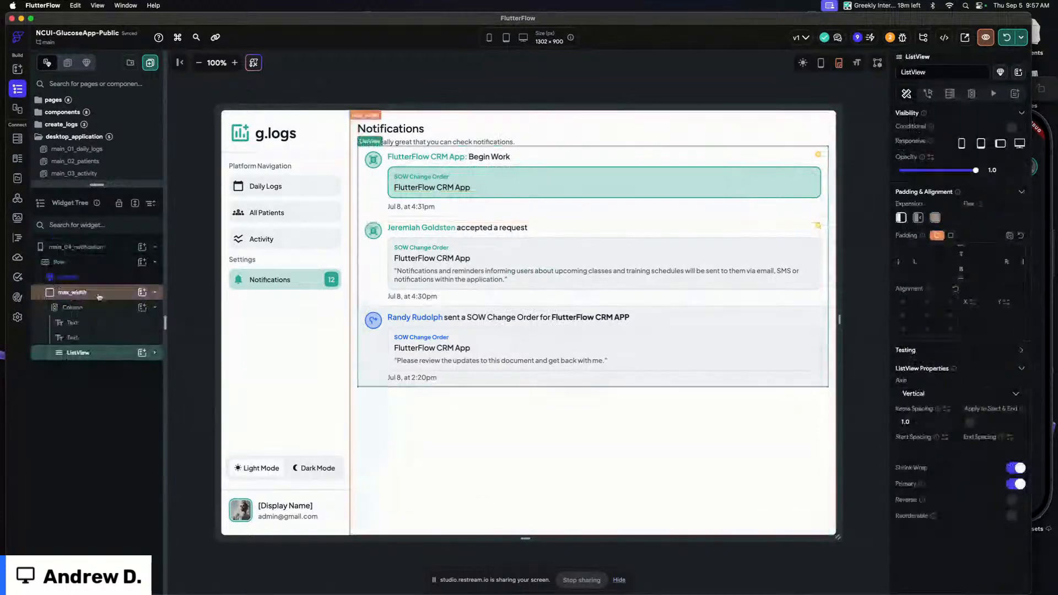
# Wrap the notifications page's Column in another Column and rename the wrapper Column-wrapper
pyautogui.click(99, 297)
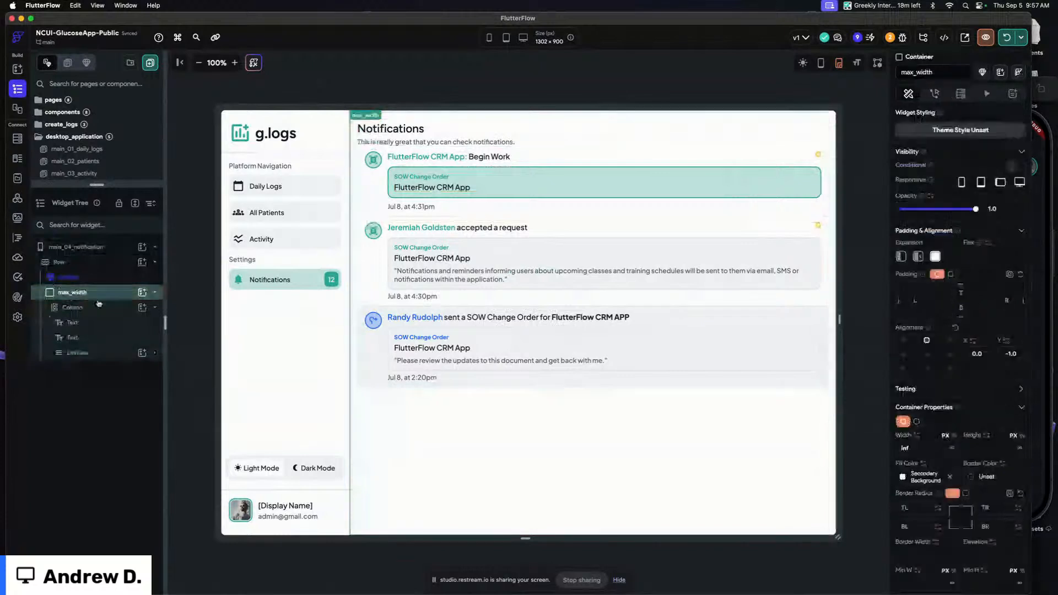
pyautogui.click(100, 303)
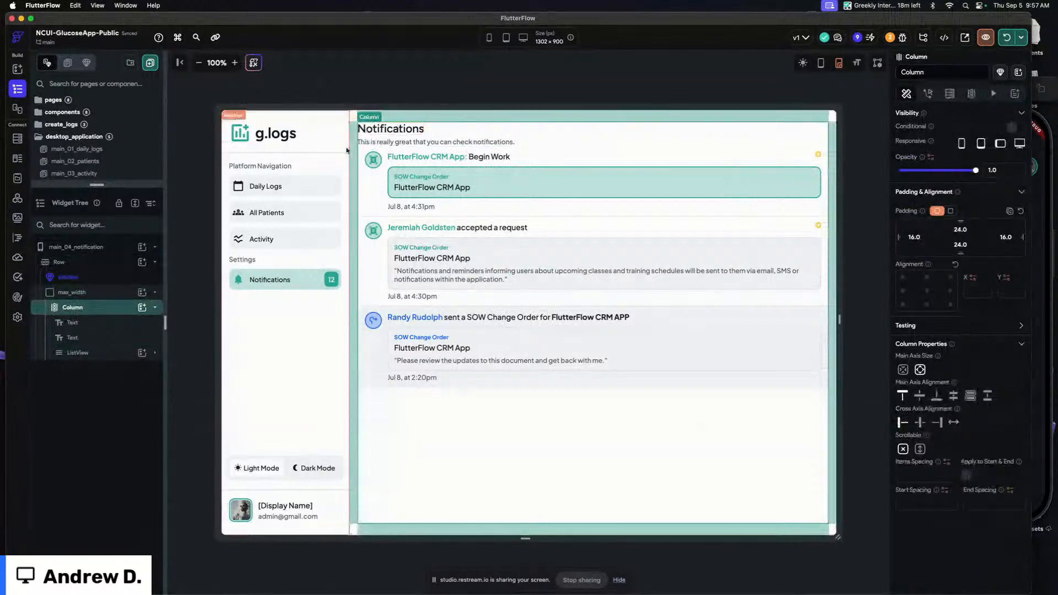
pyautogui.press('super+b')
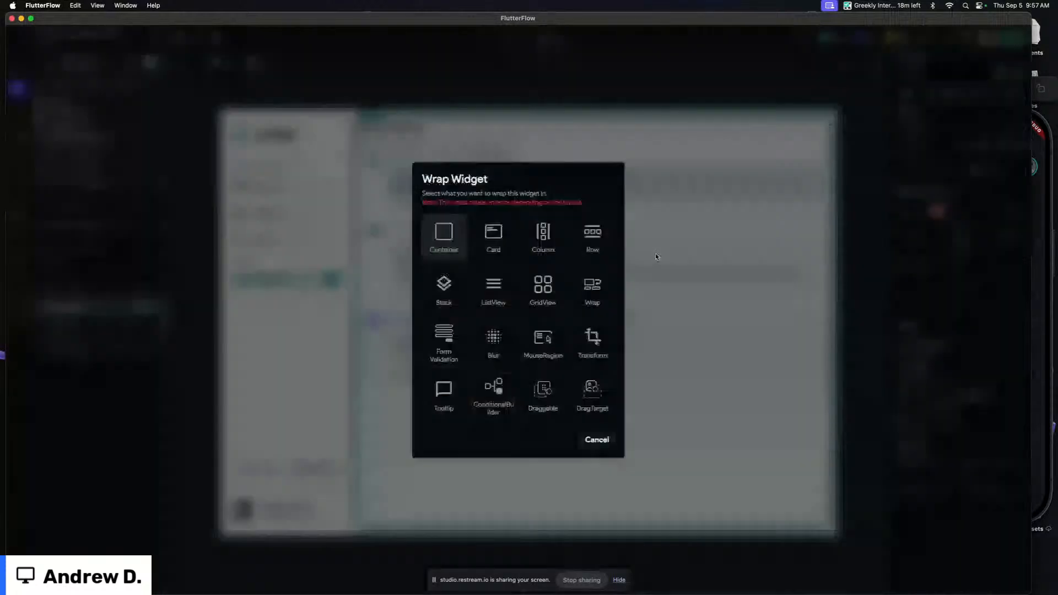
pyautogui.click(548, 243)
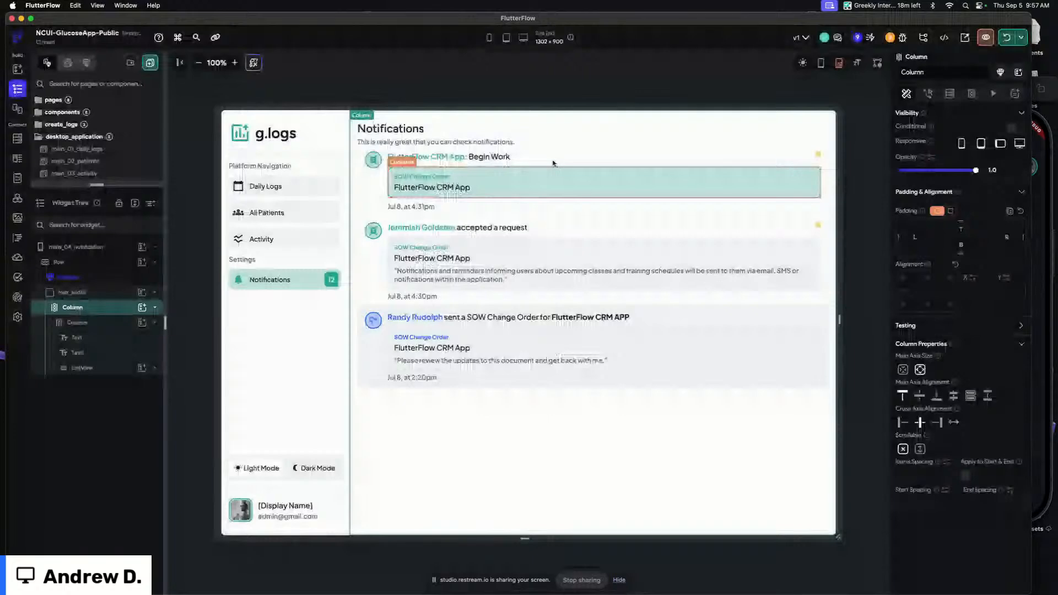
pyautogui.click(949, 72)
pyautogui.write('-wrappe')
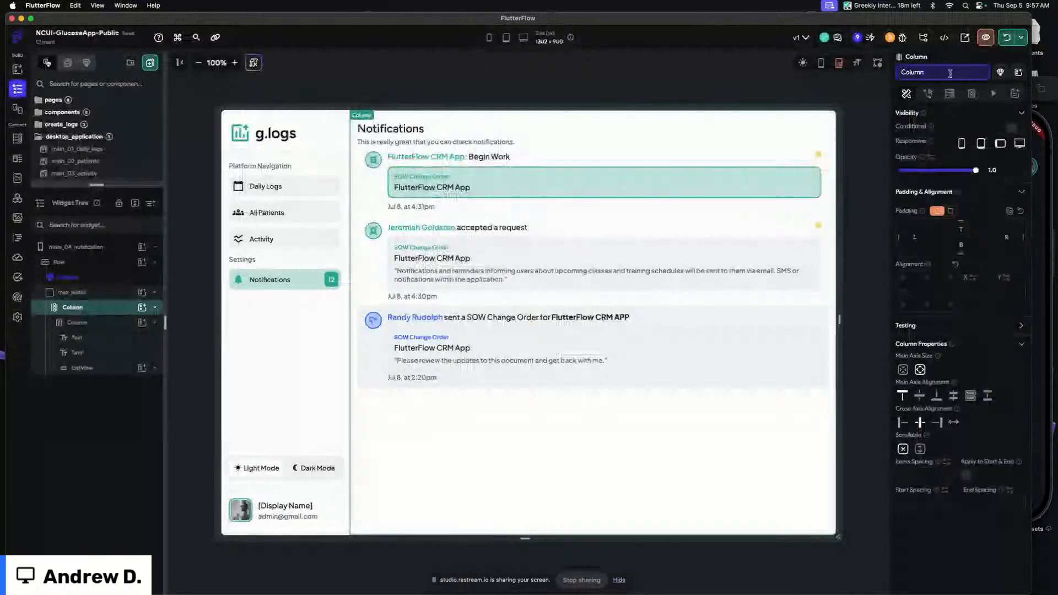
pyautogui.write('r')
pyautogui.press('Return')
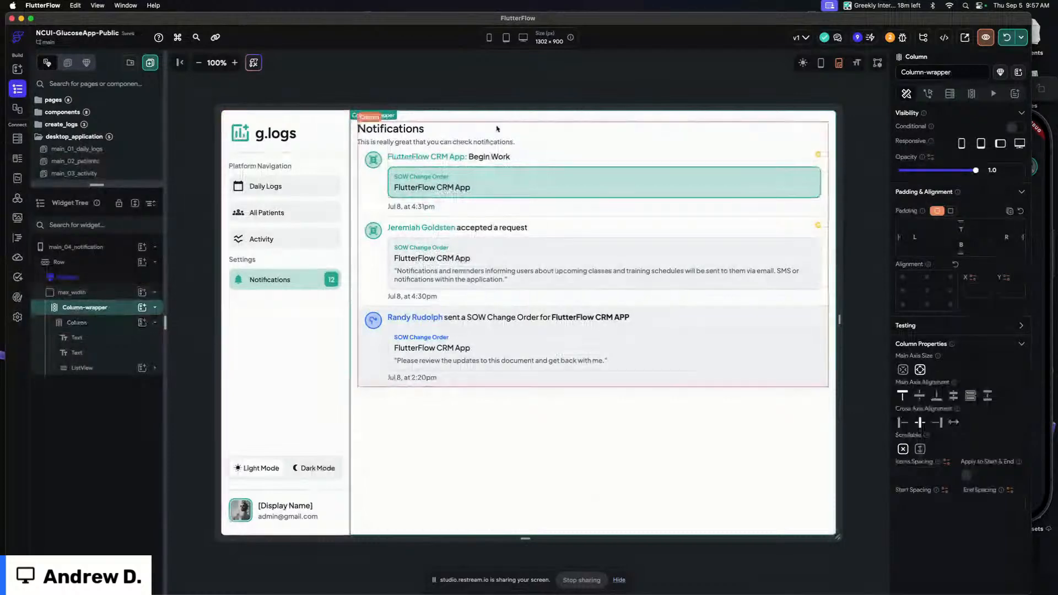
pyautogui.press('super+f')
pyautogui.moveTo(883, 269); pyautogui.dragTo(397, 489)
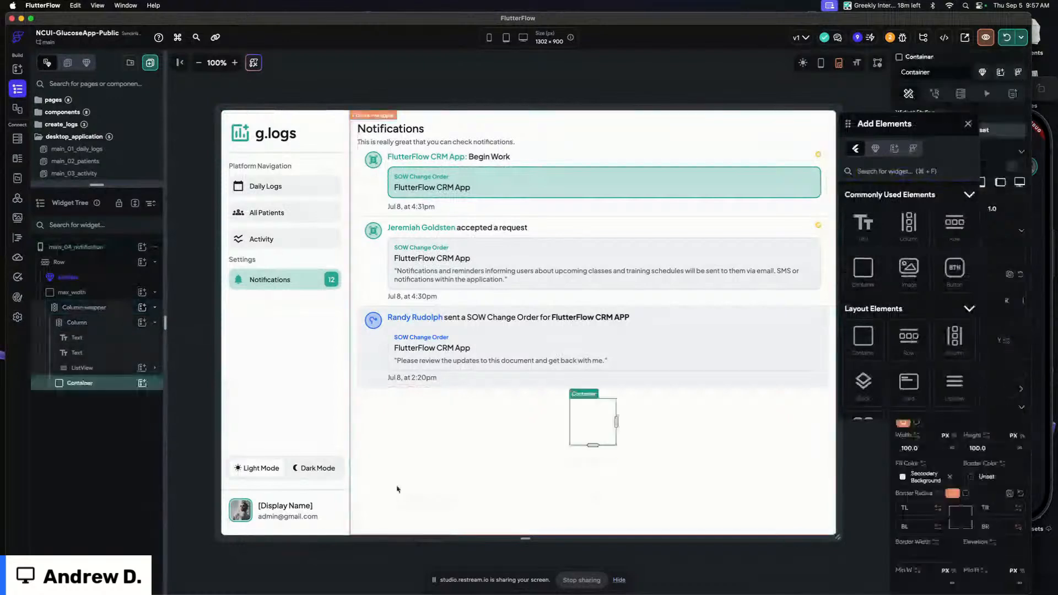
pyautogui.click(967, 124)
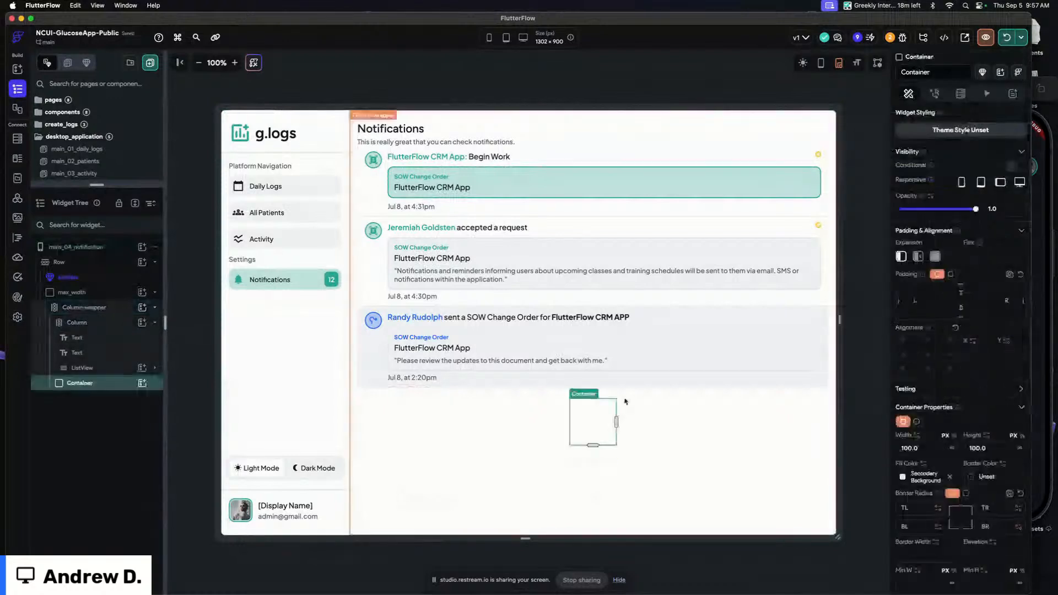
pyautogui.press('Delete')
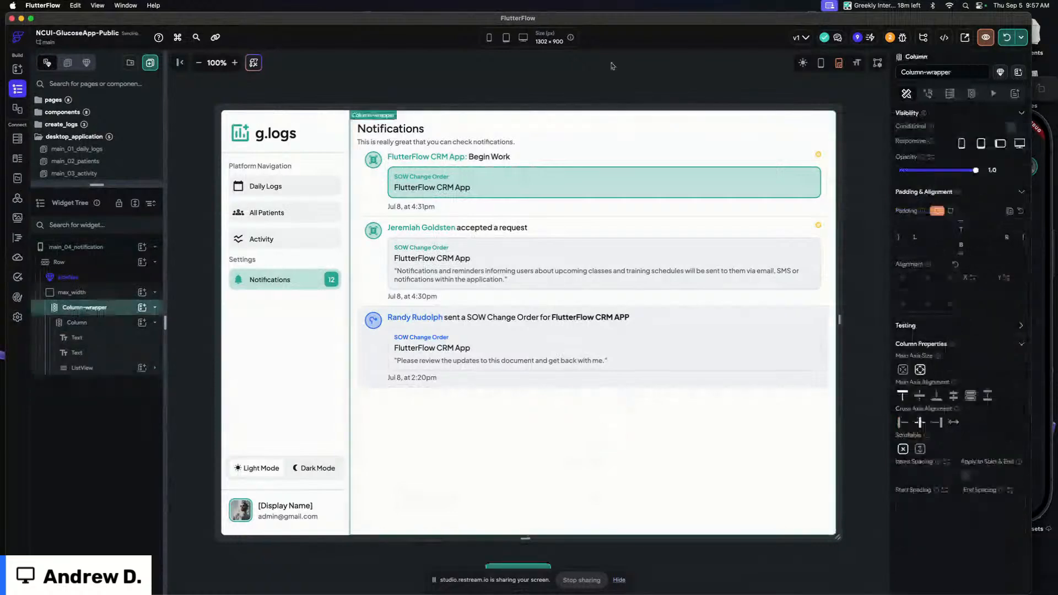
# Create a new component named custom_mobile_nav
pyautogui.press('super+k')
pyautogui.write('add')
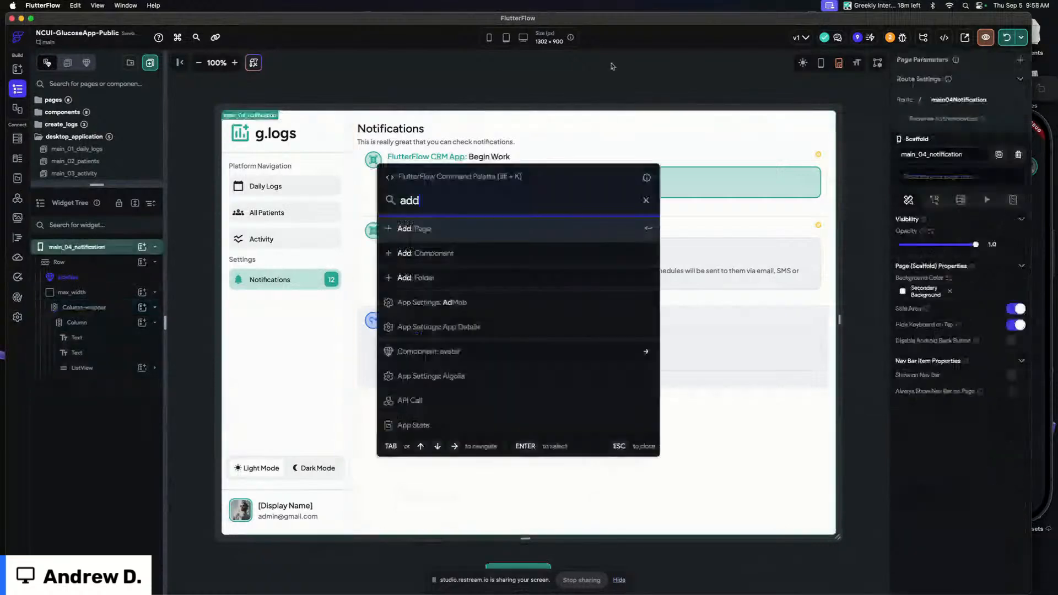
pyautogui.press('Down')
pyautogui.press('Return')
pyautogui.click(363, 279)
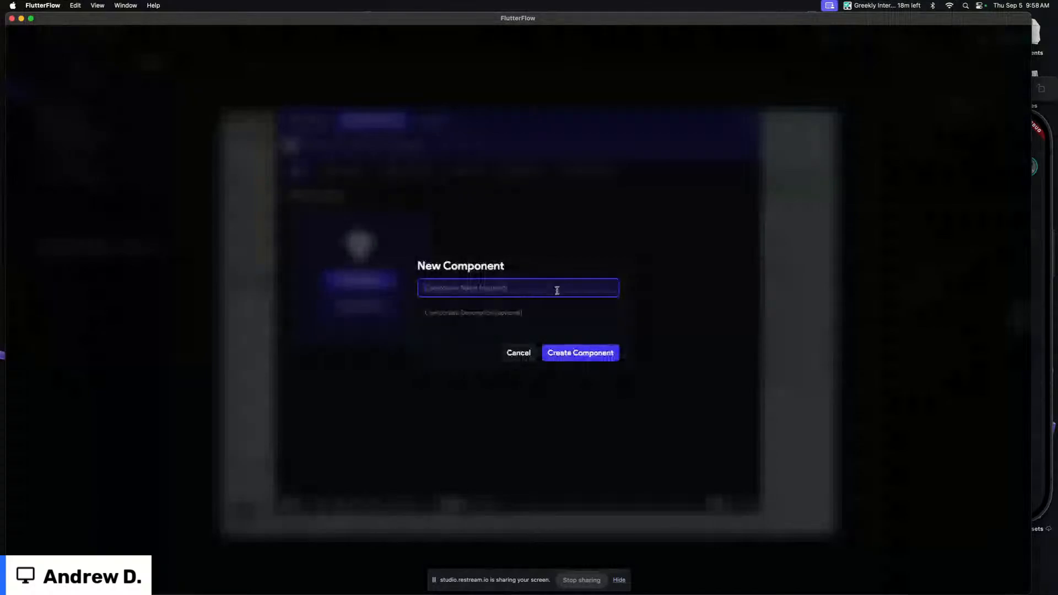
pyautogui.write('custom')
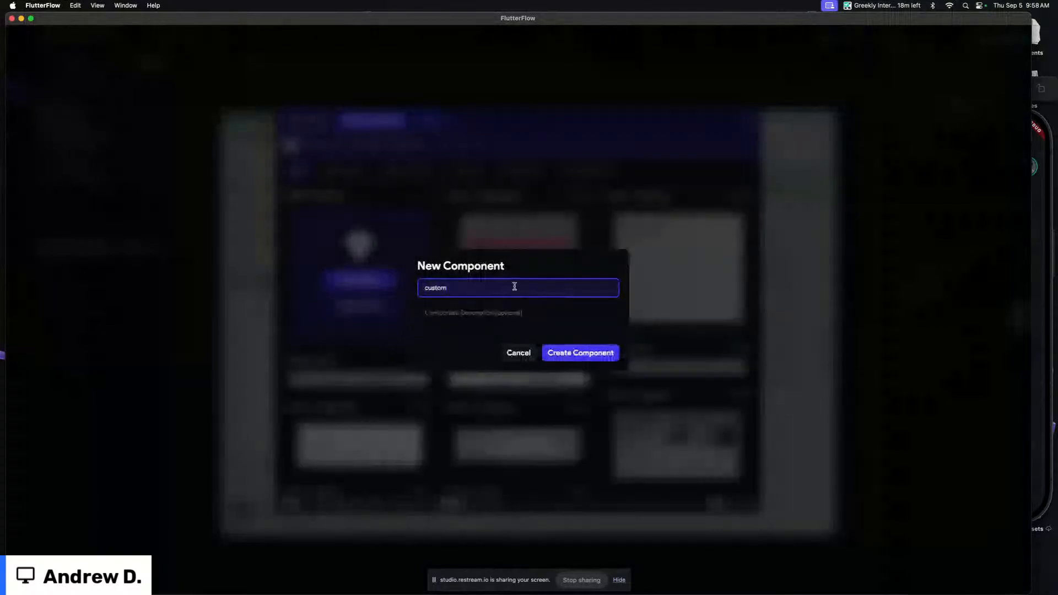
pyautogui.write('_mobile_nav')
pyautogui.click(590, 355)
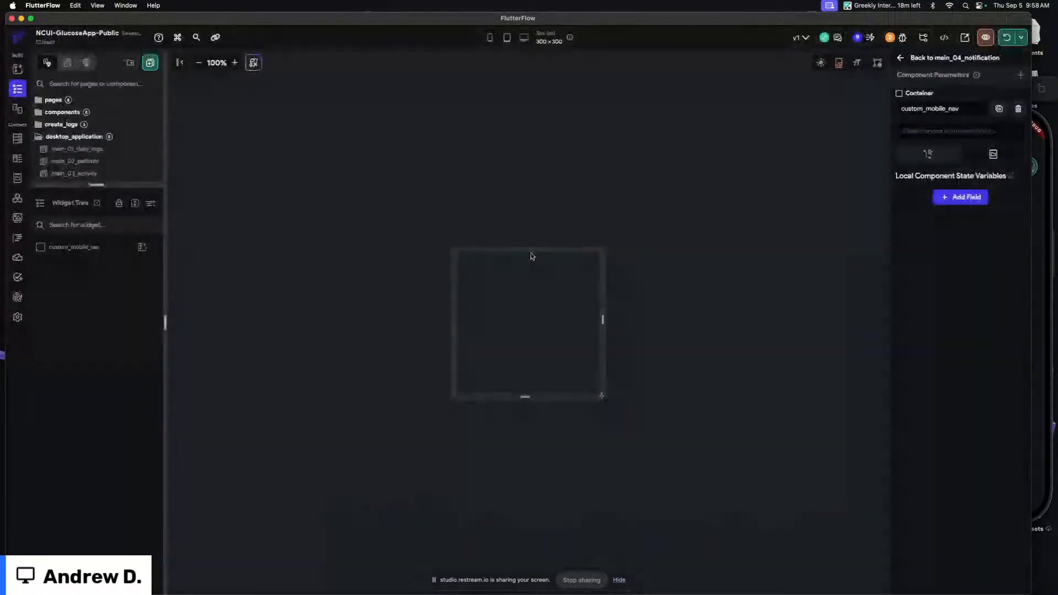
# Make the component's Container full width and resize the component canvas to about 609 × 213 px
pyautogui.click(485, 290)
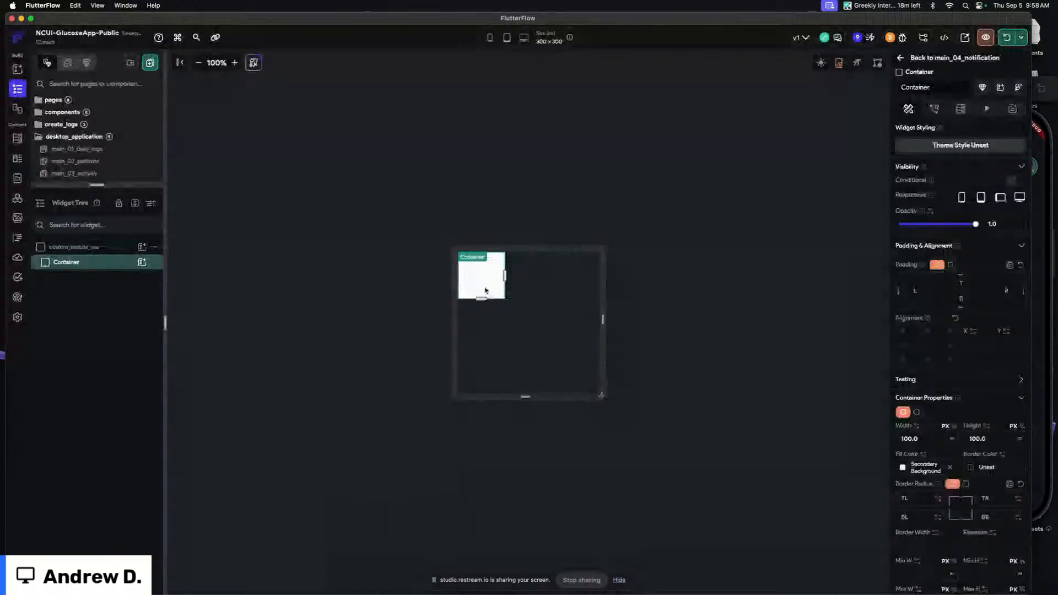
pyautogui.click(952, 439)
pyautogui.moveTo(601, 393); pyautogui.dragTo(674, 357)
pyautogui.click(235, 63)
pyautogui.click(524, 133)
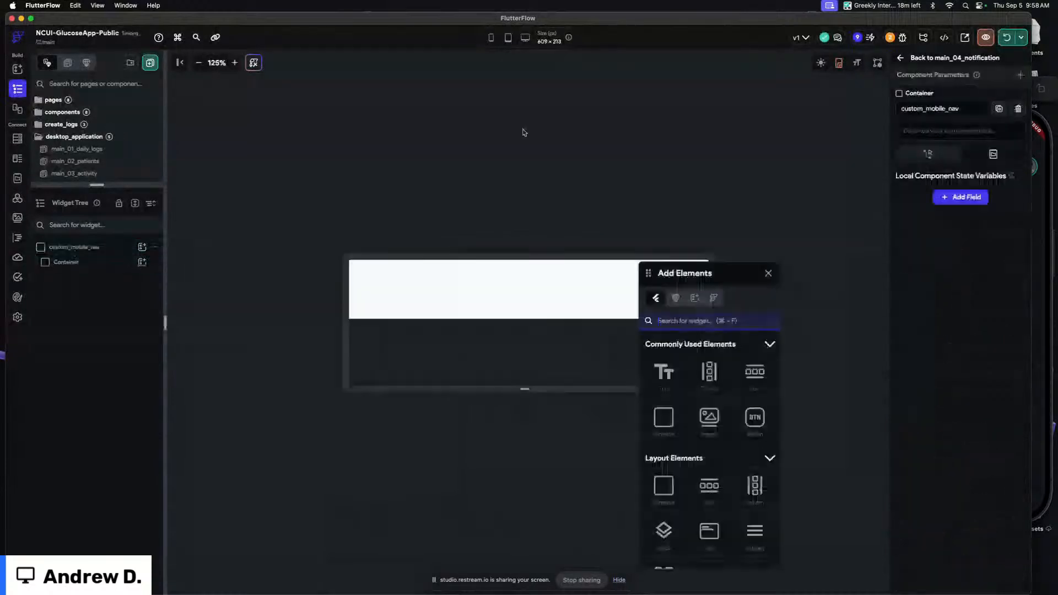
# Add a Row inside the Container and fill it with four Columns
pyautogui.moveTo(755, 371); pyautogui.dragTo(516, 310)
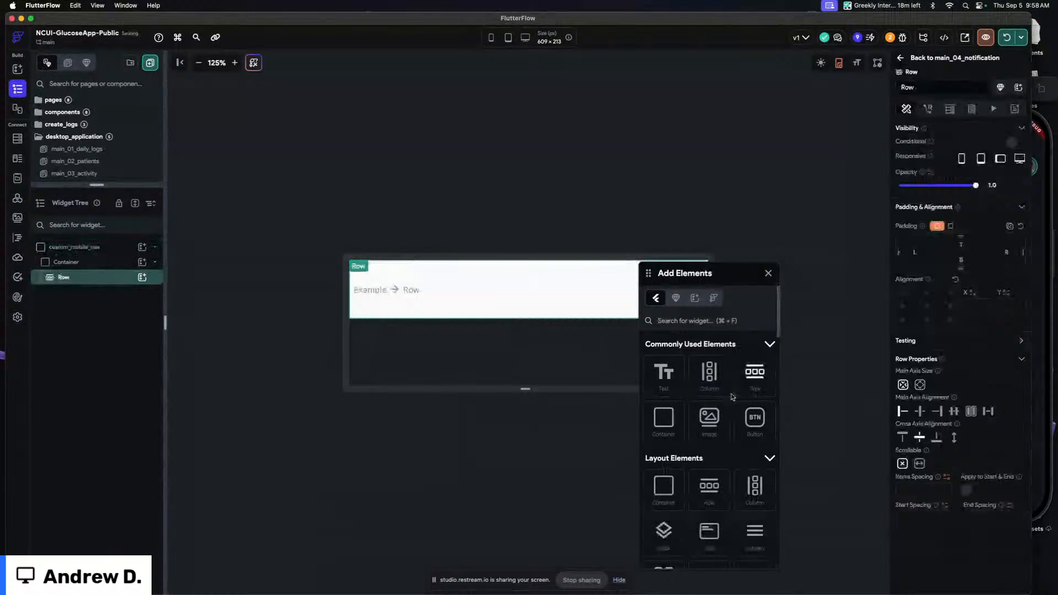
pyautogui.moveTo(657, 275); pyautogui.dragTo(773, 240)
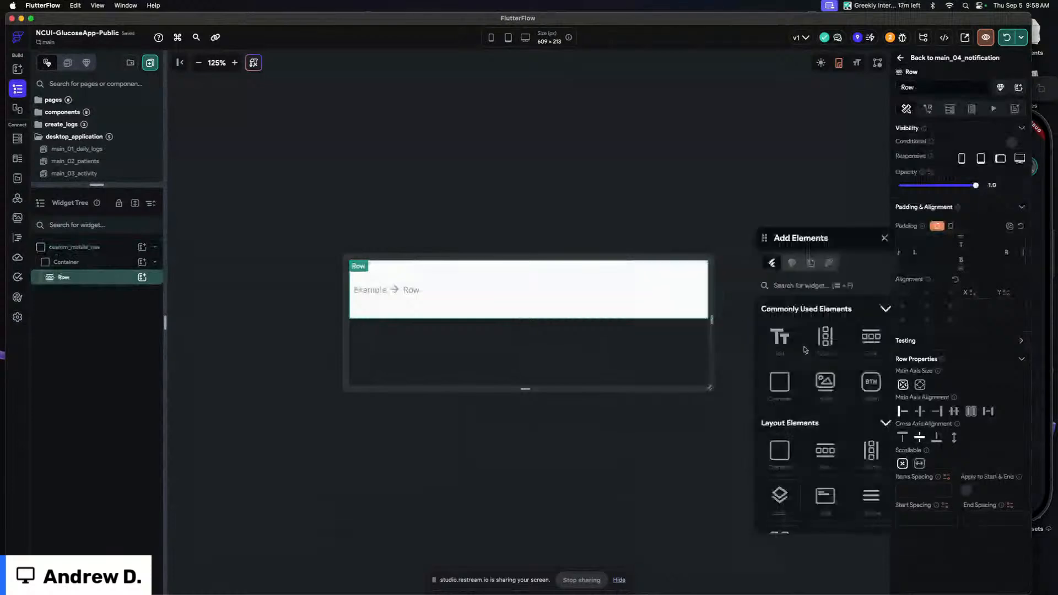
pyautogui.moveTo(821, 342); pyautogui.dragTo(380, 285)
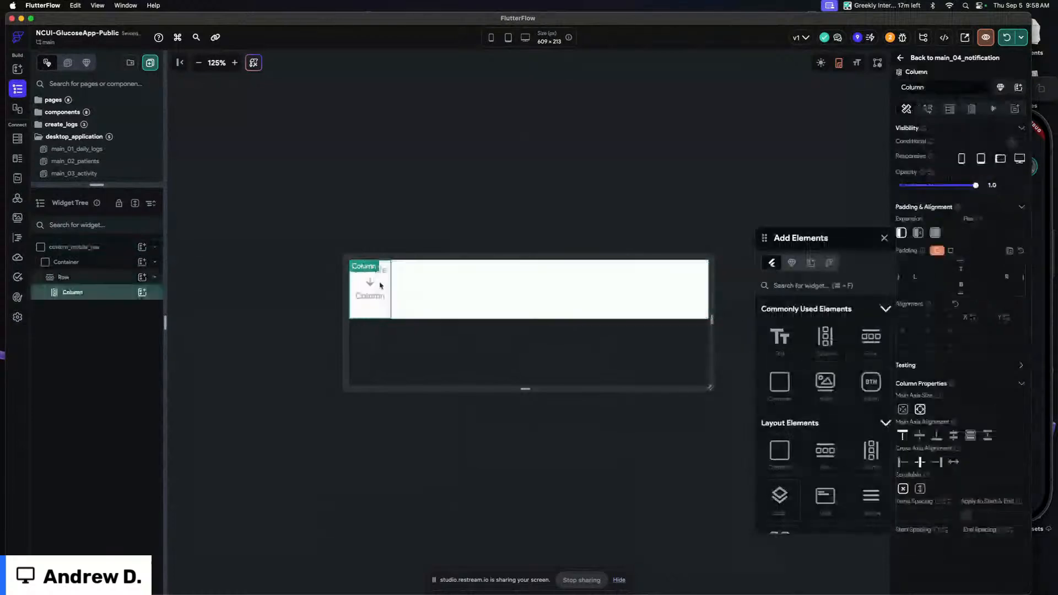
pyautogui.press('super+d')
pyautogui.press('super+d')
pyautogui.press('super+d')
# Set the Row's item spacing to 12
pyautogui.click(523, 294)
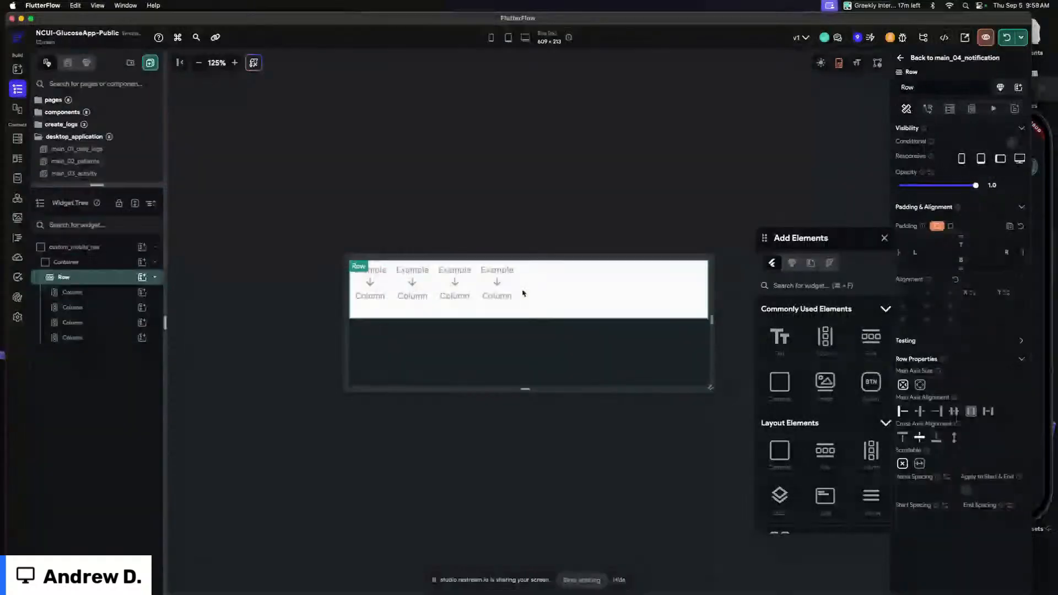
pyautogui.click(497, 294)
pyautogui.keyDown('shift'); pyautogui.click(463, 292); pyautogui.keyUp('shift')
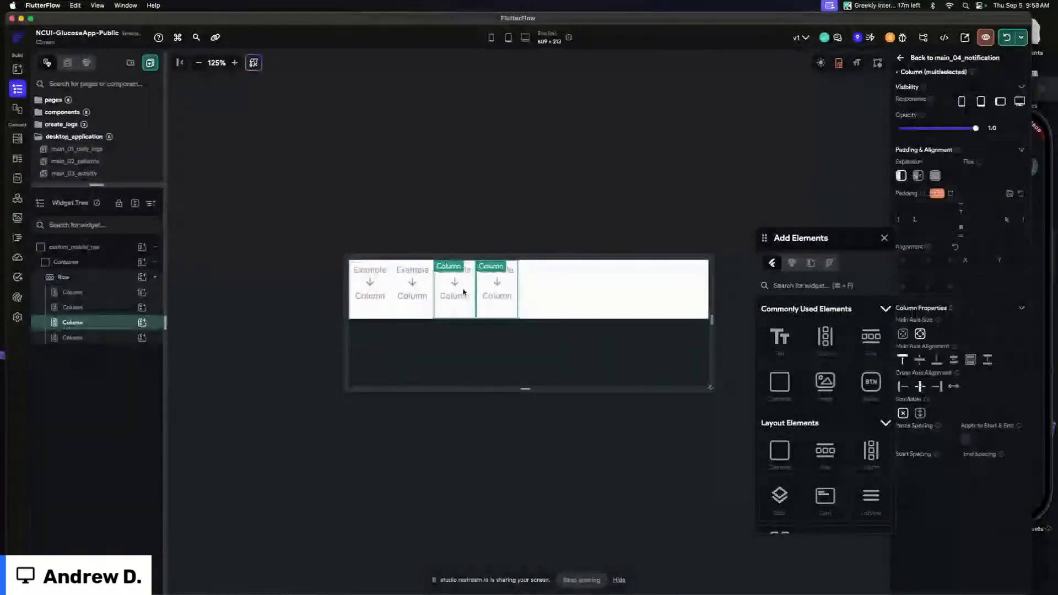
pyautogui.keyDown('shift'); pyautogui.click(361, 292); pyautogui.keyUp('shift')
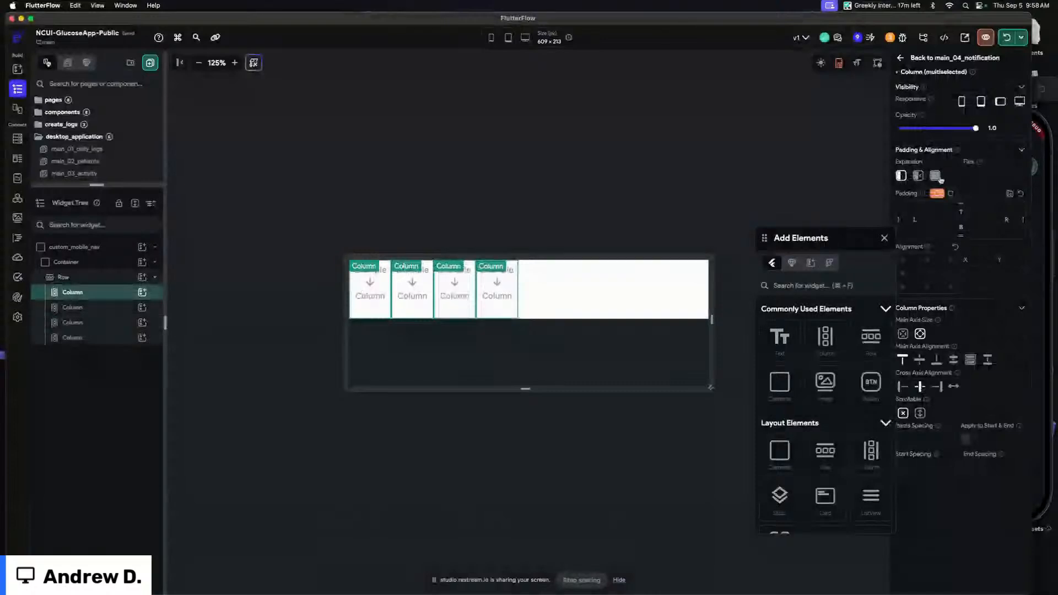
pyautogui.click(650, 291)
pyautogui.click(884, 238)
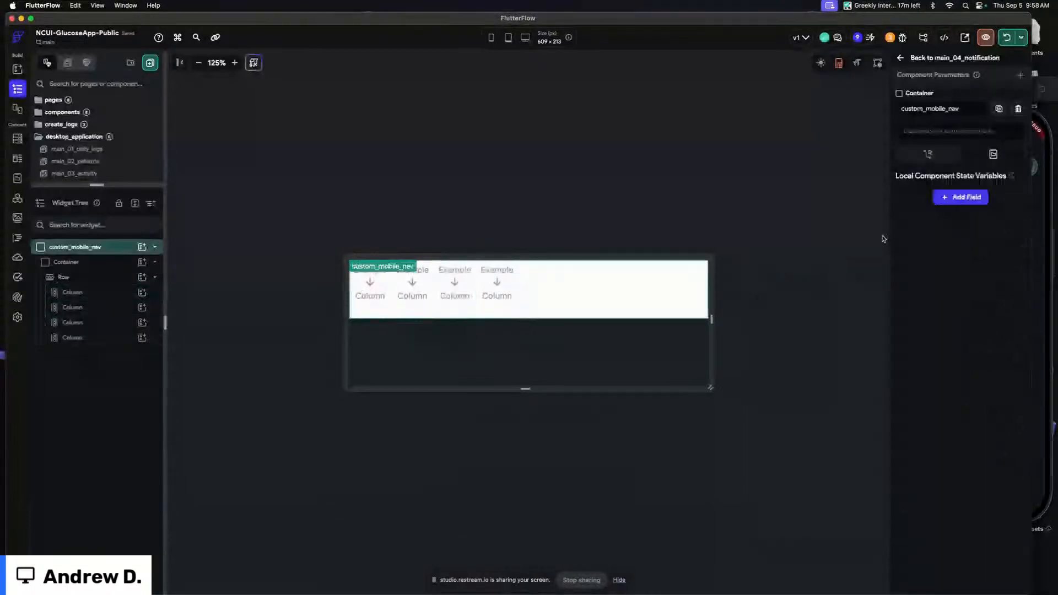
pyautogui.click(655, 290)
pyautogui.click(916, 489)
pyautogui.write('12')
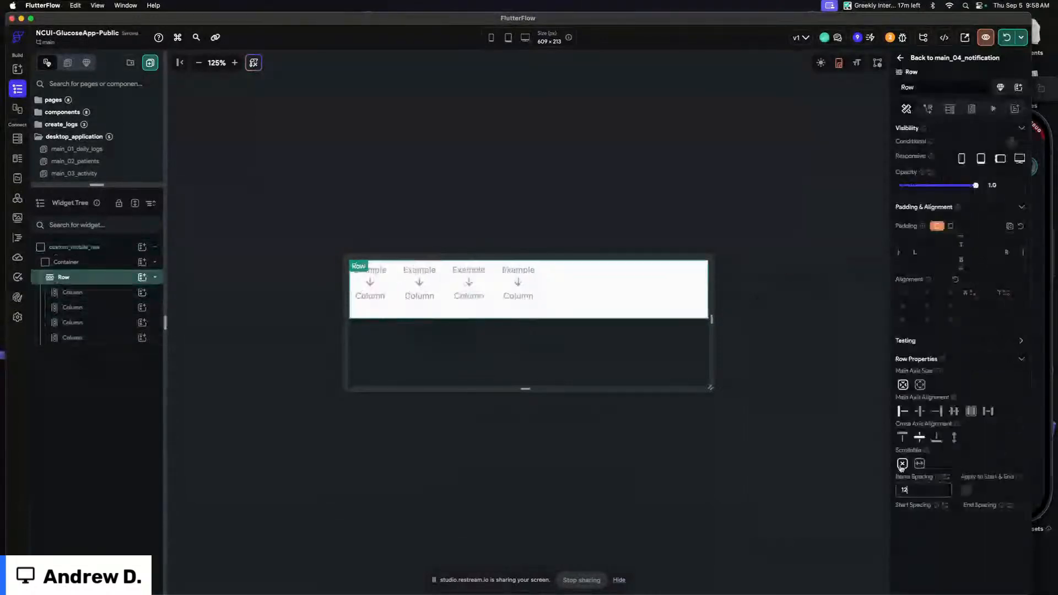
# Expand all four Columns to fill the Row and center their content along the main axis
pyautogui.click(518, 292)
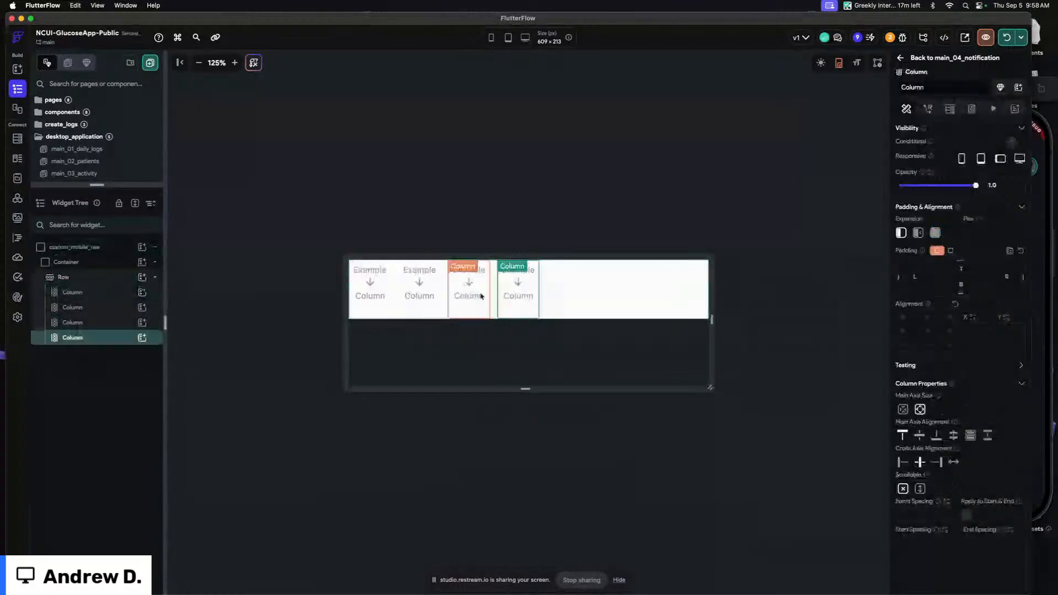
pyautogui.keyDown('shift'); pyautogui.click(375, 295); pyautogui.keyUp('shift')
pyautogui.click(935, 175)
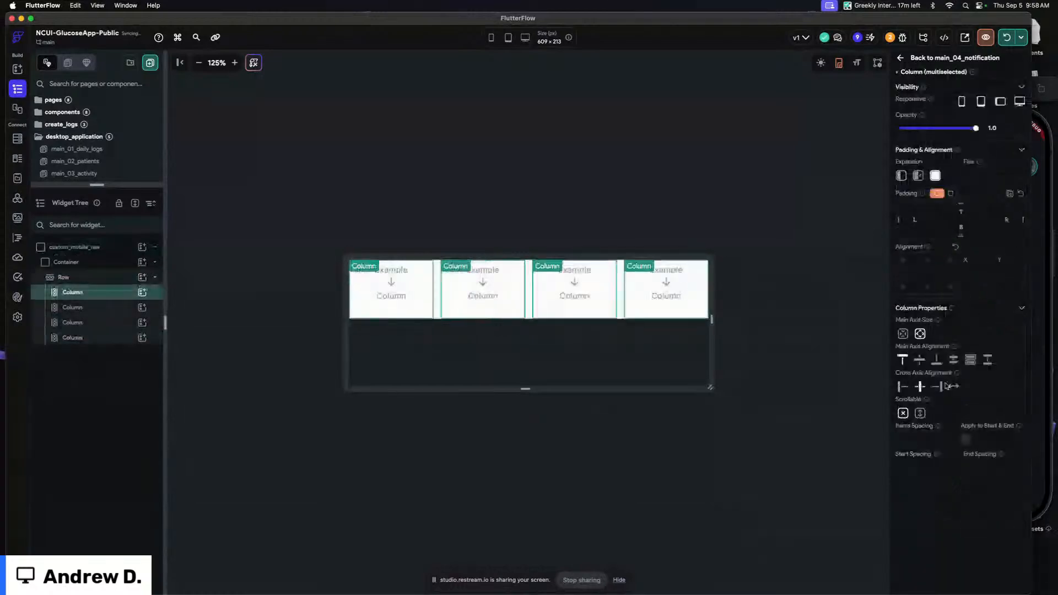
pyautogui.click(919, 359)
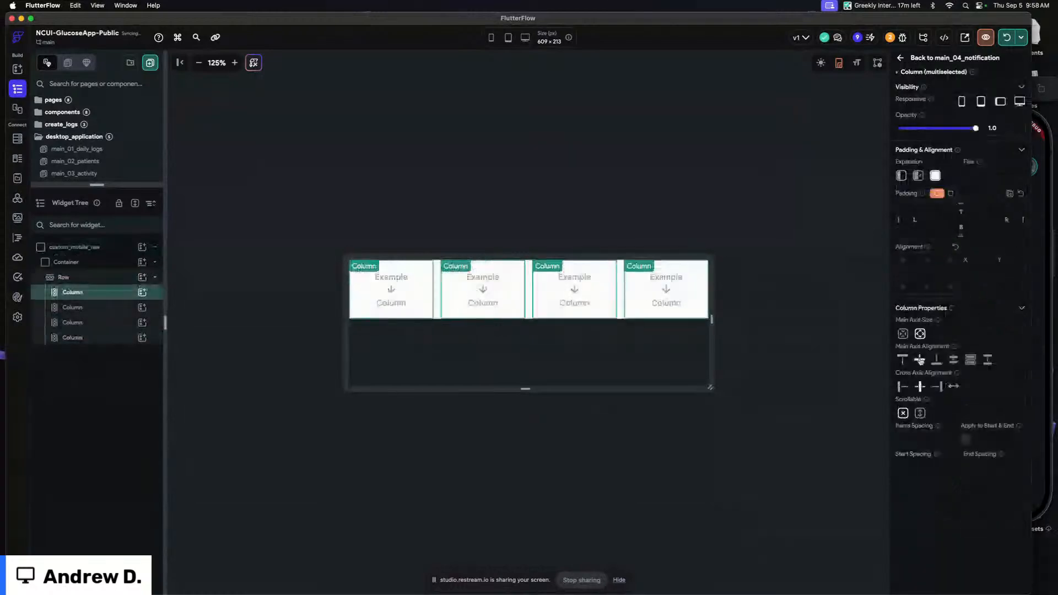
pyautogui.click(536, 218)
# Add an Icon and, beneath it, a Container into the first Column
pyautogui.click(692, 320)
pyautogui.write('icon')
pyautogui.moveTo(663, 507); pyautogui.dragTo(397, 292)
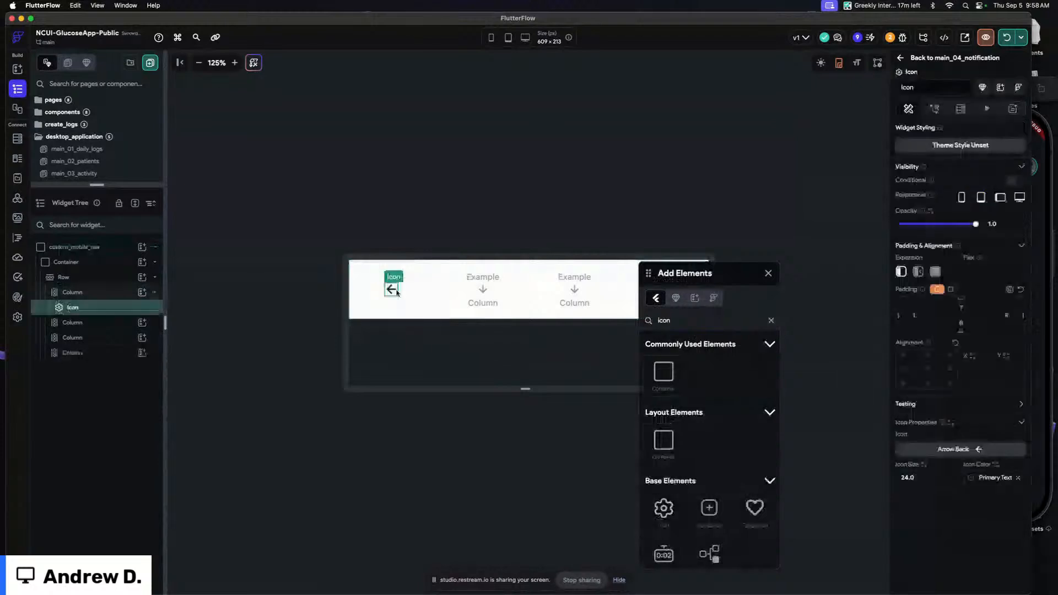
pyautogui.click(771, 324)
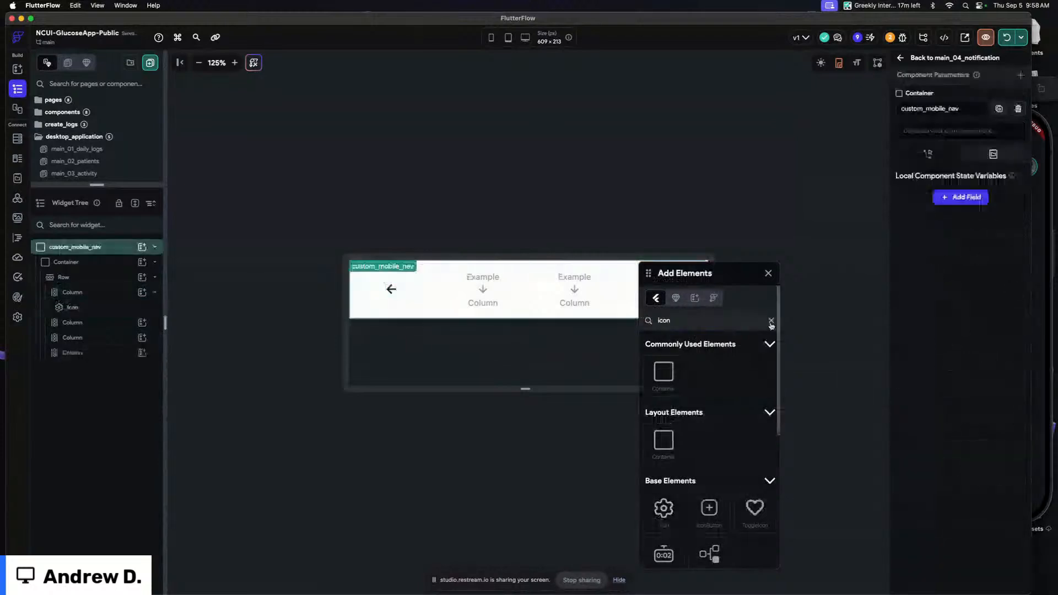
pyautogui.click(771, 322)
pyautogui.moveTo(664, 419); pyautogui.dragTo(391, 316)
pyautogui.click(767, 274)
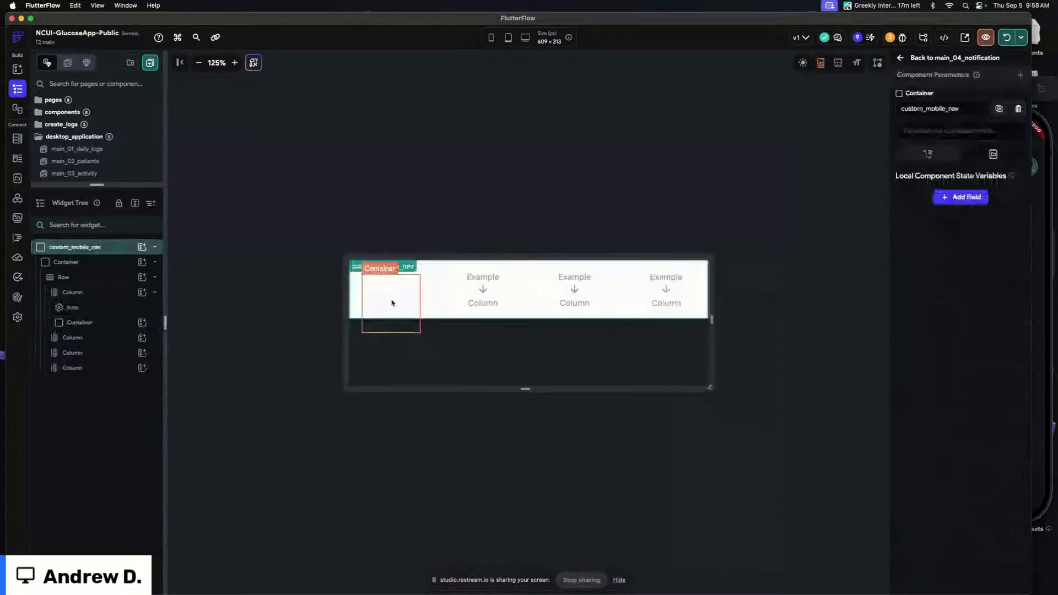
# Size the indicator Container to 40 × 4 px, fill it with the Primary colour, and switch its border radius mode
pyautogui.click(392, 302)
pyautogui.doubleClick(978, 463)
pyautogui.write('4')
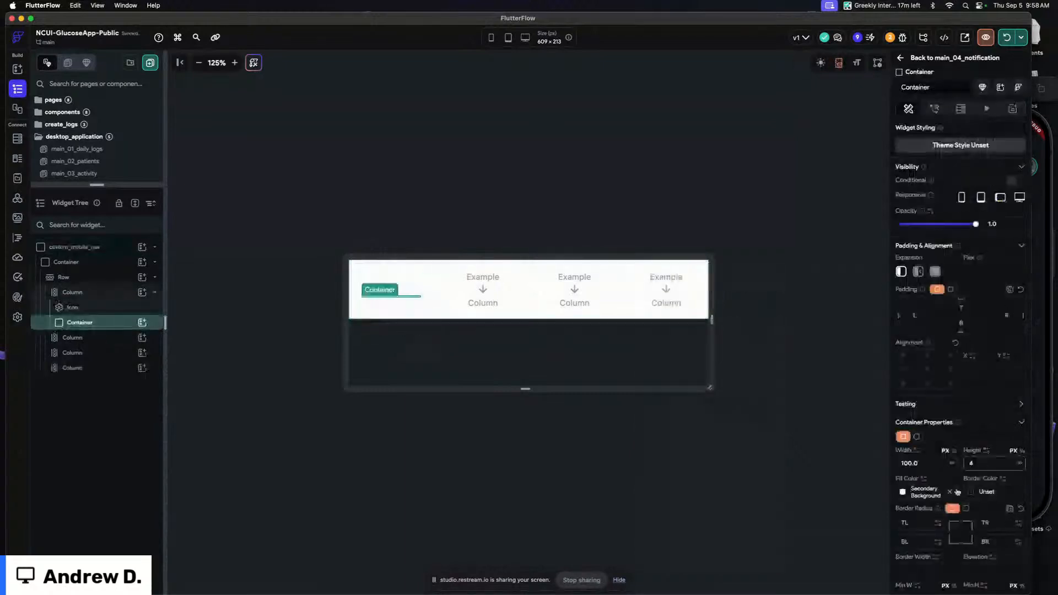
pyautogui.click(903, 492)
pyautogui.click(770, 462)
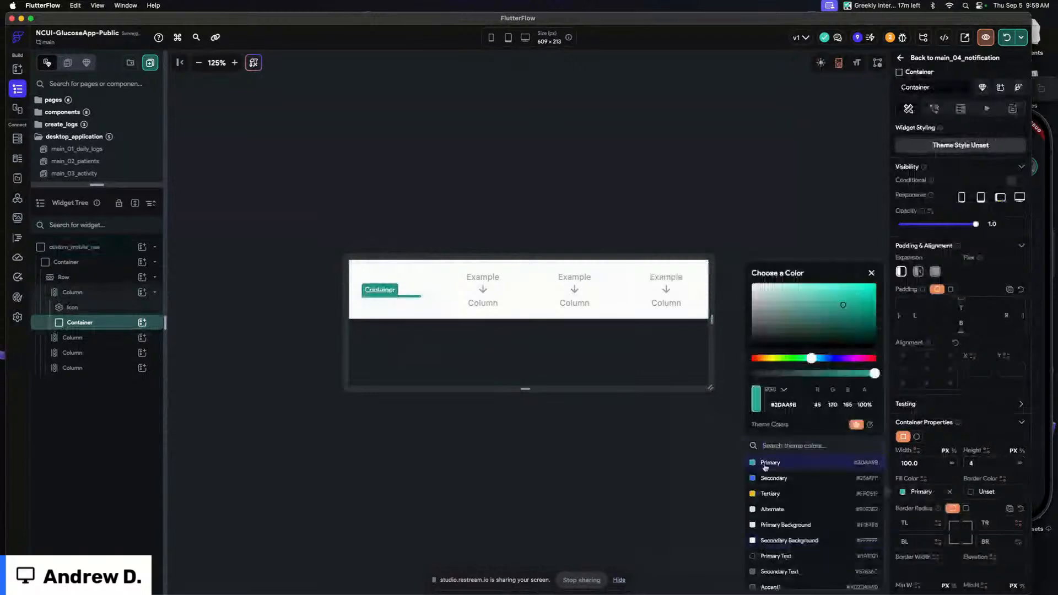
pyautogui.click(935, 463)
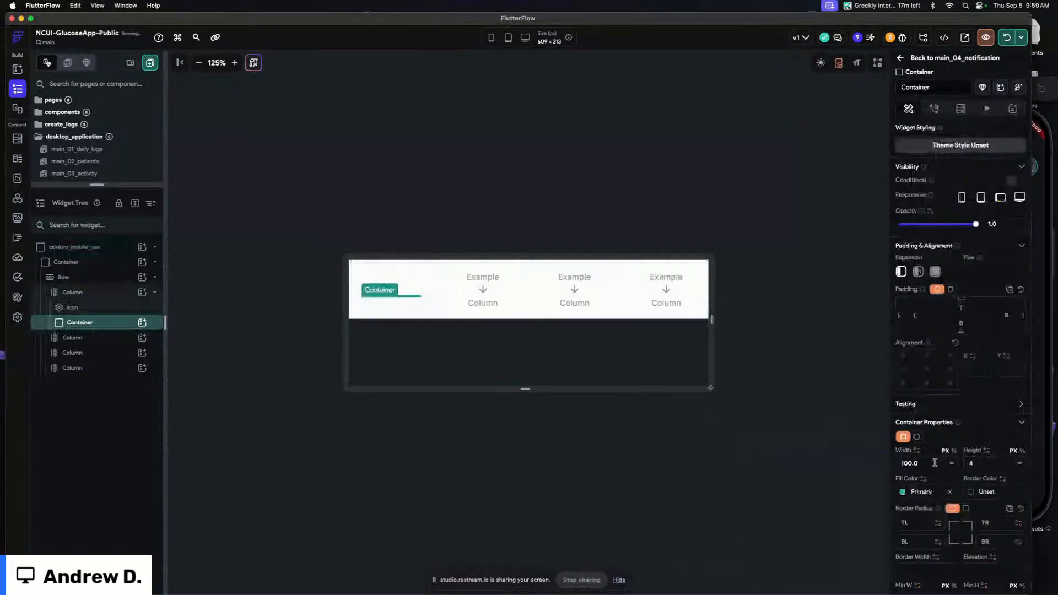
pyautogui.doubleClick(934, 463)
pyautogui.write('40')
pyautogui.click(965, 508)
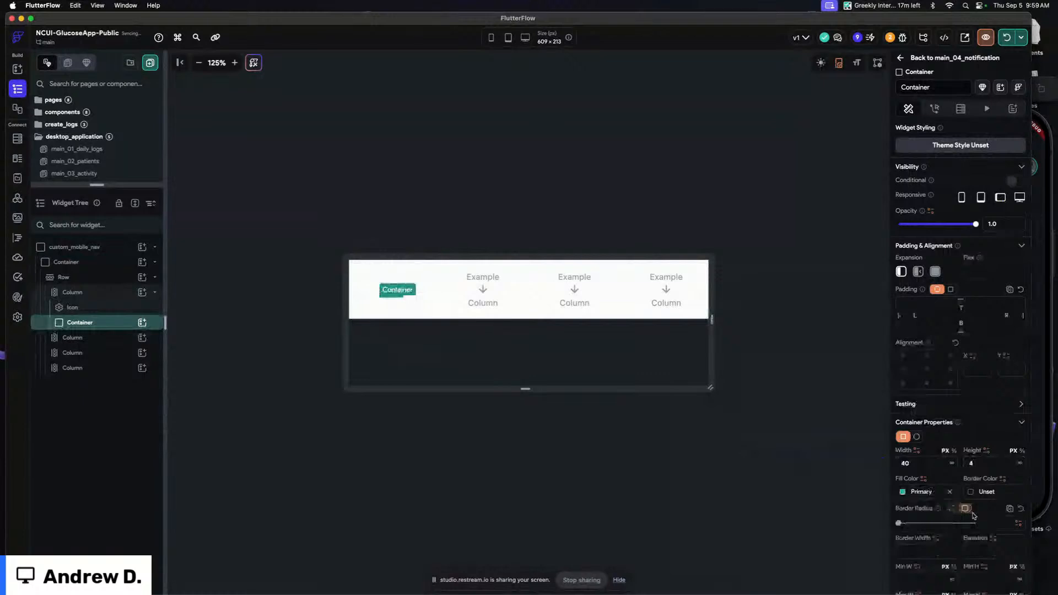
pyautogui.click(423, 216)
# Set the first Column's arrow icon size to 32 and open the icon picker without choosing an icon
pyautogui.click(406, 291)
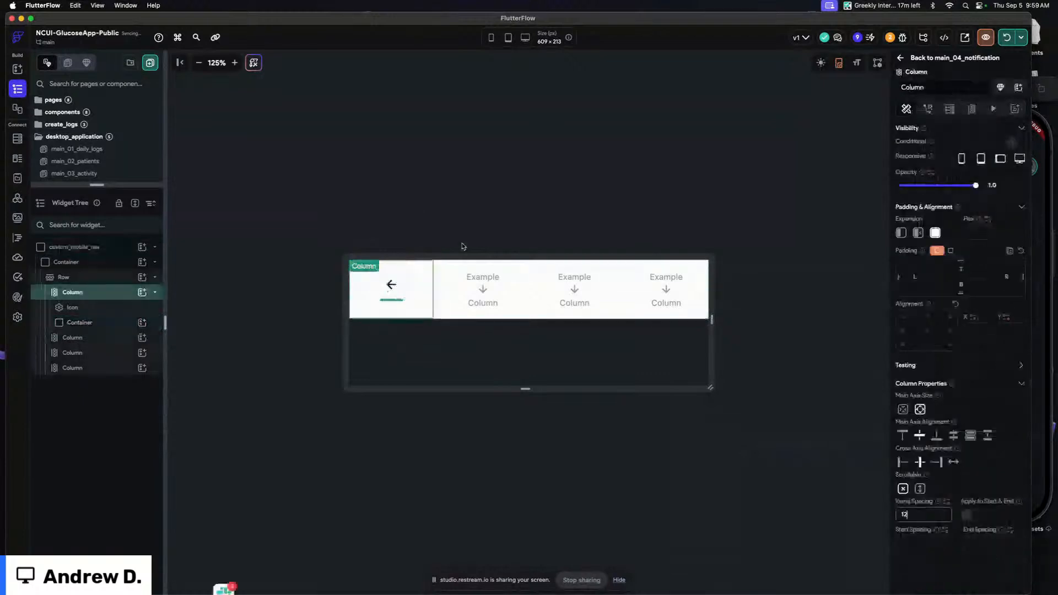
pyautogui.click(391, 285)
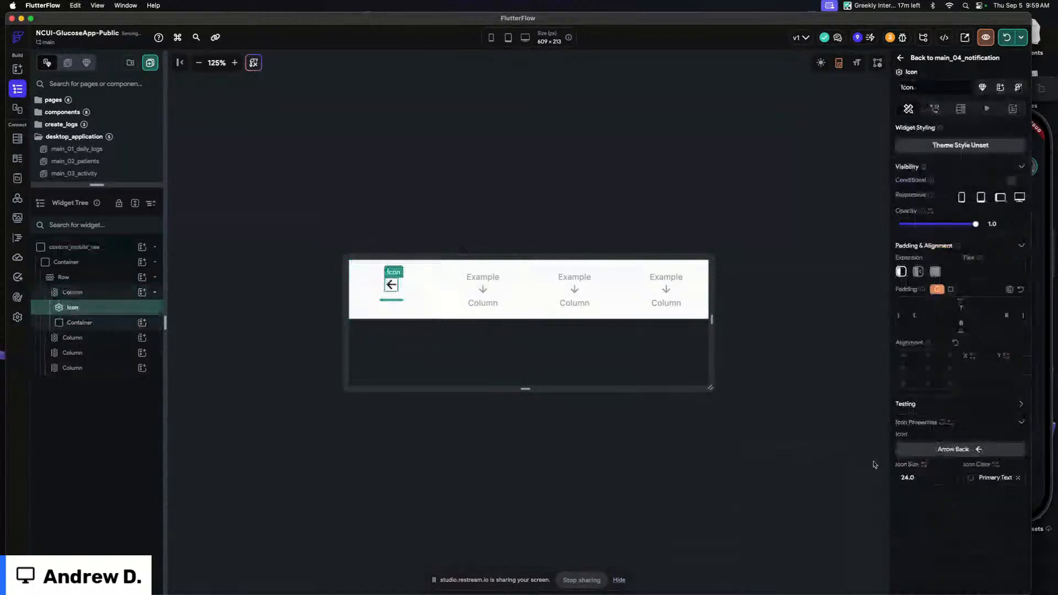
pyautogui.click(895, 478)
pyautogui.write('32')
pyautogui.click(953, 449)
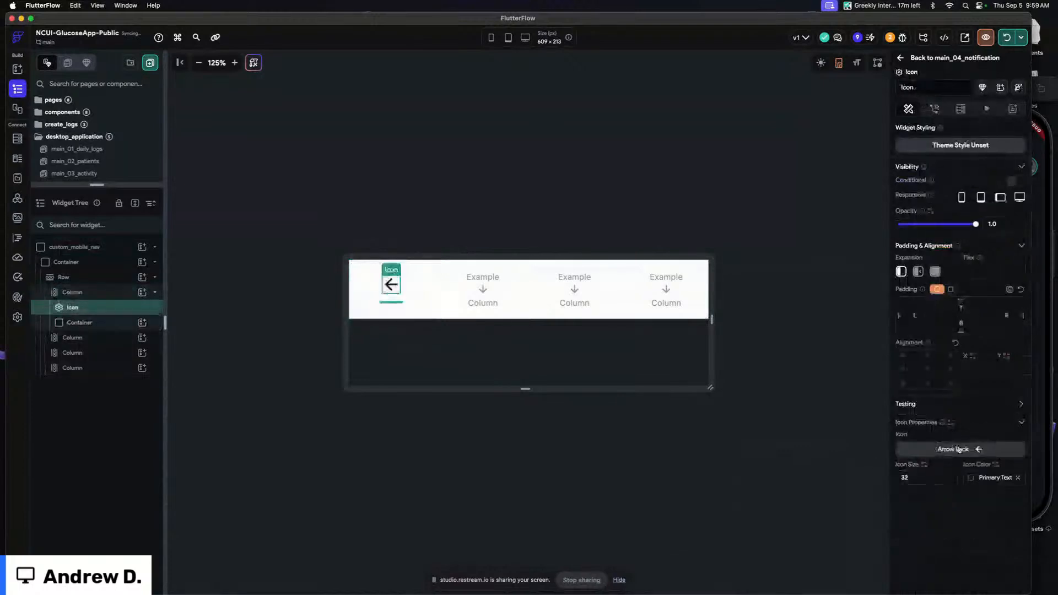
pyautogui.click(576, 252)
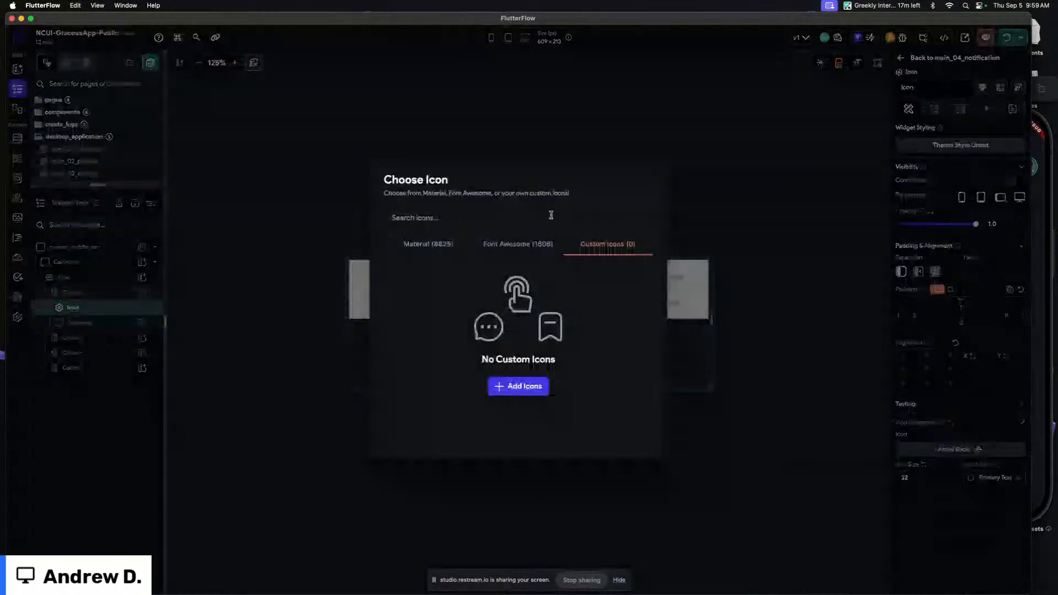
pyautogui.click(264, 181)
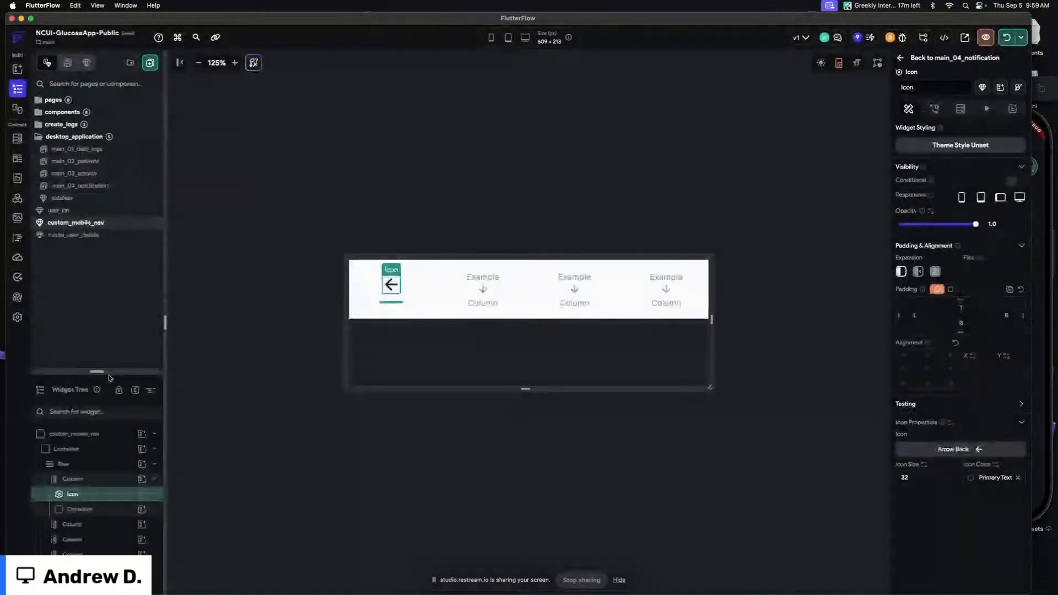
# Copy the calendar icon from the sideNav component, paste it into custom_mobile_nav's first Column, and delete the arrow icon
pyautogui.click(62, 197)
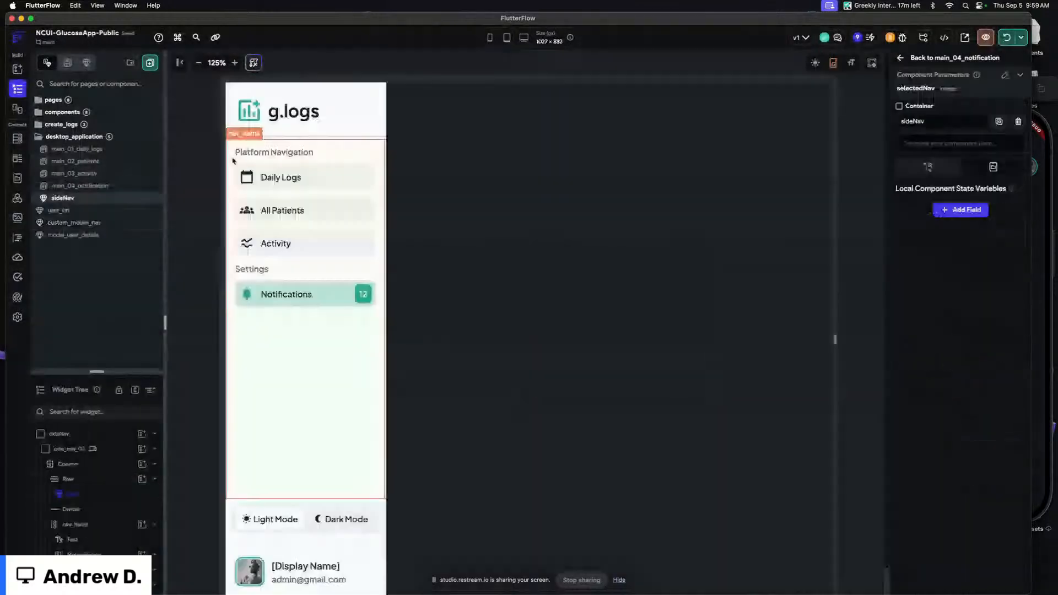
pyautogui.click(248, 177)
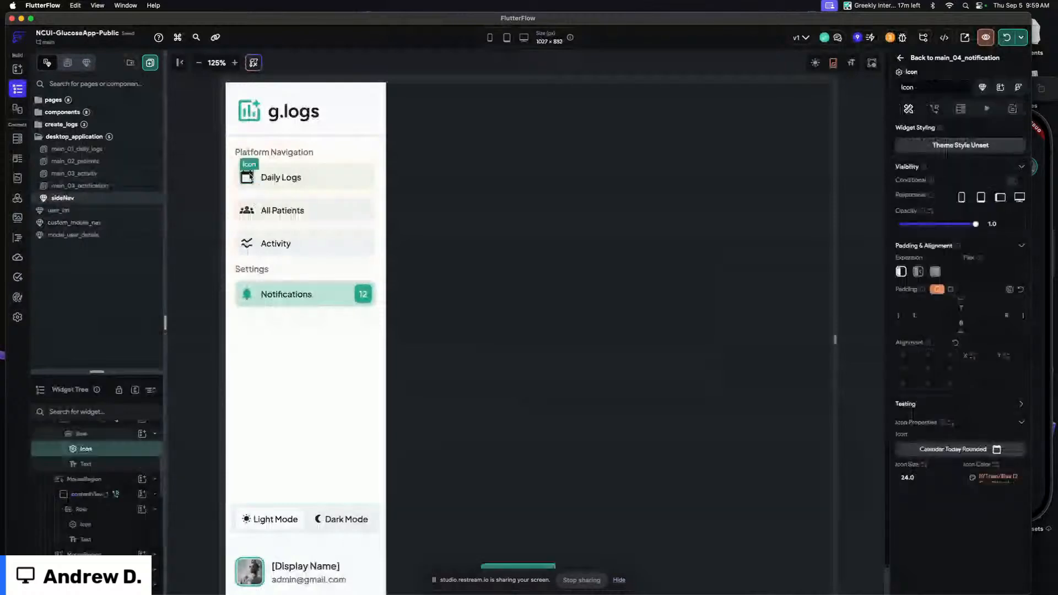
pyautogui.click(88, 223)
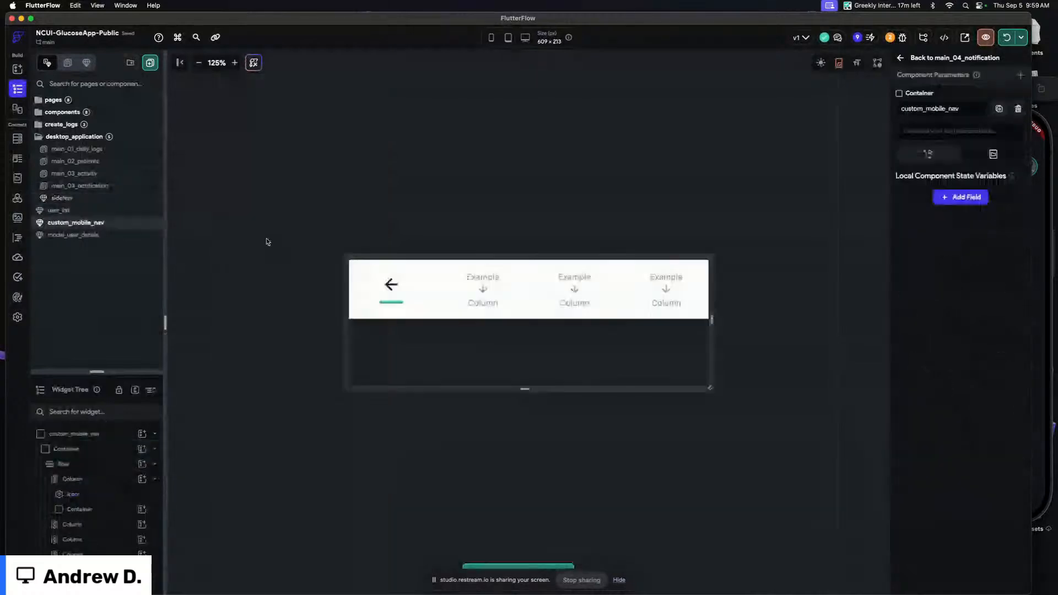
pyautogui.click(406, 307)
pyautogui.press('super+v')
pyautogui.moveTo(405, 309); pyautogui.dragTo(412, 284)
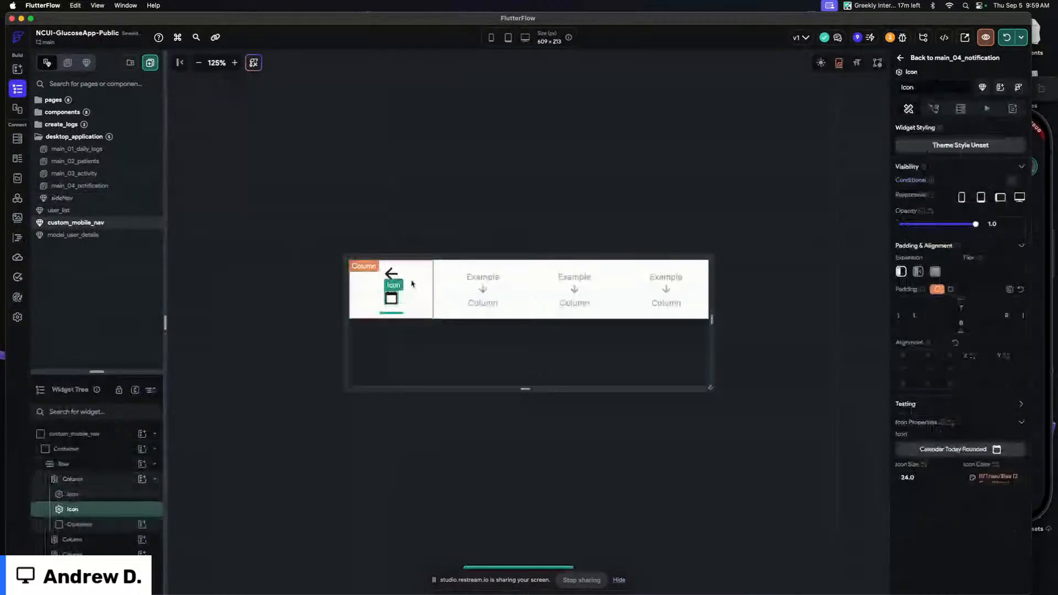
pyautogui.press('Delete')
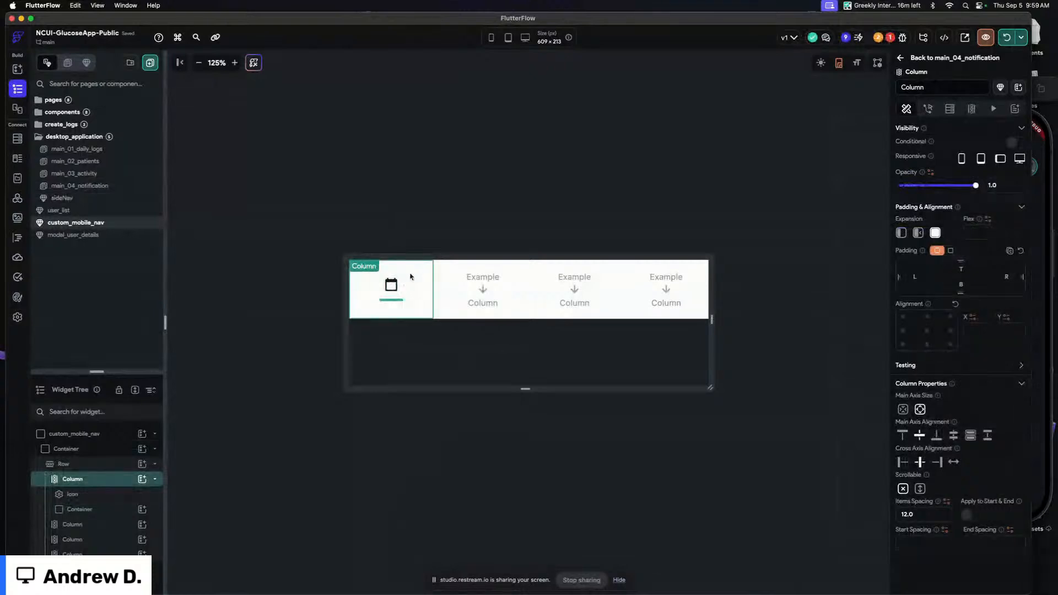
# Inspect the pasted icon's conditional colour and its selectedNav condition
pyautogui.click(391, 285)
pyautogui.click(996, 477)
pyautogui.click(984, 455)
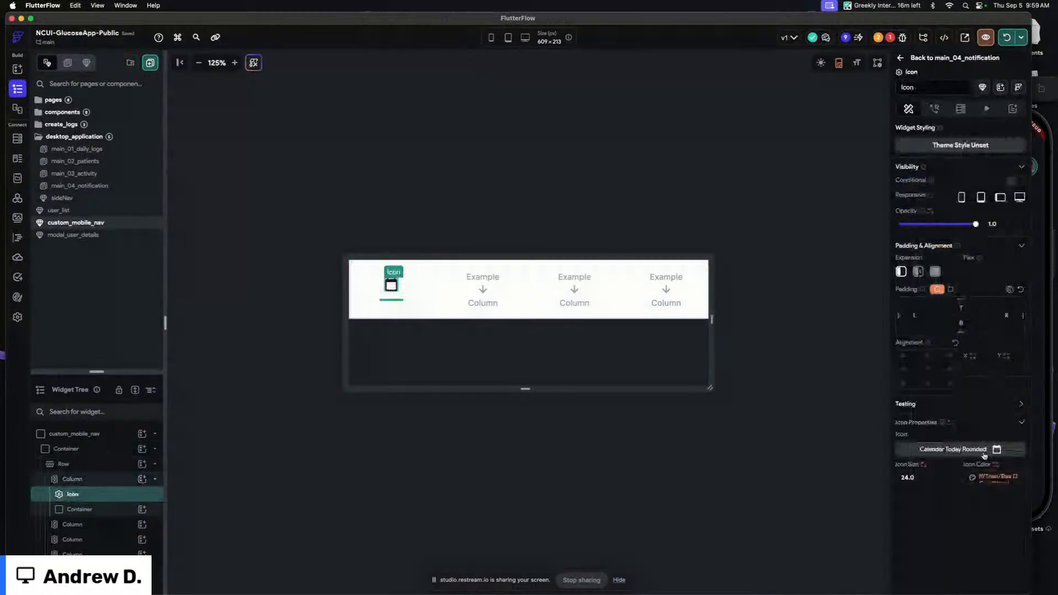
pyautogui.click(666, 199)
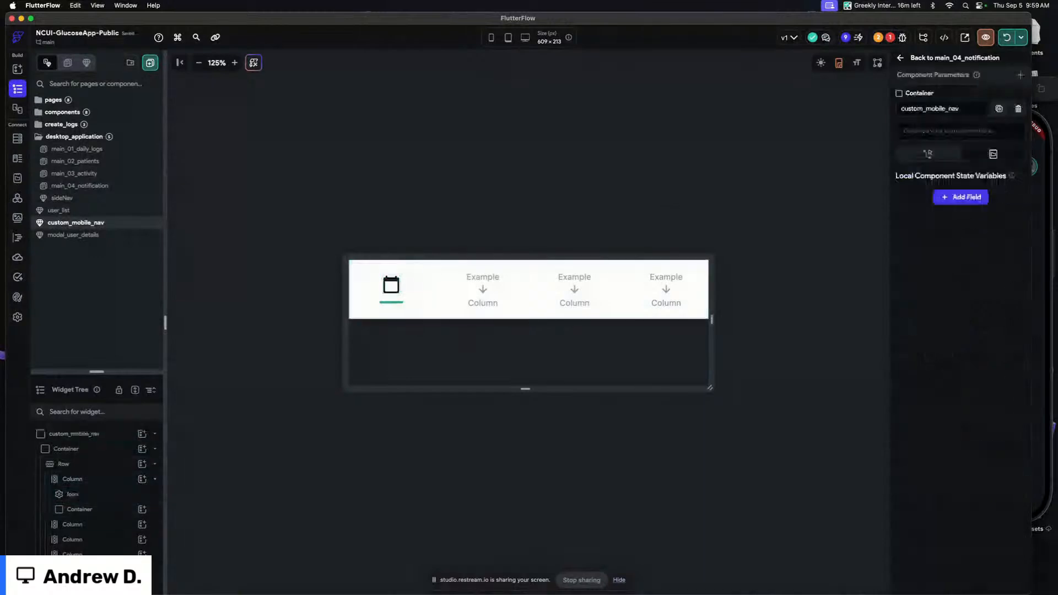
pyautogui.click(1020, 74)
pyautogui.click(398, 287)
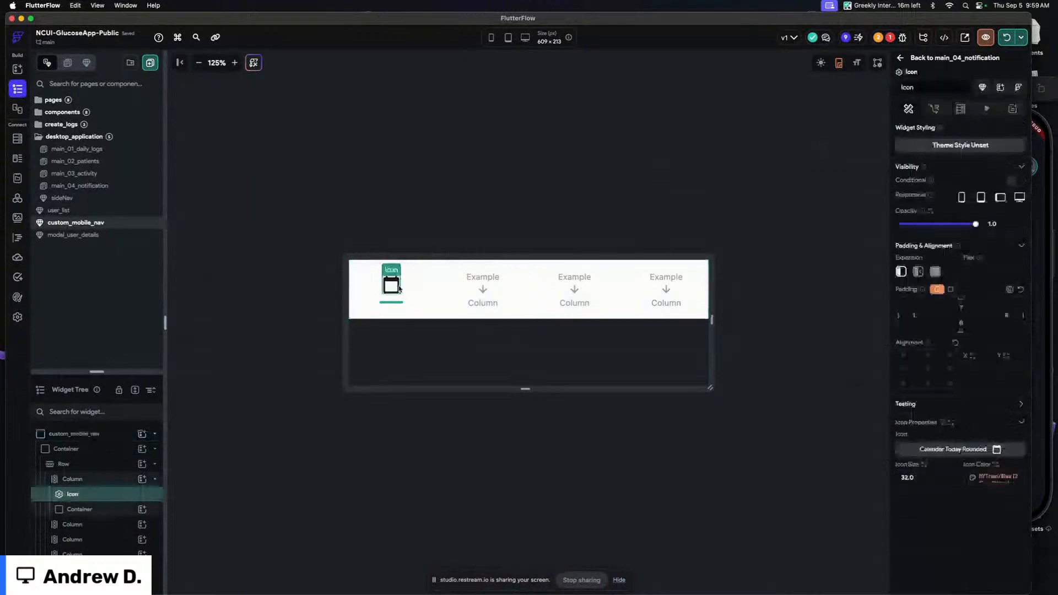
pyautogui.click(1001, 480)
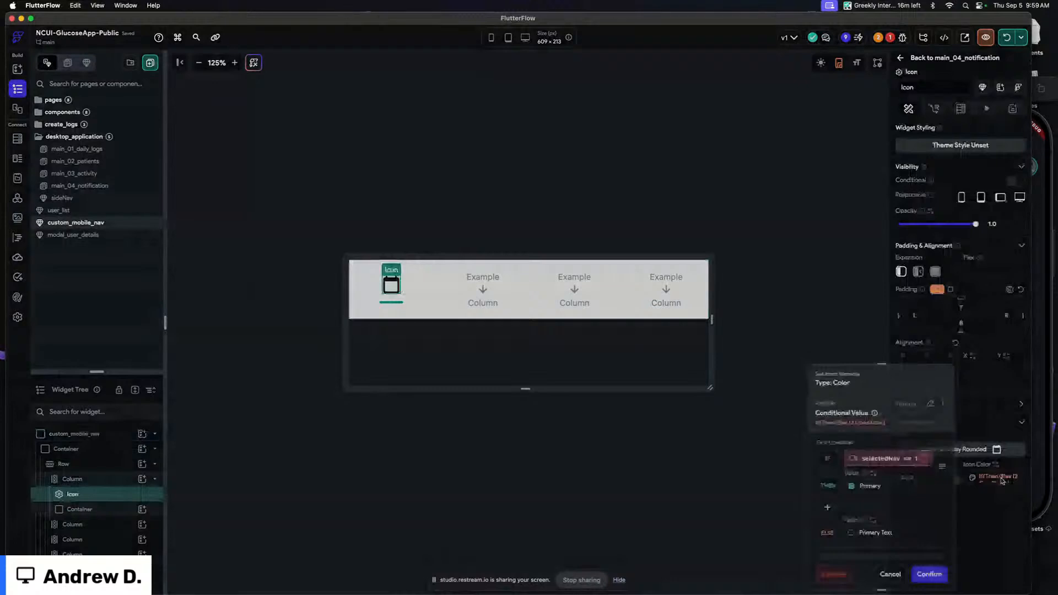
pyautogui.click(887, 458)
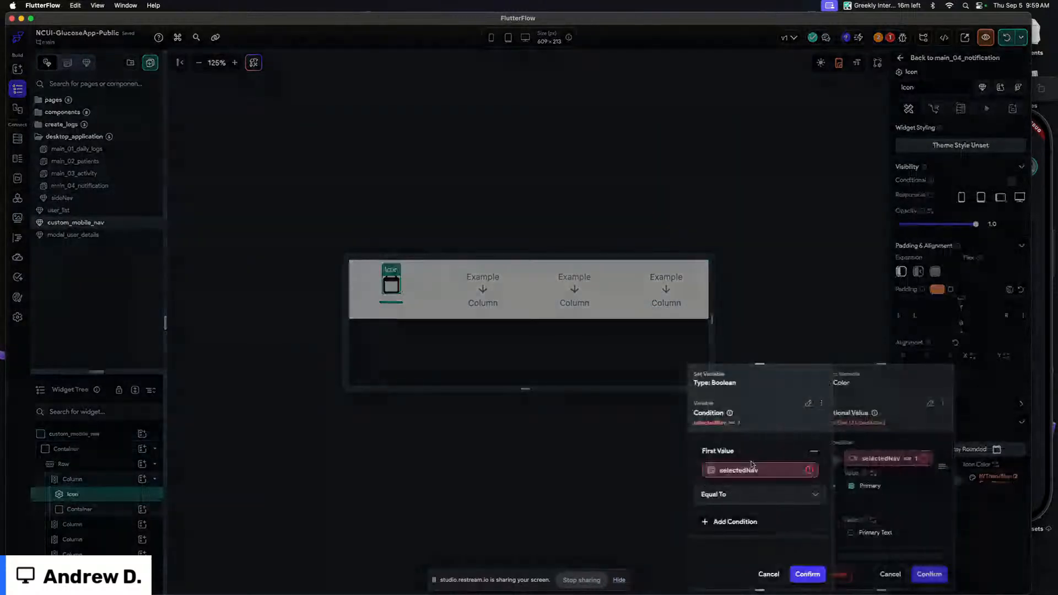
pyautogui.click(766, 573)
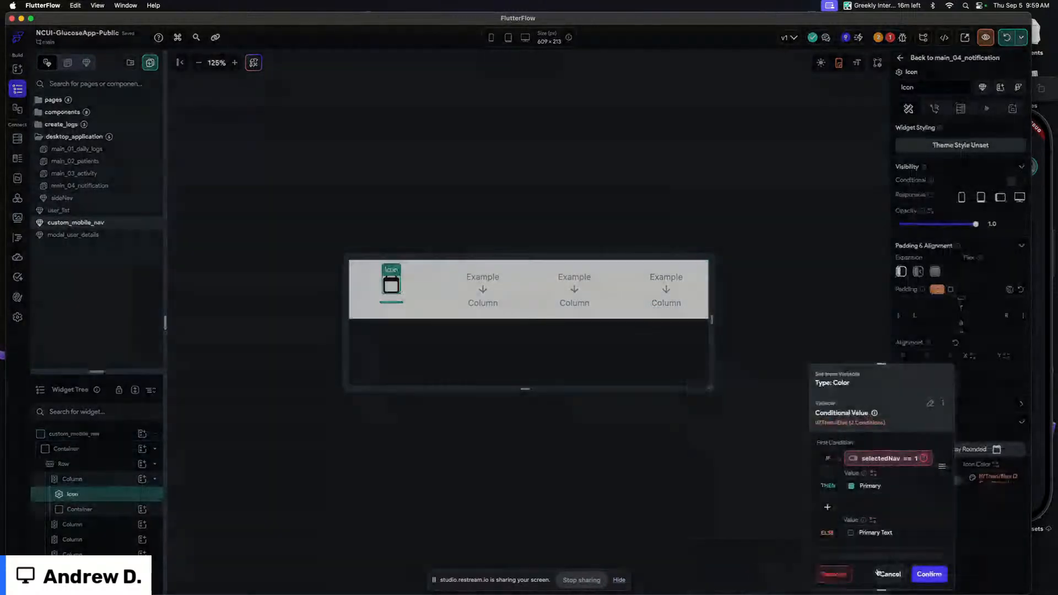
pyautogui.click(887, 574)
# Add a component parameter named selectedNav of type Integer to custom_mobile_nav
pyautogui.click(959, 126)
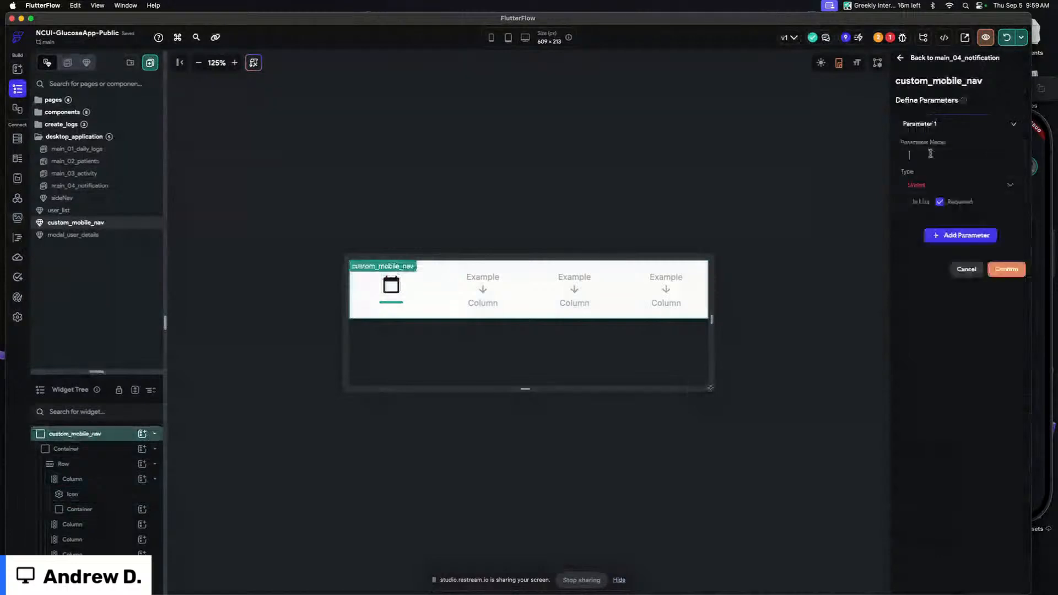
pyautogui.write('selectedNav')
pyautogui.click(936, 185)
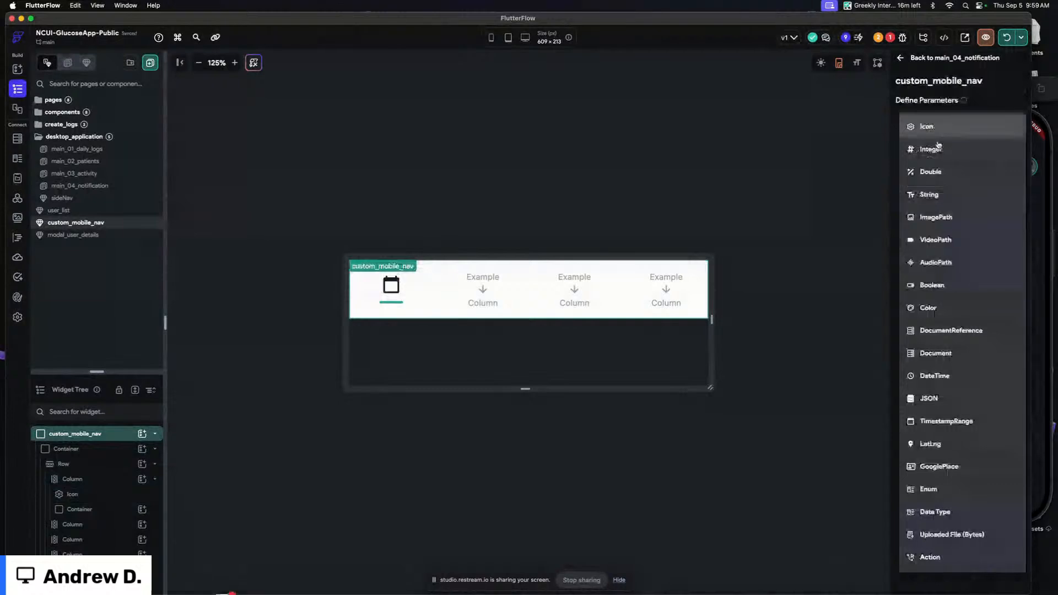
pyautogui.click(950, 145)
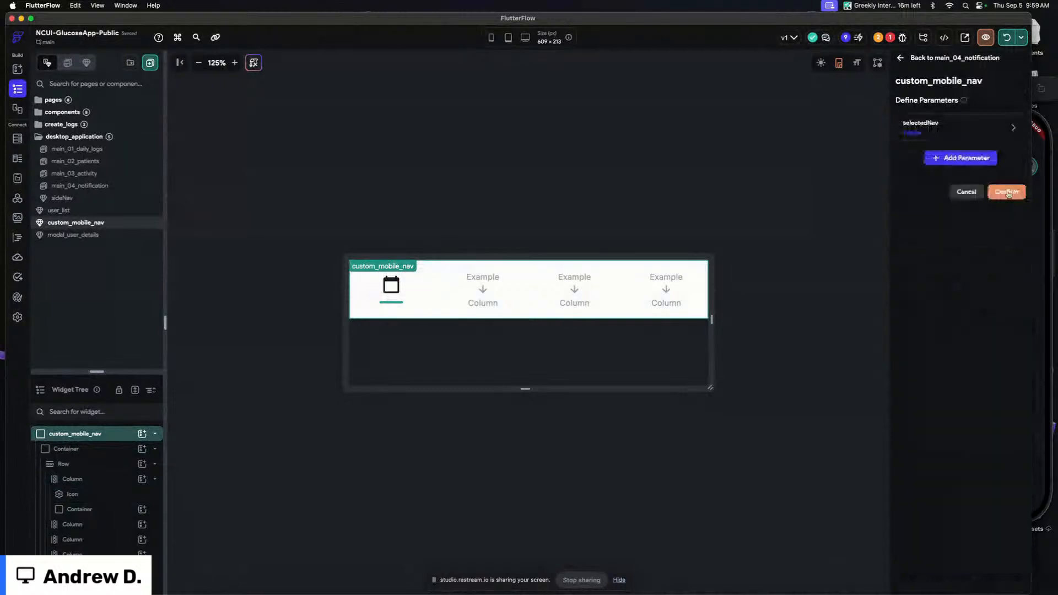
pyautogui.click(1003, 191)
# Rebind the icon colour condition's first value to the selectedNav component parameter and confirm
pyautogui.click(391, 285)
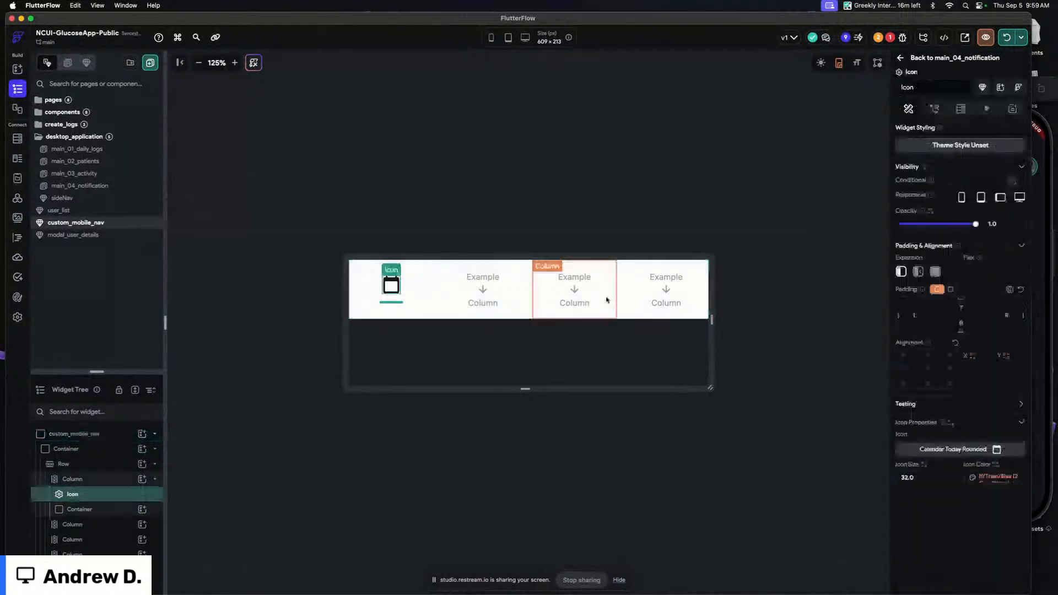
pyautogui.click(1001, 478)
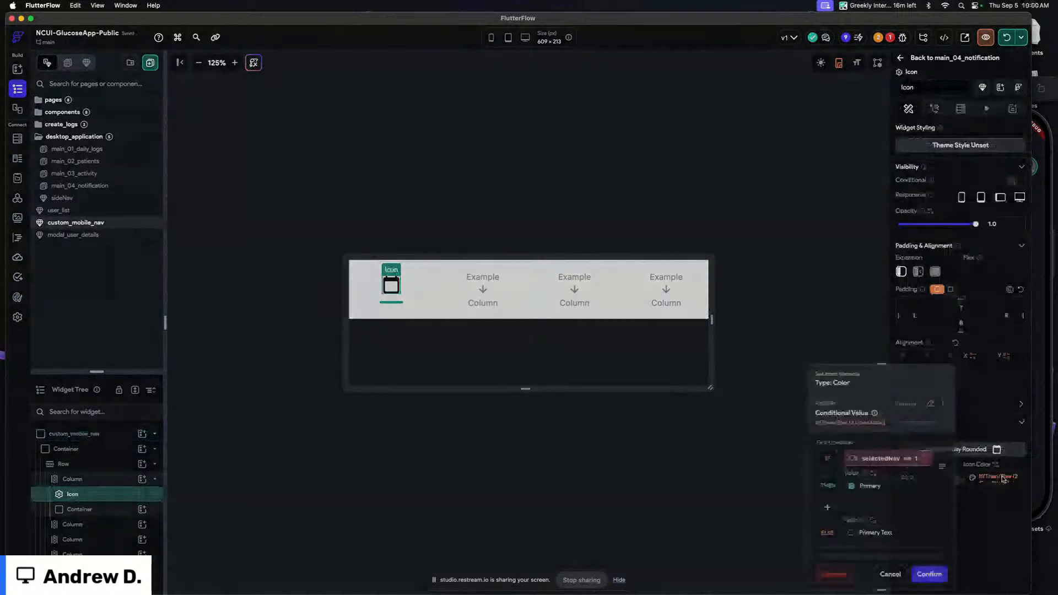
pyautogui.click(888, 459)
pyautogui.click(769, 461)
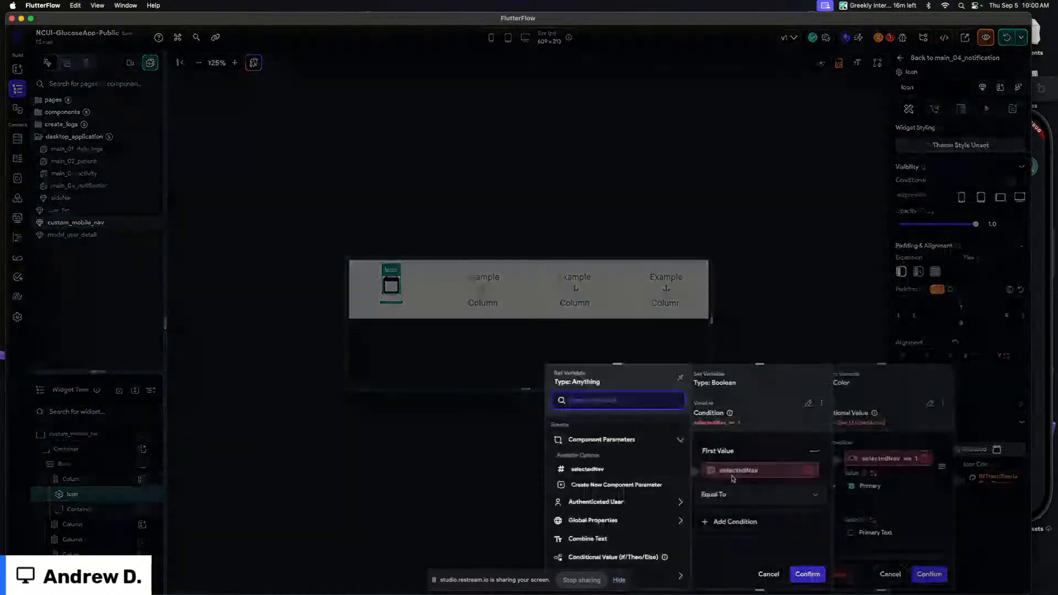
pyautogui.click(588, 469)
pyautogui.click(665, 574)
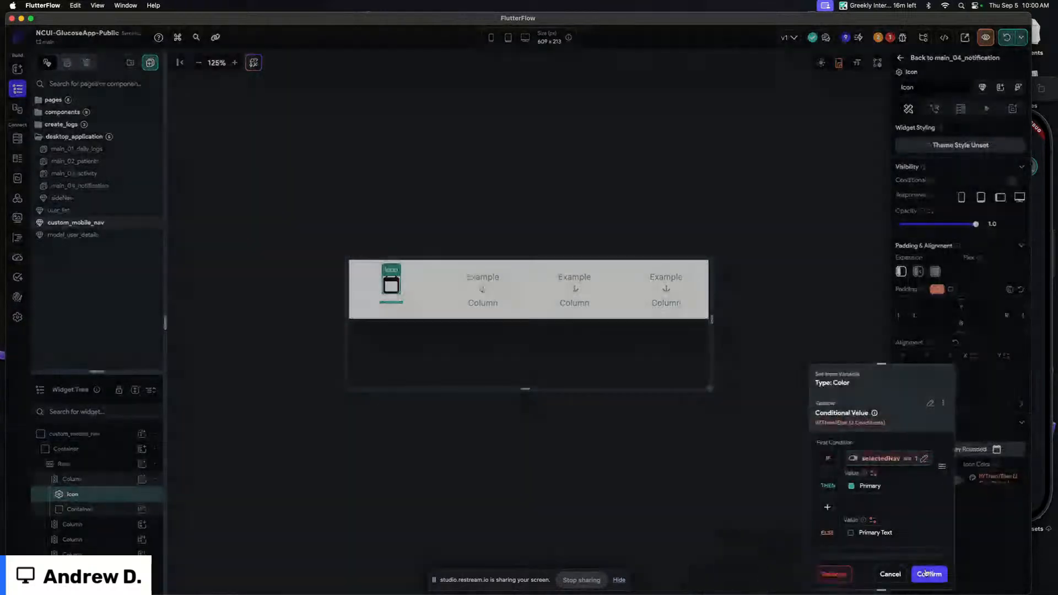
pyautogui.click(928, 574)
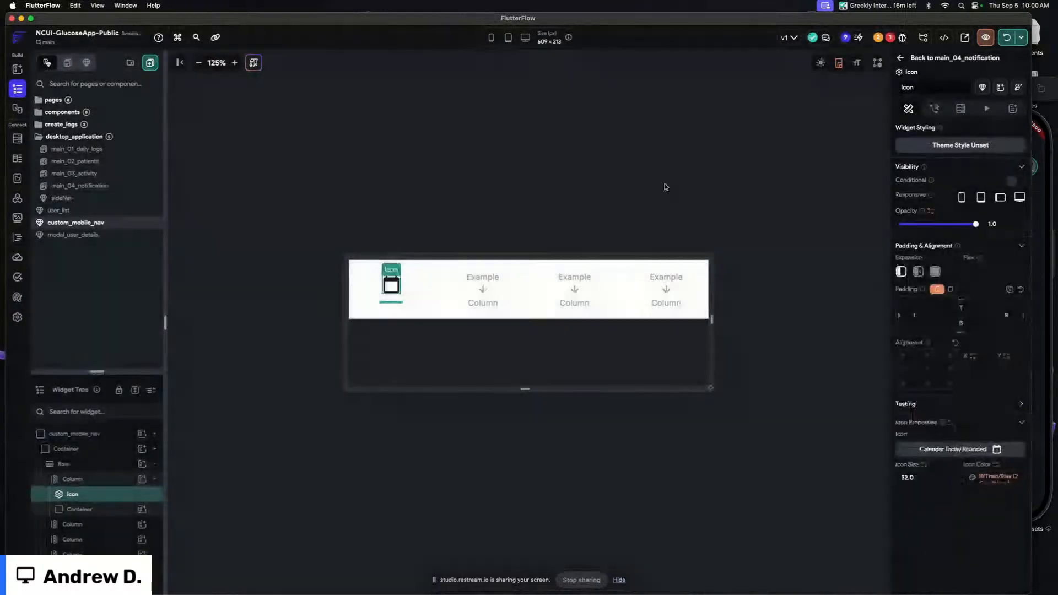
pyautogui.click(665, 187)
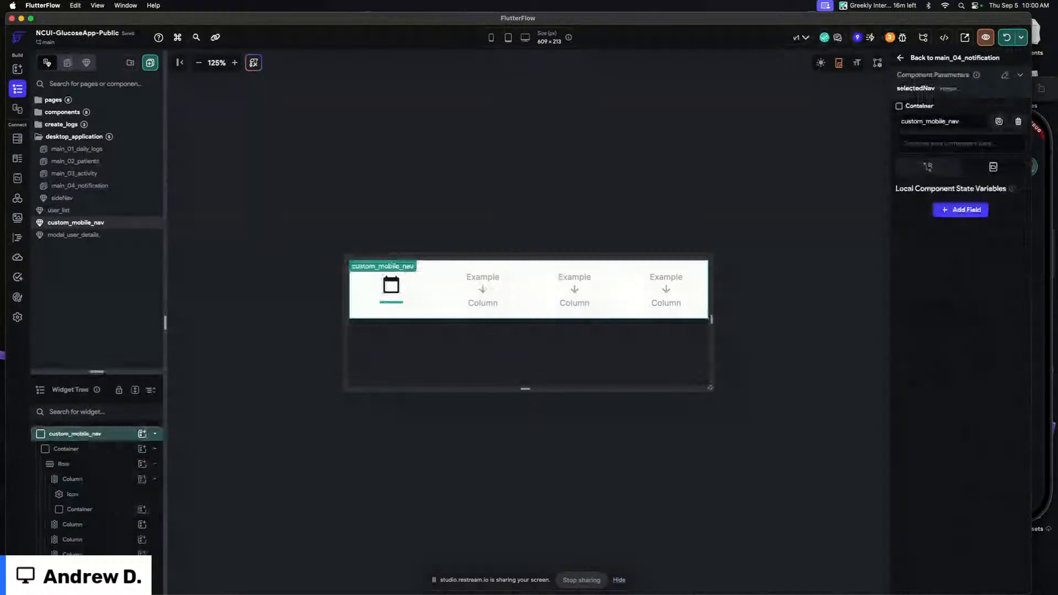